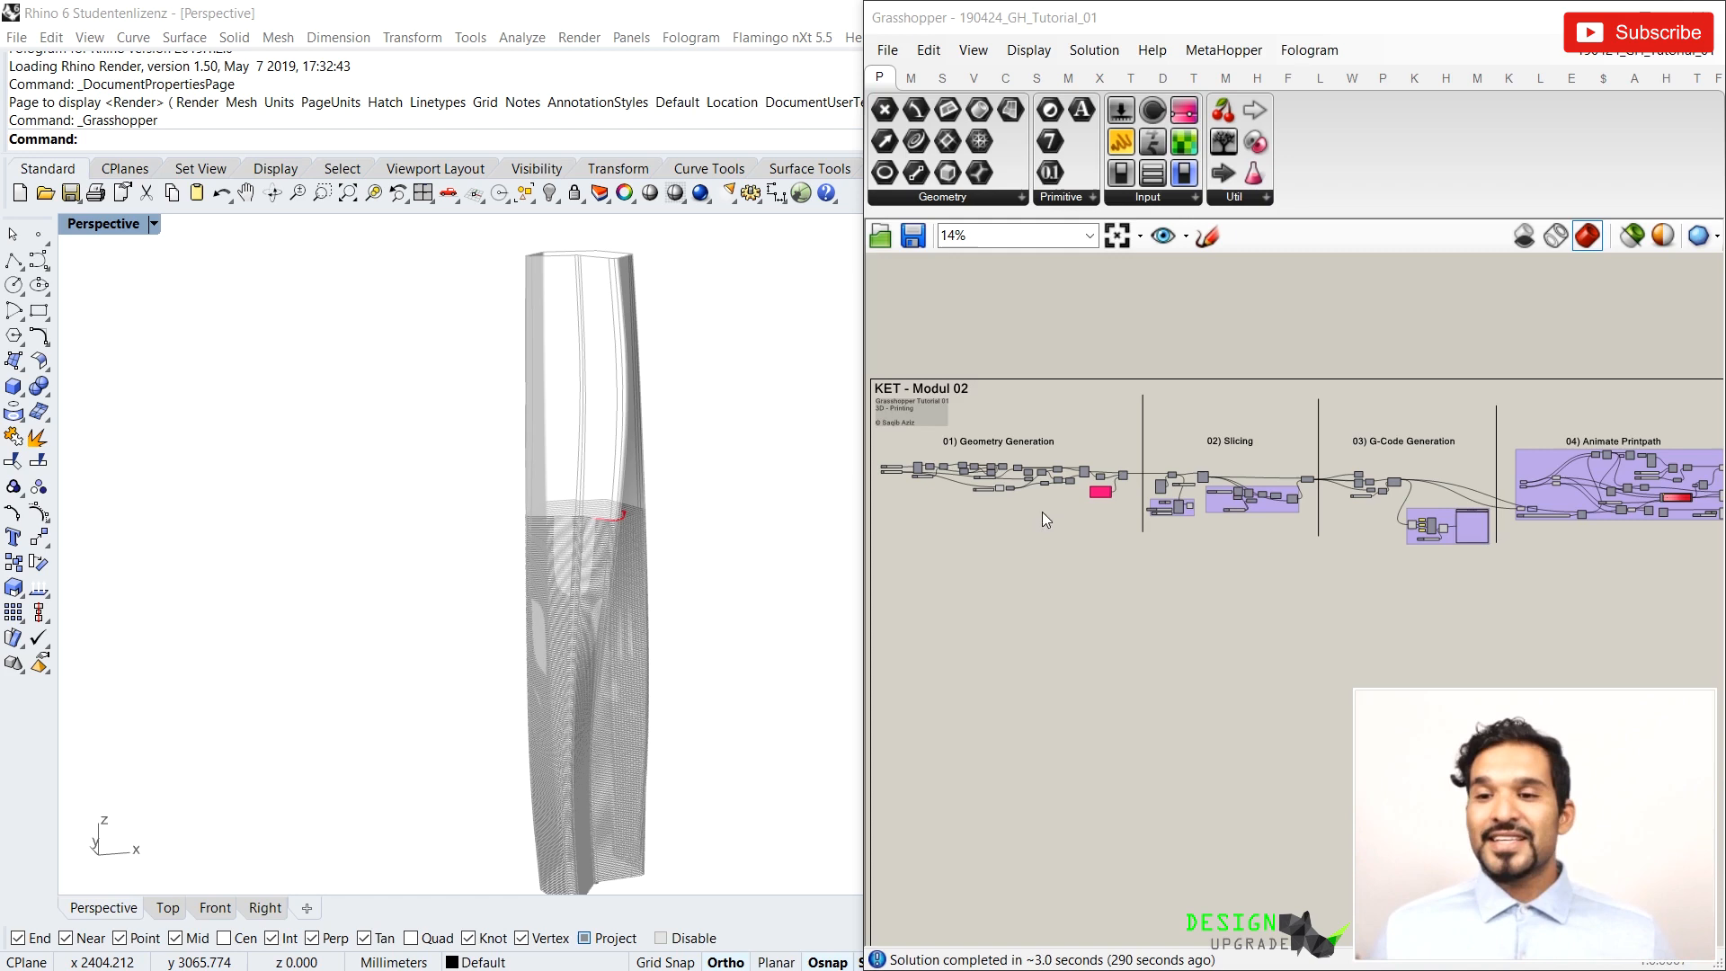
# Look over the KET - Modul 02 definition from the Geometry Generation section through to Animate Printpath
pyautogui.scroll(-2, 1042, 510)
pyautogui.click(1118, 498)
pyautogui.rightClick(1118, 498)
pyautogui.click(970, 536)
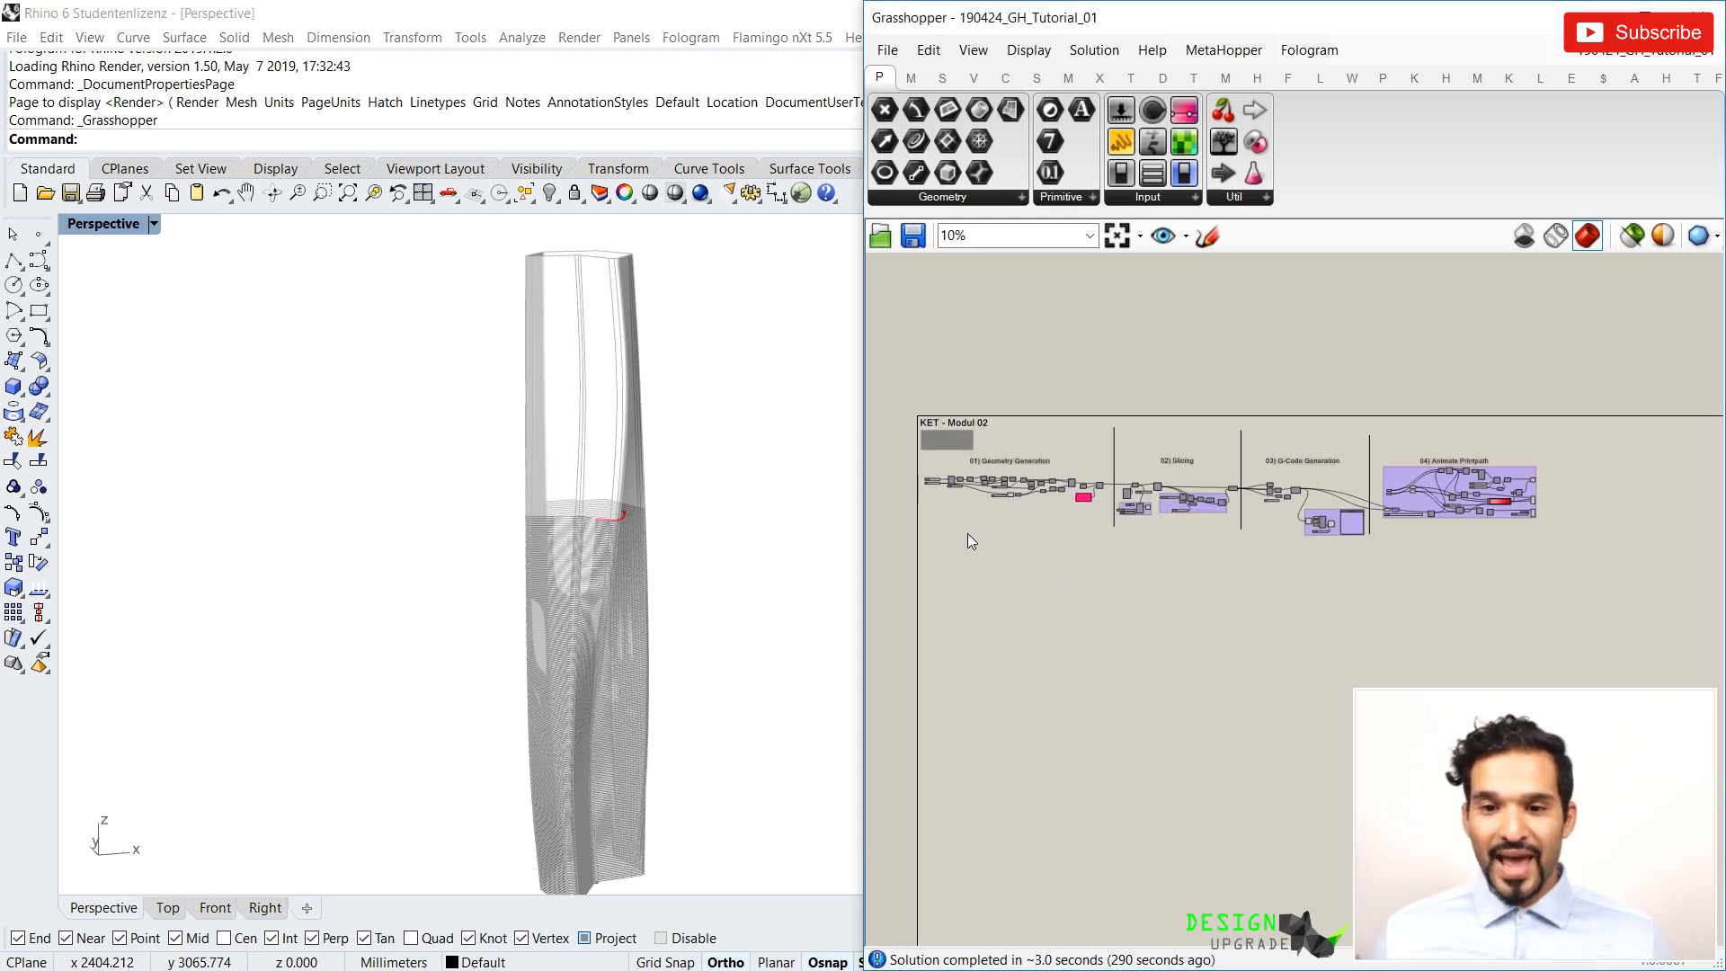
pyautogui.moveTo(969, 532); pyautogui.dragTo(1035, 528, button='right')
pyautogui.scroll(3, 1074, 494)
pyautogui.scroll(2, 1041, 478)
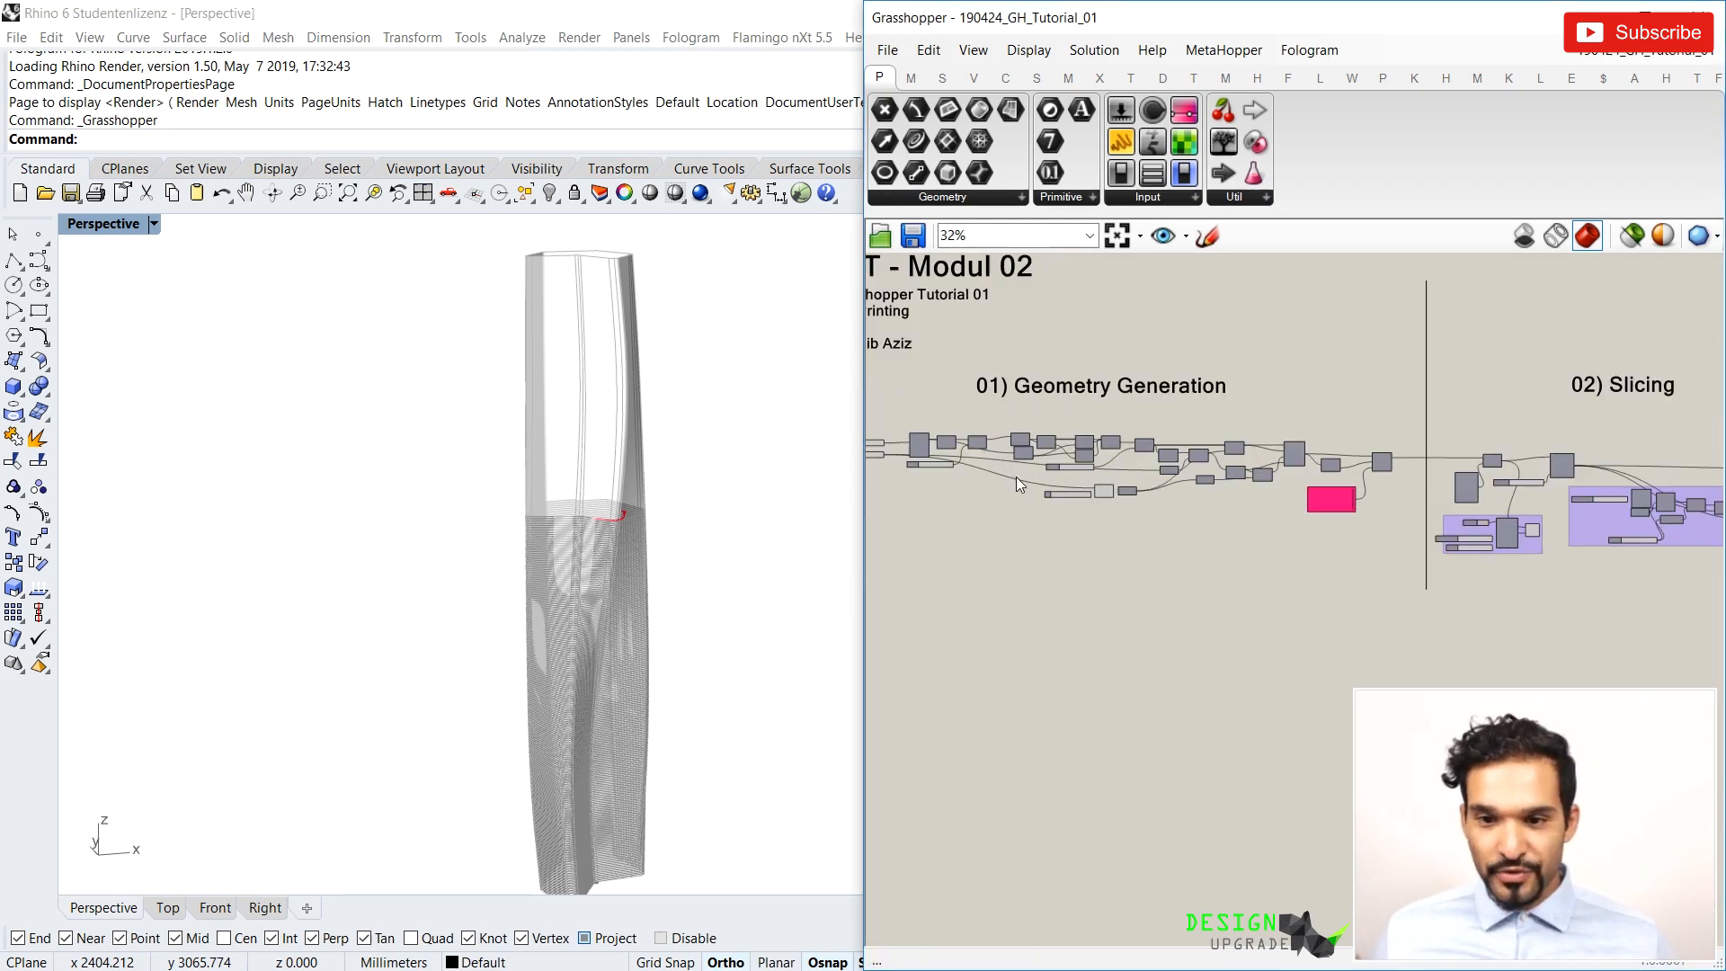
pyautogui.scroll(-4, 1382, 444)
pyautogui.scroll(-5, 1382, 444)
pyautogui.scroll(4, 1615, 448)
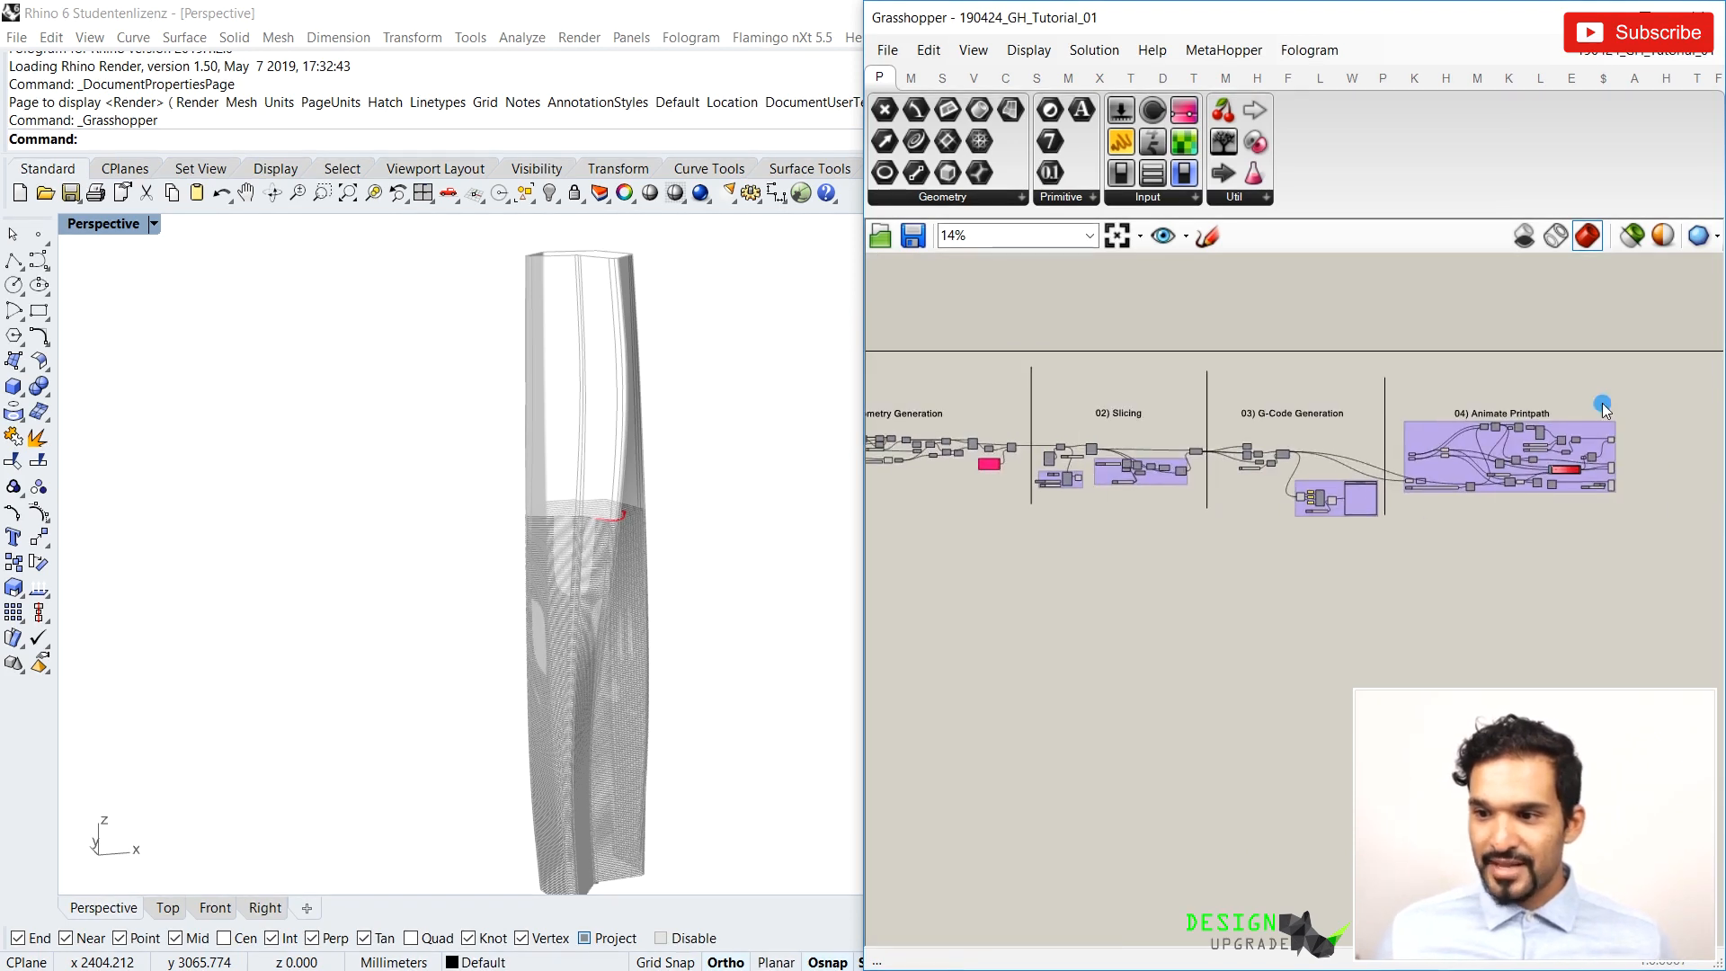
# Hide the previews of the three output components at the end of the Animate Printpath group
pyautogui.moveTo(1600, 404); pyautogui.dragTo(1621, 500)
pyautogui.hotkey('ctrl', 'q')
pyautogui.moveTo(502, 476); pyautogui.dragTo(563, 597, button='right')
# Select the custom preview component in the Slicing section and inspect the highlighted column in the Perspective viewport
pyautogui.scroll(3, 936, 424)
pyautogui.scroll(5, 1051, 438)
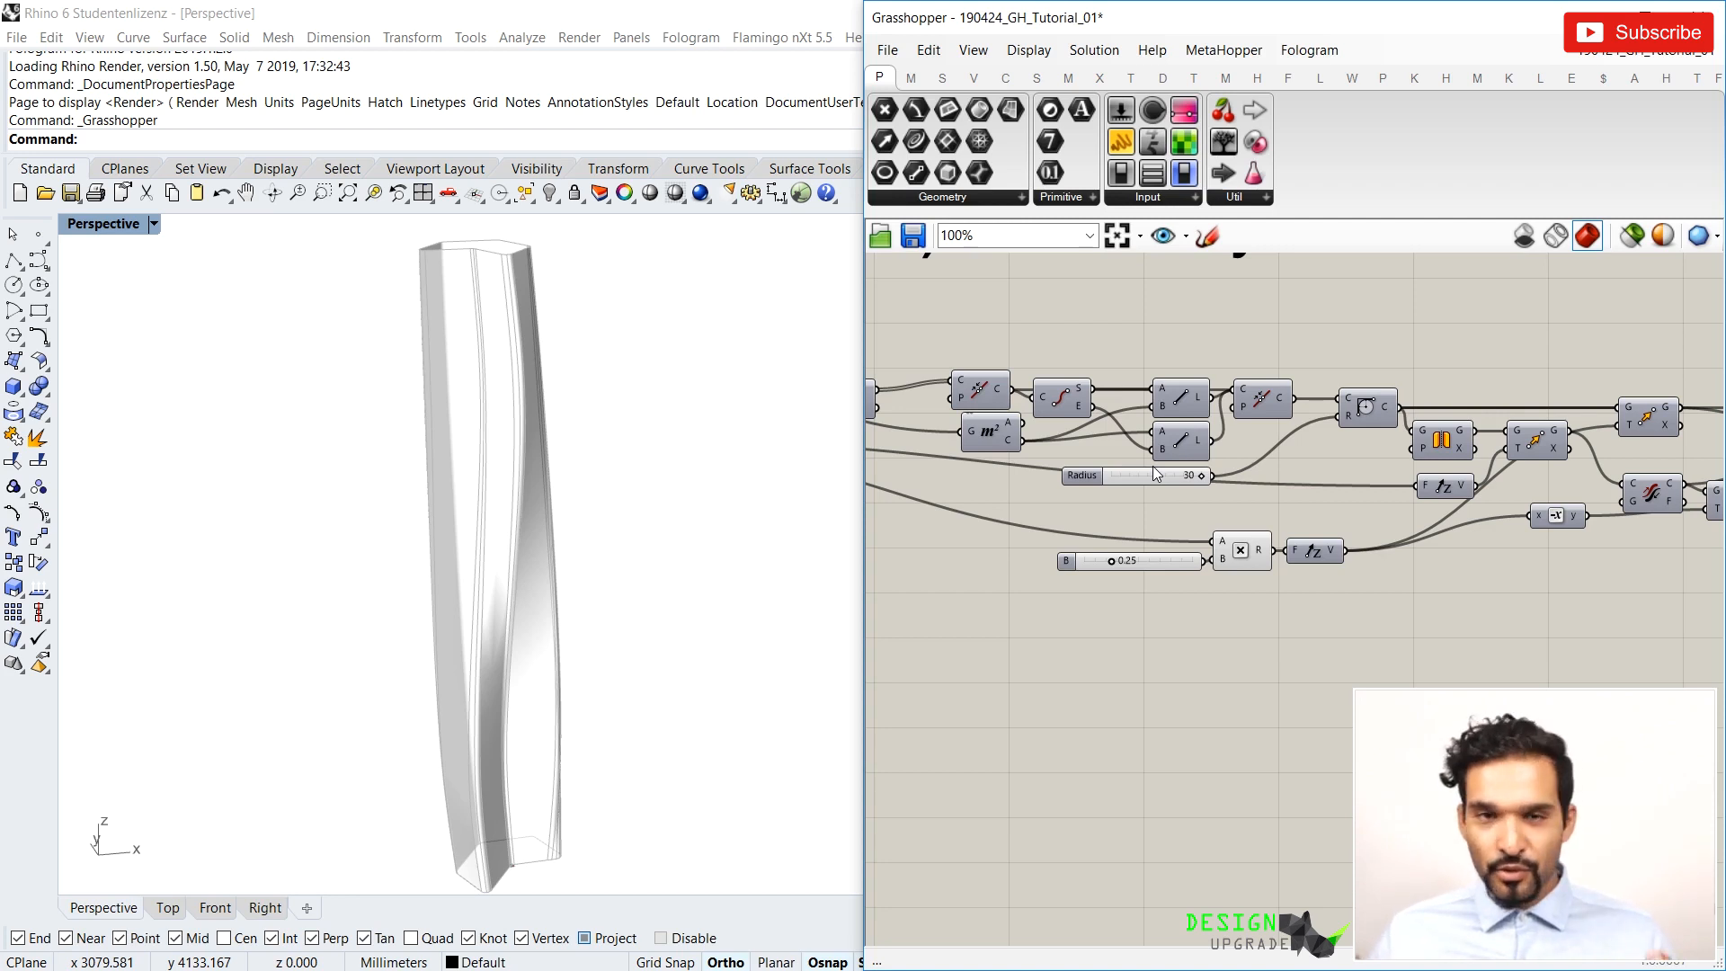
pyautogui.scroll(-4, 1152, 466)
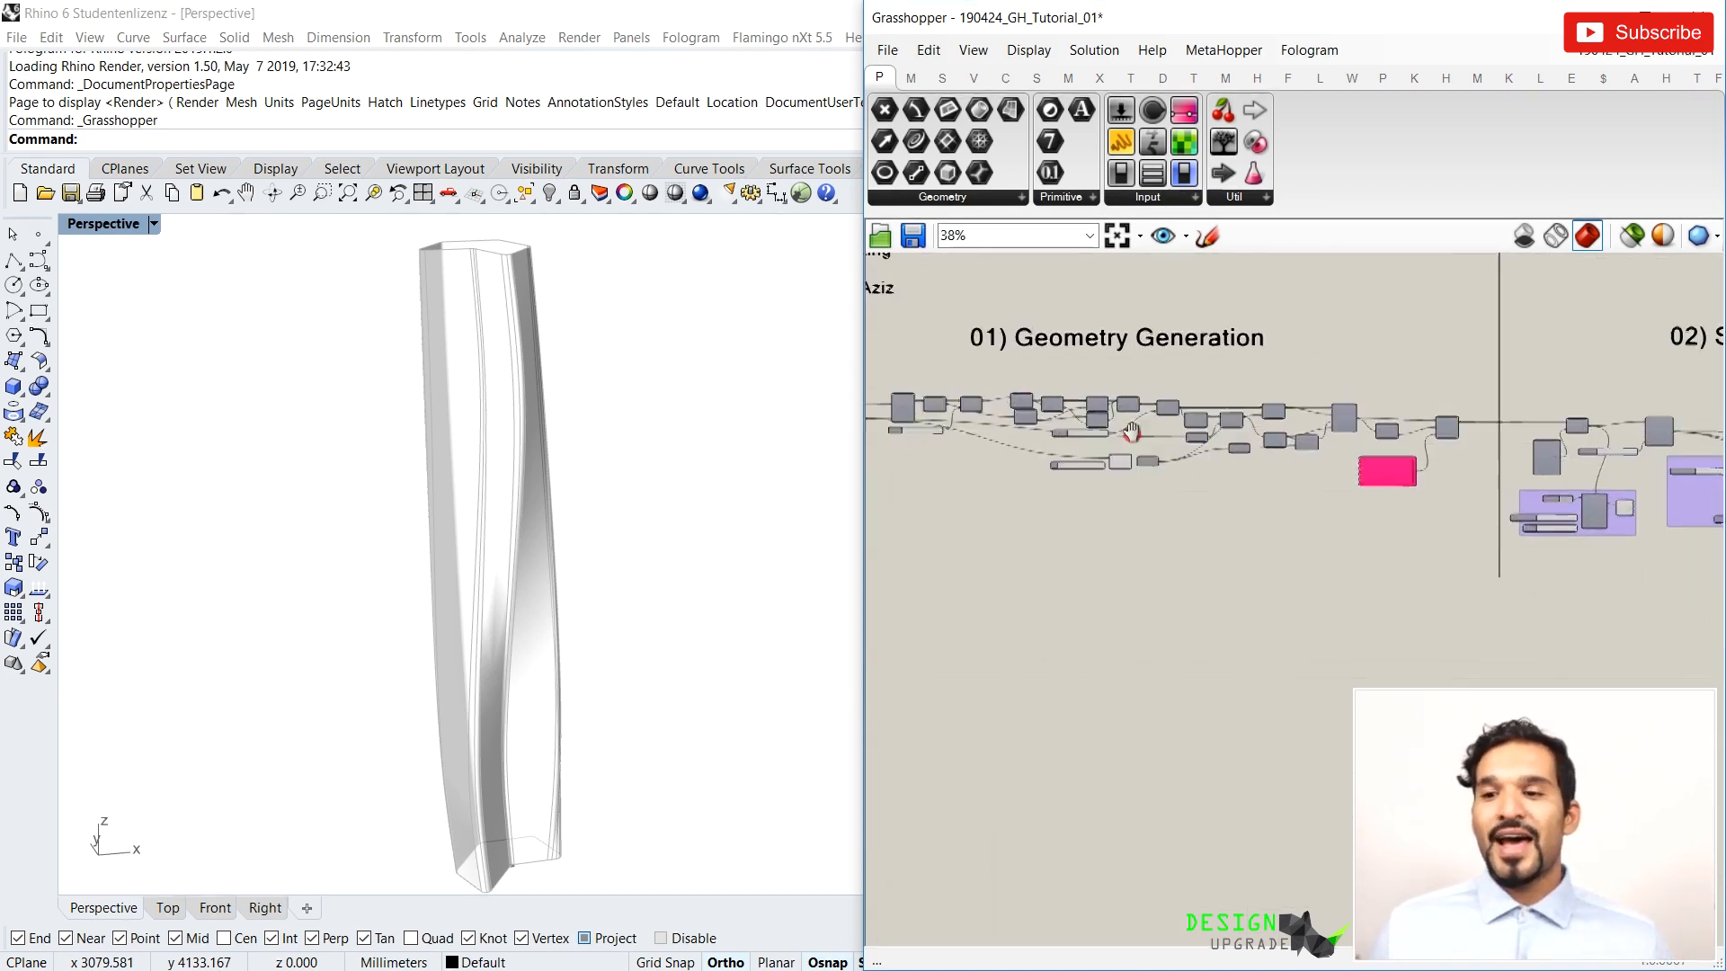
pyautogui.scroll(4, 1219, 437)
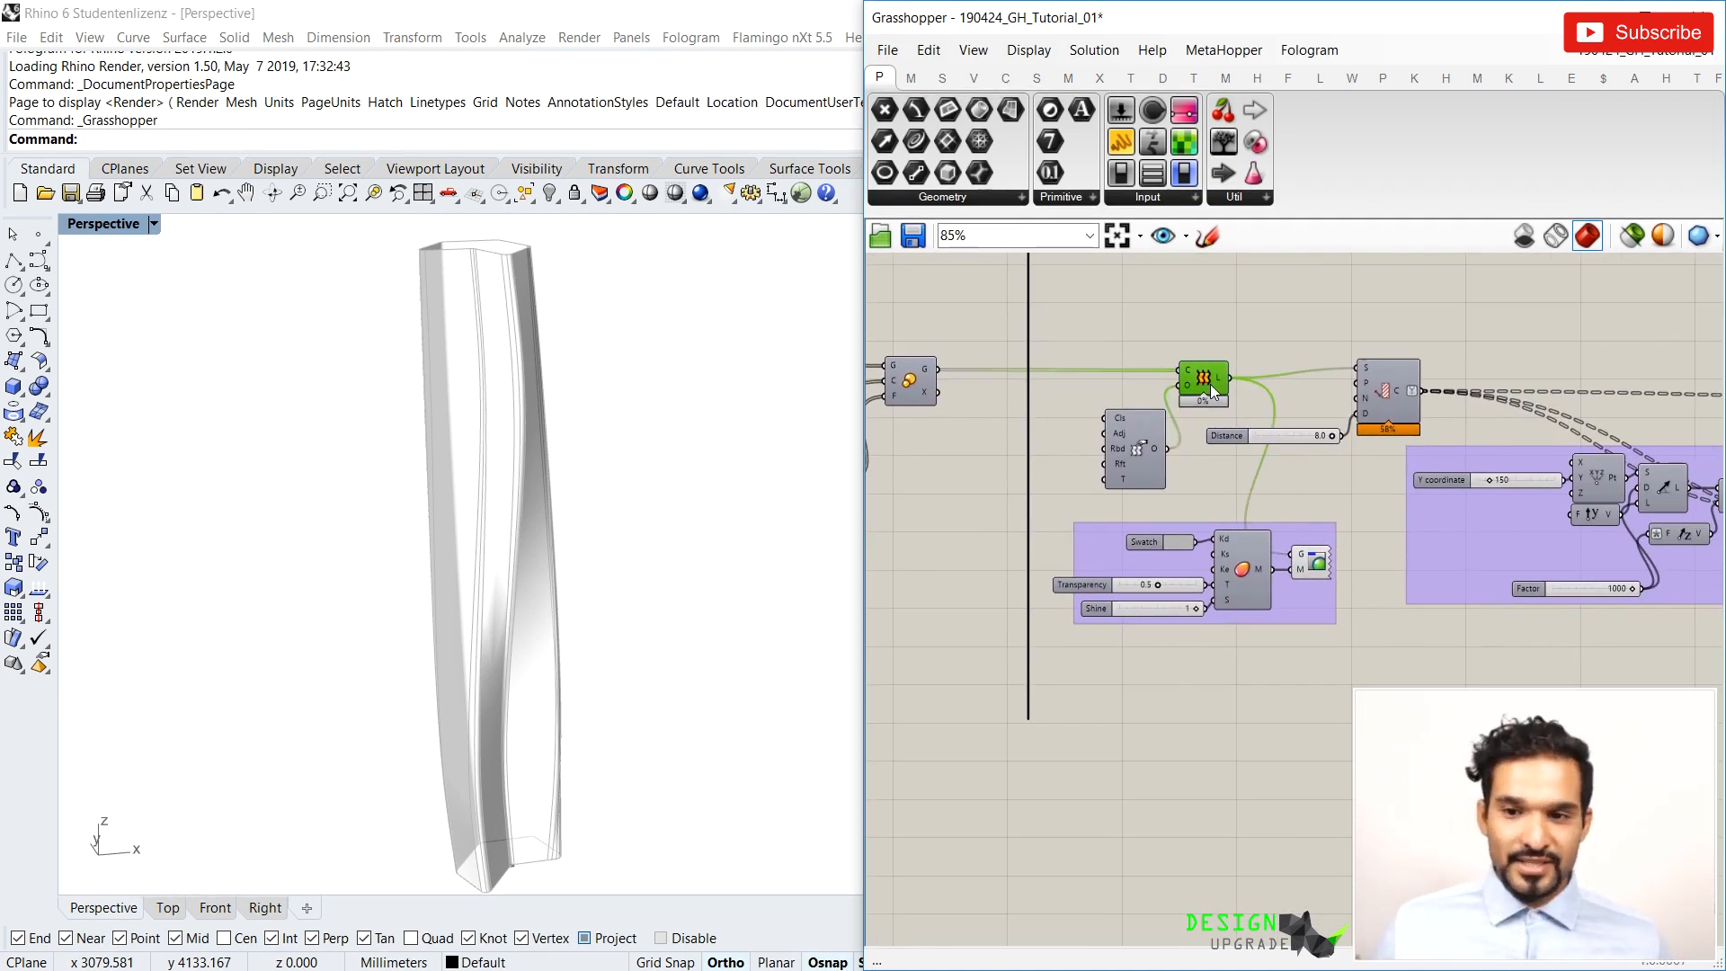
pyautogui.click(1309, 556)
pyautogui.moveTo(587, 571); pyautogui.dragTo(606, 540, button='right')
pyautogui.scroll(-5, 586, 530)
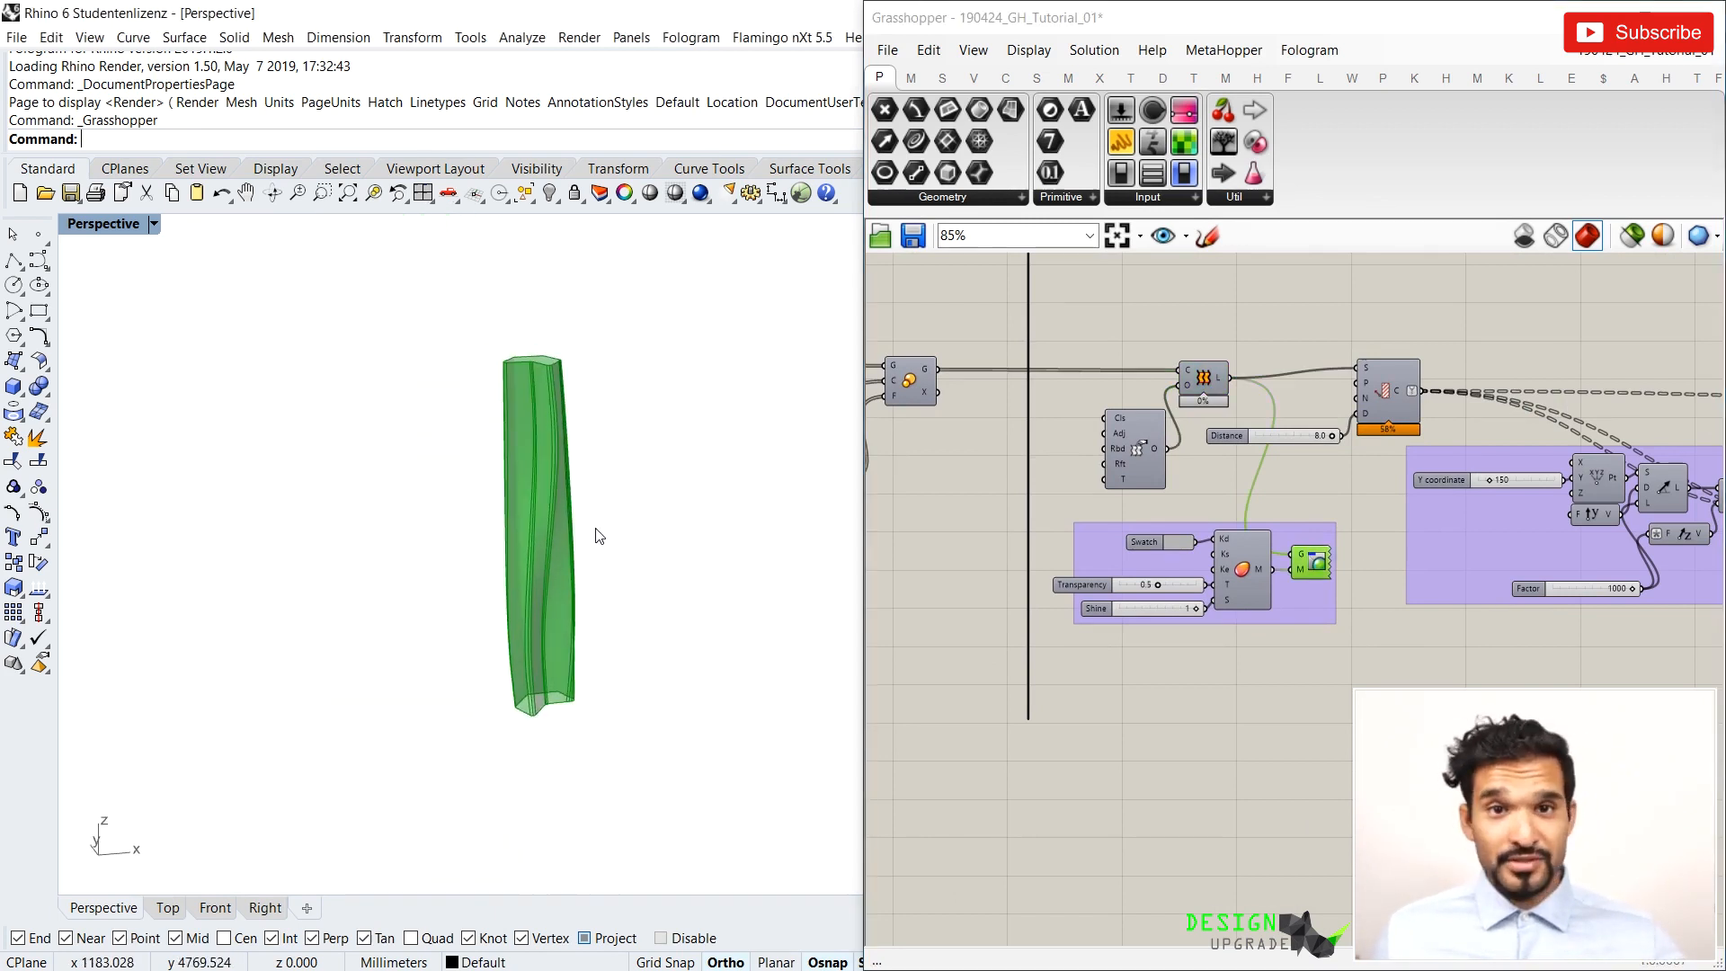
pyautogui.scroll(2, 600, 538)
pyautogui.scroll(-1, 630, 537)
# Inspect the Contour component's slice curves near the column's base and hide their preview again
pyautogui.click(1251, 471)
pyautogui.moveTo(1260, 470); pyautogui.dragTo(1016, 460, button='right')
pyautogui.click(1131, 385)
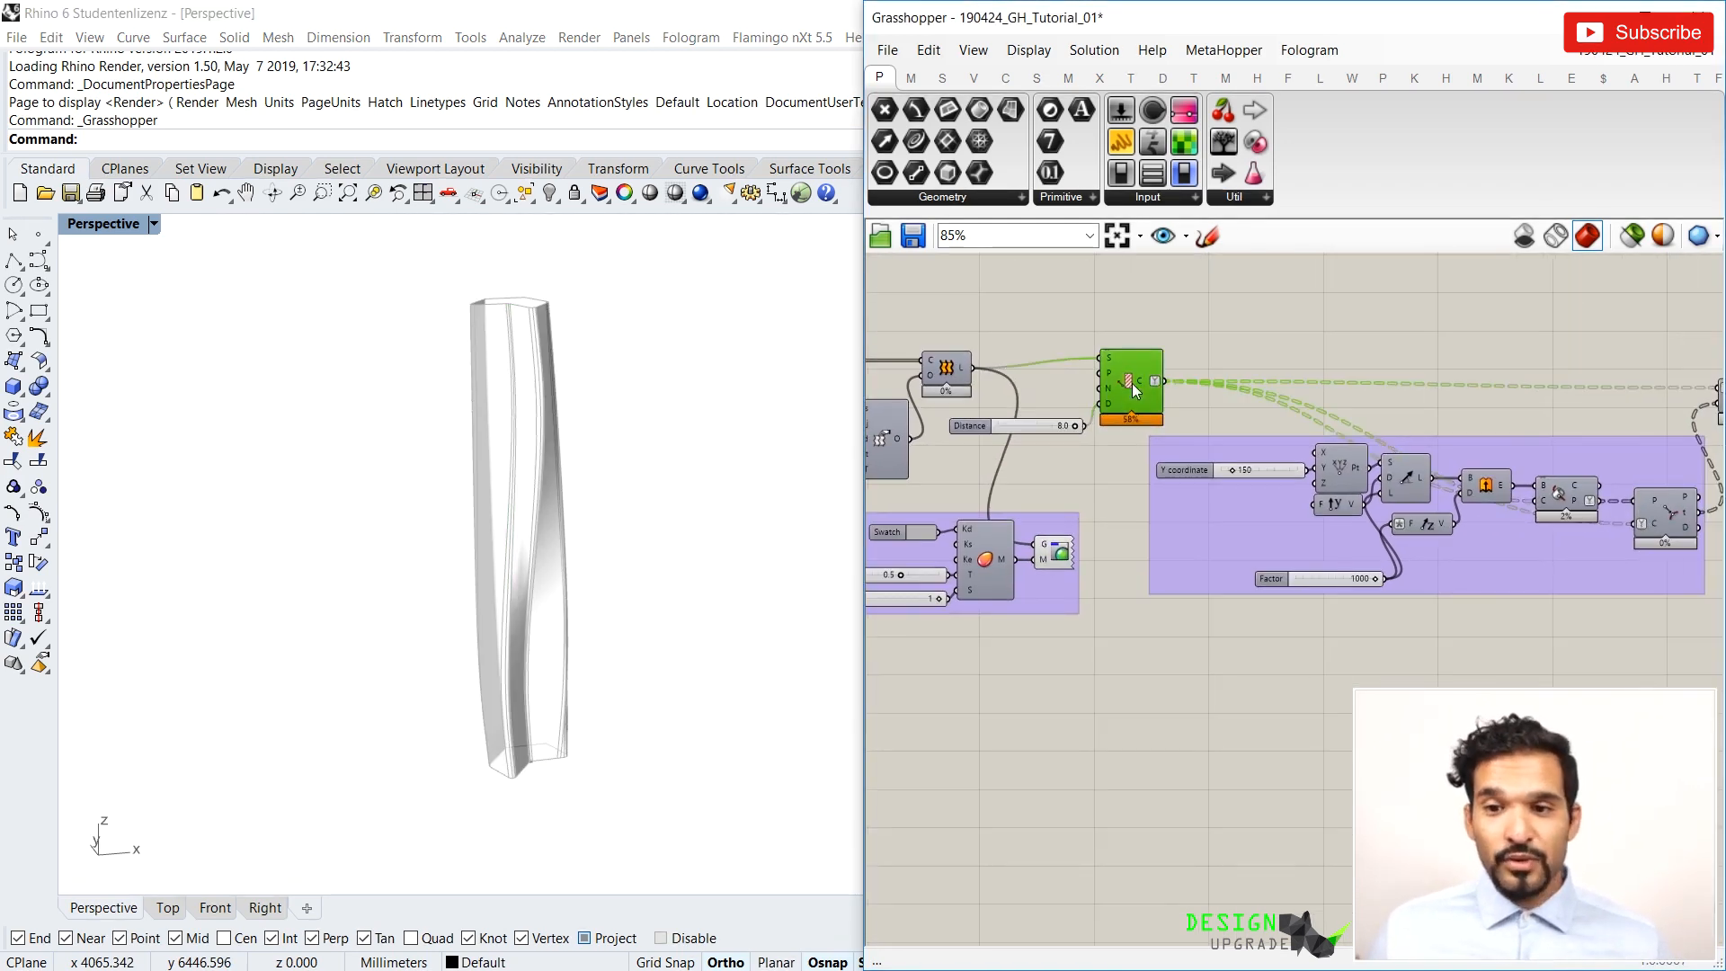
pyautogui.scroll(3, 542, 771)
pyautogui.scroll(3, 544, 770)
pyautogui.scroll(-6, 554, 692)
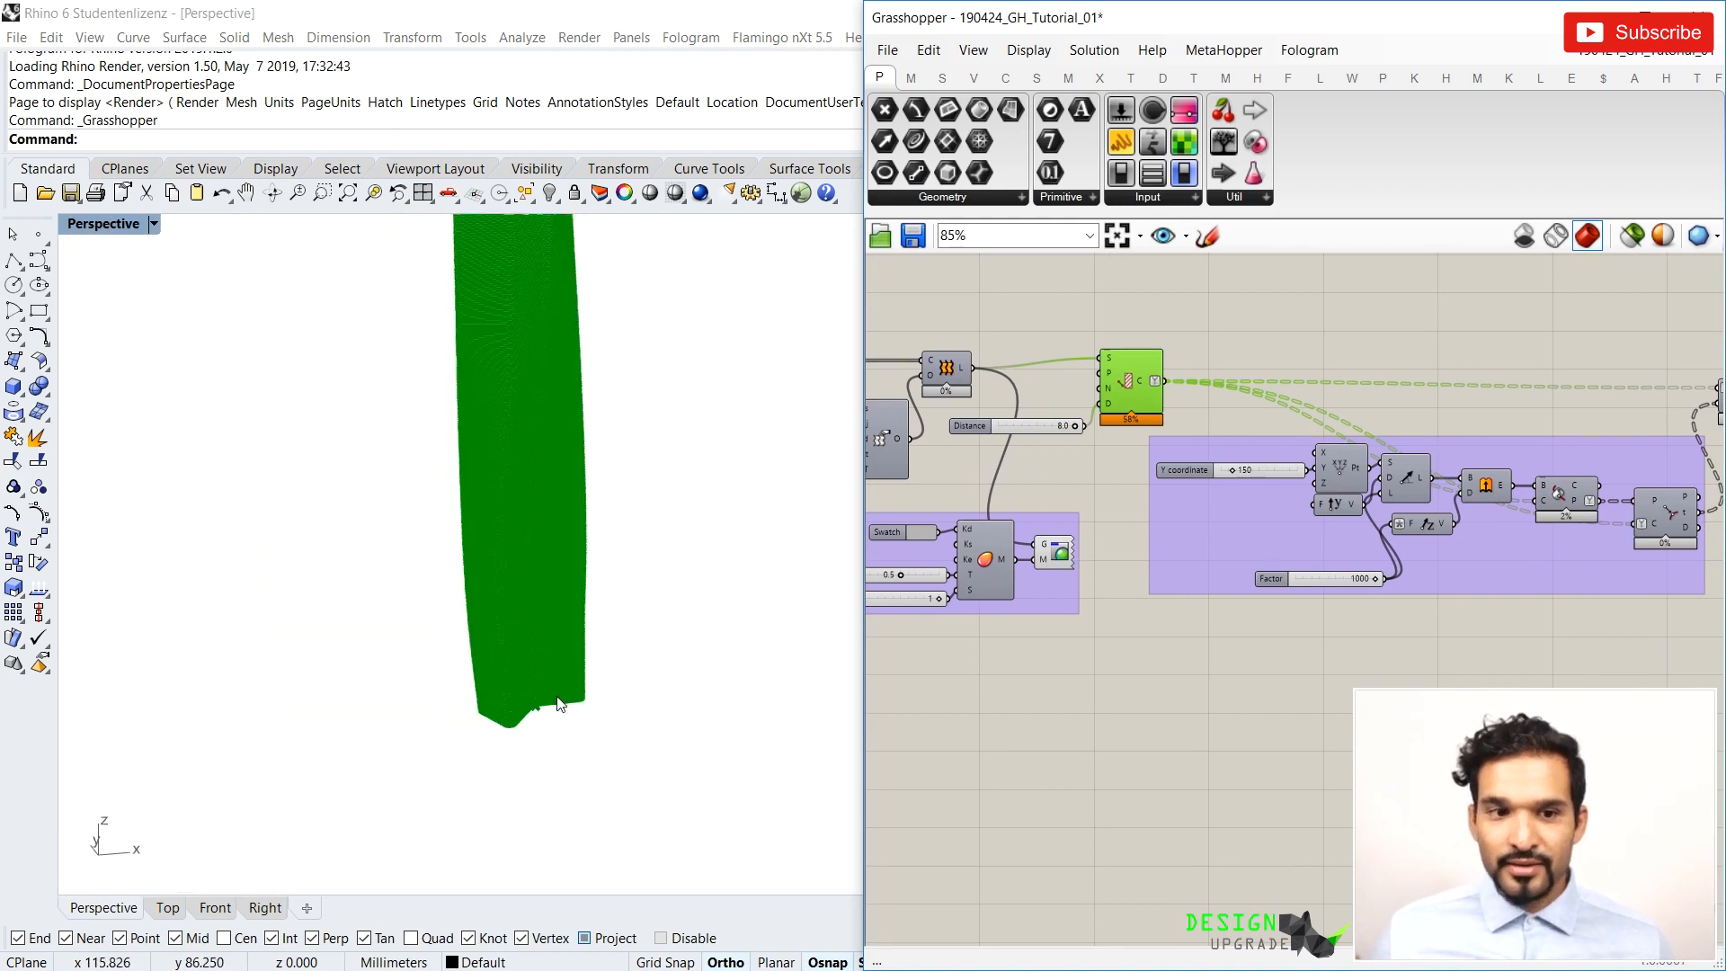
pyautogui.scroll(2, 552, 563)
pyautogui.click(1178, 390)
pyautogui.click(1135, 385)
pyautogui.hotkey('ctrl', 'q')
# Select the Divide Curve component in the G-Code Generation section and inspect its division points along the column's lower layers
pyautogui.scroll(-3, 1135, 383)
pyautogui.moveTo(1200, 417); pyautogui.dragTo(1013, 439, button='right')
pyautogui.scroll(3, 1350, 415)
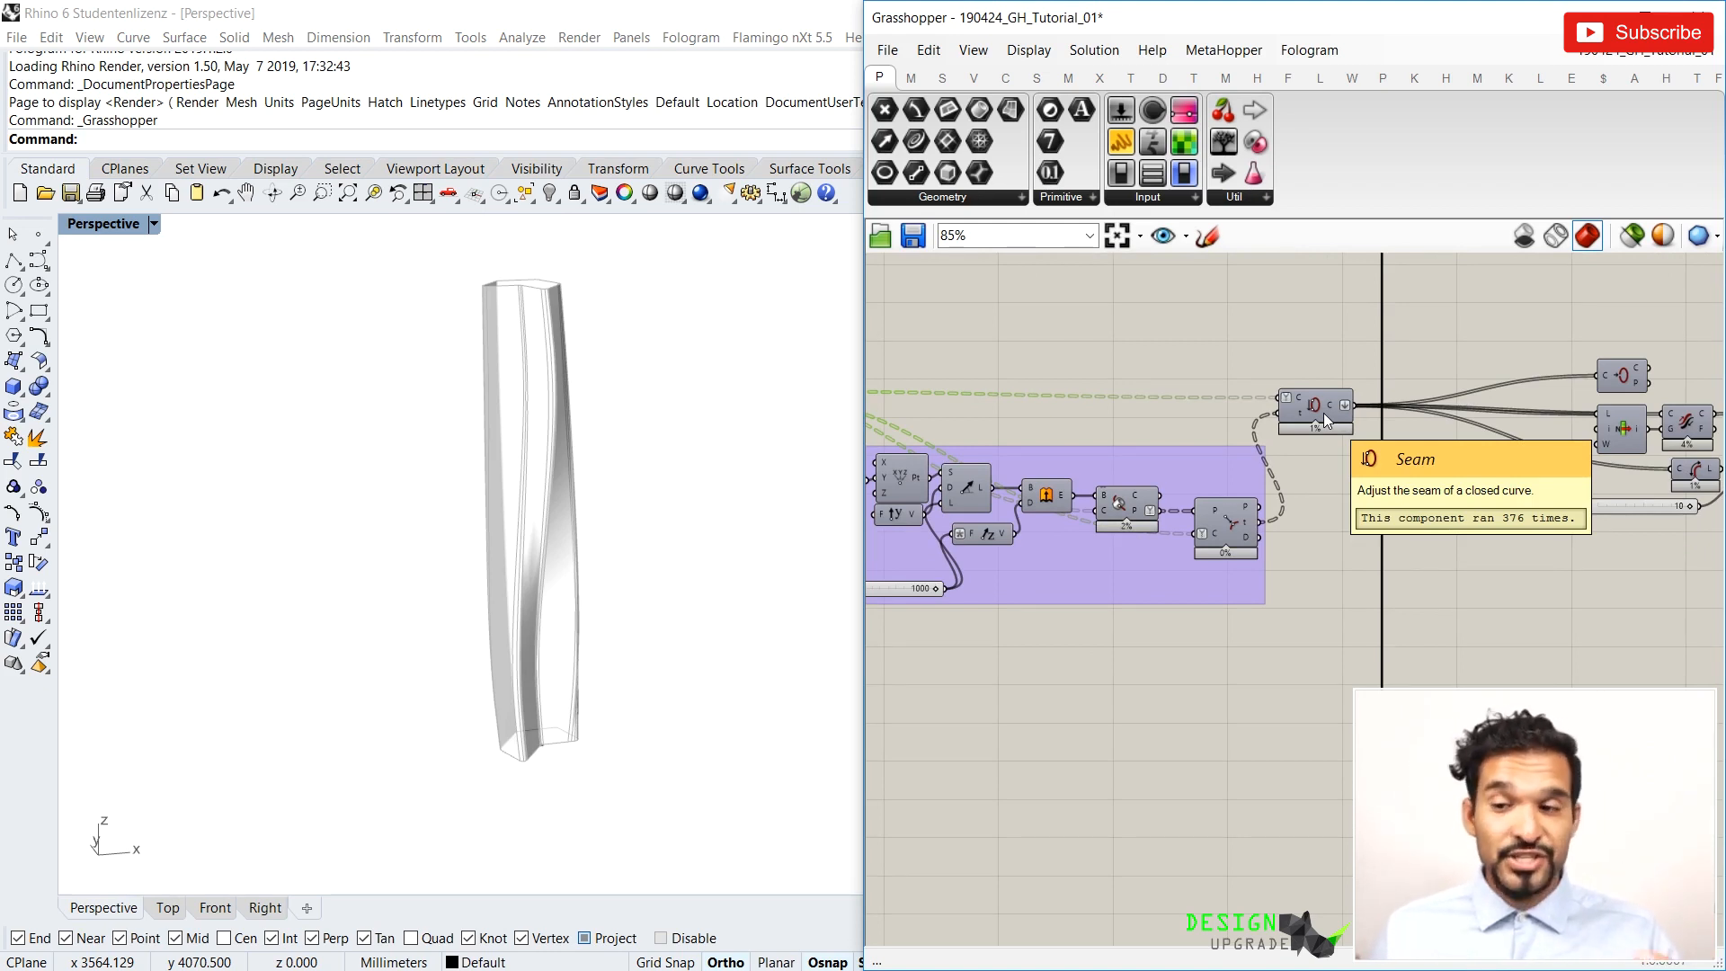
pyautogui.moveTo(1474, 440); pyautogui.dragTo(1167, 397, button='right')
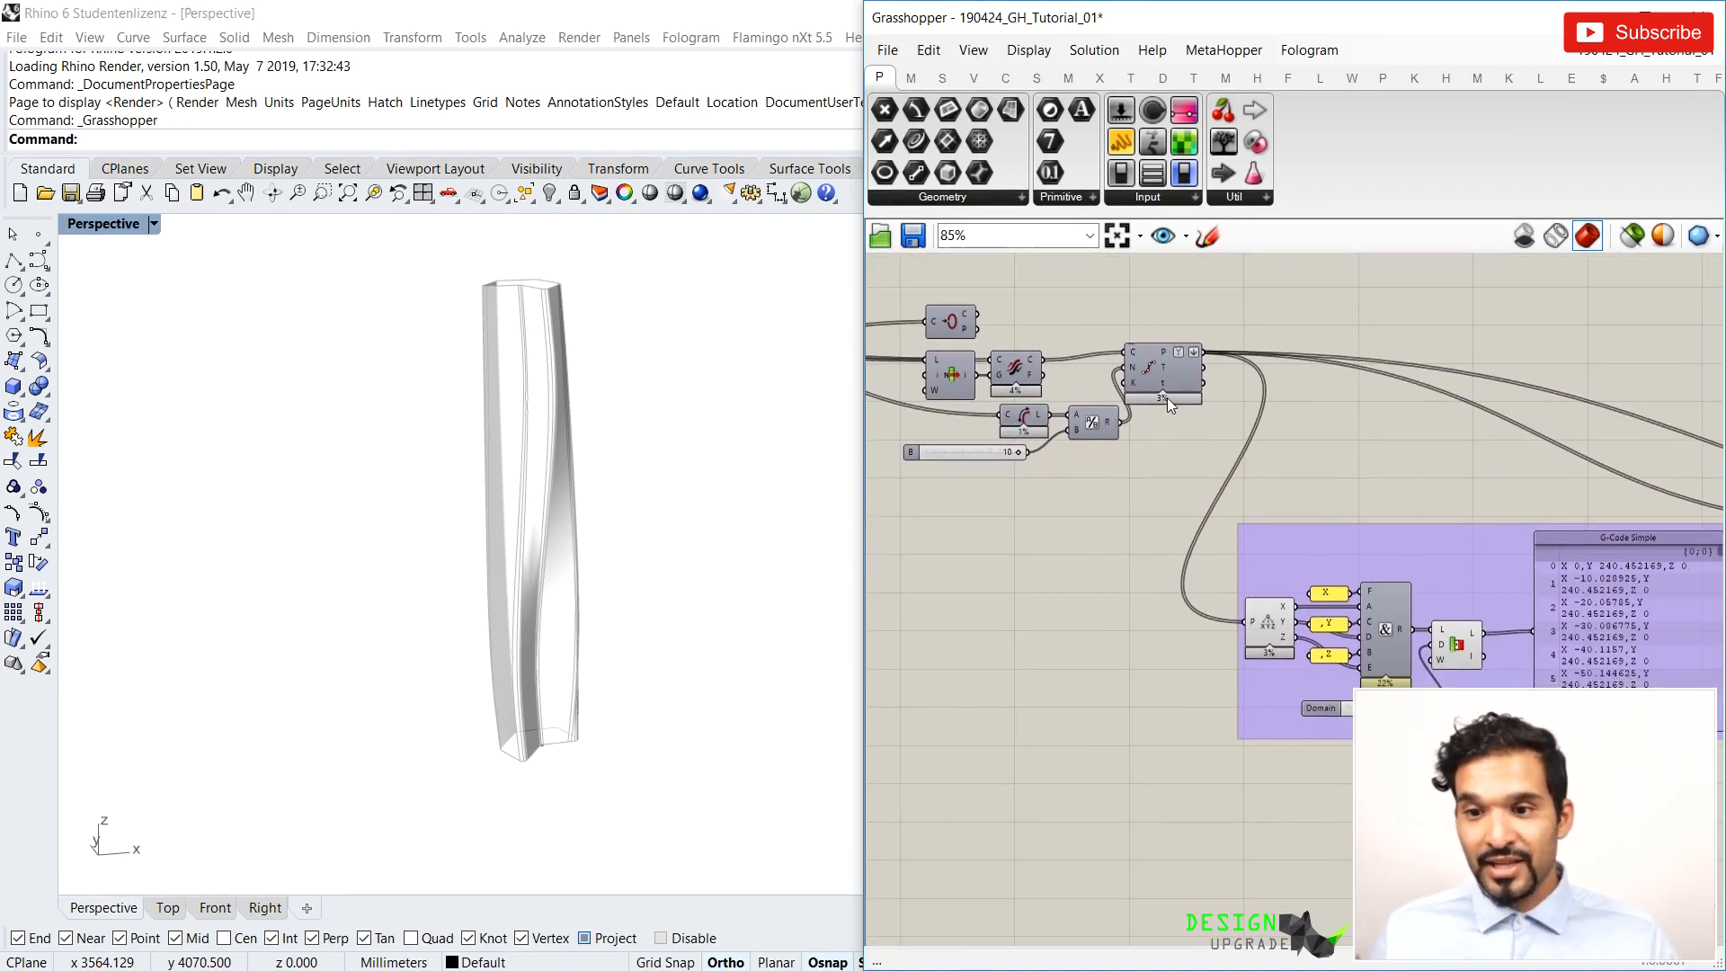
pyautogui.click(1163, 374)
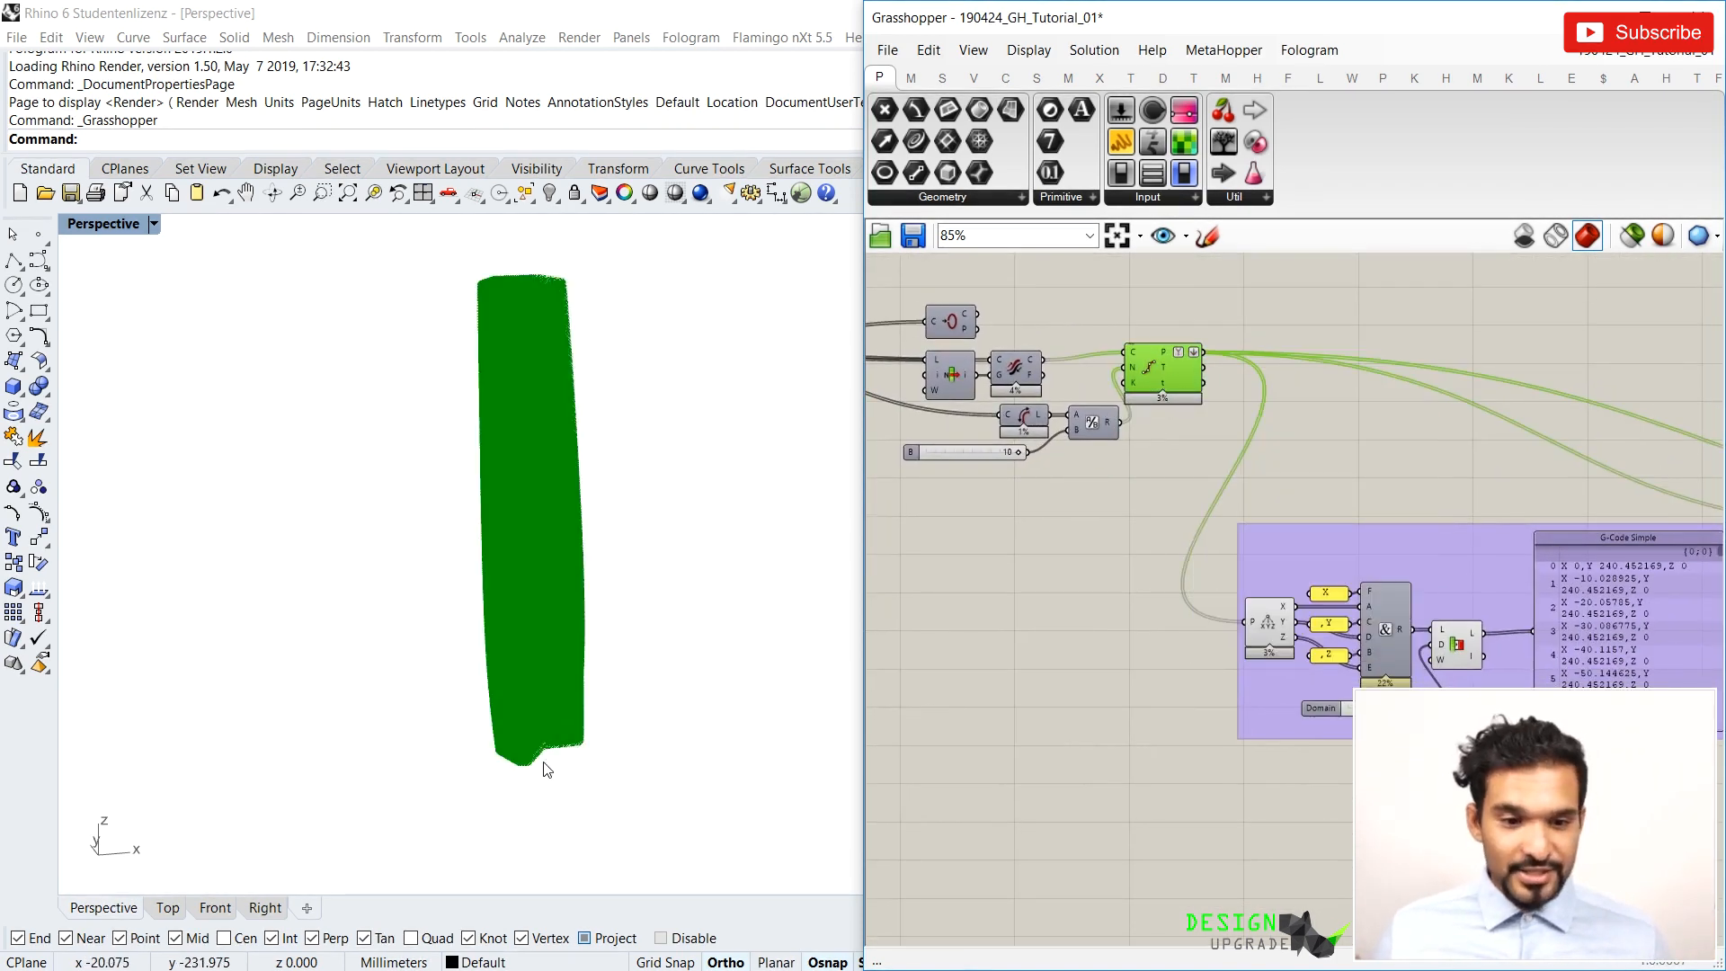
pyautogui.scroll(10, 566, 728)
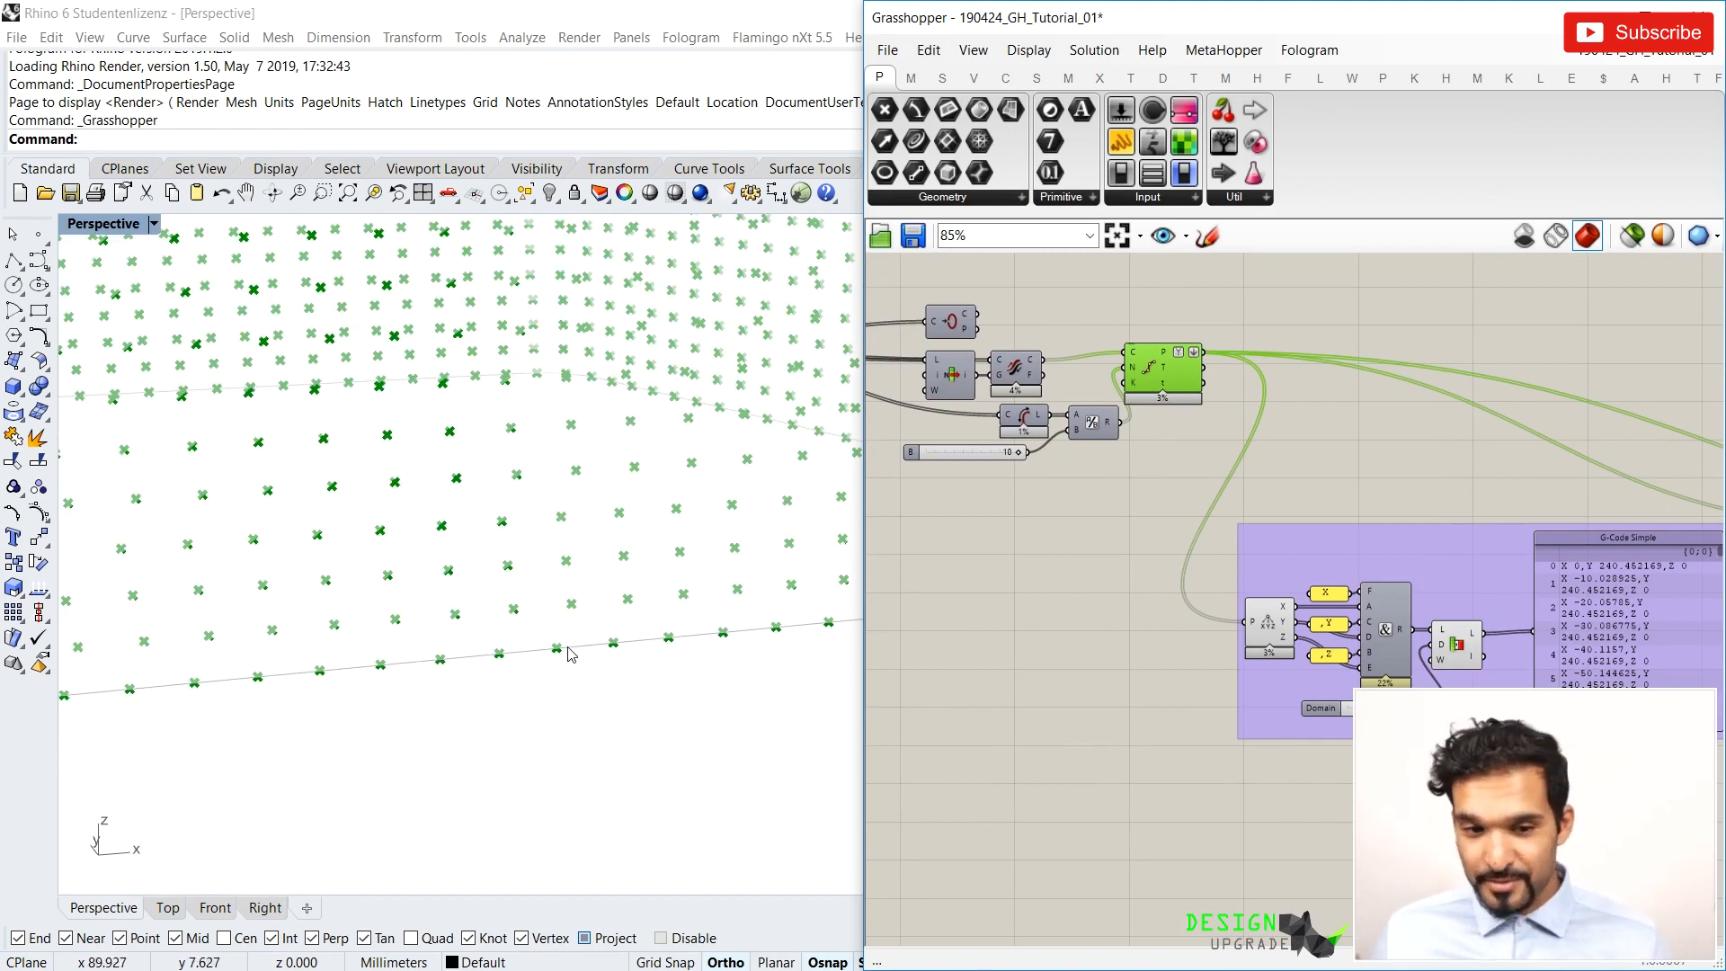
pyautogui.scroll(-10, 555, 665)
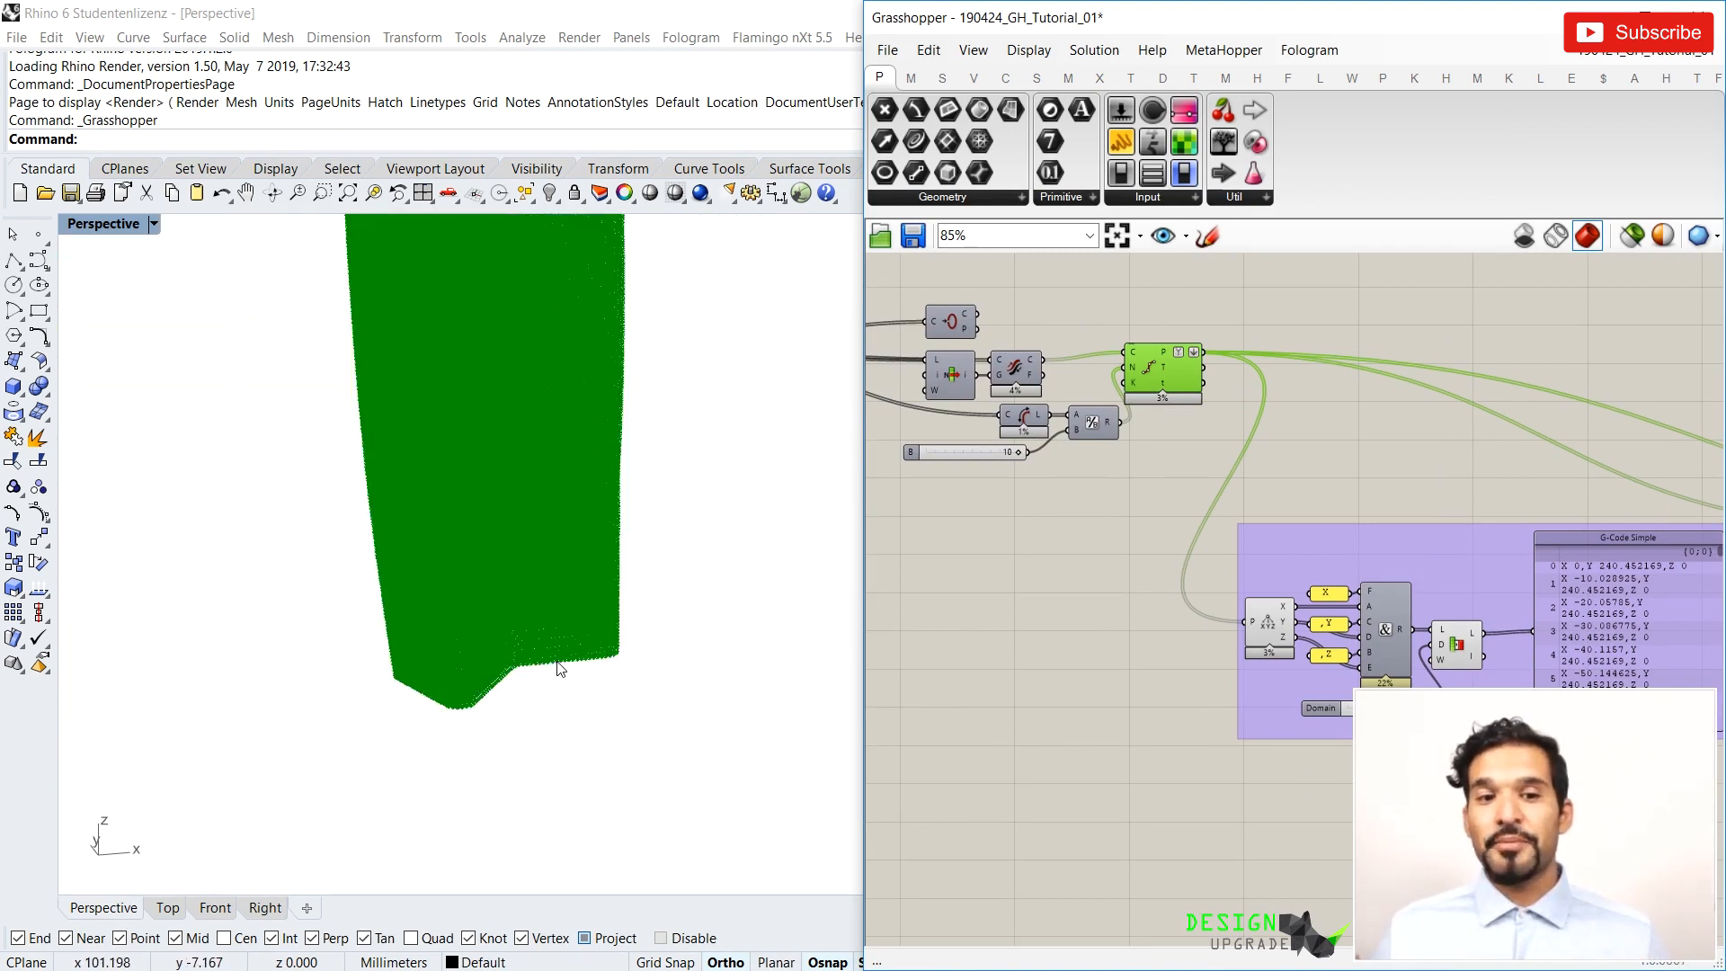
# Examine the X, Y and Z coordinate lines in the G-Code Simple panel
pyautogui.scroll(-3, 1156, 624)
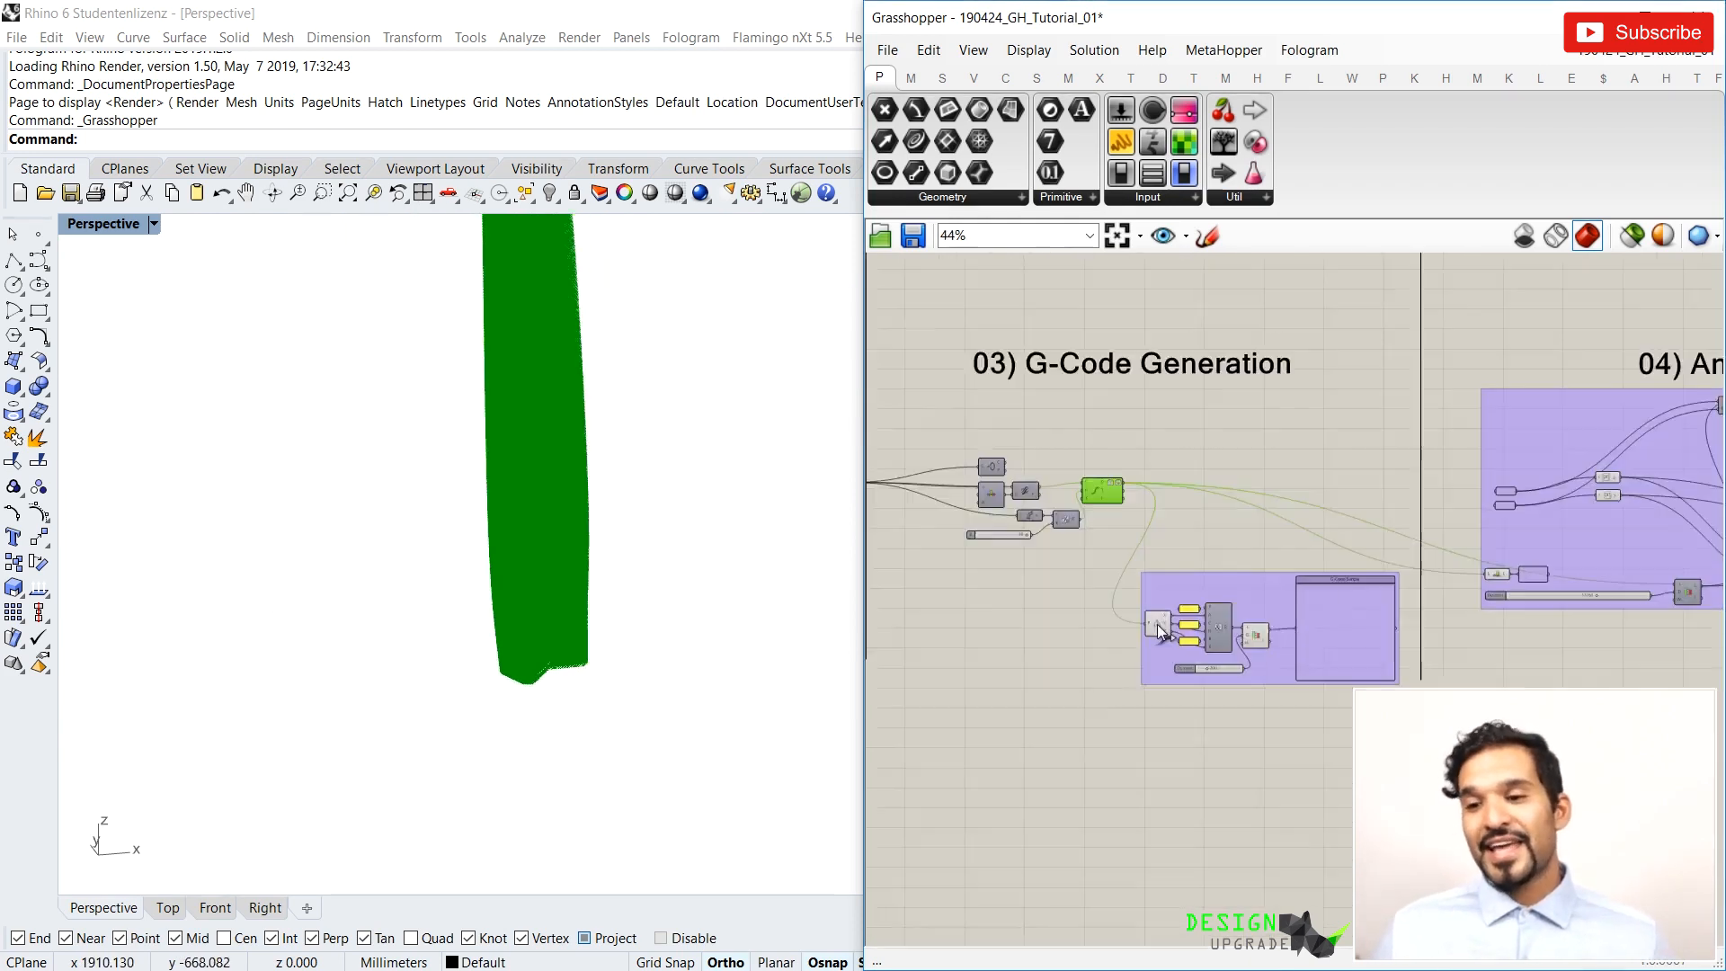
pyautogui.scroll(3, 1132, 578)
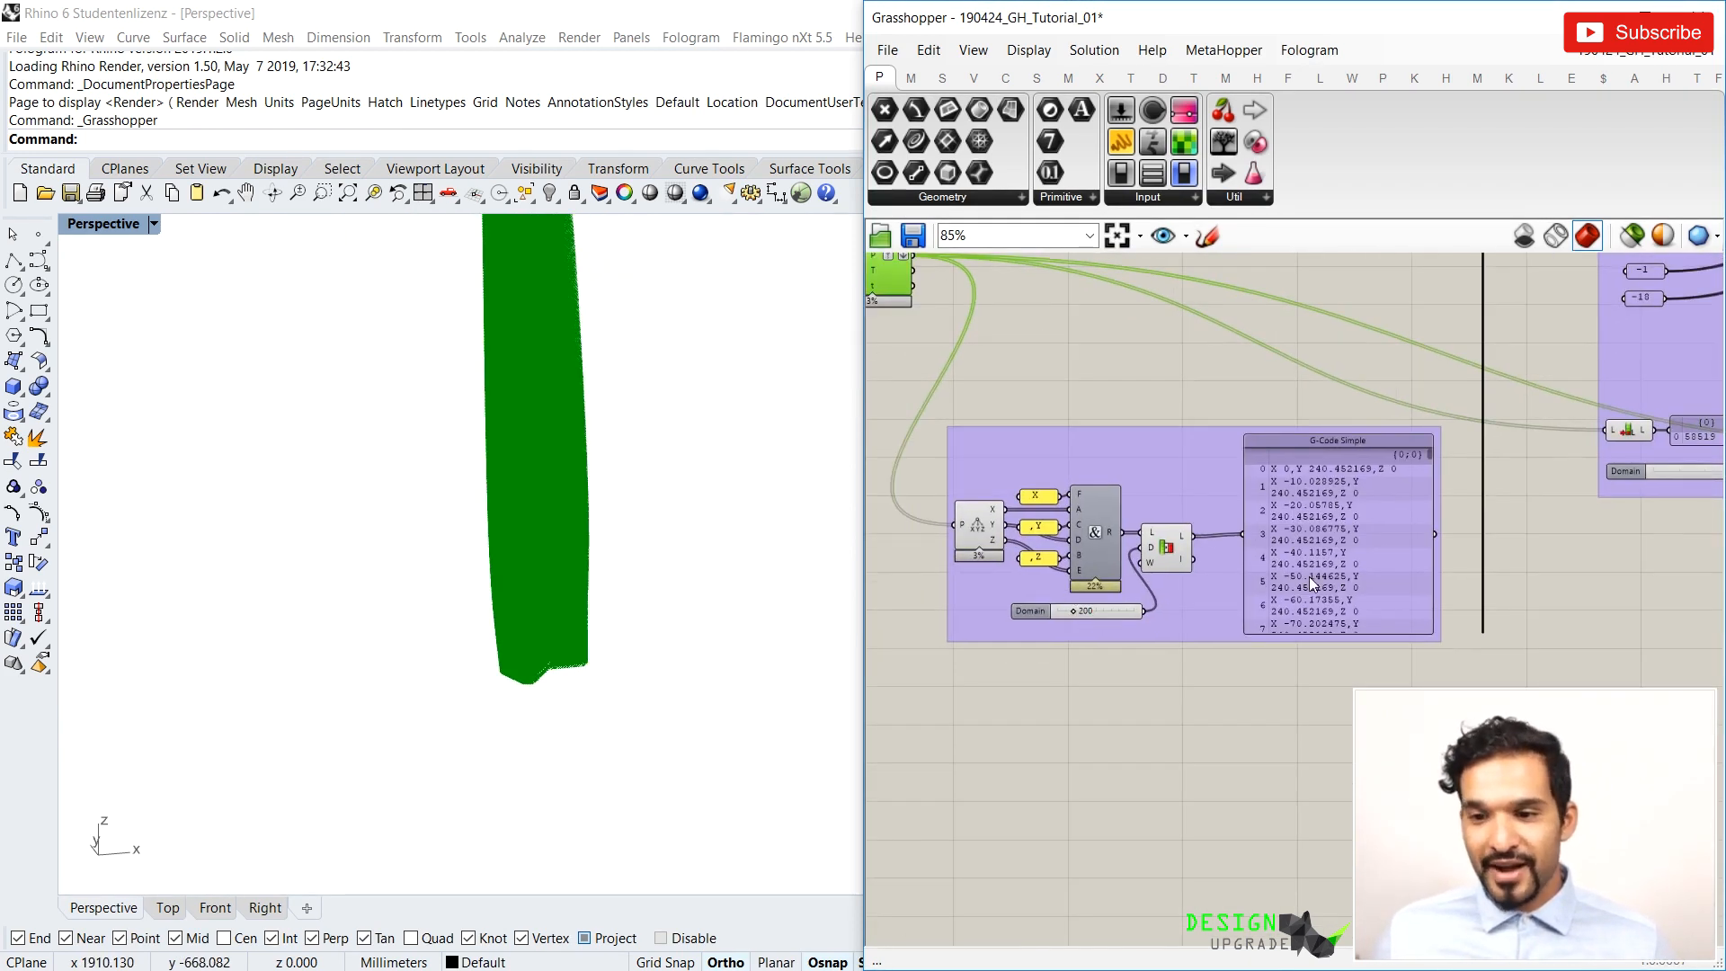
pyautogui.scroll(3, 1322, 540)
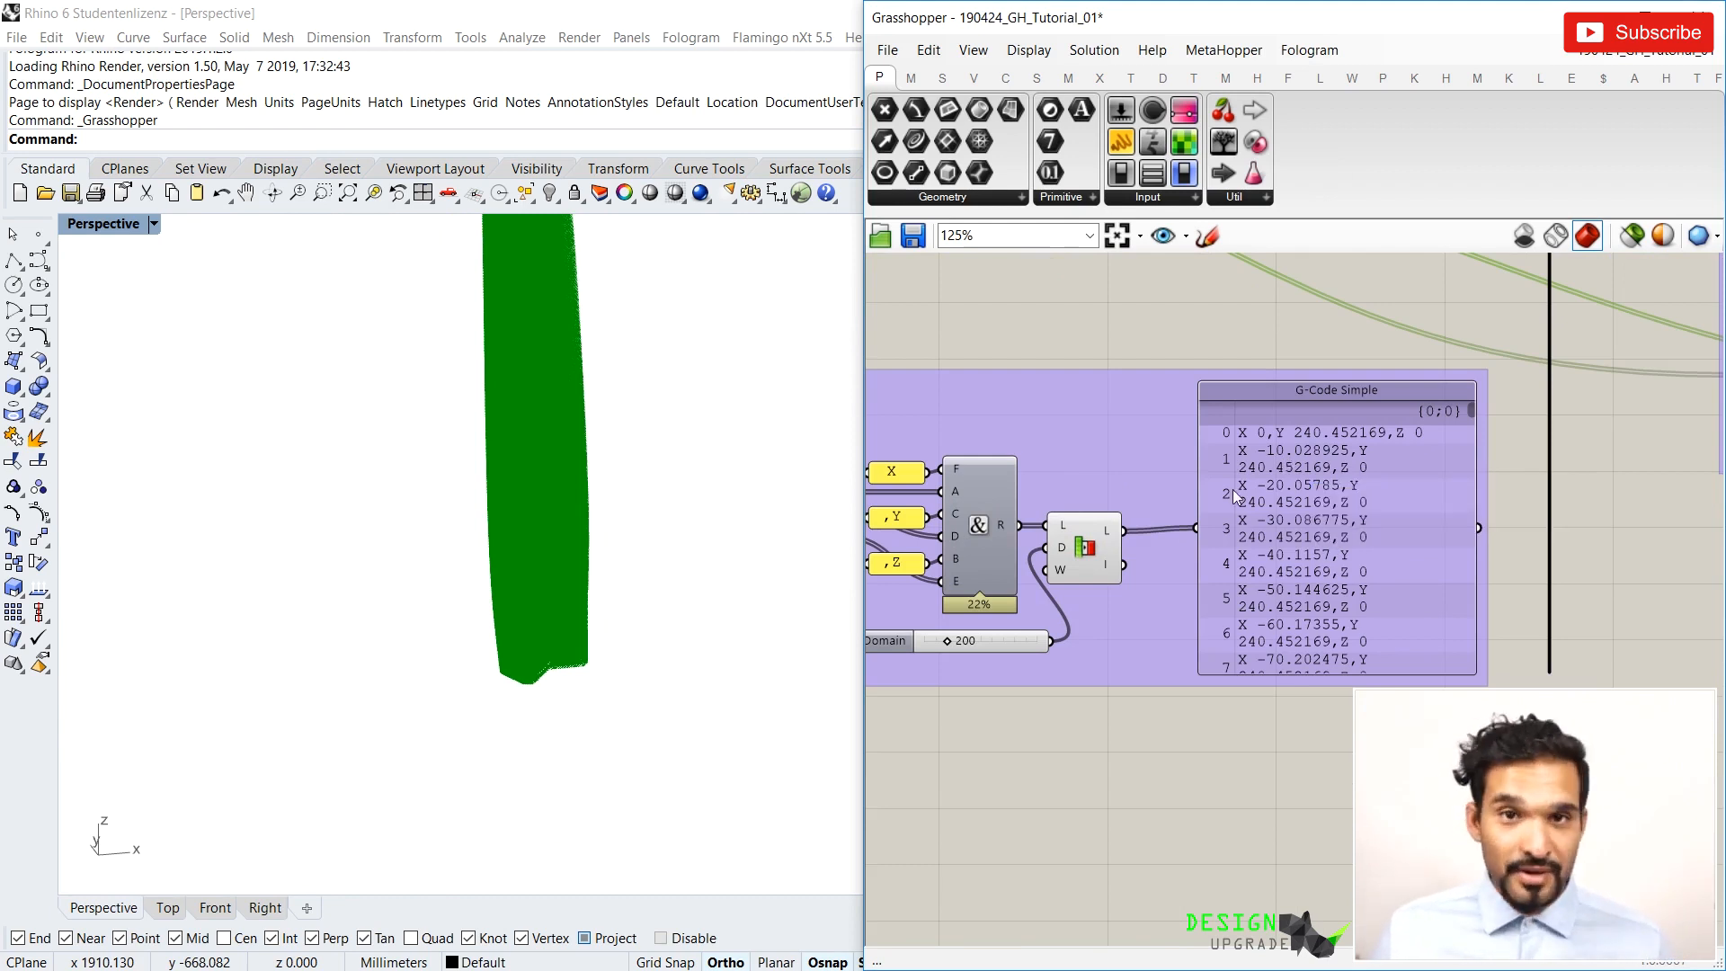
pyautogui.scroll(-5, 1188, 511)
pyautogui.moveTo(1233, 501); pyautogui.dragTo(1398, 502, button='right')
# Hide the preview of the Divide Curve component in the G-Code Generation section
pyautogui.click(1176, 407)
pyautogui.click(1135, 420)
pyautogui.hotkey('ctrl', 'q')
# Turn on the previews of the three output components at the end of the Animate Printpath group
pyautogui.moveTo(1281, 469); pyautogui.dragTo(1203, 491, button='right')
pyautogui.moveTo(1604, 490); pyautogui.dragTo(1296, 501, button='right')
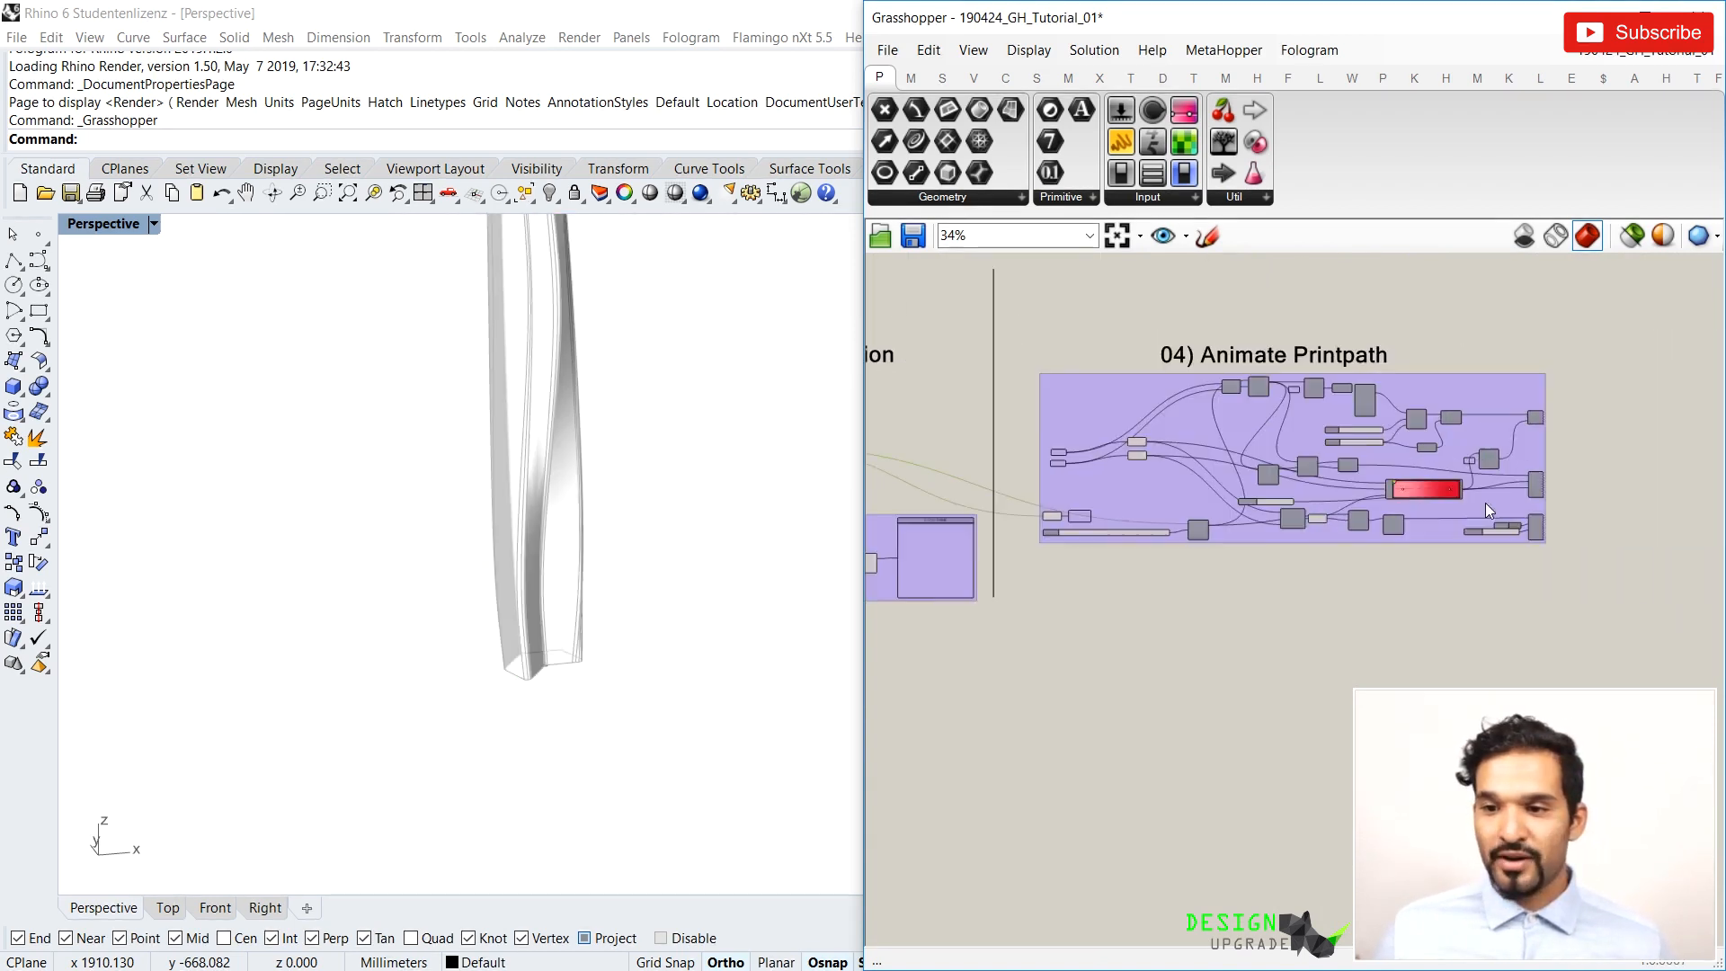
pyautogui.moveTo(1519, 486); pyautogui.dragTo(1341, 486, button='right')
pyautogui.scroll(4, 1351, 422)
pyautogui.moveTo(1342, 318); pyautogui.dragTo(1449, 676)
pyautogui.hotkey('ctrl', 'q')
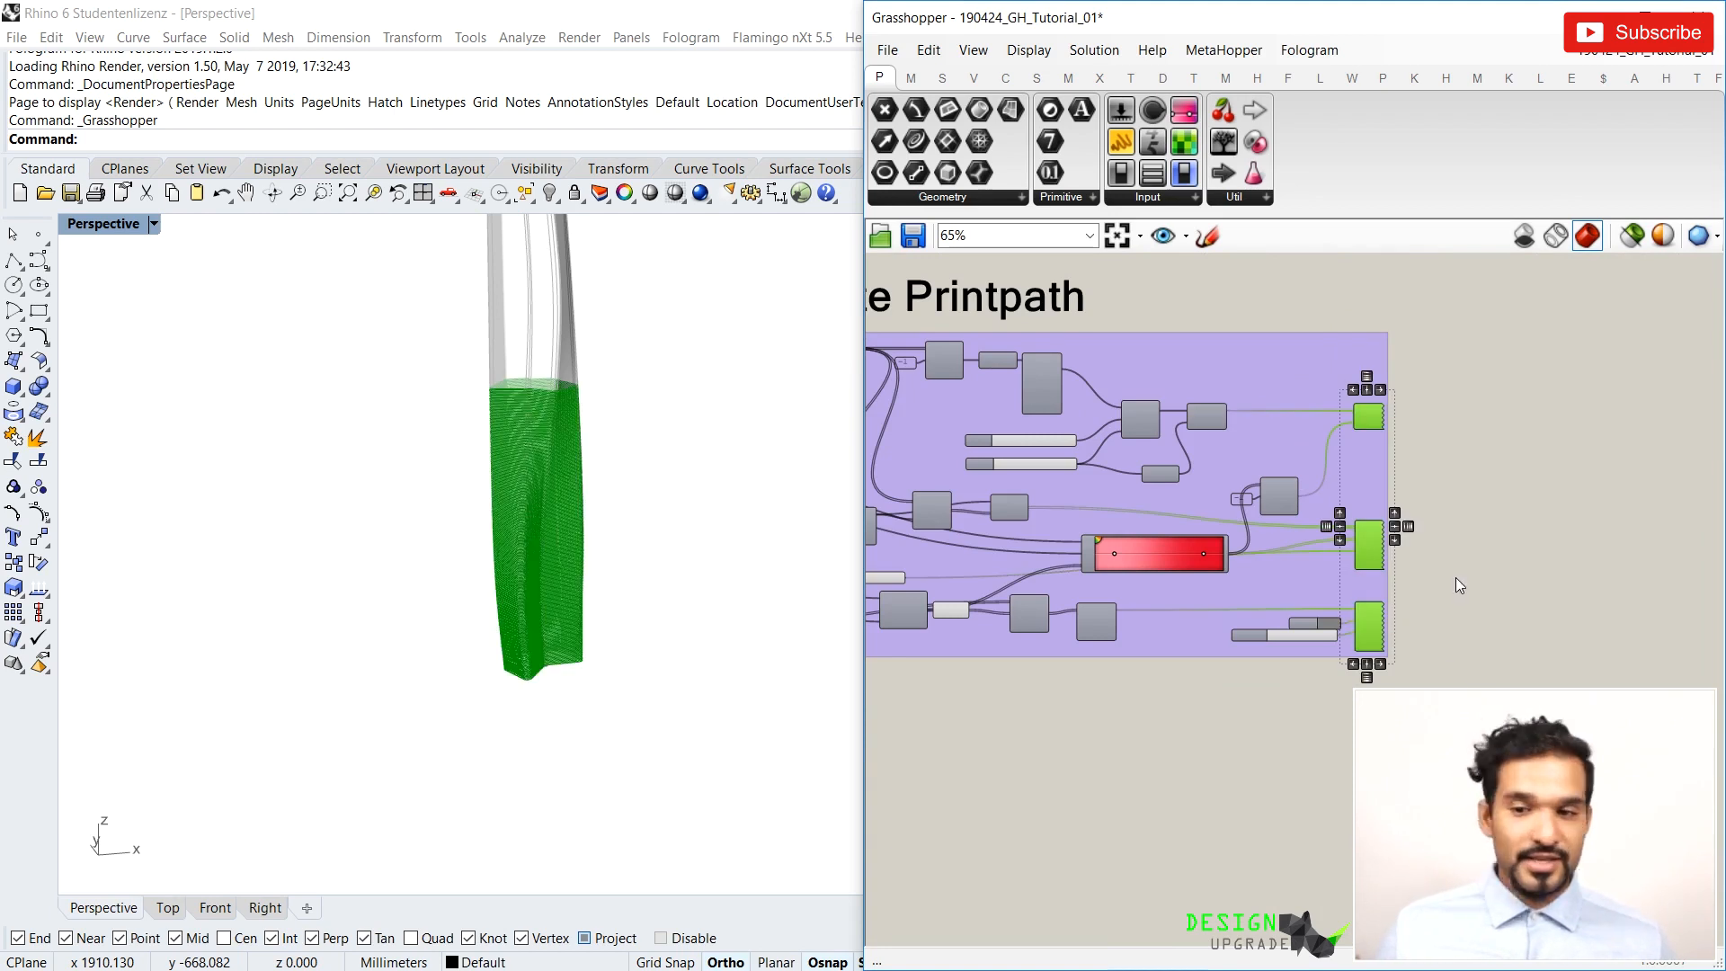
# Inspect the partly printed column and the red print path segment in the Perspective viewport
pyautogui.click(1067, 724)
pyautogui.scroll(-3, 1339, 564)
pyautogui.scroll(6, 600, 478)
pyautogui.moveTo(600, 477); pyautogui.dragTo(582, 503, button='right')
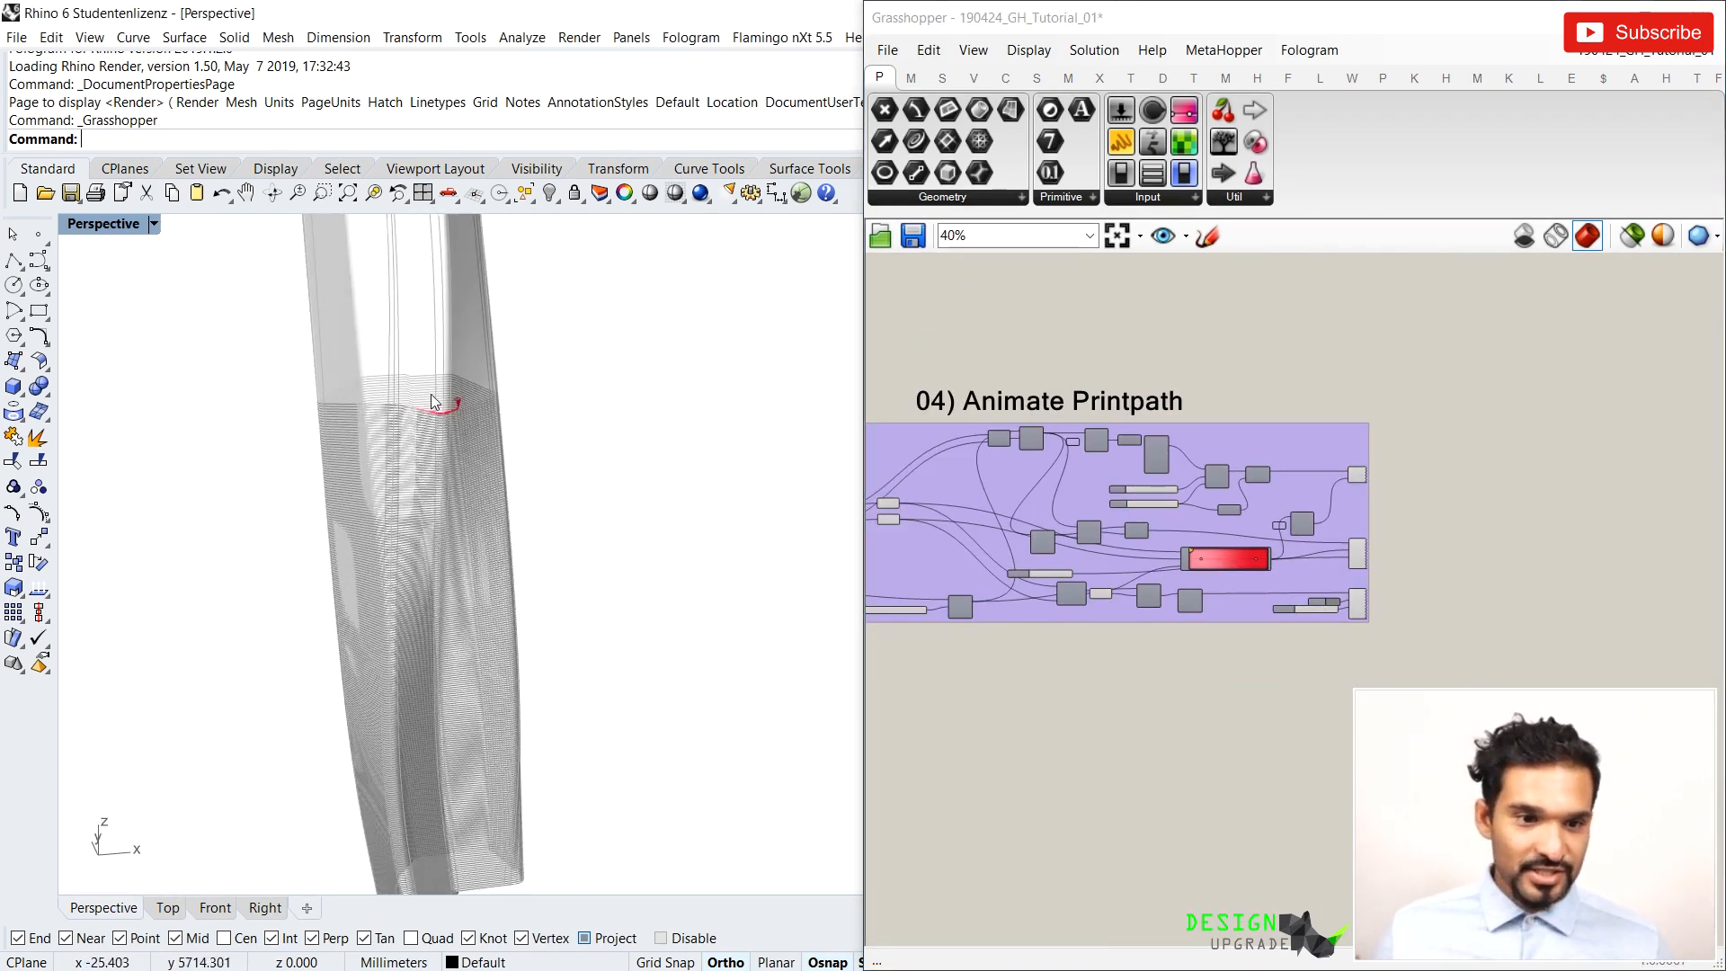
pyautogui.scroll(4, 441, 401)
# Set the Domain slider in the Animate Printpath group to 40685 to advance the print path
pyautogui.scroll(-4, 1330, 448)
pyautogui.scroll(4, 1055, 522)
pyautogui.scroll(5, 1053, 519)
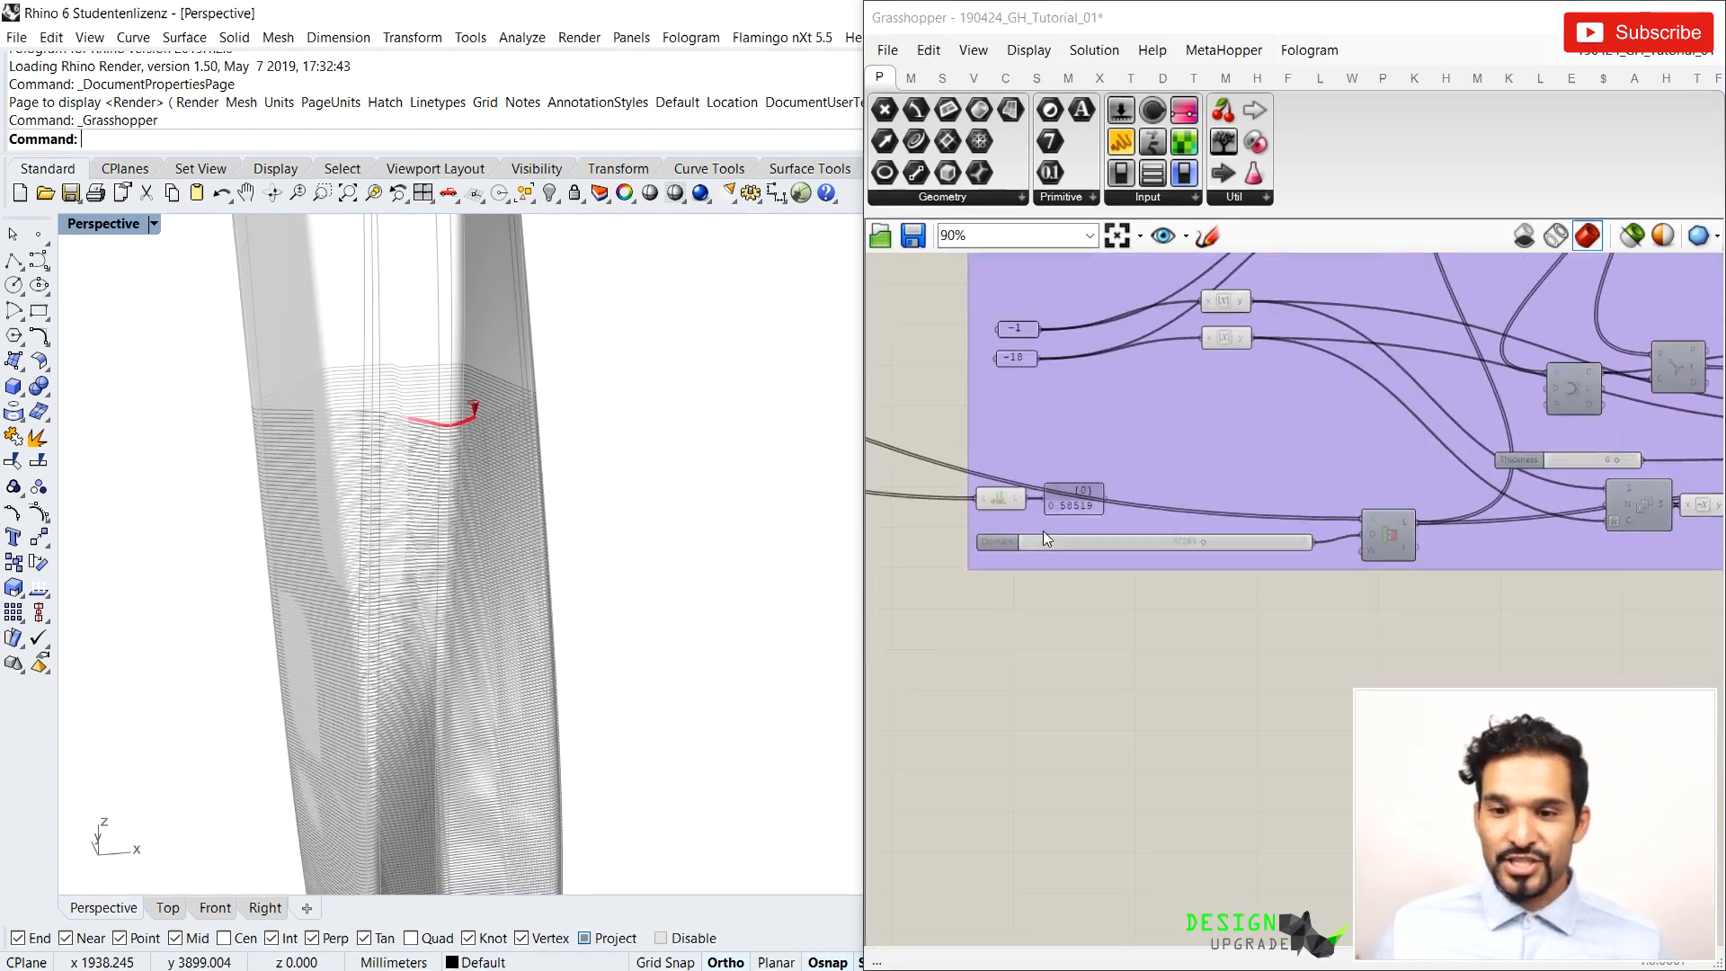
pyautogui.click(1199, 542)
pyautogui.moveTo(1198, 542); pyautogui.dragTo(1260, 537)
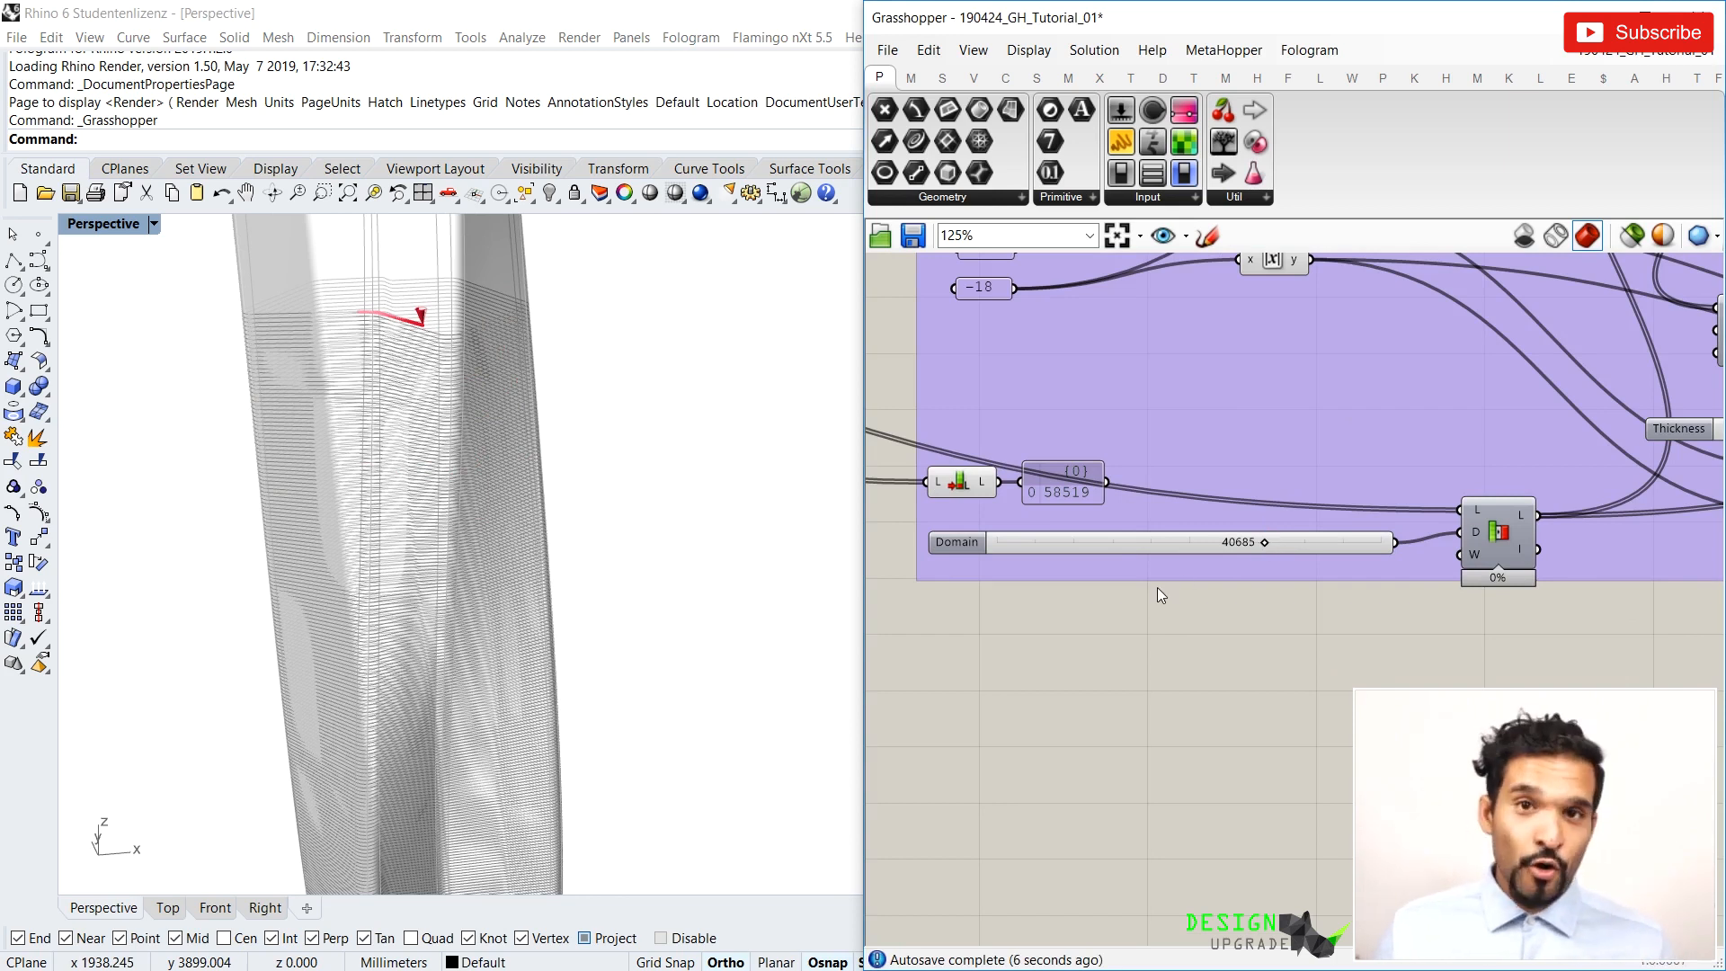
# Return to the Slicing section and highlight the column geometry through its custom preview component
pyautogui.scroll(-10, 1157, 586)
pyautogui.scroll(5, 1141, 564)
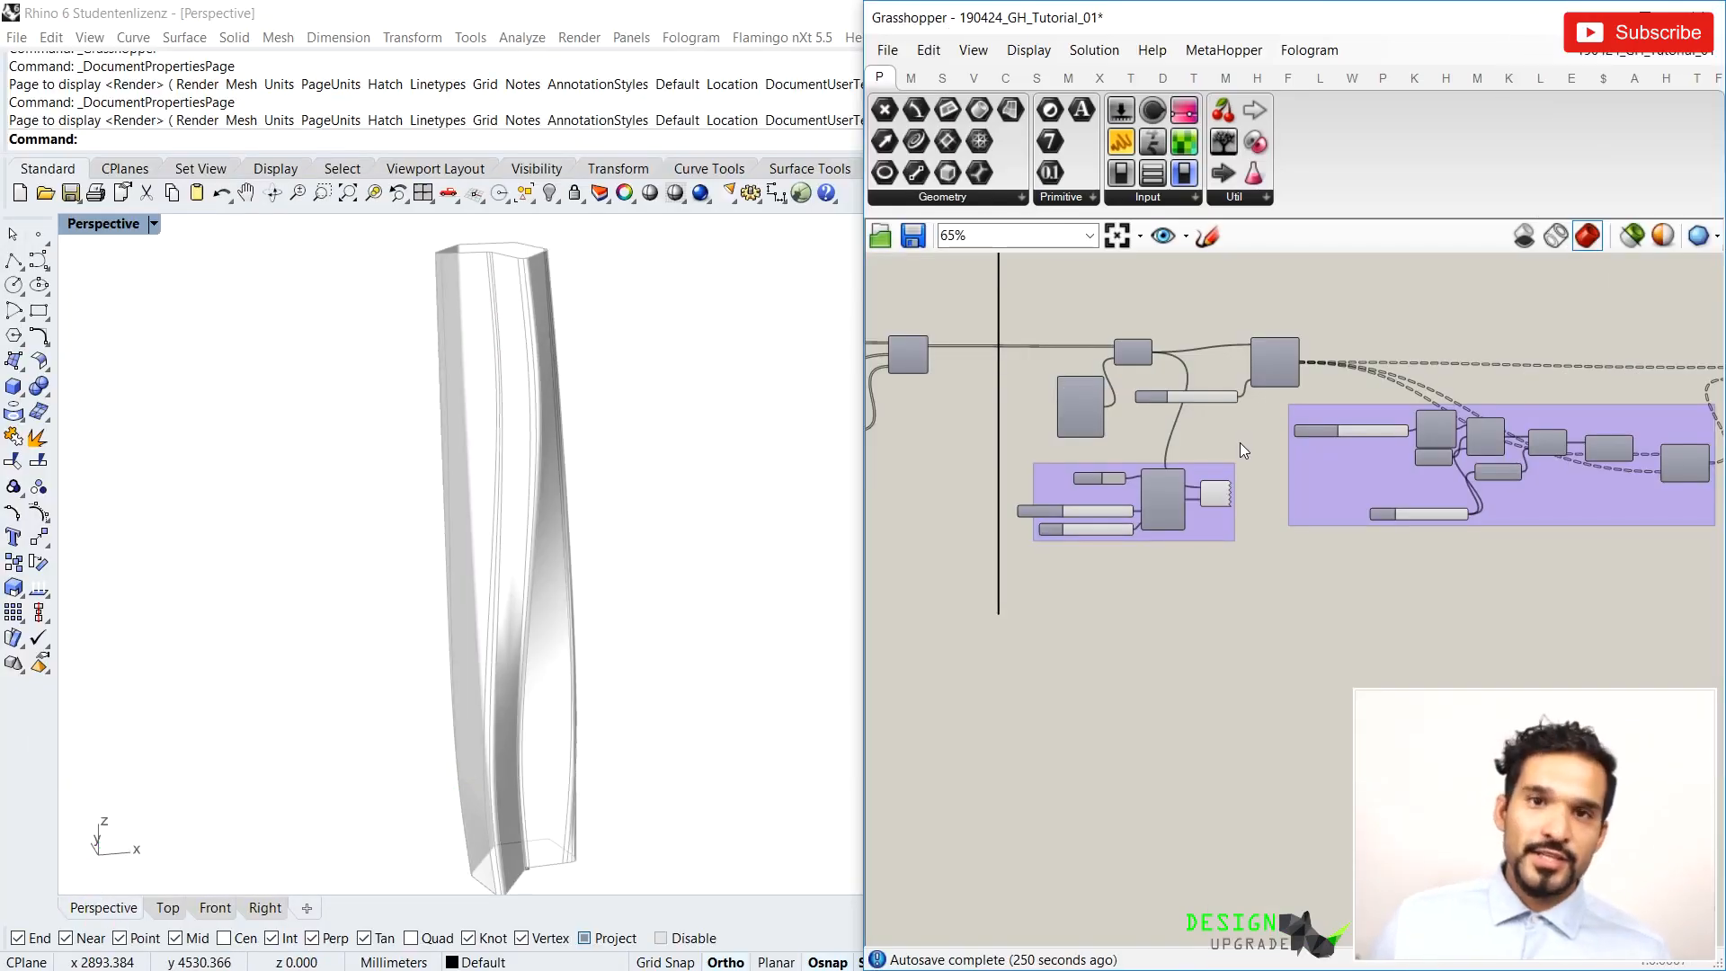
pyautogui.click(1211, 492)
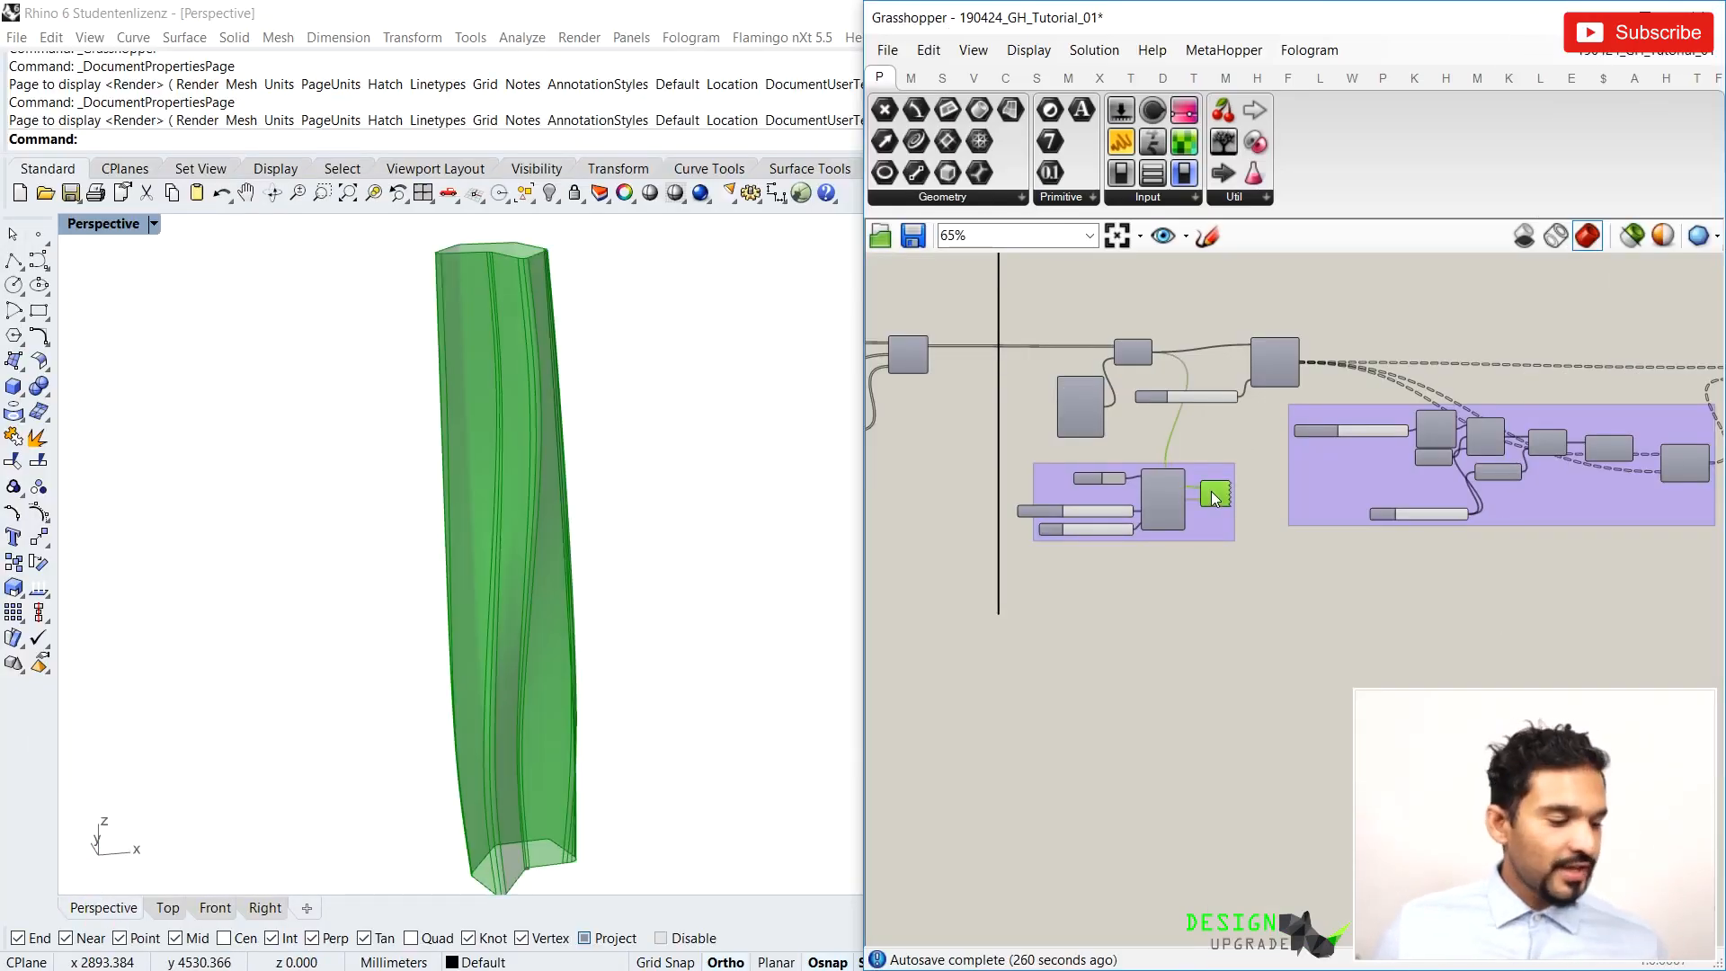
# Collapse the Grasshopper window and check in Rhino's document unit settings that the model units are Millimeters
pyautogui.click(1606, 11)
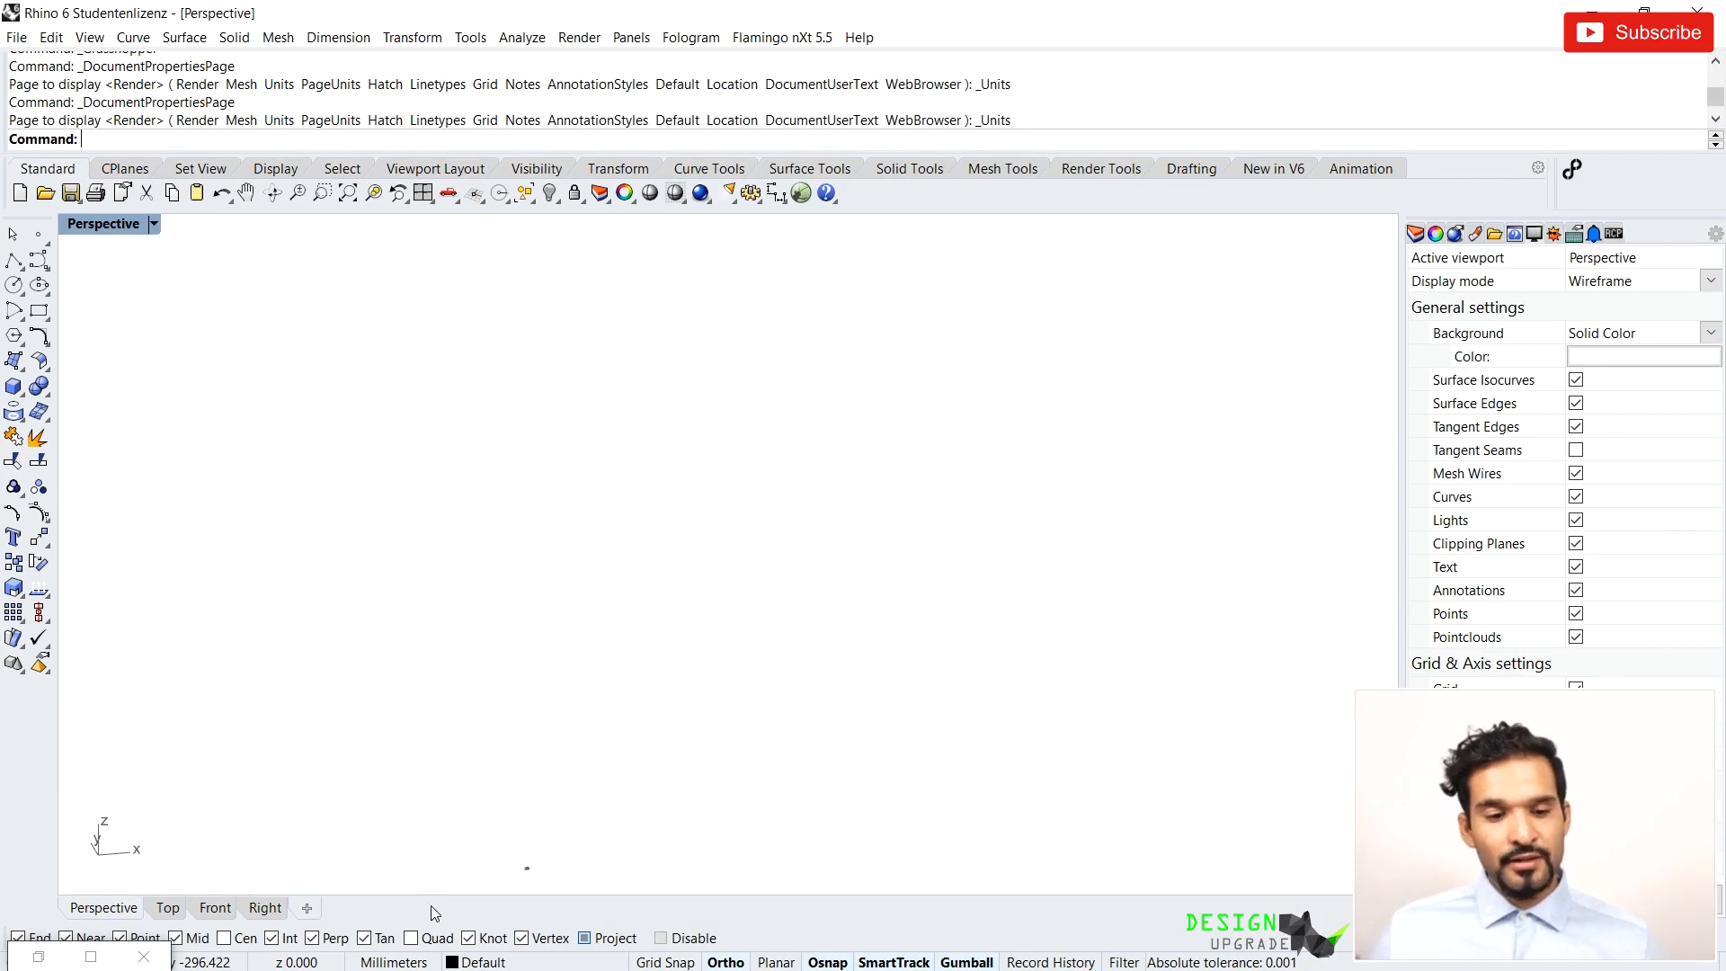
pyautogui.click(392, 962)
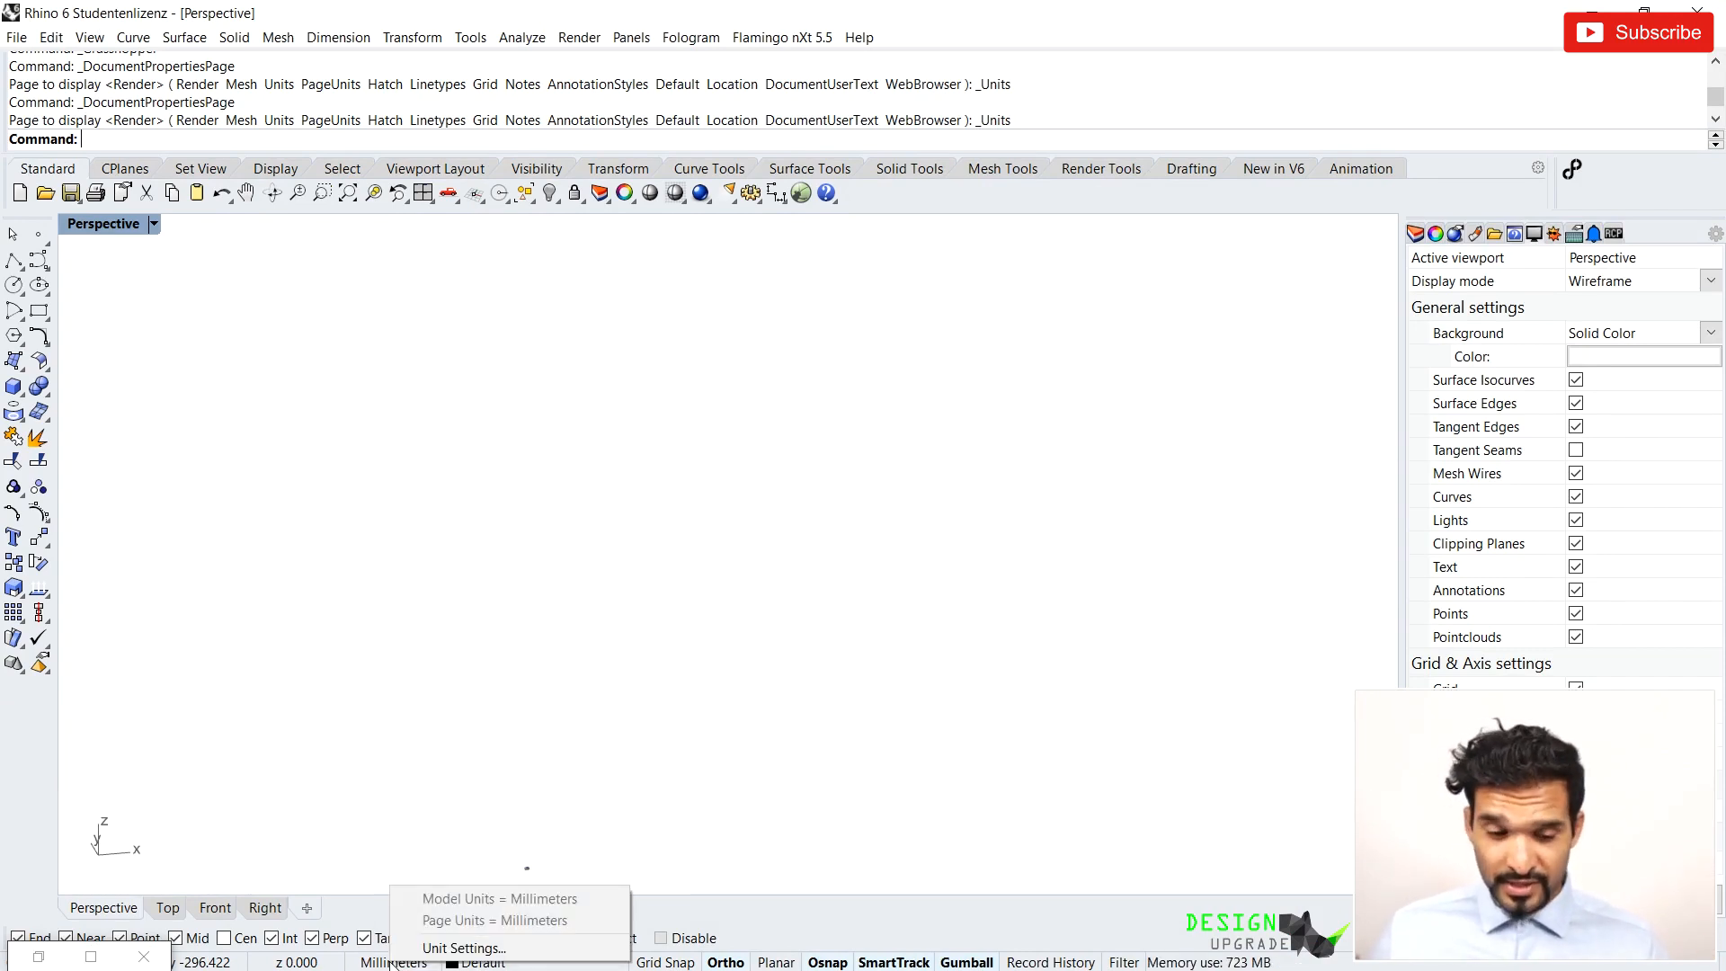
pyautogui.click(748, 627)
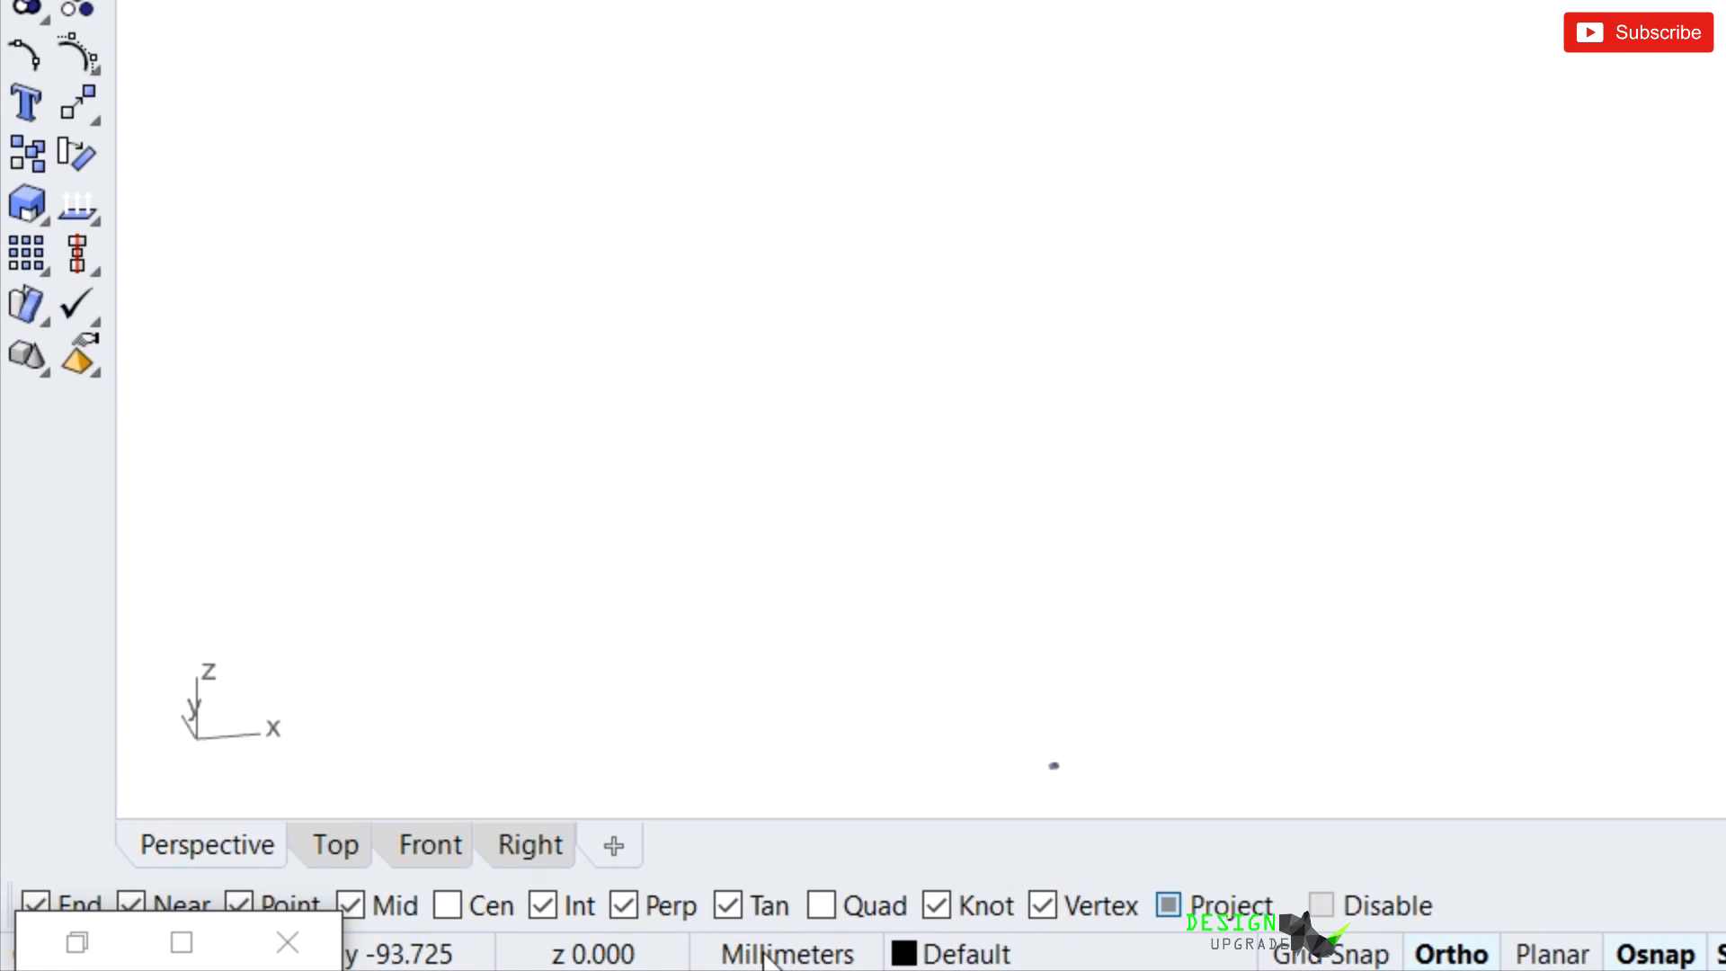
pyautogui.click(762, 955)
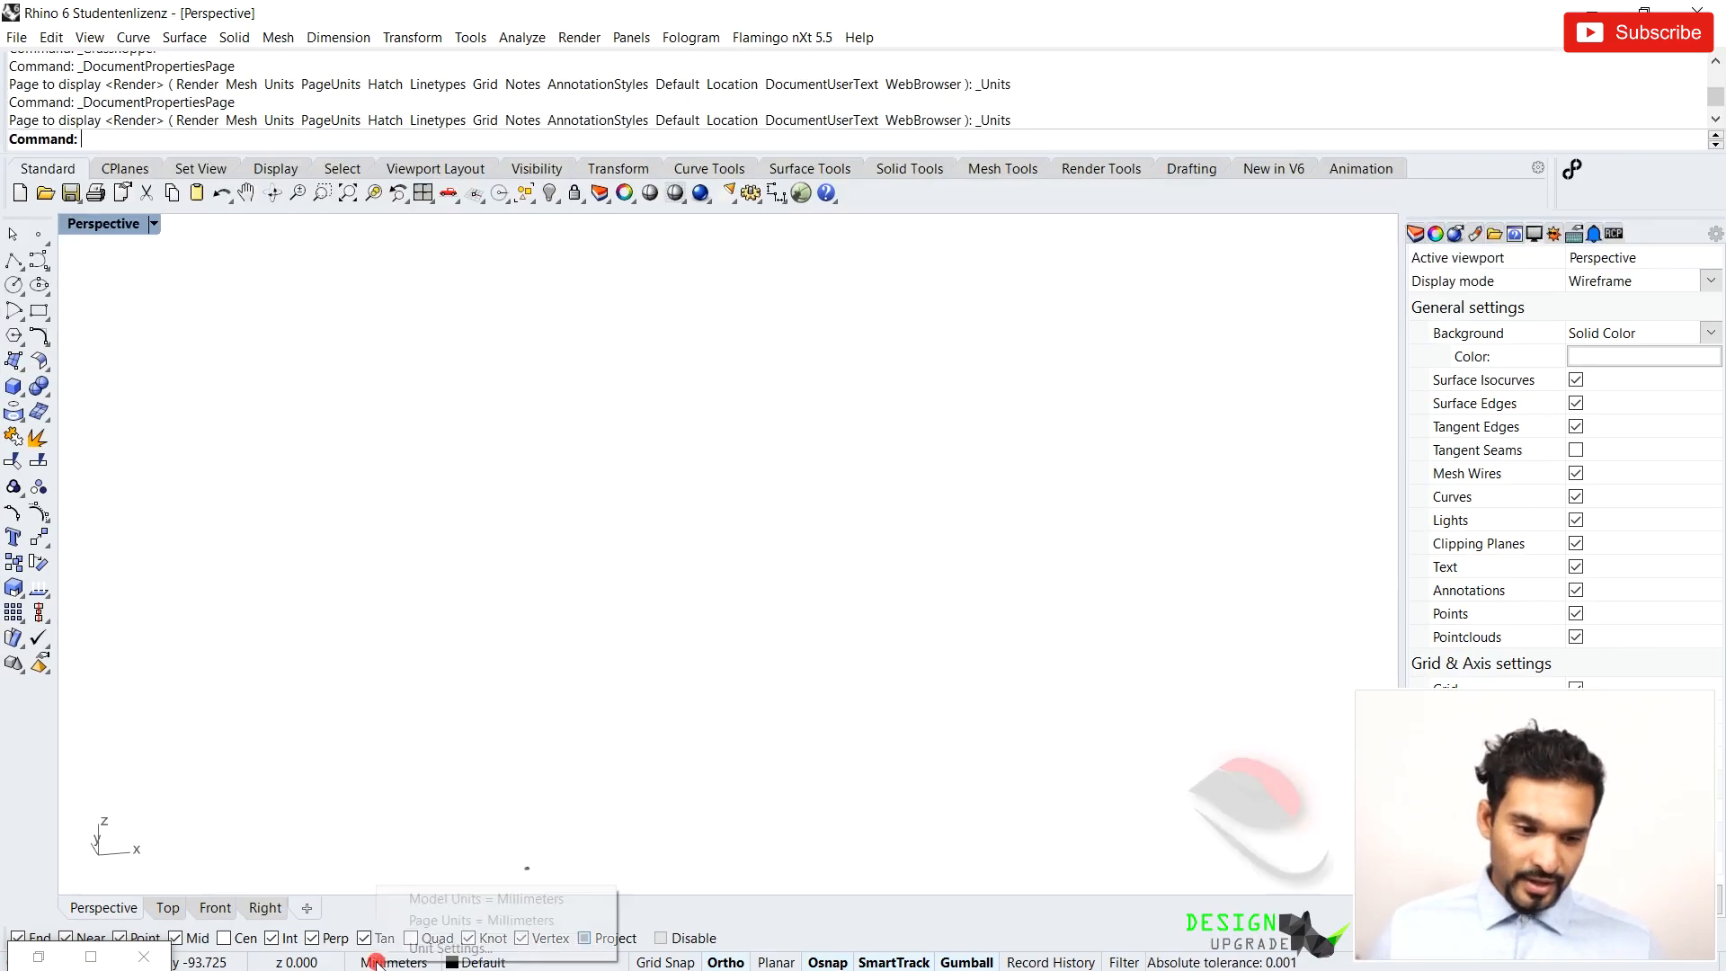
pyautogui.click(394, 951)
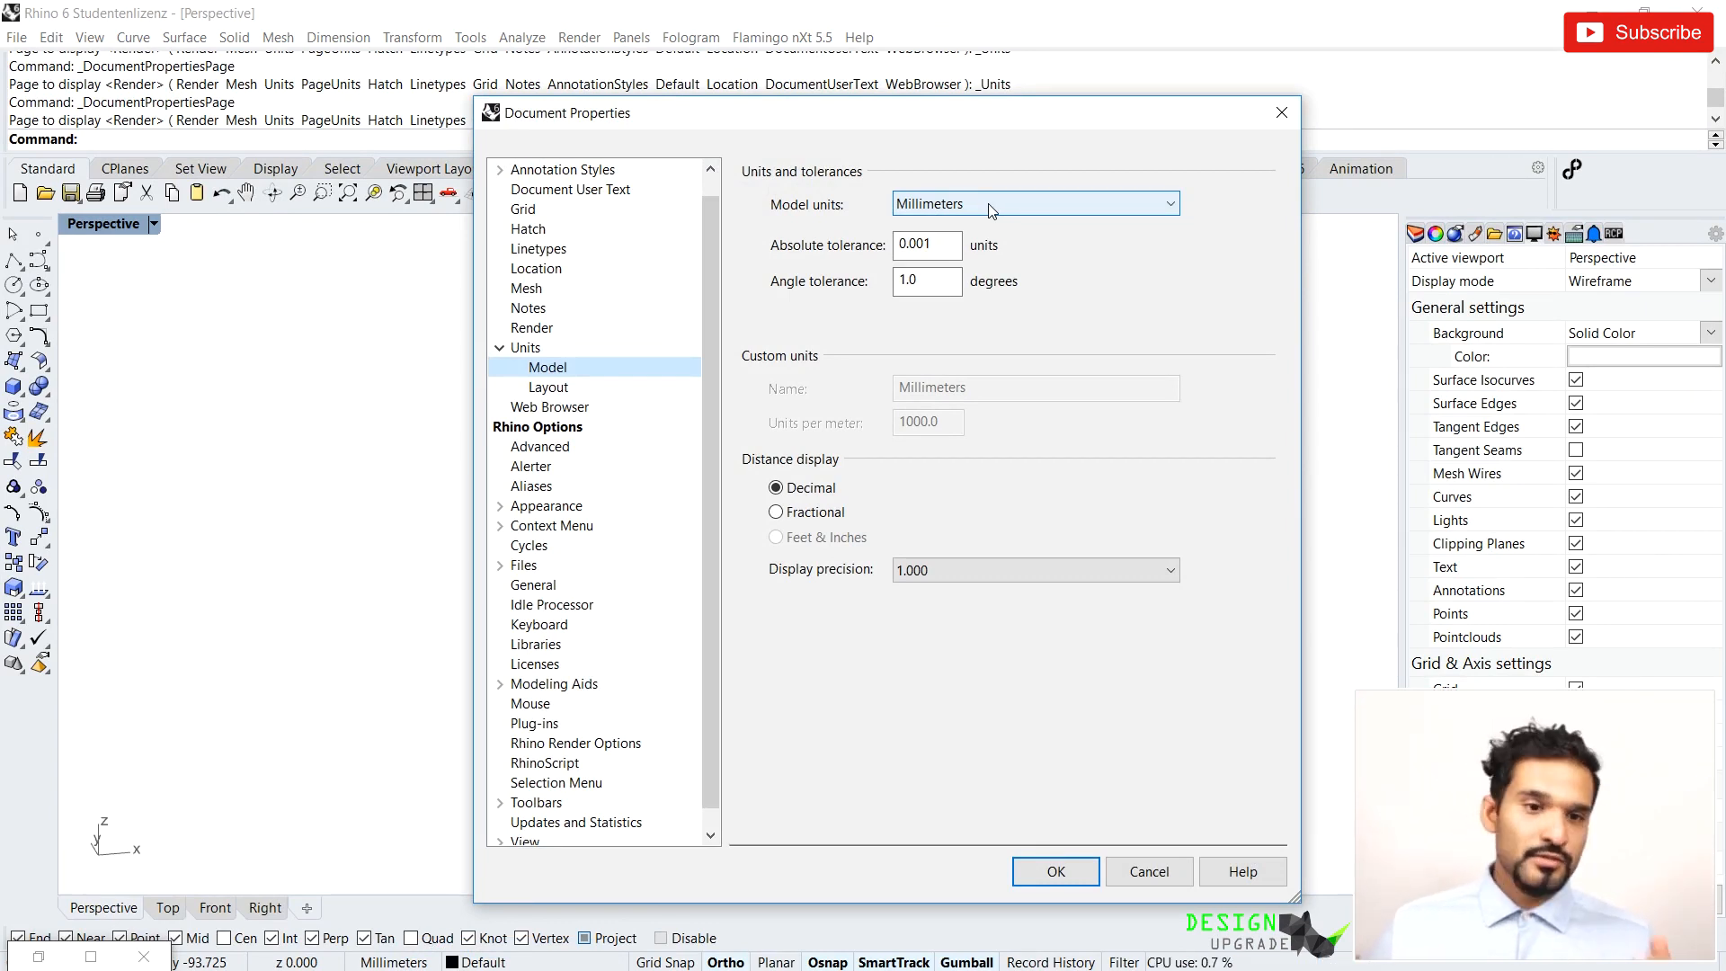
pyautogui.click(1055, 870)
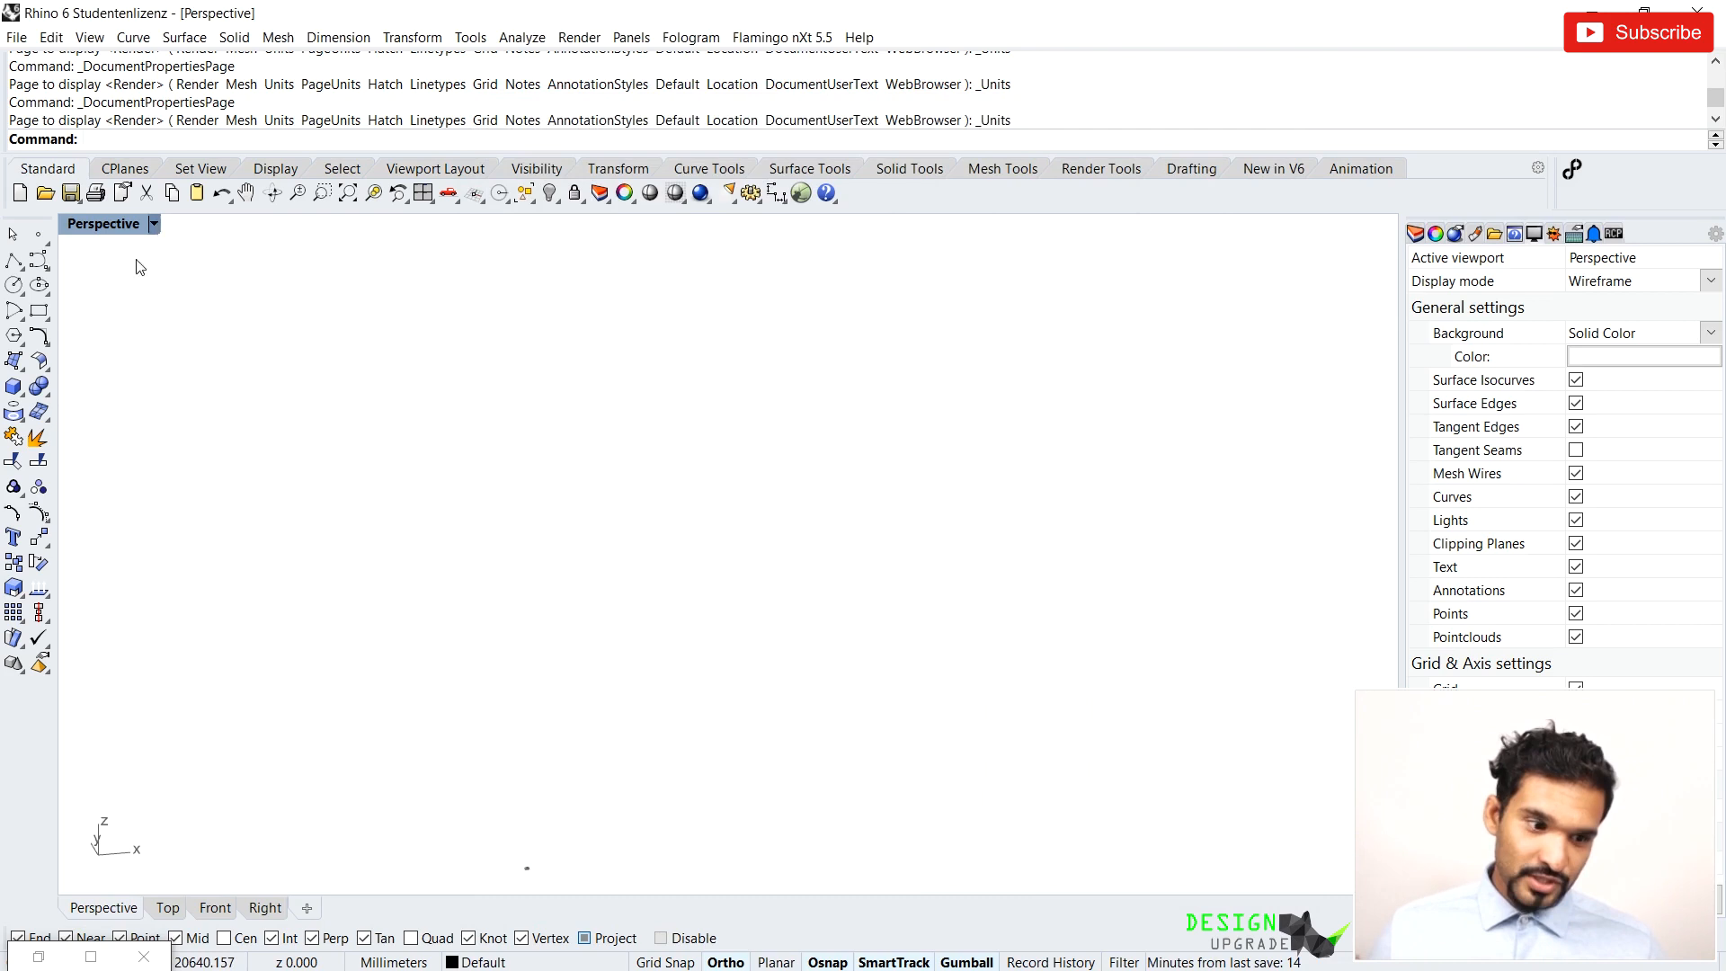
# Look through the orthographic viewports and set the Perspective viewport to the world Perspective view
pyautogui.click(216, 906)
pyautogui.click(275, 906)
pyautogui.click(220, 904)
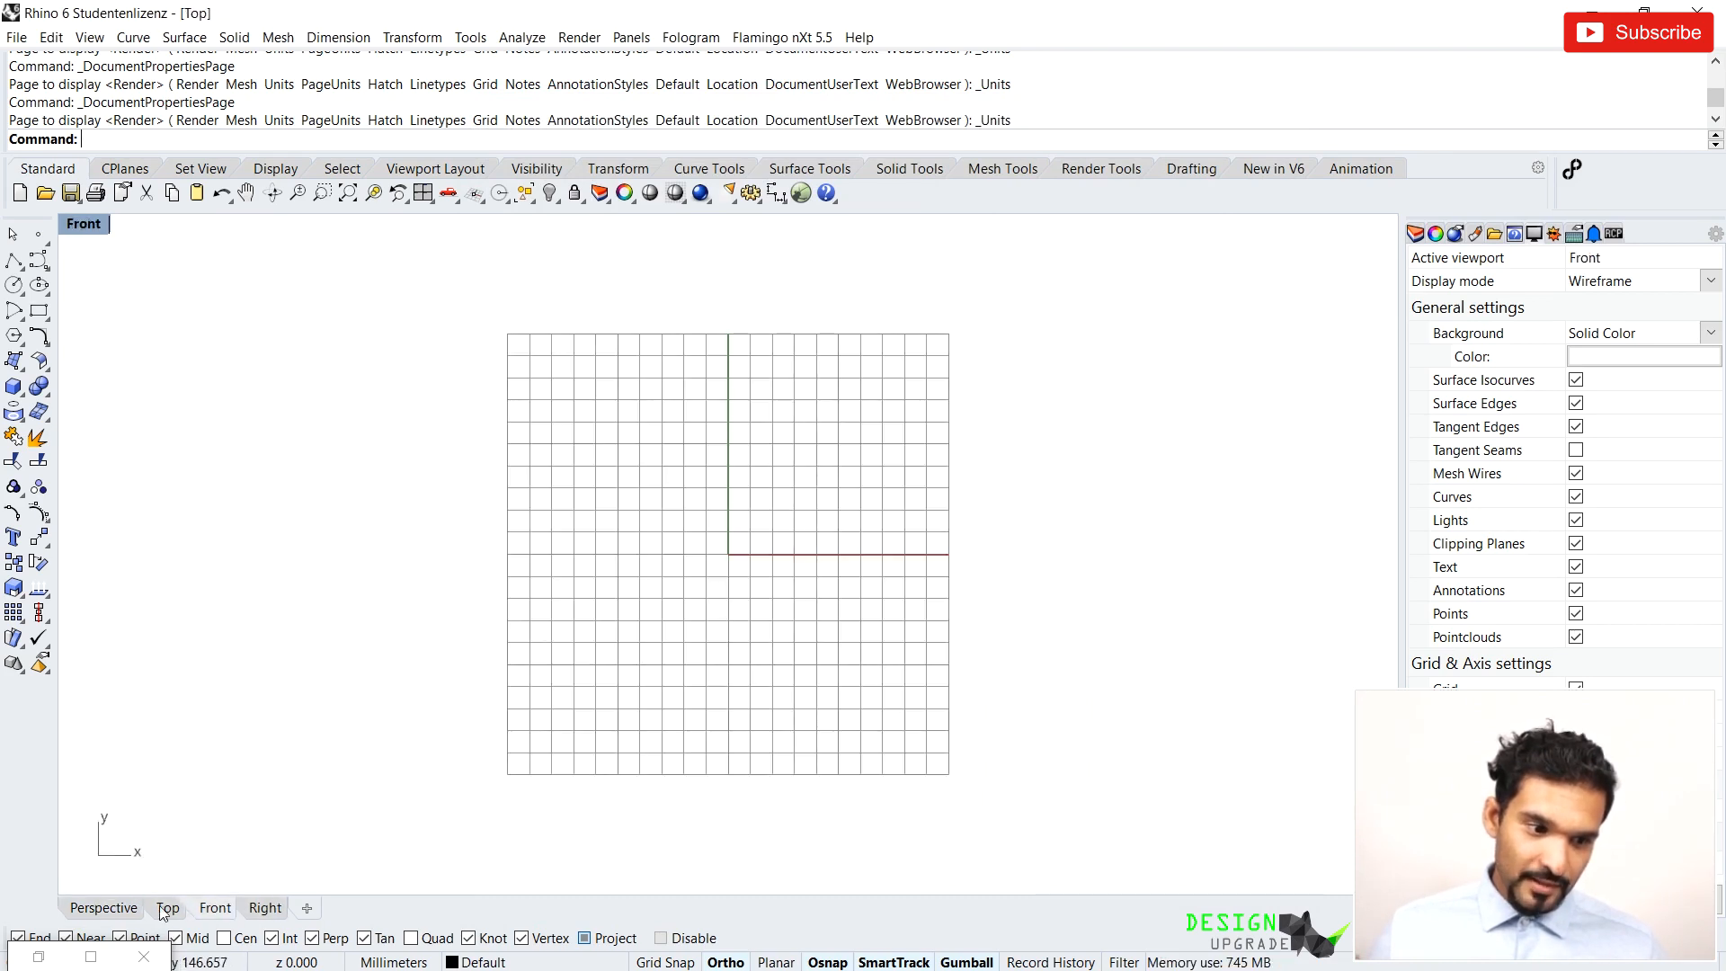
pyautogui.click(99, 908)
pyautogui.click(153, 225)
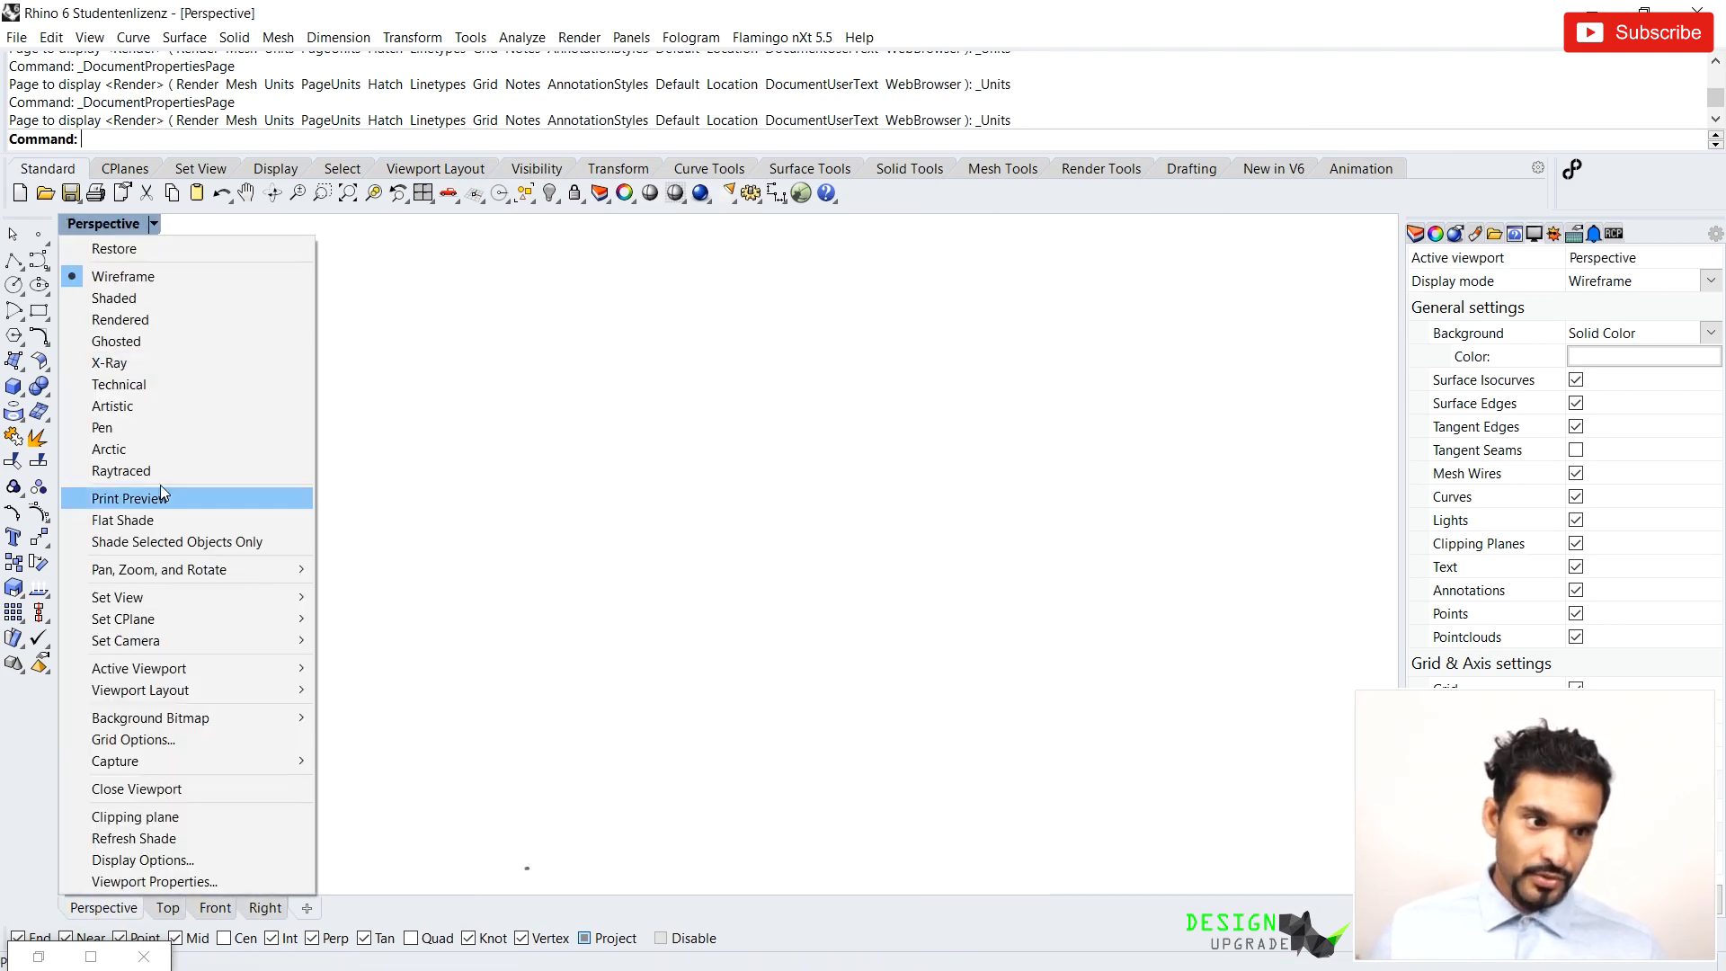
pyautogui.moveTo(247, 597)
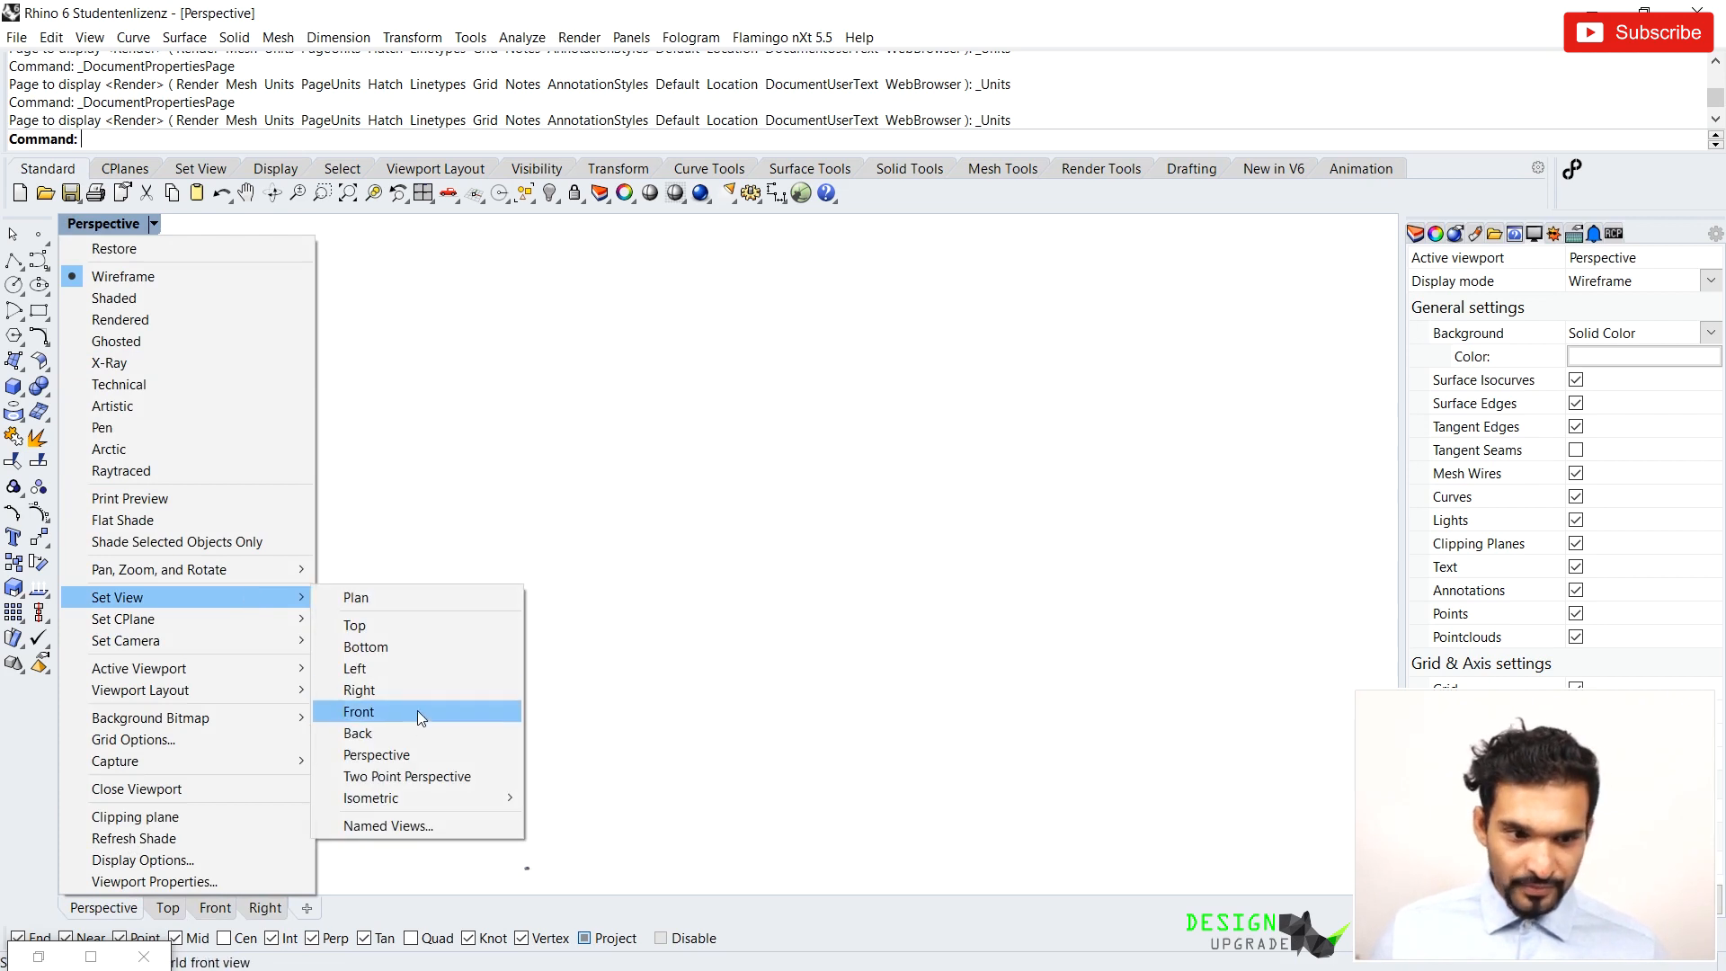
pyautogui.click(383, 756)
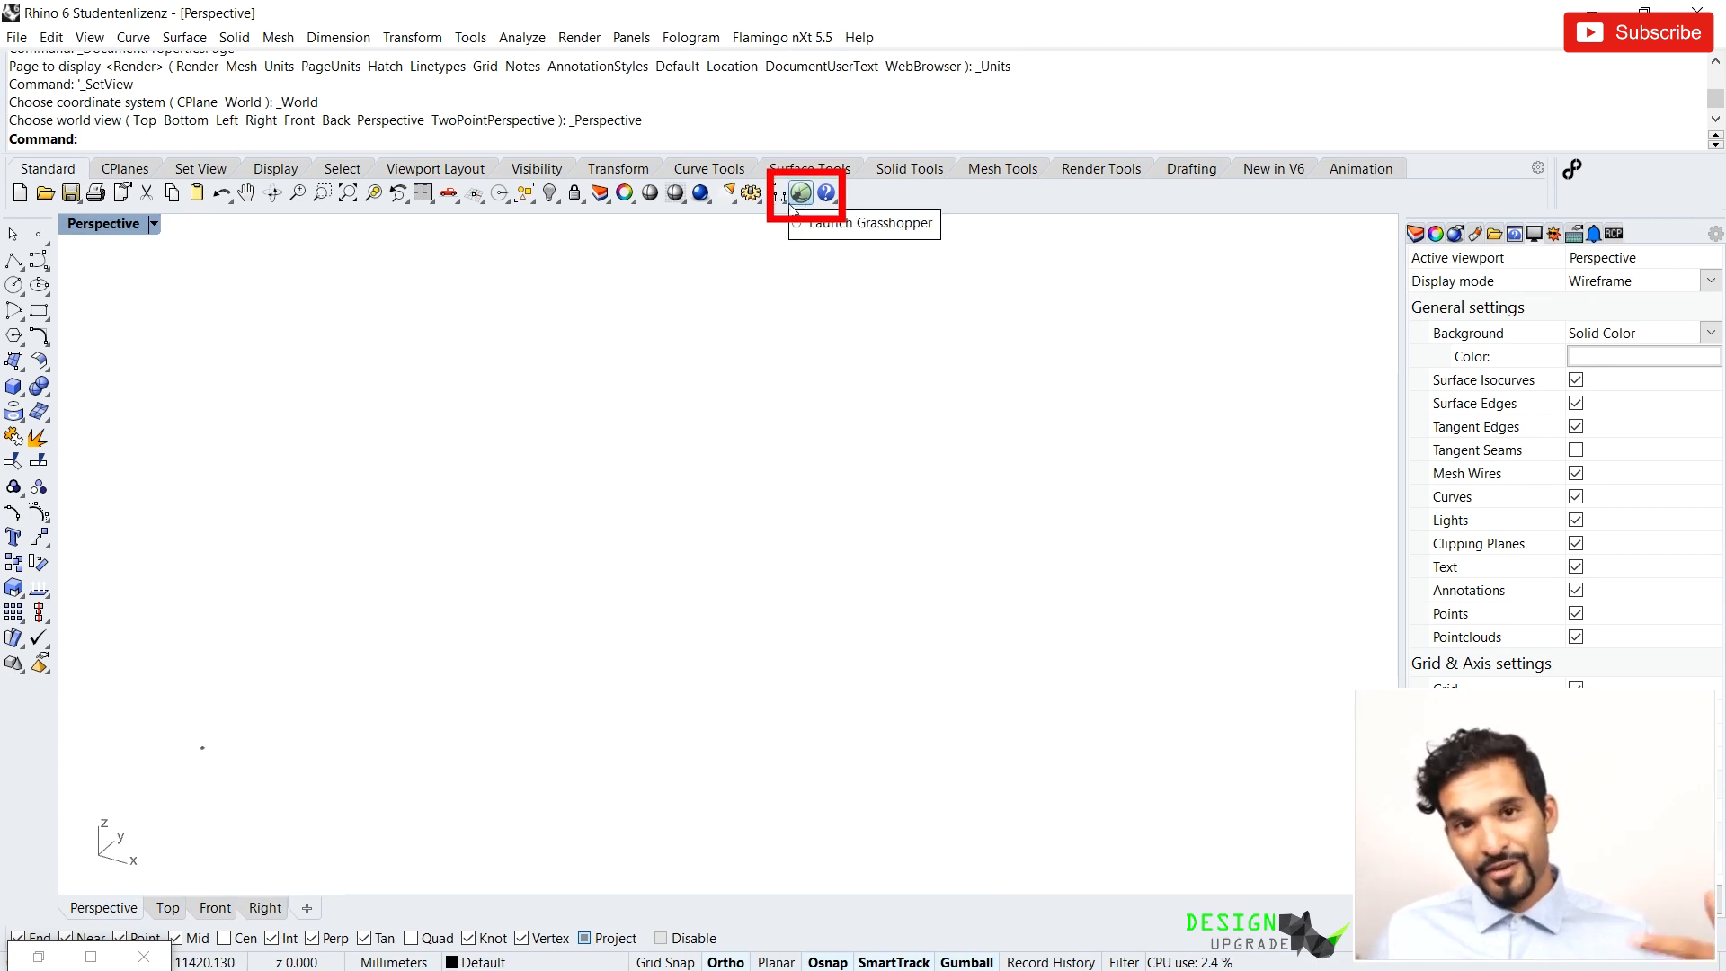
# Restore the Grasshopper window and bring the Geometry Generation and Slicing sections into view
pyautogui.click(34, 958)
pyautogui.scroll(-3, 1510, 506)
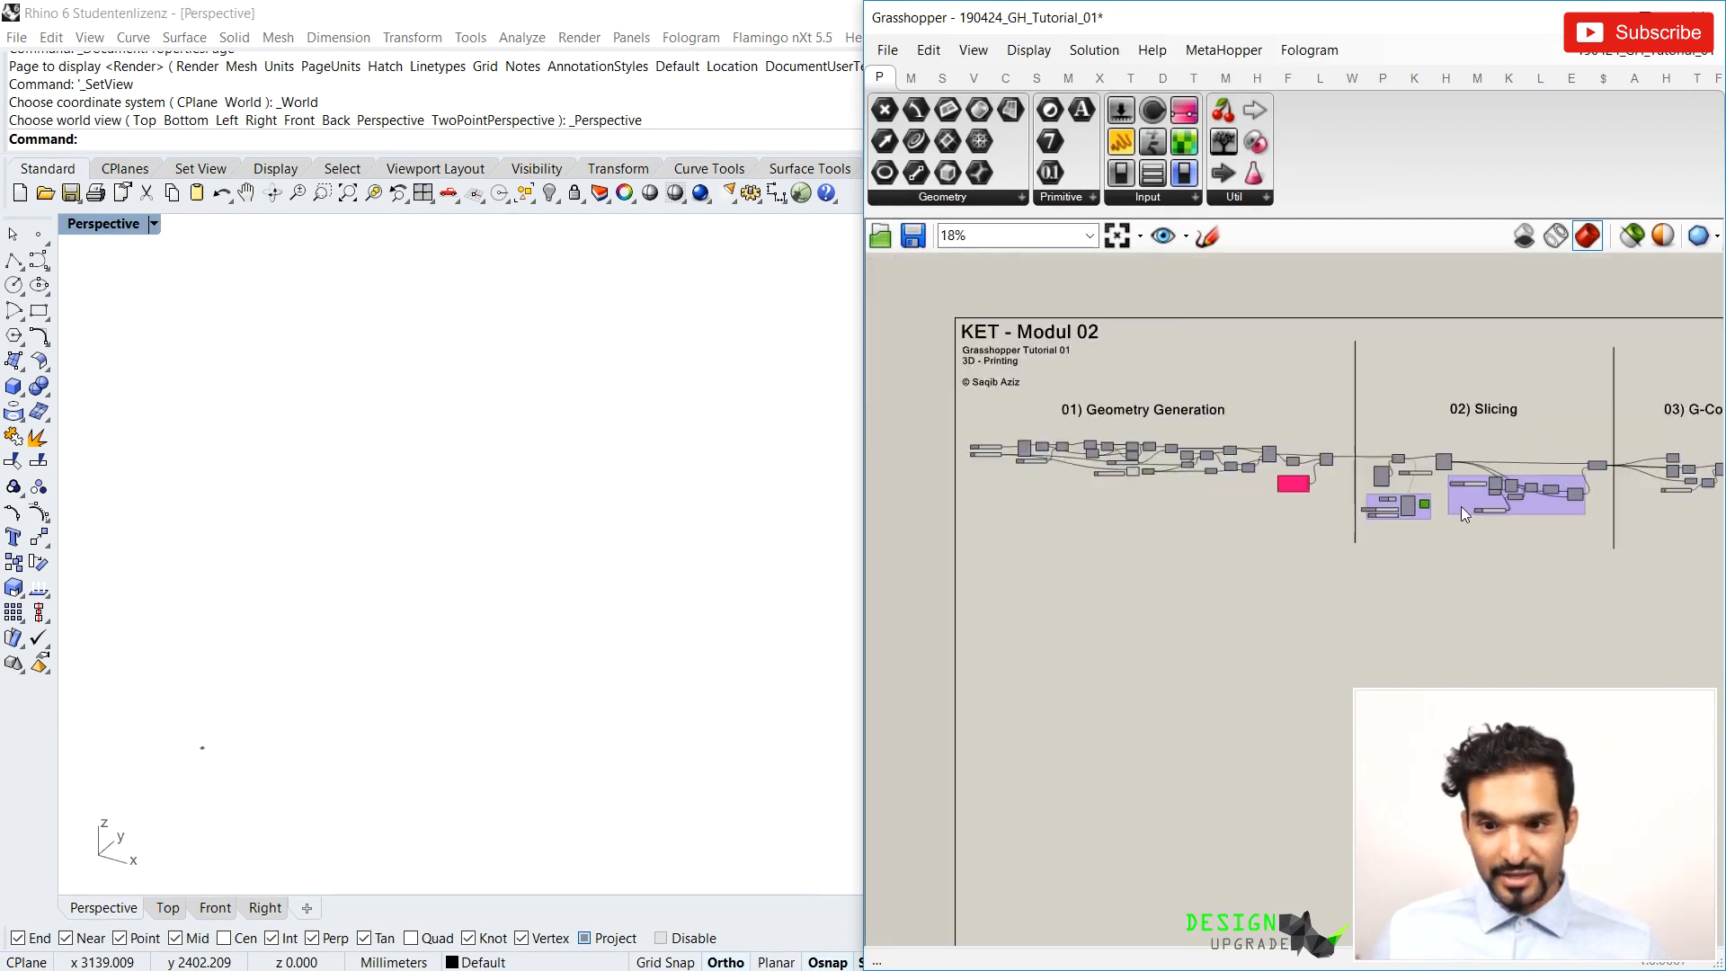
# Turn on the custom preview of the column geometry in the Slicing section
pyautogui.scroll(-2, 1459, 505)
pyautogui.moveTo(1460, 505); pyautogui.dragTo(1459, 385, button='right')
pyautogui.scroll(6, 1313, 450)
pyautogui.moveTo(1183, 383); pyautogui.dragTo(1279, 381, button='right')
pyautogui.scroll(-3, 1518, 489)
pyautogui.scroll(5, 1437, 485)
pyautogui.scroll(2, 1518, 467)
pyautogui.click(1606, 597)
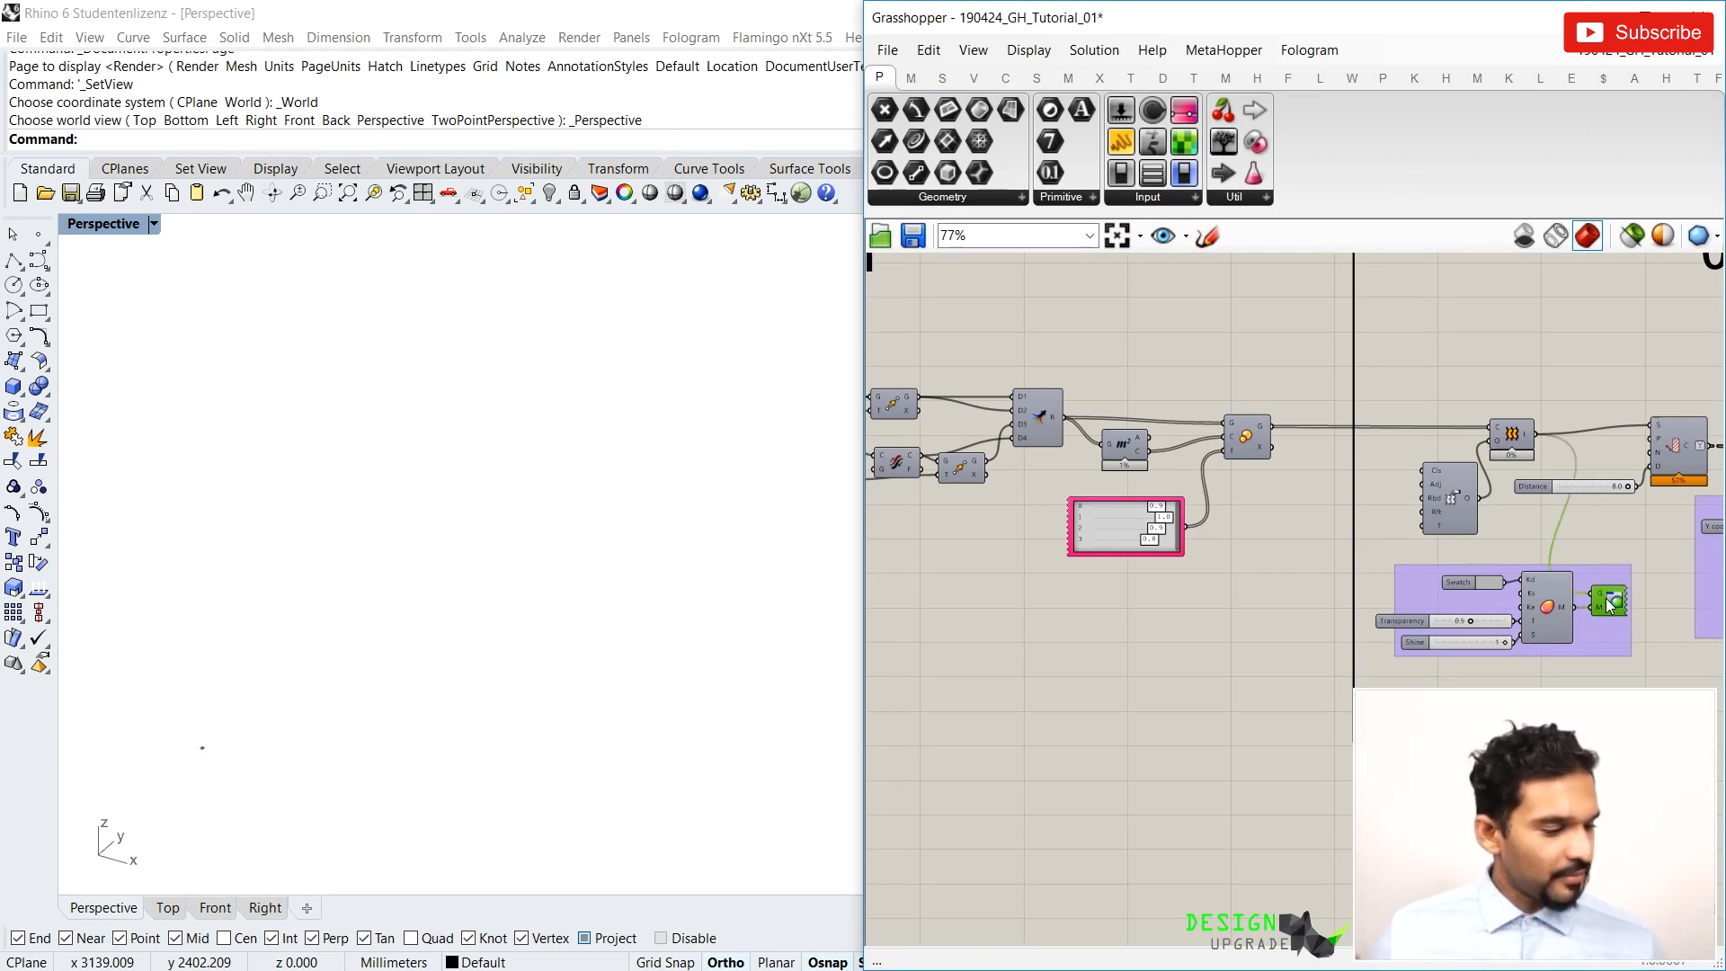
# Examine the previewed column's twisted shape in the Perspective viewport from several angles, then deselect its preview component
pyautogui.scroll(-7, 578, 644)
pyautogui.moveTo(336, 628); pyautogui.dragTo(332, 621, button='right')
pyautogui.scroll(5, 332, 621)
pyautogui.scroll(4, 416, 740)
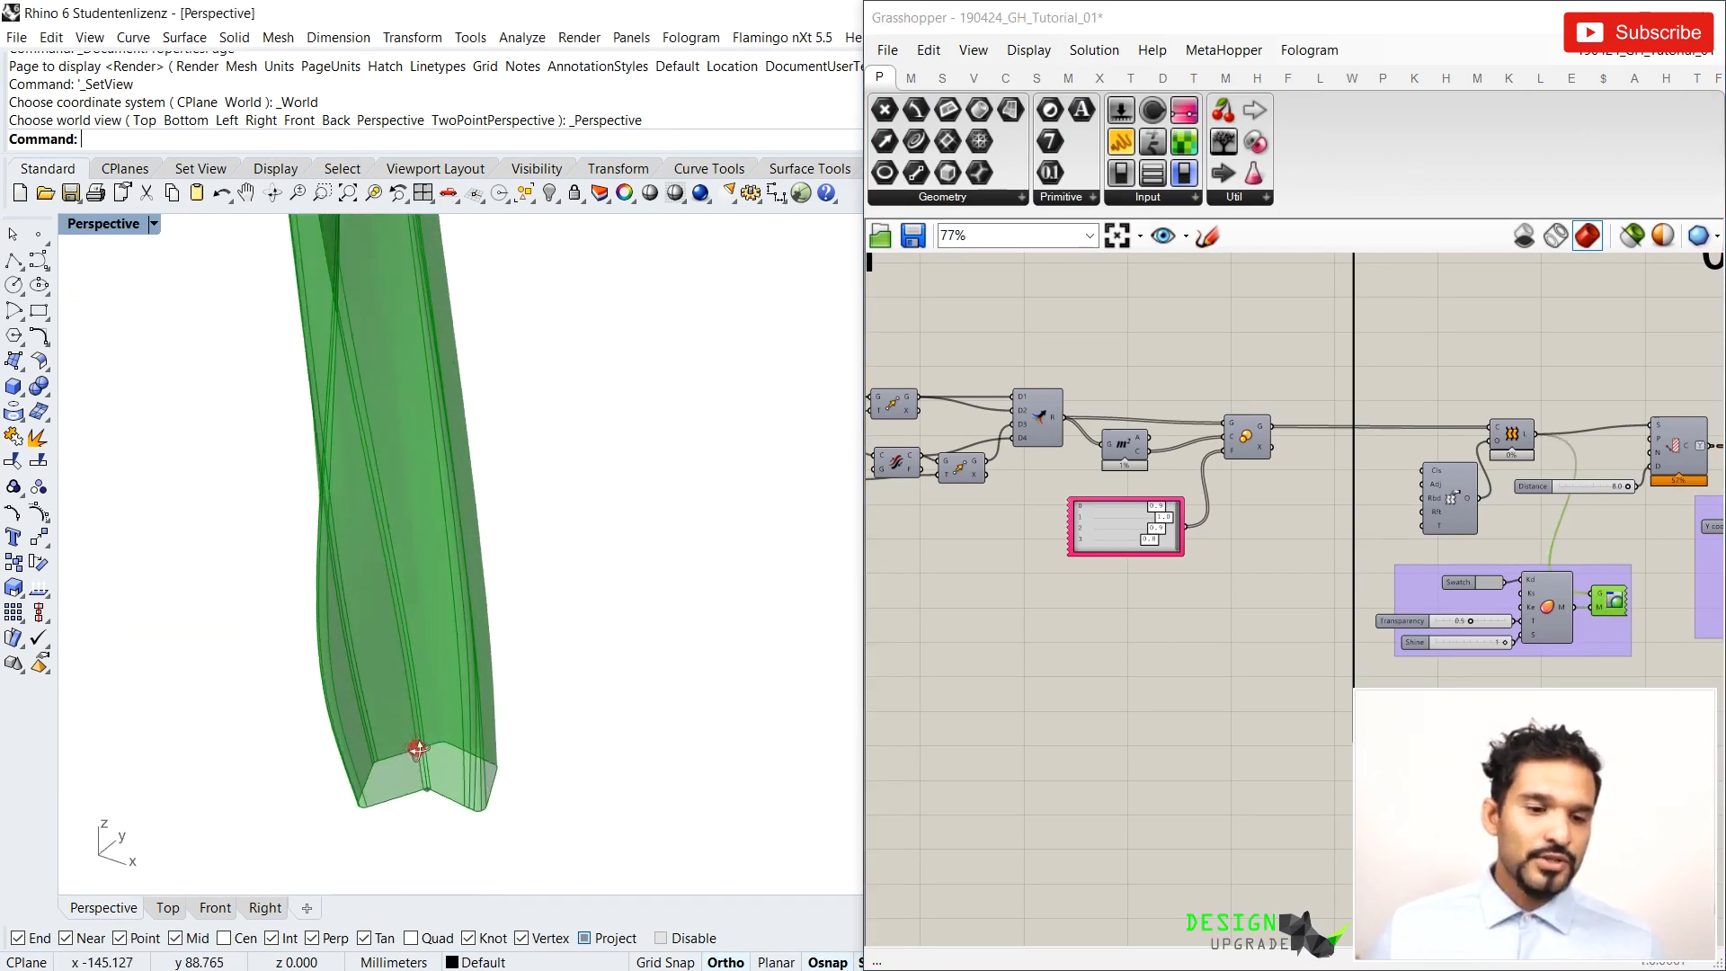
pyautogui.scroll(-4, 528, 743)
pyautogui.scroll(3, 495, 787)
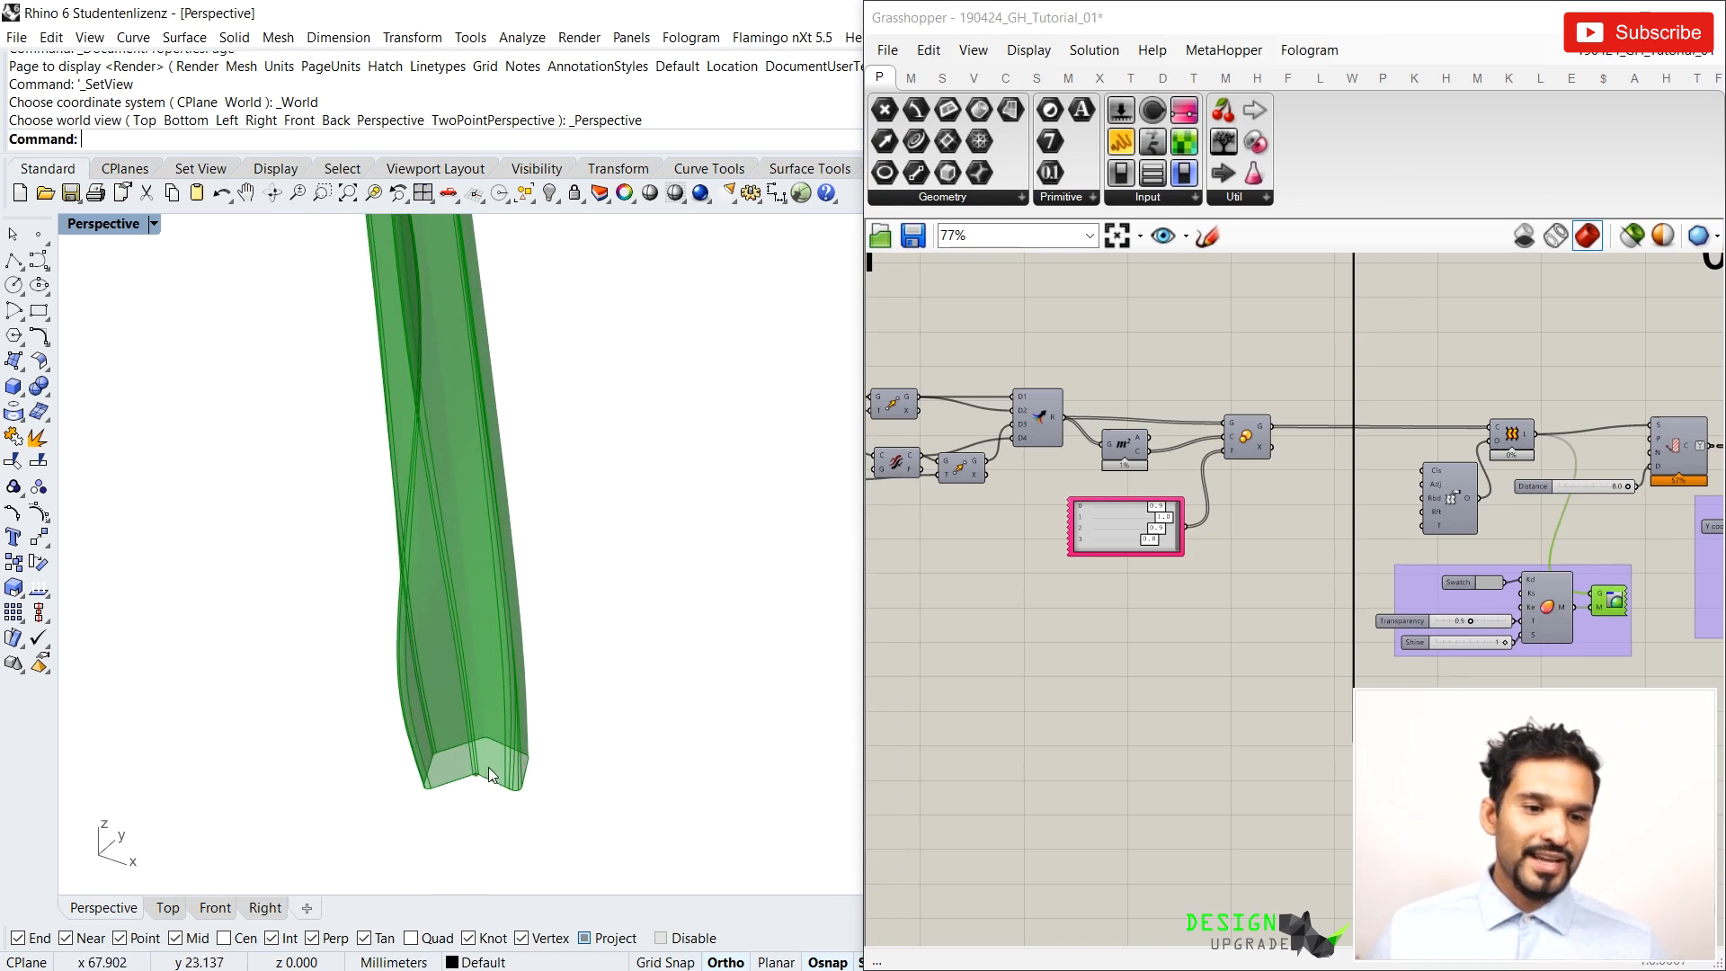
pyautogui.scroll(-4, 493, 785)
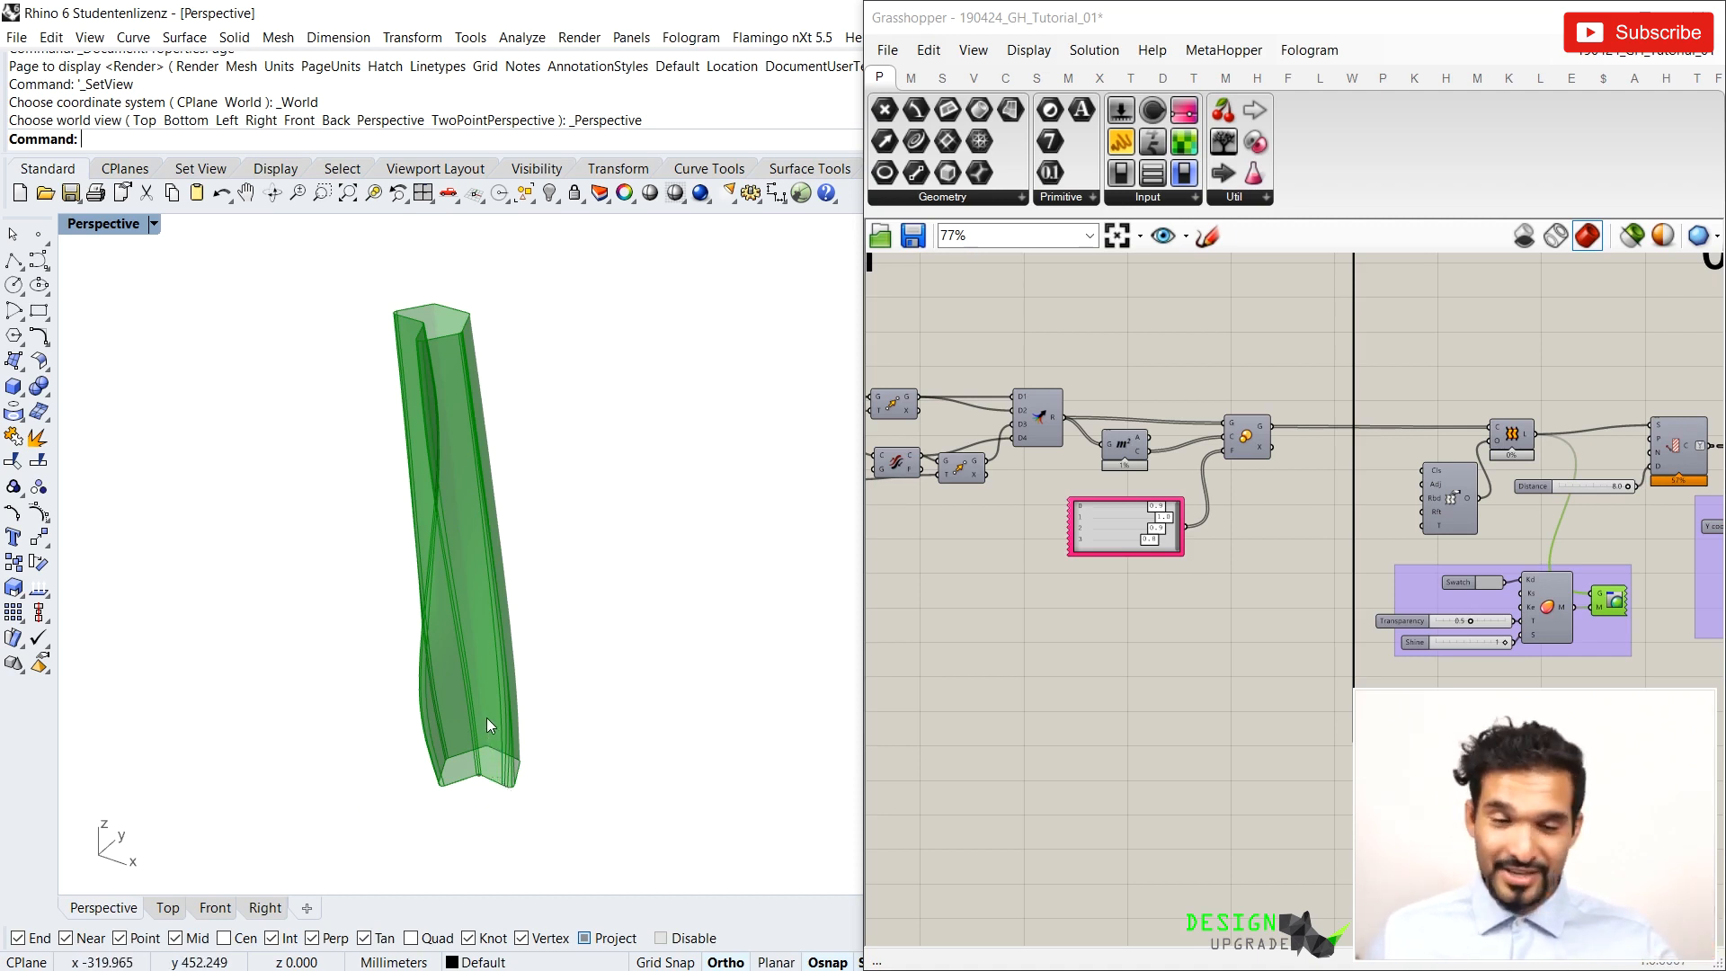
pyautogui.moveTo(409, 667); pyautogui.dragTo(509, 600, button='right')
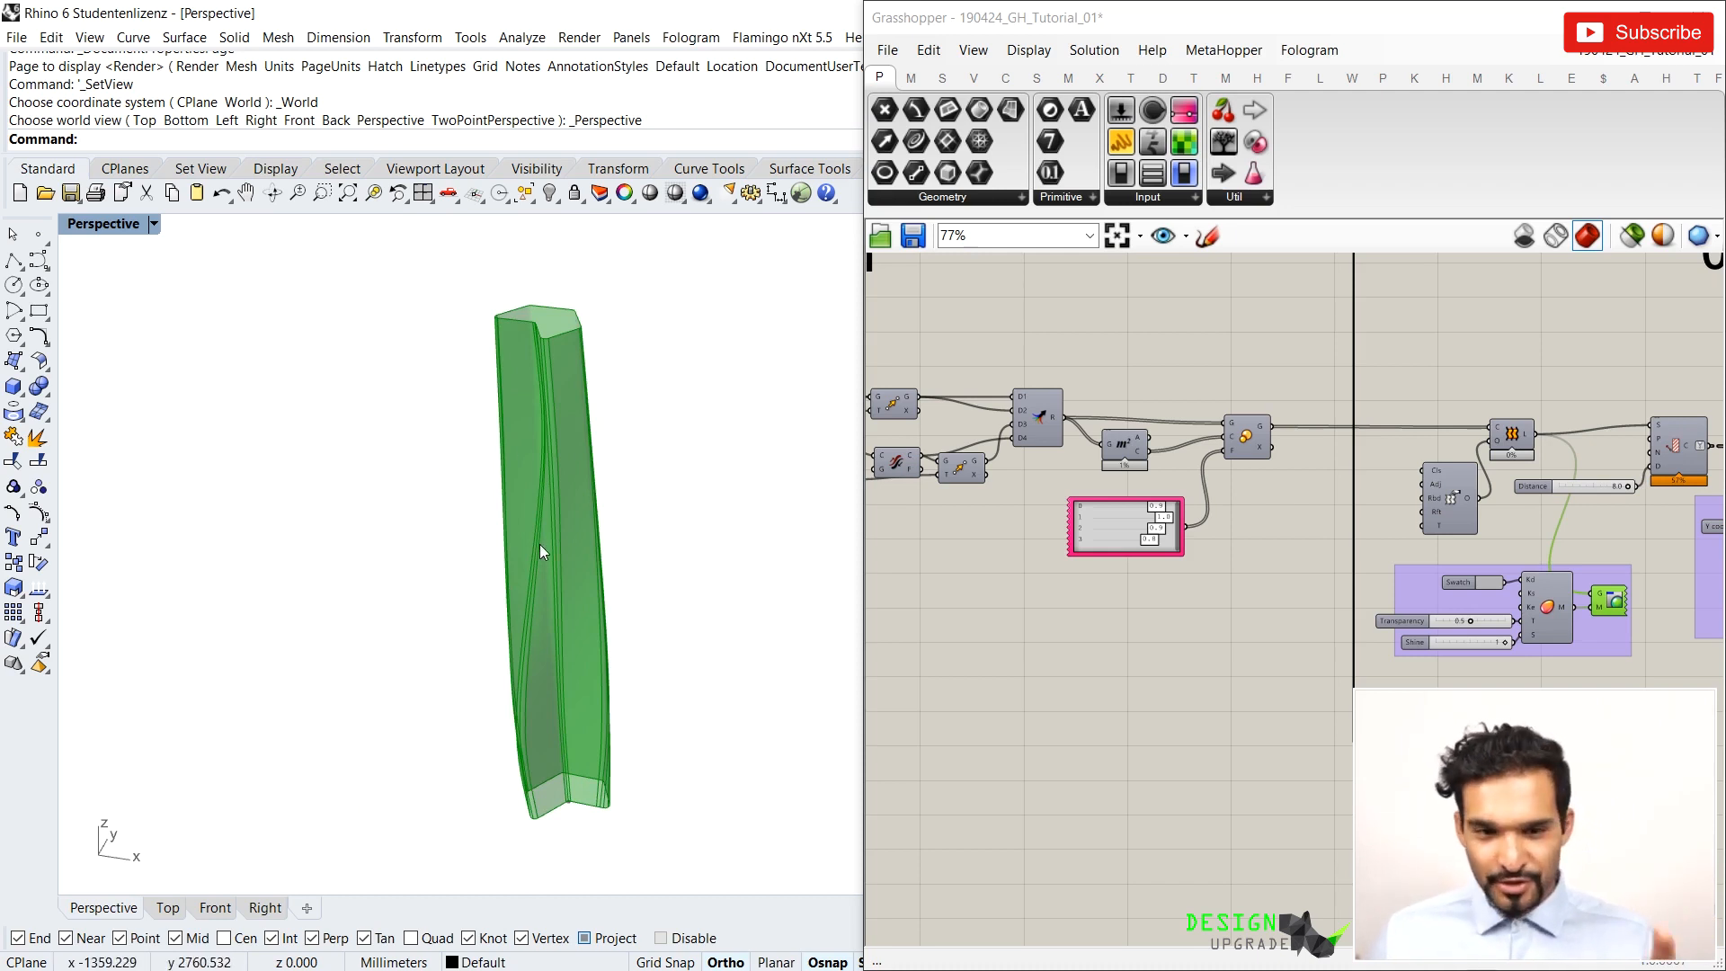
pyautogui.scroll(-3, 539, 548)
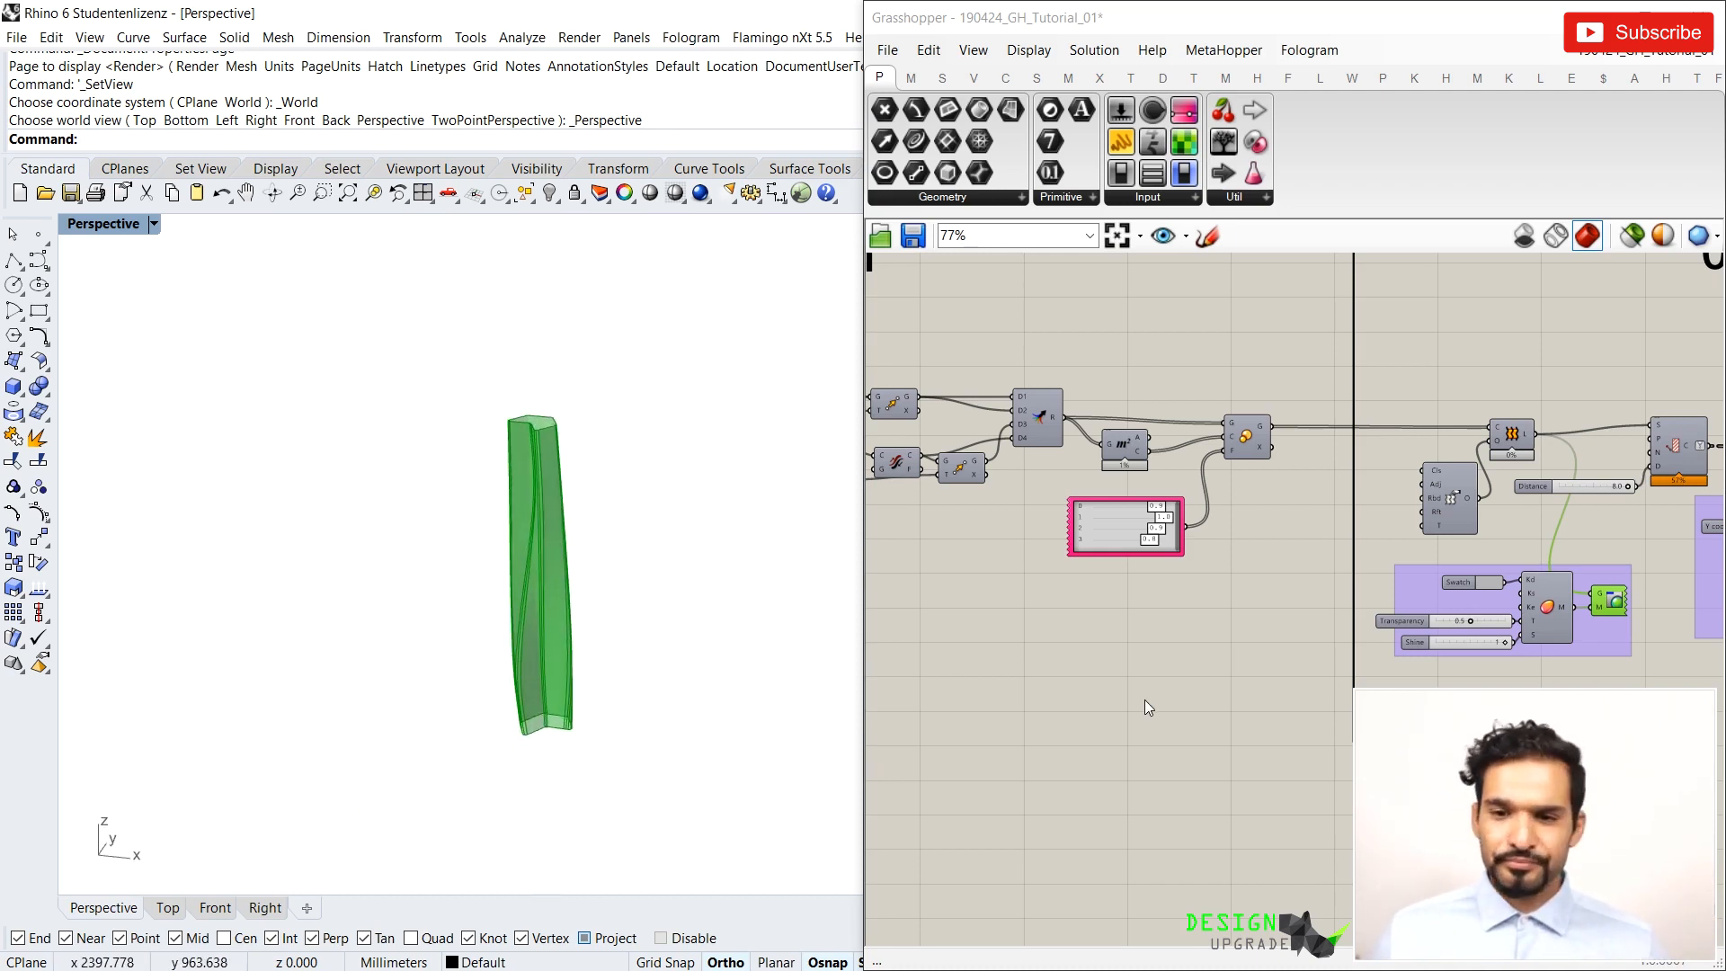
pyautogui.click(1071, 716)
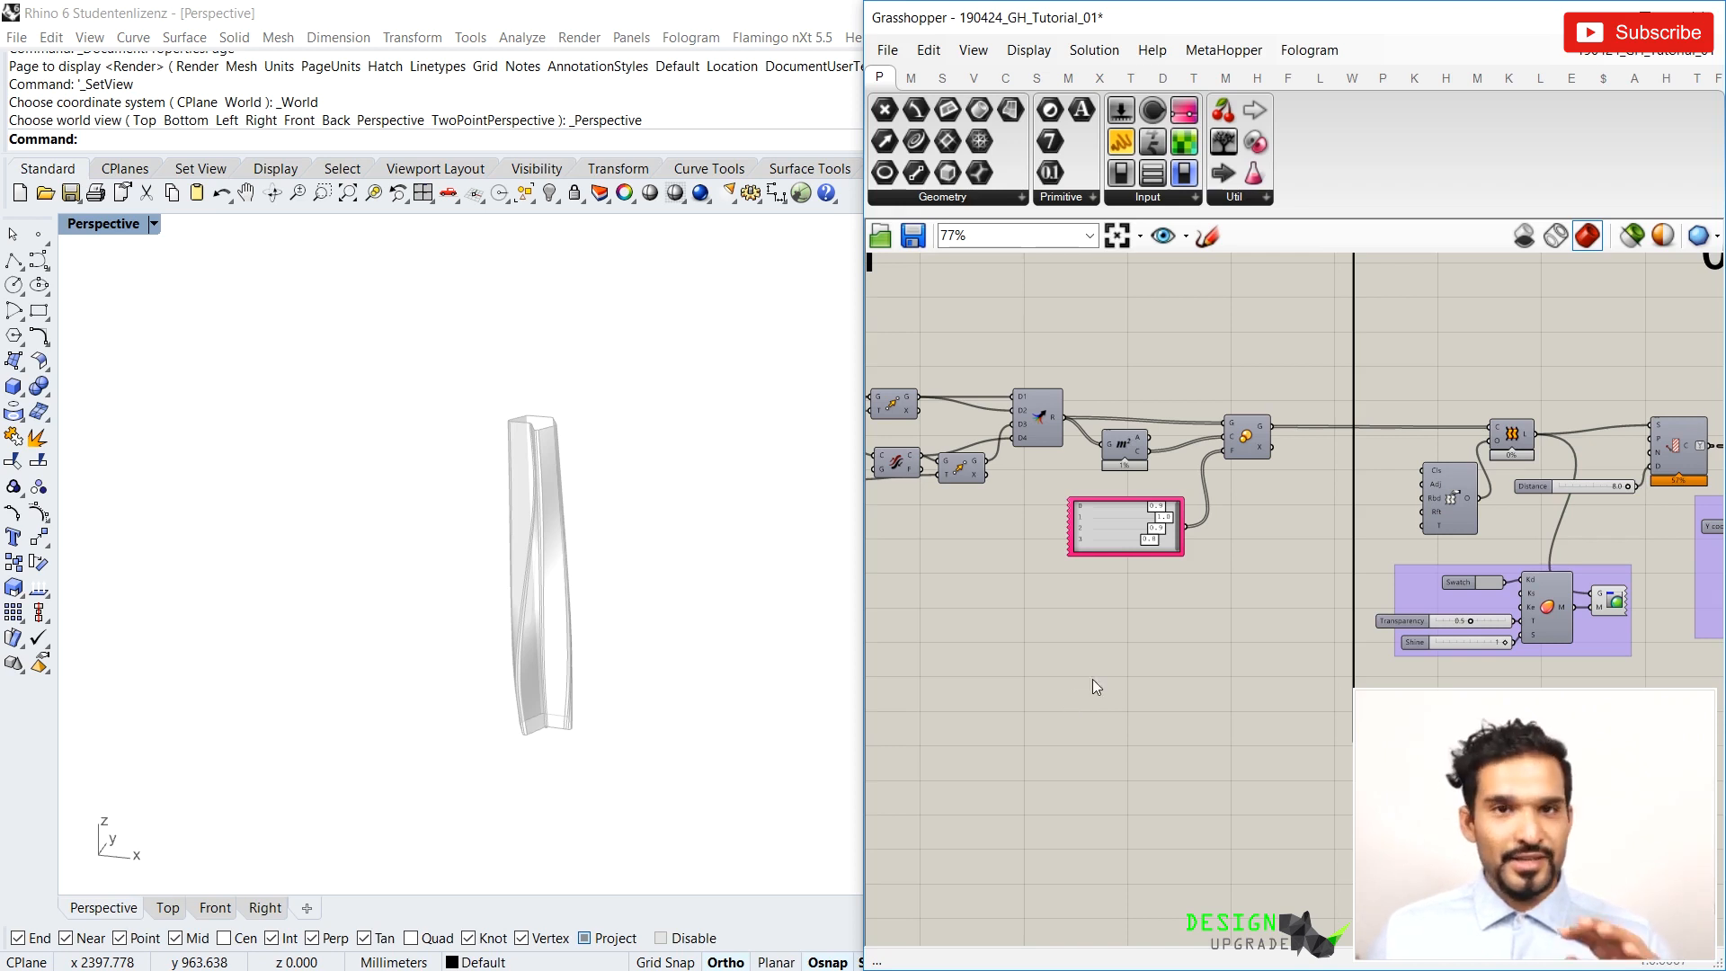
# Hide the column geometry by turning off the custom preview component in the Slicing section
pyautogui.scroll(-4, 1092, 678)
pyautogui.moveTo(989, 633); pyautogui.dragTo(1284, 488, button='right')
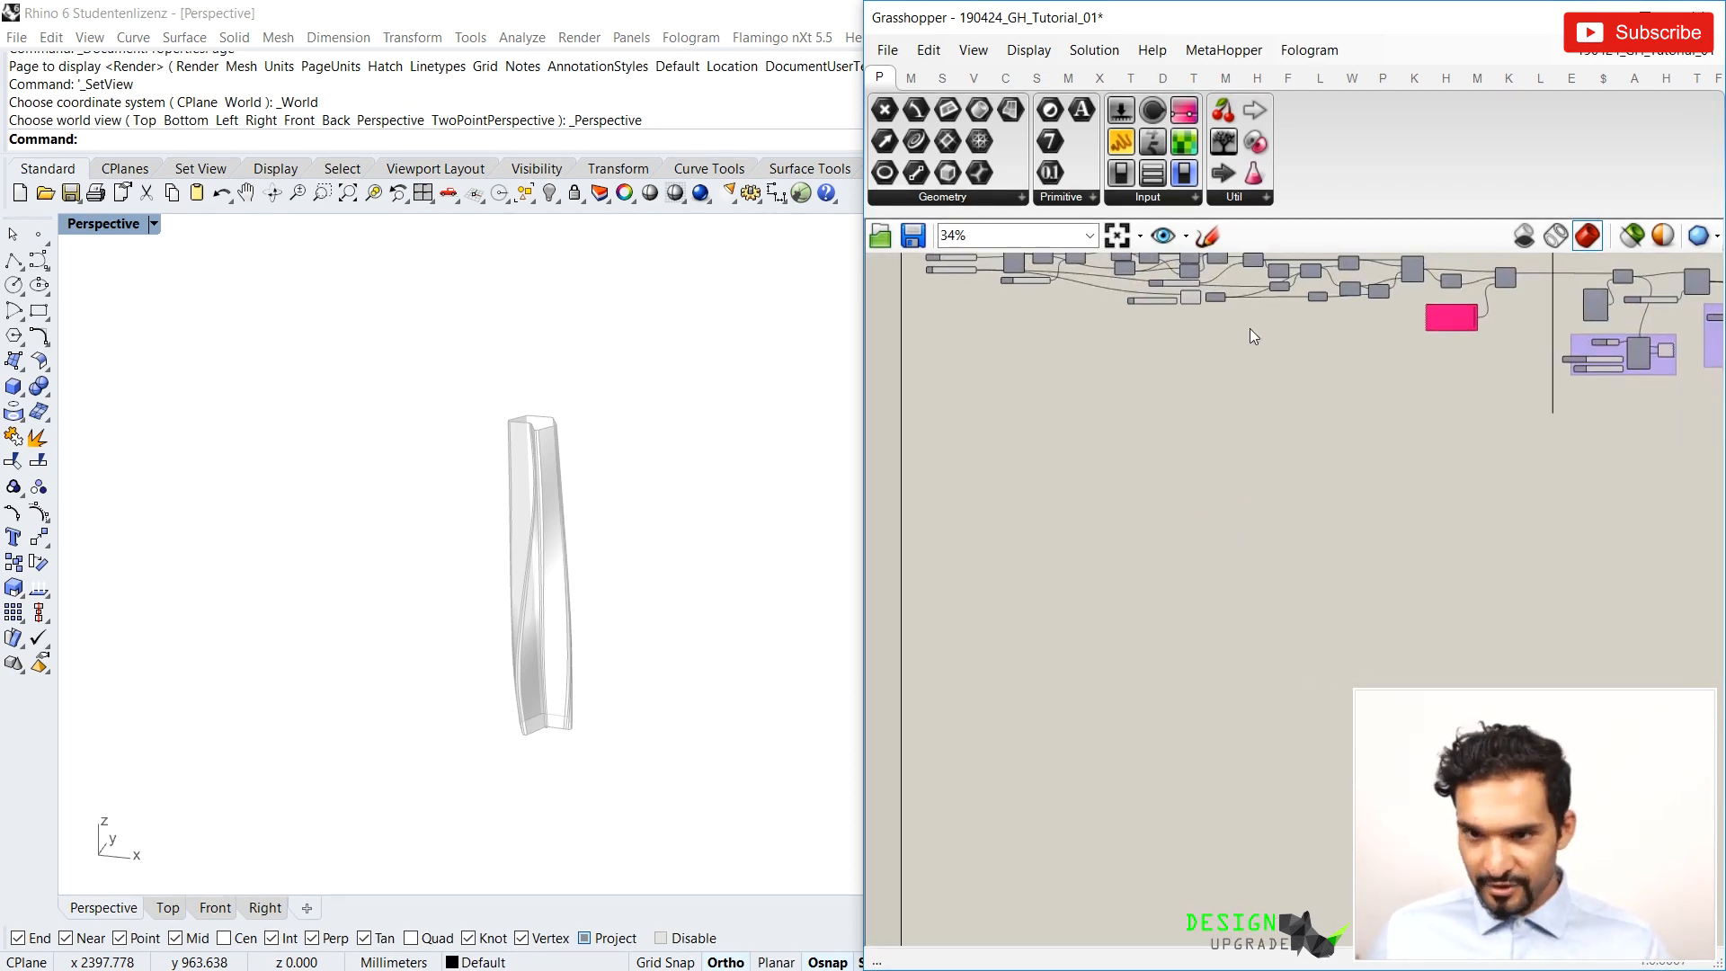
pyautogui.moveTo(1236, 313); pyautogui.dragTo(1197, 396, button='right')
pyautogui.scroll(2, 978, 550)
pyautogui.moveTo(978, 550); pyautogui.dragTo(1010, 419, button='right')
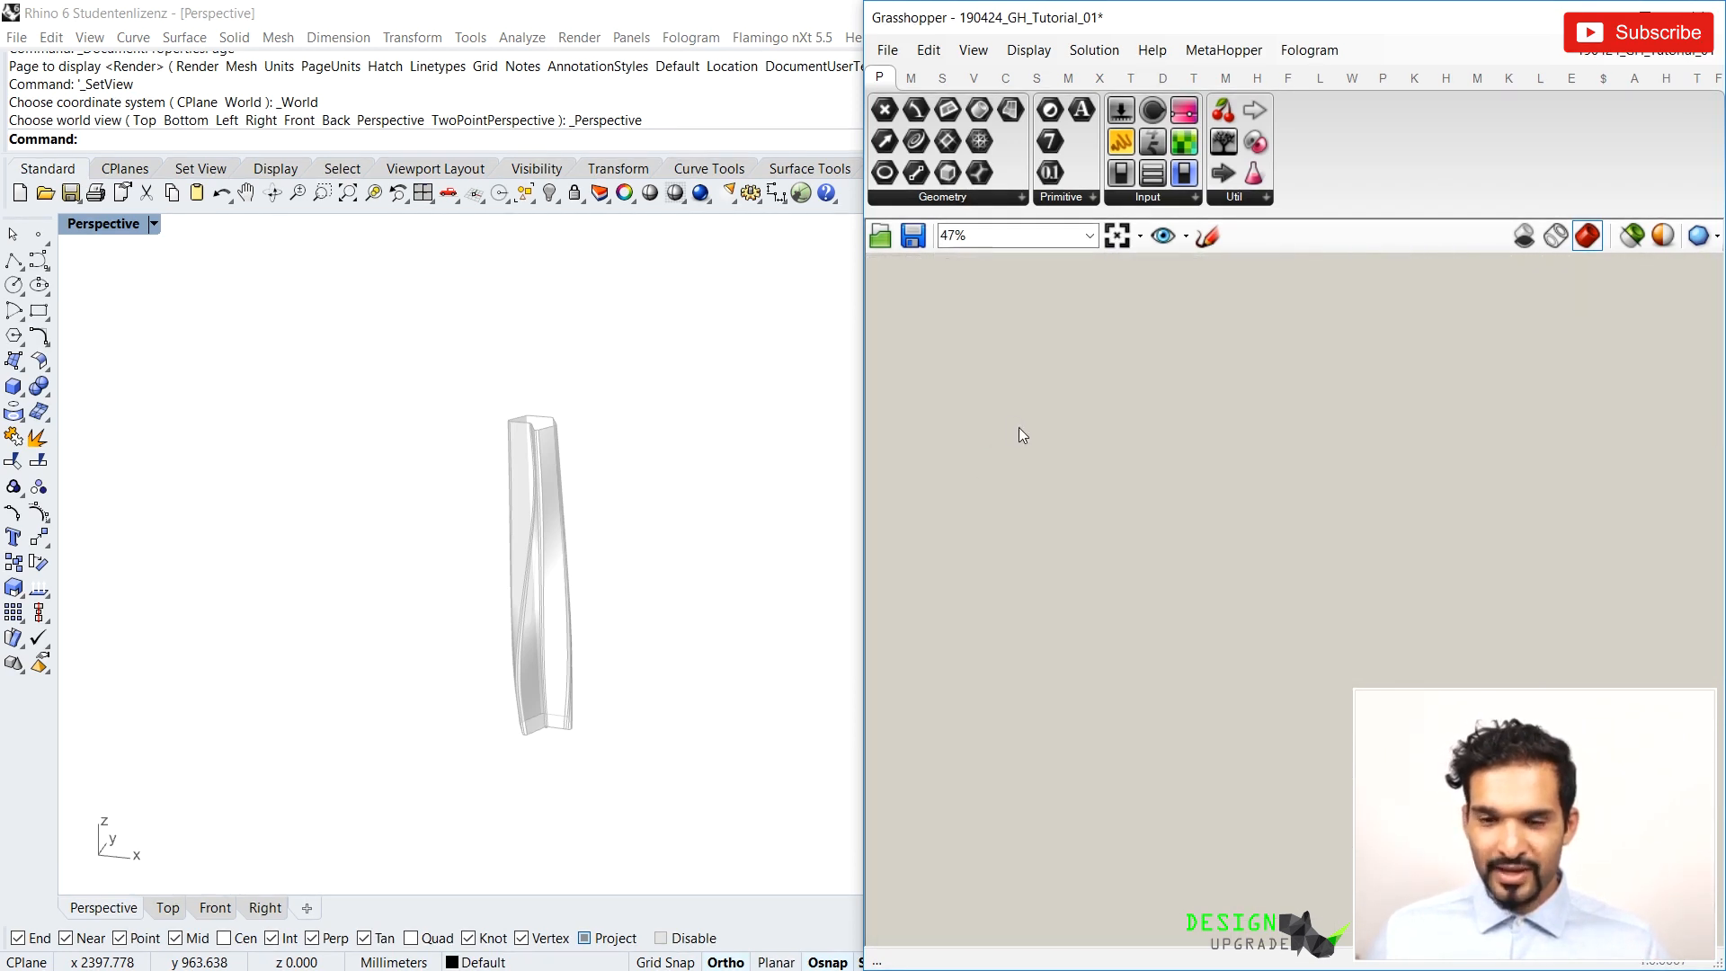
pyautogui.scroll(4, 1037, 422)
pyautogui.scroll(-3, 1071, 440)
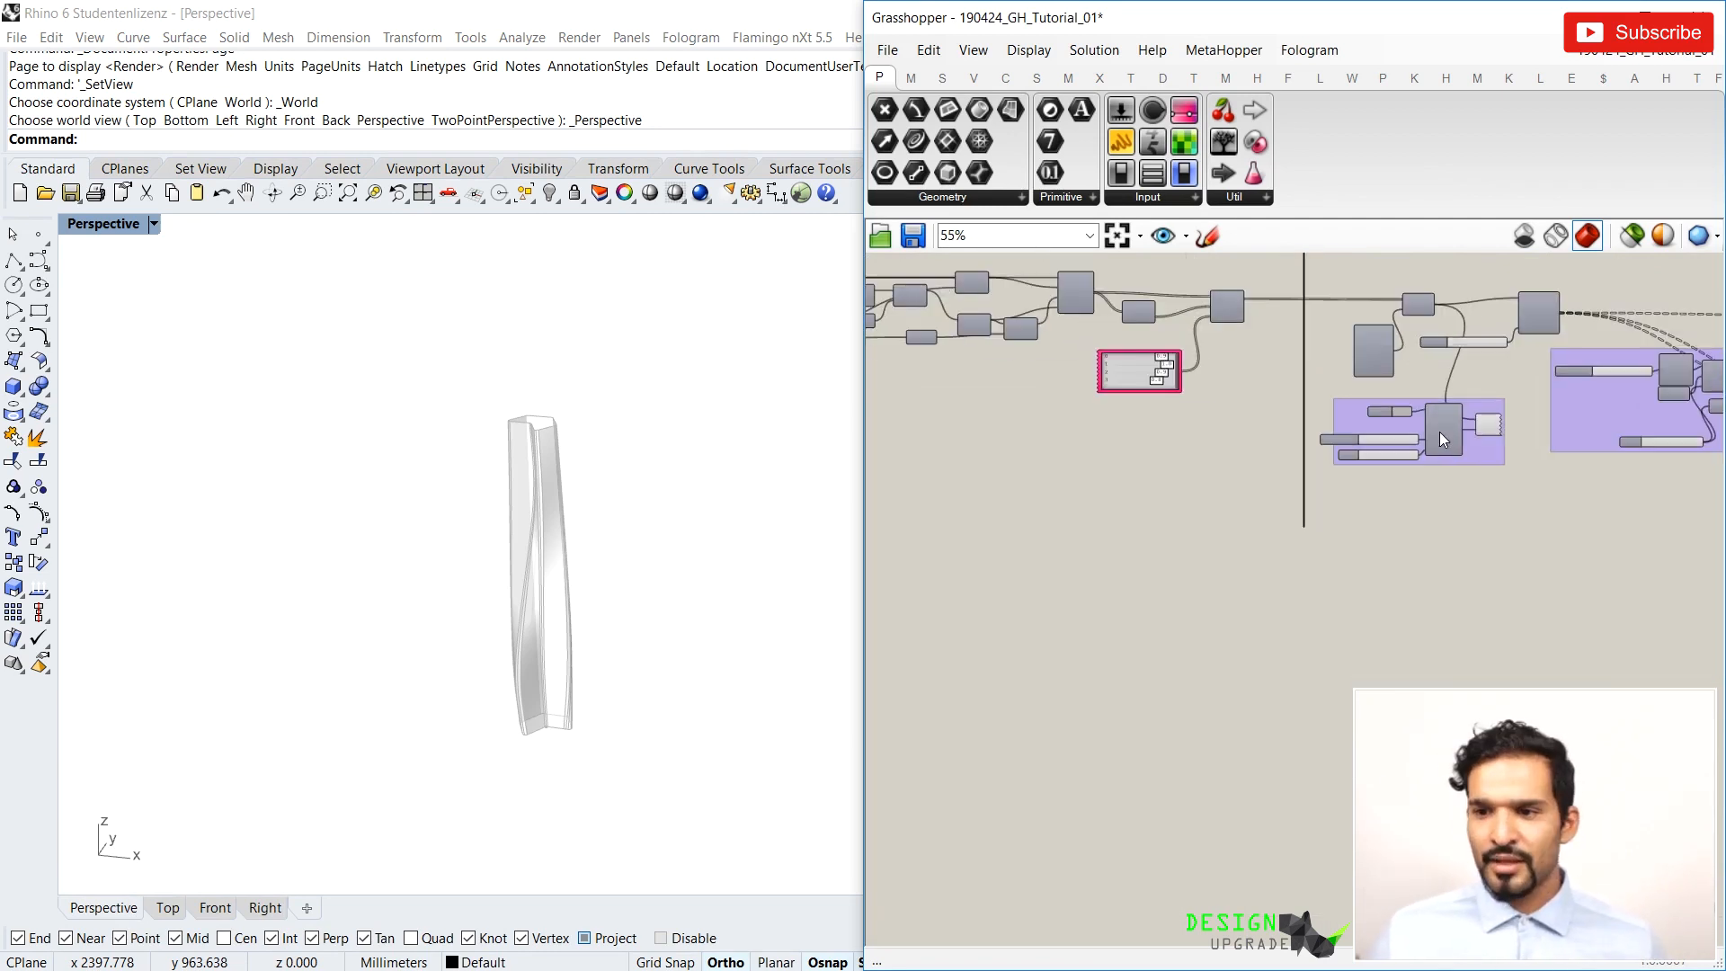
pyautogui.click(1483, 427)
# Place a Polygon curve component on an empty area of the Grasshopper canvas
pyautogui.scroll(-4, 1348, 499)
pyautogui.scroll(4, 1061, 577)
pyautogui.scroll(2, 1051, 459)
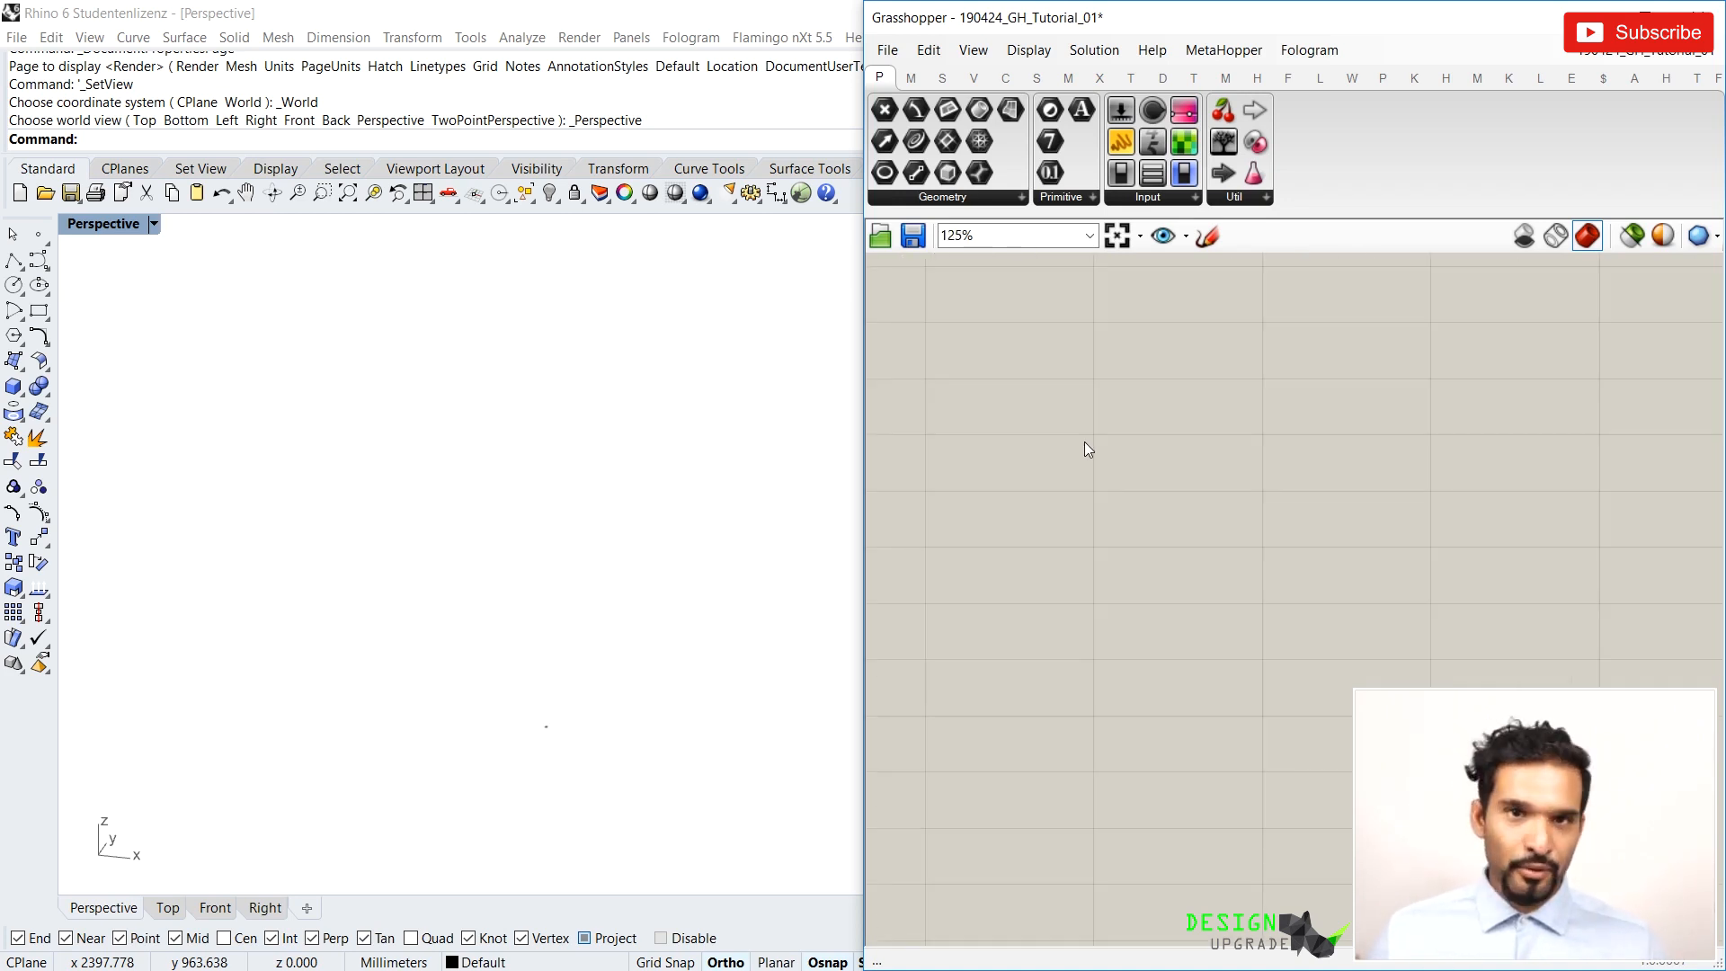
pyautogui.click(1009, 80)
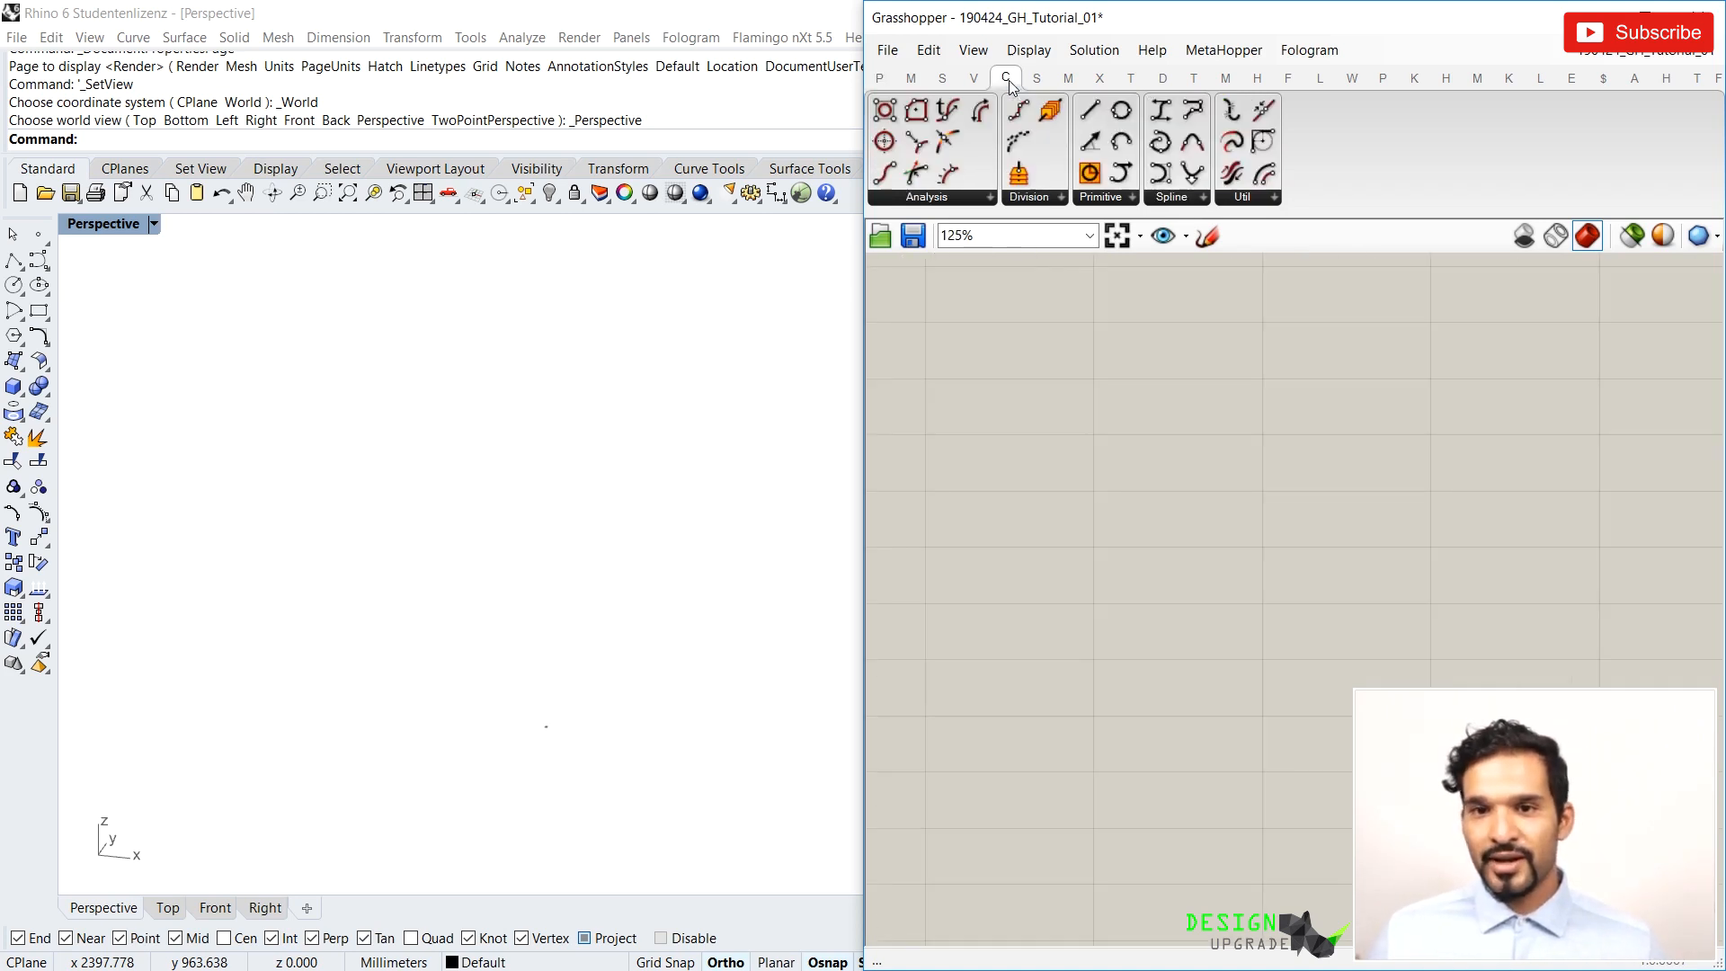
pyautogui.click(1089, 199)
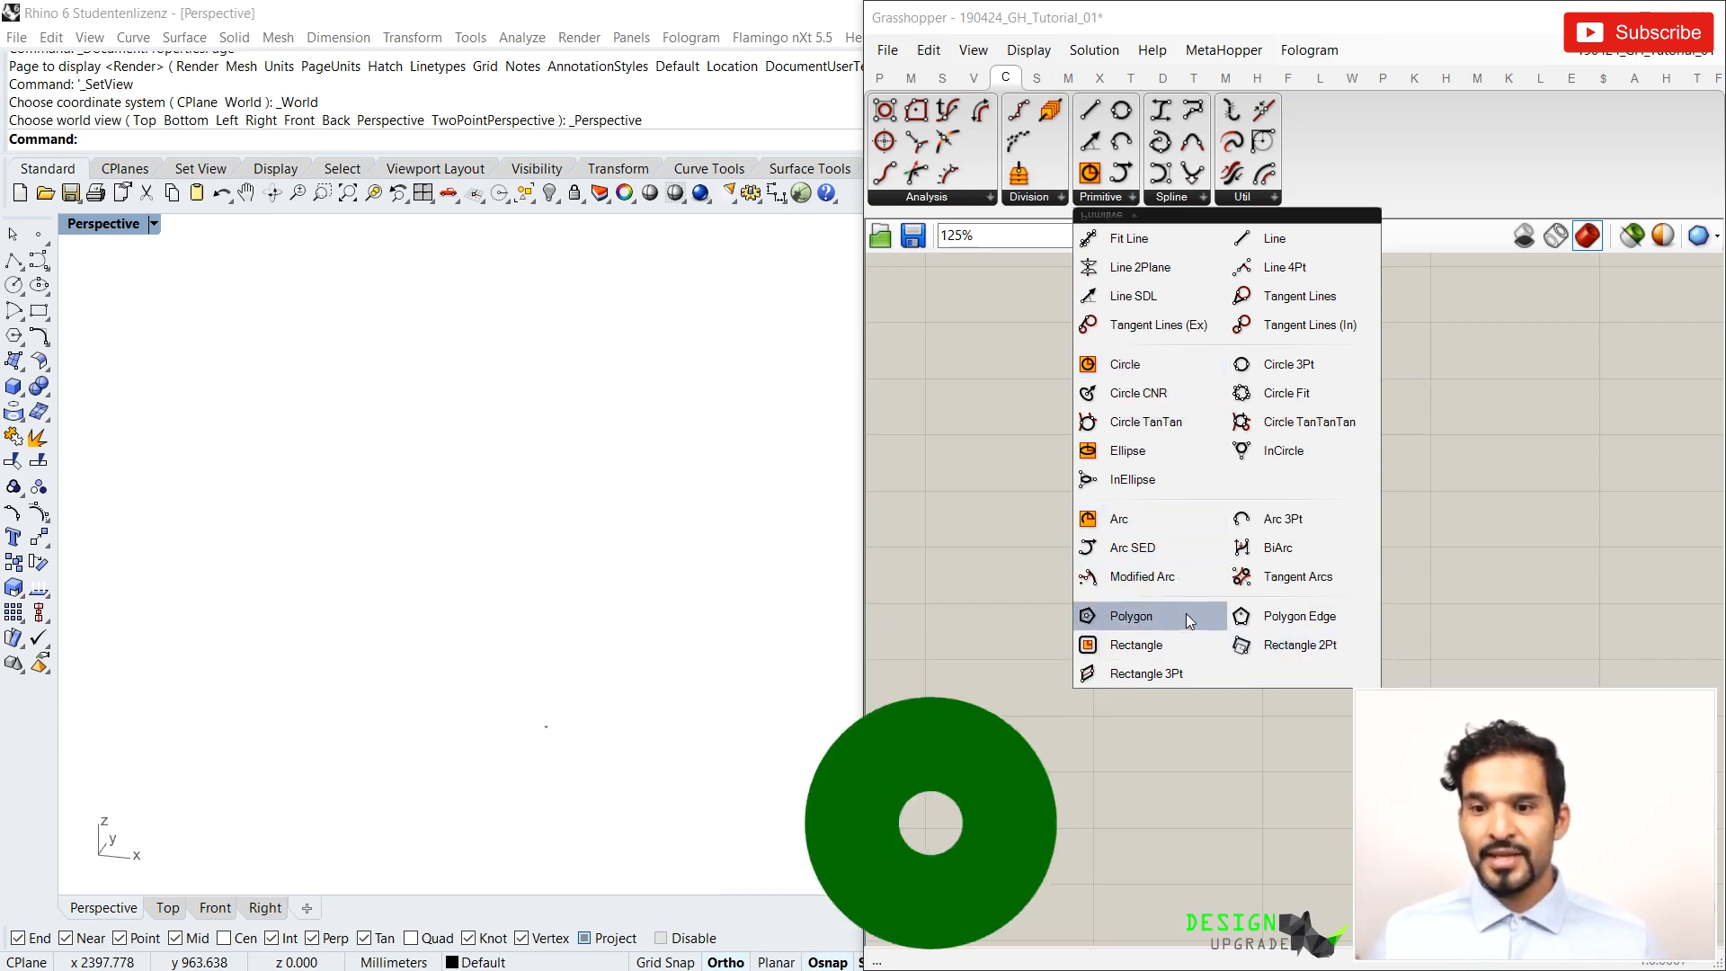
pyautogui.moveTo(1129, 621); pyautogui.dragTo(1146, 432)
pyautogui.scroll(2, 1155, 444)
pyautogui.click(1136, 424)
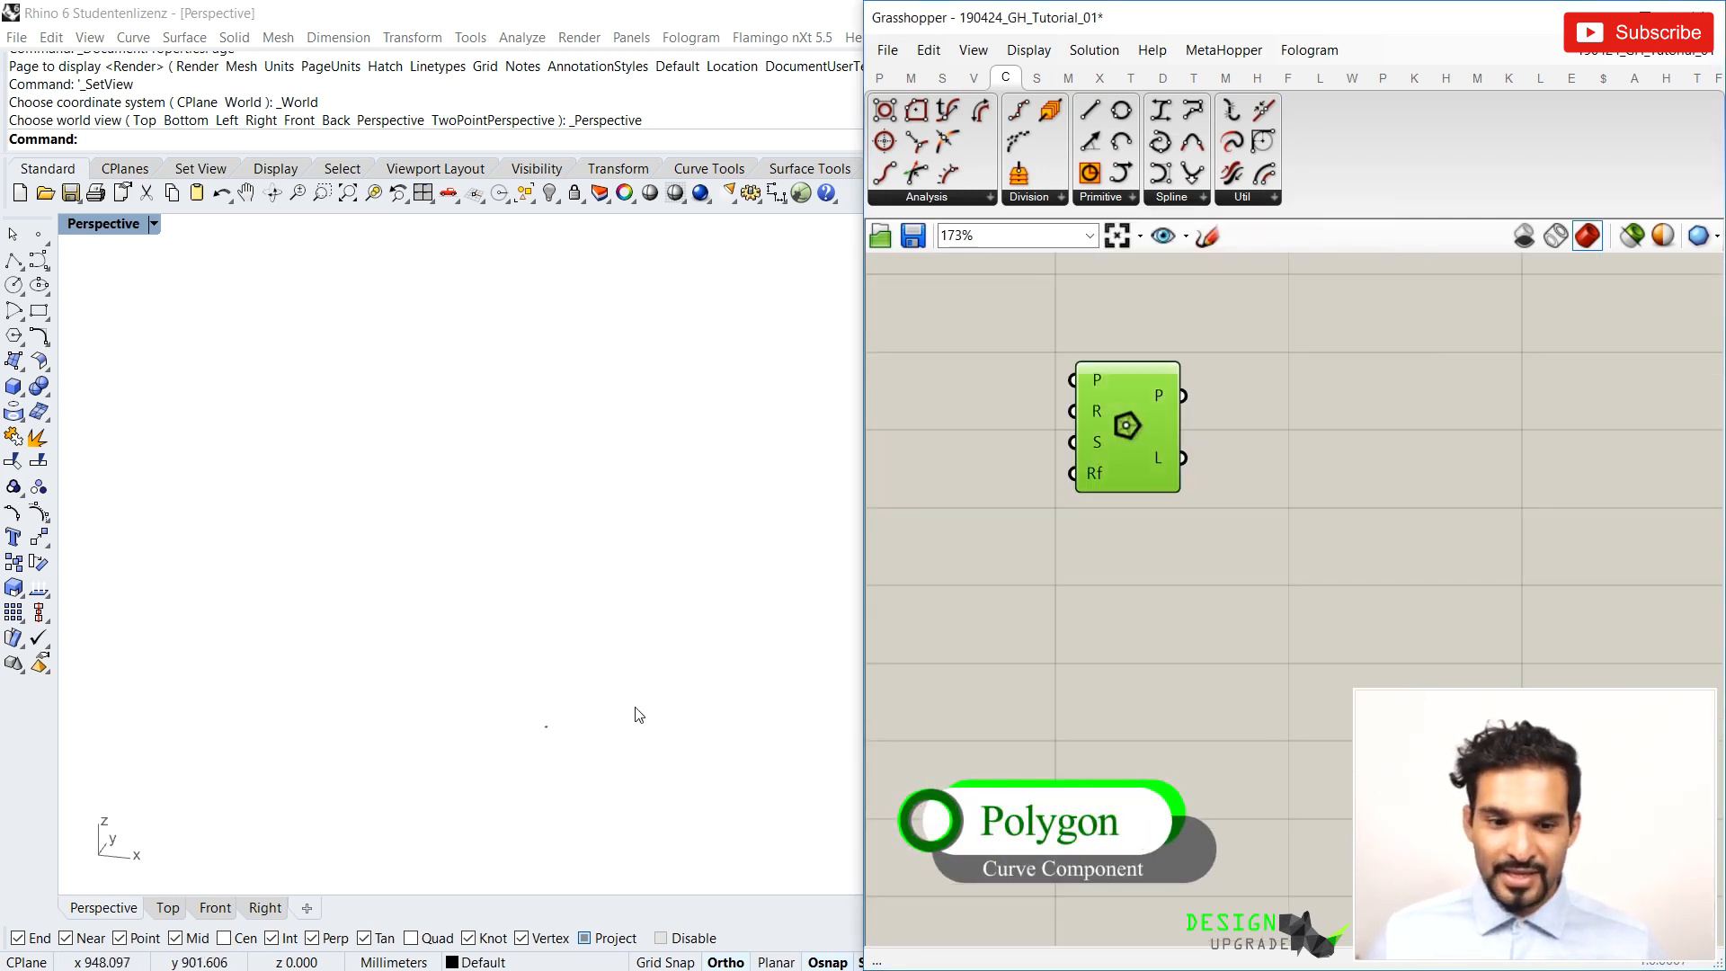
# Zoom the Perspective viewport to the geometry of the selected Polygon component
pyautogui.scroll(12, 497, 756)
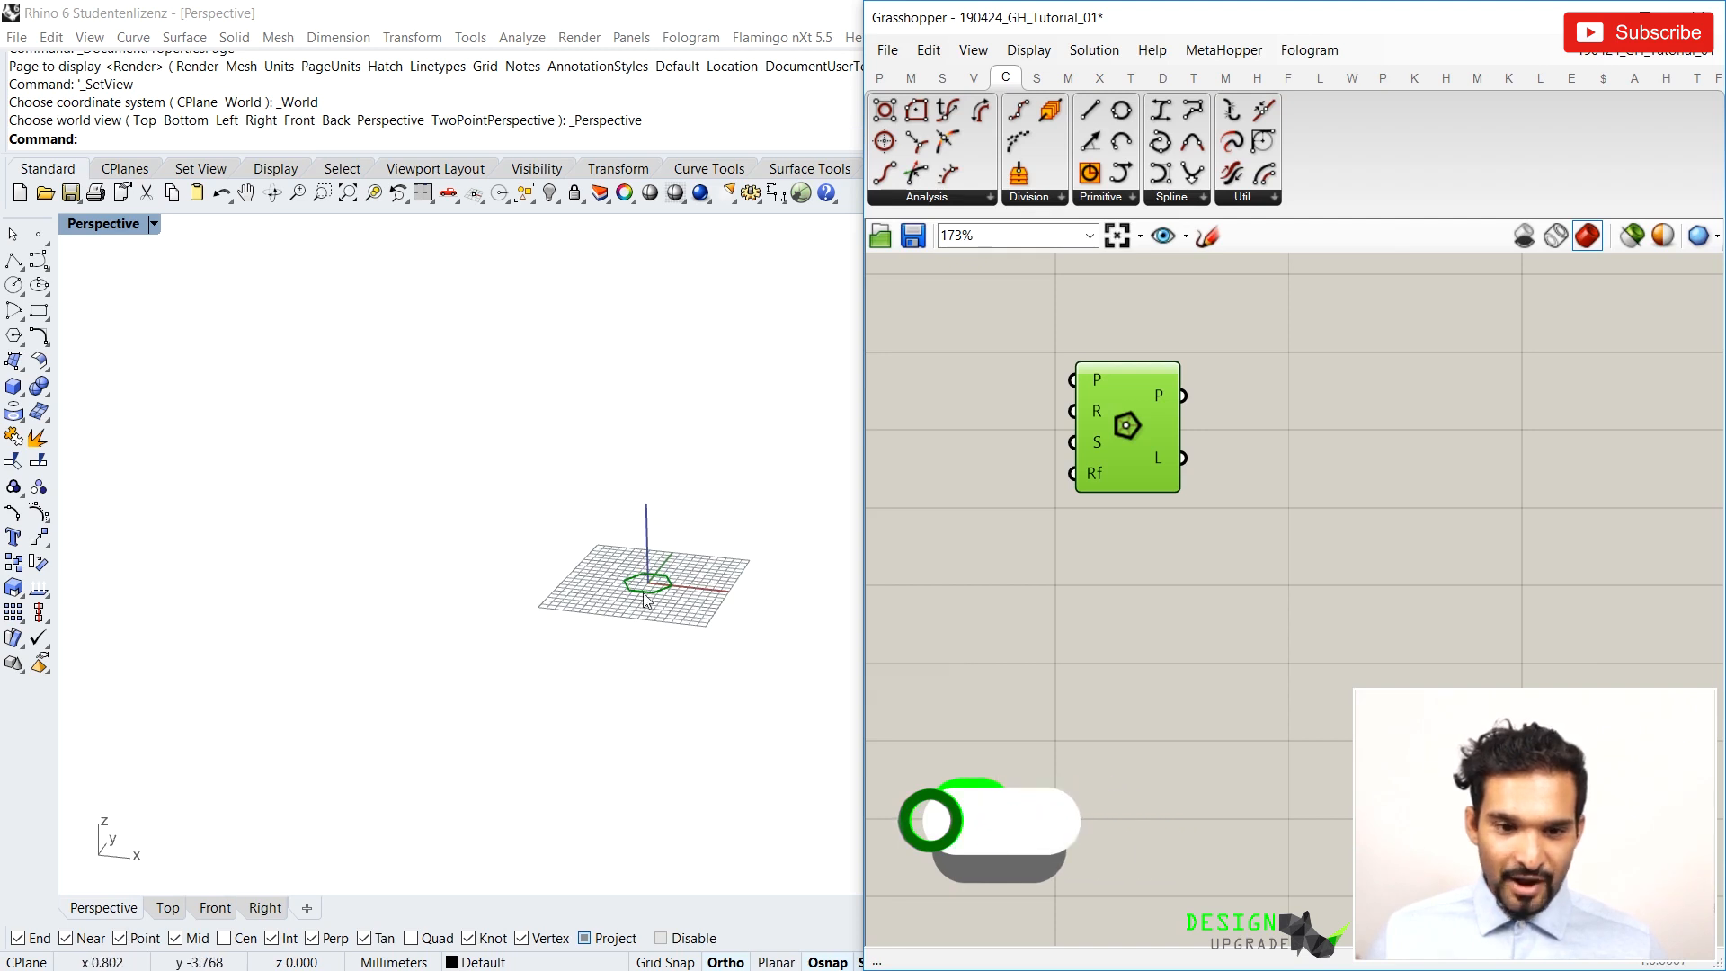
pyautogui.scroll(-12, 576, 540)
pyautogui.scroll(5, 416, 693)
pyautogui.scroll(-5, 454, 663)
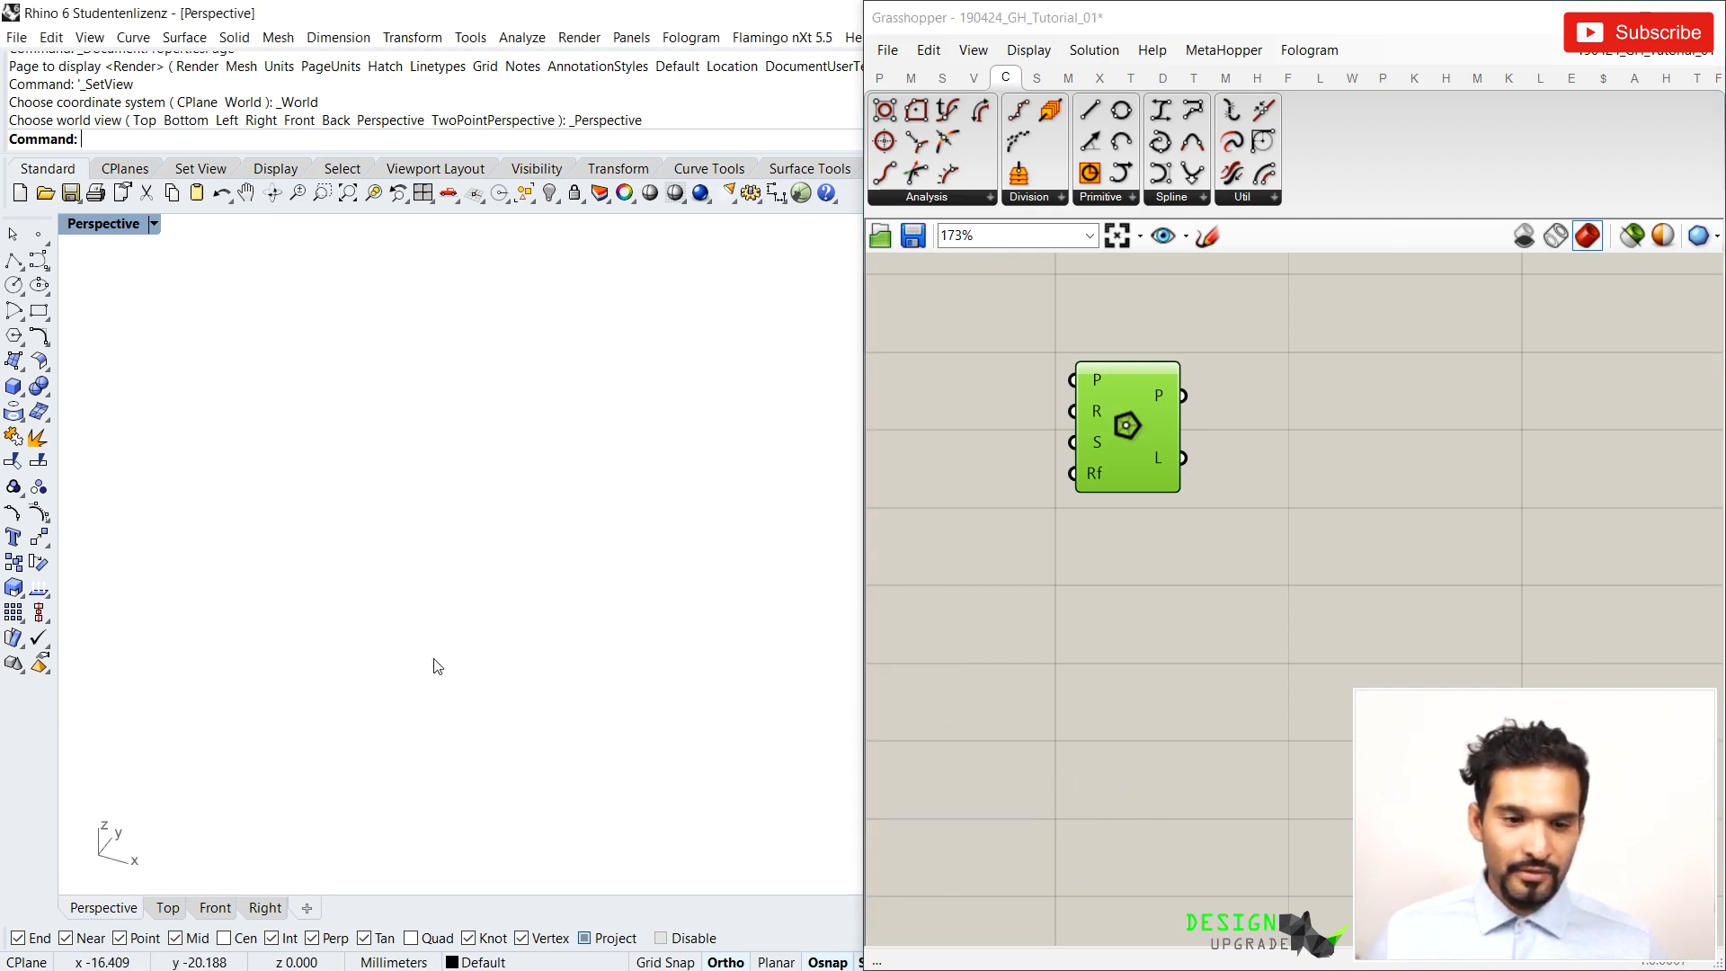
pyautogui.scroll(5, 557, 649)
pyautogui.scroll(-5, 602, 605)
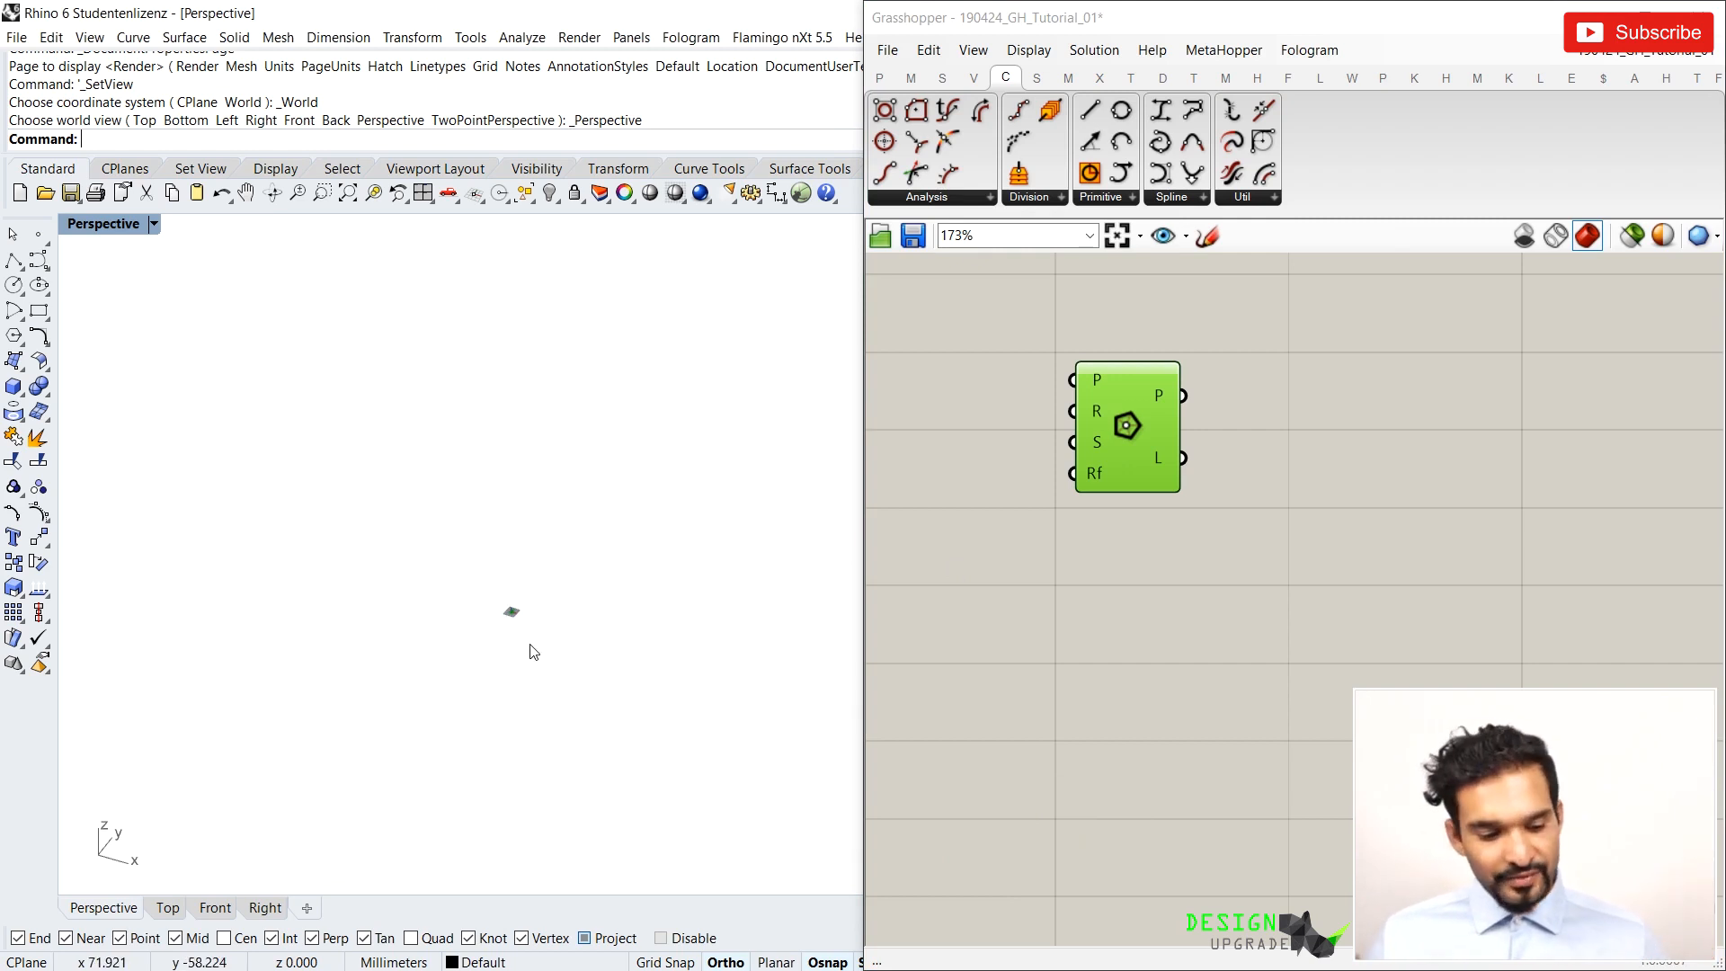
pyautogui.middleClick(1129, 415)
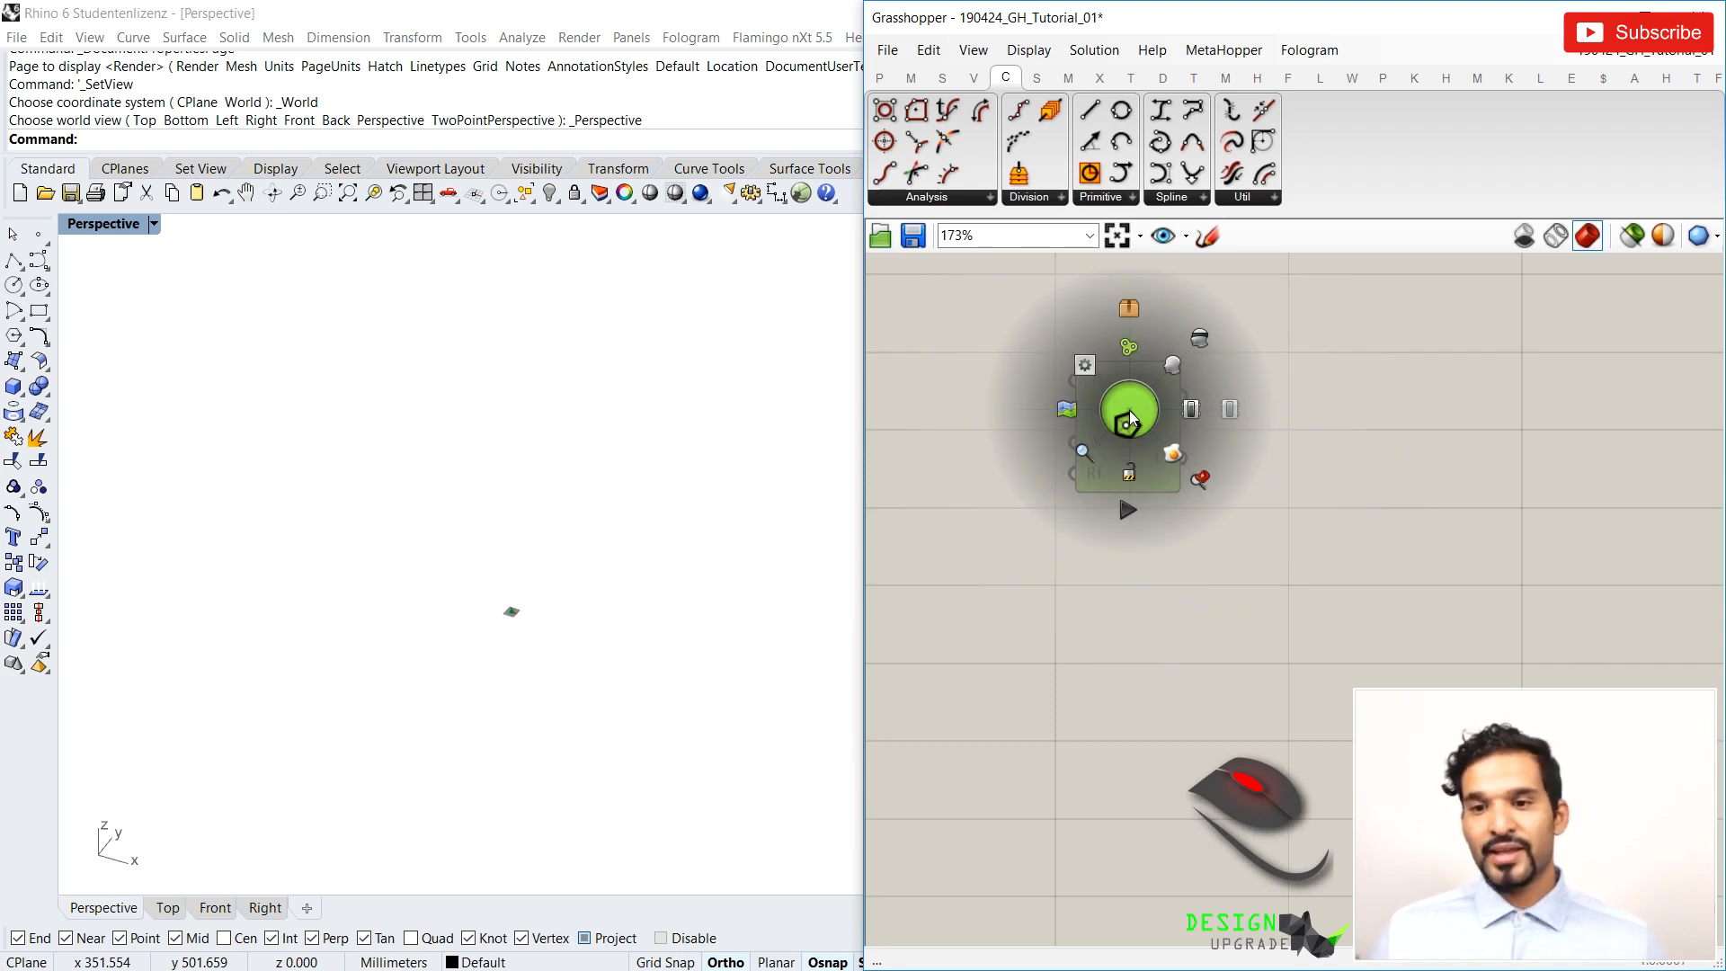
pyautogui.click(1197, 482)
pyautogui.scroll(-5, 568, 640)
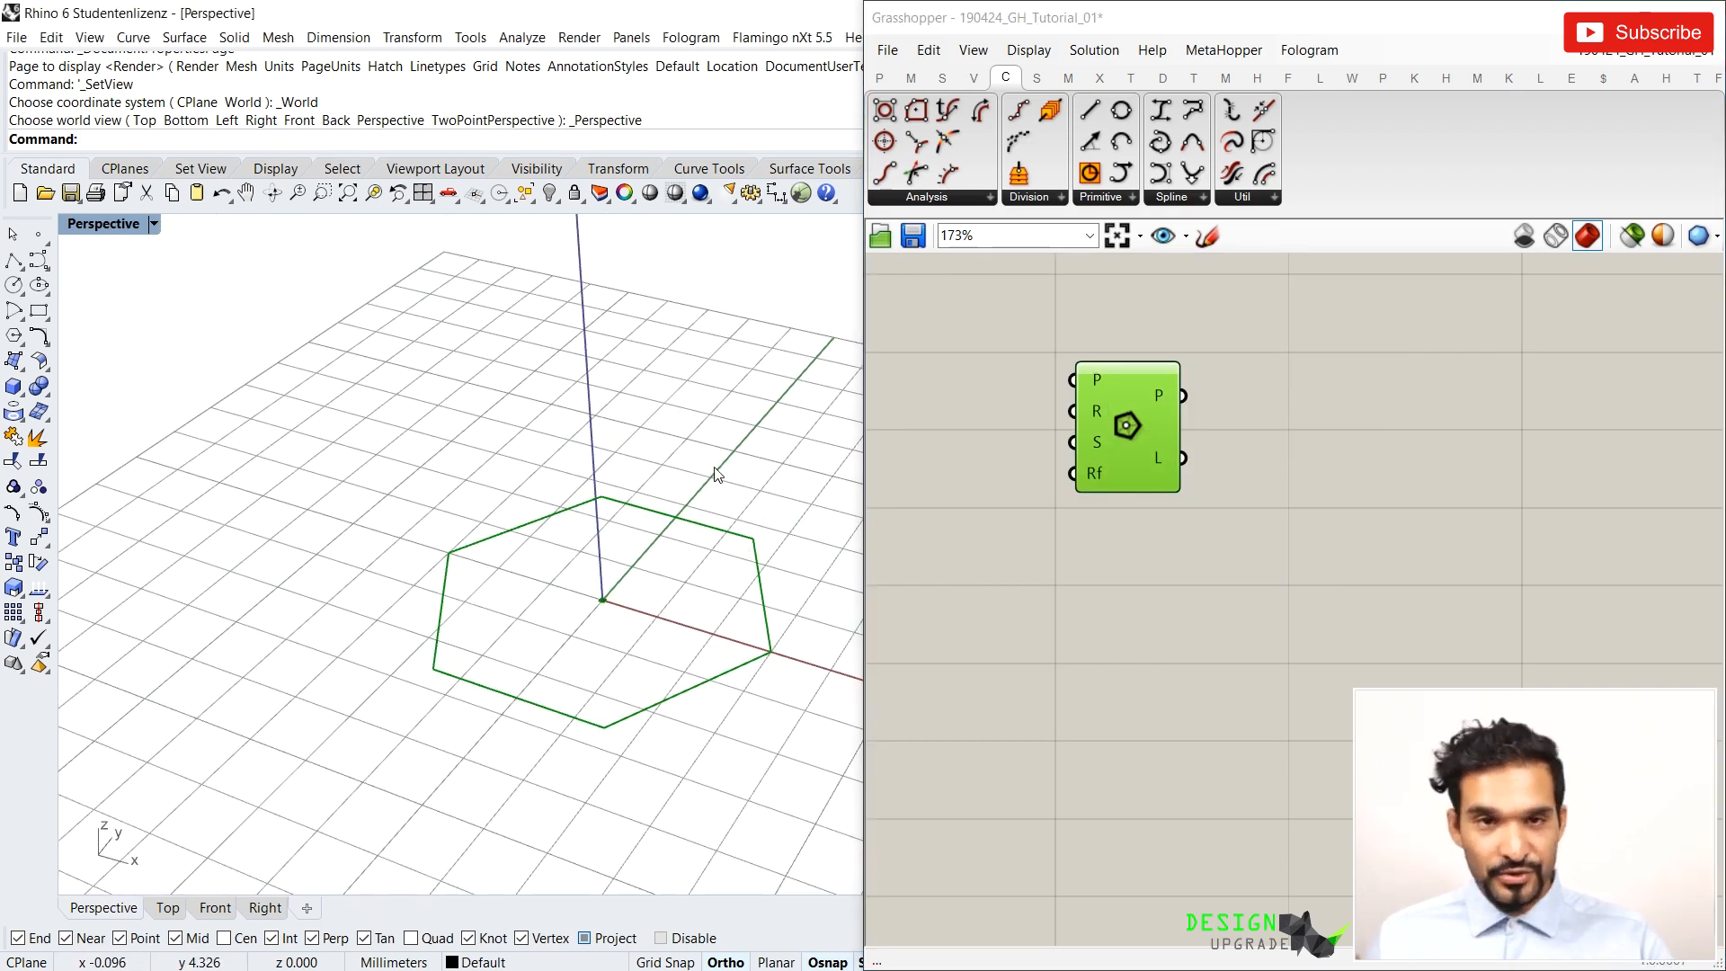
# Shift the Polygon component to make room for inputs and inspect its plane, radius and segments inputs
pyautogui.moveTo(1125, 439); pyautogui.dragTo(1248, 434)
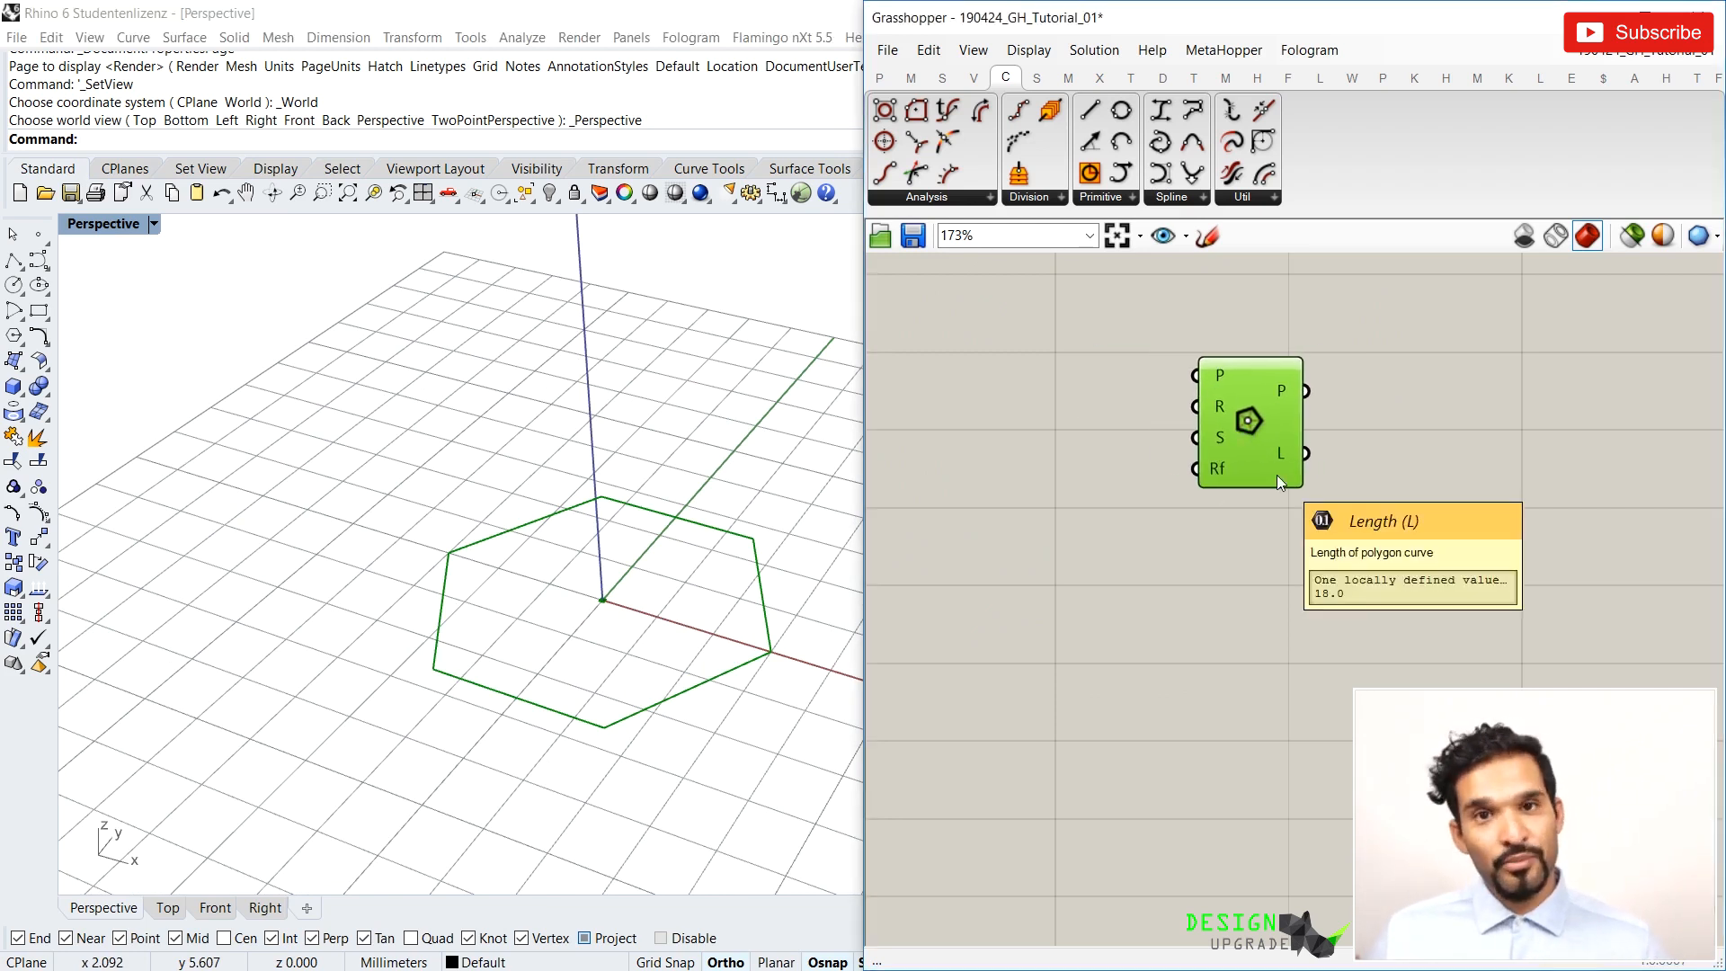
pyautogui.moveTo(1211, 374)
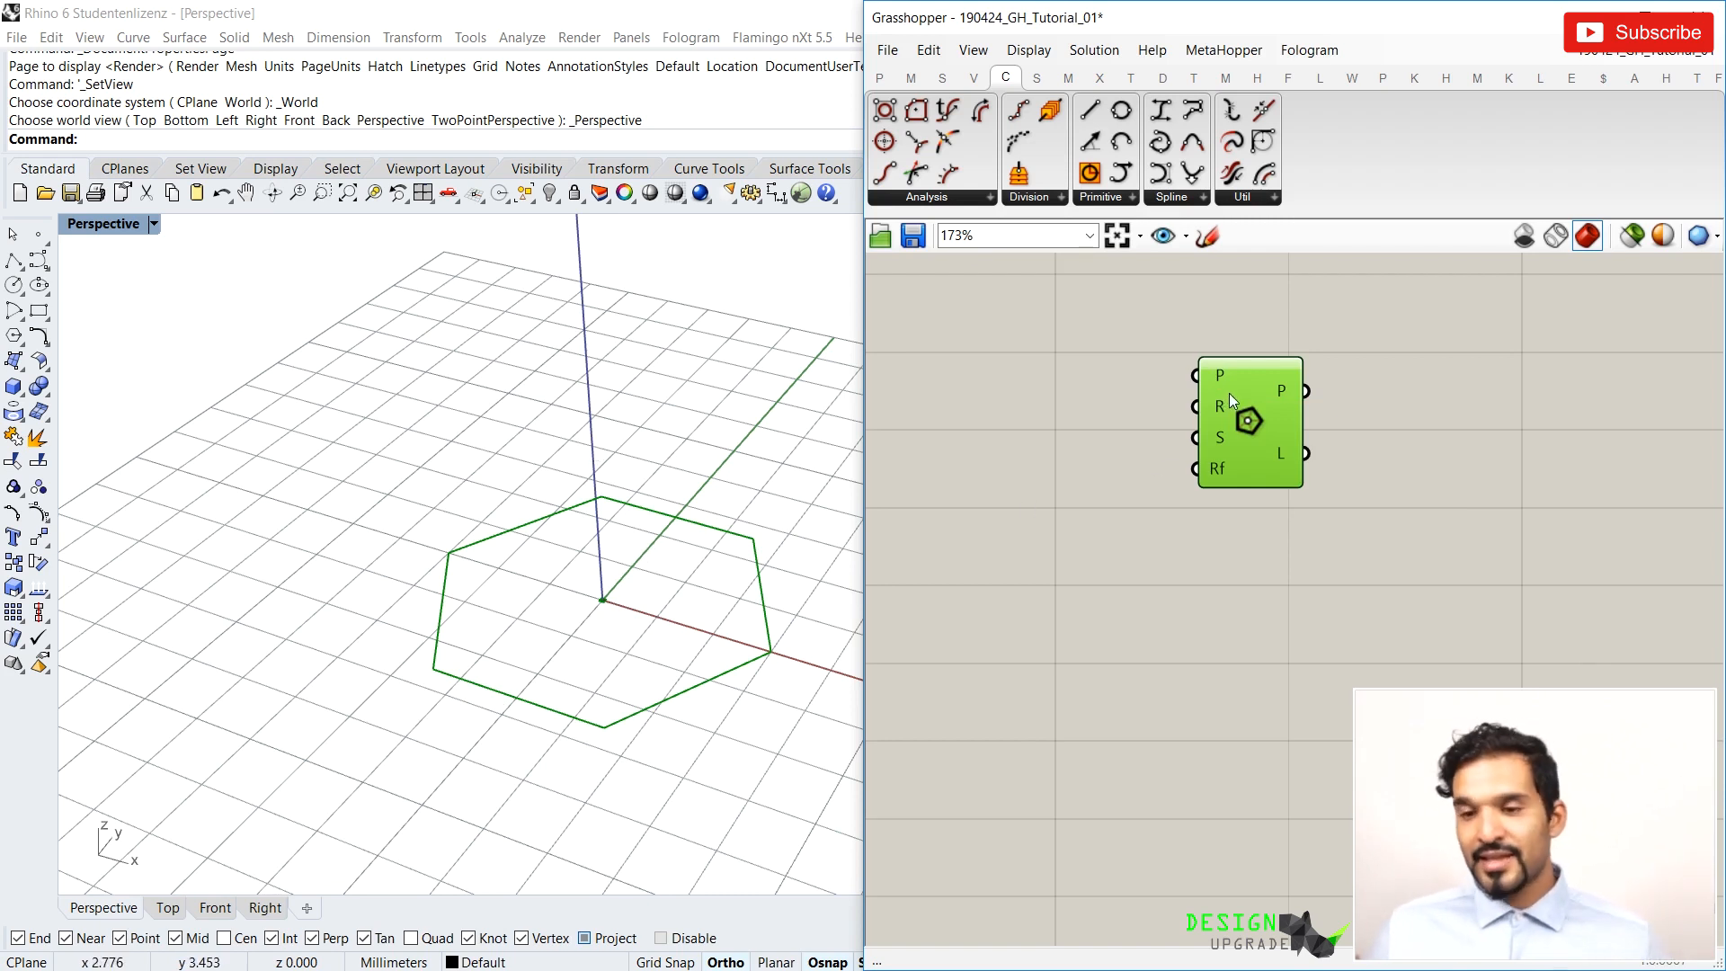
pyautogui.moveTo(1219, 407)
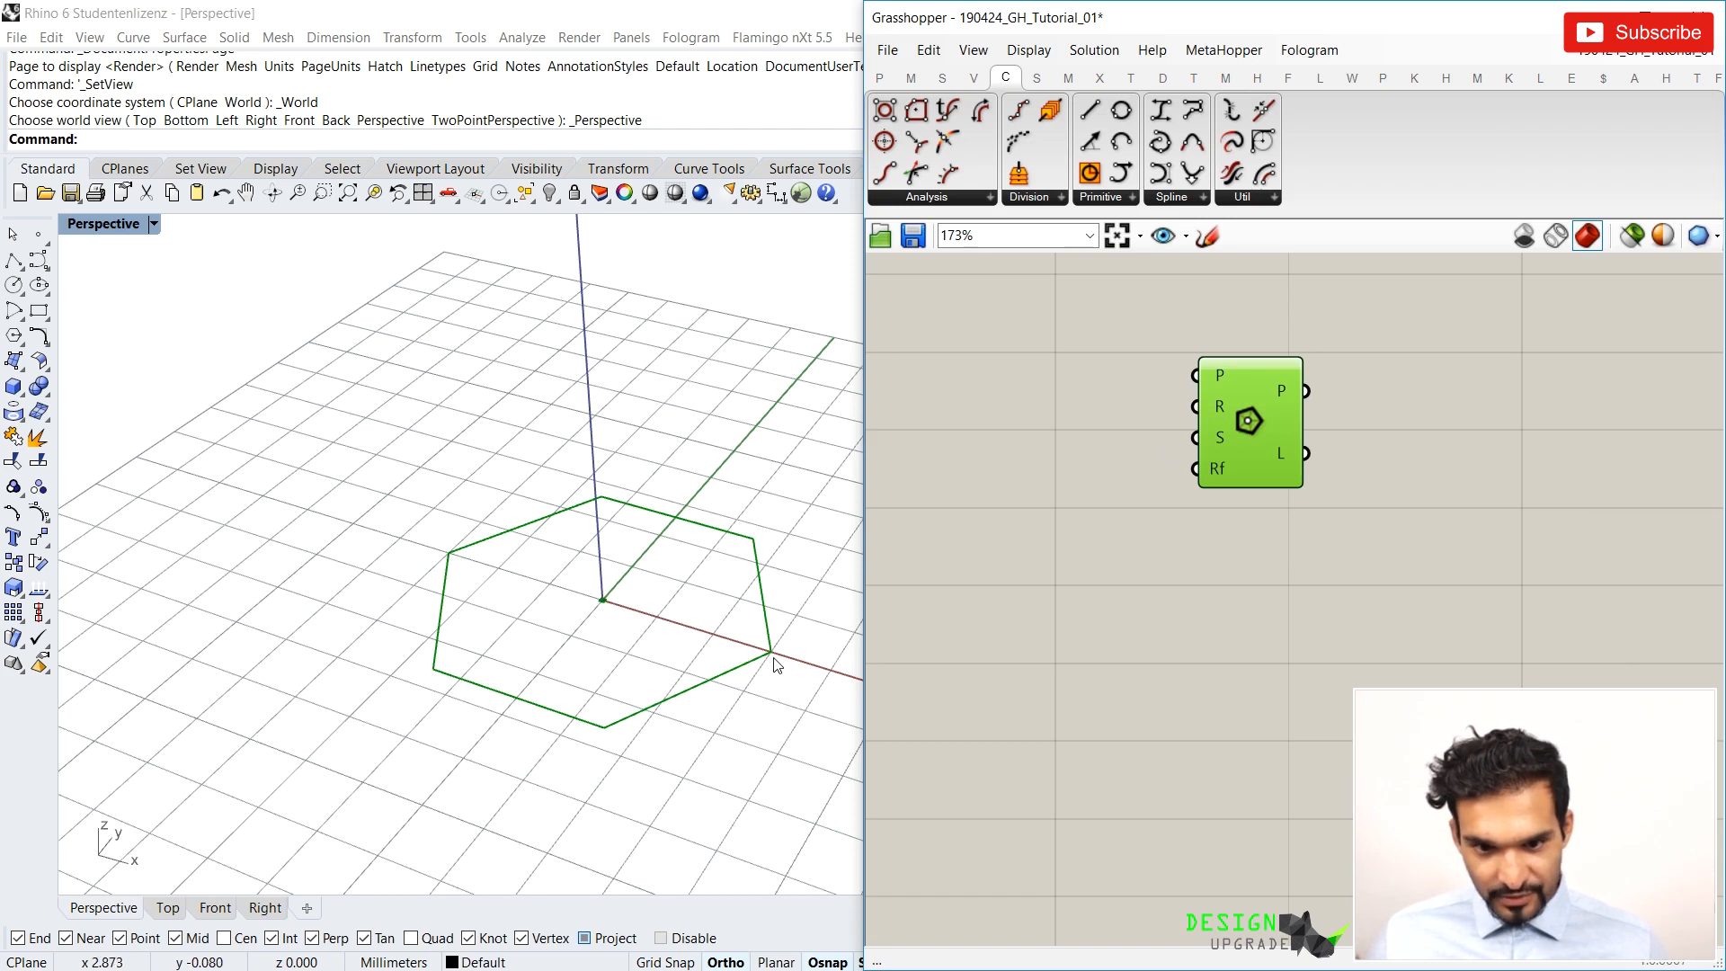
pyautogui.moveTo(1209, 439)
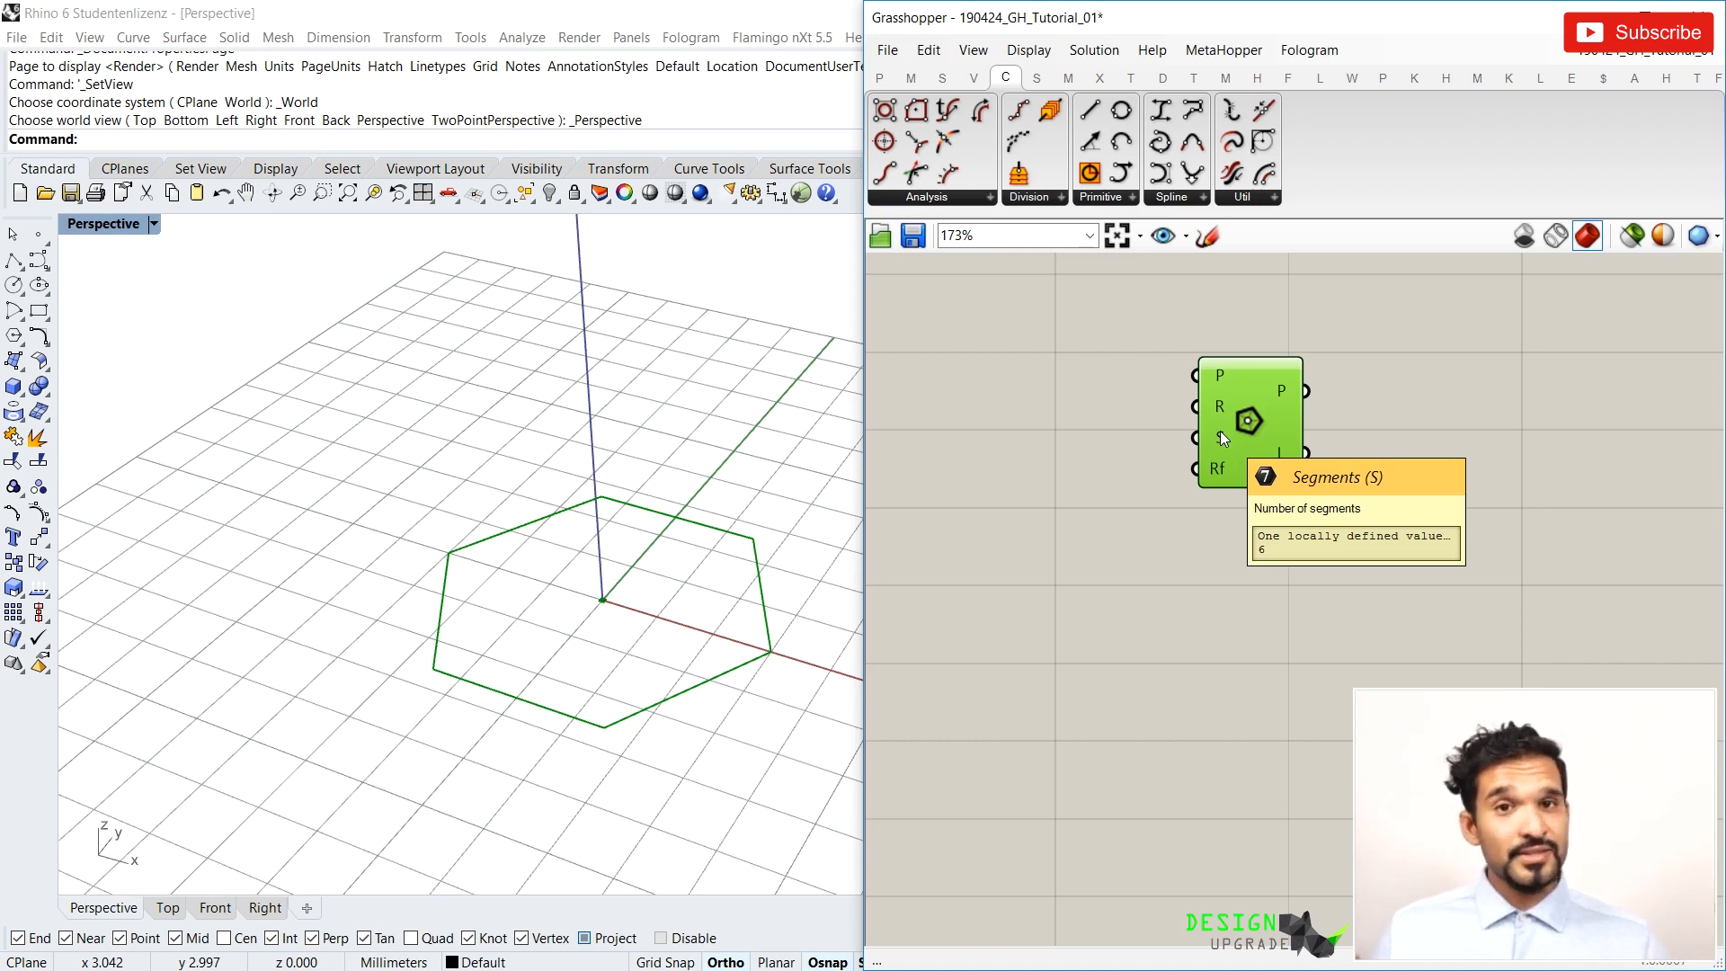
# Add a number slider with domain 3<8, connect it to the Polygon's Segments input and set it to 6
pyautogui.scroll(-3, 1249, 442)
pyautogui.doubleClick(1109, 463)
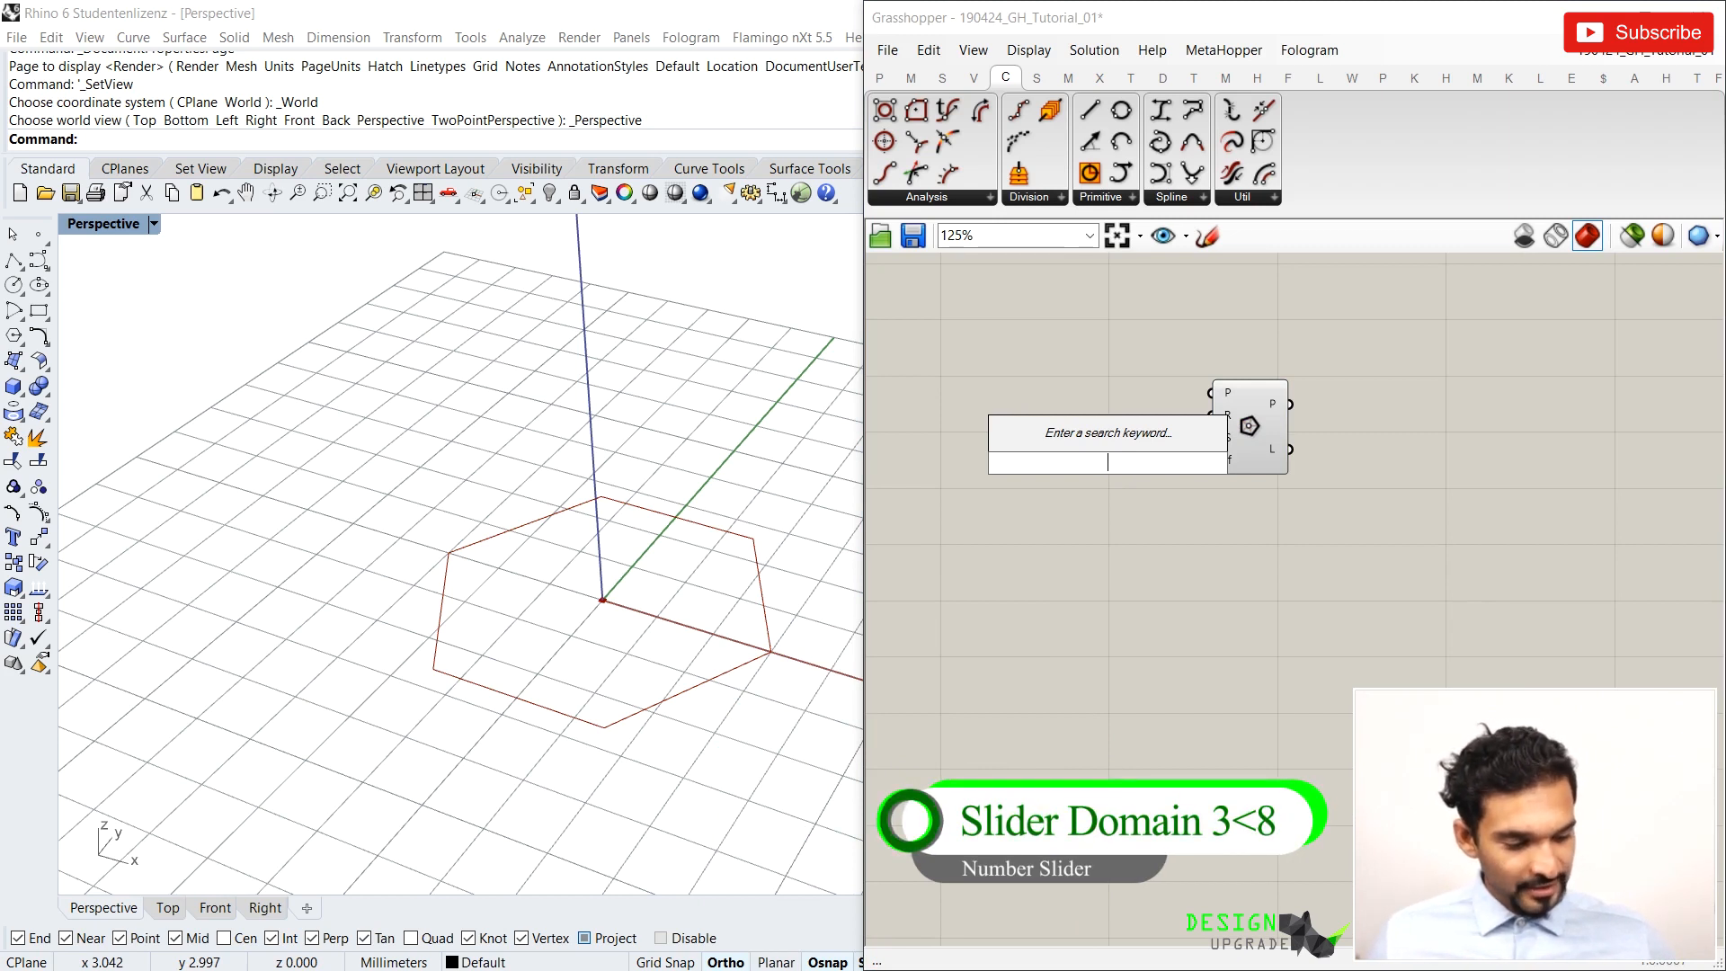
pyautogui.write('3<8')
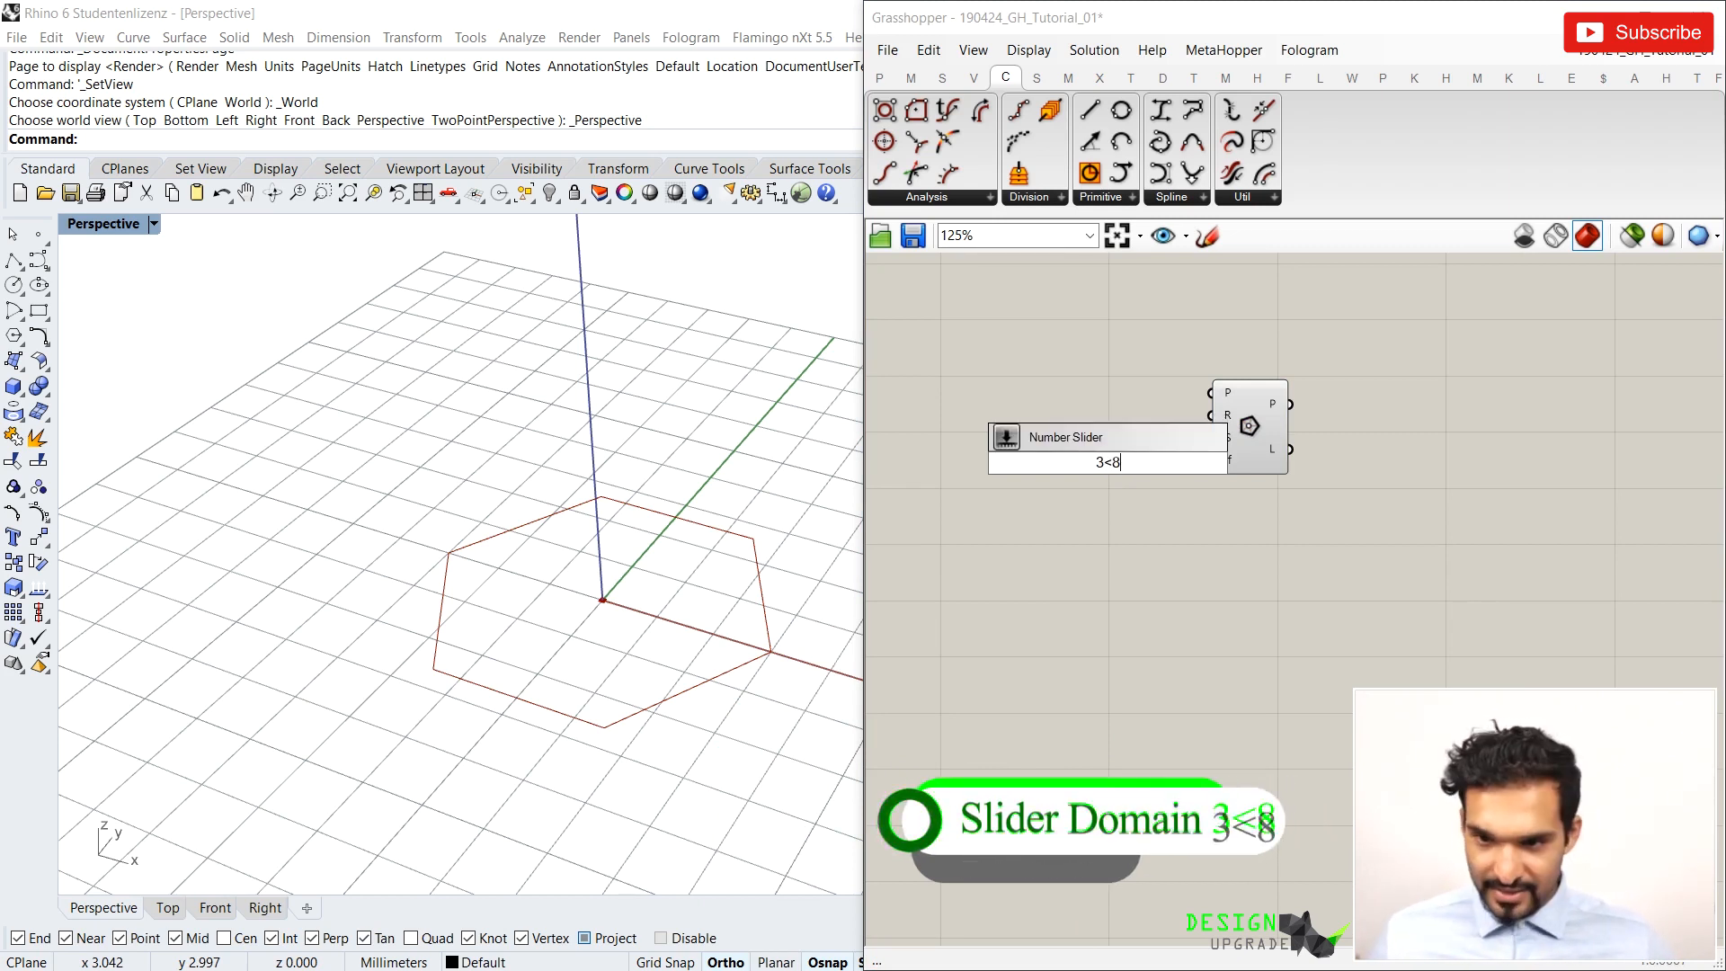
pyautogui.moveTo(1149, 465); pyautogui.dragTo(1054, 454)
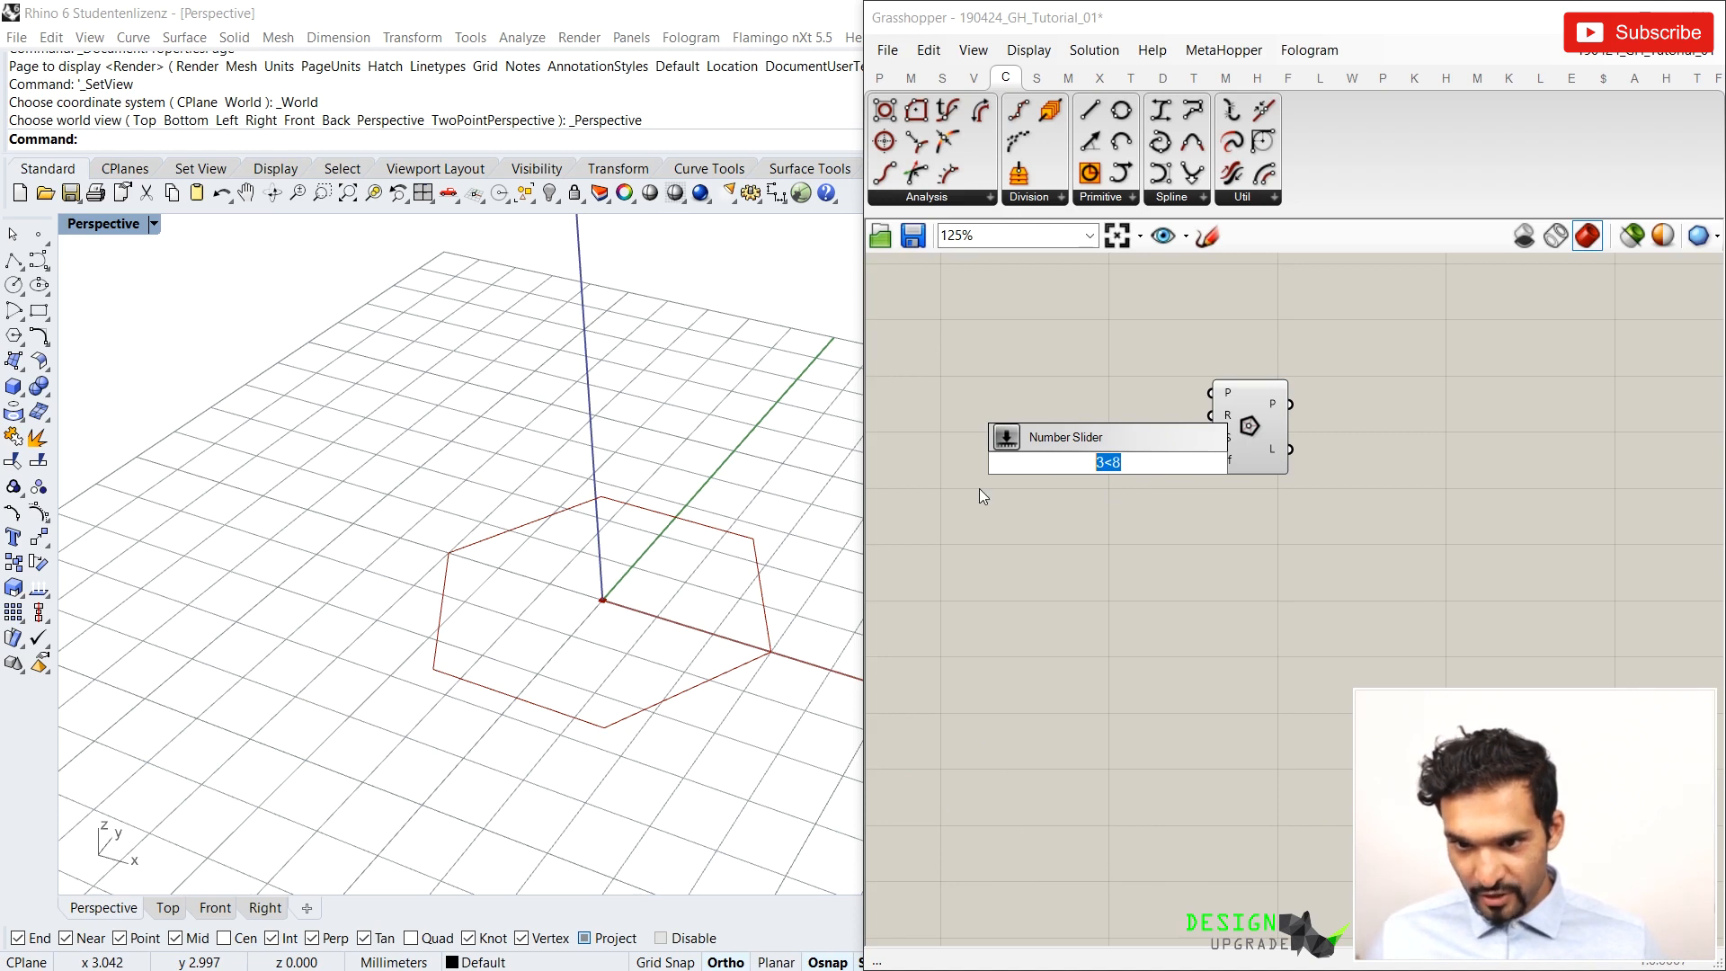
pyautogui.press('Return')
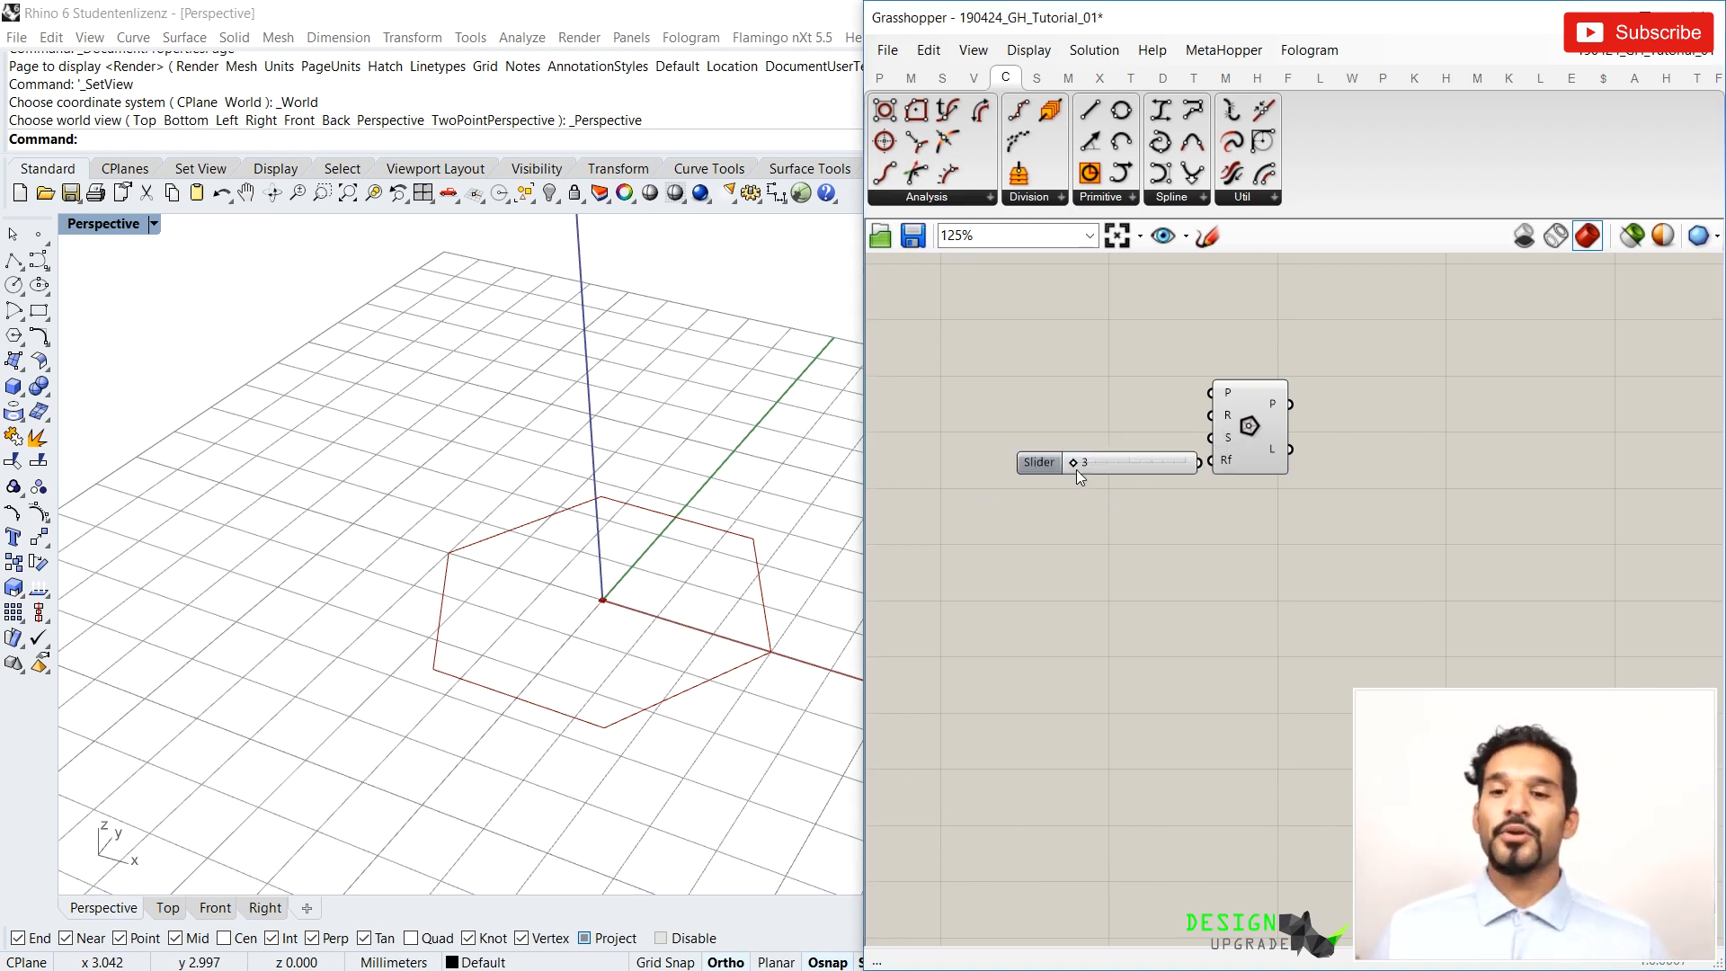
pyautogui.moveTo(1129, 456); pyautogui.dragTo(1224, 448)
pyautogui.moveTo(1079, 447); pyautogui.dragTo(1087, 427)
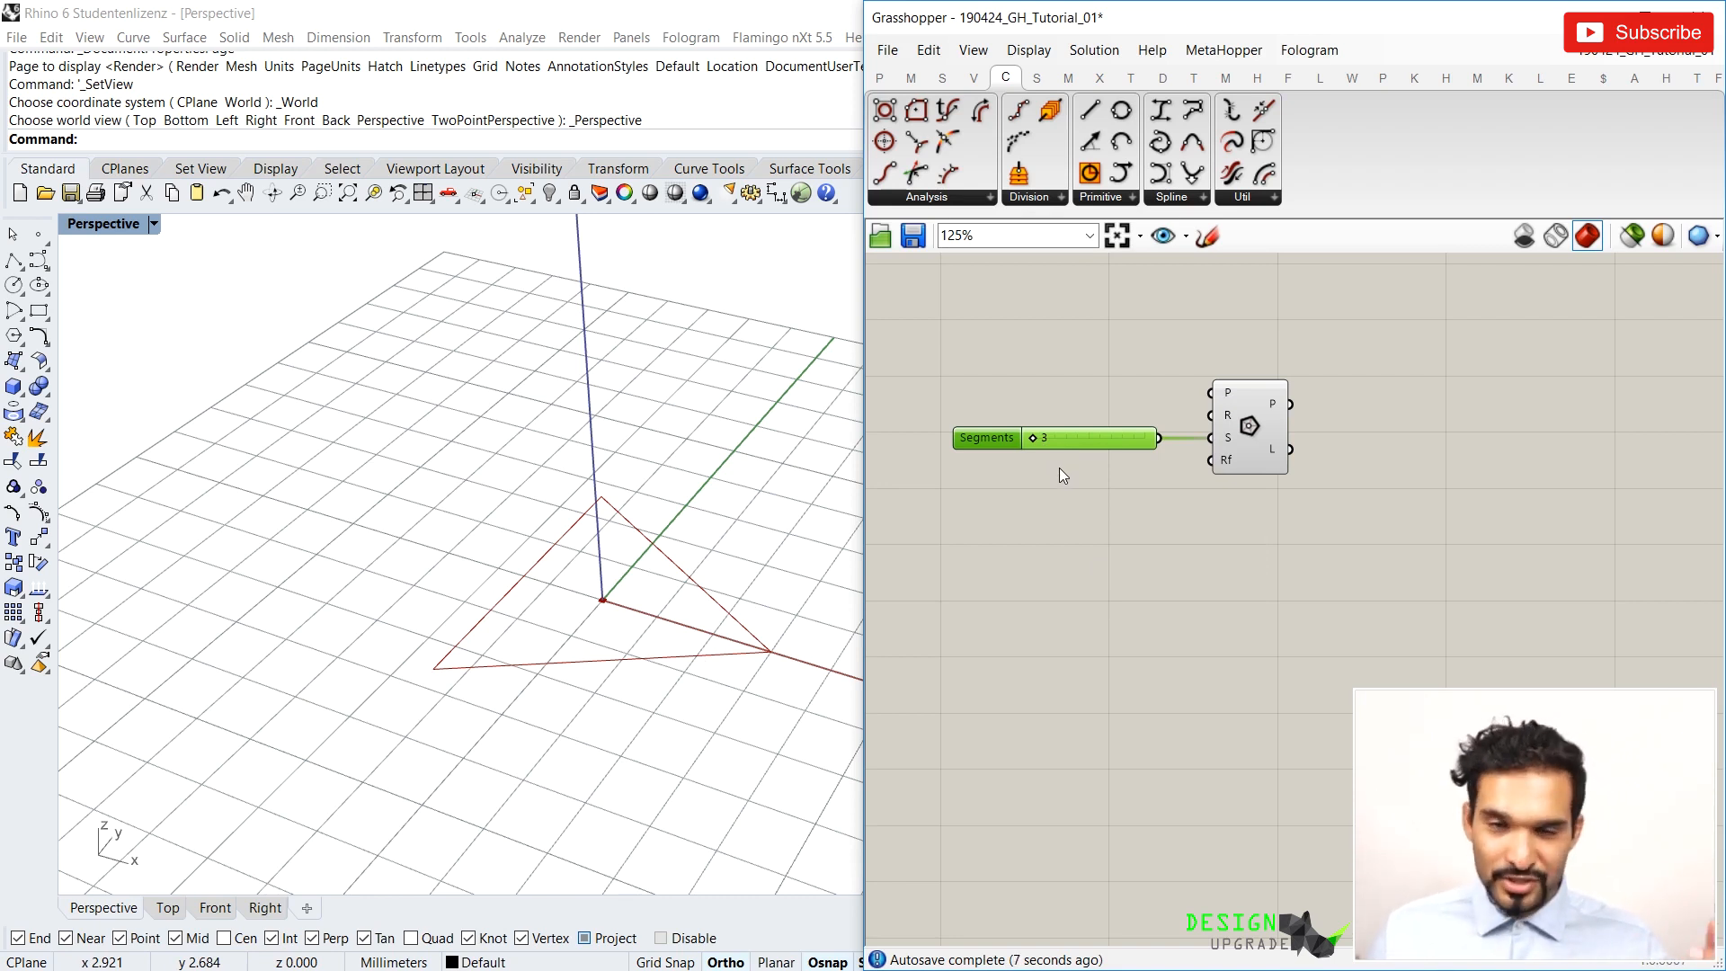
pyautogui.moveTo(1038, 442)
pyautogui.mouseDown()
pyautogui.moveTo(1143, 450)
pyautogui.moveTo(1055, 431)
pyautogui.mouseUp()
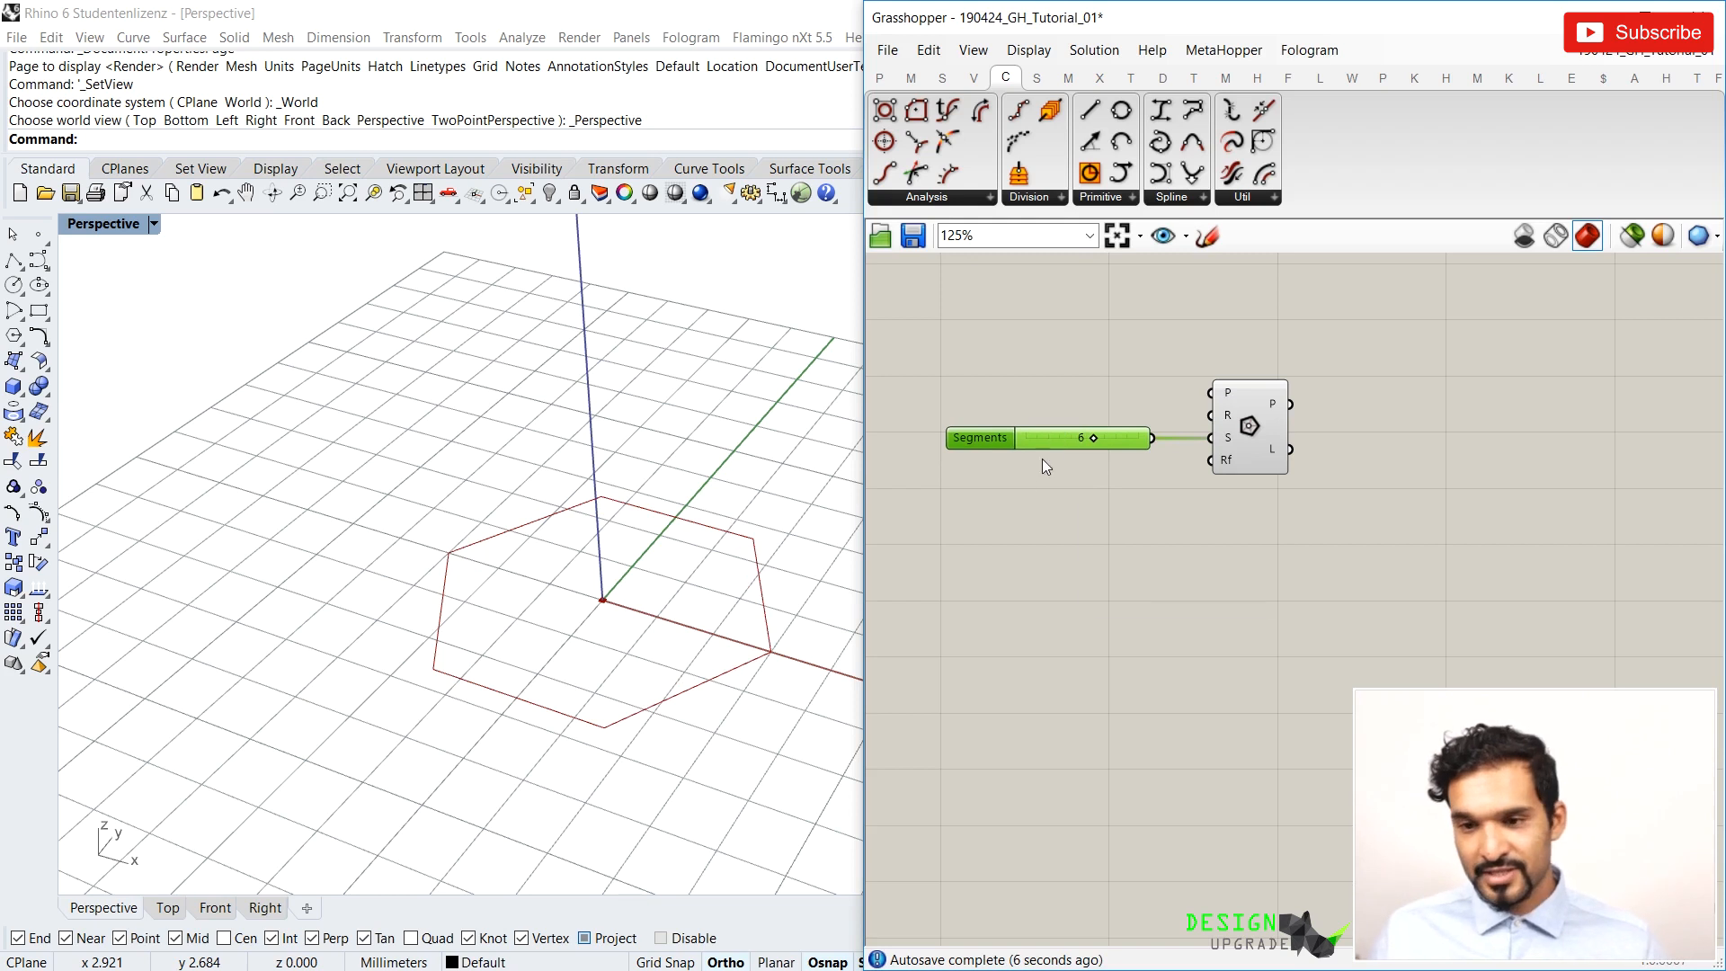
# Add a second number slider with initial value 3, connect it to the Polygon's Fillet Radius input and set it to 1
pyautogui.moveTo(1226, 463)
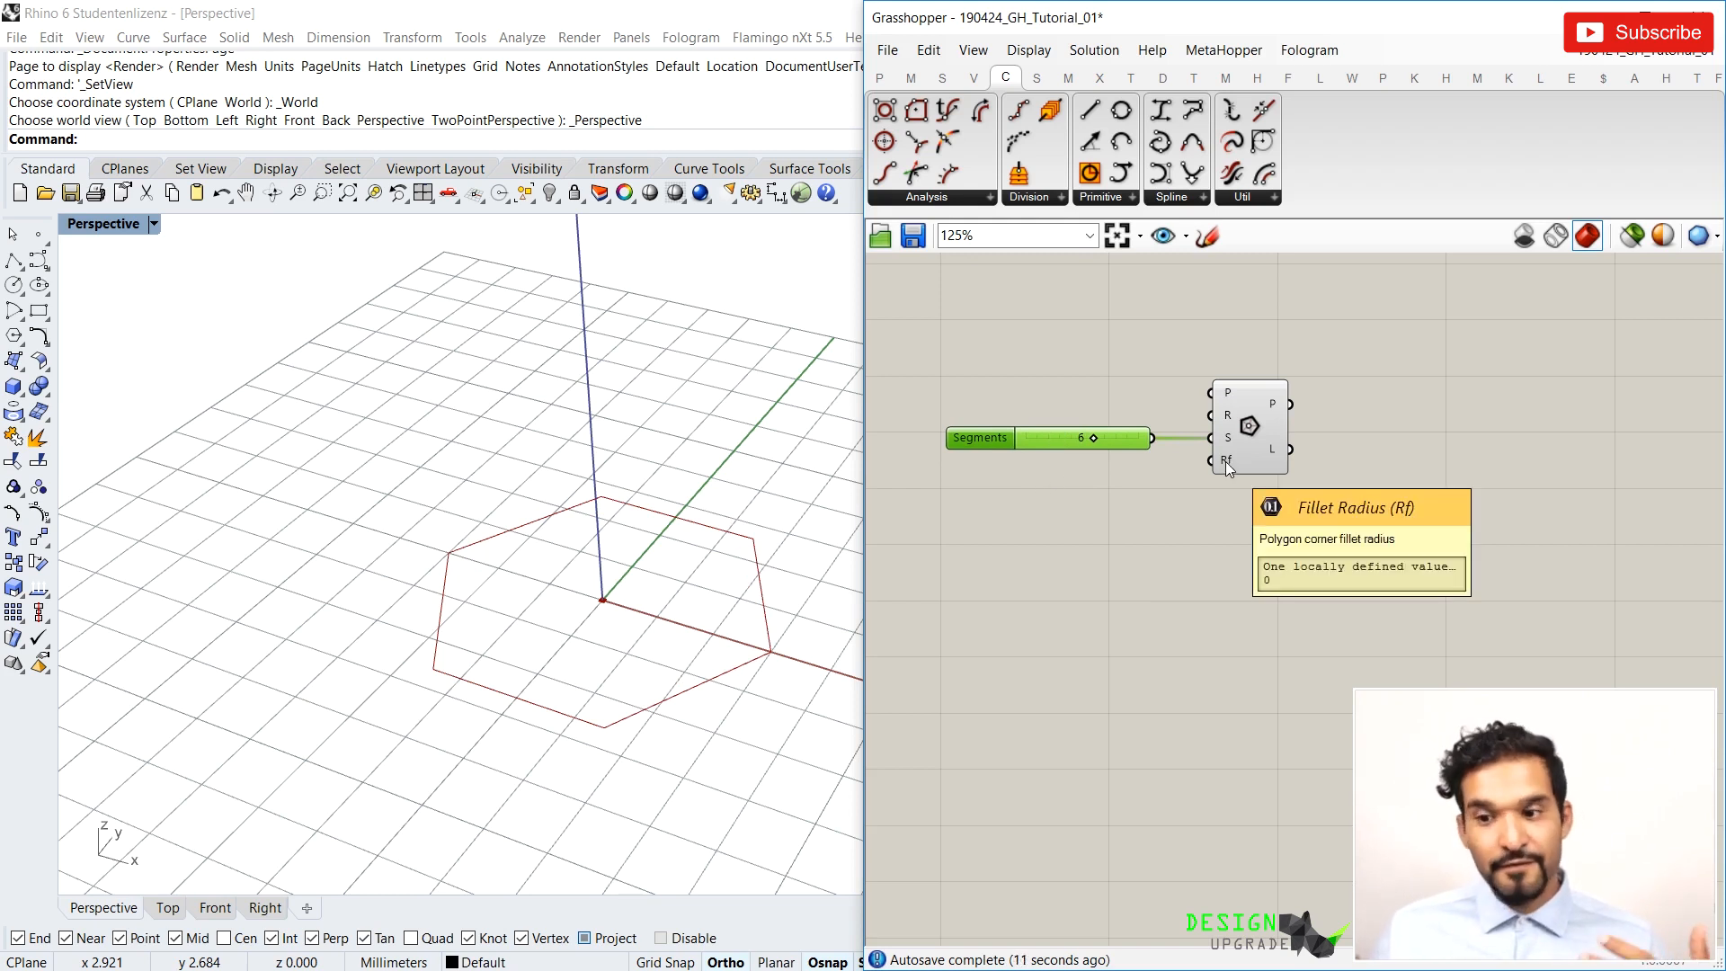
pyautogui.doubleClick(1086, 481)
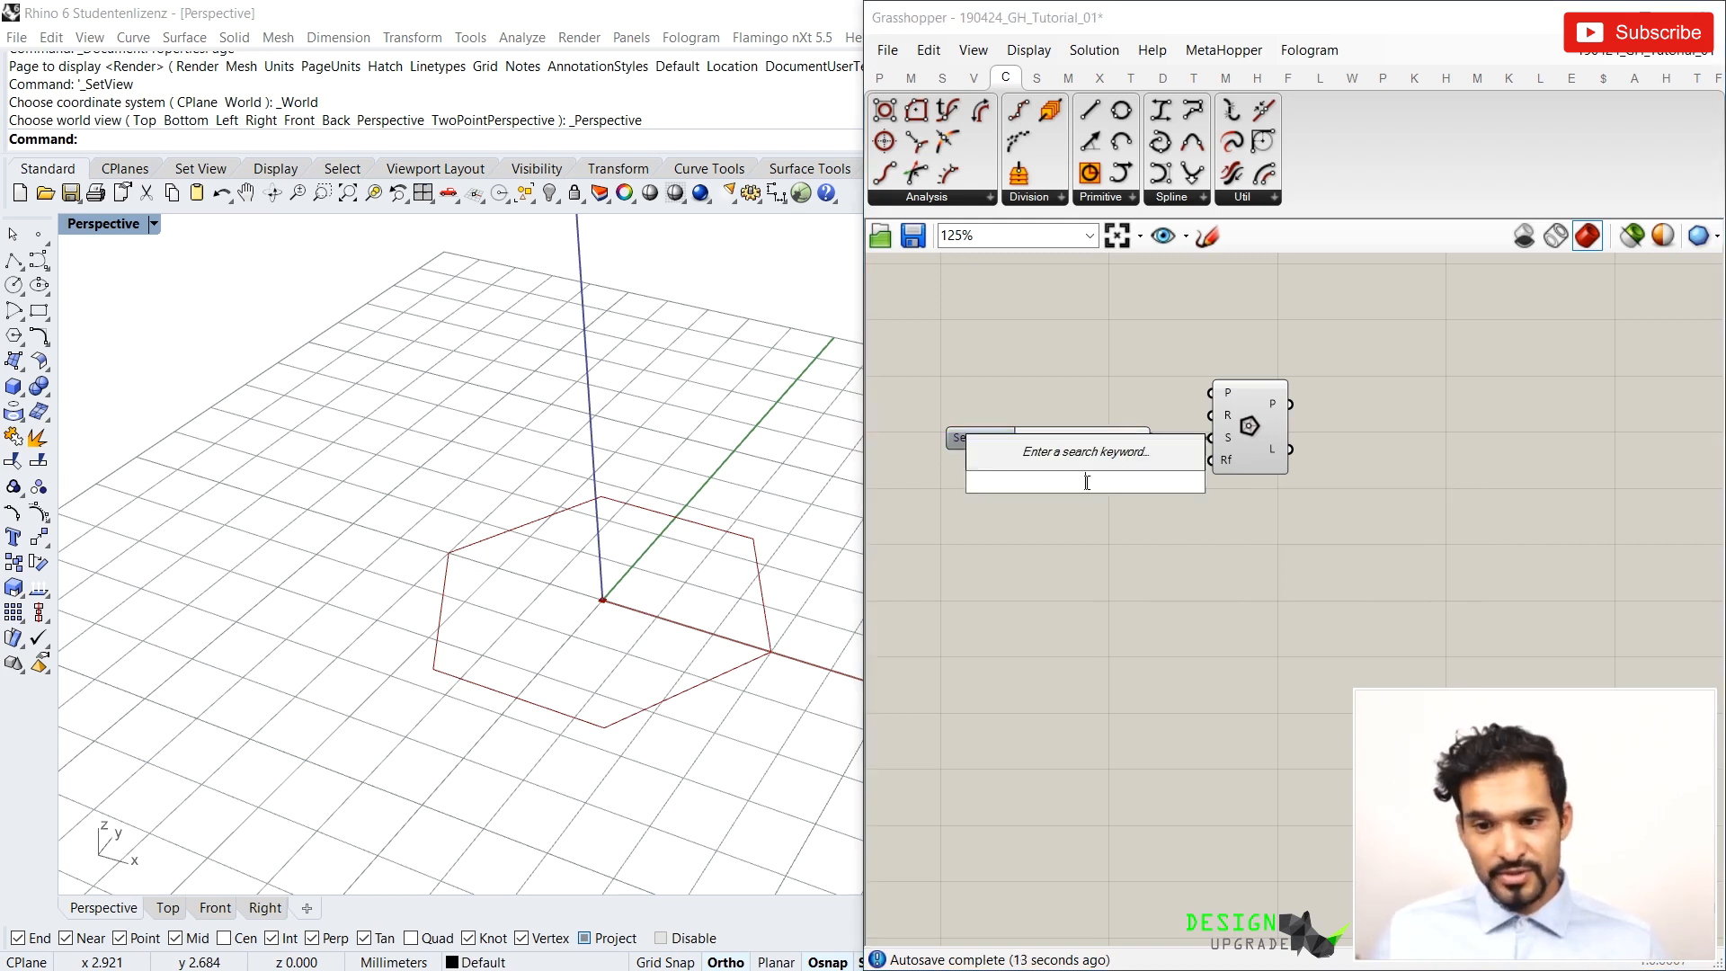
pyautogui.write('3')
pyautogui.press('Return')
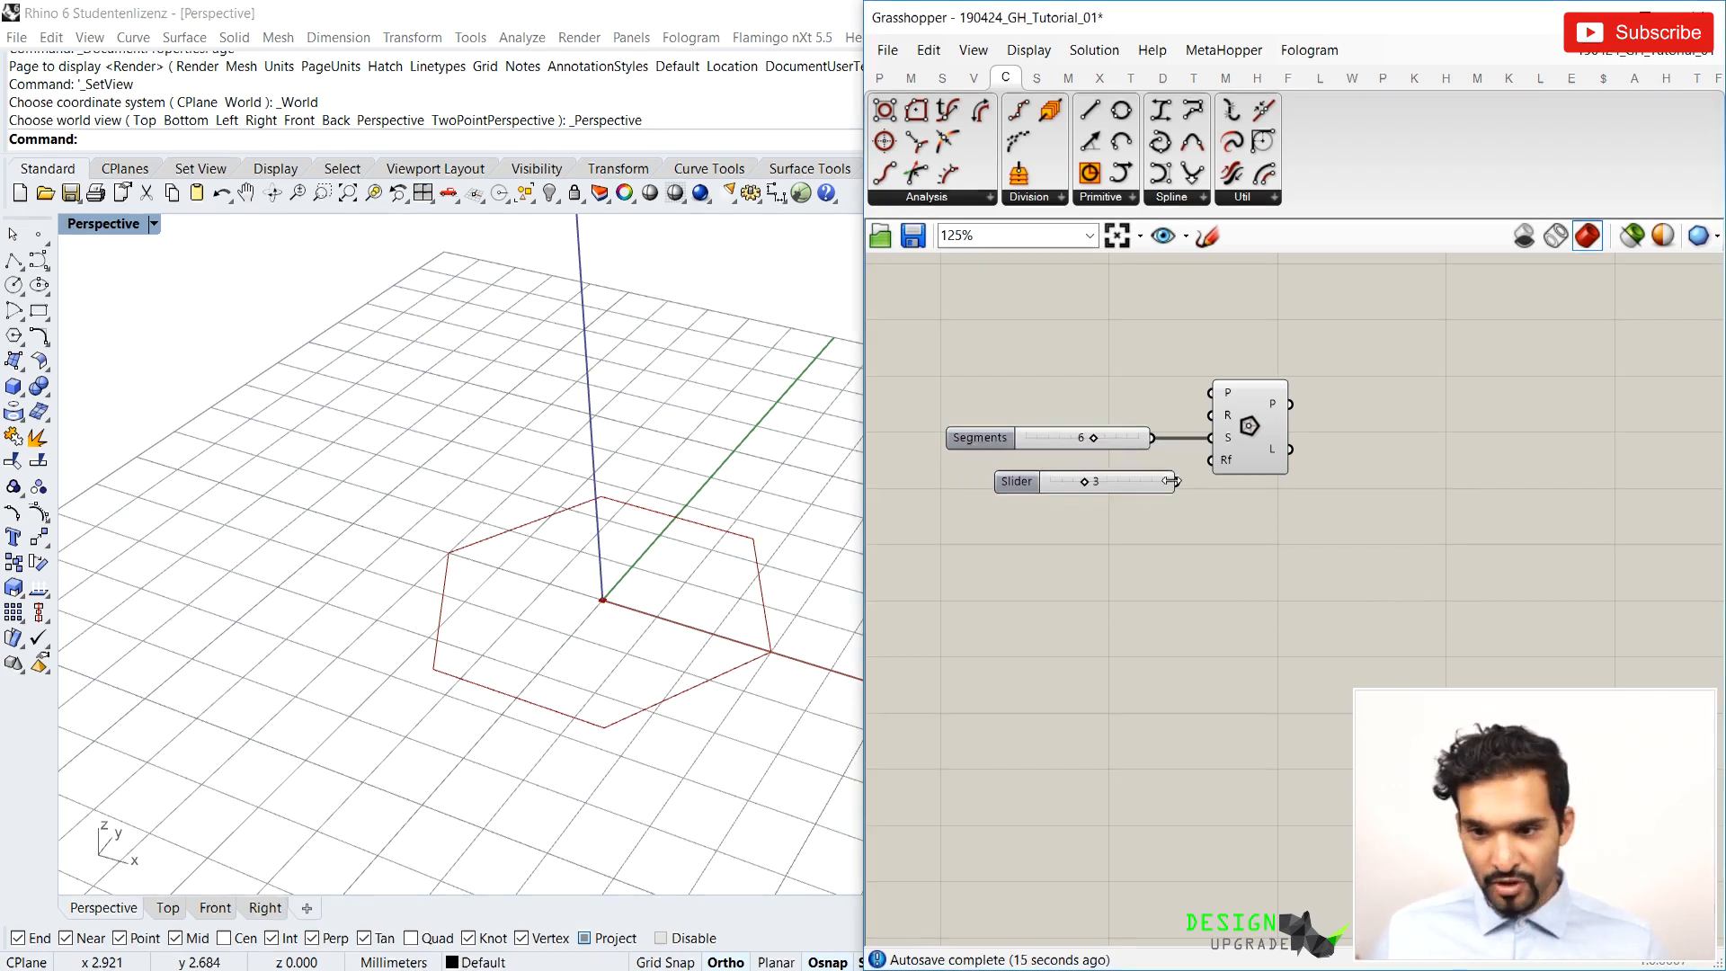
pyautogui.moveTo(1196, 475); pyautogui.dragTo(1209, 460)
pyautogui.moveTo(1098, 481); pyautogui.dragTo(1029, 482)
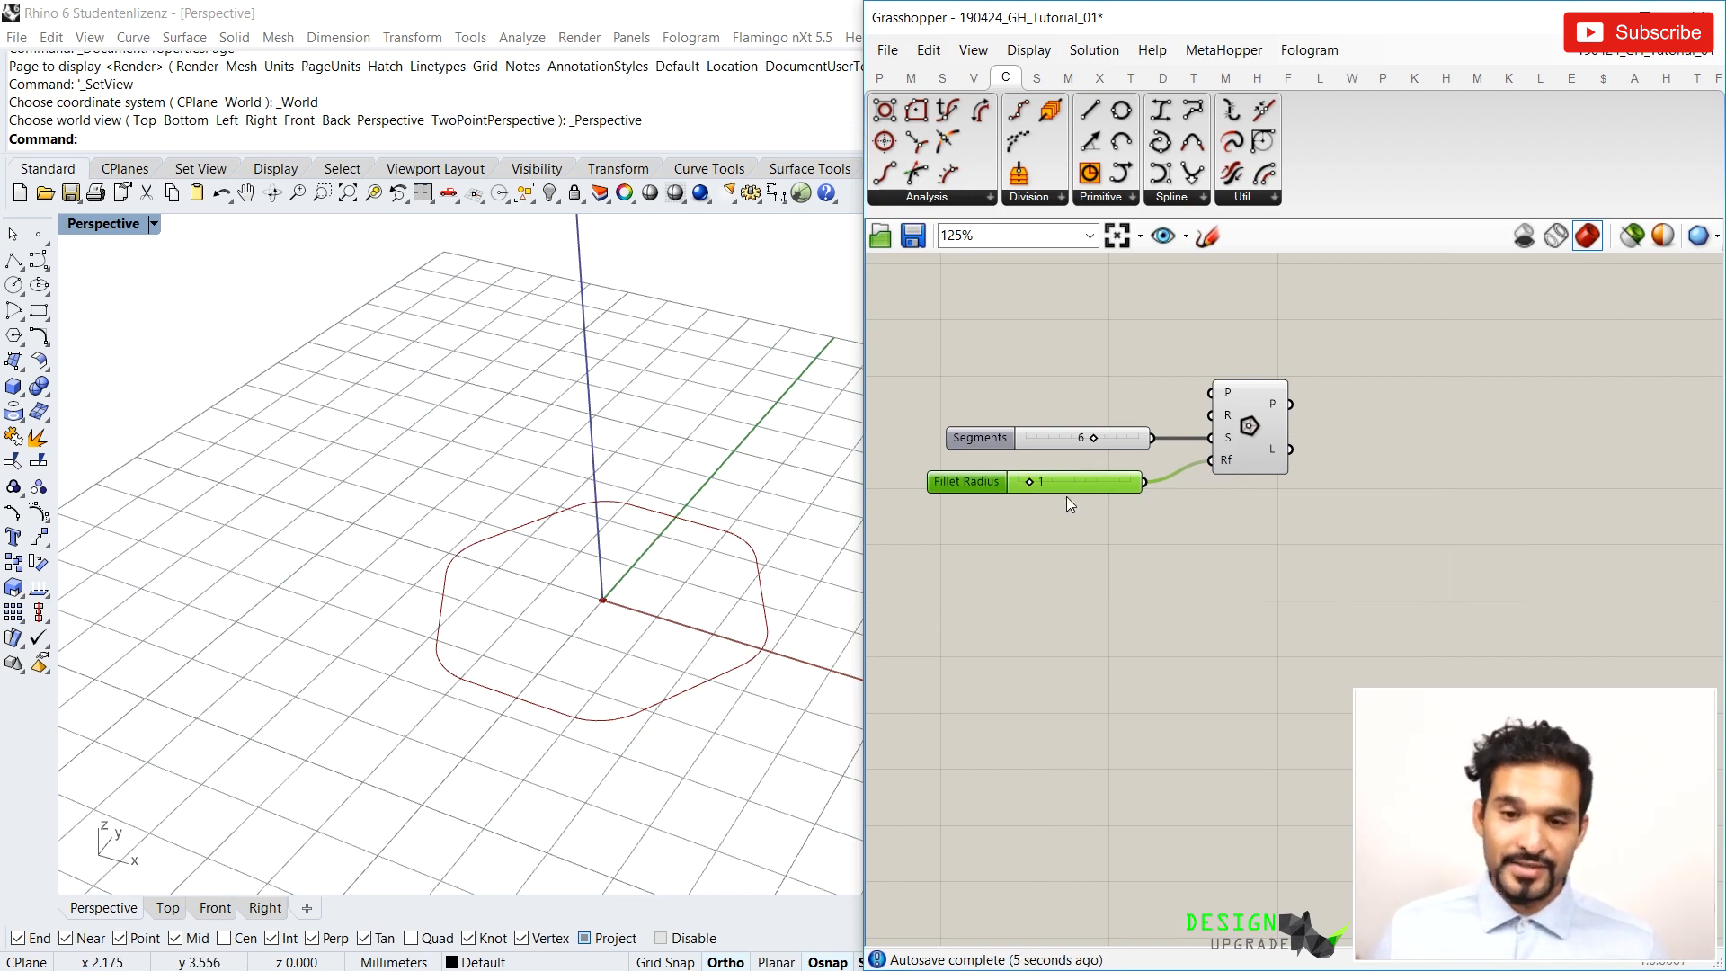
# Raise the Fillet Radius slider to 5 and inspect the rounded polygon in the Perspective viewport
pyautogui.moveTo(1029, 483); pyautogui.dragTo(1073, 483)
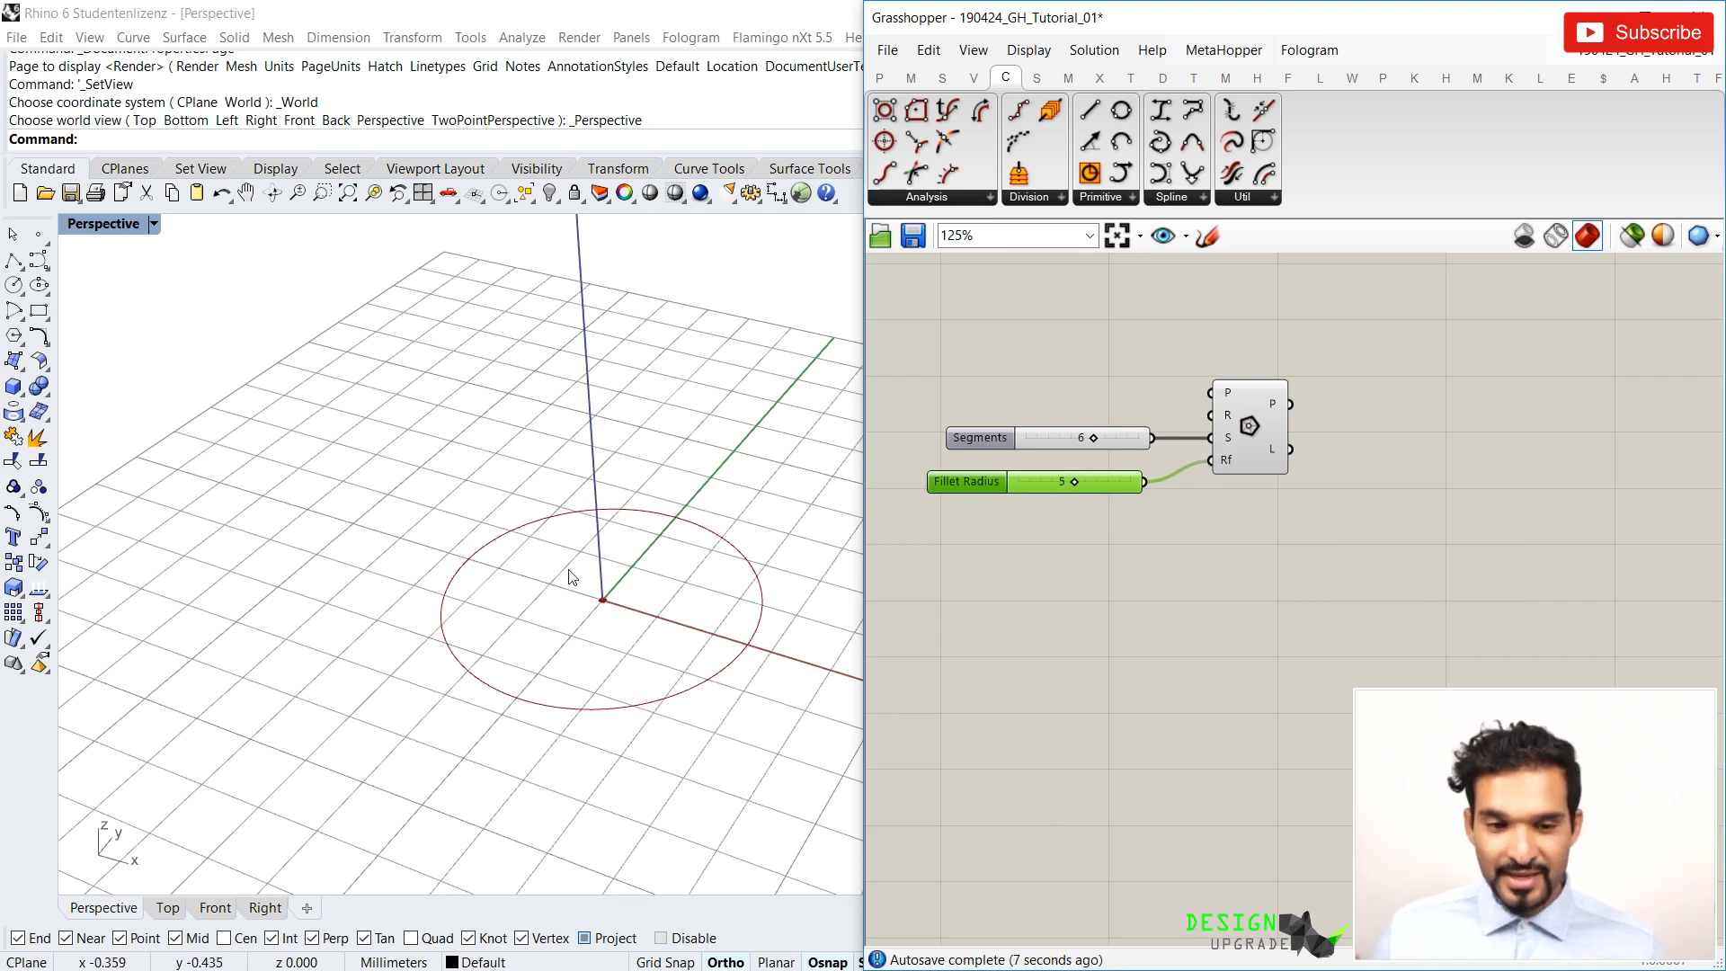
pyautogui.scroll(-2, 568, 461)
pyautogui.moveTo(567, 455); pyautogui.dragTo(603, 656, button='right')
pyautogui.scroll(5, 600, 653)
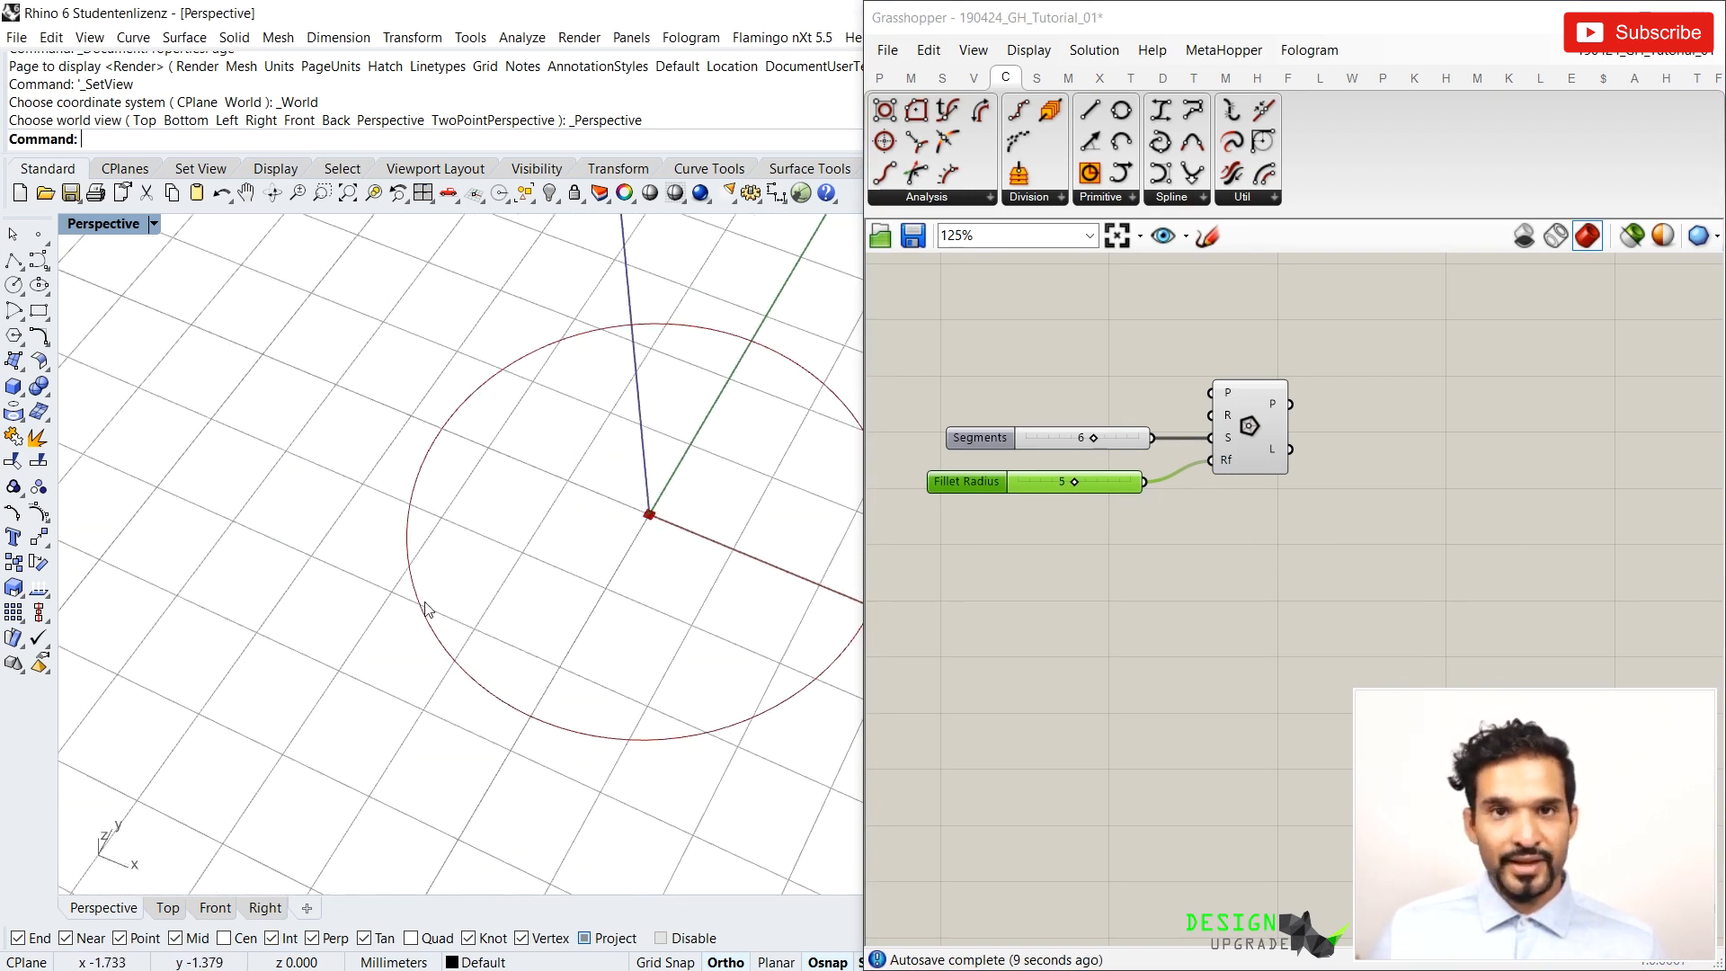
# Delete the Fillet Radius slider from the Polygon component's inputs
pyautogui.scroll(-5, 425, 611)
pyautogui.moveTo(1201, 569); pyautogui.dragTo(1054, 469)
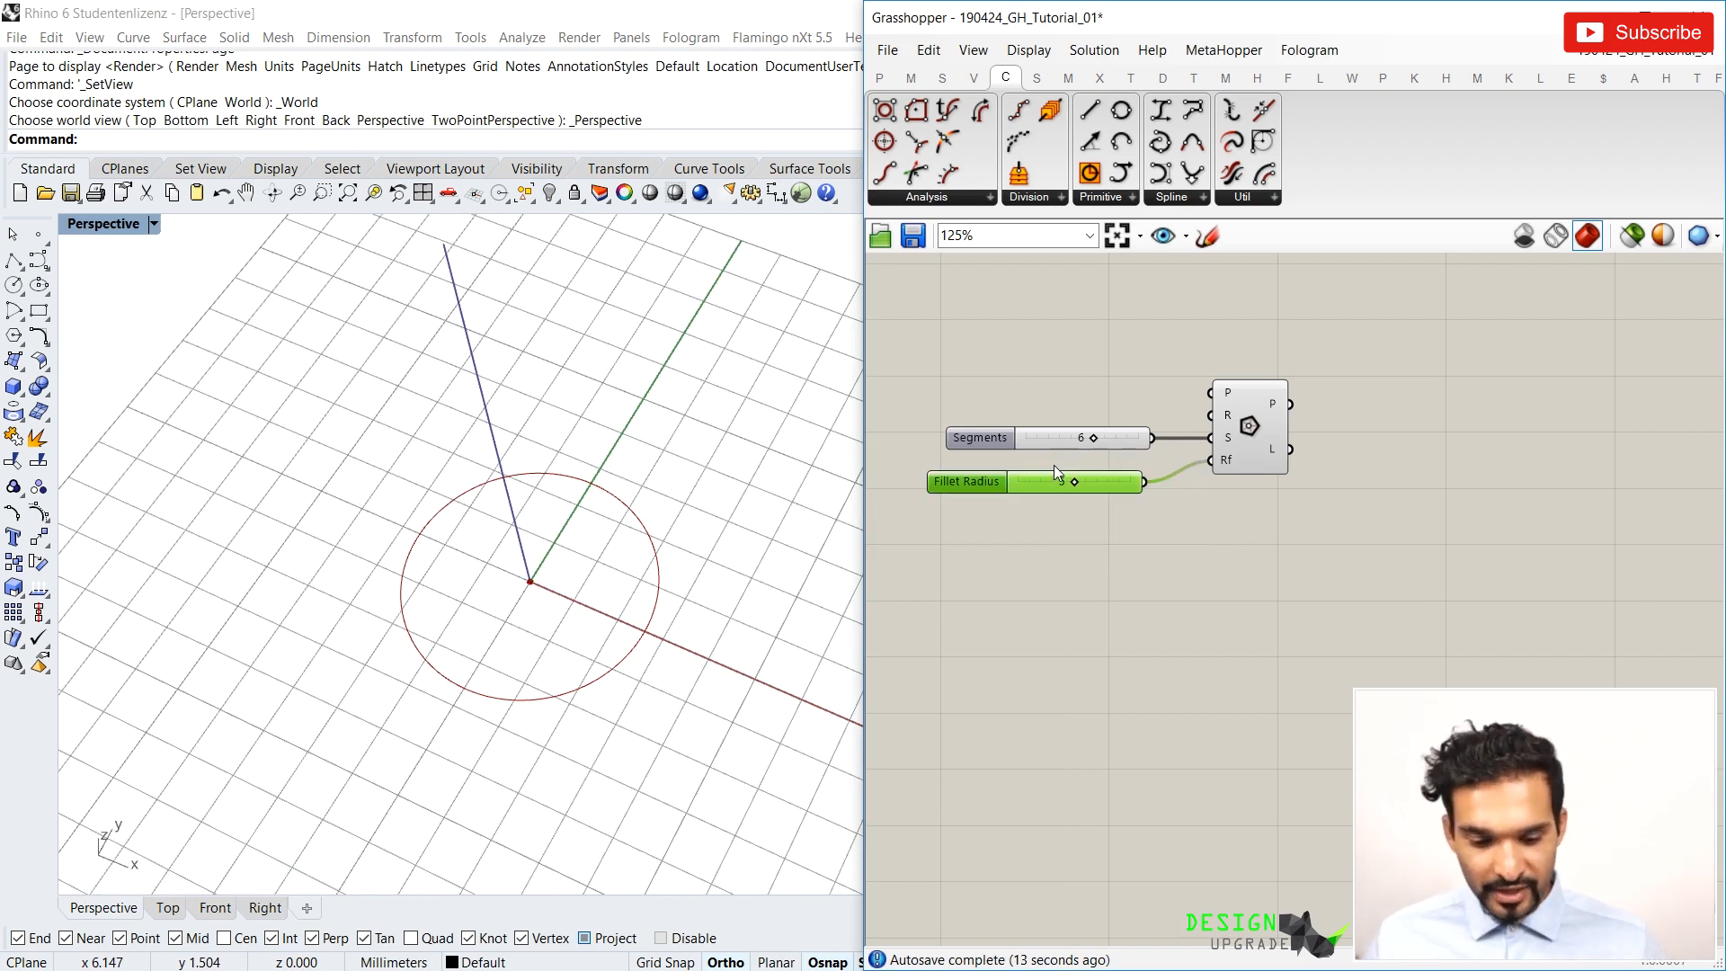
pyautogui.press('Delete')
pyautogui.scroll(-2, 1054, 471)
pyautogui.moveTo(1064, 545); pyautogui.dragTo(1070, 559, button='right')
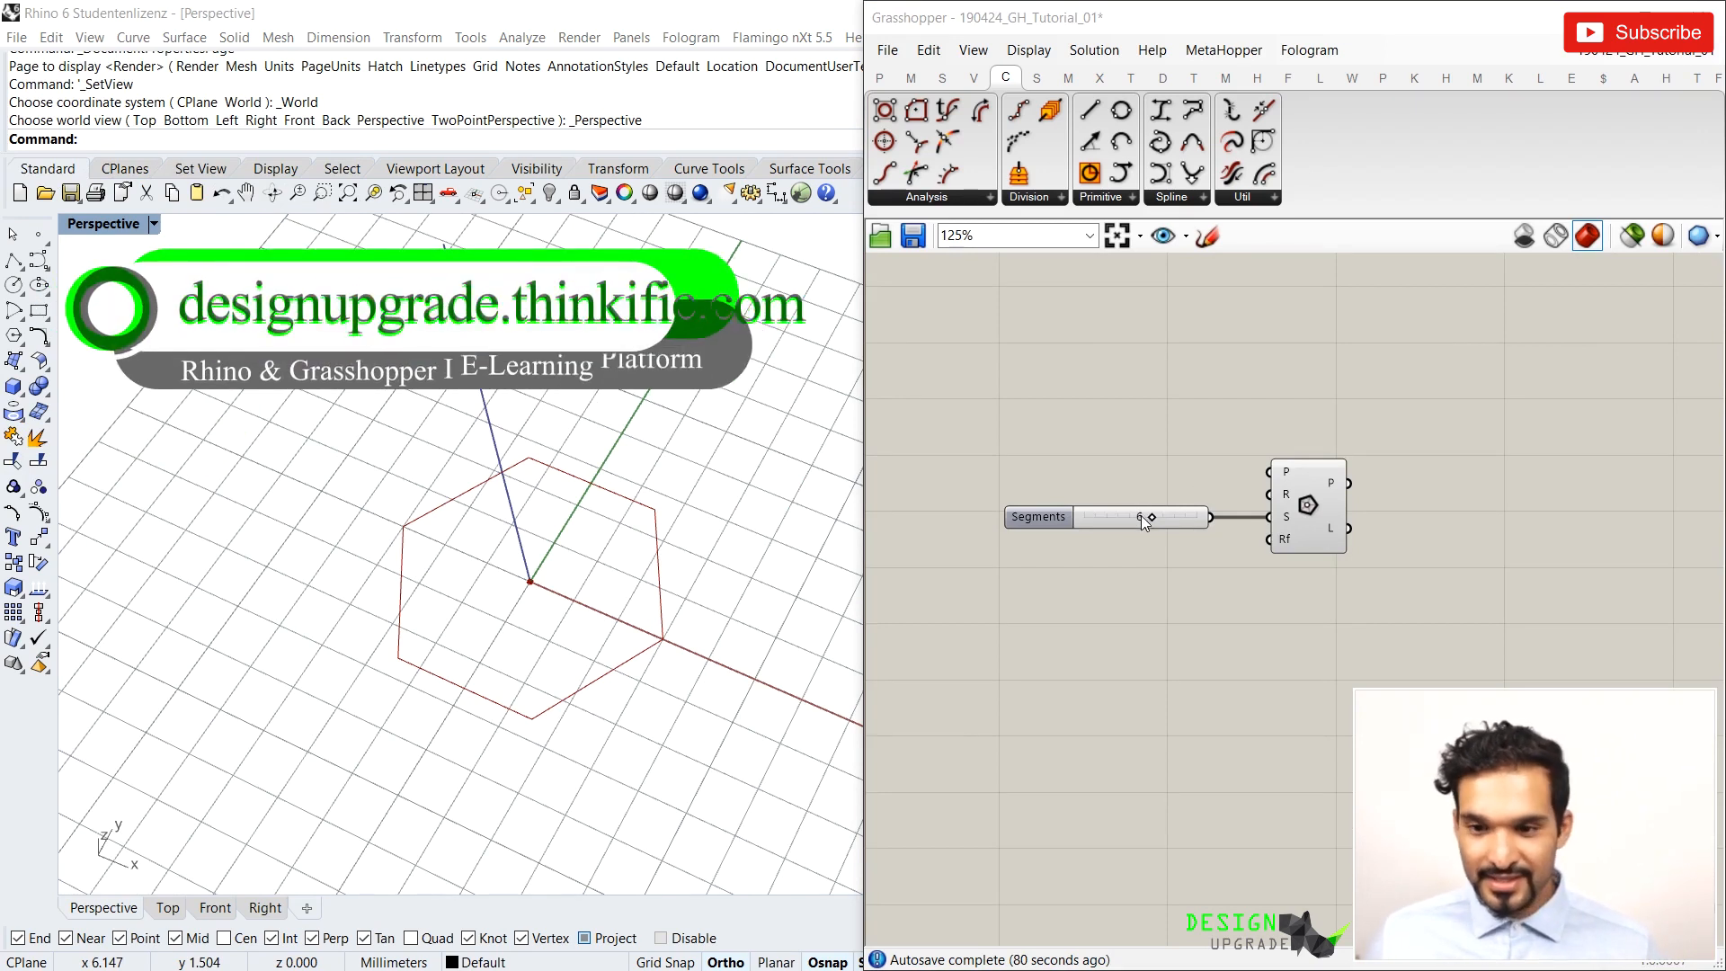
# Delete the Segments slider so only the Polygon component remains on the canvas
pyautogui.scroll(-3, 1073, 604)
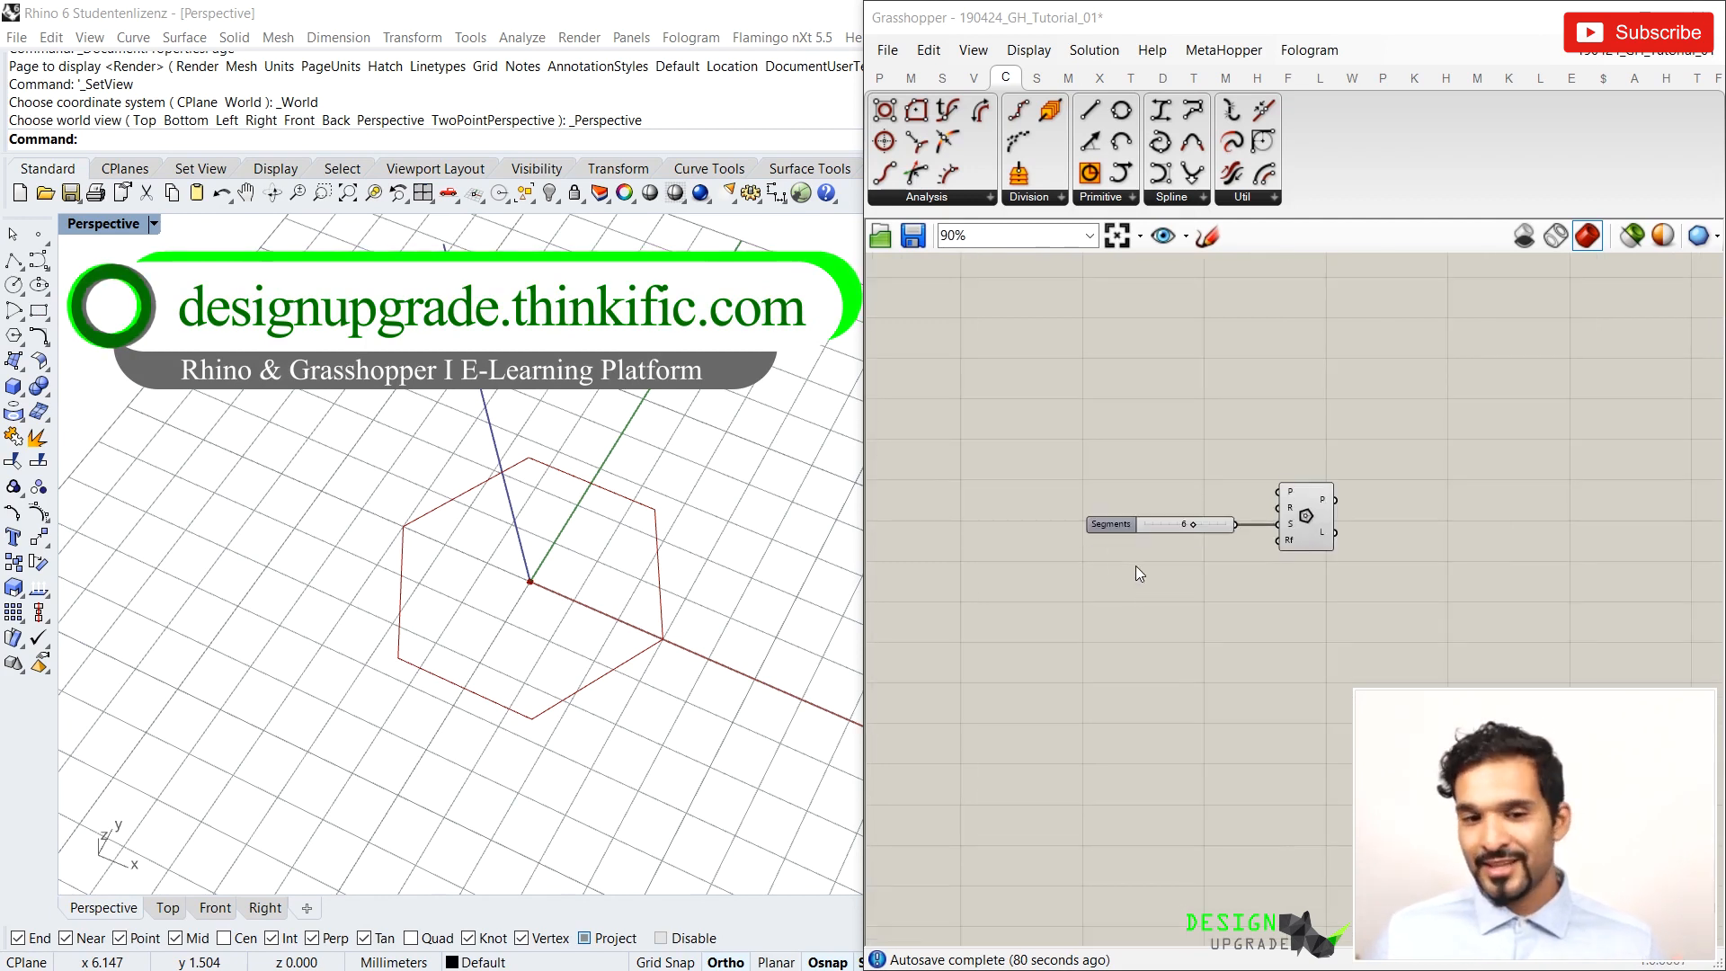
pyautogui.moveTo(1138, 575); pyautogui.dragTo(1108, 498)
pyautogui.scroll(-3, 1131, 526)
pyautogui.scroll(3, 1118, 520)
pyautogui.press('Delete')
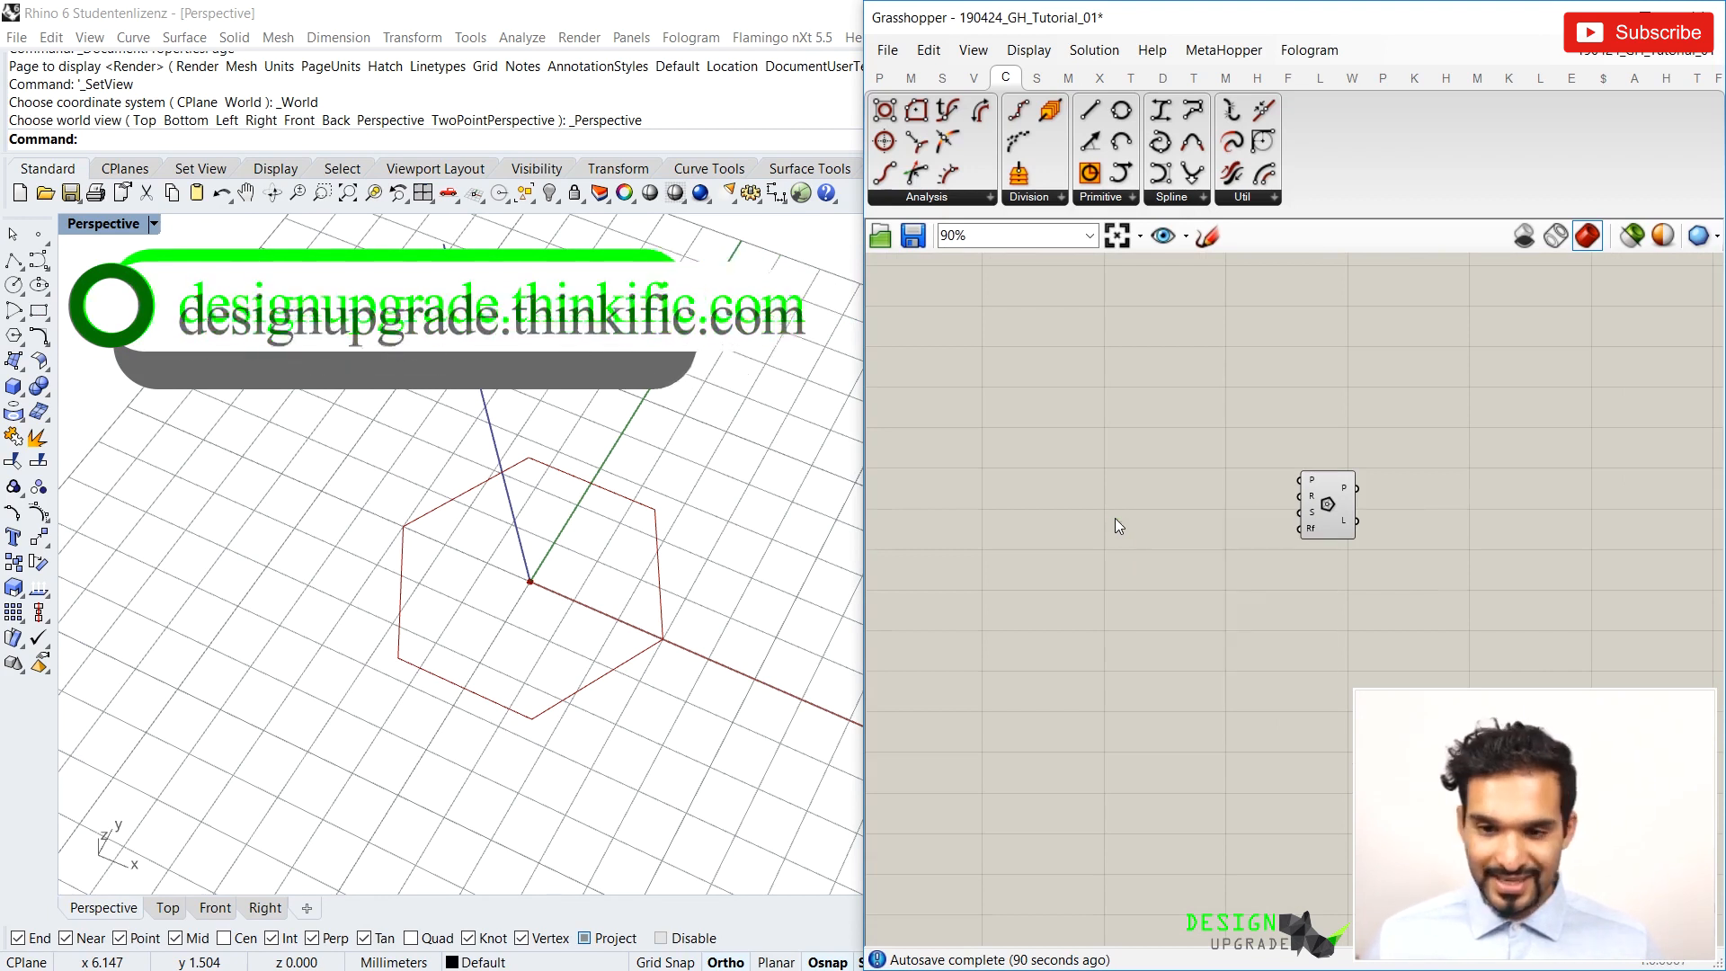
# Add a number slider with initial value 300, connect it to the Polygon's Radius input and align it with that input
pyautogui.doubleClick(1114, 517)
pyautogui.write('30')
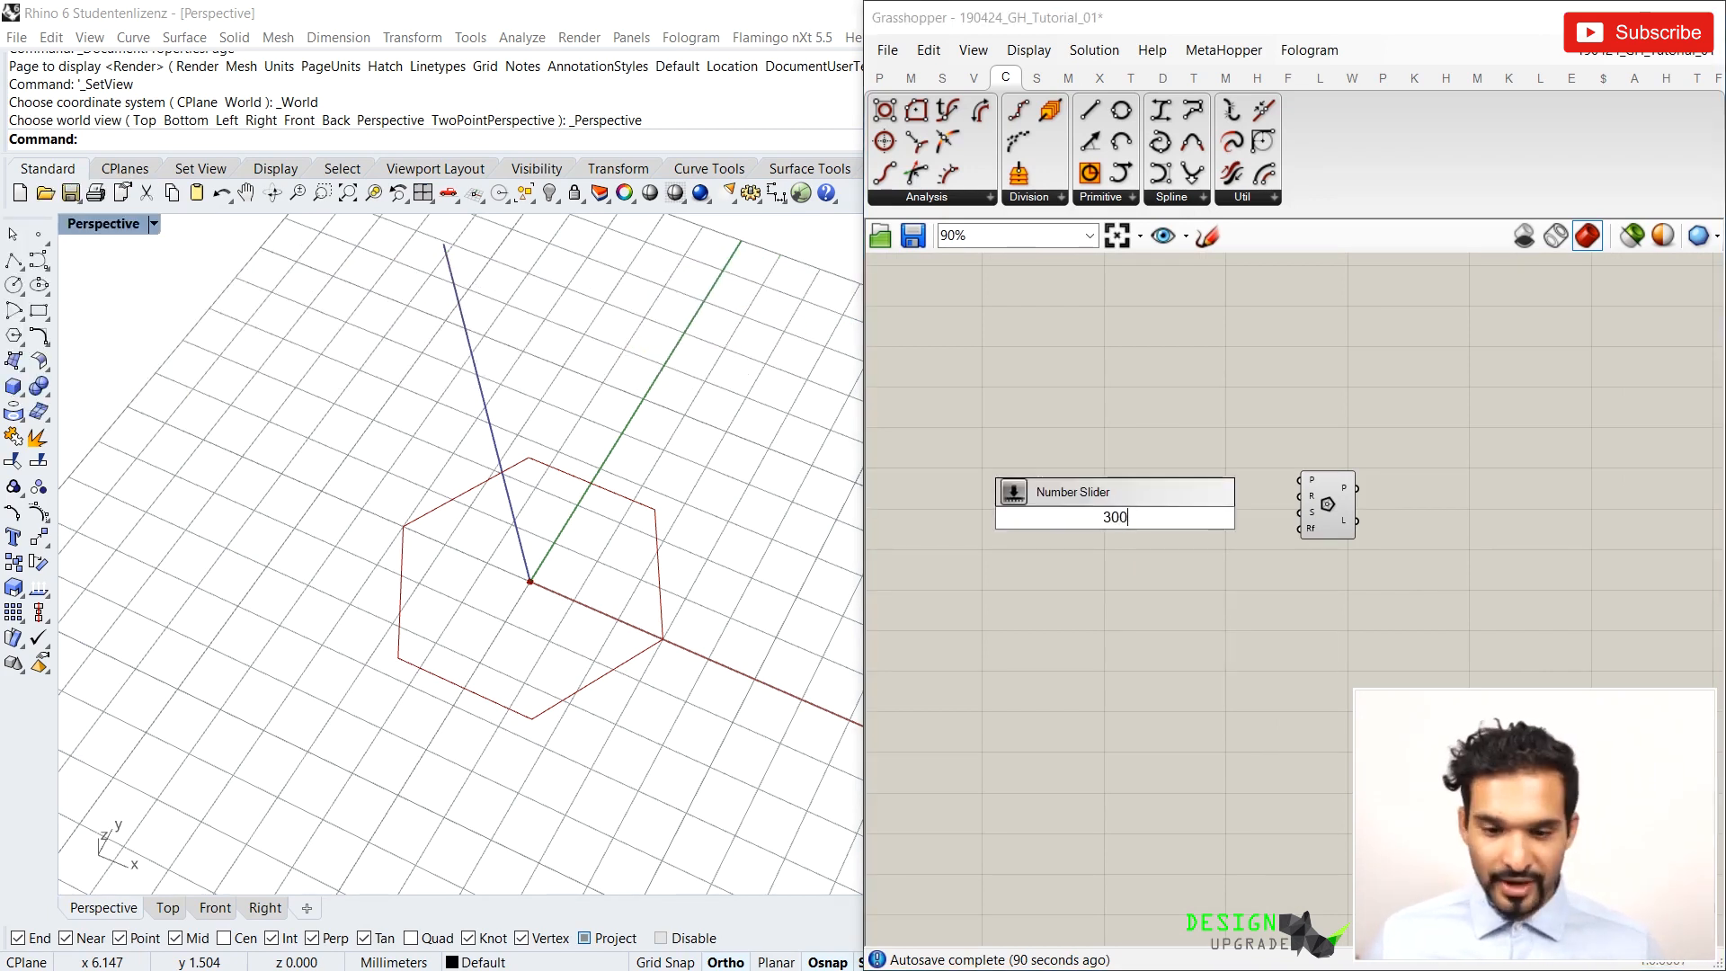
pyautogui.write('0')
pyautogui.press('Return')
pyautogui.moveTo(1184, 516); pyautogui.dragTo(1298, 512)
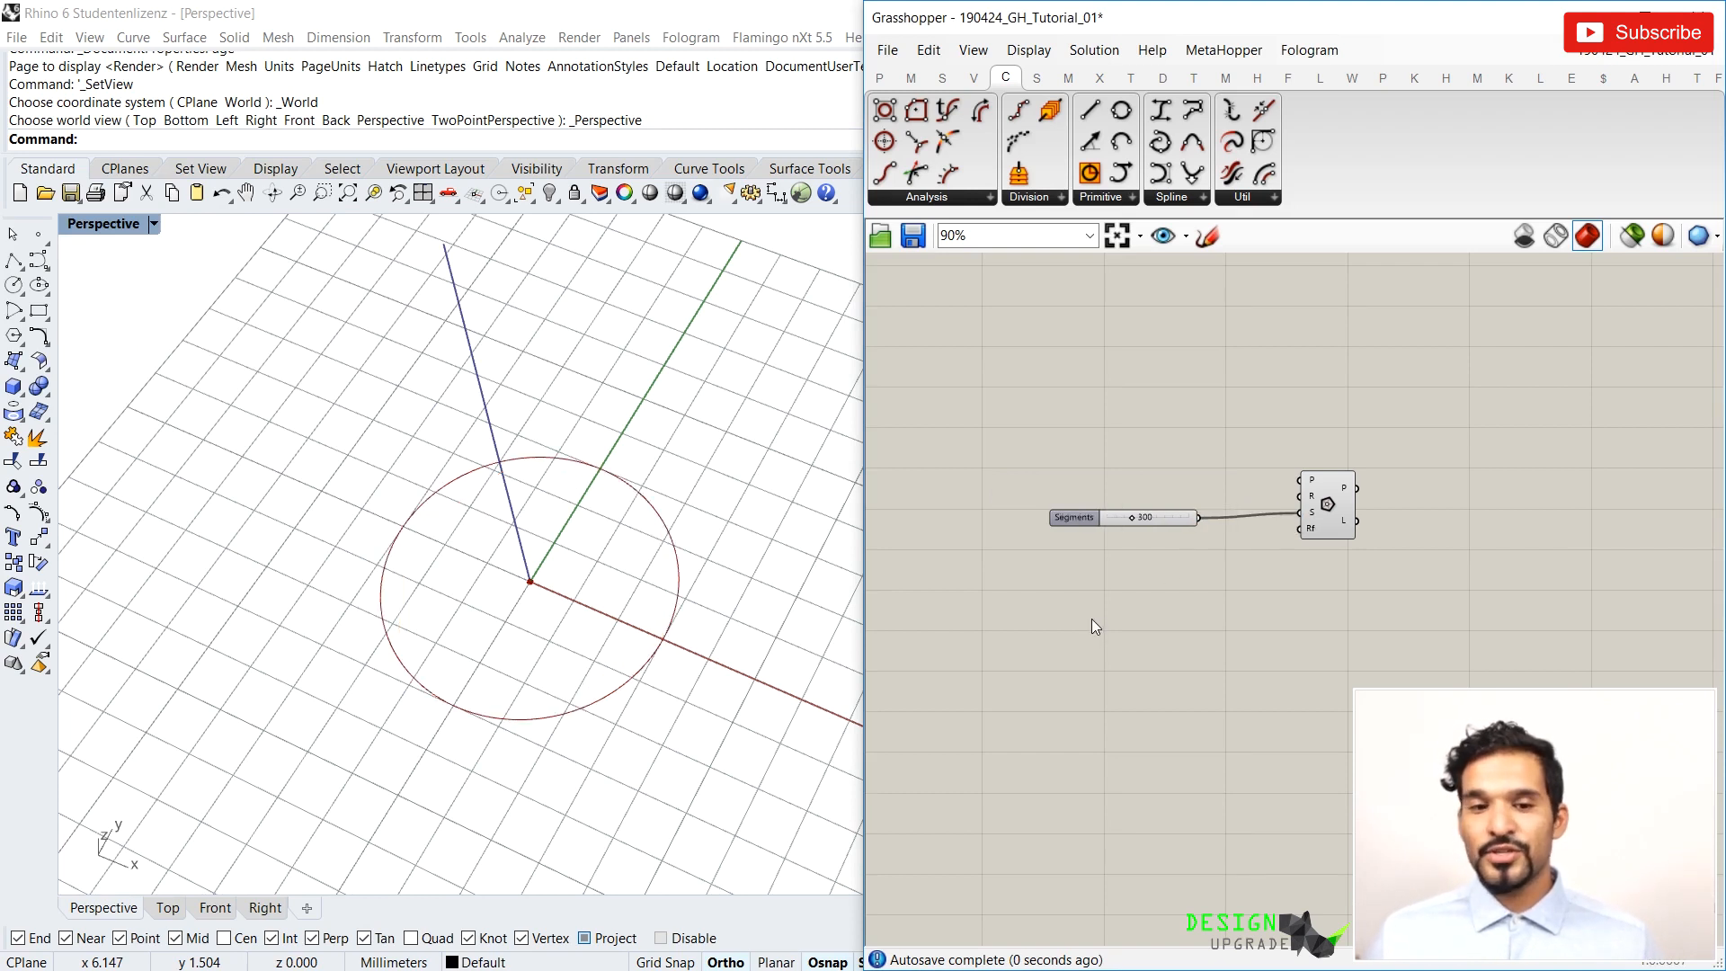
pyautogui.keyDown('ctrl'); pyautogui.moveTo(1201, 520); pyautogui.dragTo(1312, 500); pyautogui.keyUp('ctrl')
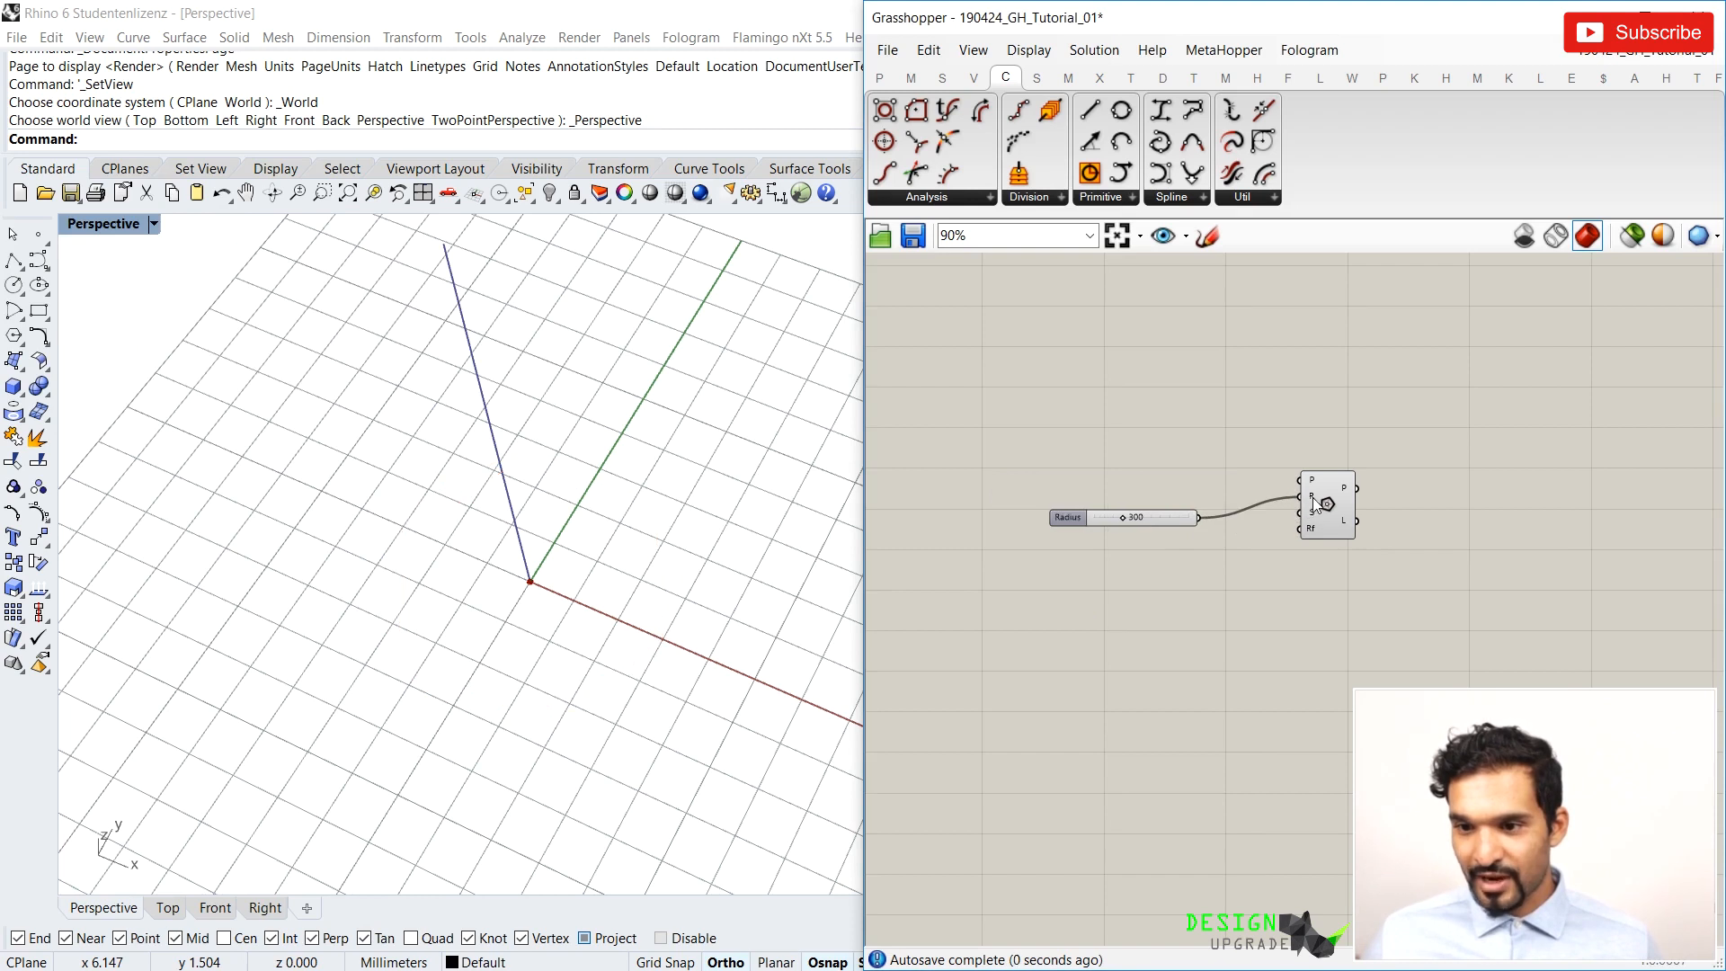
pyautogui.moveTo(1173, 520); pyautogui.dragTo(1215, 496)
pyautogui.scroll(-8, 522, 590)
pyautogui.scroll(-14, 522, 589)
pyautogui.moveTo(532, 564); pyautogui.dragTo(539, 523, button='right')
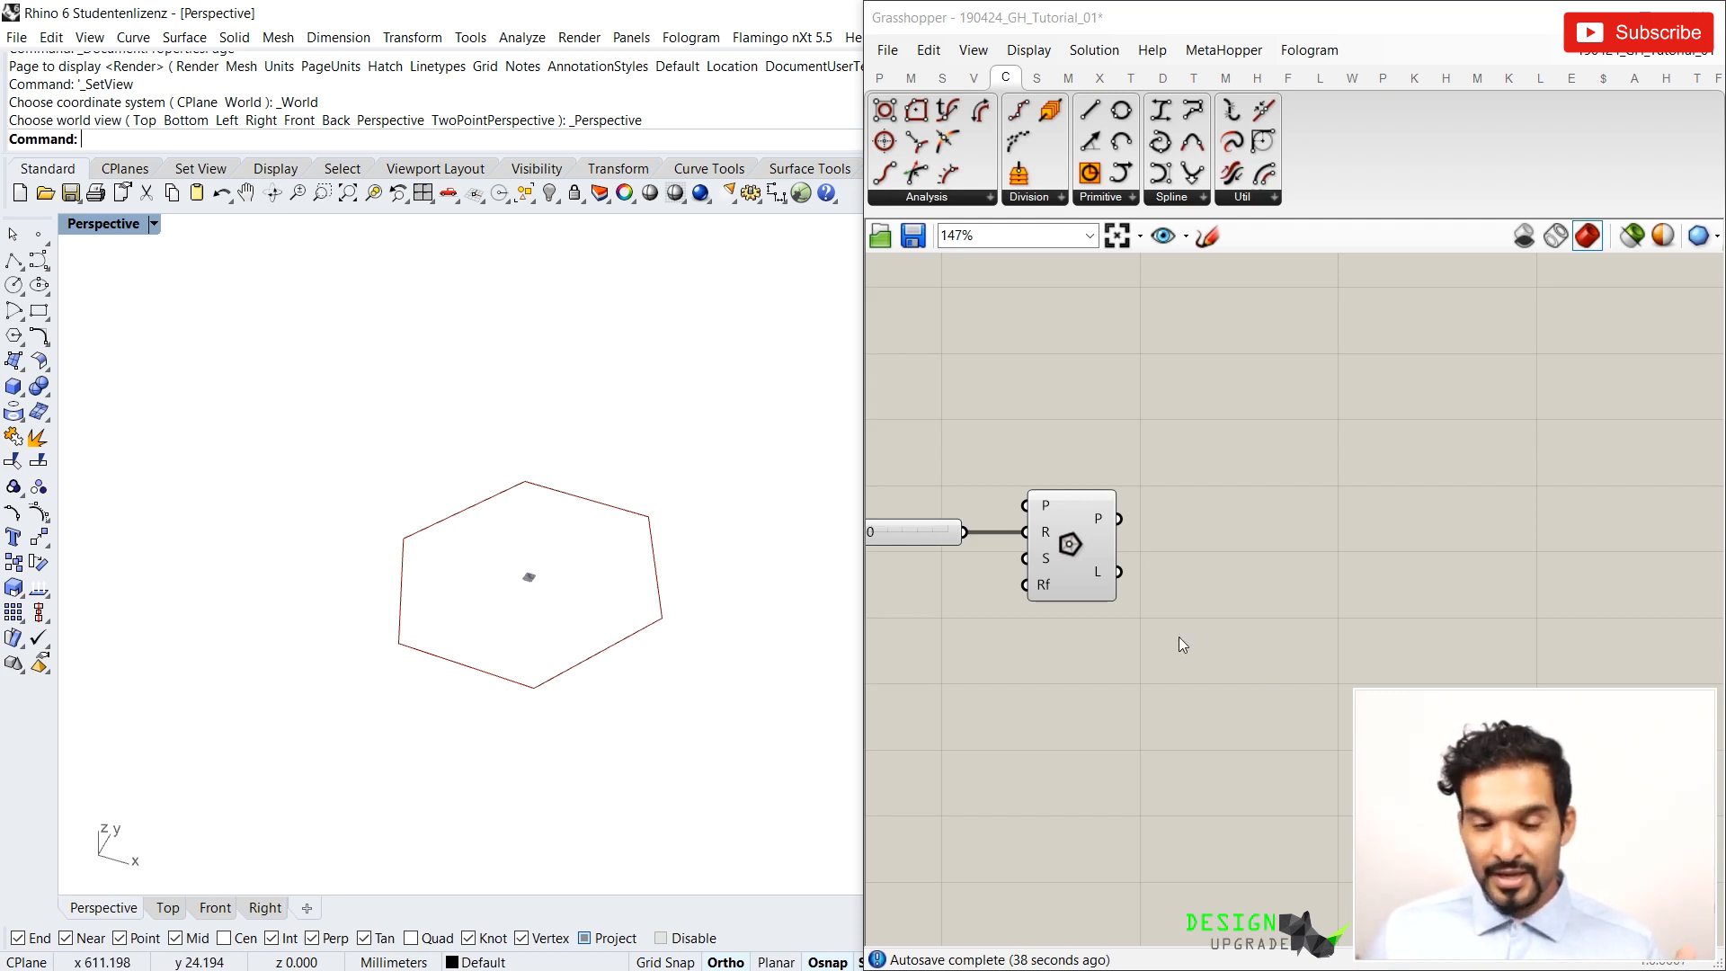
# Add an Explode component, connect the Polygon output to its curve input and align it beside the Polygon
pyautogui.click(1129, 570)
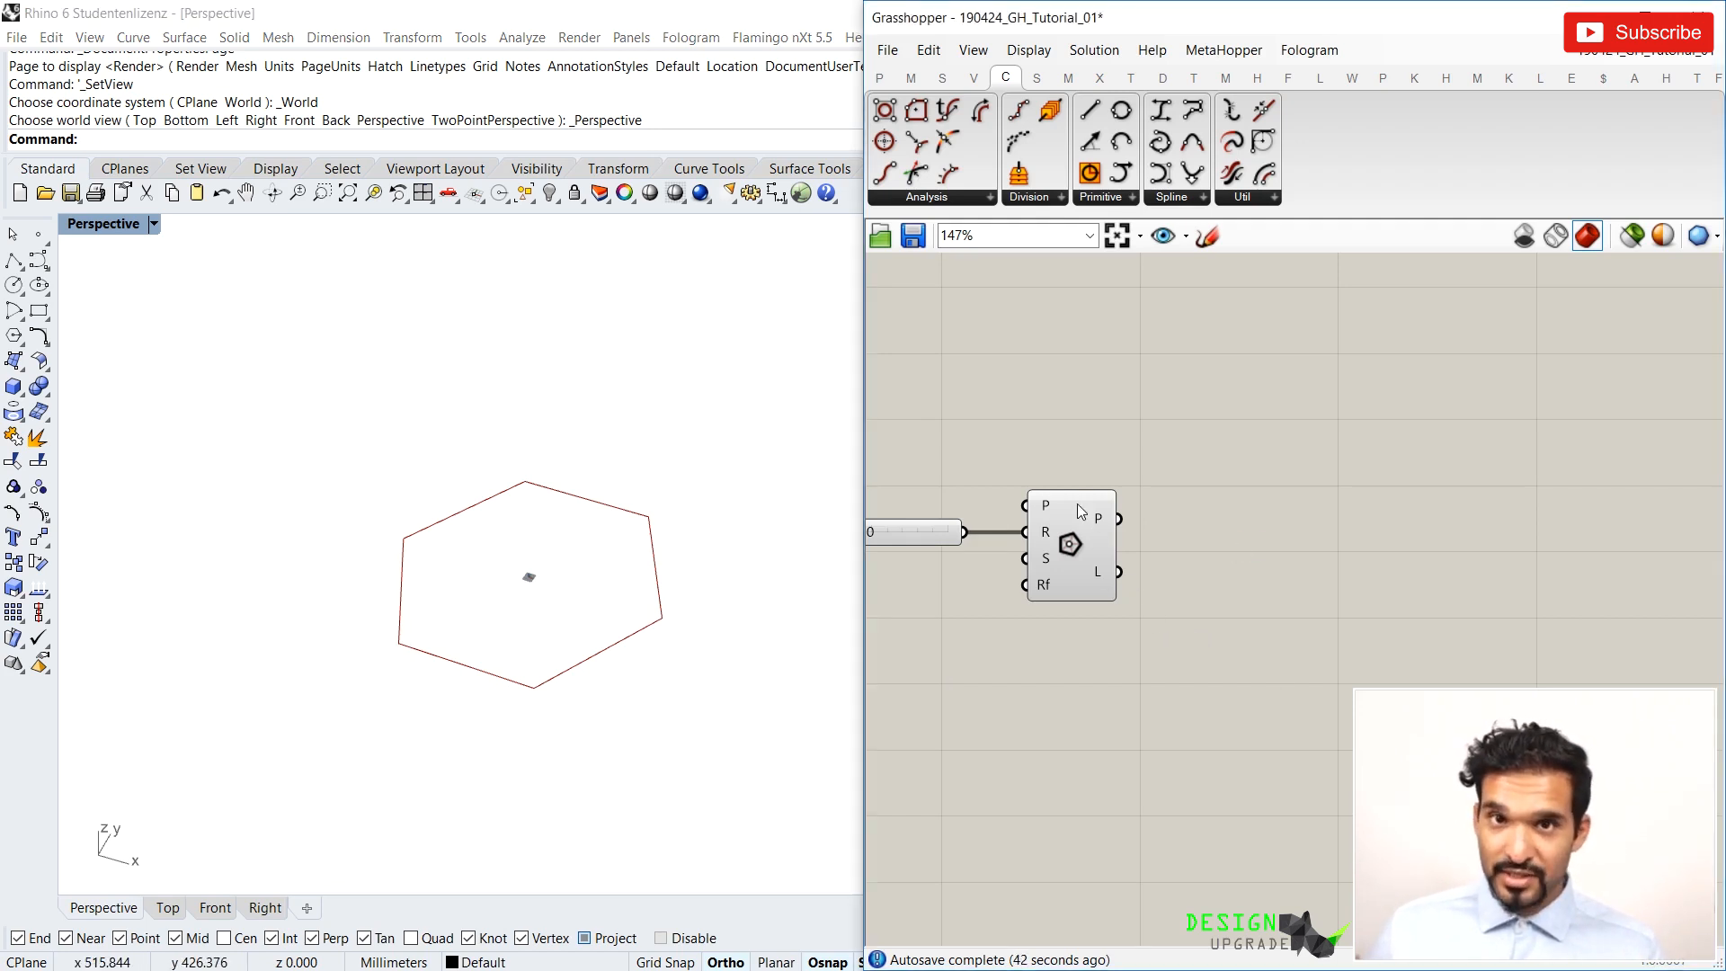
pyautogui.moveTo(1099, 527)
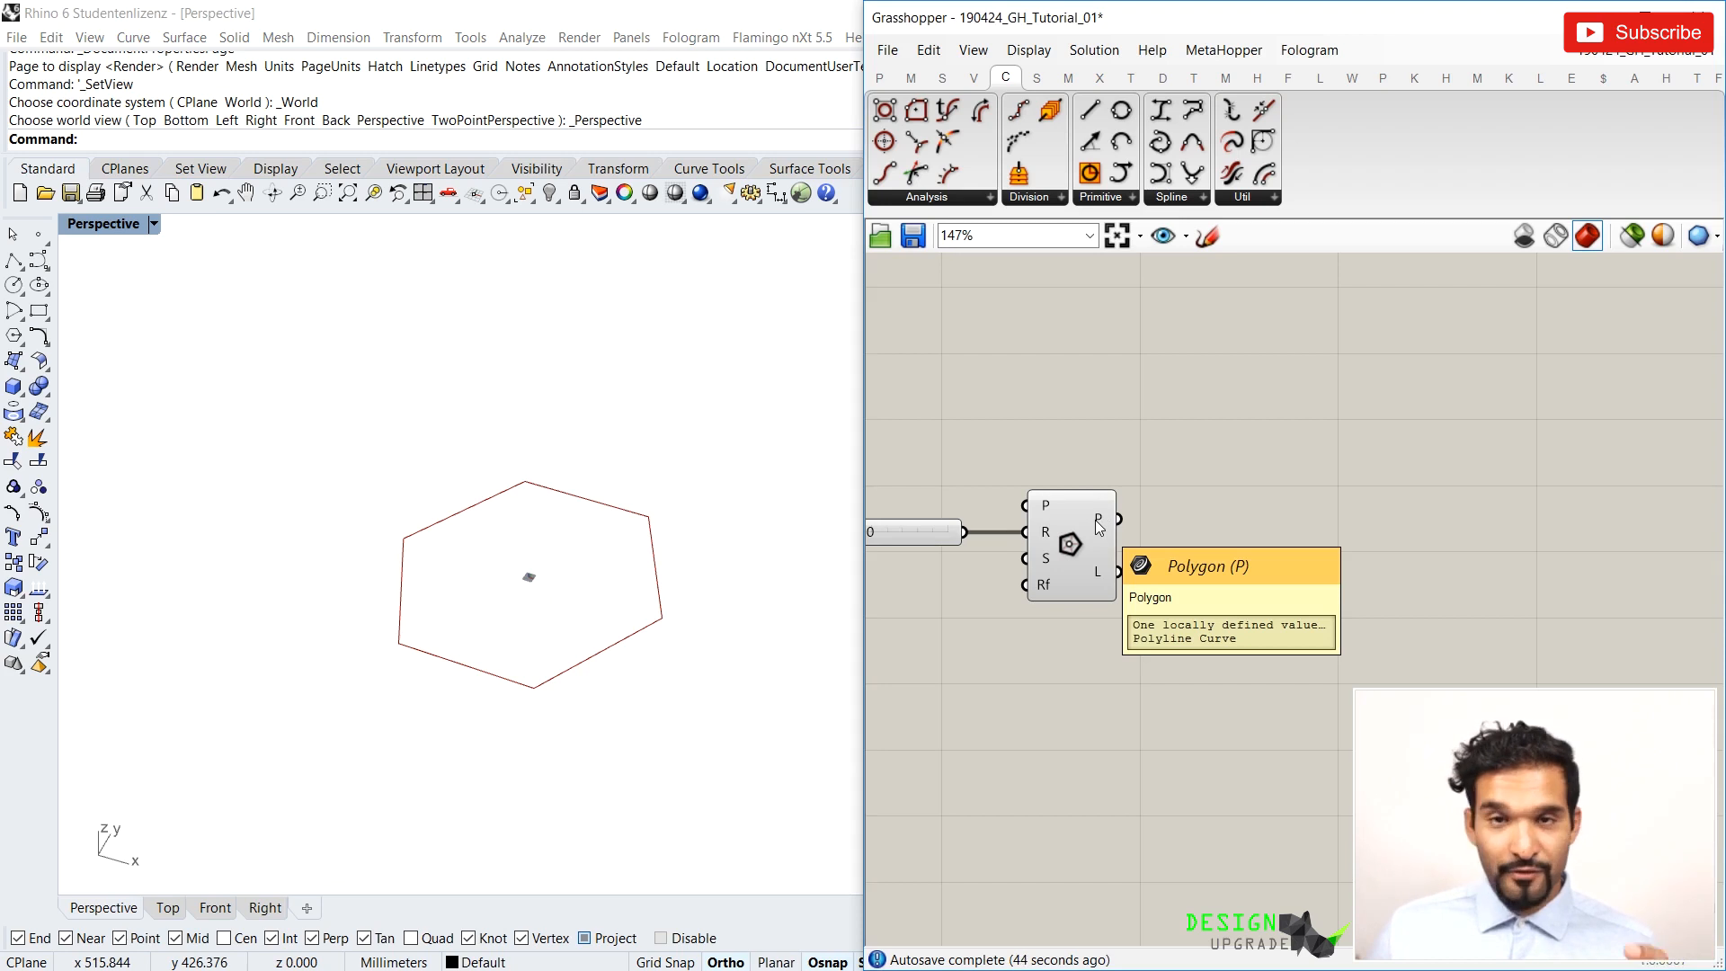
pyautogui.doubleClick(1167, 523)
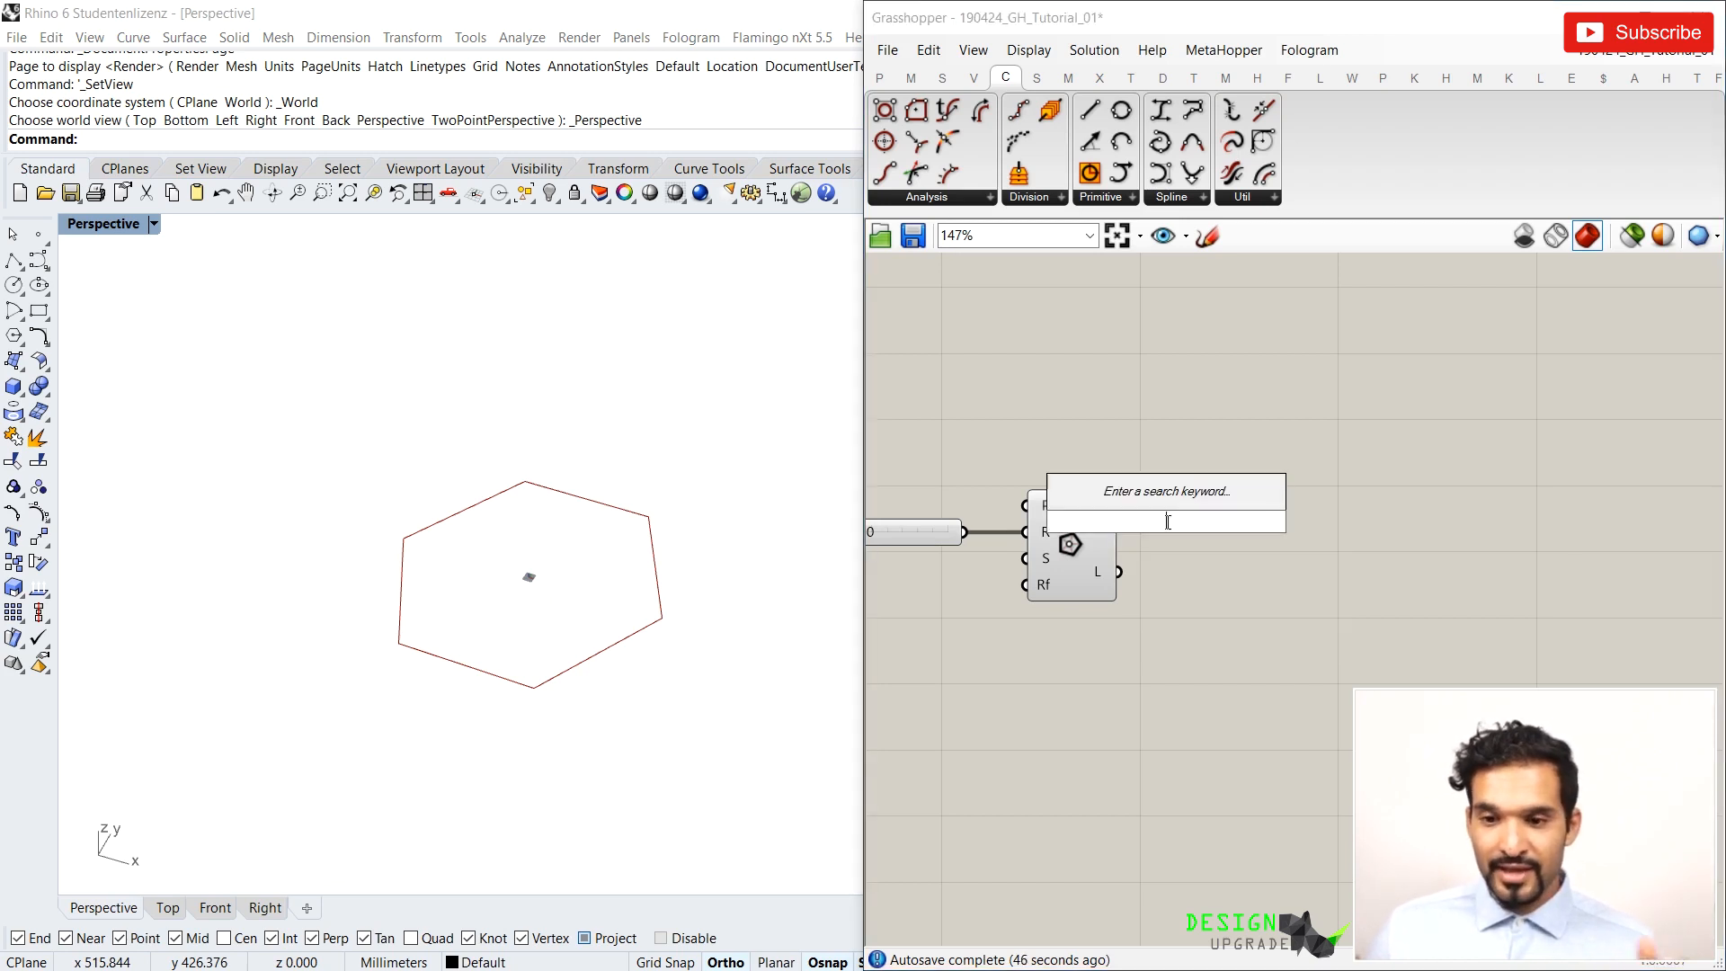
pyautogui.write('explo')
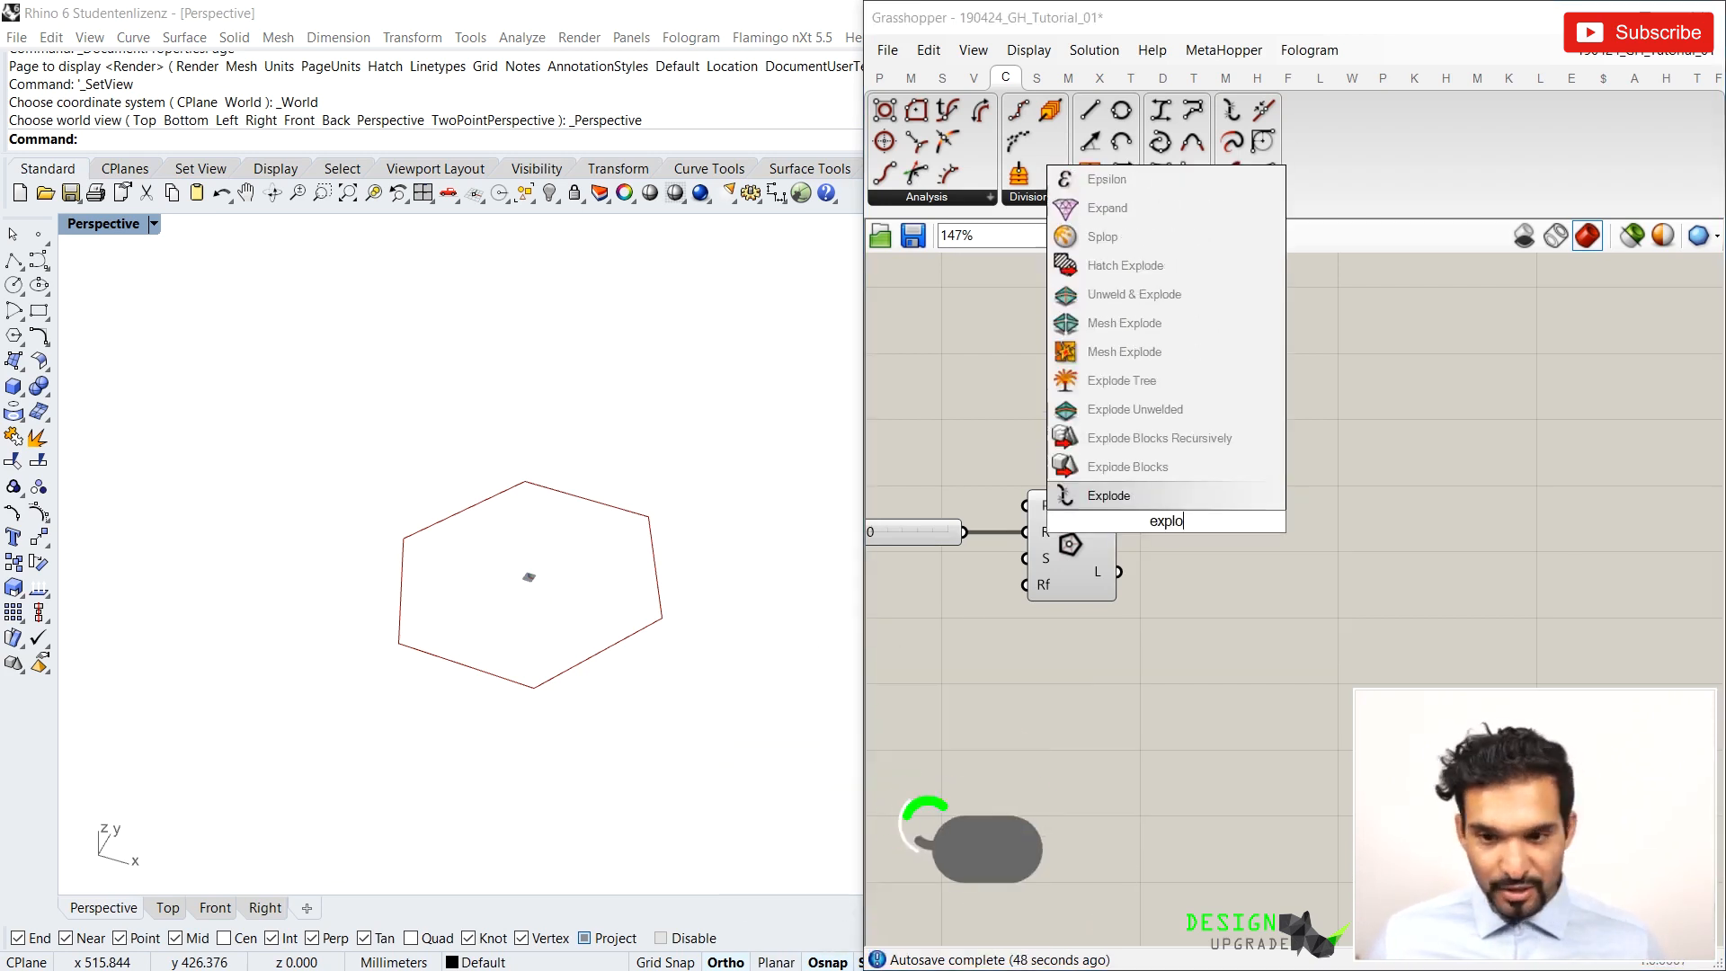
pyautogui.click(1109, 495)
pyautogui.moveTo(1153, 510); pyautogui.dragTo(1235, 506)
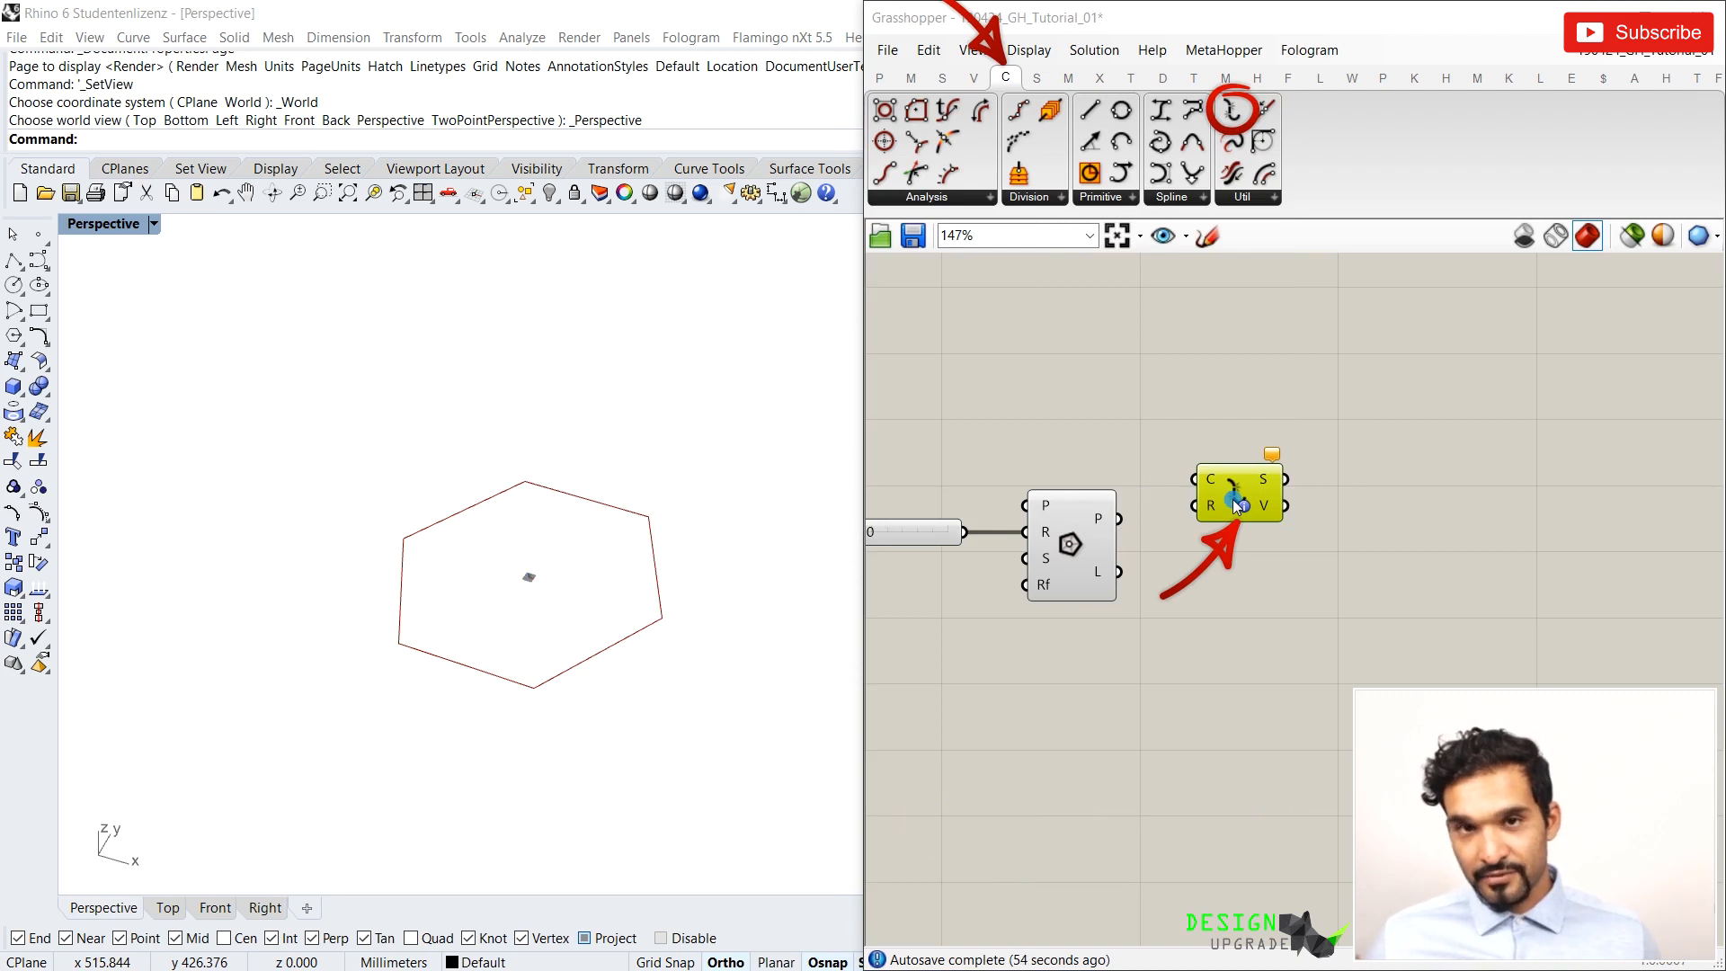
pyautogui.moveTo(1194, 479); pyautogui.dragTo(1122, 535)
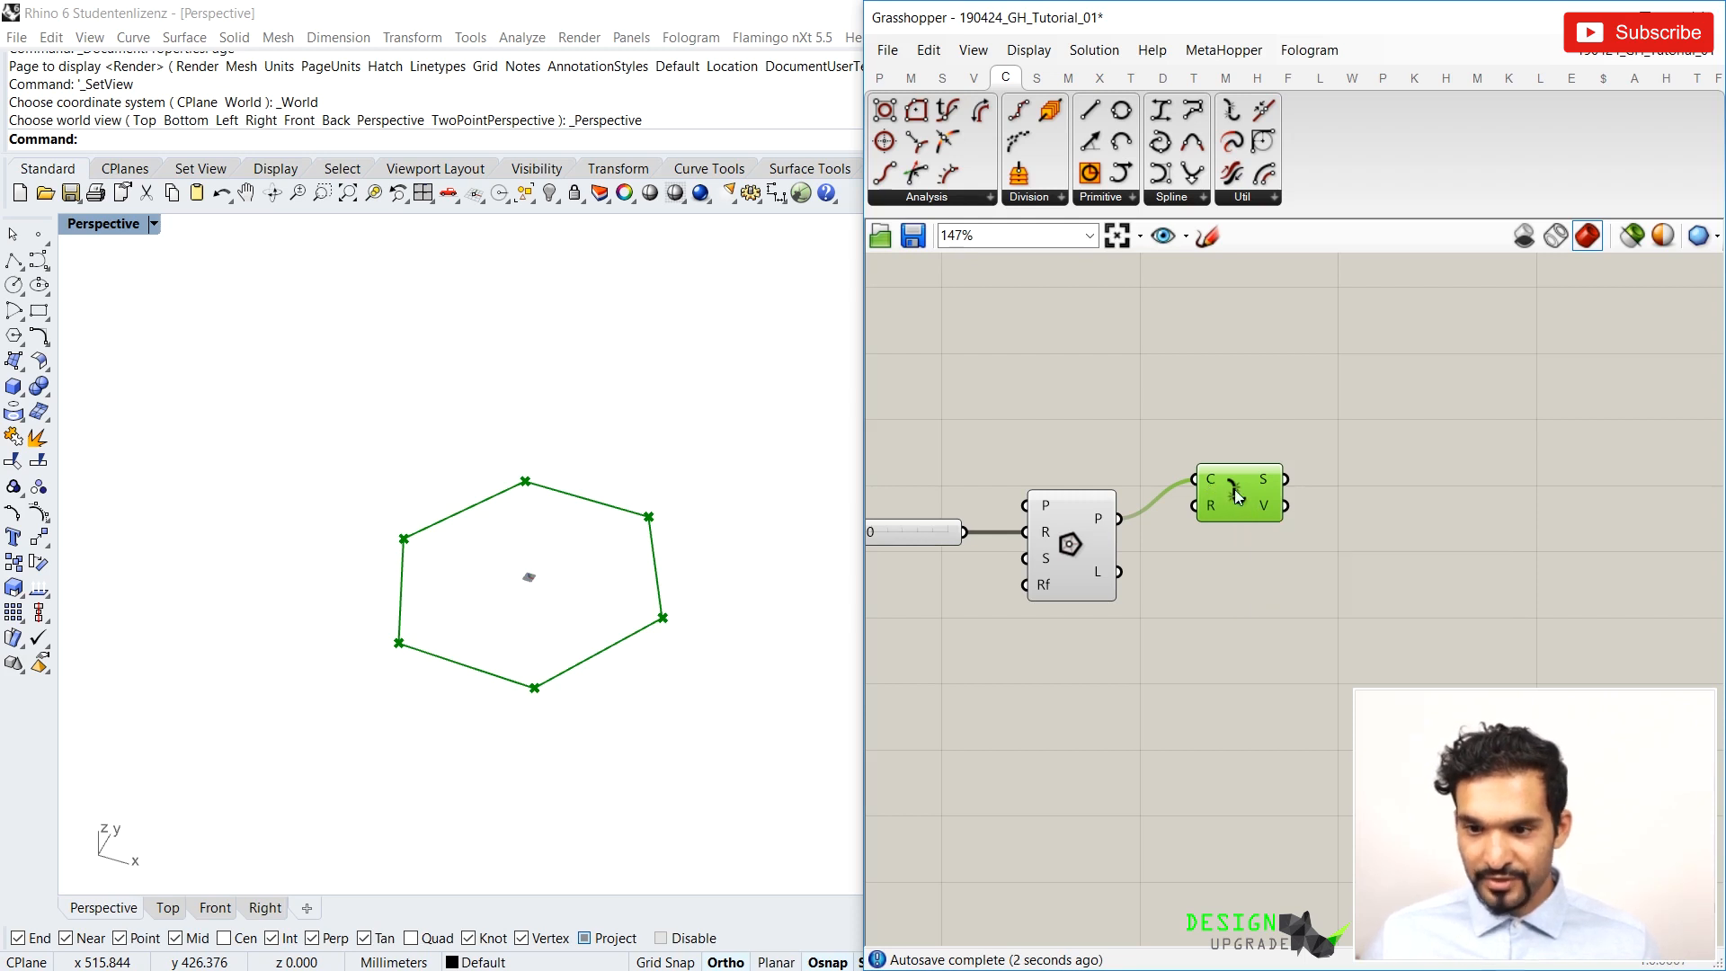
pyautogui.moveTo(1234, 493); pyautogui.dragTo(1200, 532)
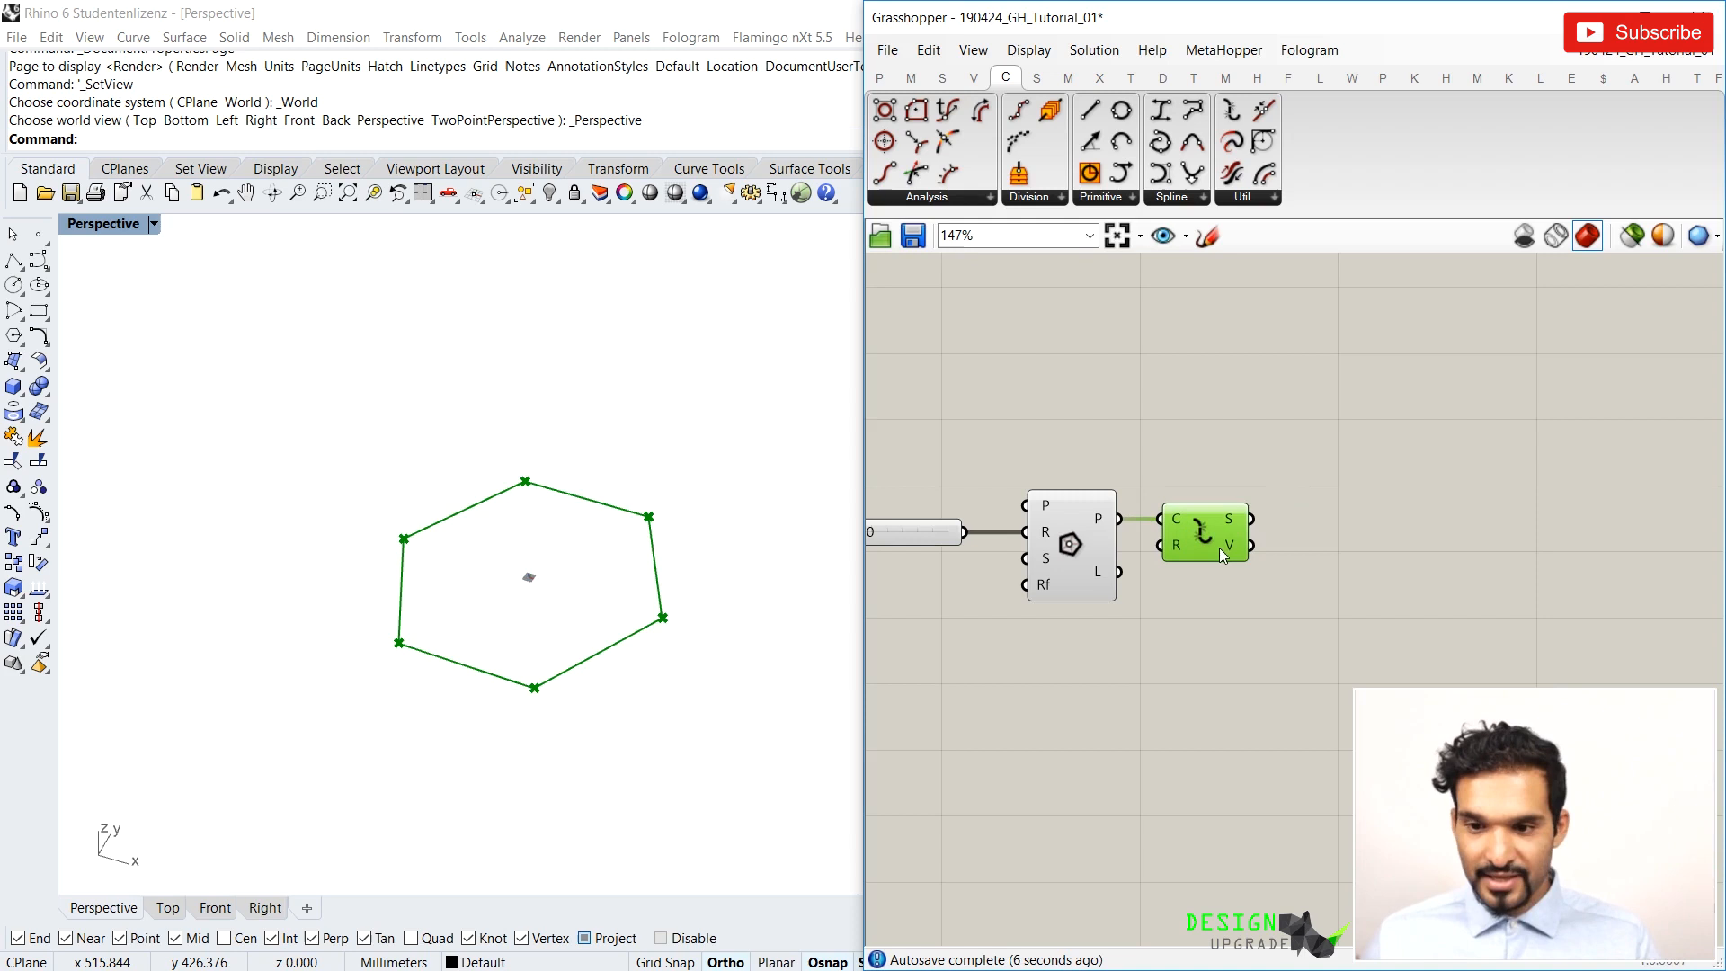
pyautogui.moveTo(1231, 554)
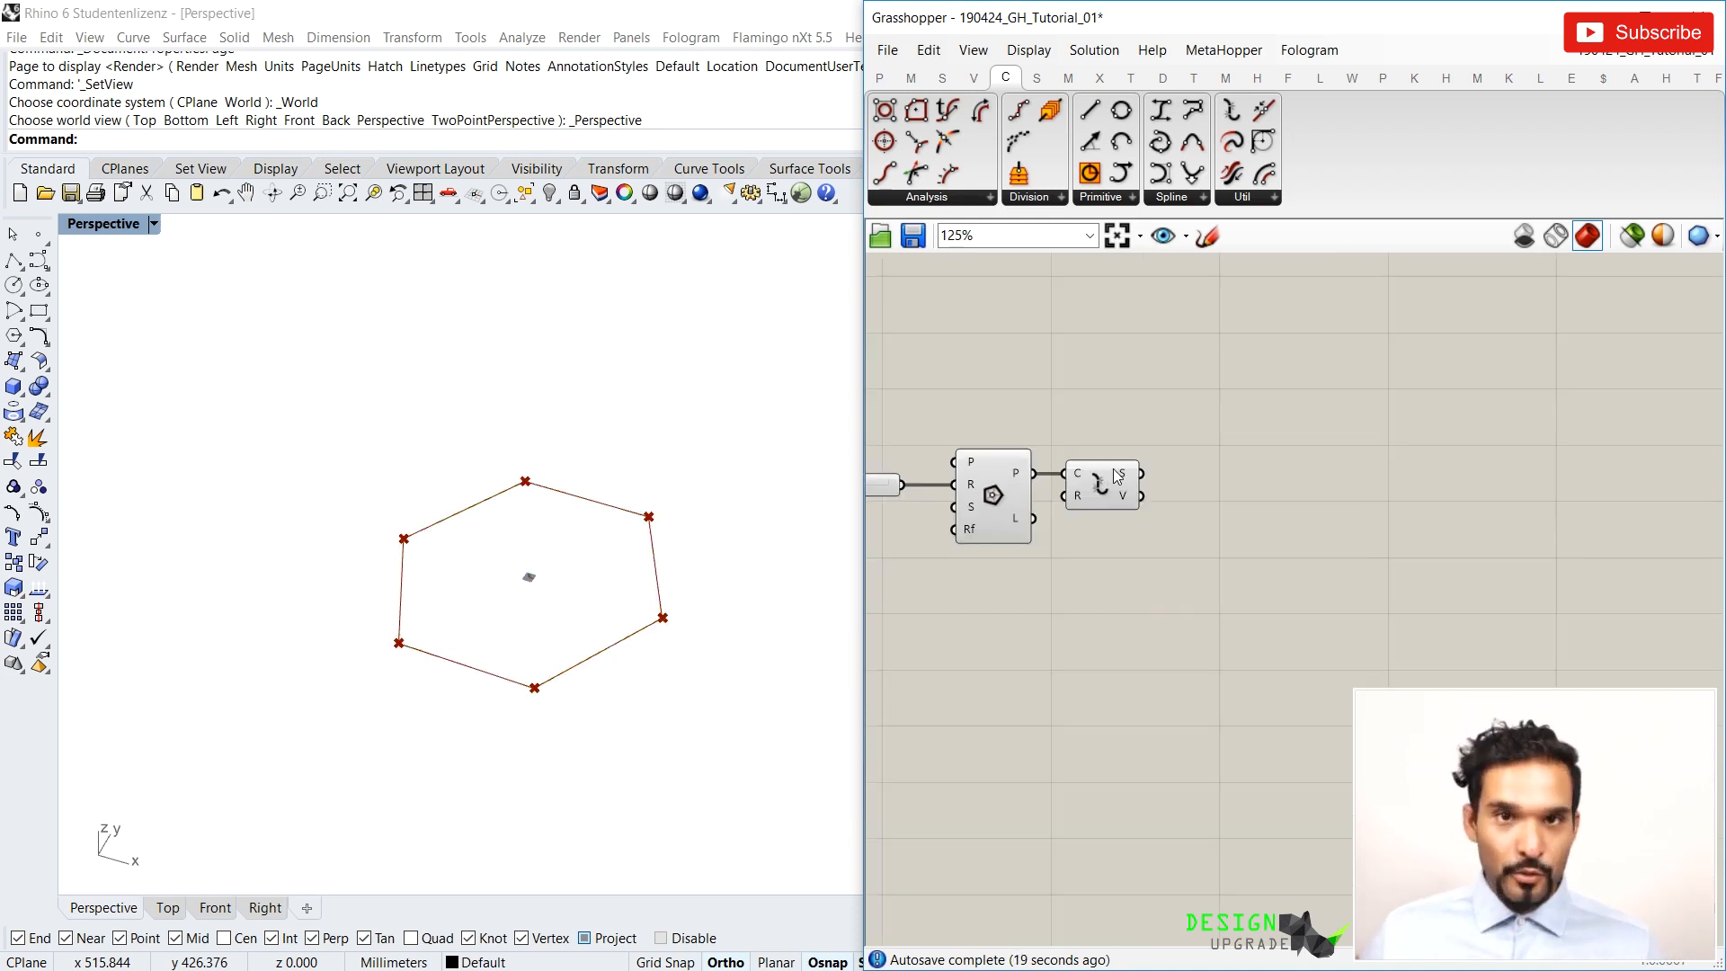
# Add a List Item component and connect Explode's Segments output to its list input
pyautogui.moveTo(1122, 484)
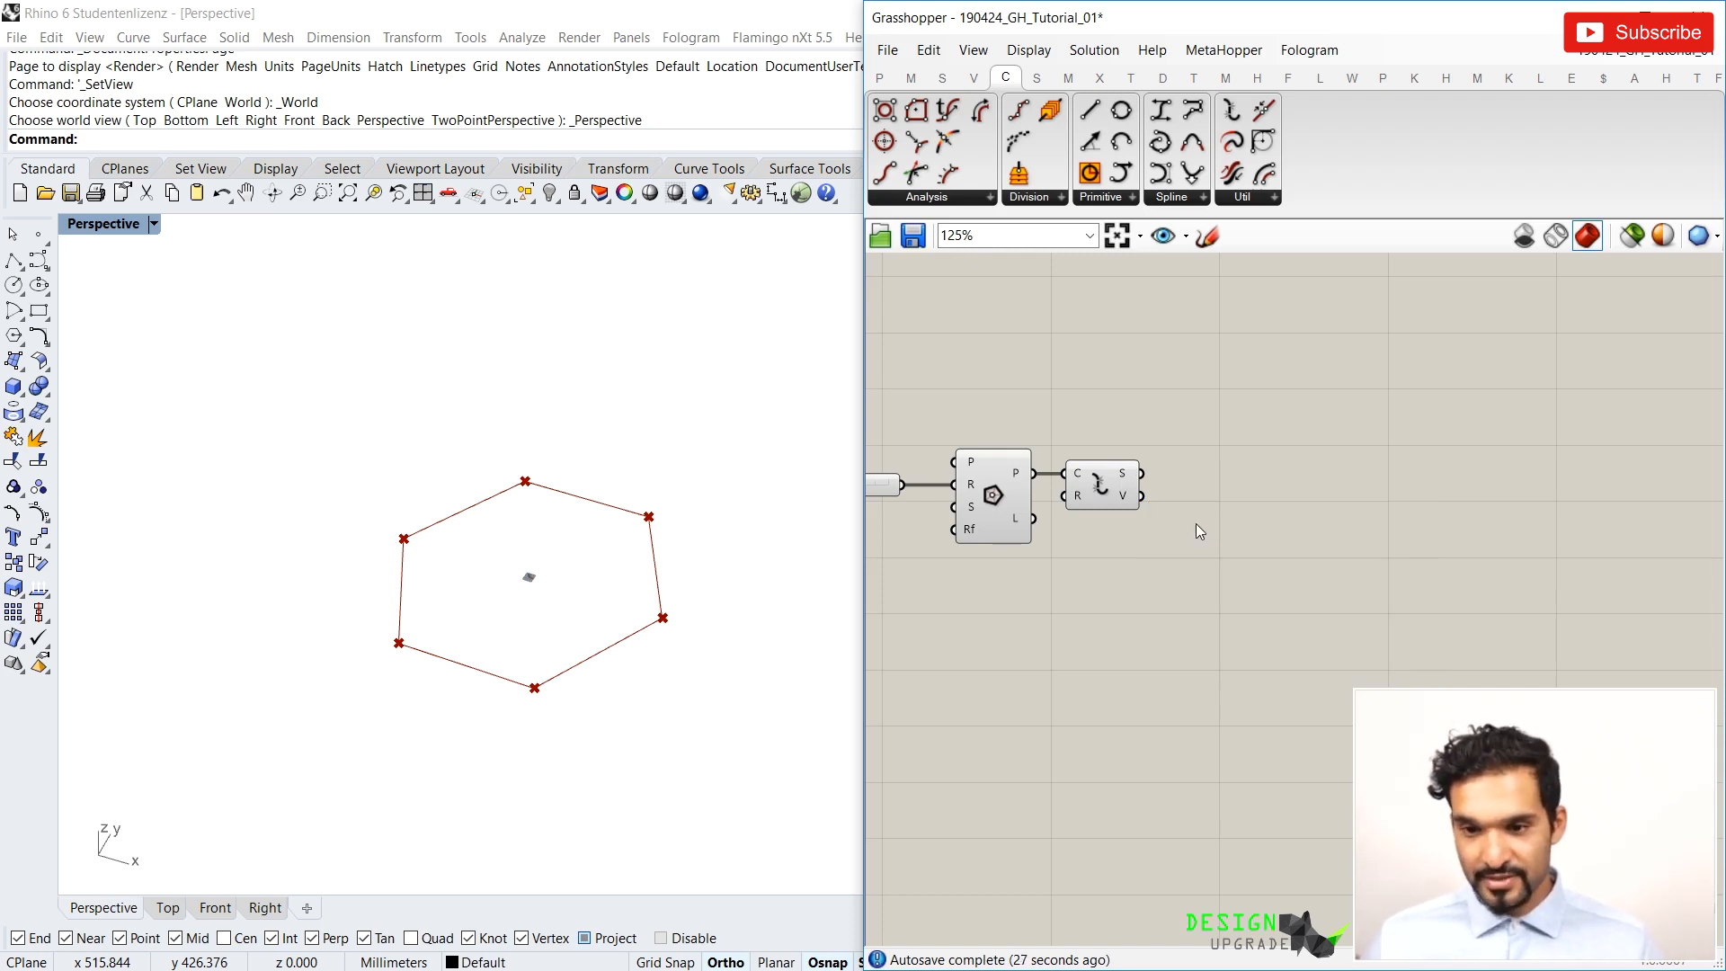
pyautogui.doubleClick(1200, 520)
pyautogui.write('listitem')
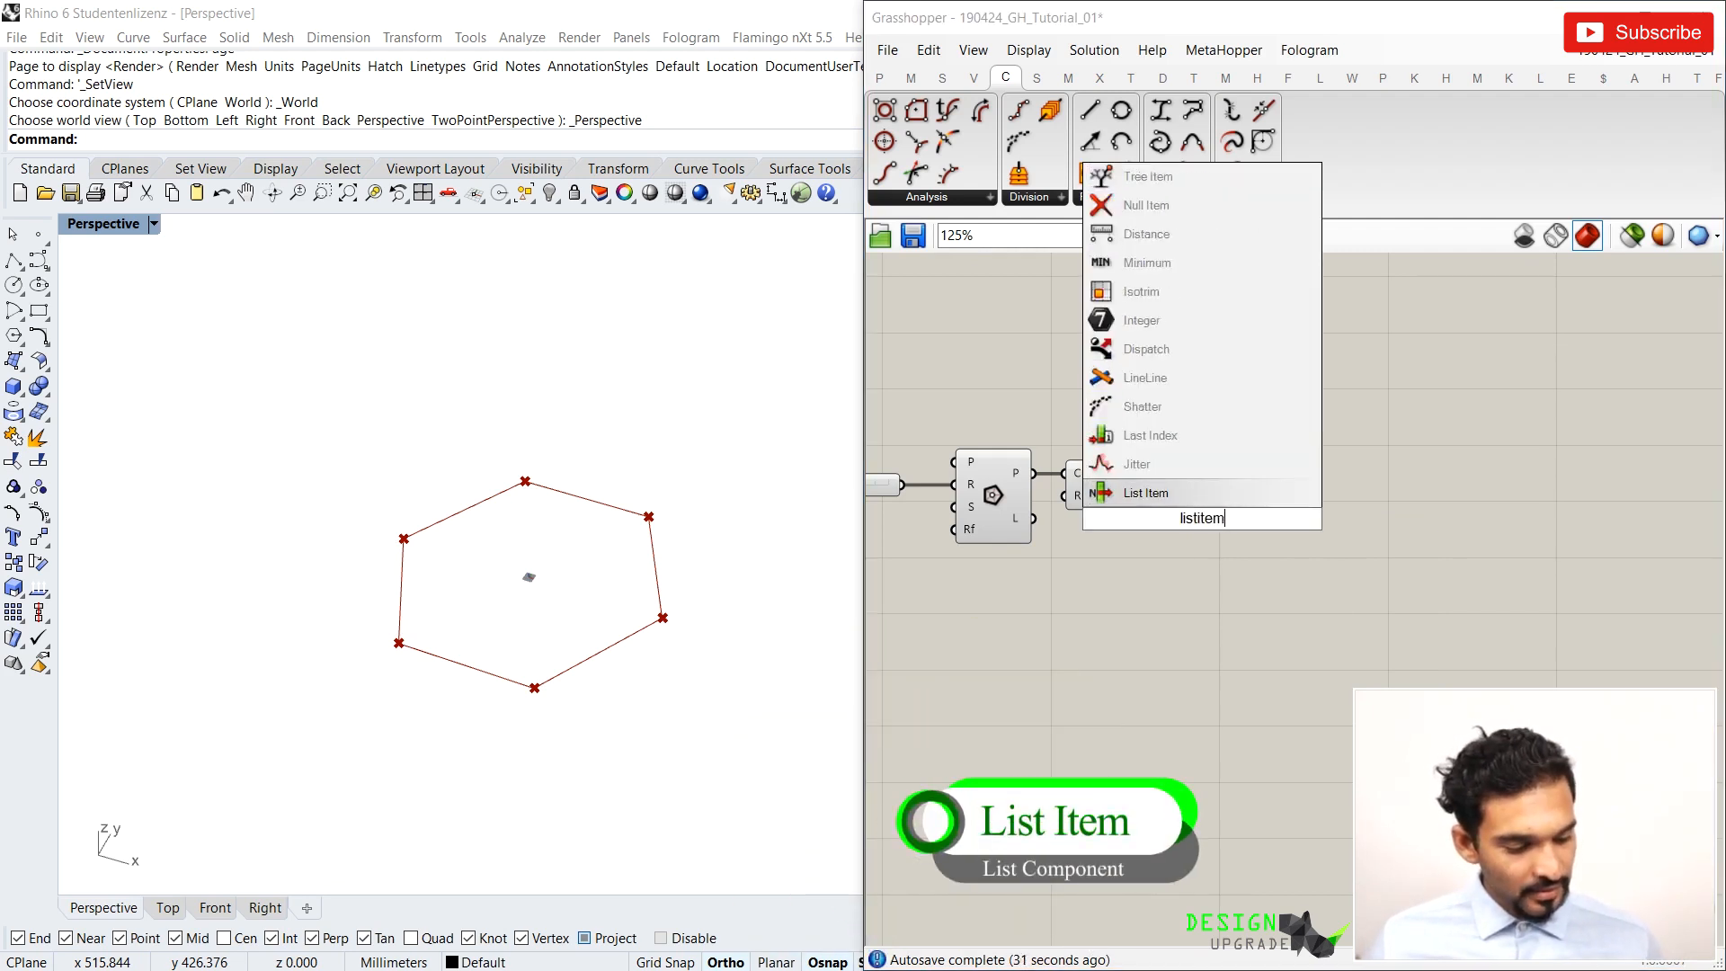
pyautogui.press('Return')
pyautogui.moveTo(1143, 475); pyautogui.dragTo(1269, 495)
# Turn off the preview of the Polygon and Explode components
pyautogui.moveTo(1137, 570); pyautogui.dragTo(990, 410)
pyautogui.scroll(-2, 1198, 518)
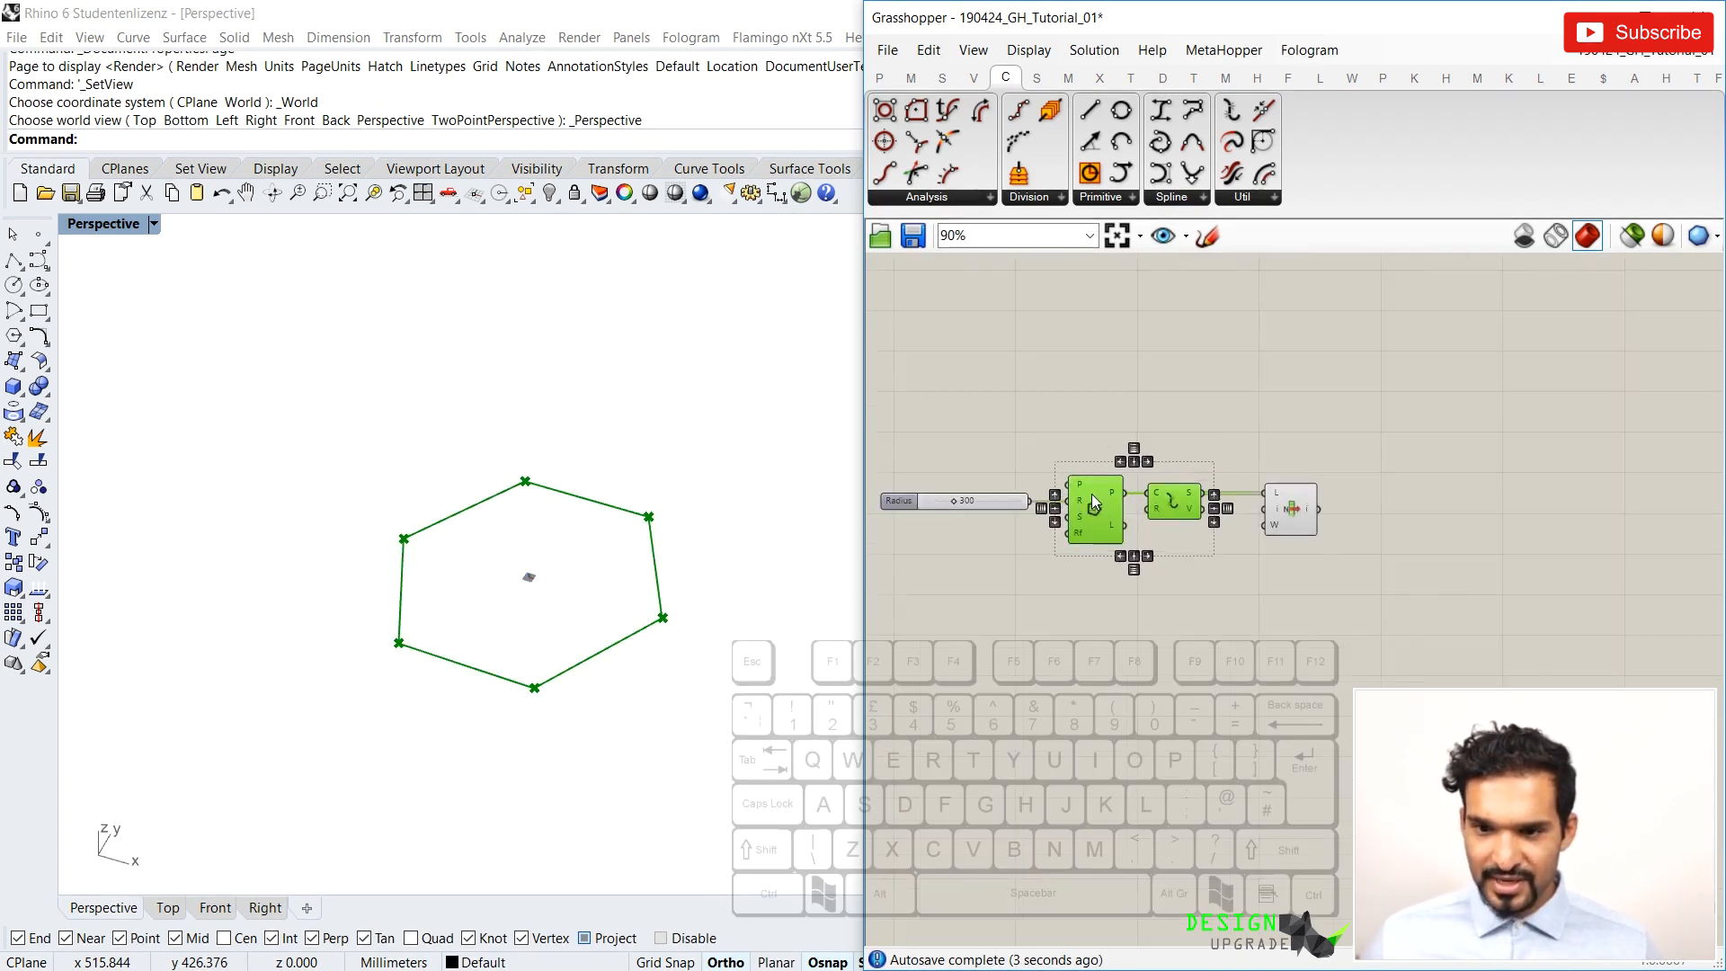
pyautogui.hotkey('ctrl', 'q')
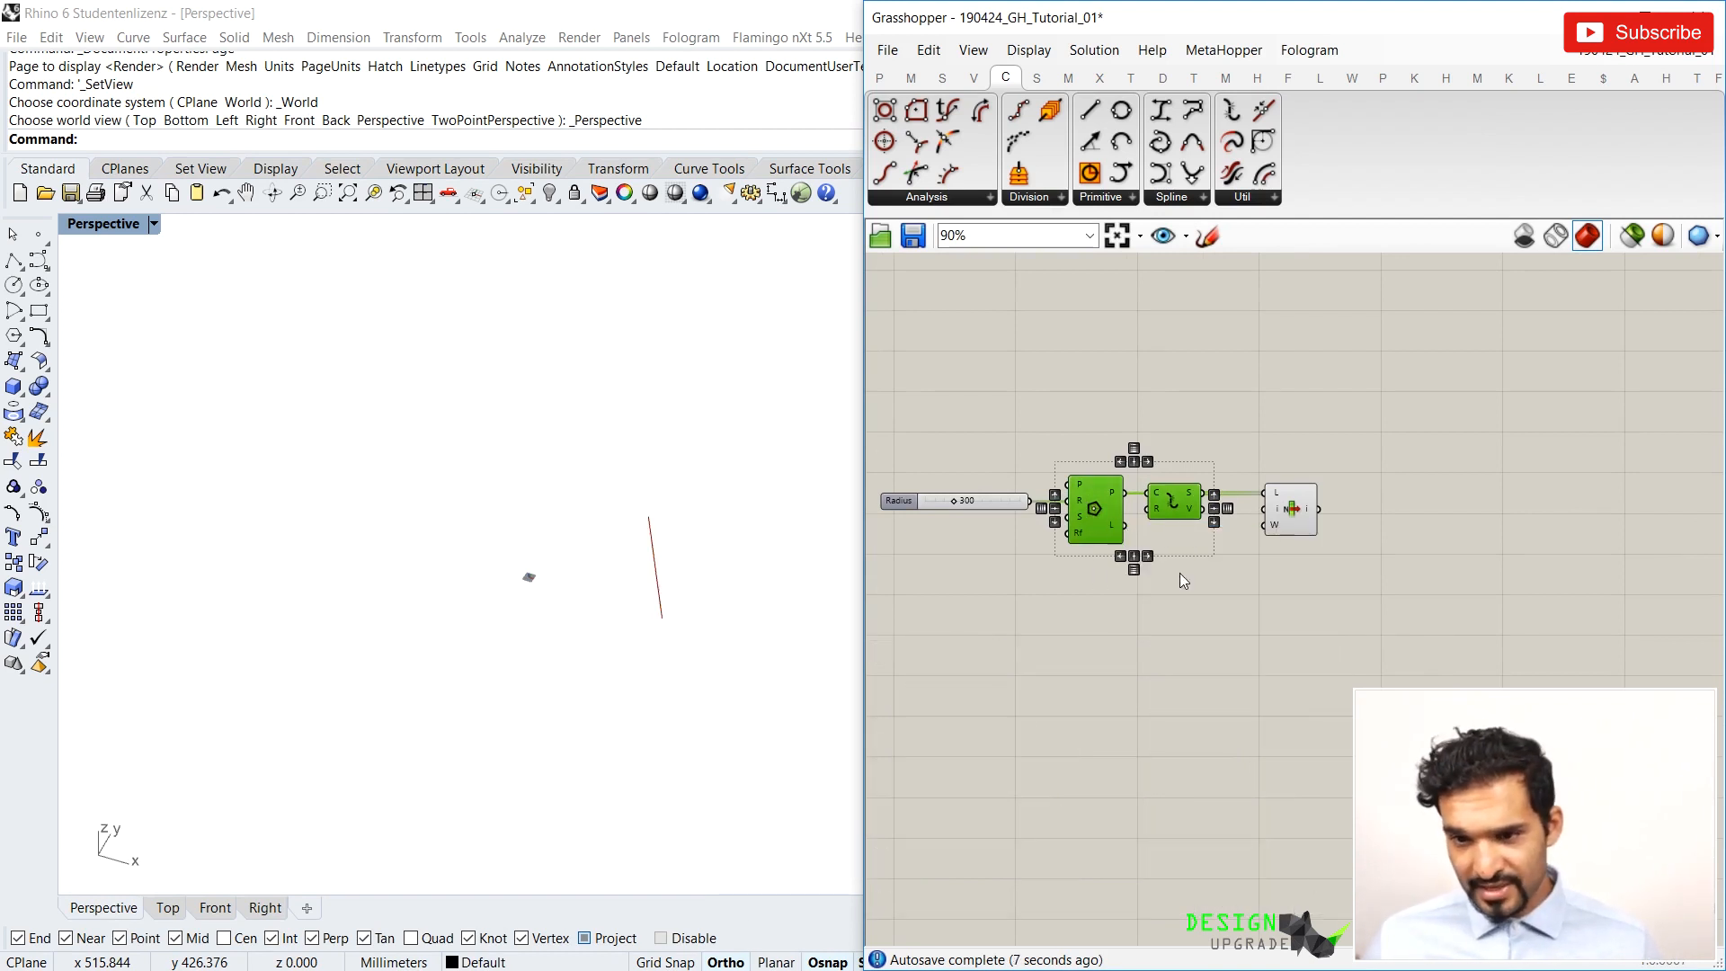
# Move List Item closer to Explode and connect a new number slider with domain 0<5 to its index input
pyautogui.click(1285, 511)
pyautogui.scroll(3, 1269, 506)
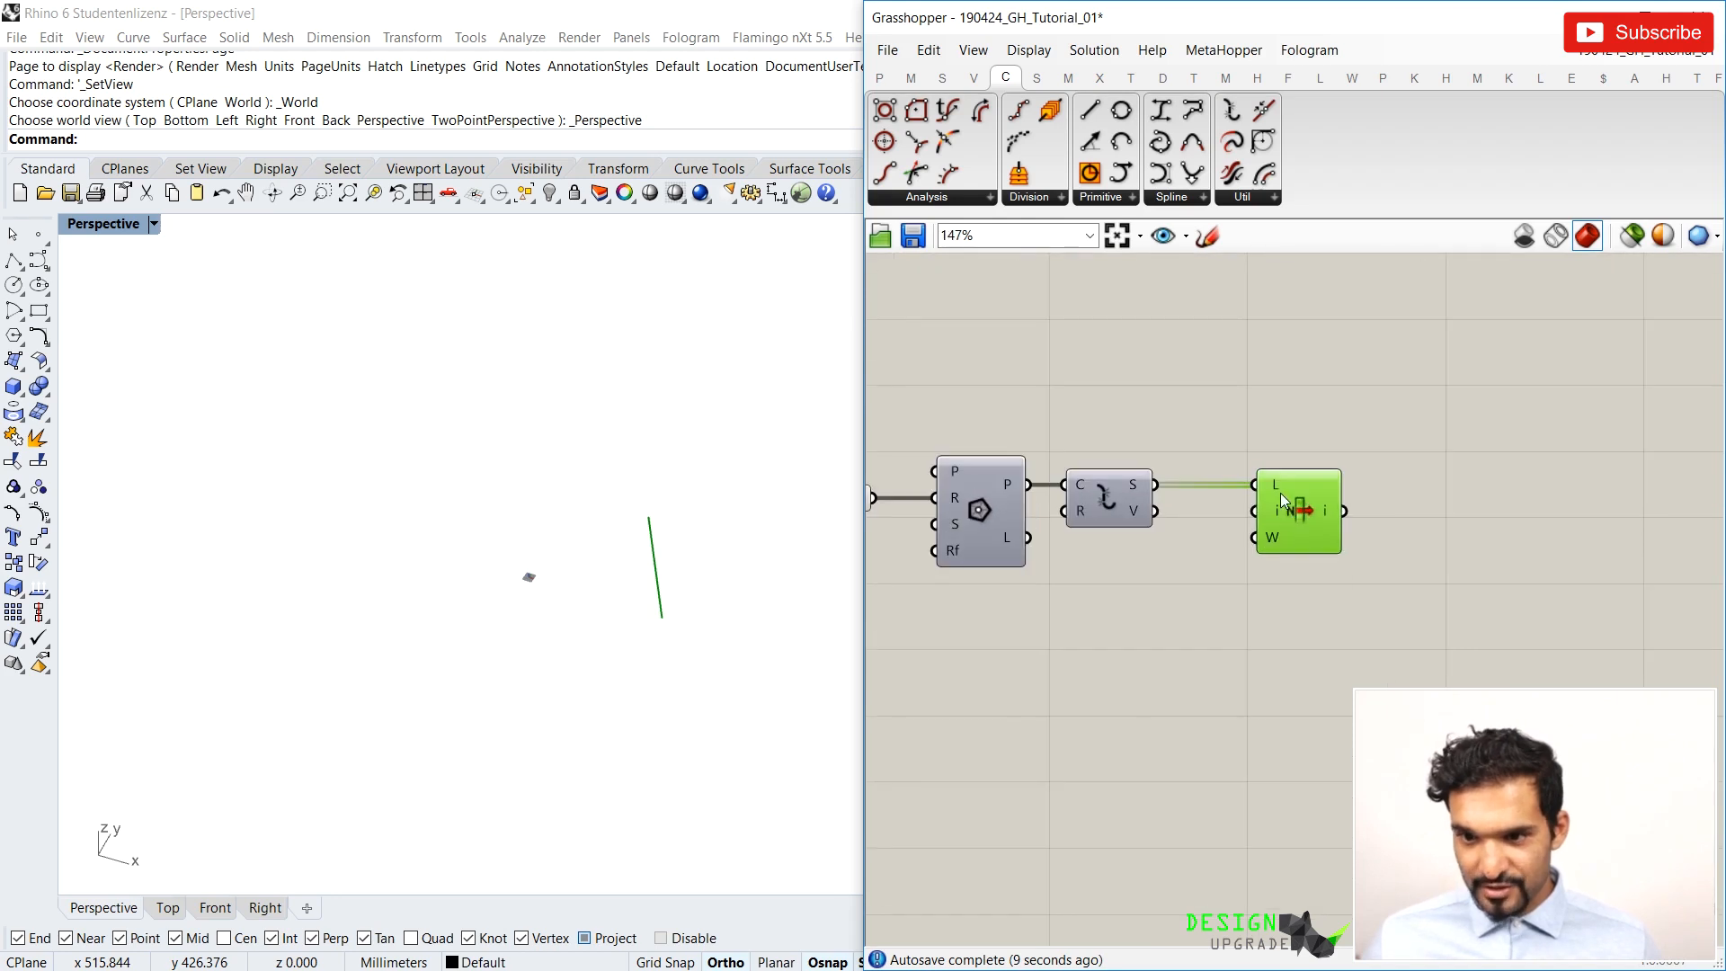
pyautogui.moveTo(1234, 486)
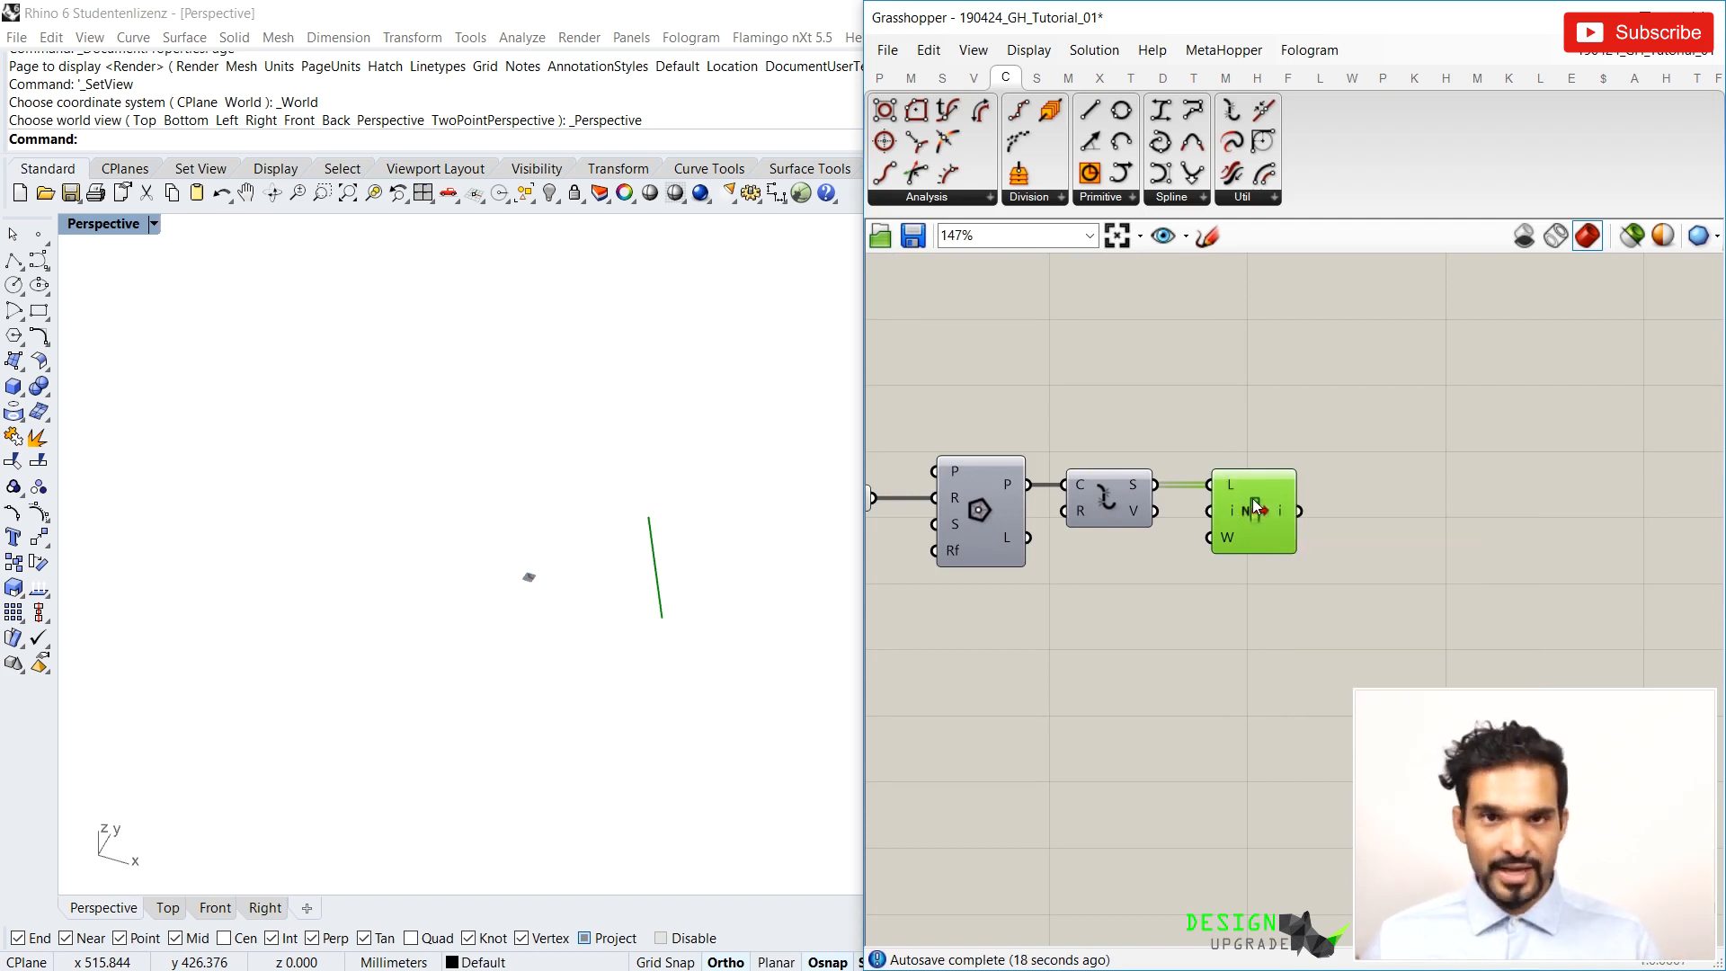
pyautogui.scroll(-1, 1252, 498)
pyautogui.doubleClick(1112, 609)
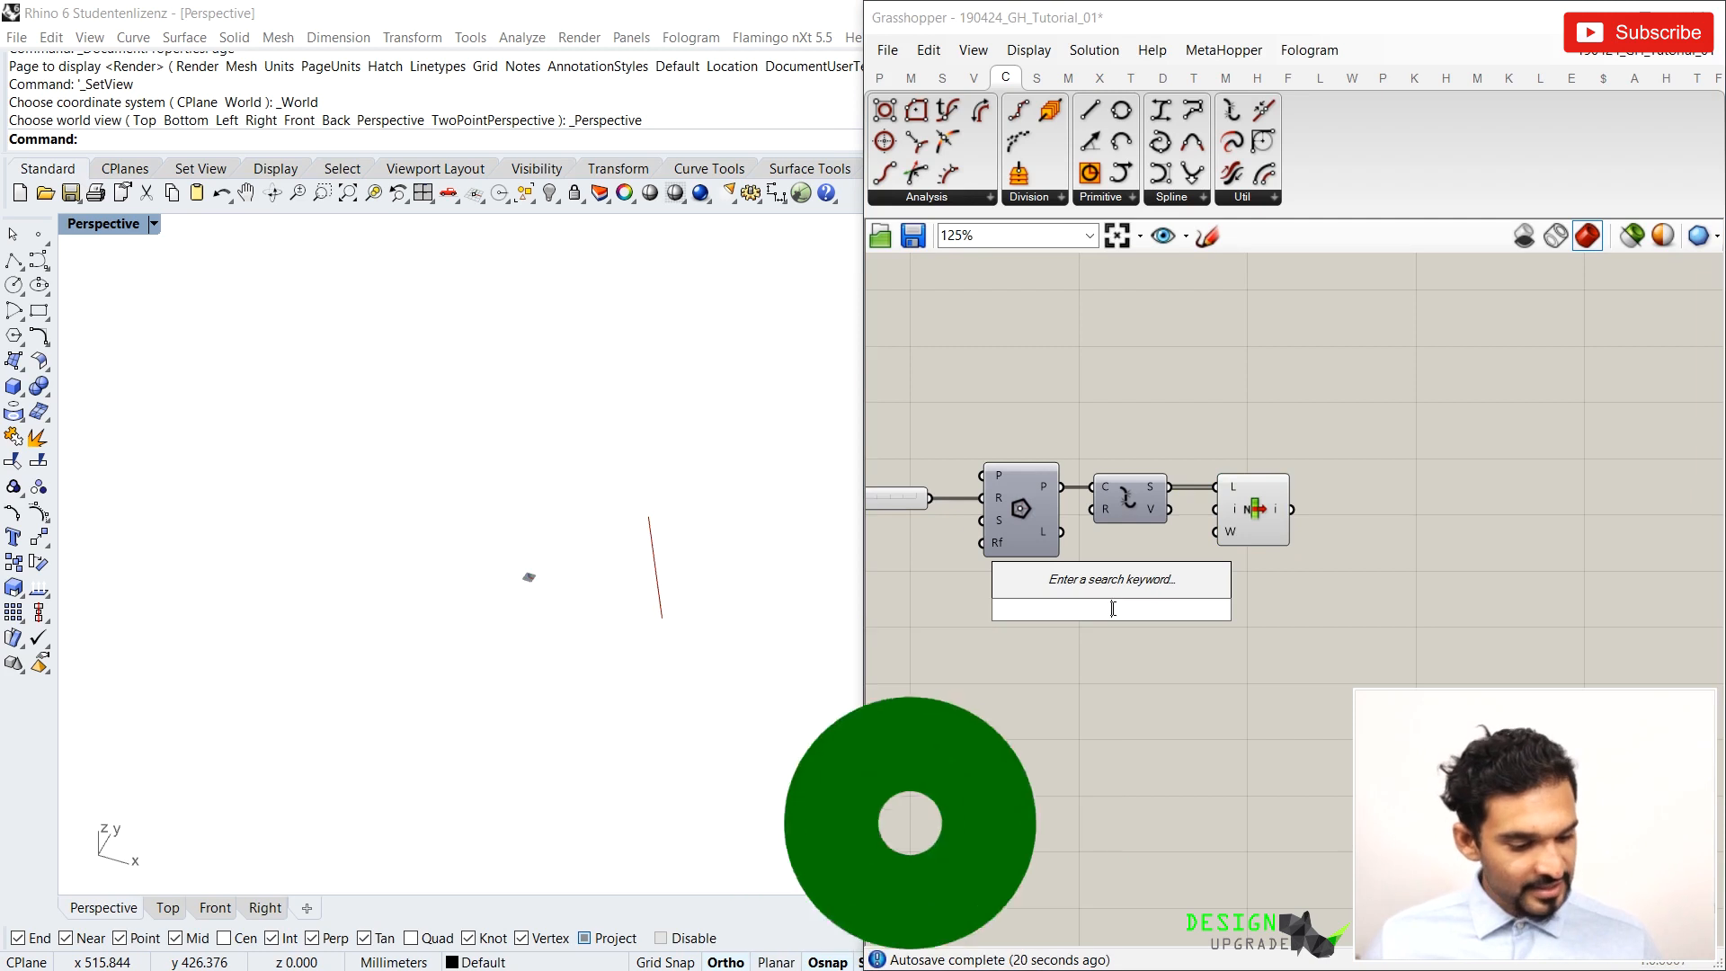
pyautogui.write('0<5')
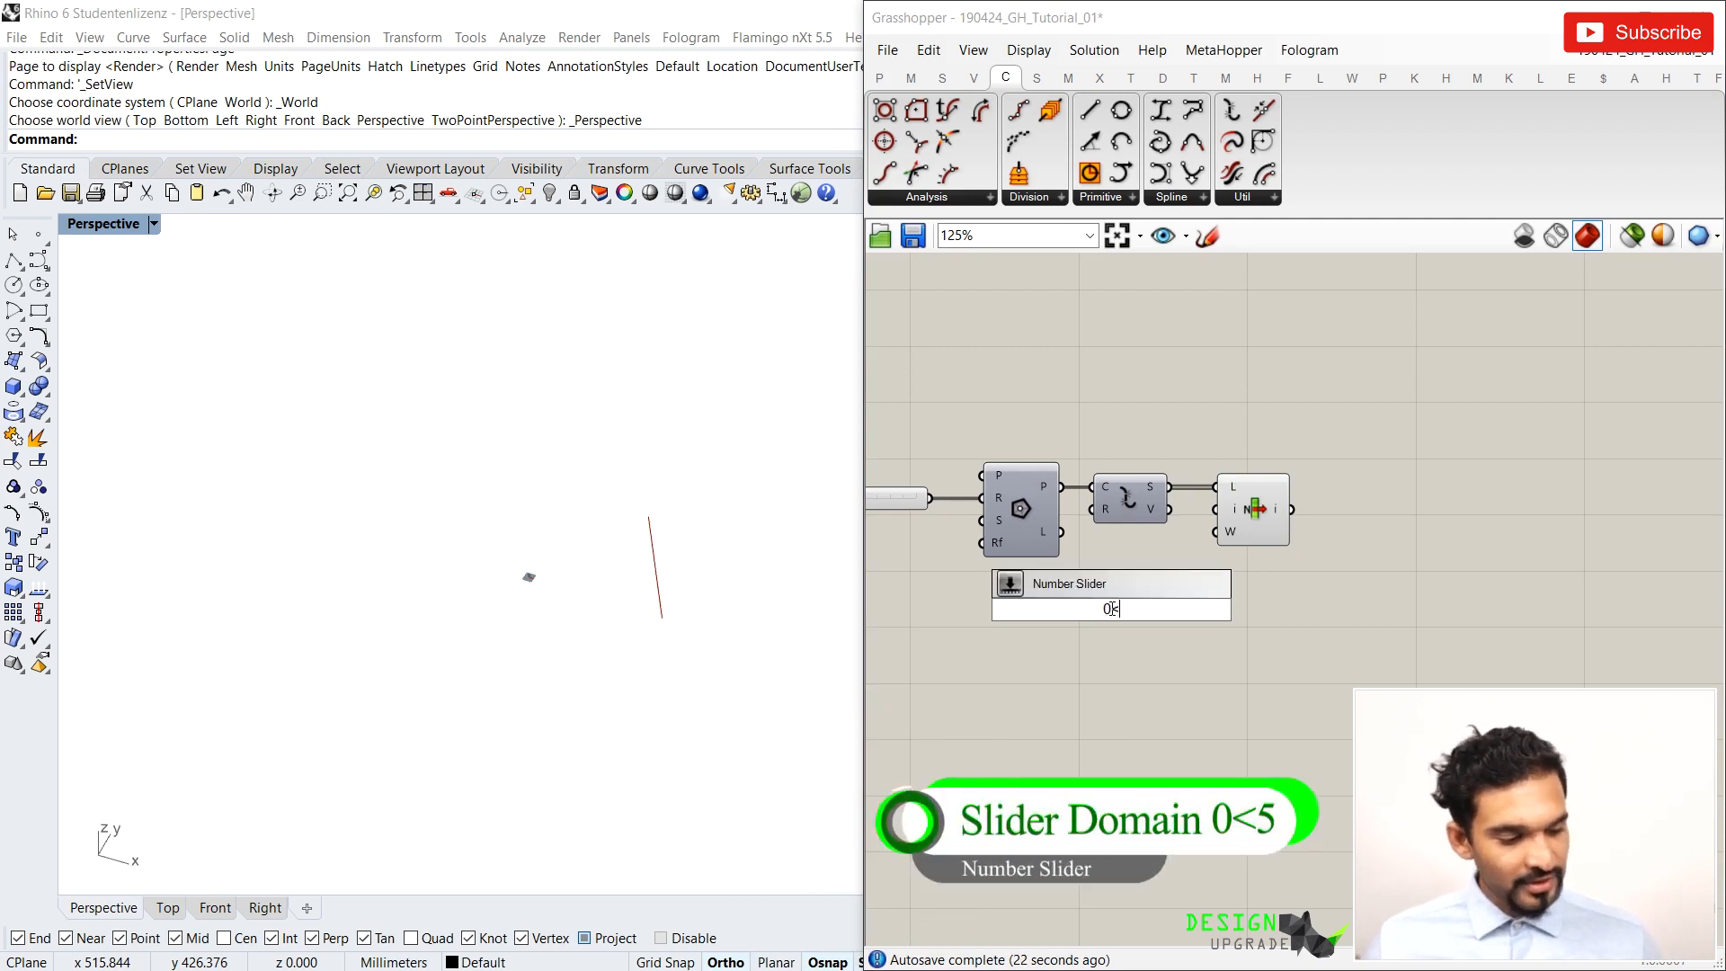
pyautogui.press('Return')
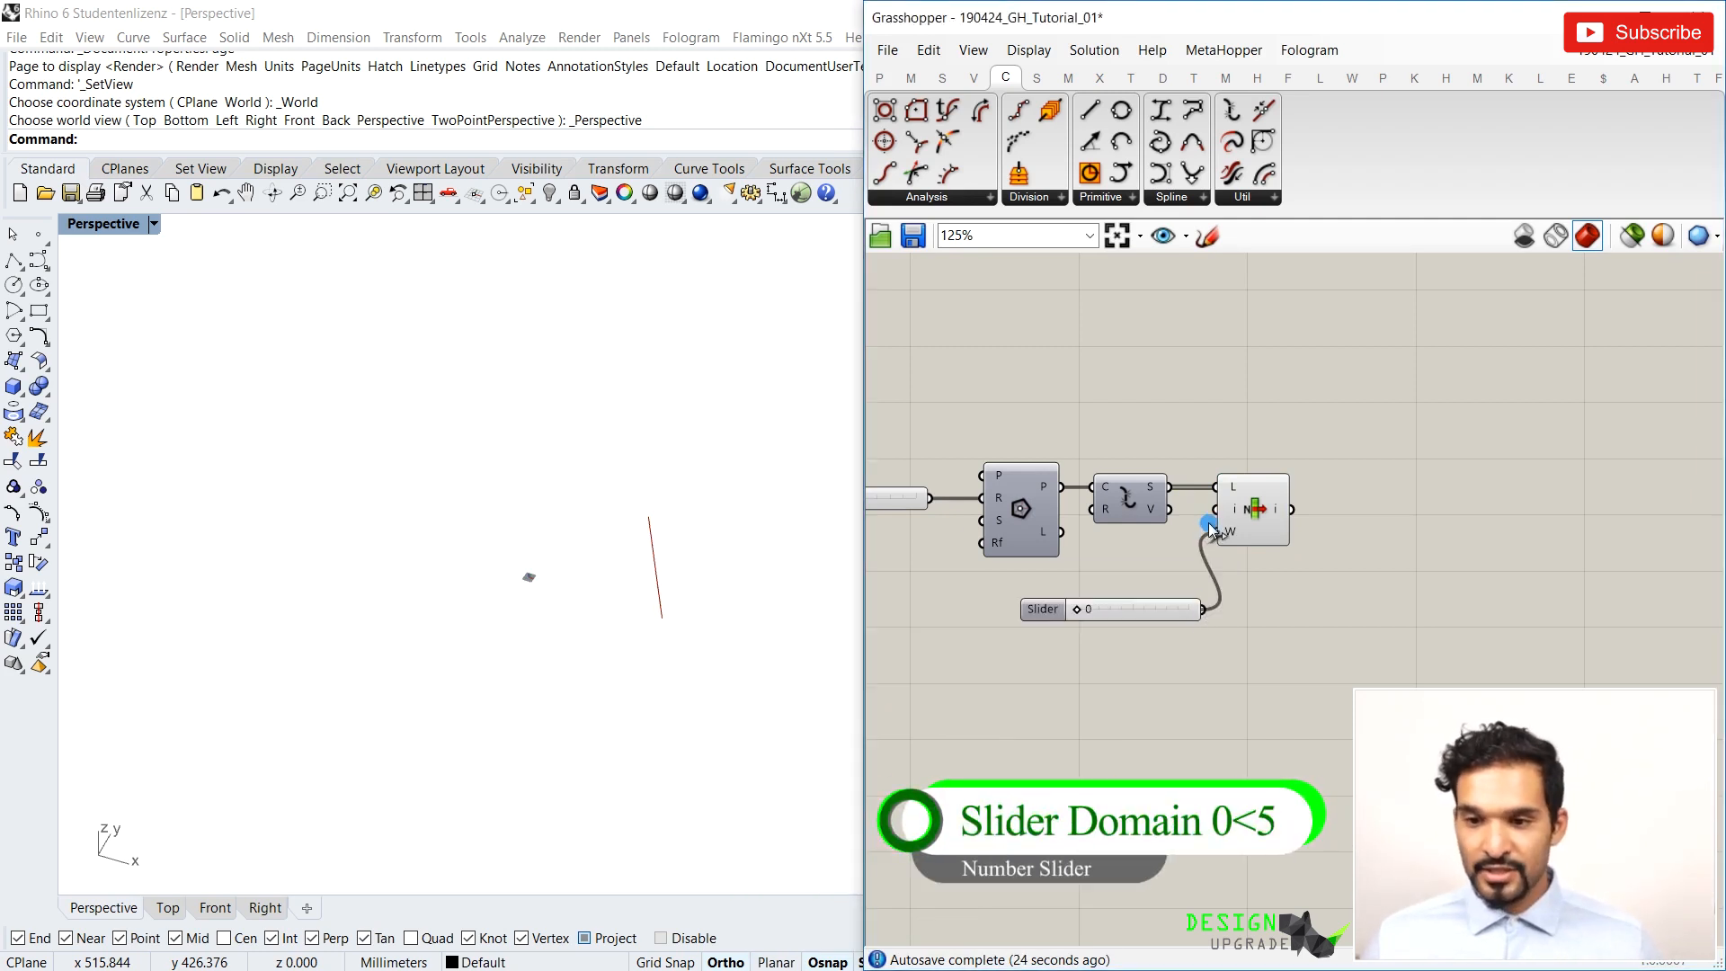
pyautogui.moveTo(1208, 521); pyautogui.dragTo(1215, 508)
pyautogui.moveTo(1081, 612); pyautogui.dragTo(1017, 607)
# Delete the Index slider and the List Item component, and turn the Explode preview back on
pyautogui.moveTo(1201, 669); pyautogui.dragTo(1085, 575)
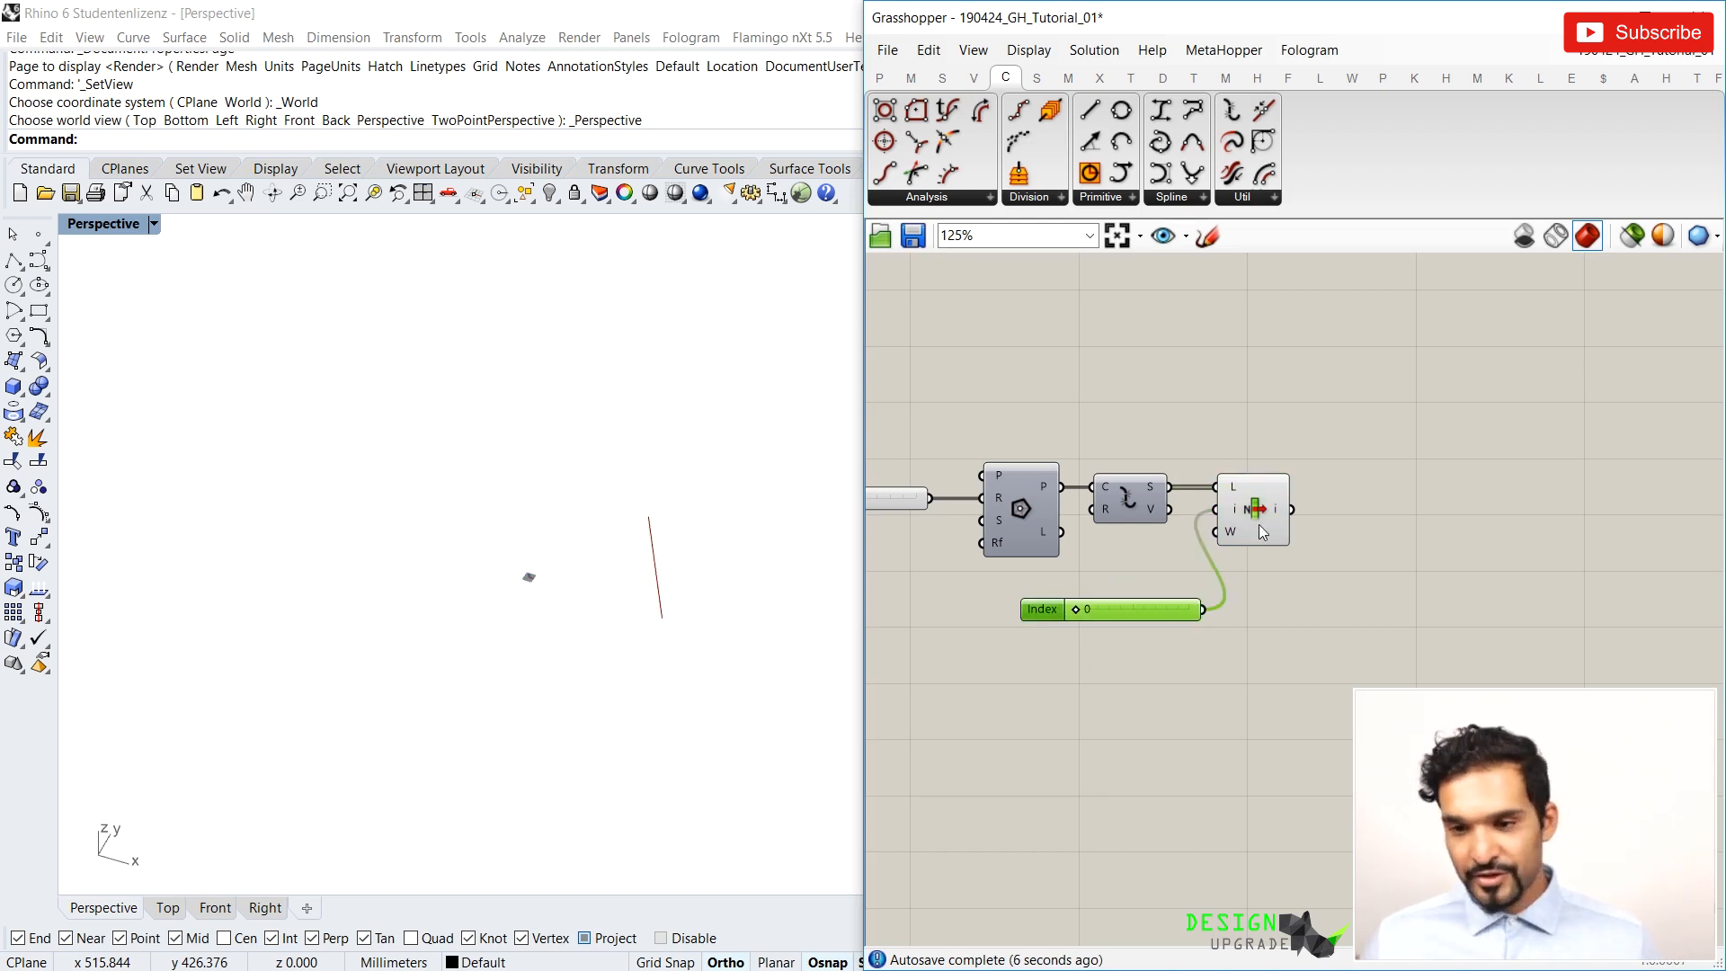
pyautogui.click(1259, 531)
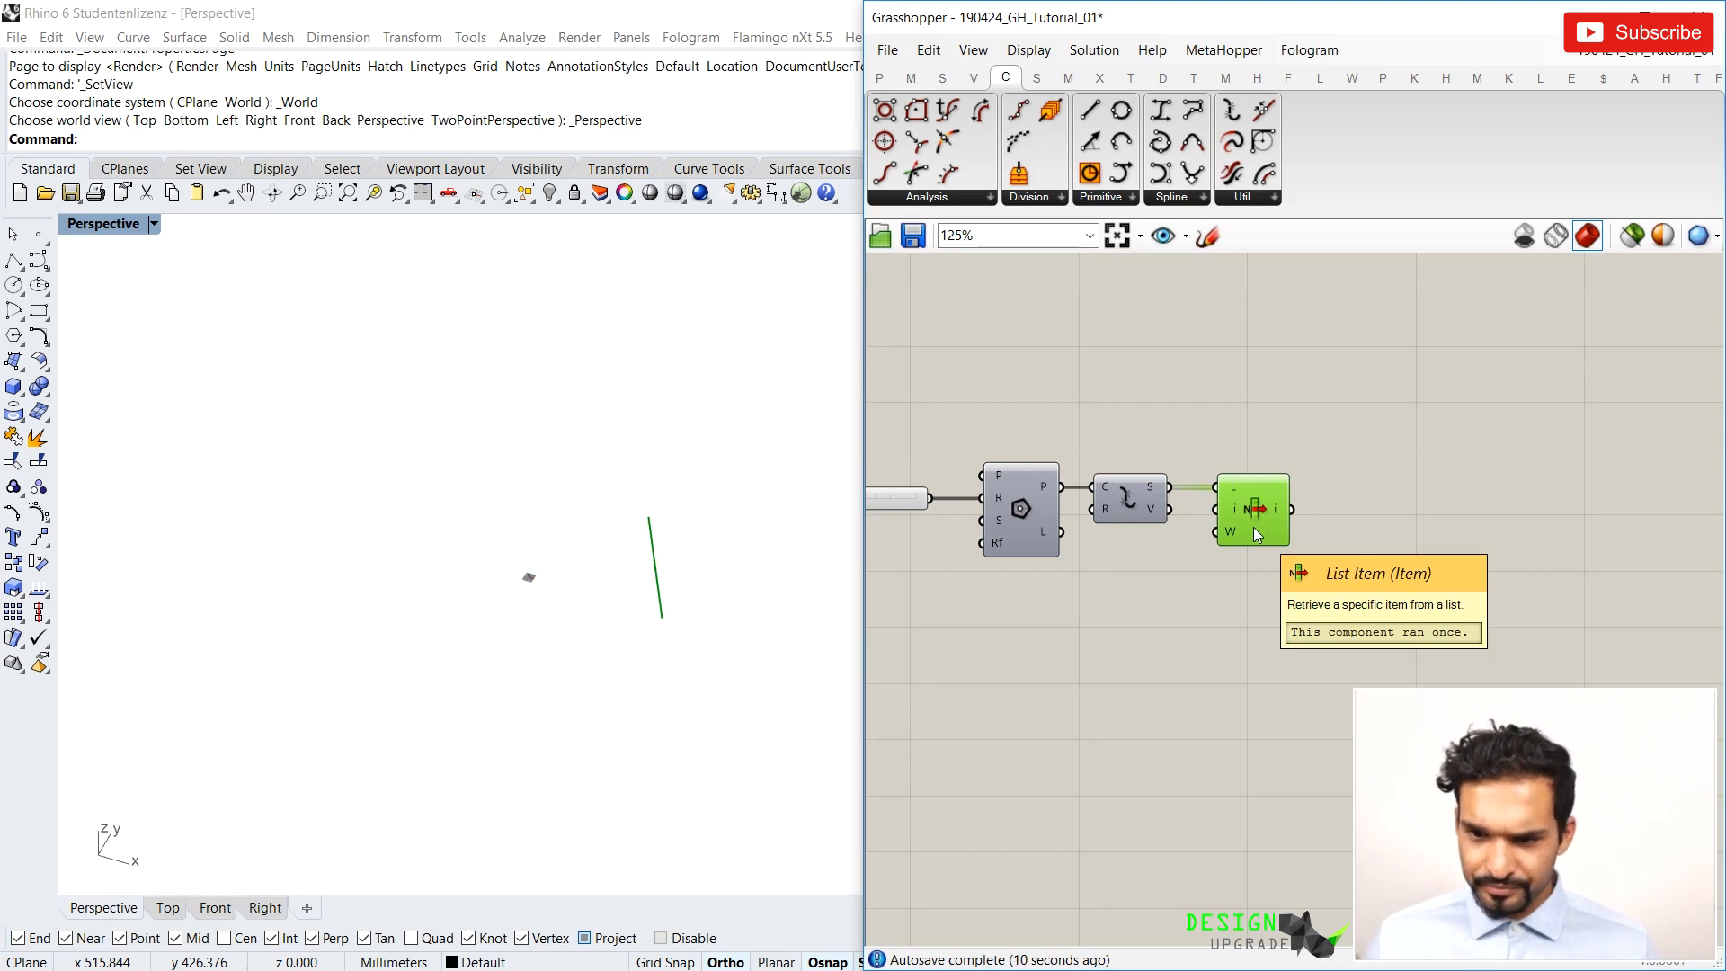
pyautogui.press('Delete')
pyautogui.click(1135, 501)
pyautogui.click(1240, 526)
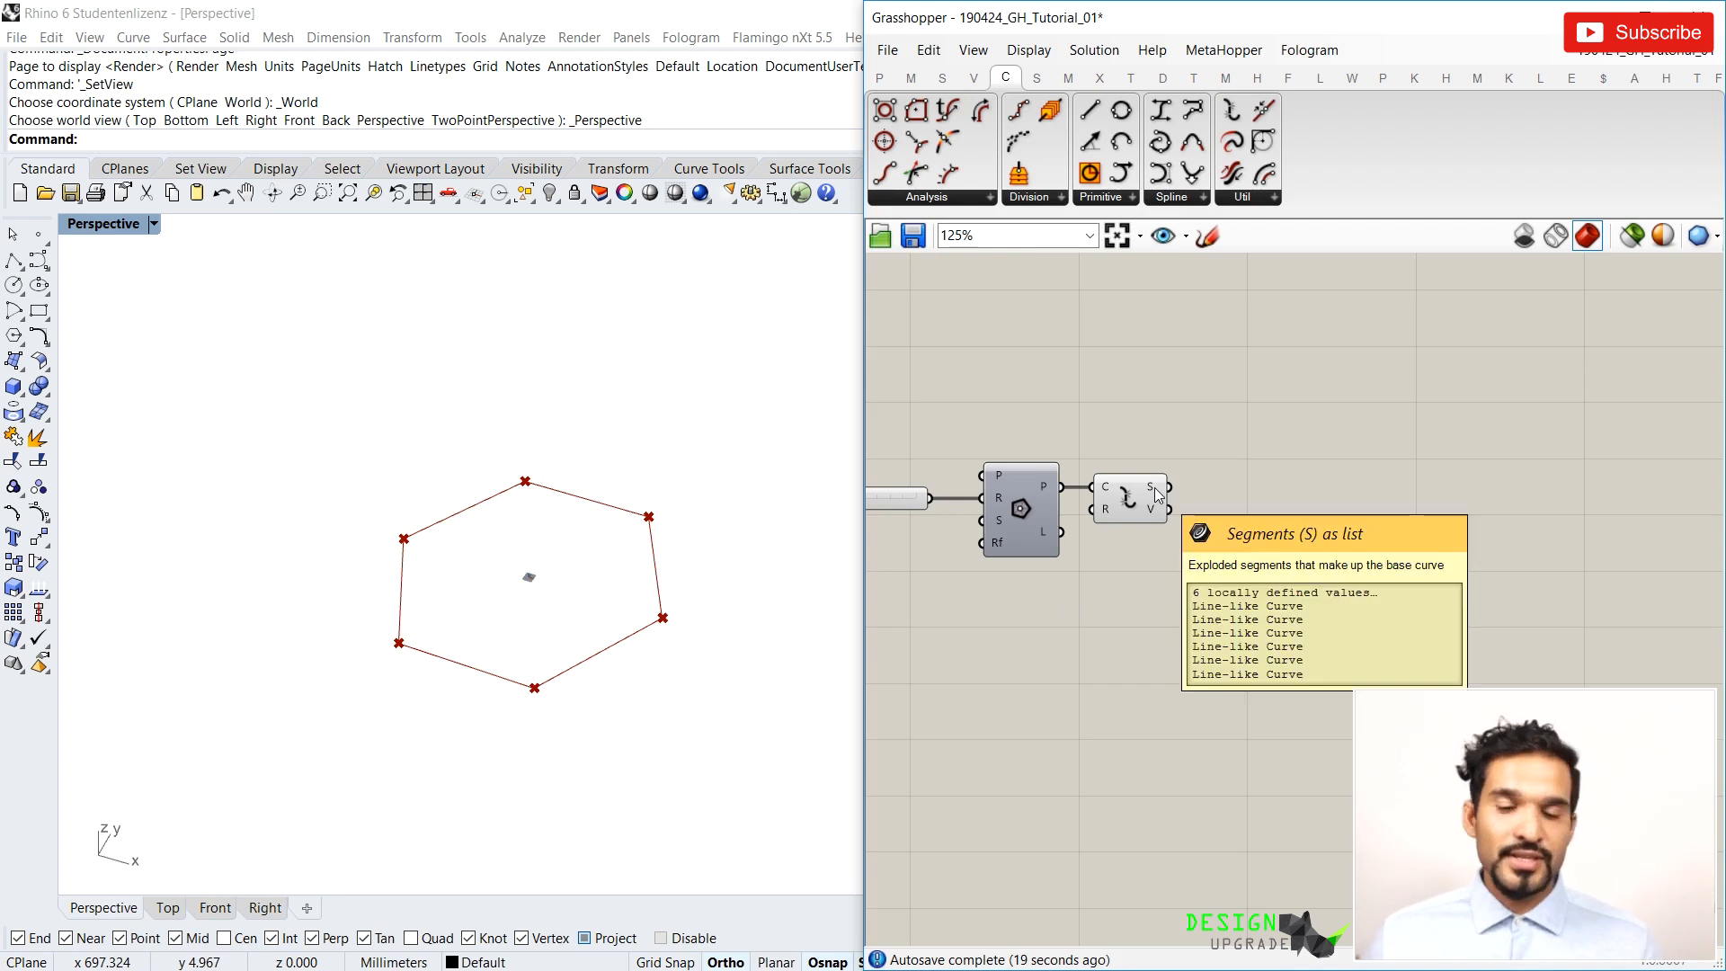
# Add a Split List component, connect Explode's Segments output to its list input and align it beside Explode
pyautogui.scroll(-1, 1155, 488)
pyautogui.scroll(1, 1215, 530)
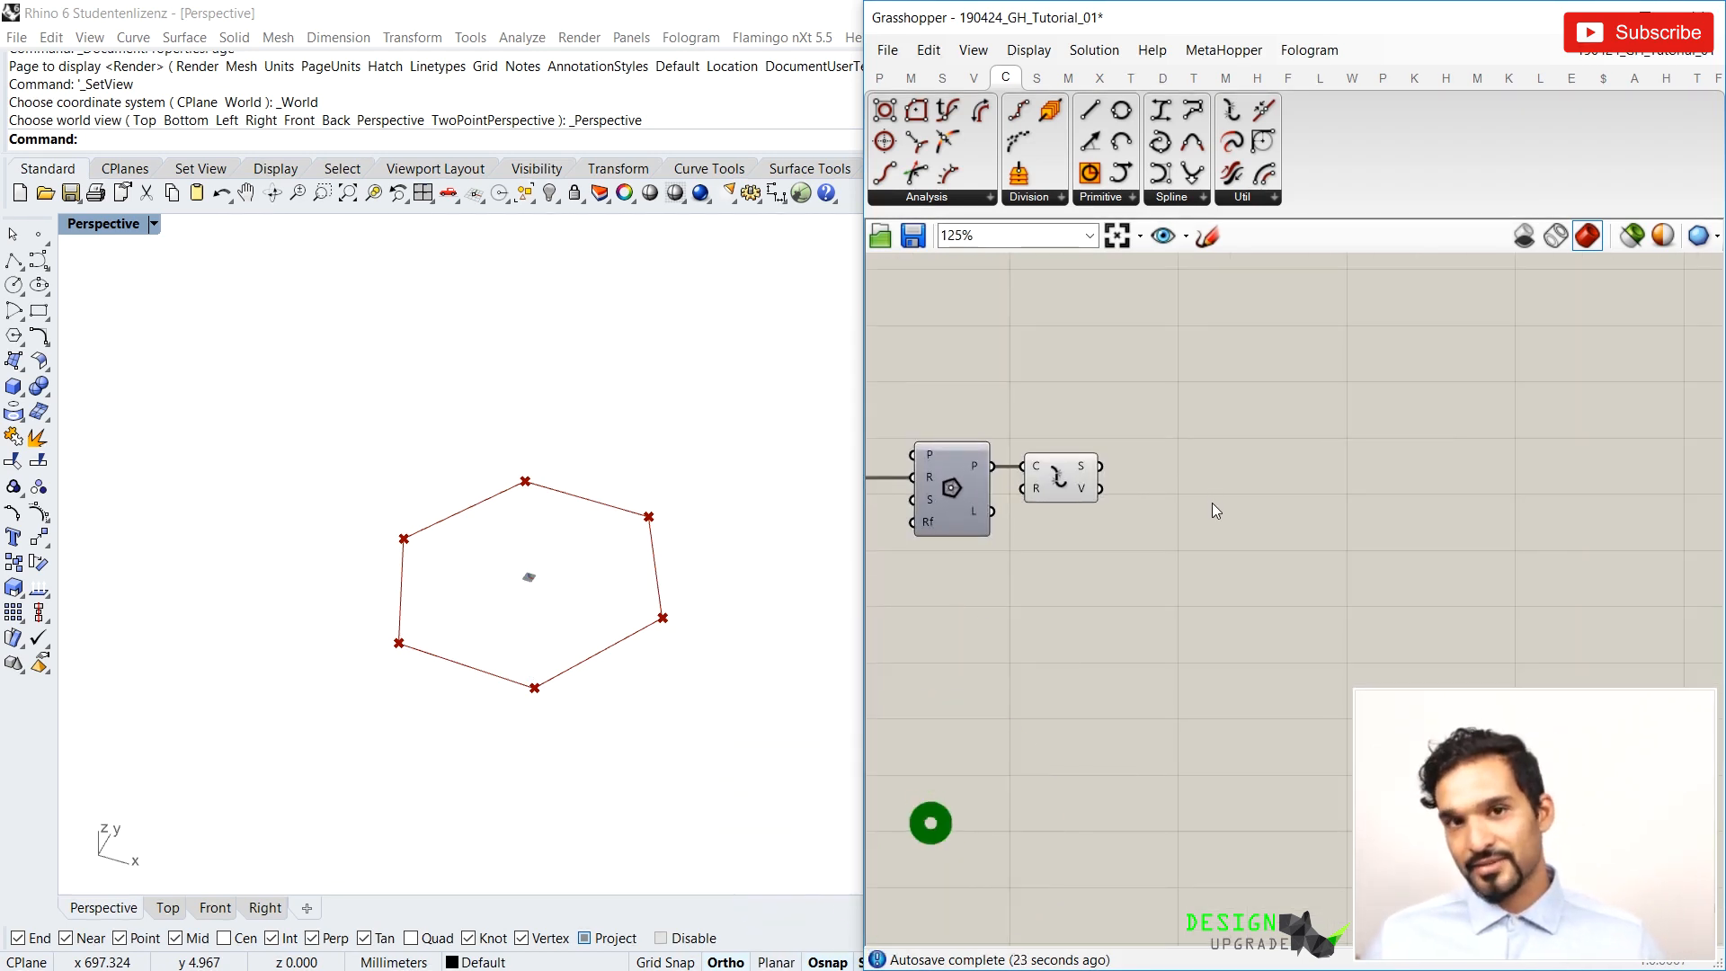
pyautogui.doubleClick(1214, 511)
pyautogui.write('sp')
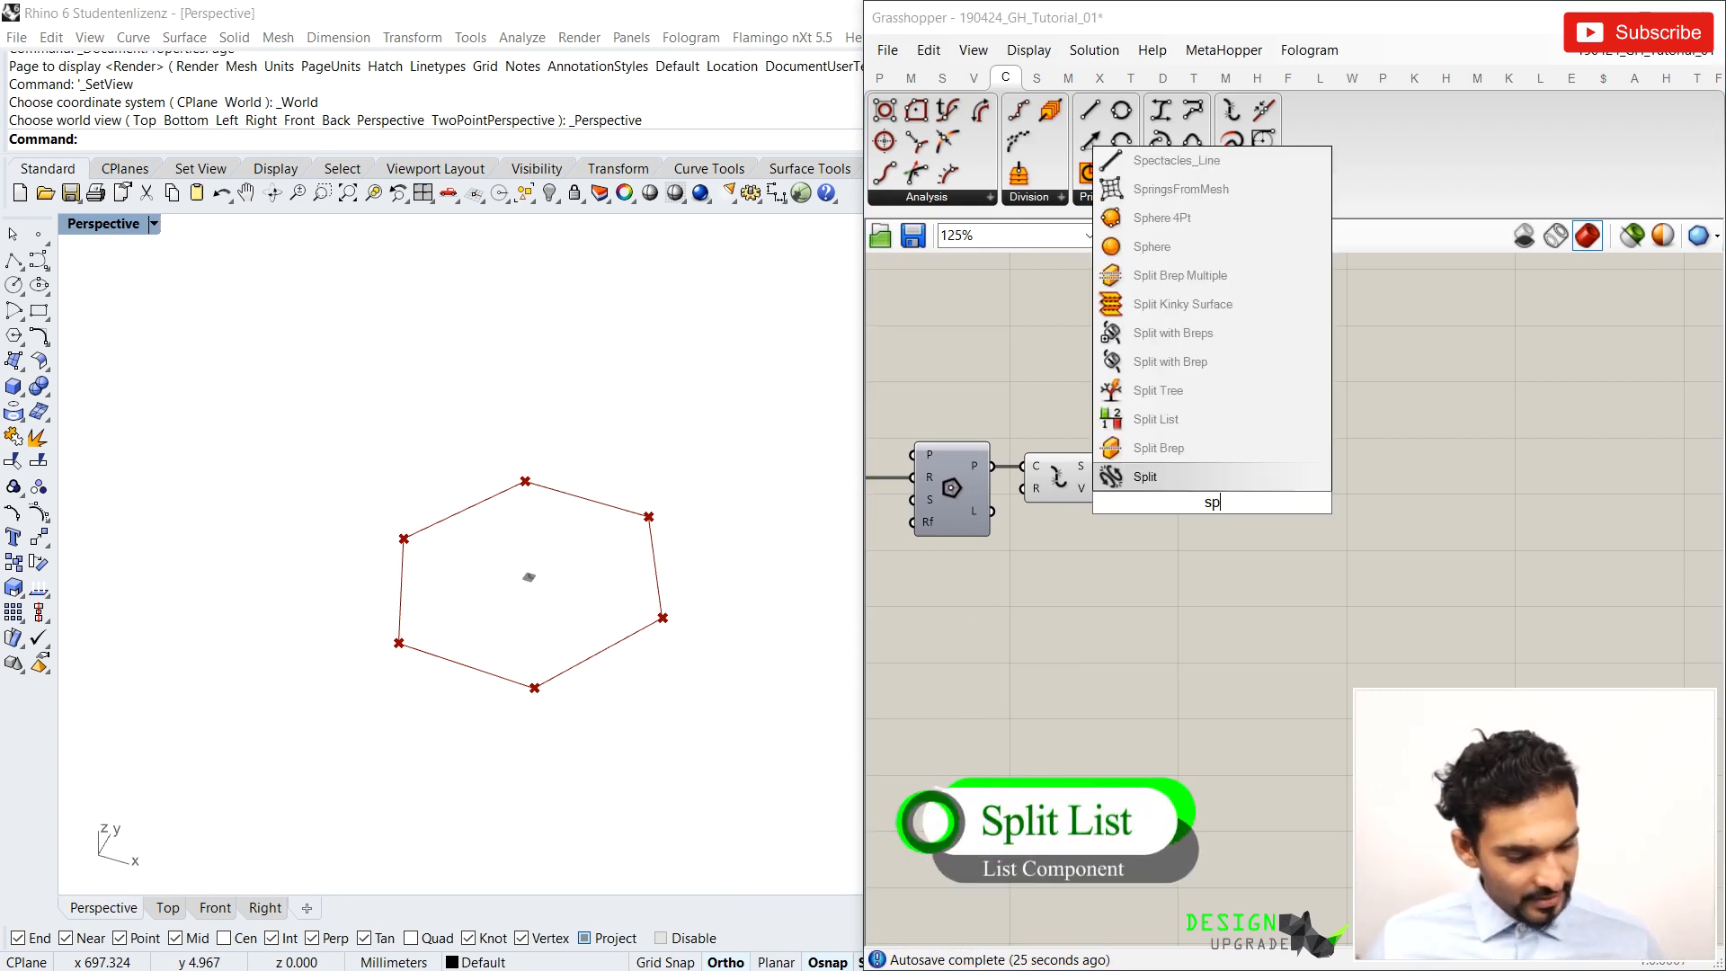
pyautogui.write('litlist')
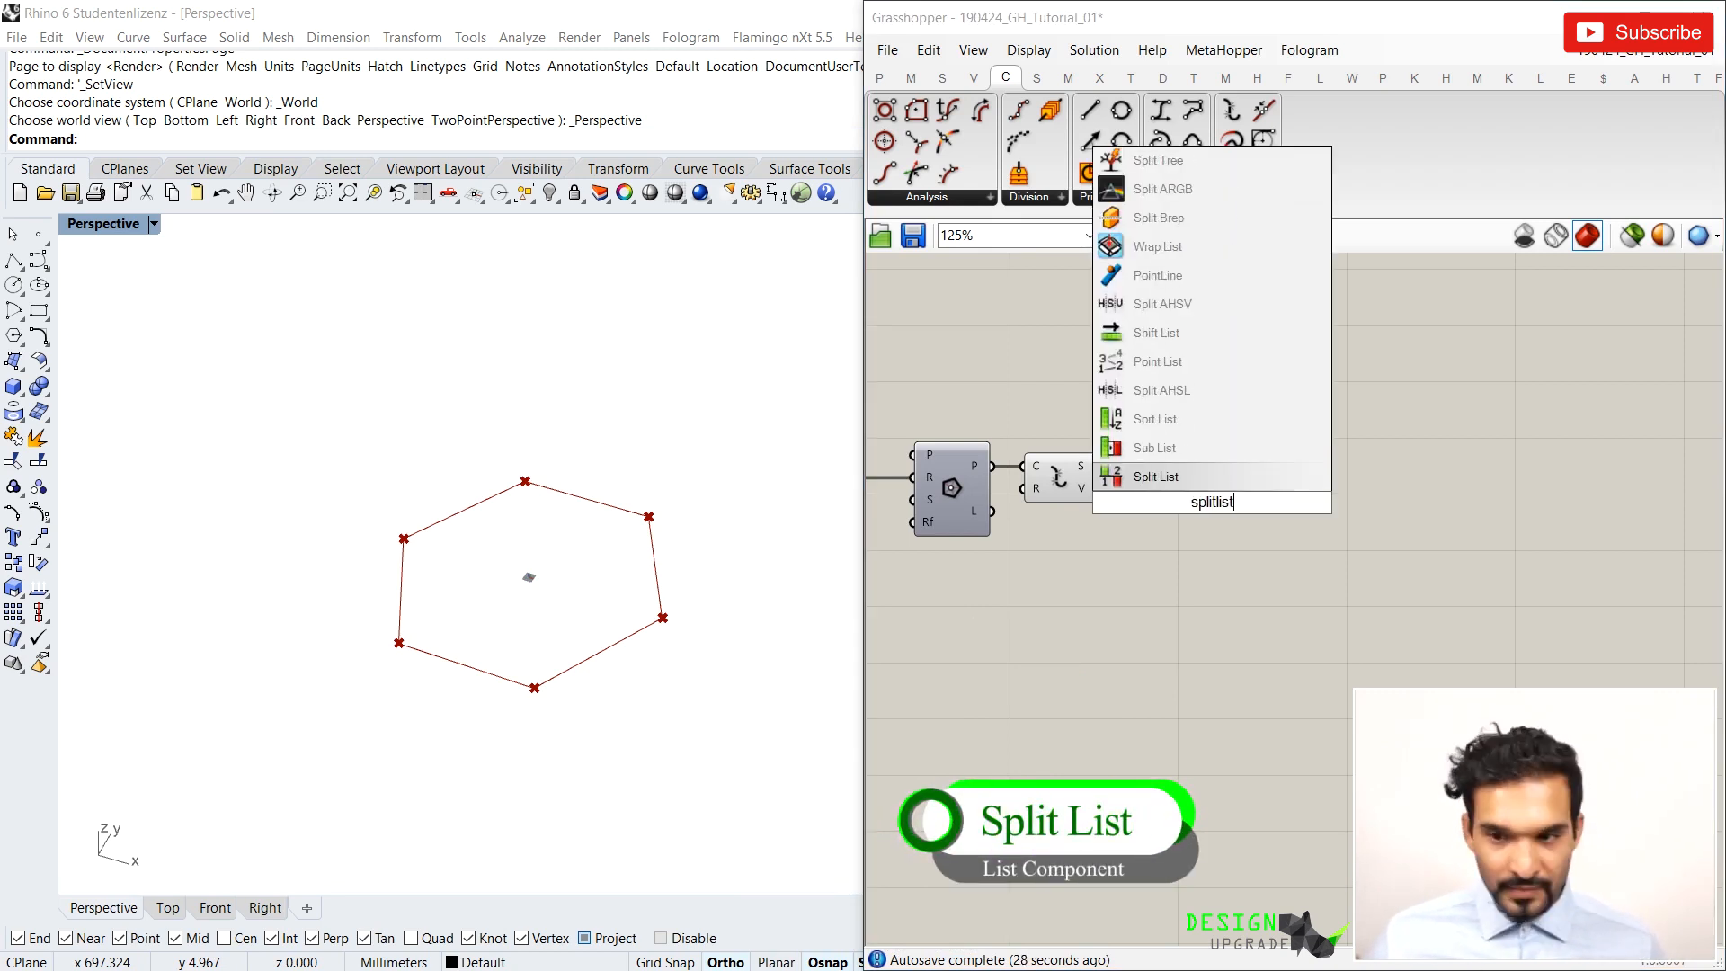
pyautogui.click(1188, 488)
pyautogui.moveTo(1199, 498); pyautogui.dragTo(1163, 466)
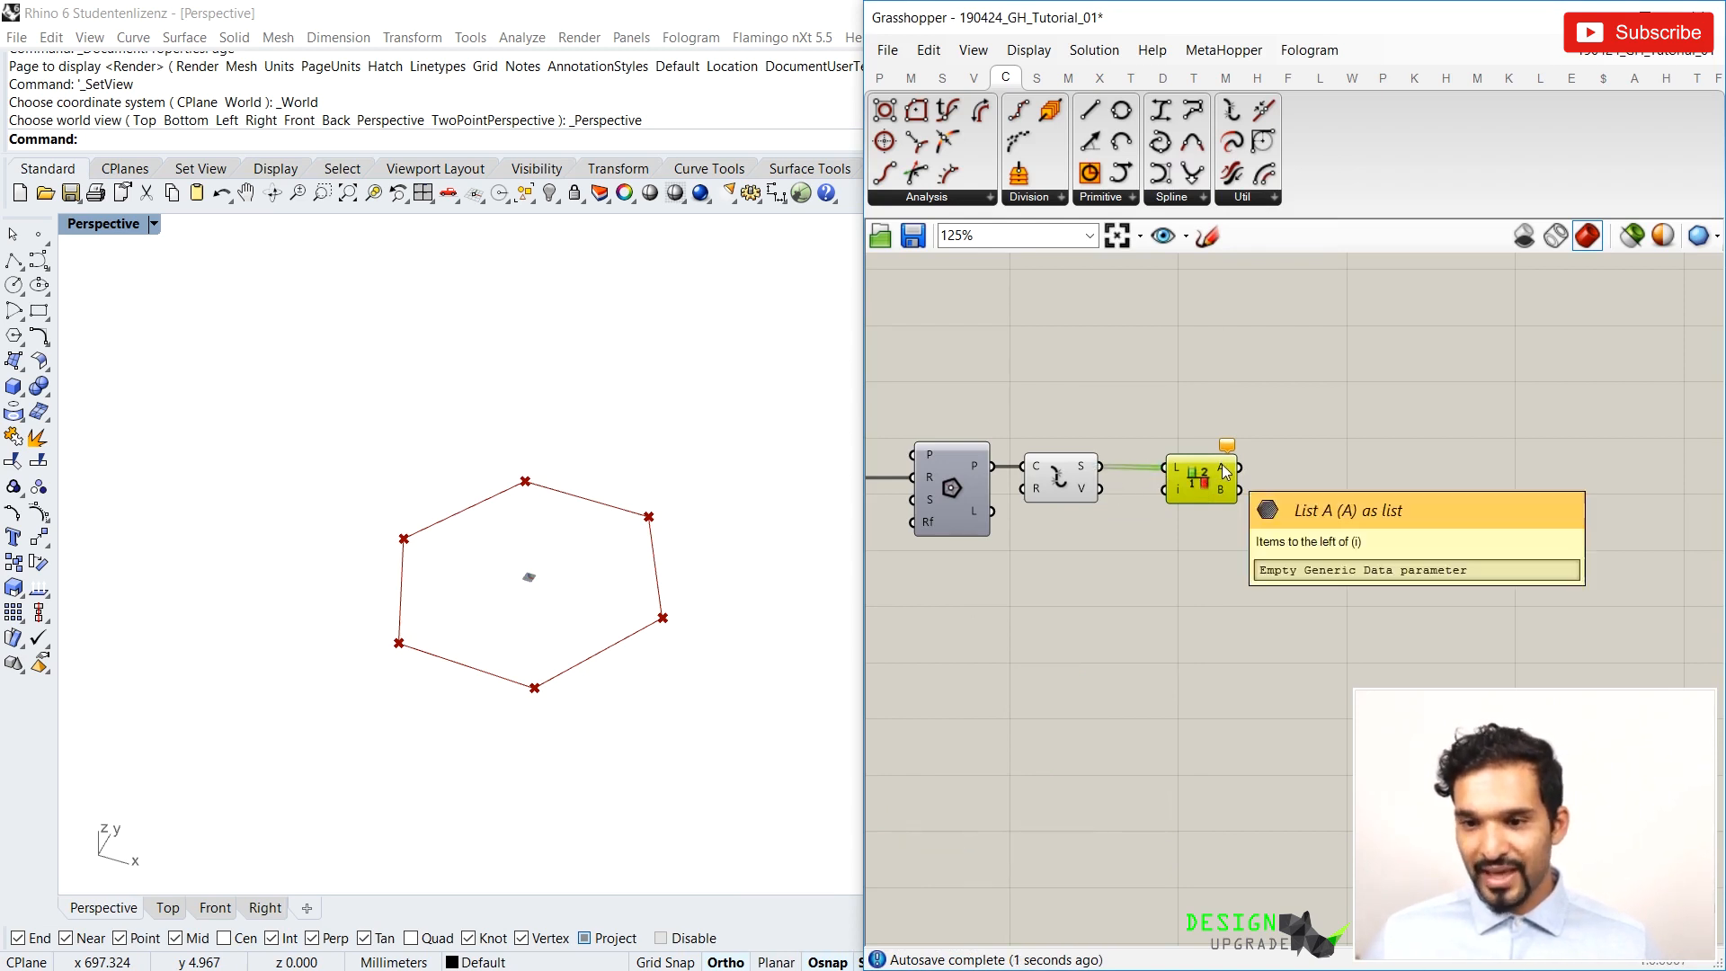
pyautogui.click(1206, 491)
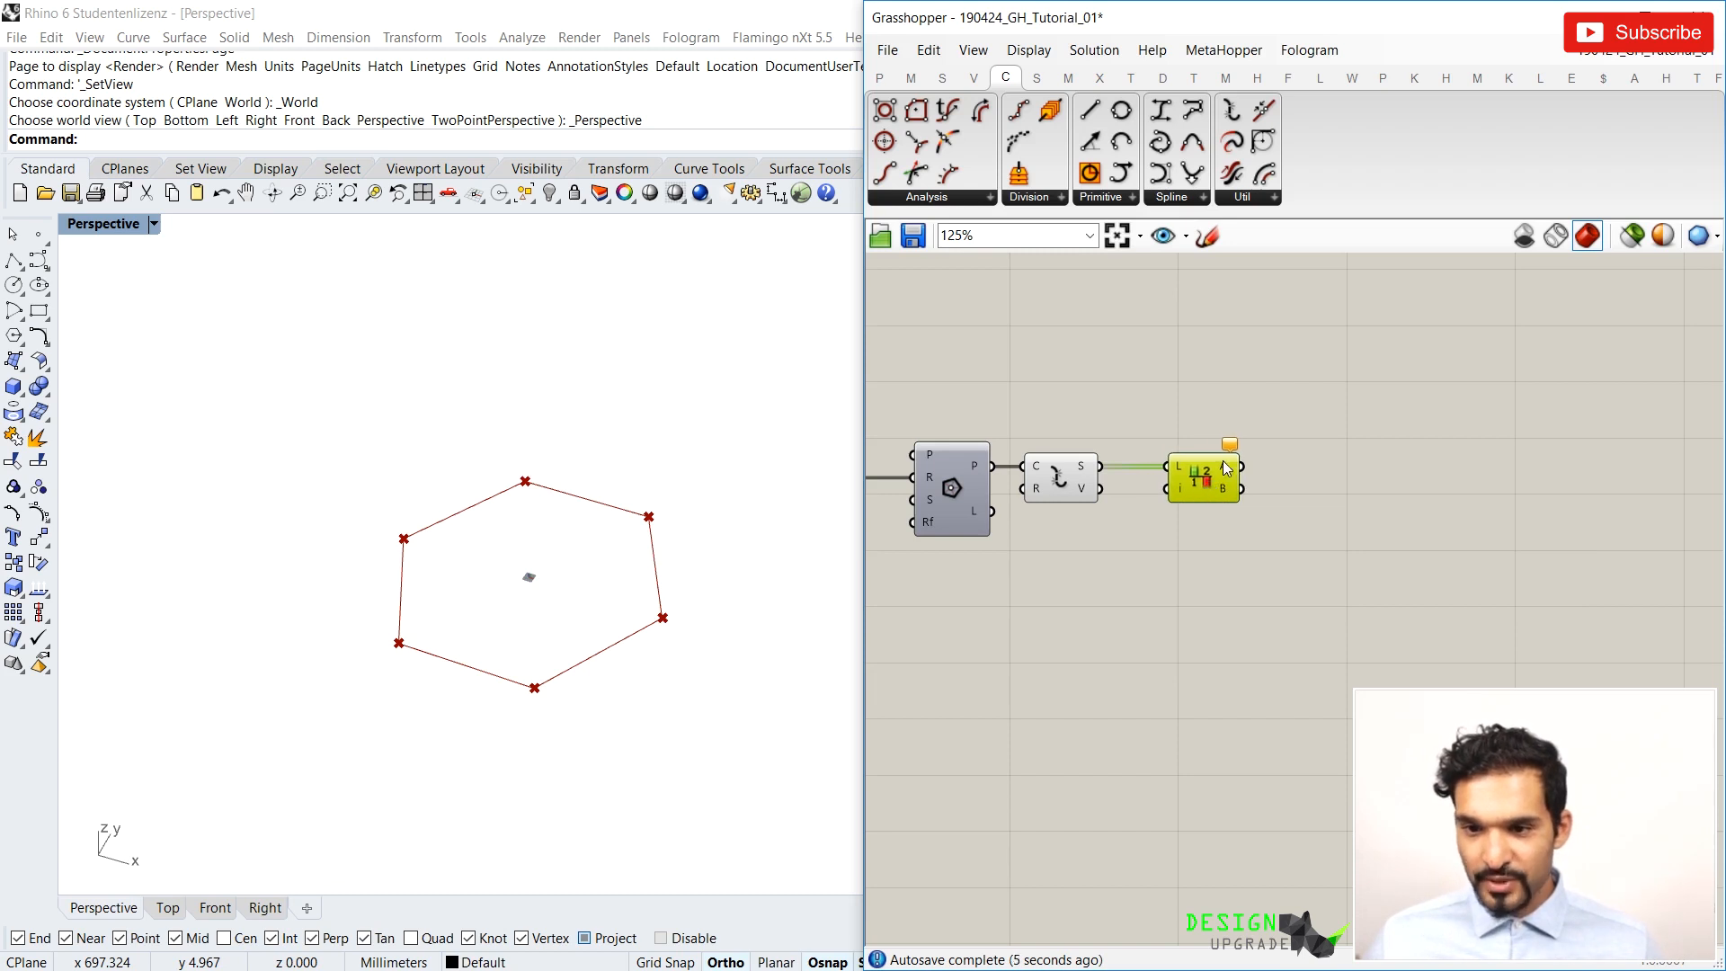
# Add a number slider with domain 0<5 and connect it to Split List's index input
pyautogui.moveTo(1231, 447)
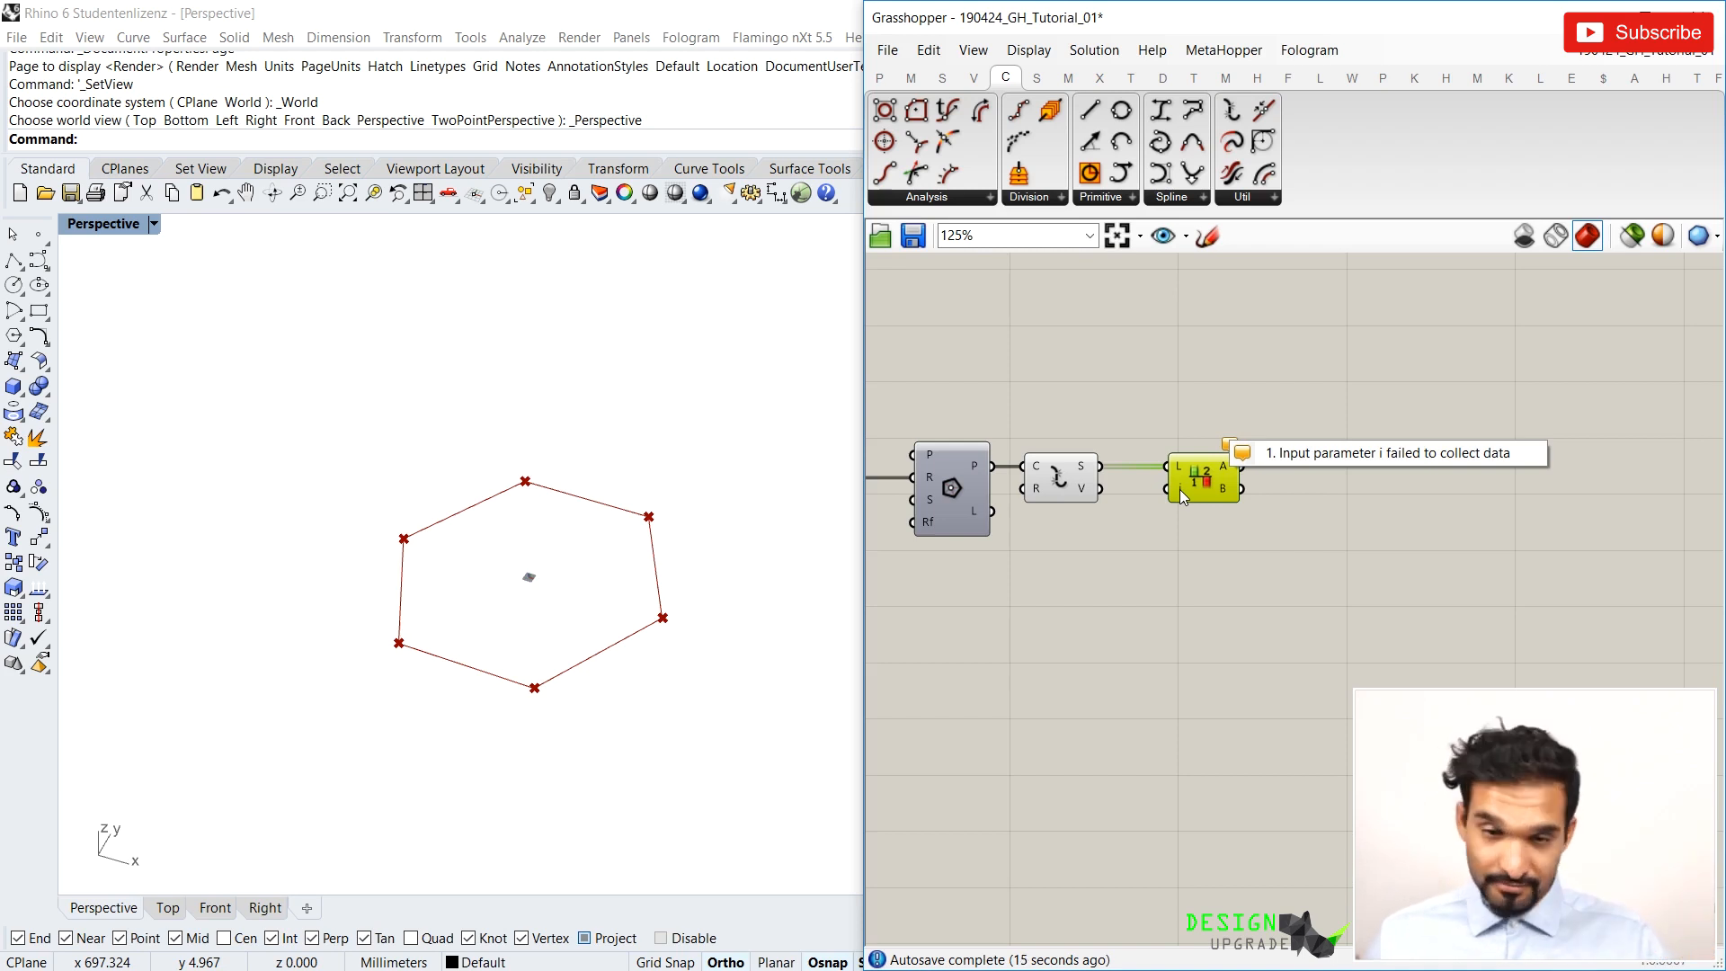
pyautogui.doubleClick(1072, 590)
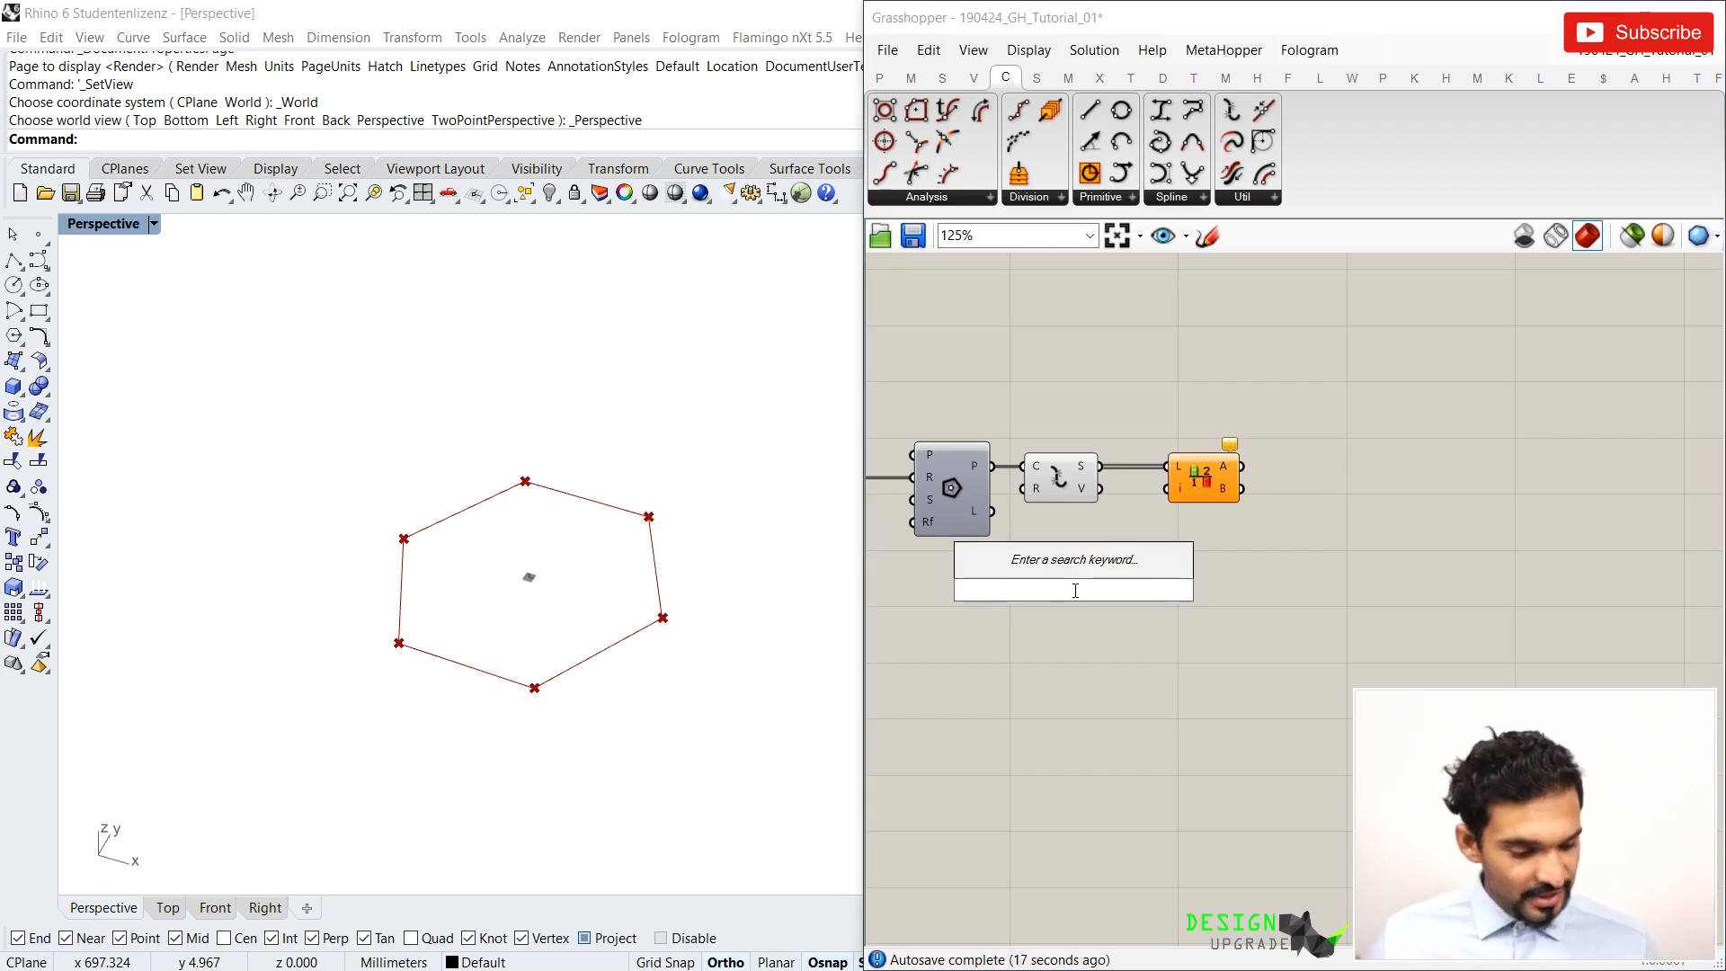
pyautogui.write('0<5')
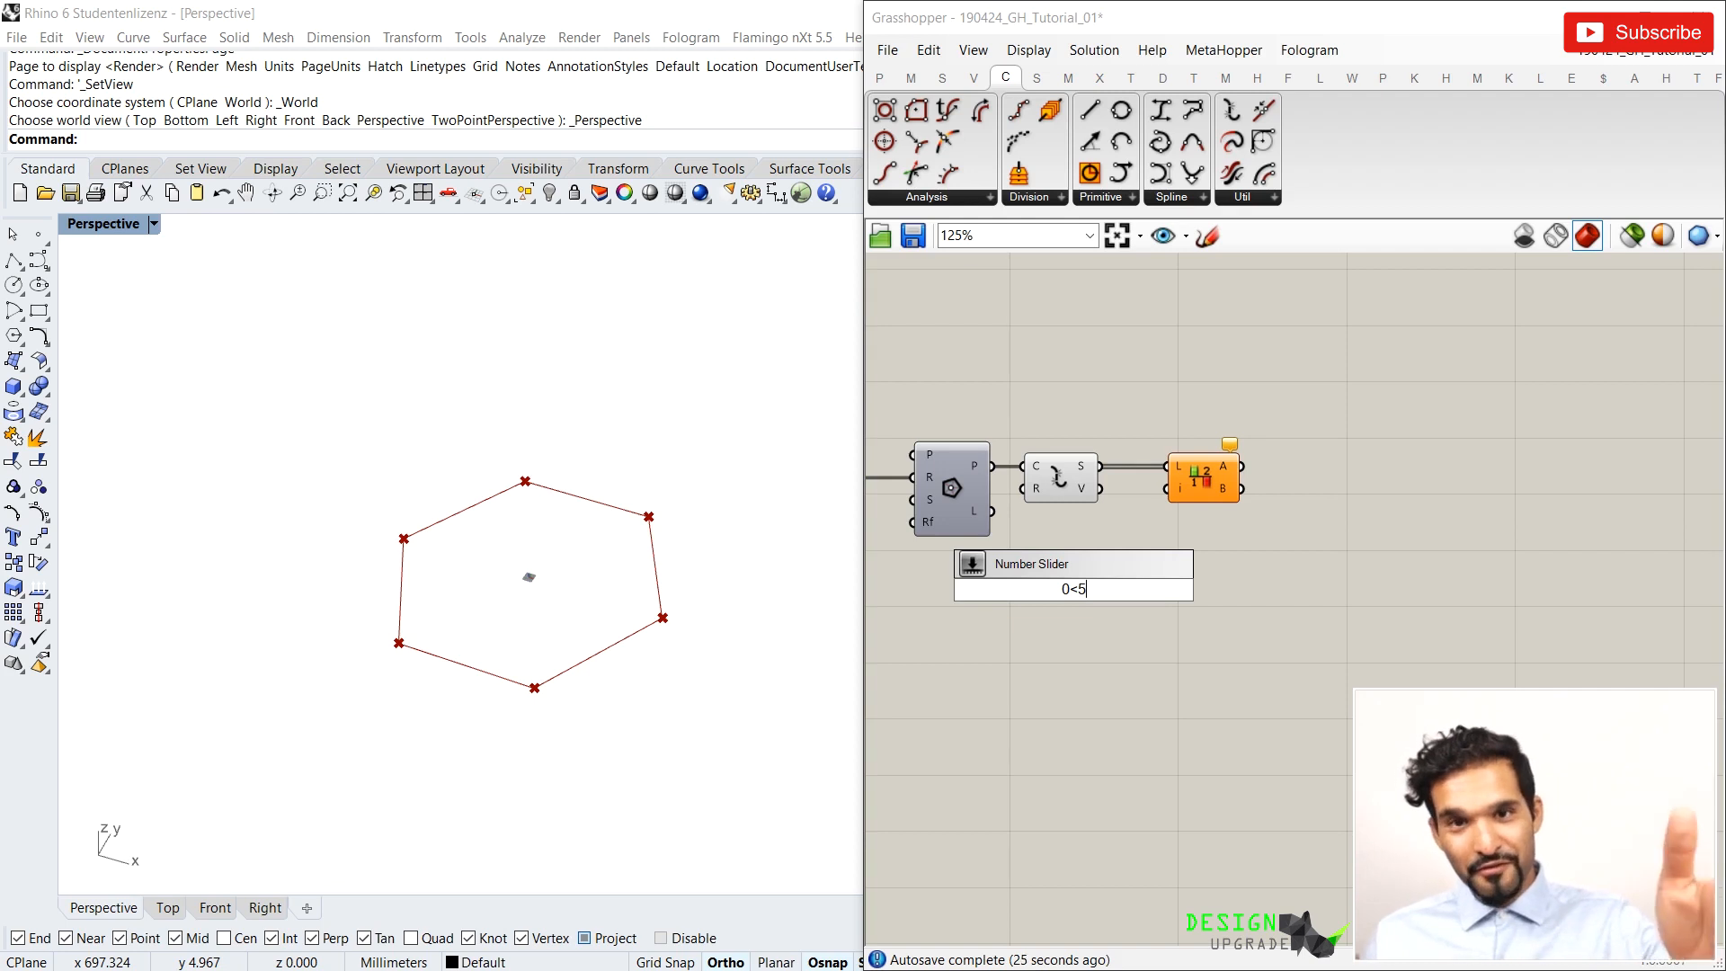
pyautogui.press('Return')
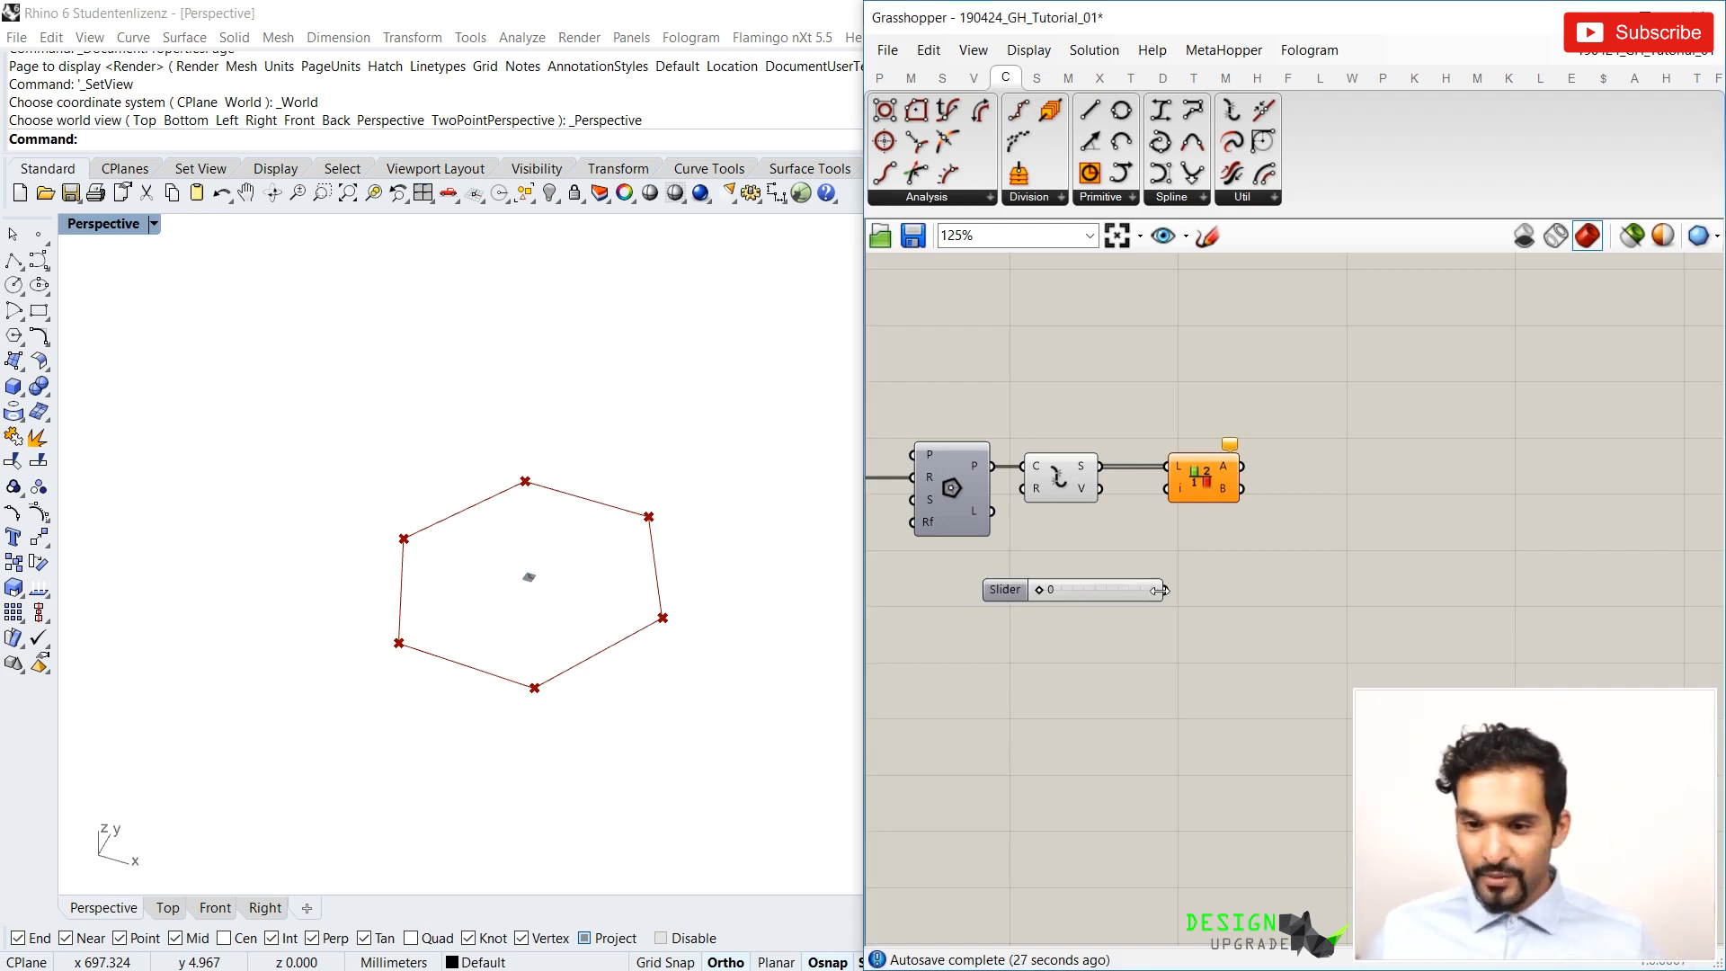
pyautogui.moveTo(1162, 590); pyautogui.dragTo(1166, 489)
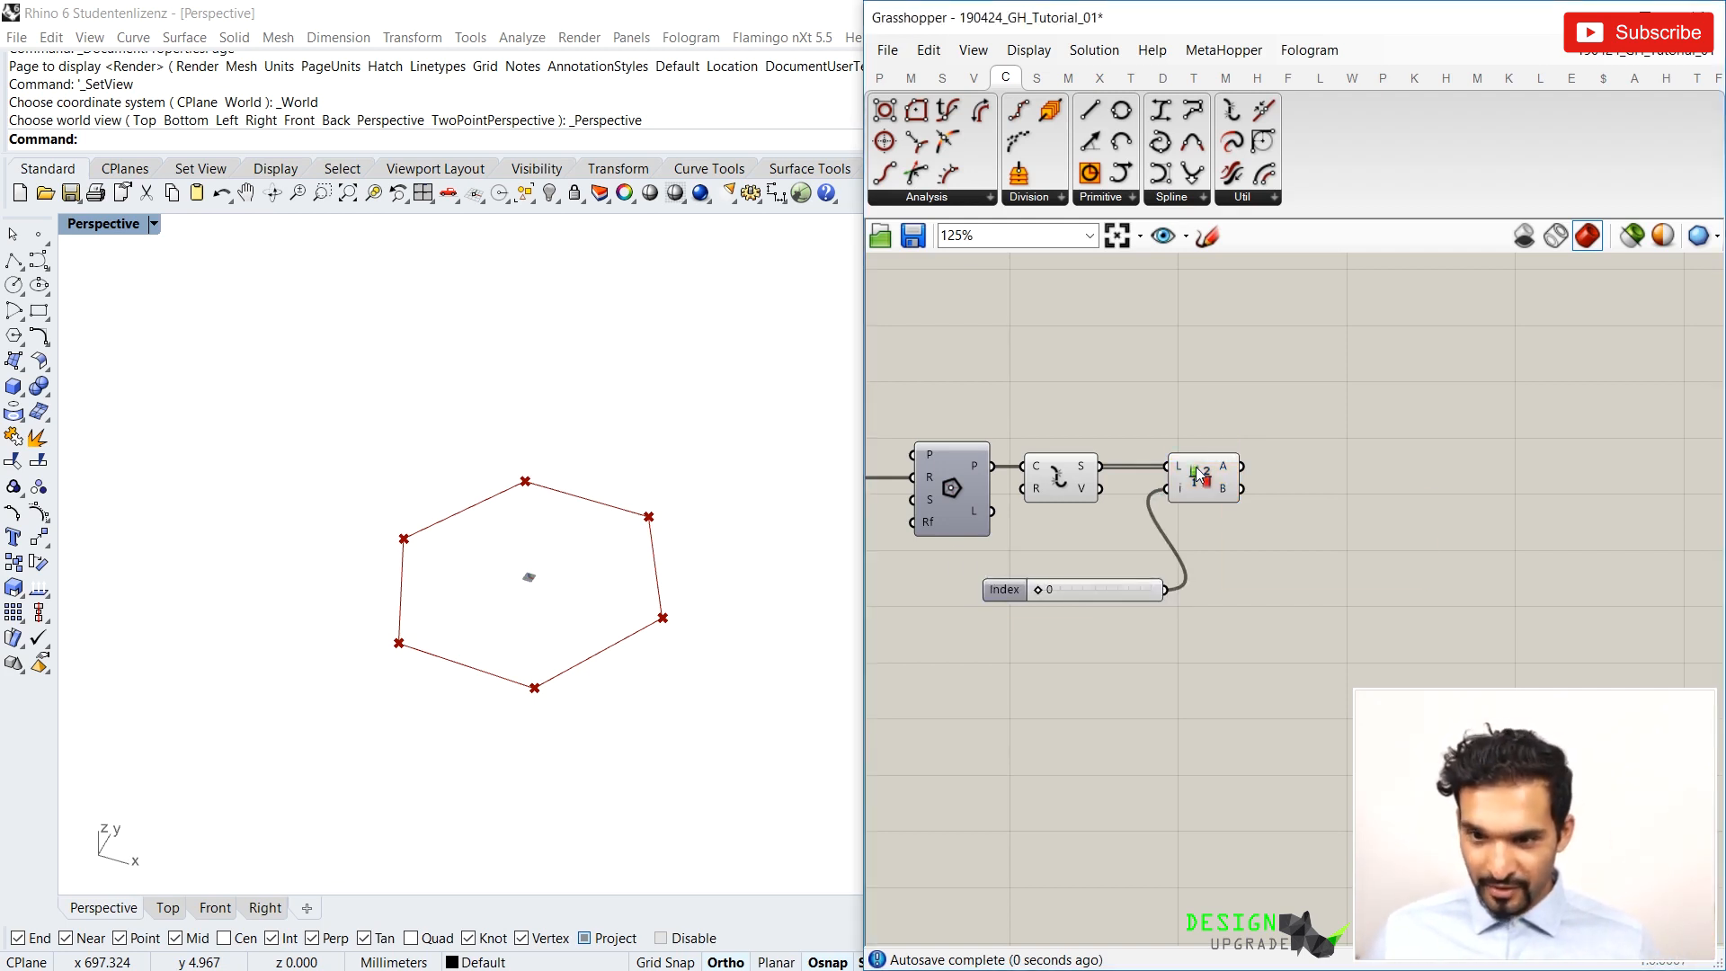
# Connect a new Panel to Split List's A output and set the Index slider to 4
pyautogui.doubleClick(1121, 395)
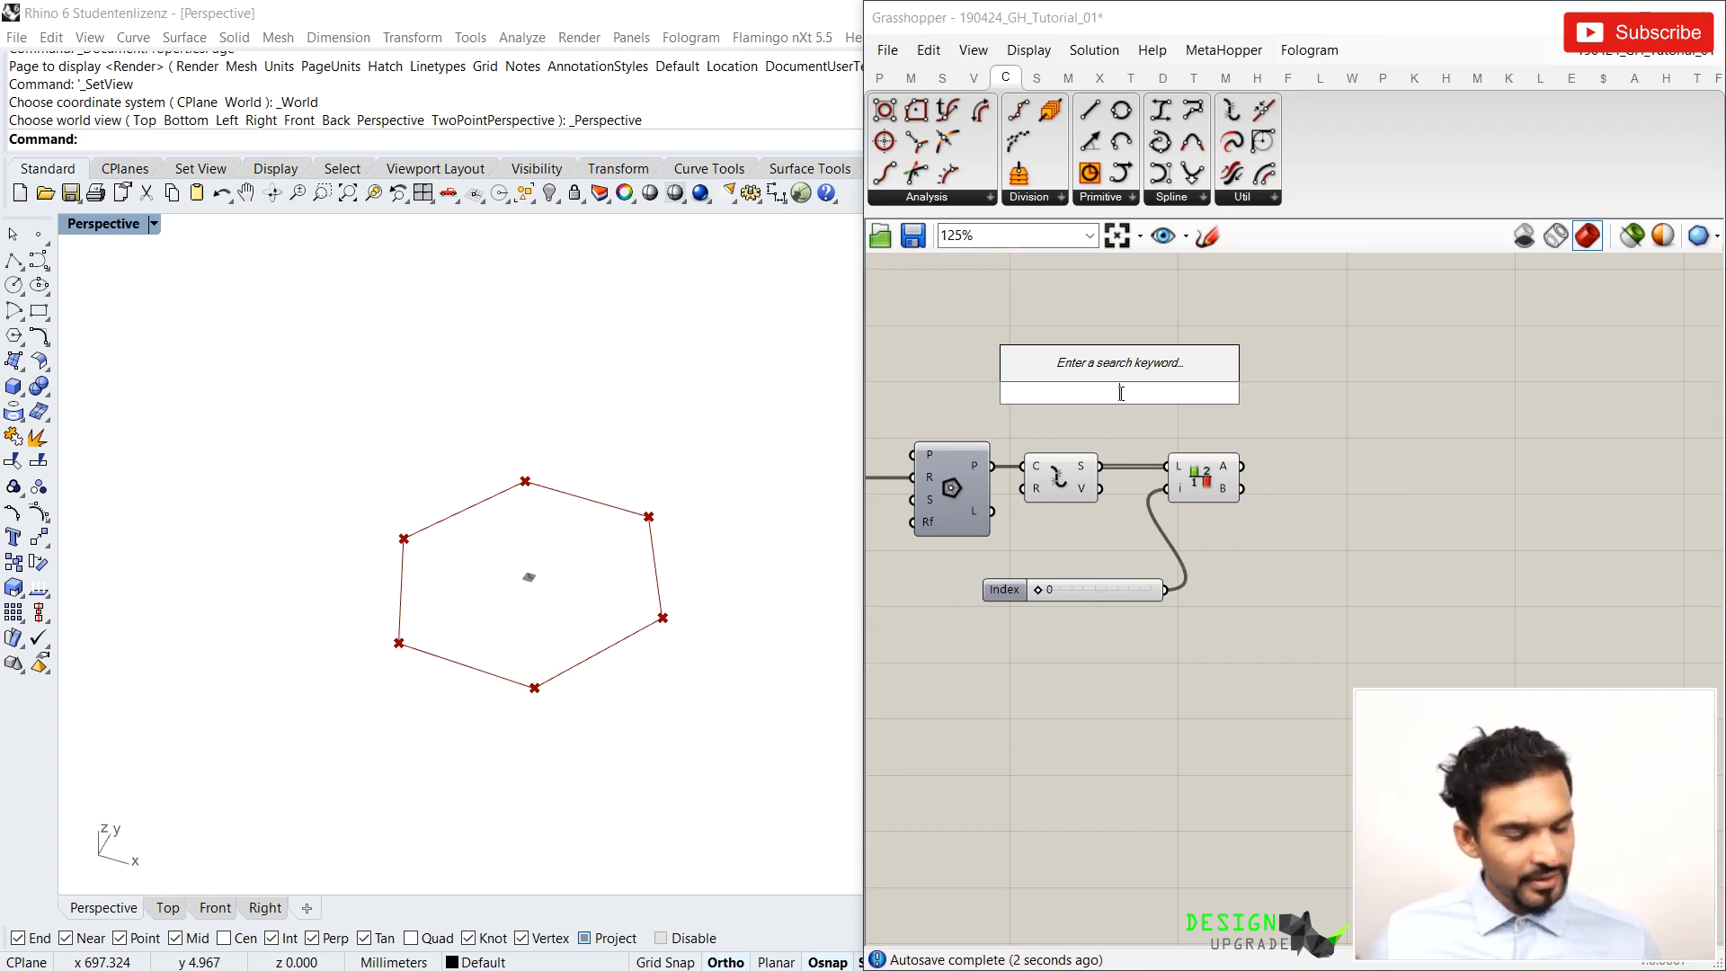
pyautogui.write('pane')
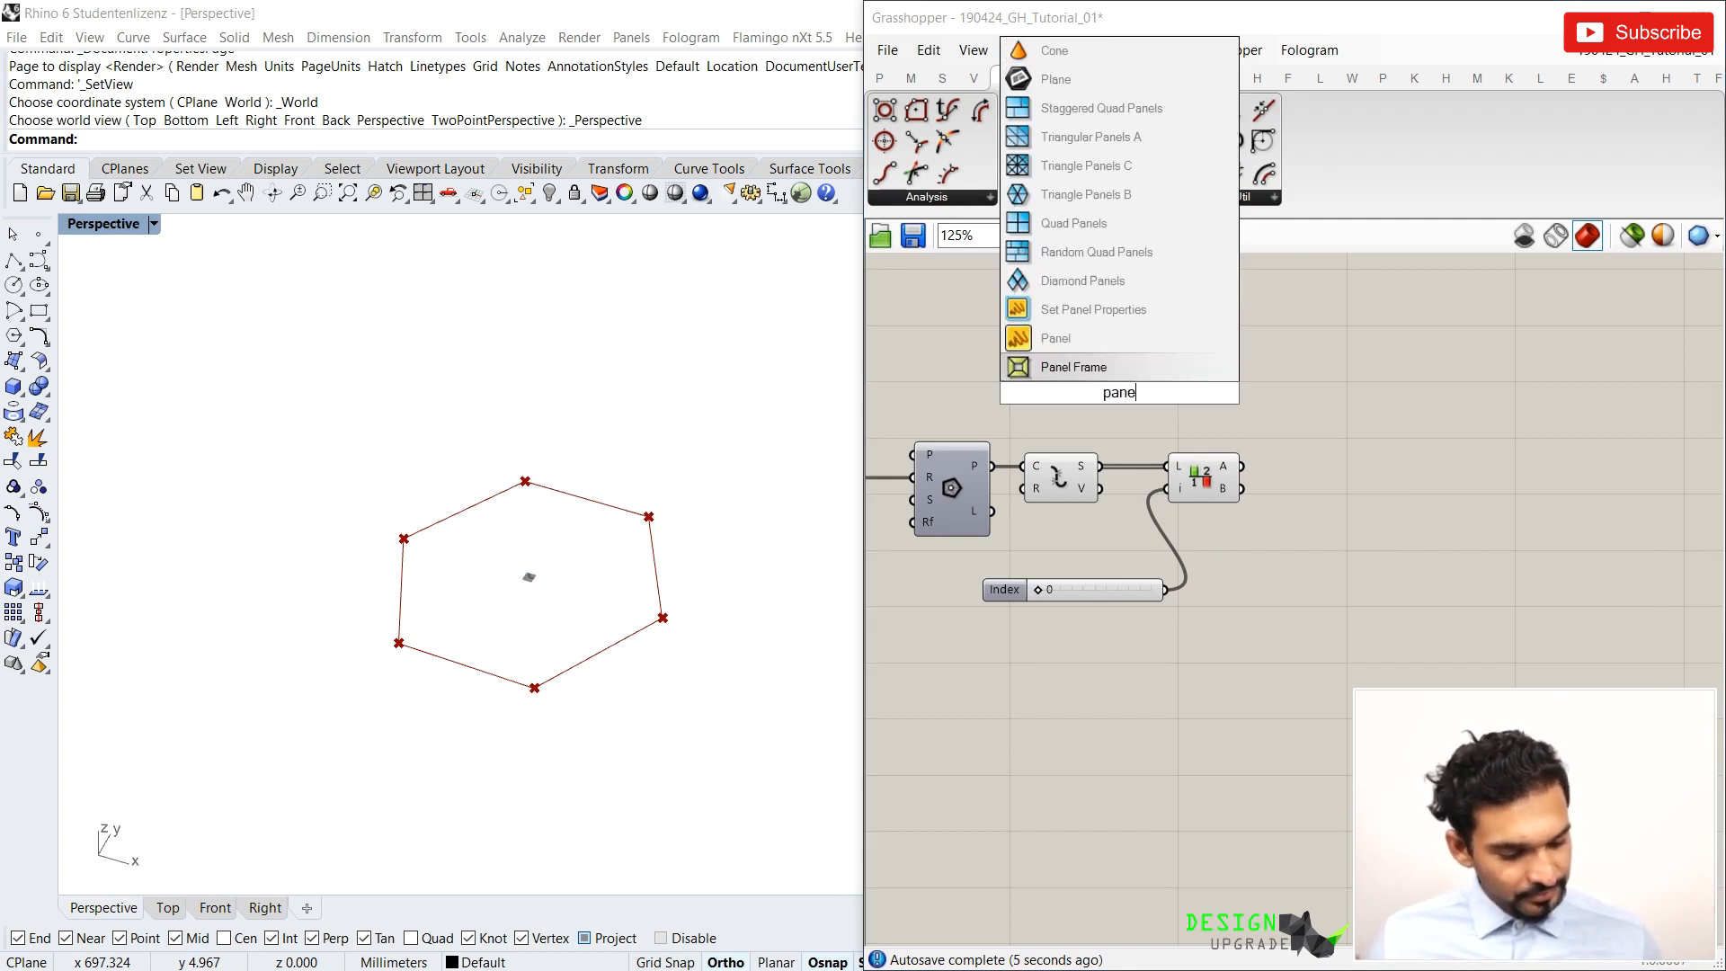
pyautogui.press('Up')
pyautogui.press('Return')
pyautogui.moveTo(1117, 384); pyautogui.dragTo(1382, 395)
pyautogui.moveTo(1243, 468); pyautogui.dragTo(1291, 410)
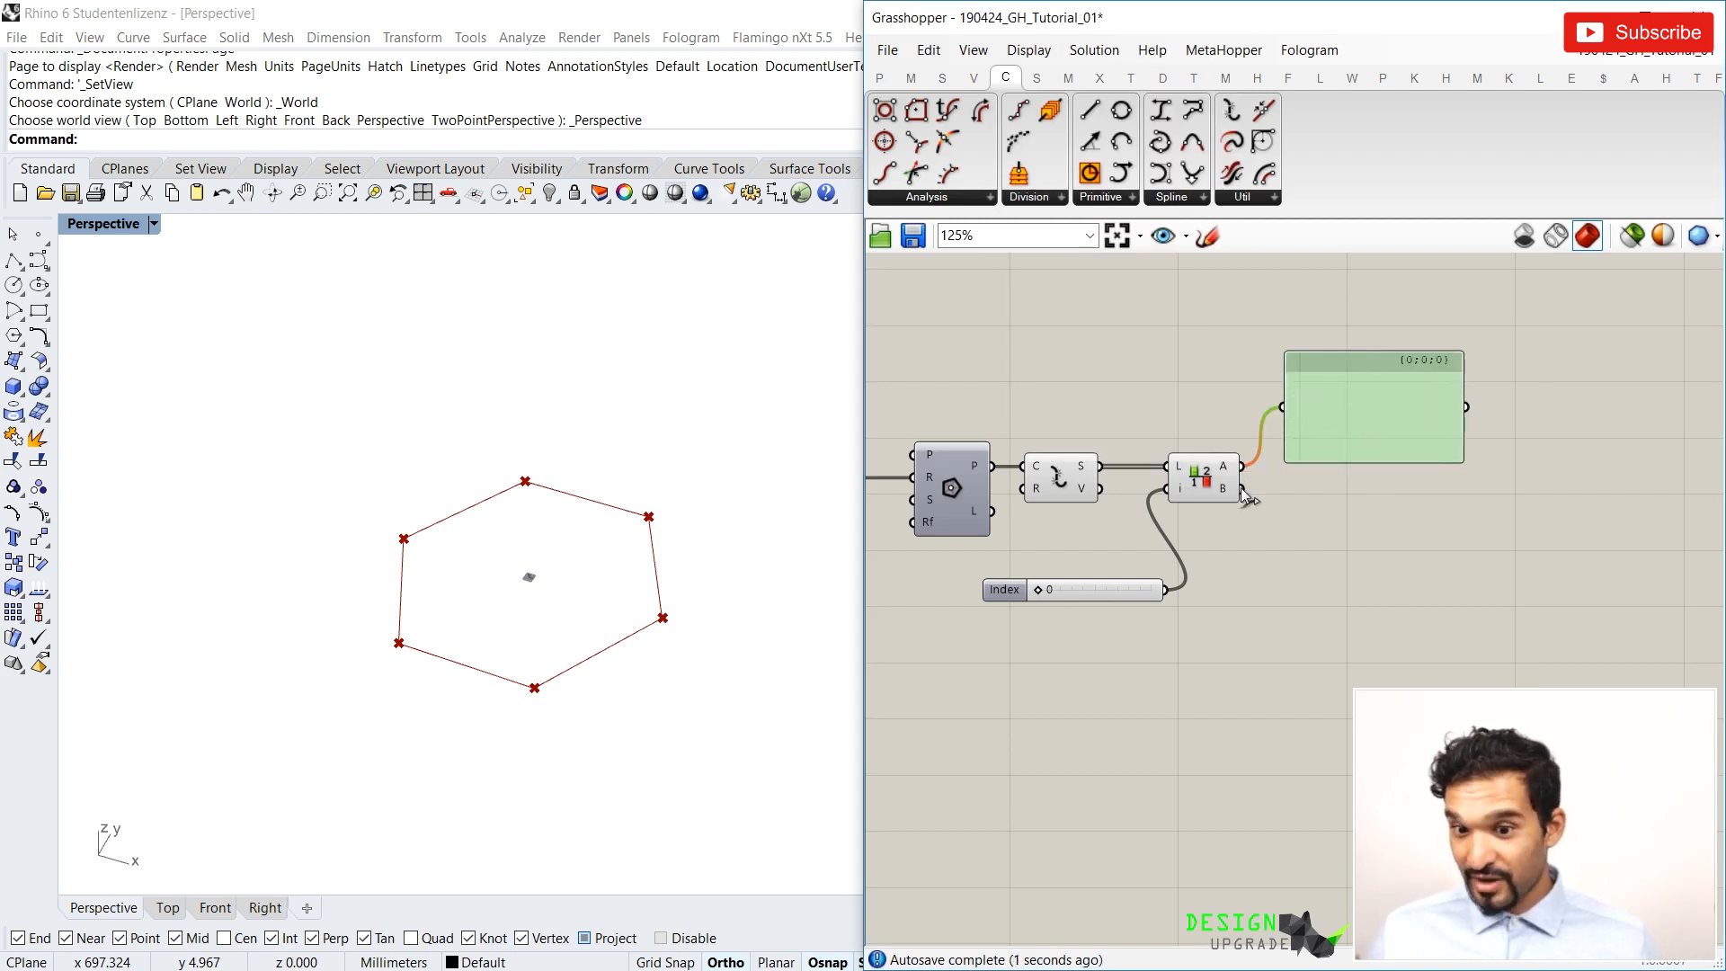
pyautogui.moveTo(1041, 592); pyautogui.dragTo(1126, 596)
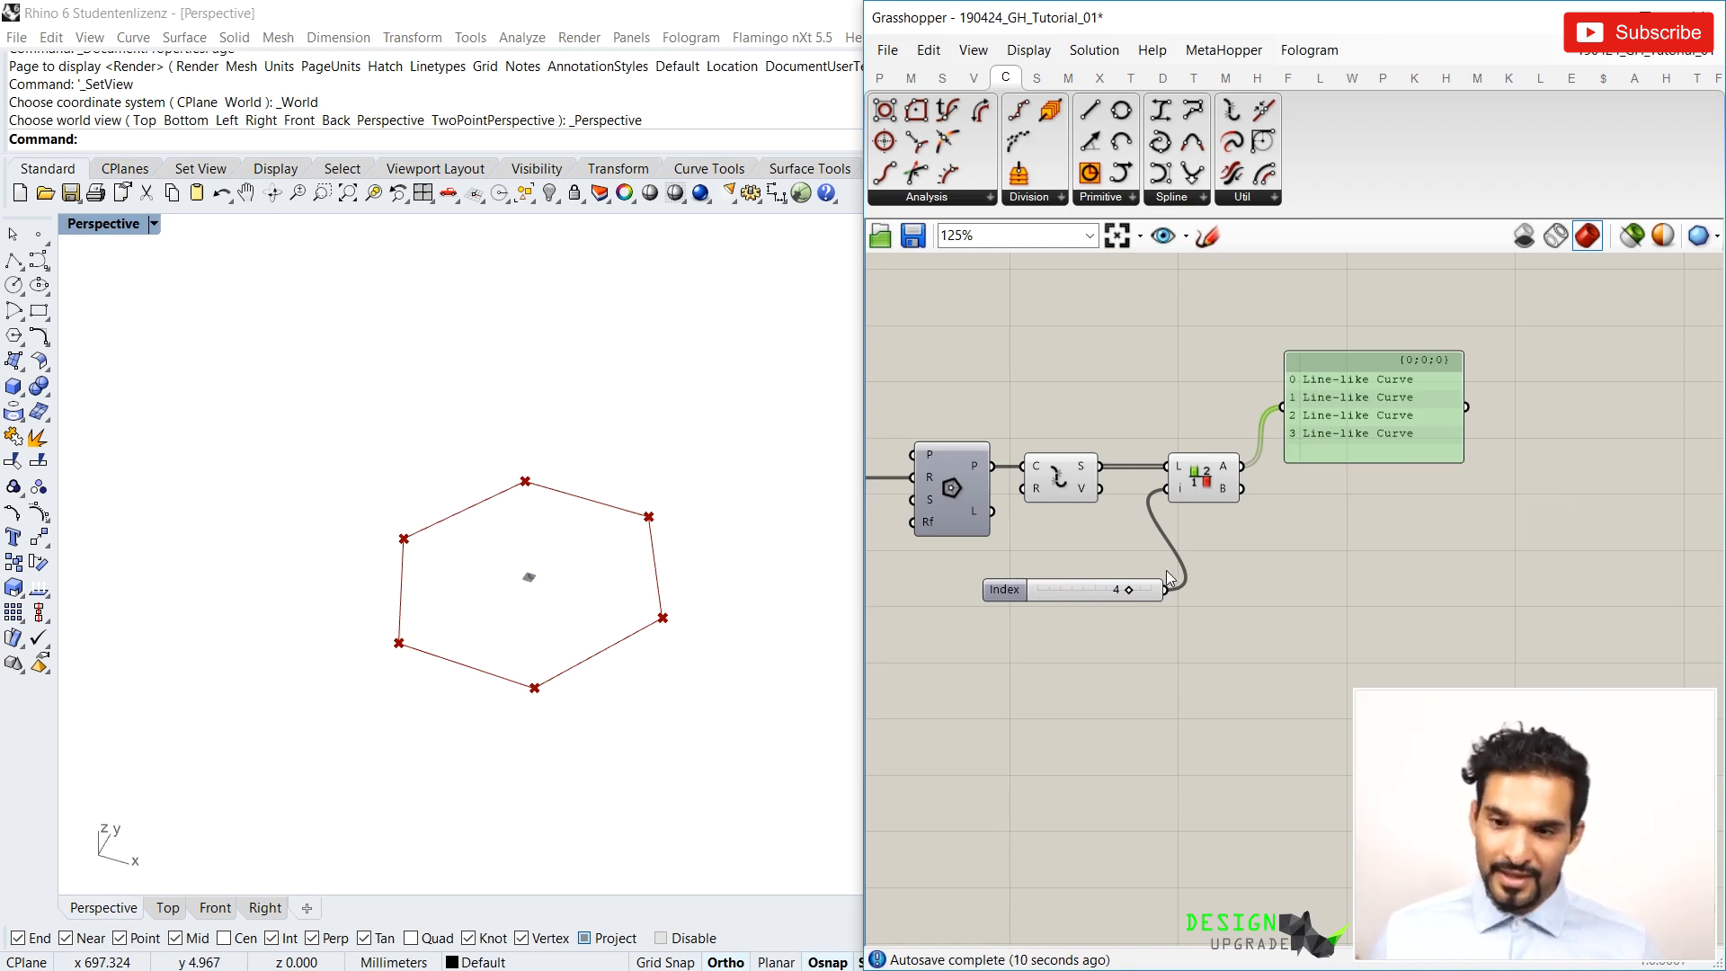
pyautogui.doubleClick(1114, 629)
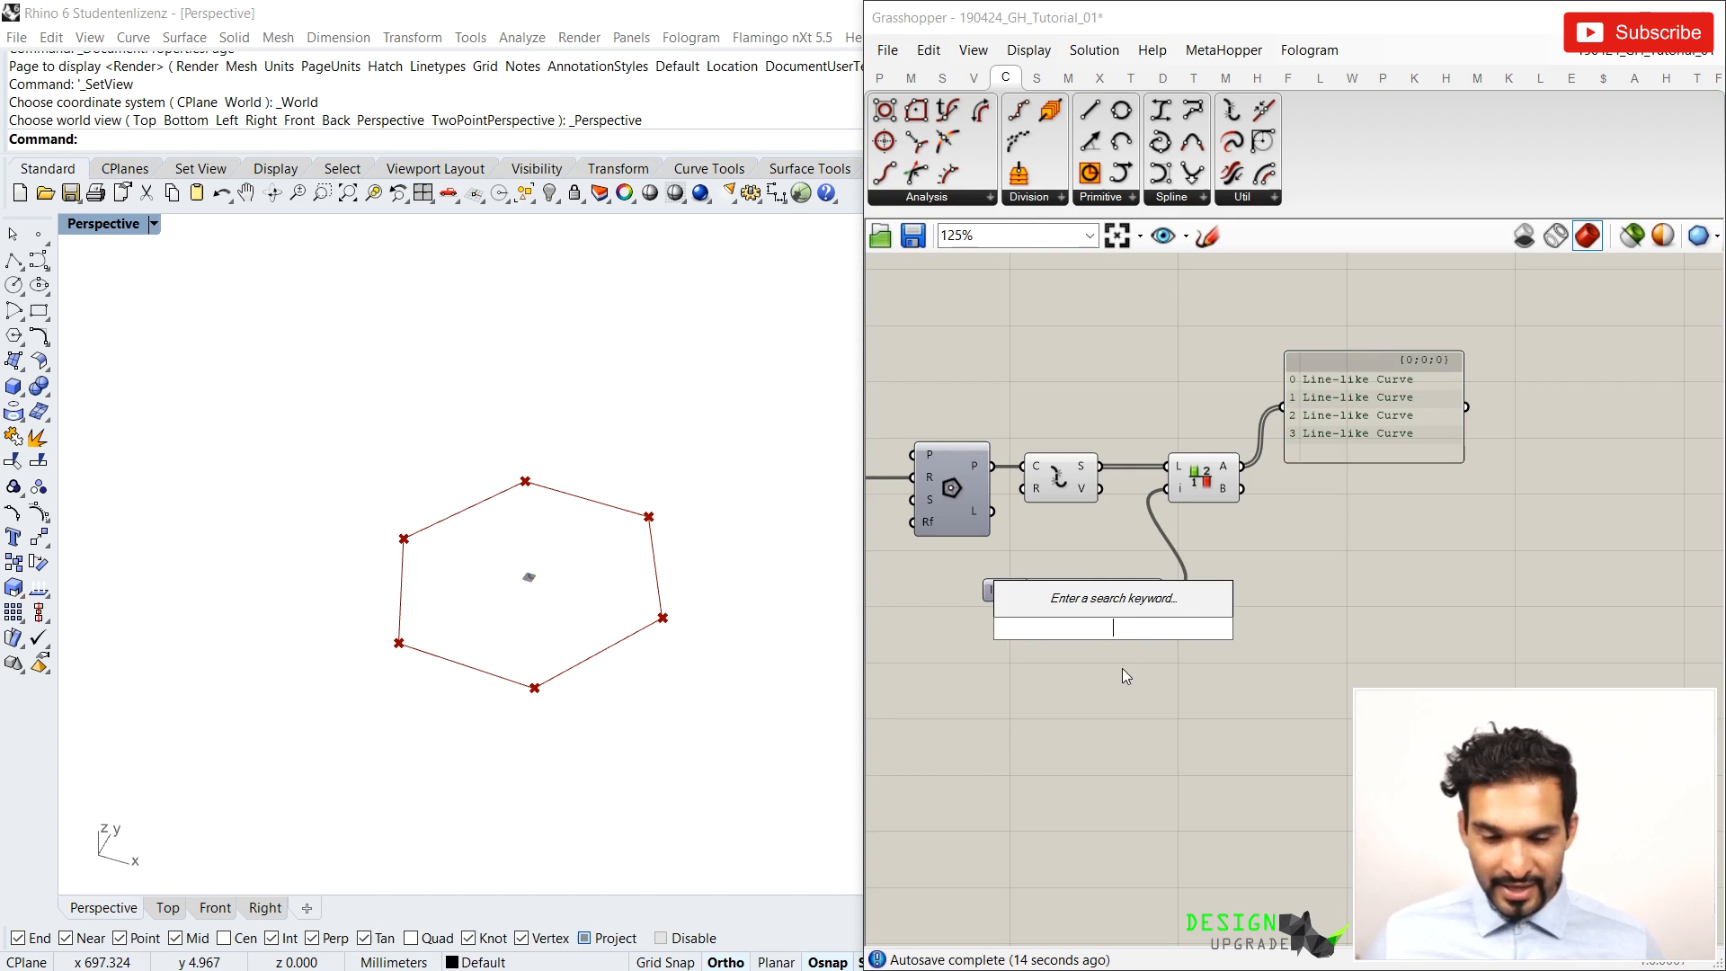
pyautogui.click(1341, 435)
pyautogui.click(1344, 482)
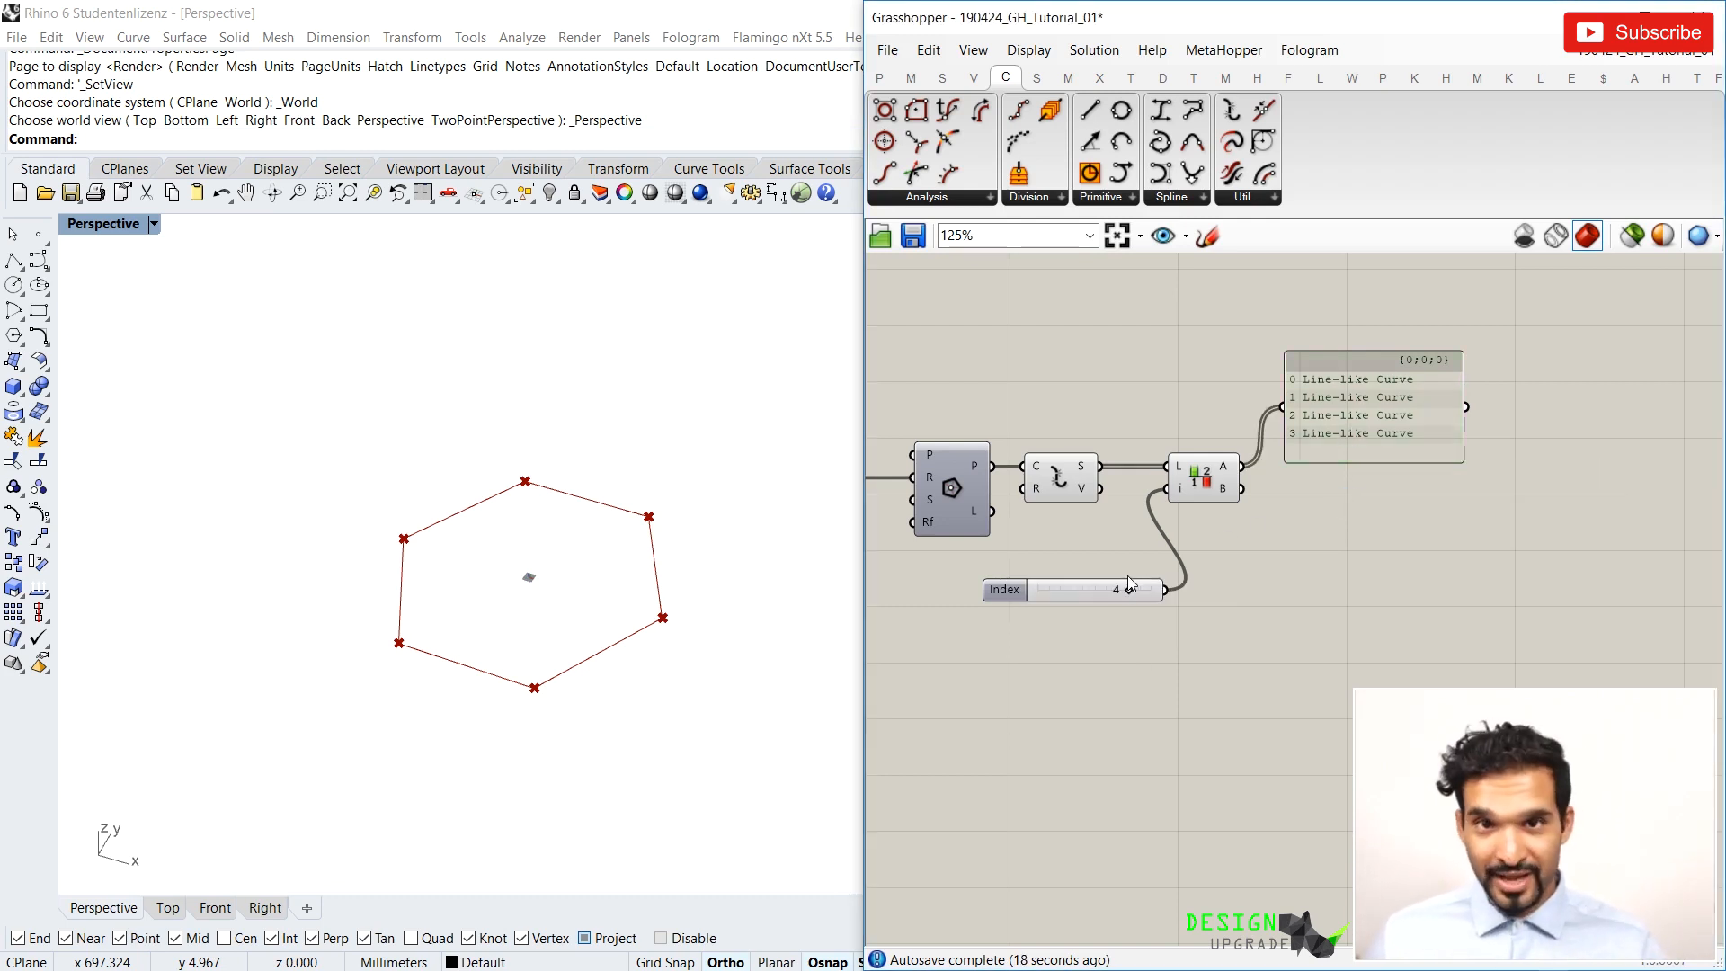
# Add a Panel containing 4 below the Index slider and connect it to Split List's index input
pyautogui.doubleClick(1071, 708)
pyautogui.write('panel')
pyautogui.press('Return')
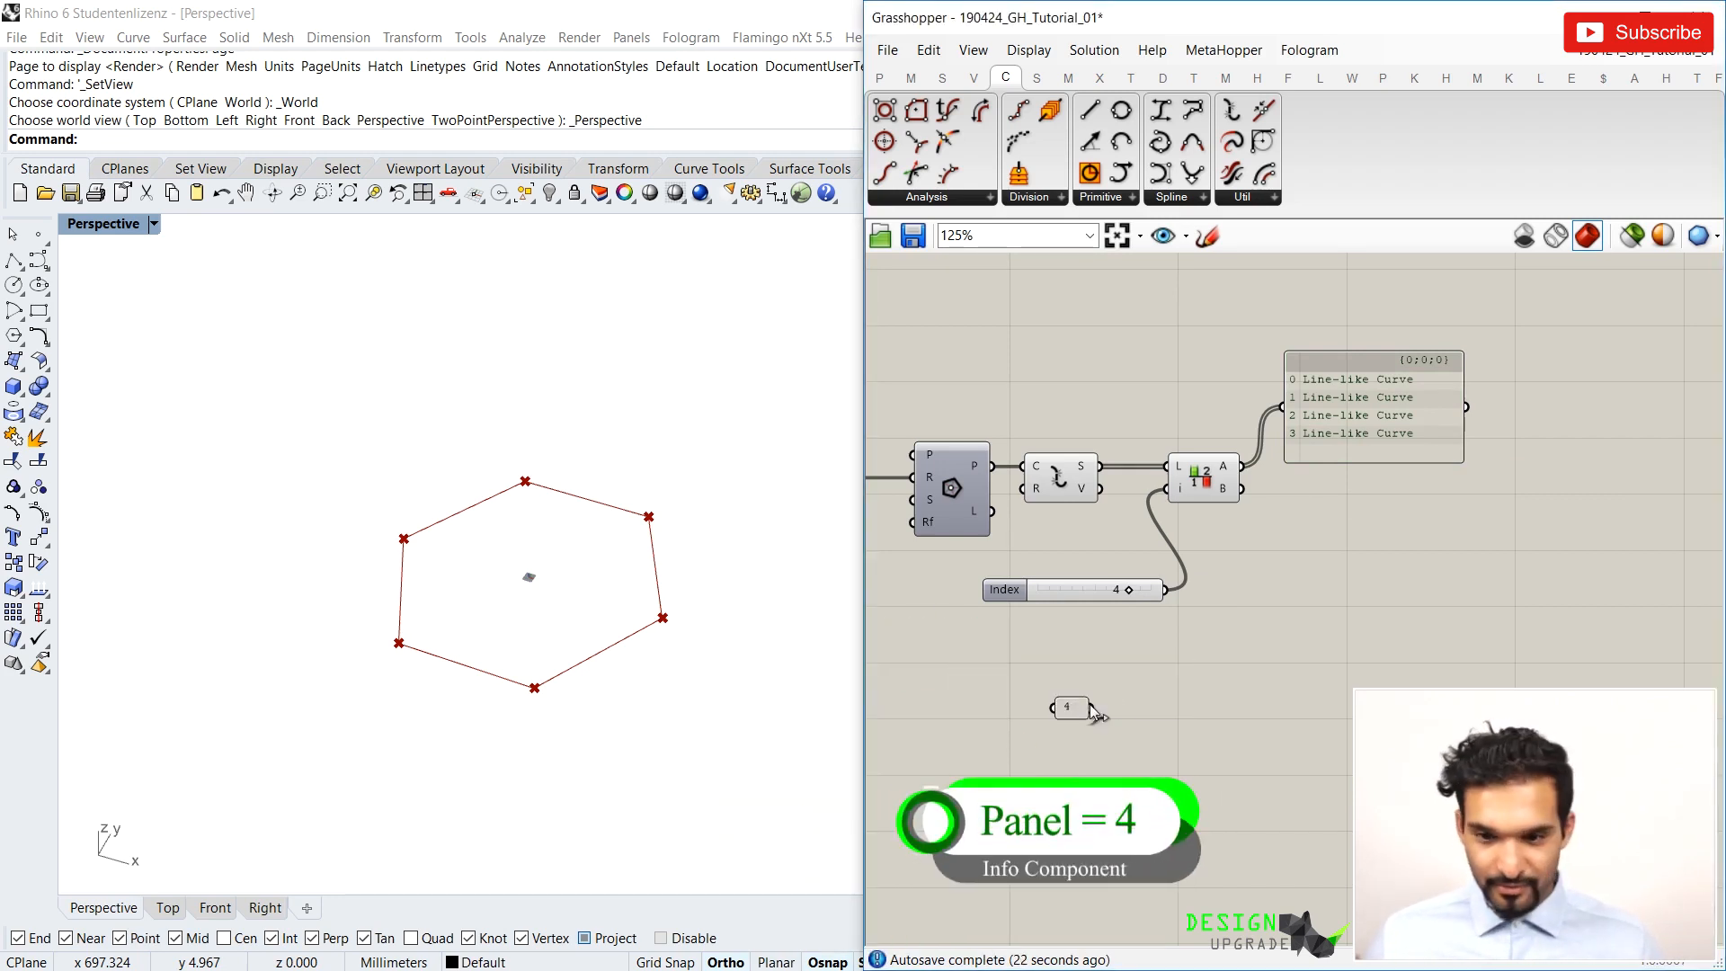
pyautogui.moveTo(1091, 706); pyautogui.dragTo(1168, 490)
# Reconnect the Index slider to Split List's index input and delete the Panel containing 4
pyautogui.moveTo(1166, 589); pyautogui.dragTo(1169, 490)
pyautogui.moveTo(1167, 663); pyautogui.dragTo(1001, 765)
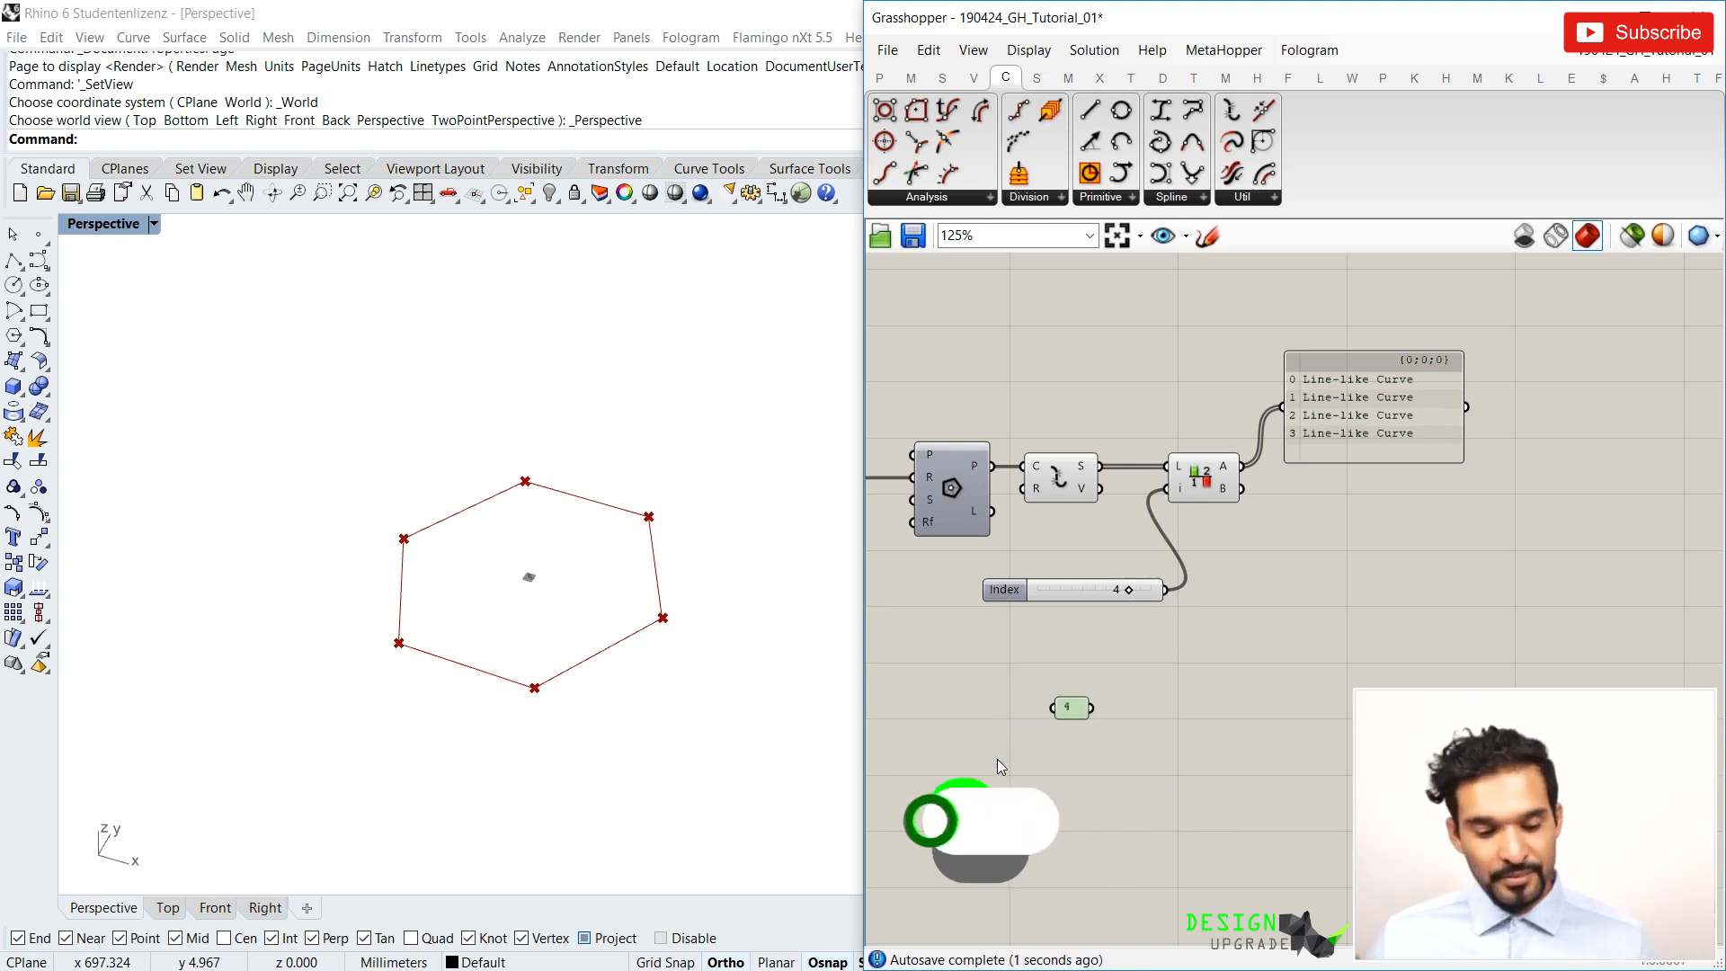
pyautogui.press('Delete')
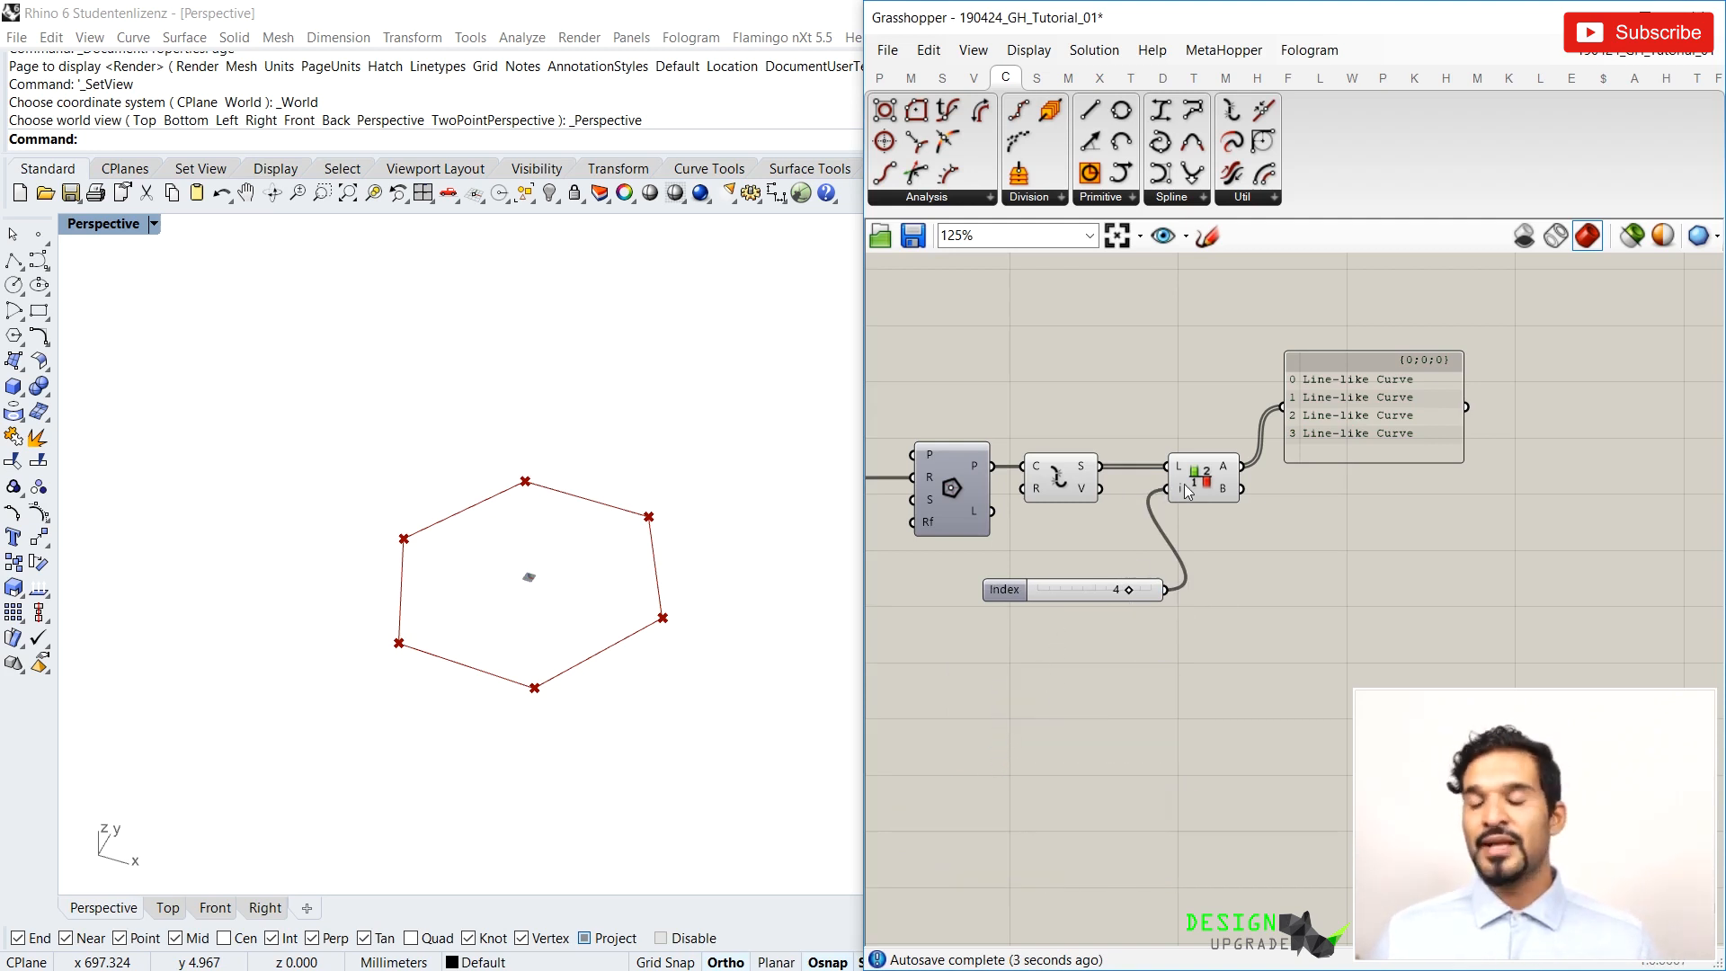
# Turn off the Explode component's preview and delete the Panel attached to Split List's A output
pyautogui.click(1058, 484)
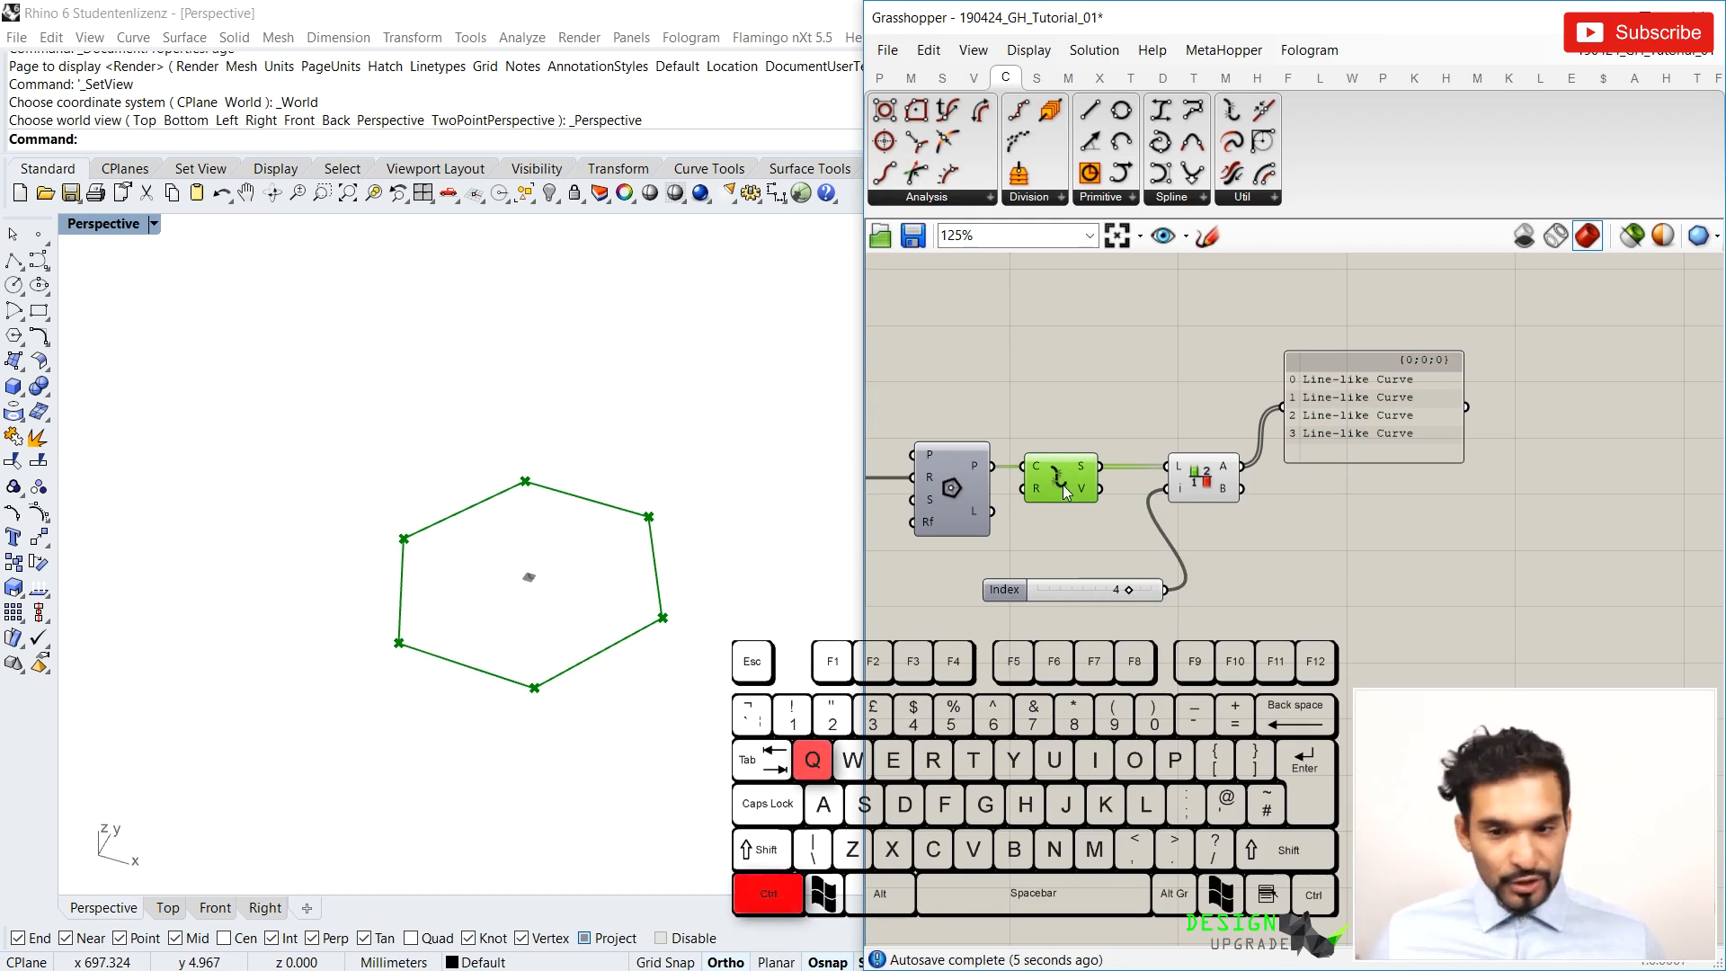
pyautogui.hotkey('ctrl', 'q')
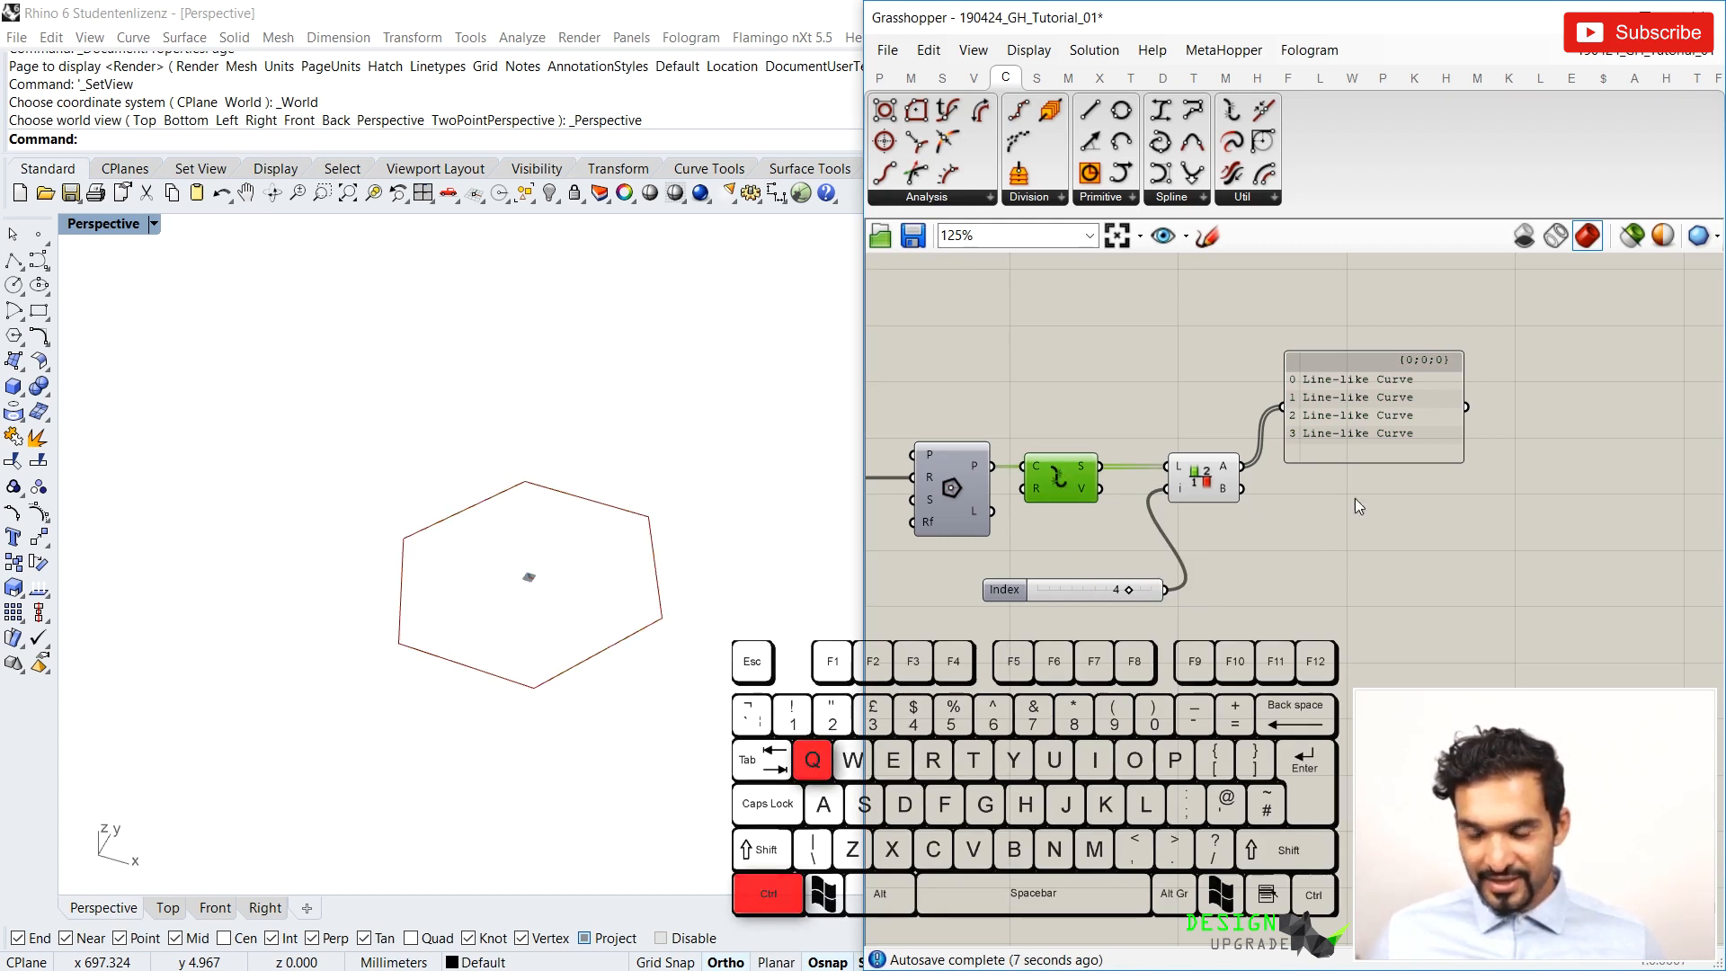
pyautogui.click(1353, 444)
pyautogui.press('Delete')
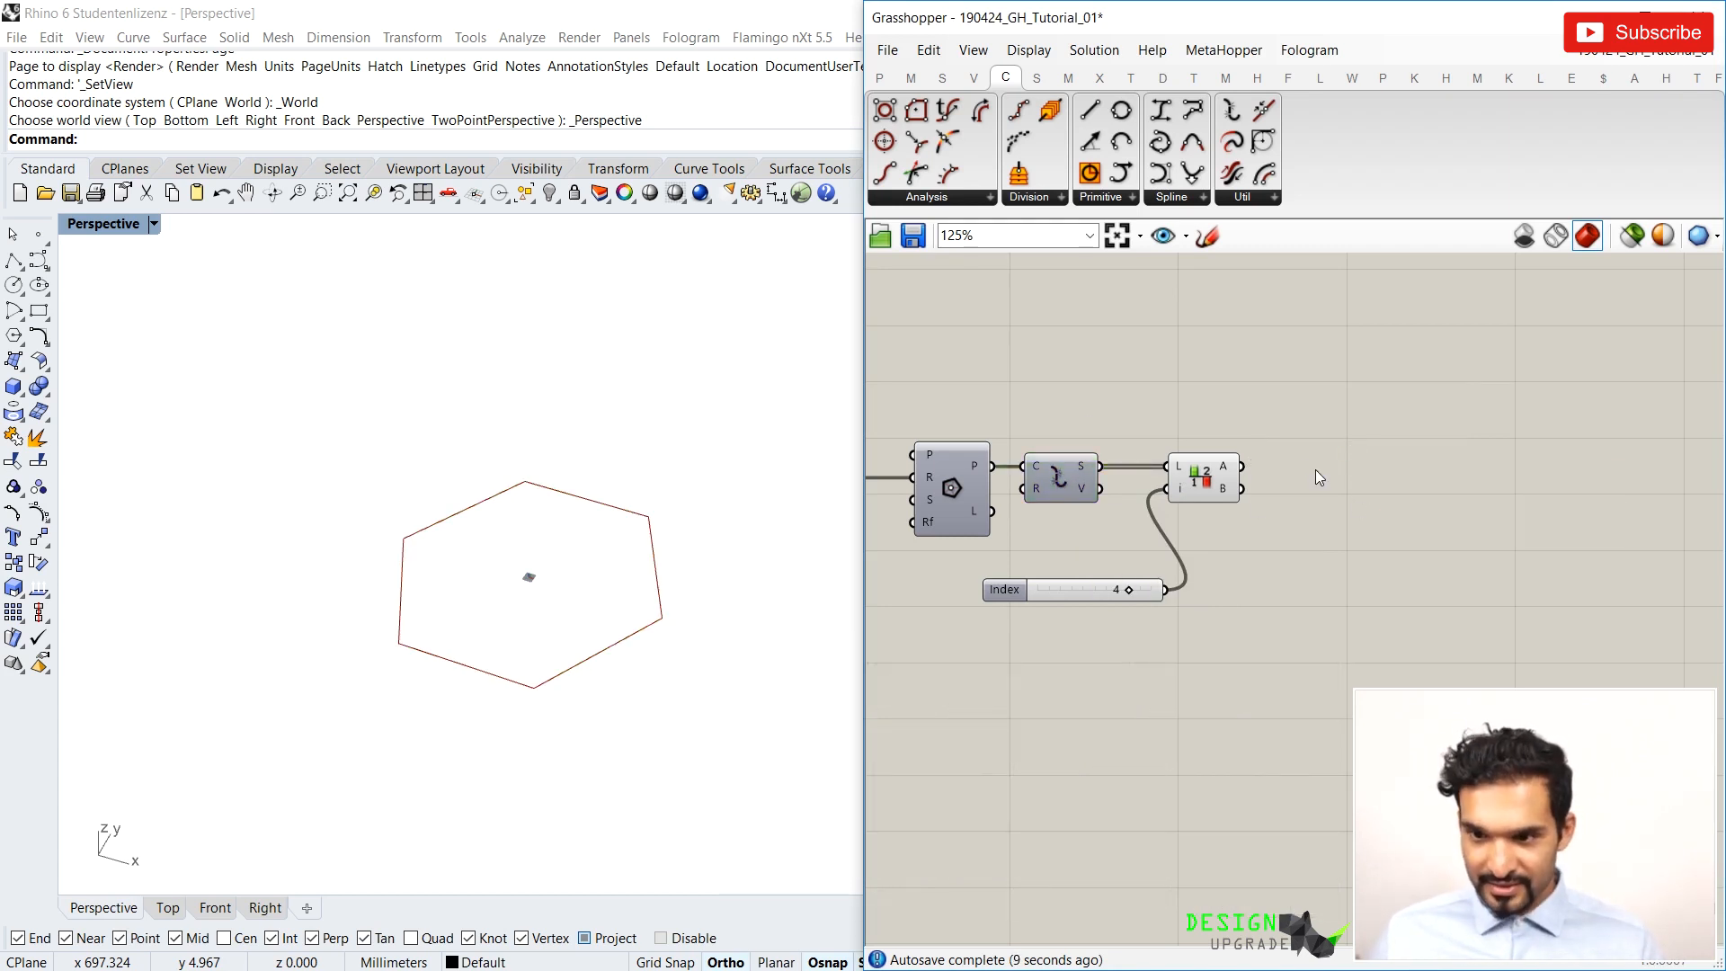
# Add a Curve parameter beside Split List and connect Split List's A output to it
pyautogui.doubleClick(1317, 476)
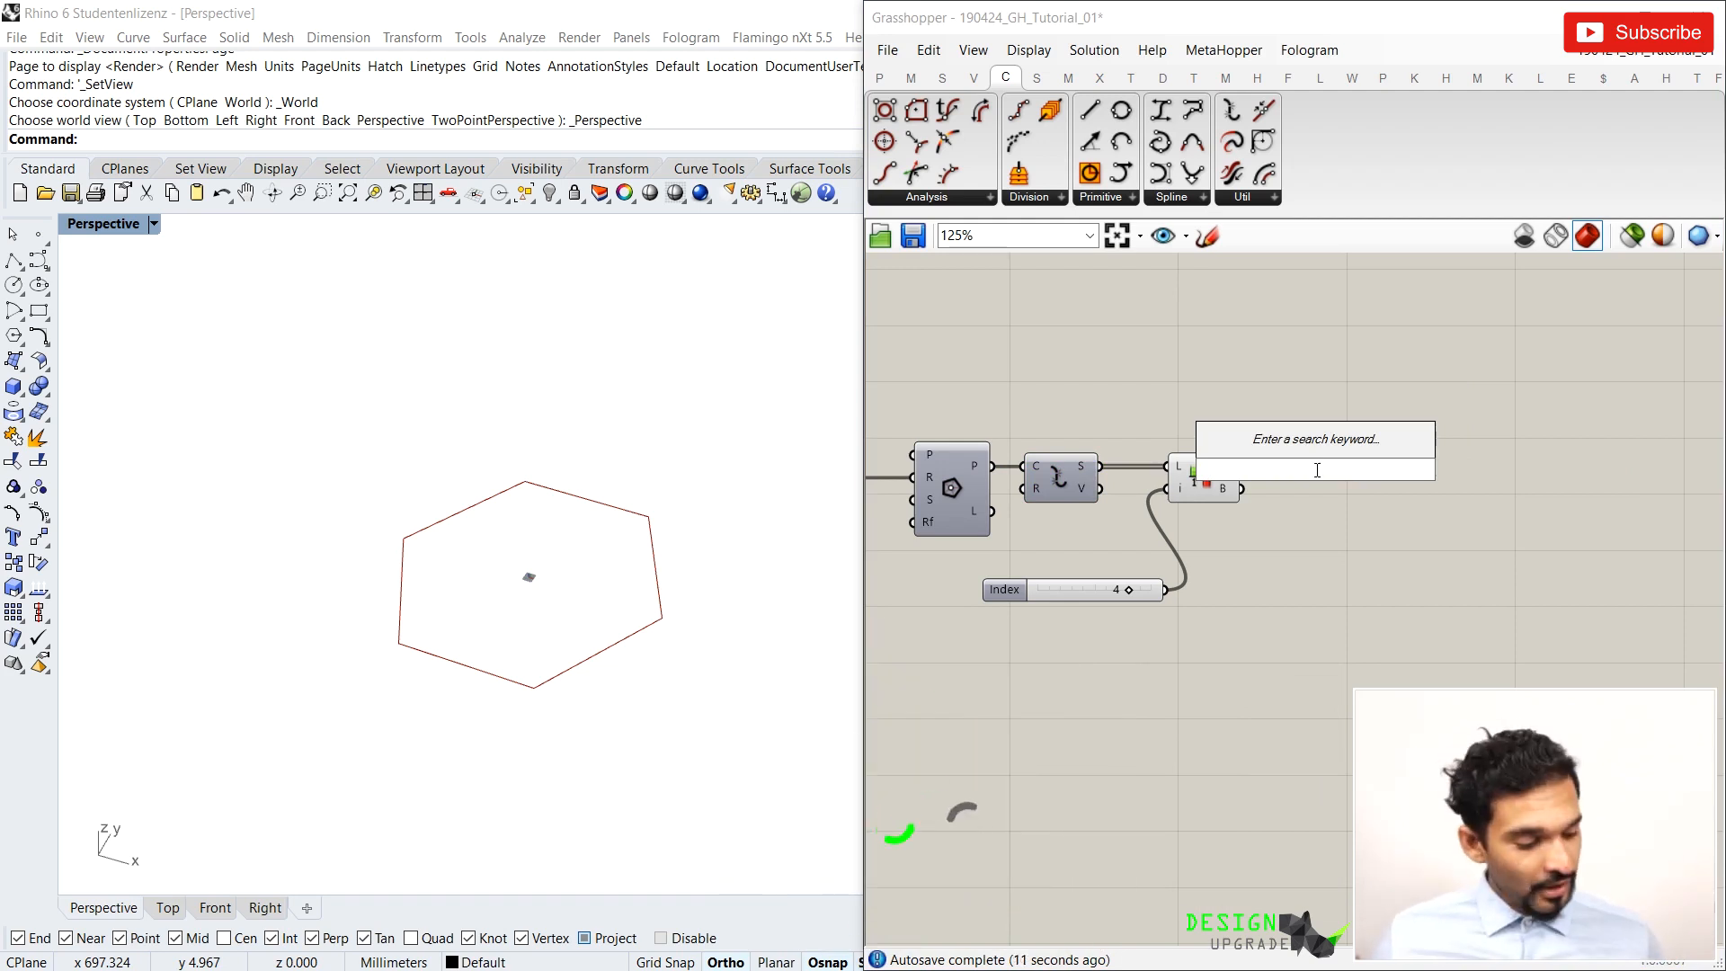
pyautogui.write('curve')
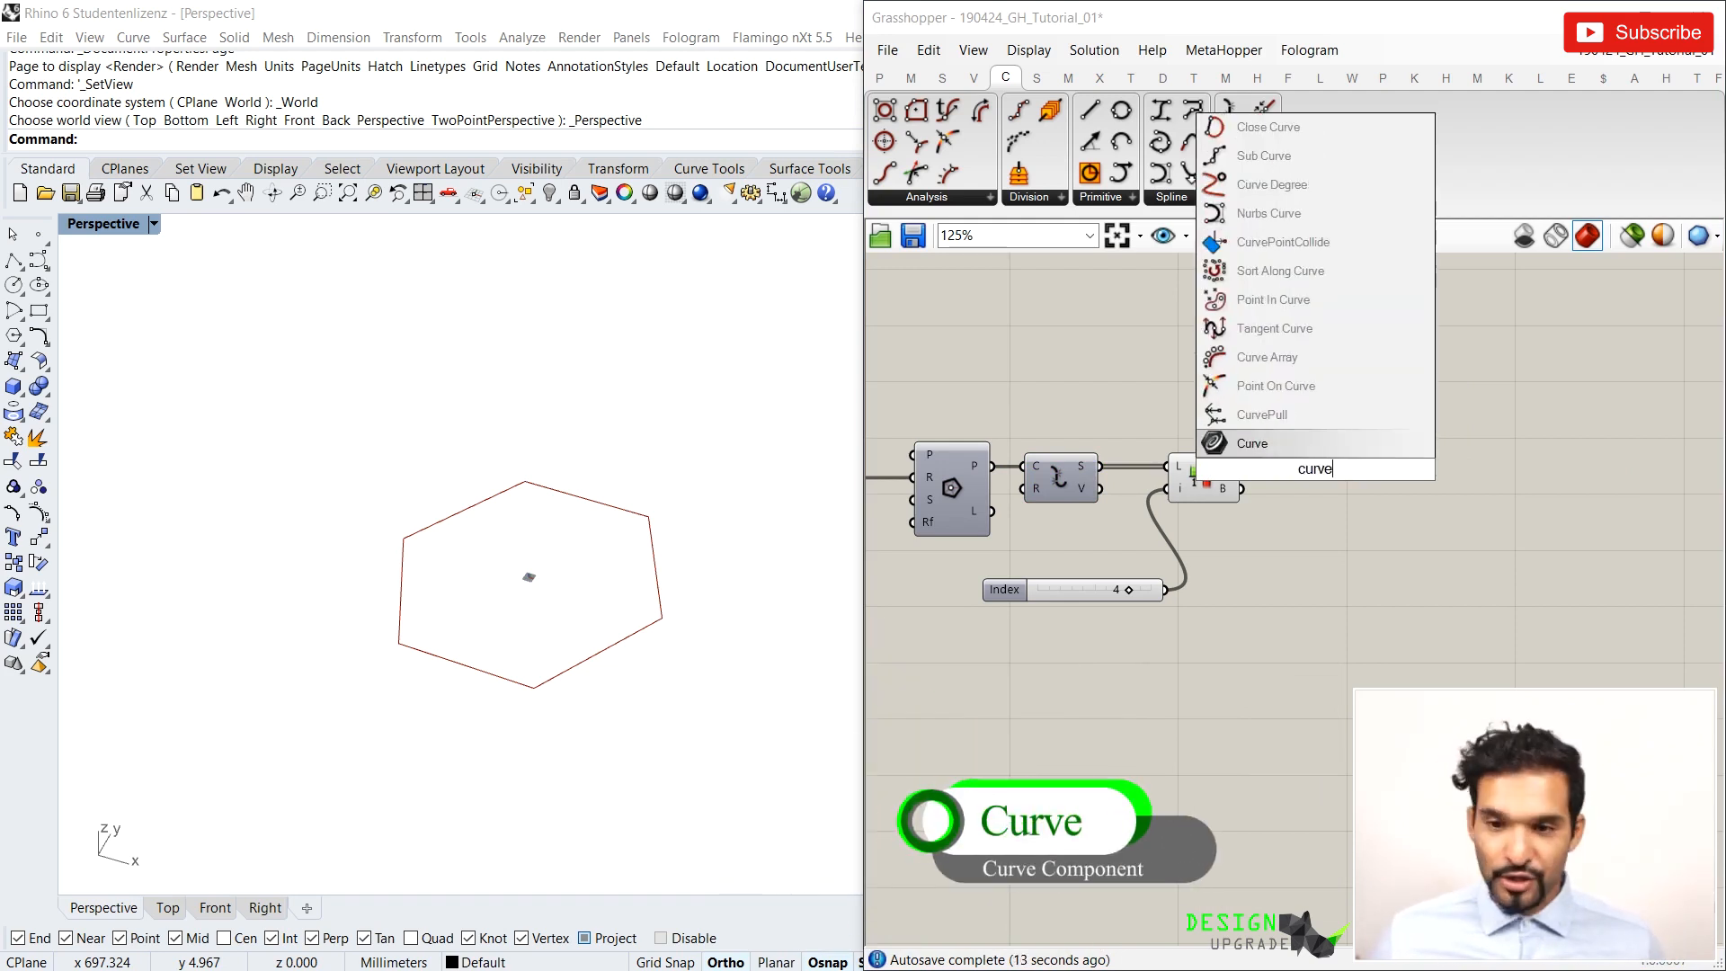
pyautogui.click(1222, 444)
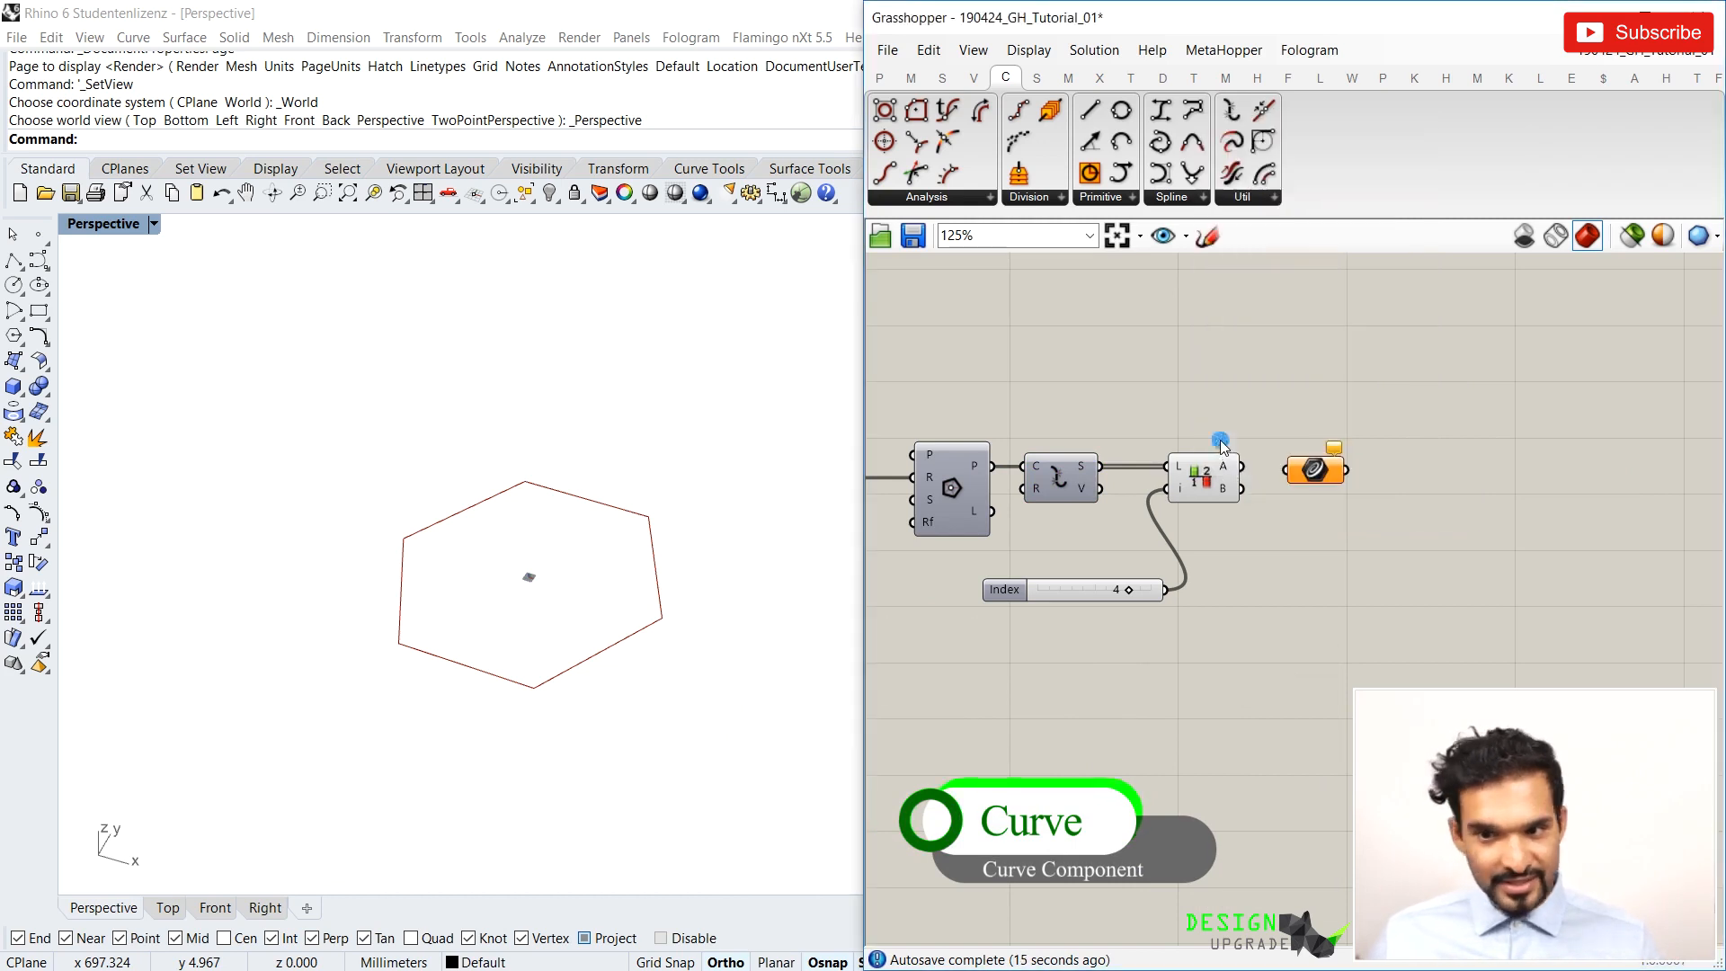
pyautogui.moveTo(1315, 481); pyautogui.dragTo(1348, 438)
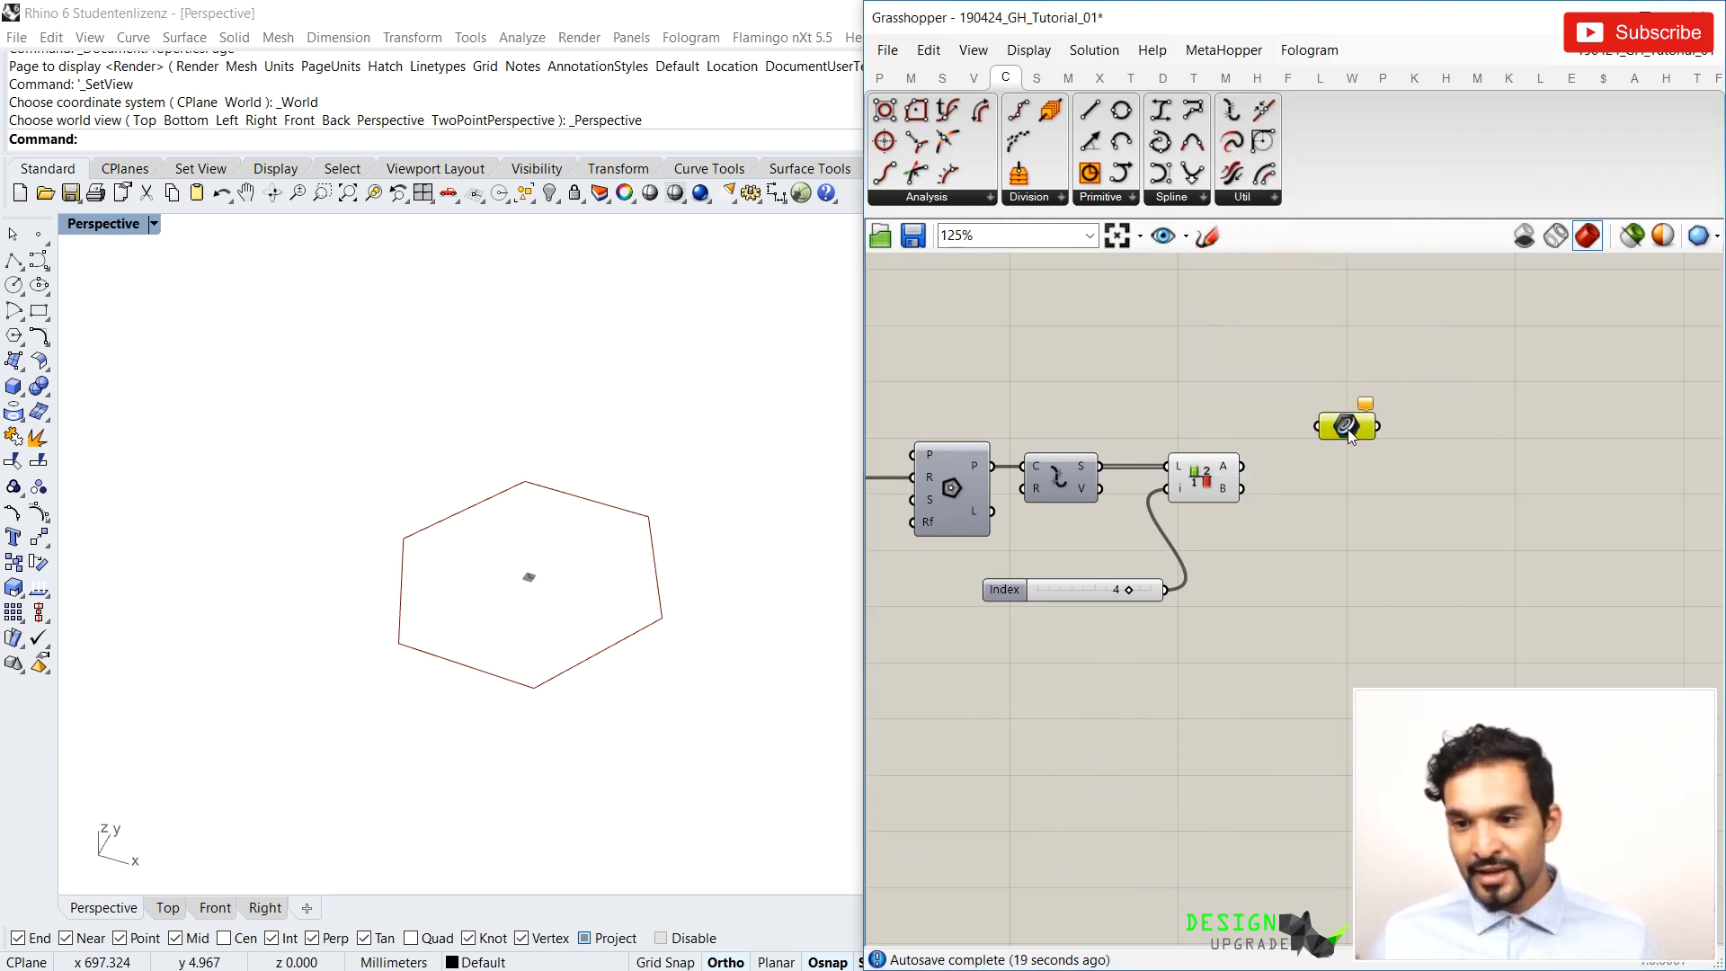
pyautogui.scroll(3, 1346, 429)
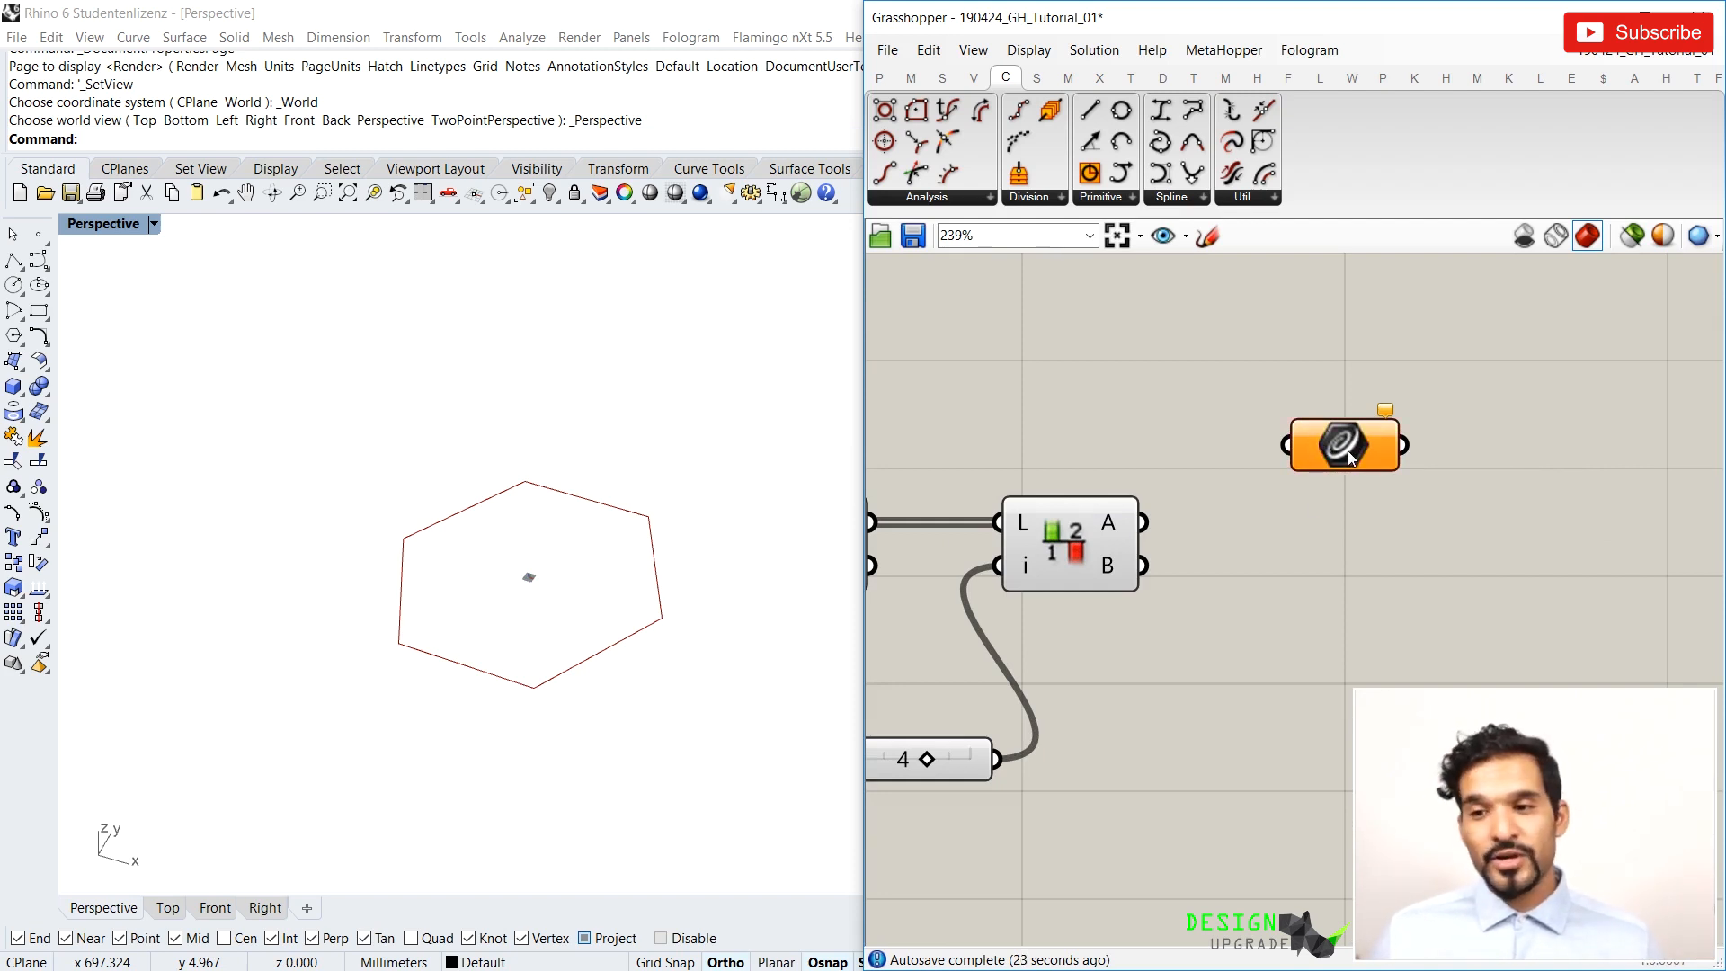
pyautogui.moveTo(1344, 453); pyautogui.dragTo(1339, 451)
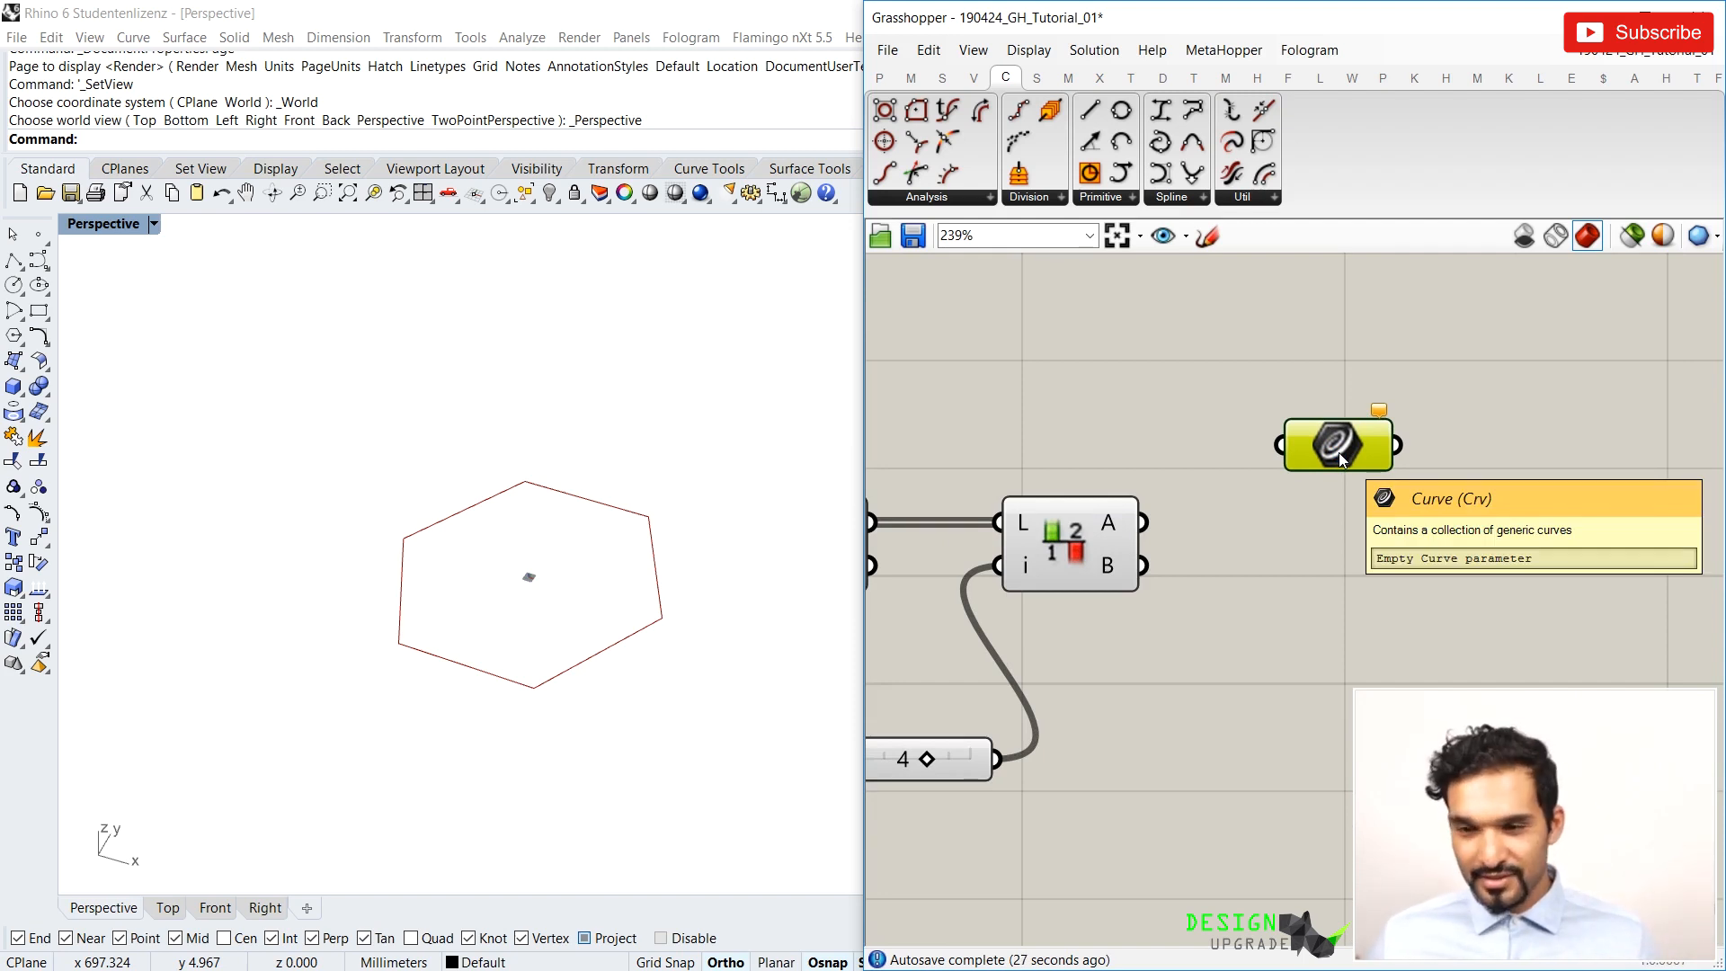
pyautogui.moveTo(1143, 522); pyautogui.dragTo(1259, 412)
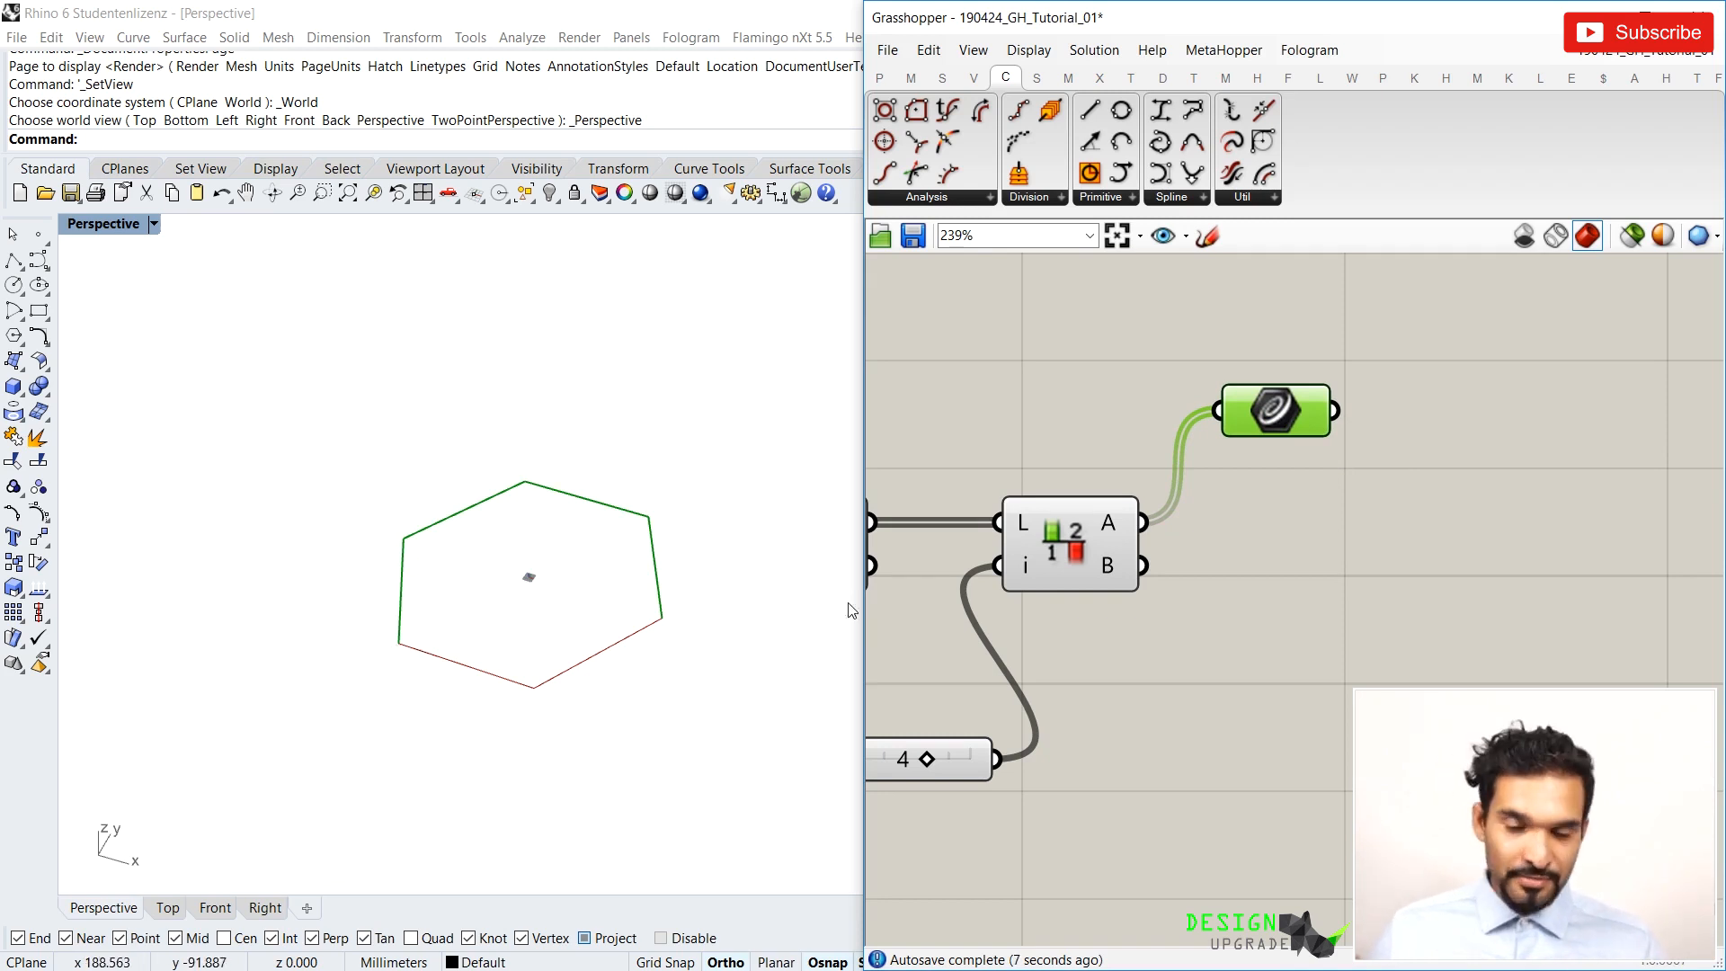
# Turn off Split List's preview and move the Curve parameter into line with its A output
pyautogui.scroll(-3, 1118, 543)
pyautogui.click(1120, 518)
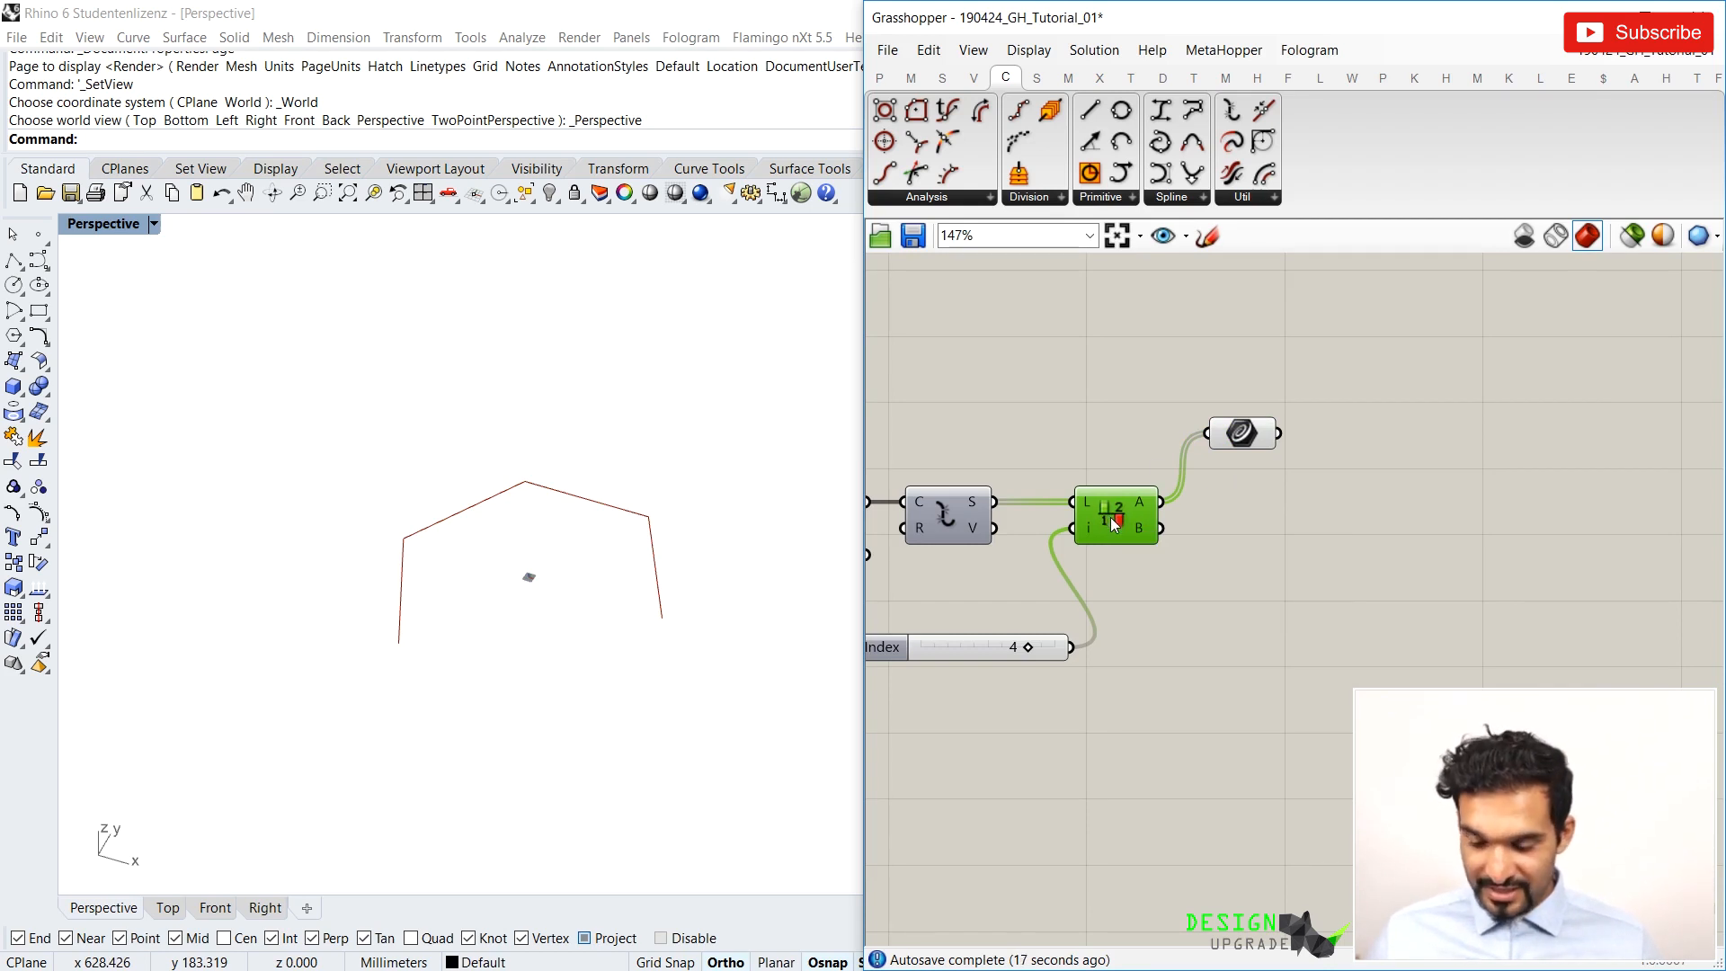
pyautogui.middleClick(1112, 517)
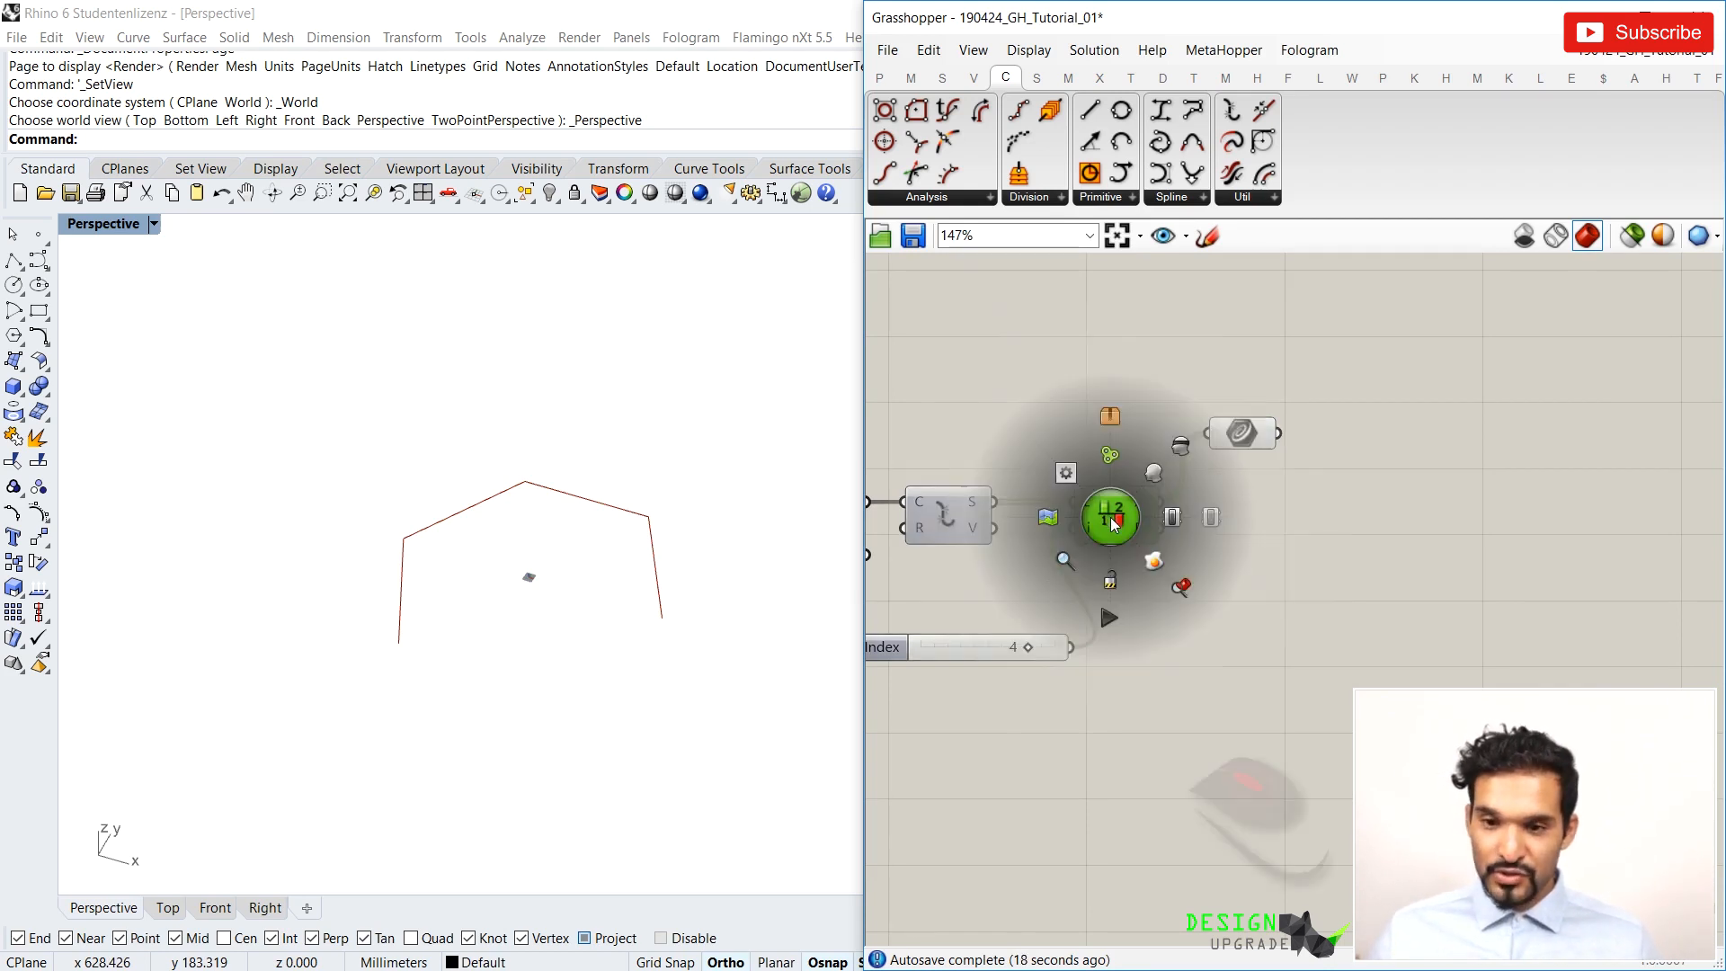
pyautogui.click(1171, 449)
pyautogui.click(1215, 364)
pyautogui.click(1123, 527)
pyautogui.moveTo(1236, 437); pyautogui.dragTo(1226, 498)
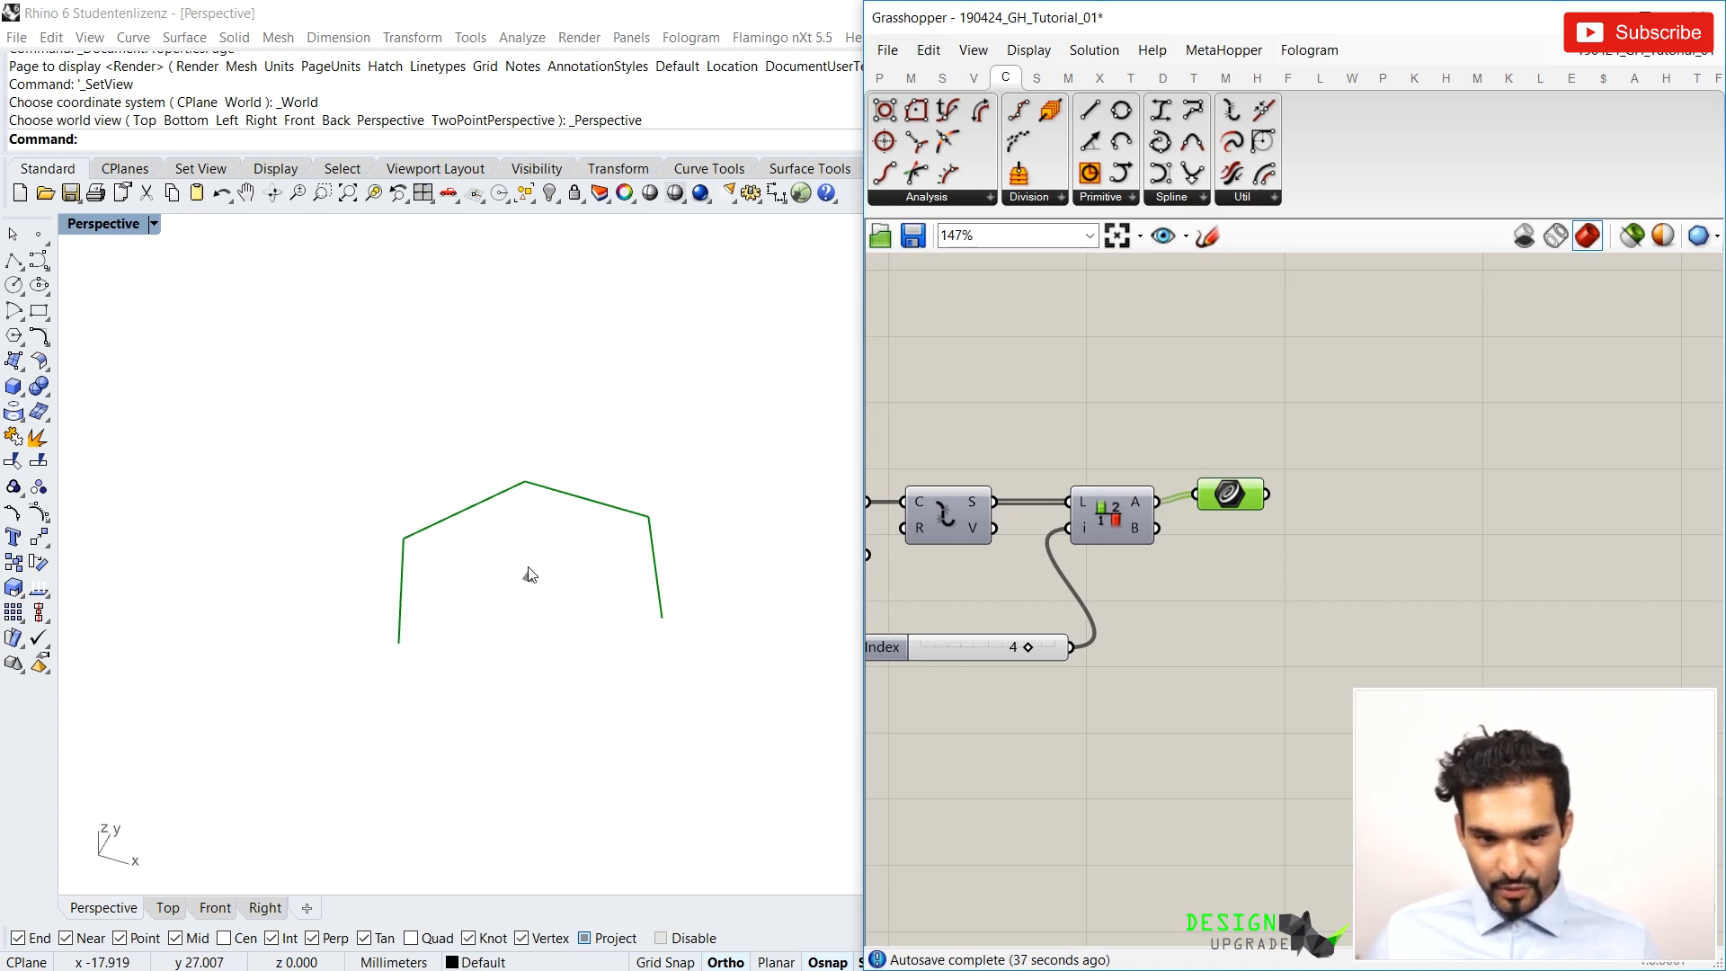
# Add an Area component above the Explode component and connect Polygon's P output to its geometry input
pyautogui.scroll(-3, 1148, 464)
pyautogui.doubleClick(1147, 465)
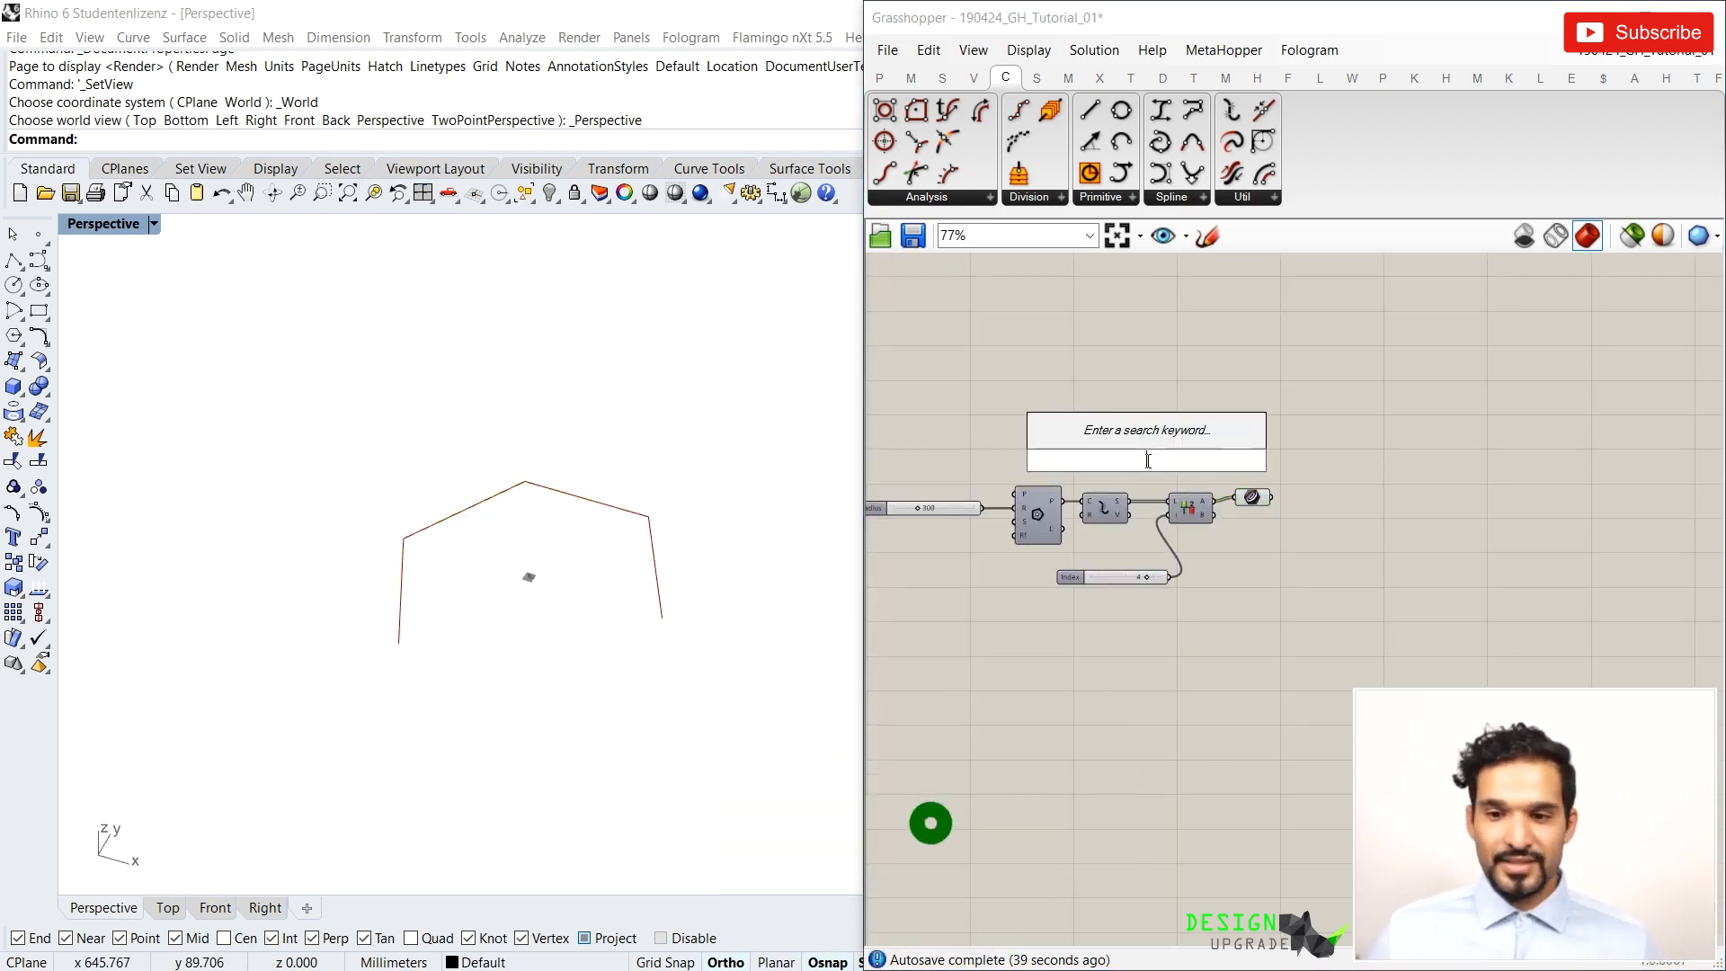
pyautogui.write('area')
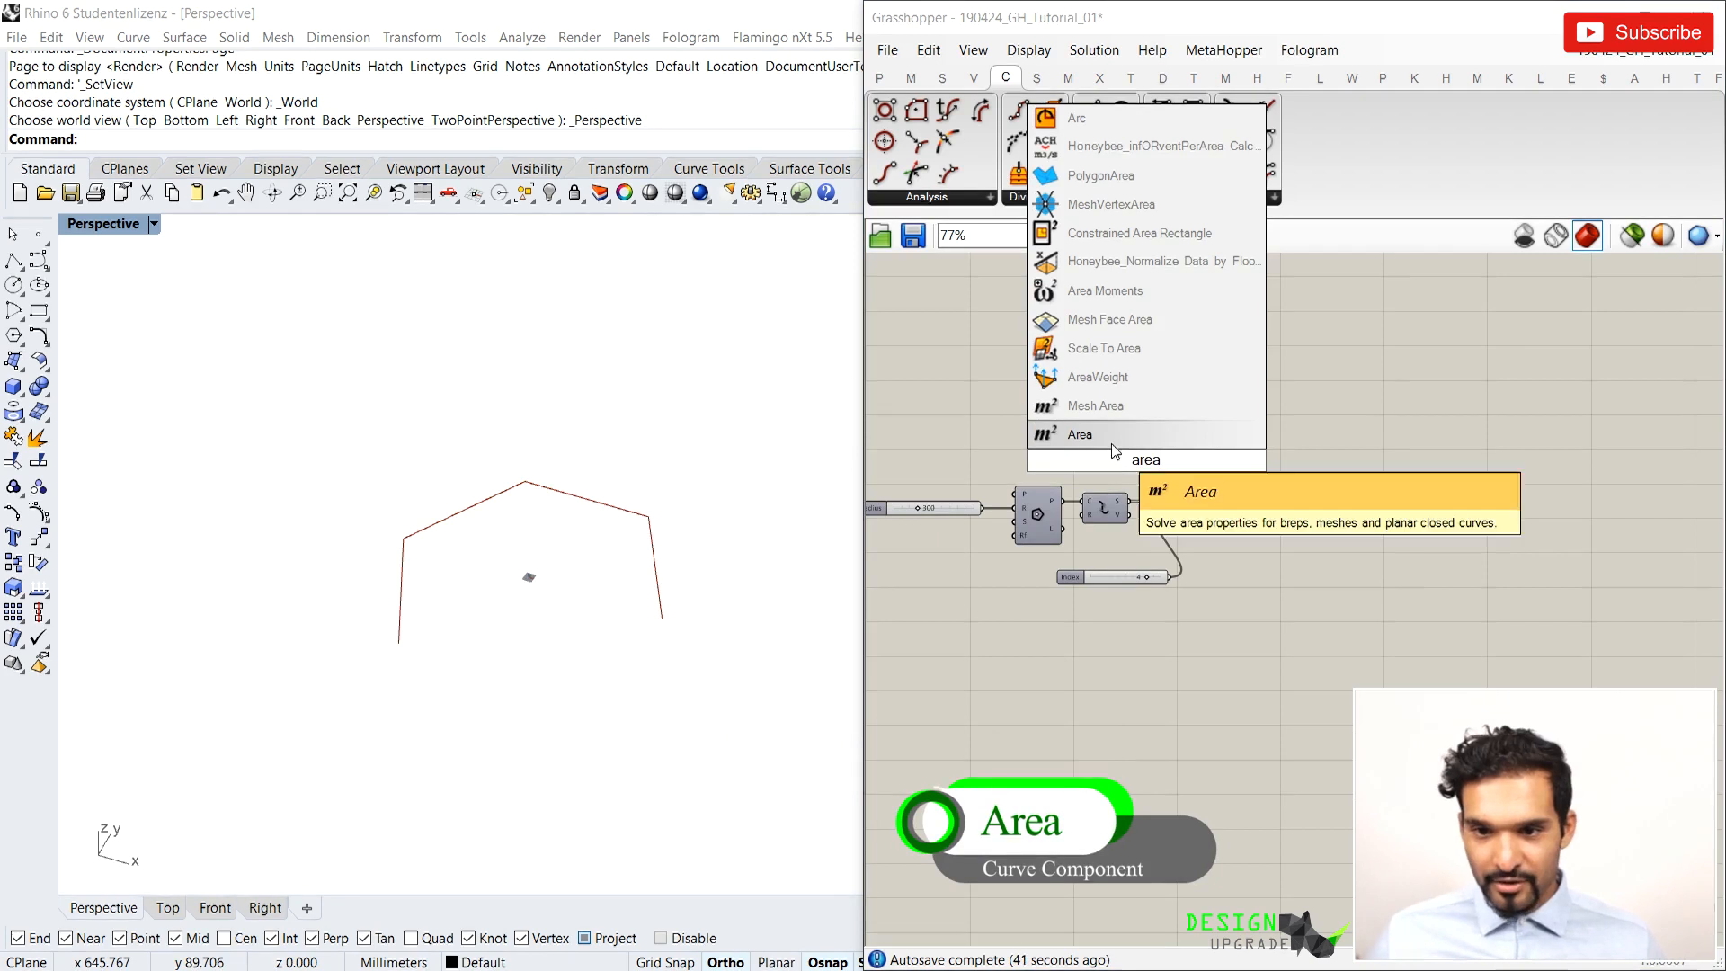
pyautogui.press('Return')
pyautogui.moveTo(1163, 470); pyautogui.dragTo(1163, 440)
pyautogui.scroll(3, 1078, 481)
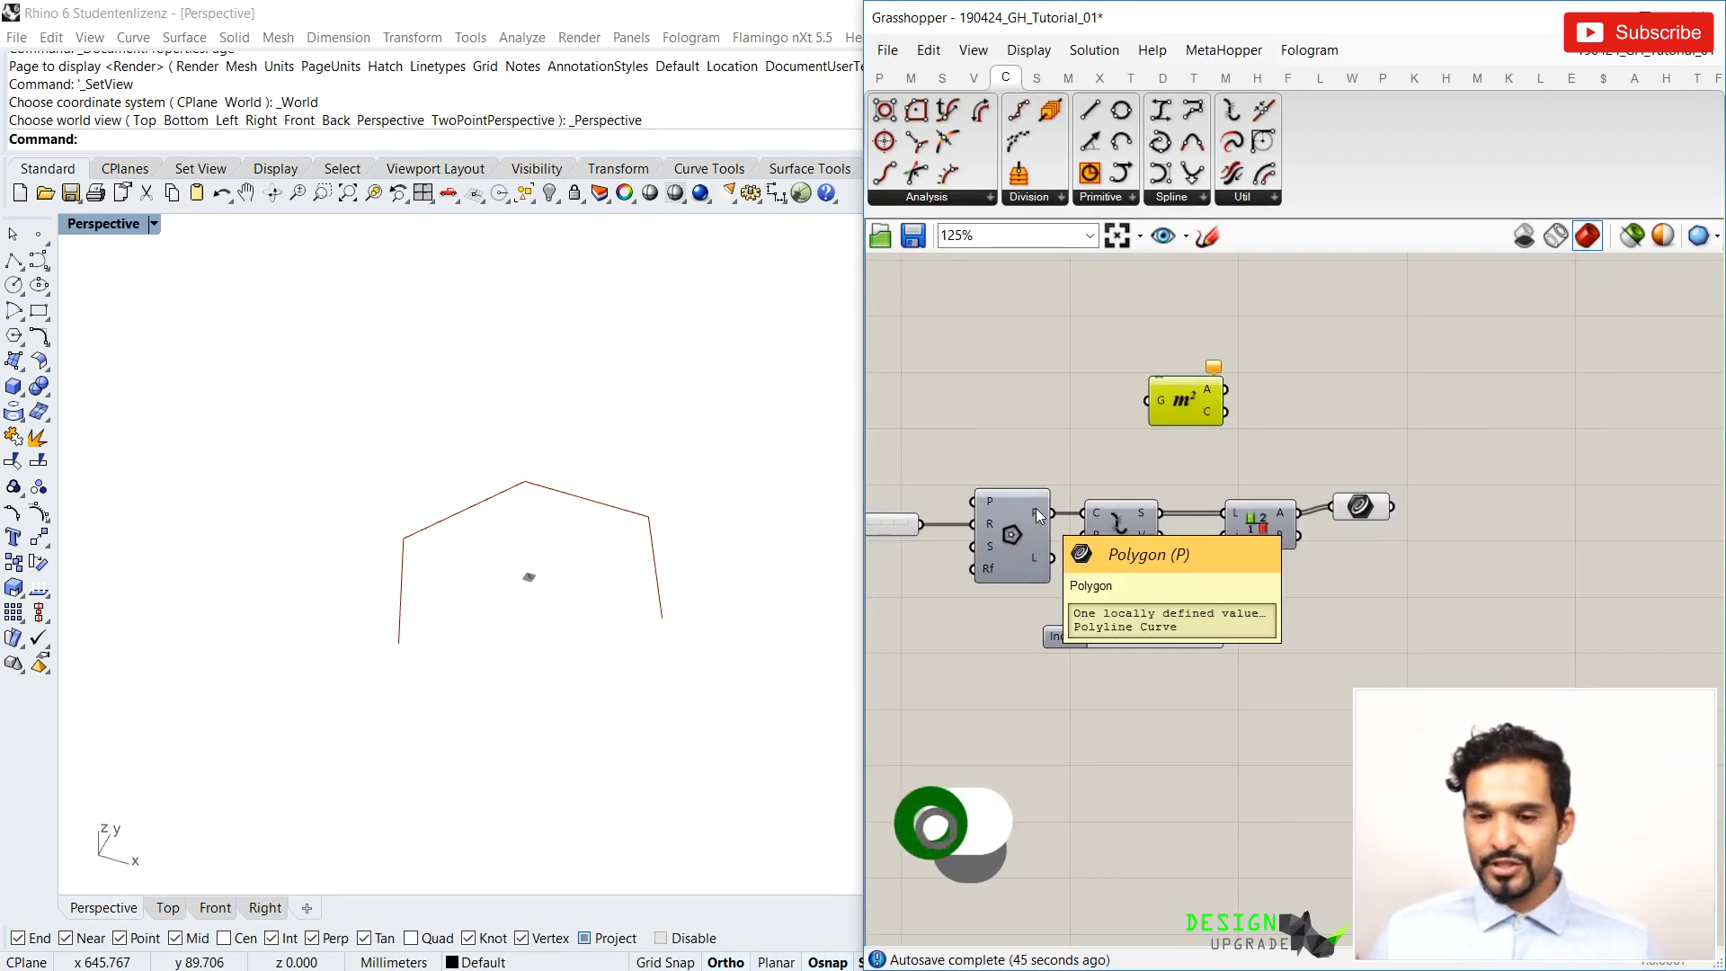
pyautogui.moveTo(1040, 513); pyautogui.dragTo(1147, 400)
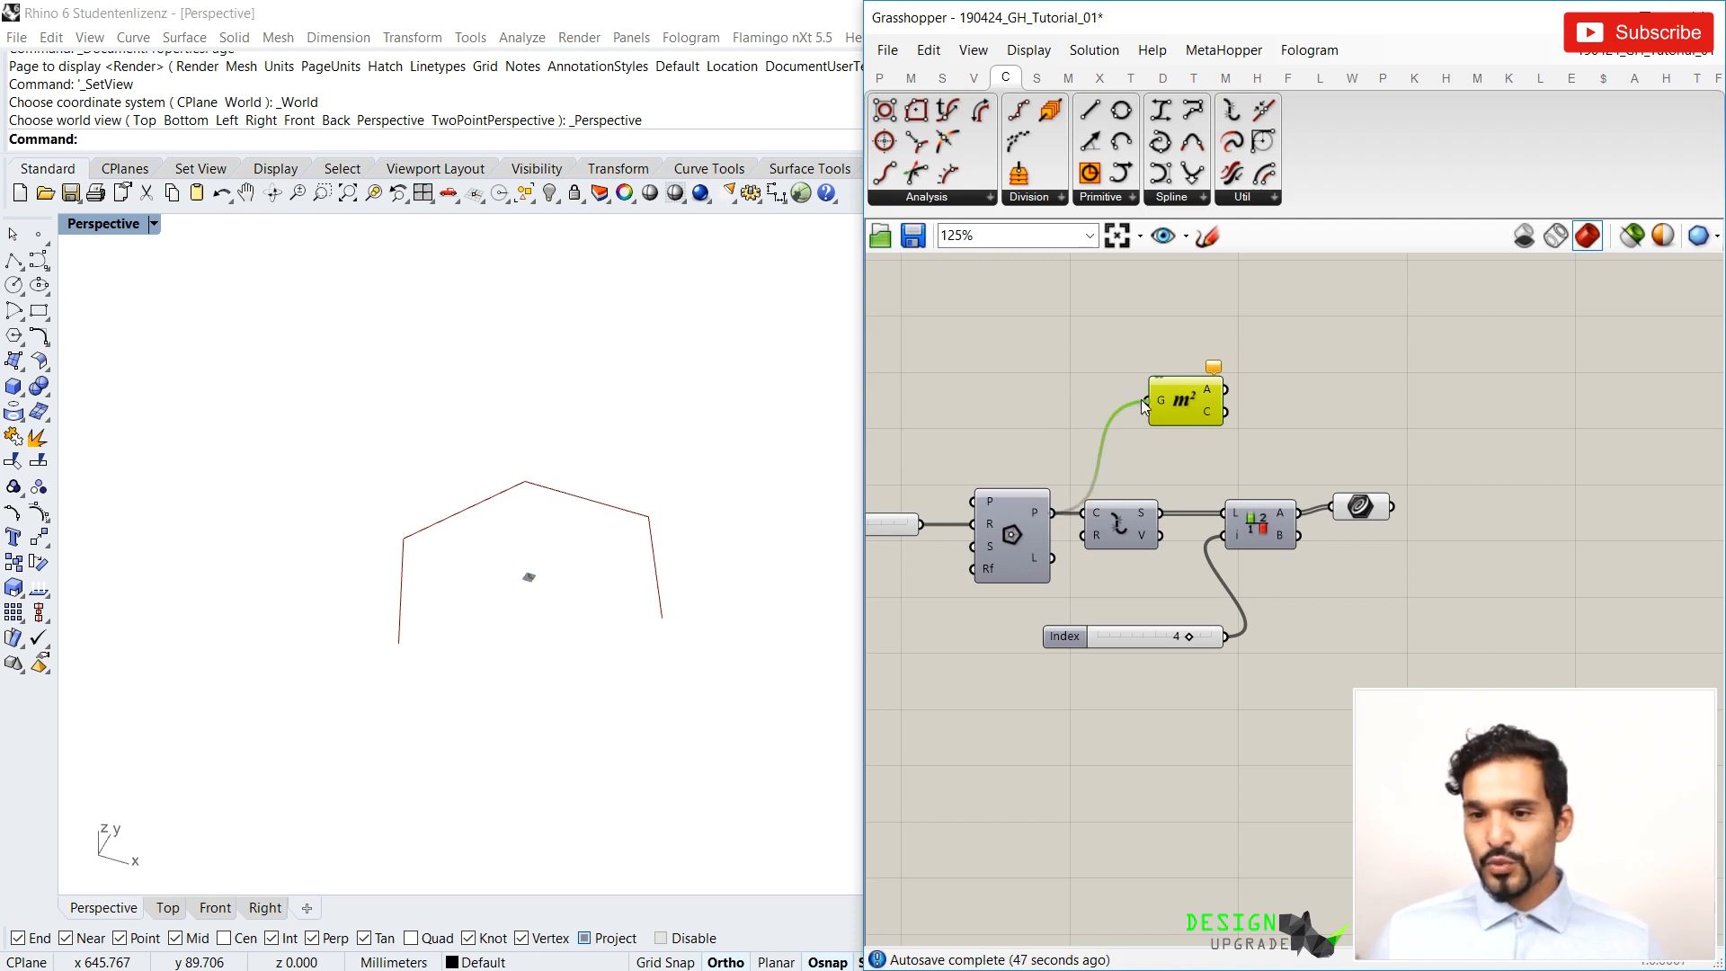
pyautogui.scroll(5, 530, 578)
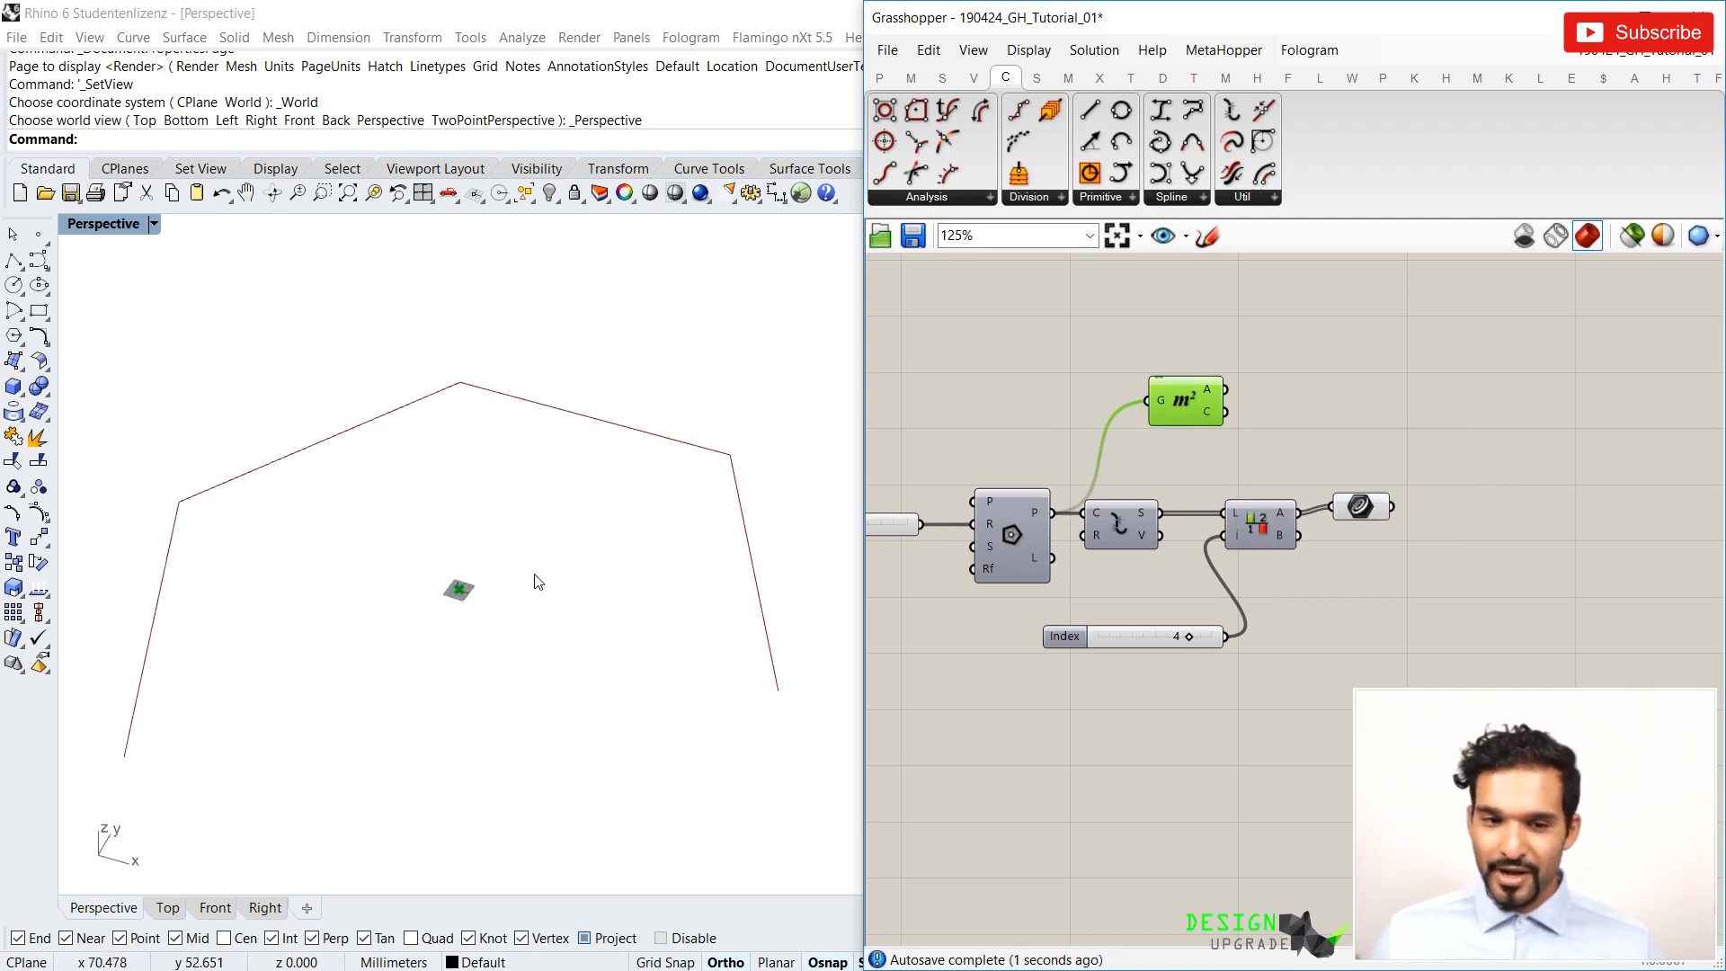
pyautogui.scroll(2, 455, 605)
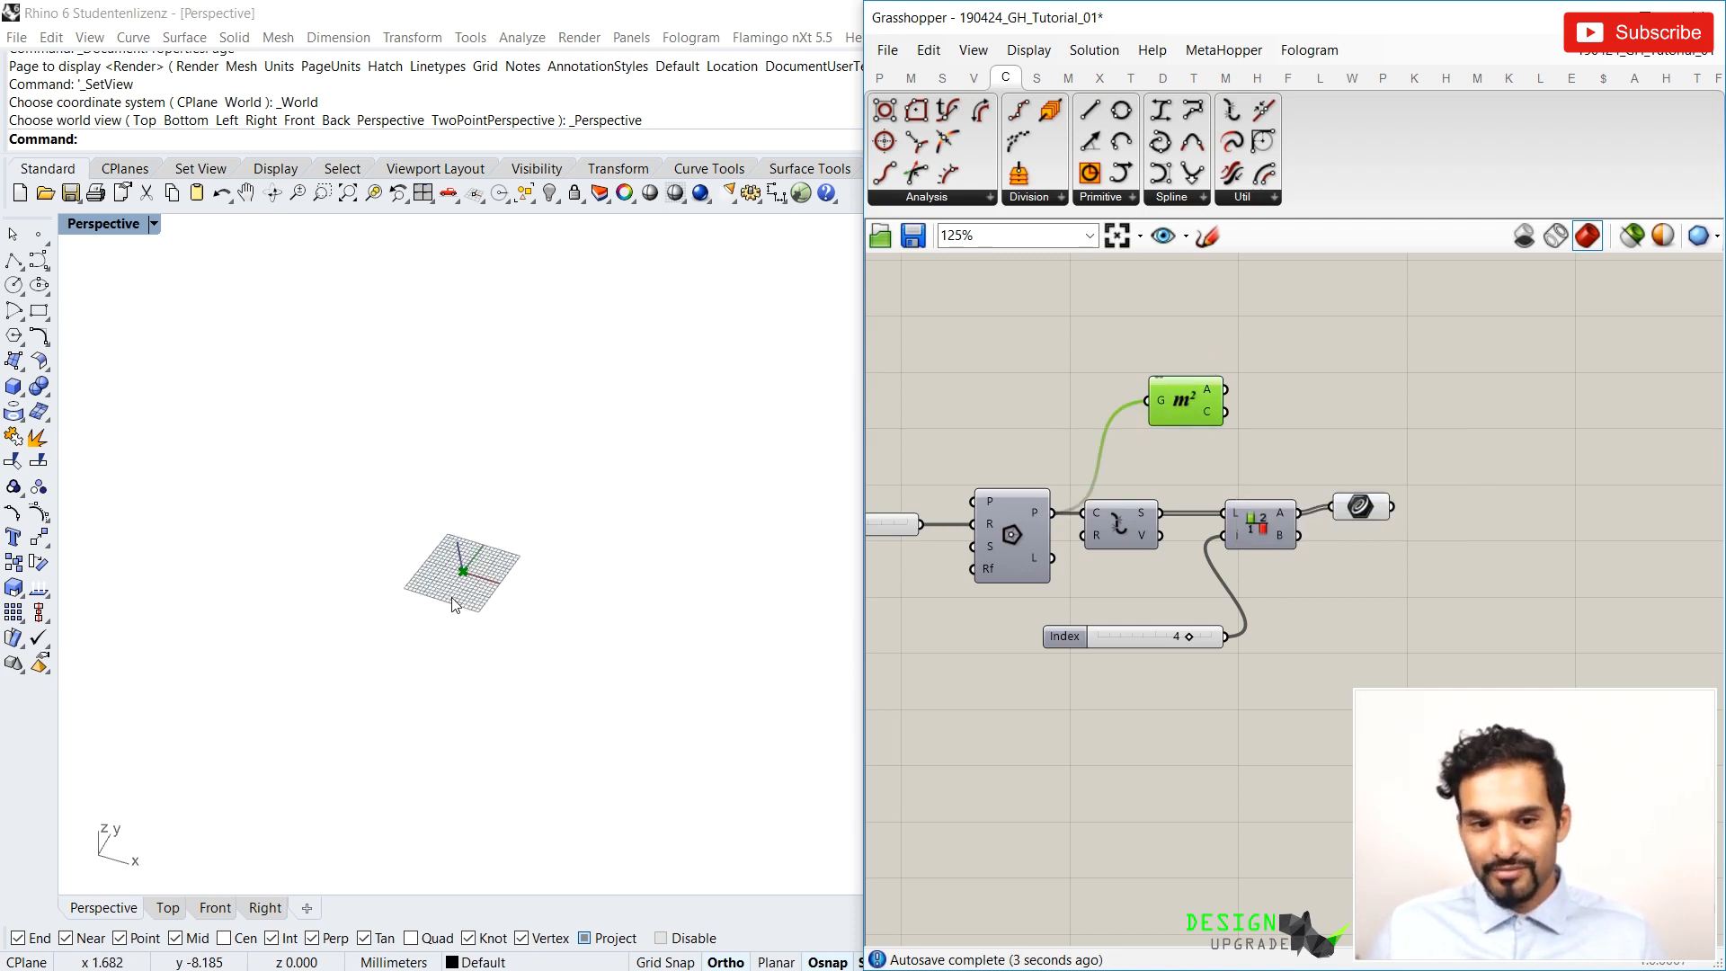
pyautogui.scroll(-3, 454, 605)
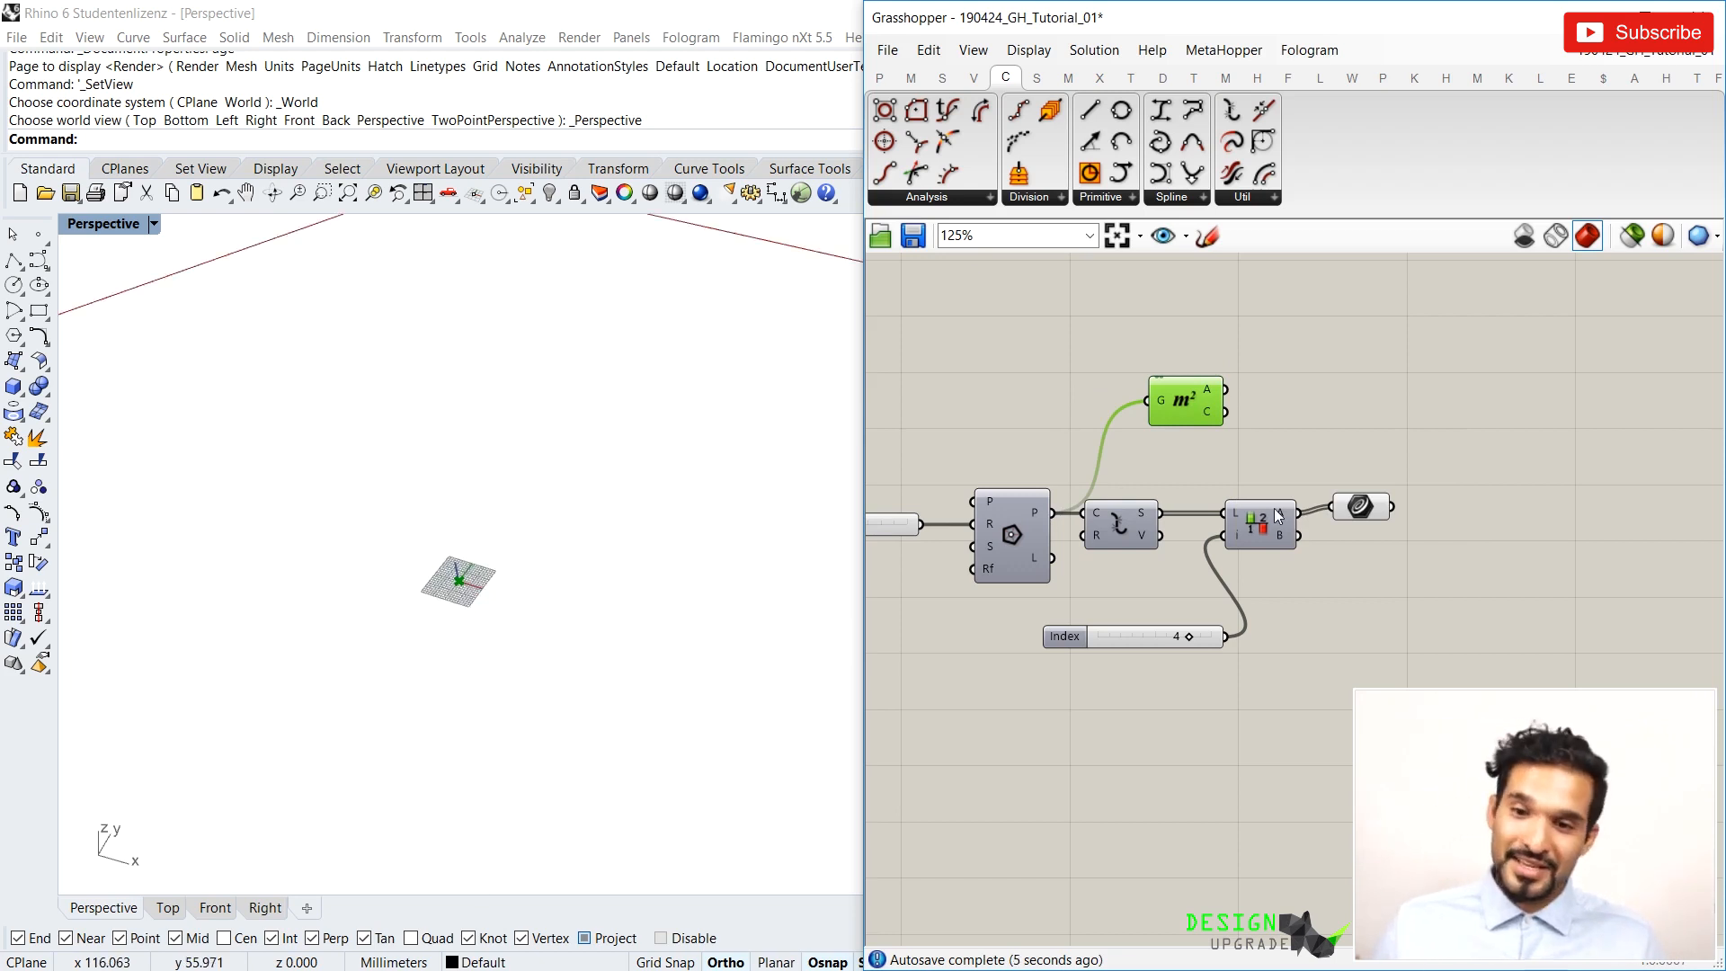
pyautogui.moveTo(1022, 495); pyautogui.dragTo(1113, 487, button='right')
pyautogui.moveTo(1080, 496)
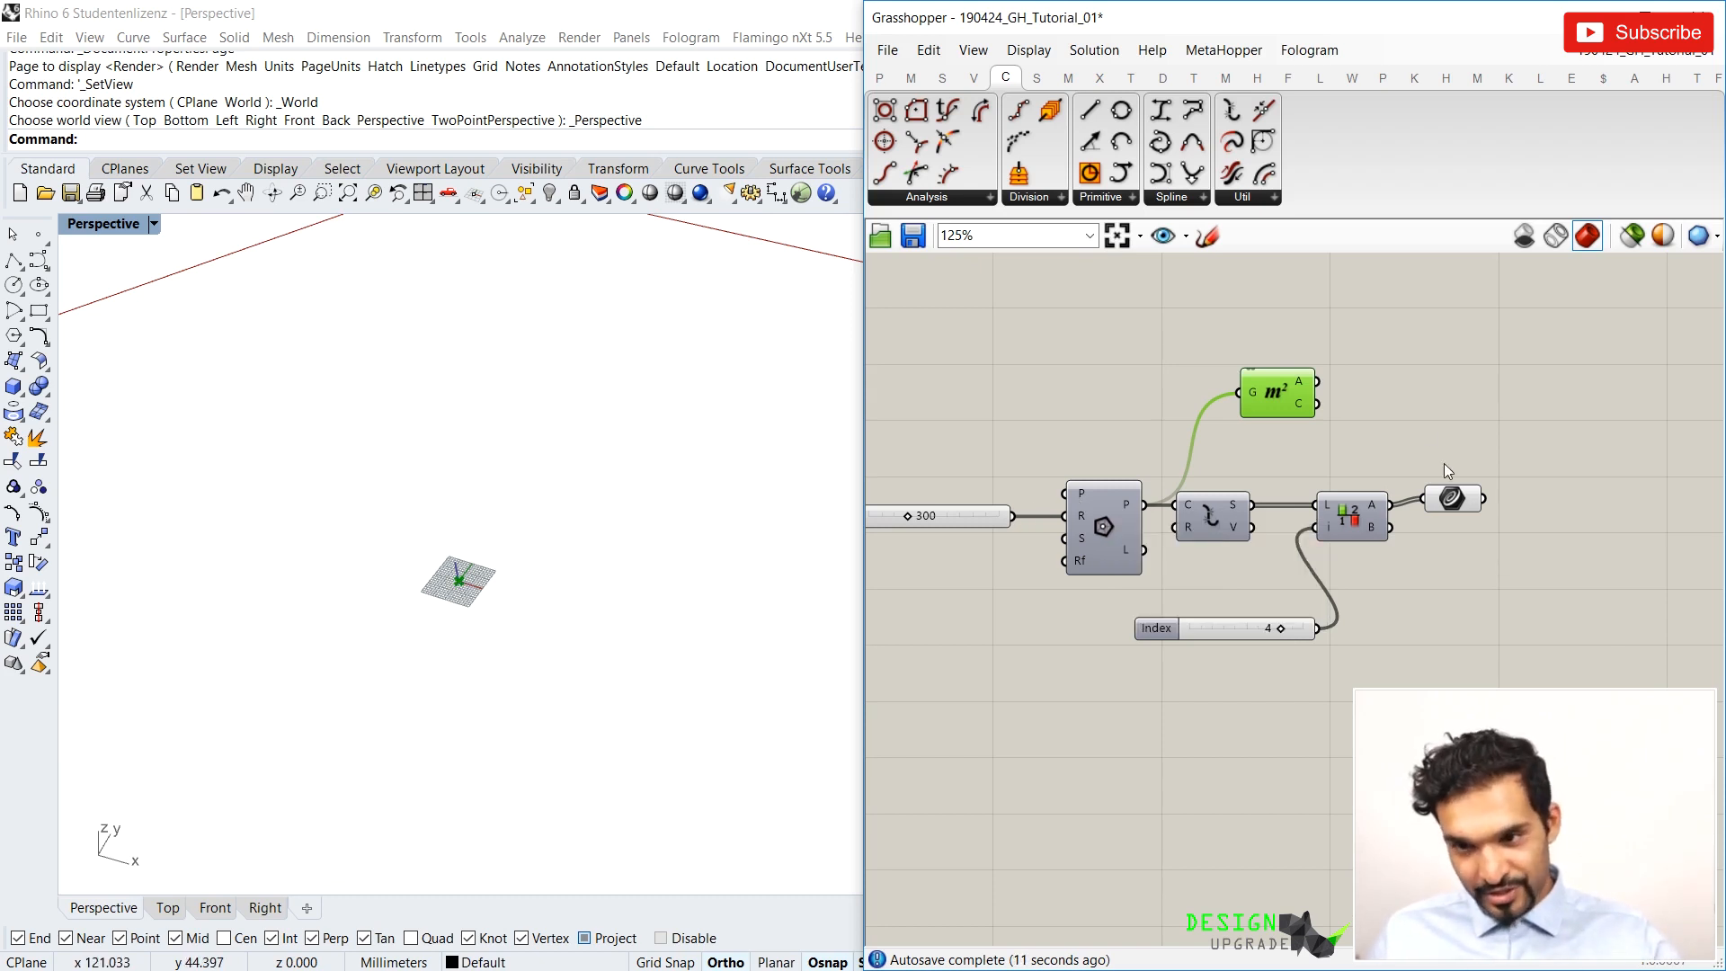
# Move the Area component above Split List and align the Curve parameter with Split List's A output
pyautogui.scroll(-5, 463, 611)
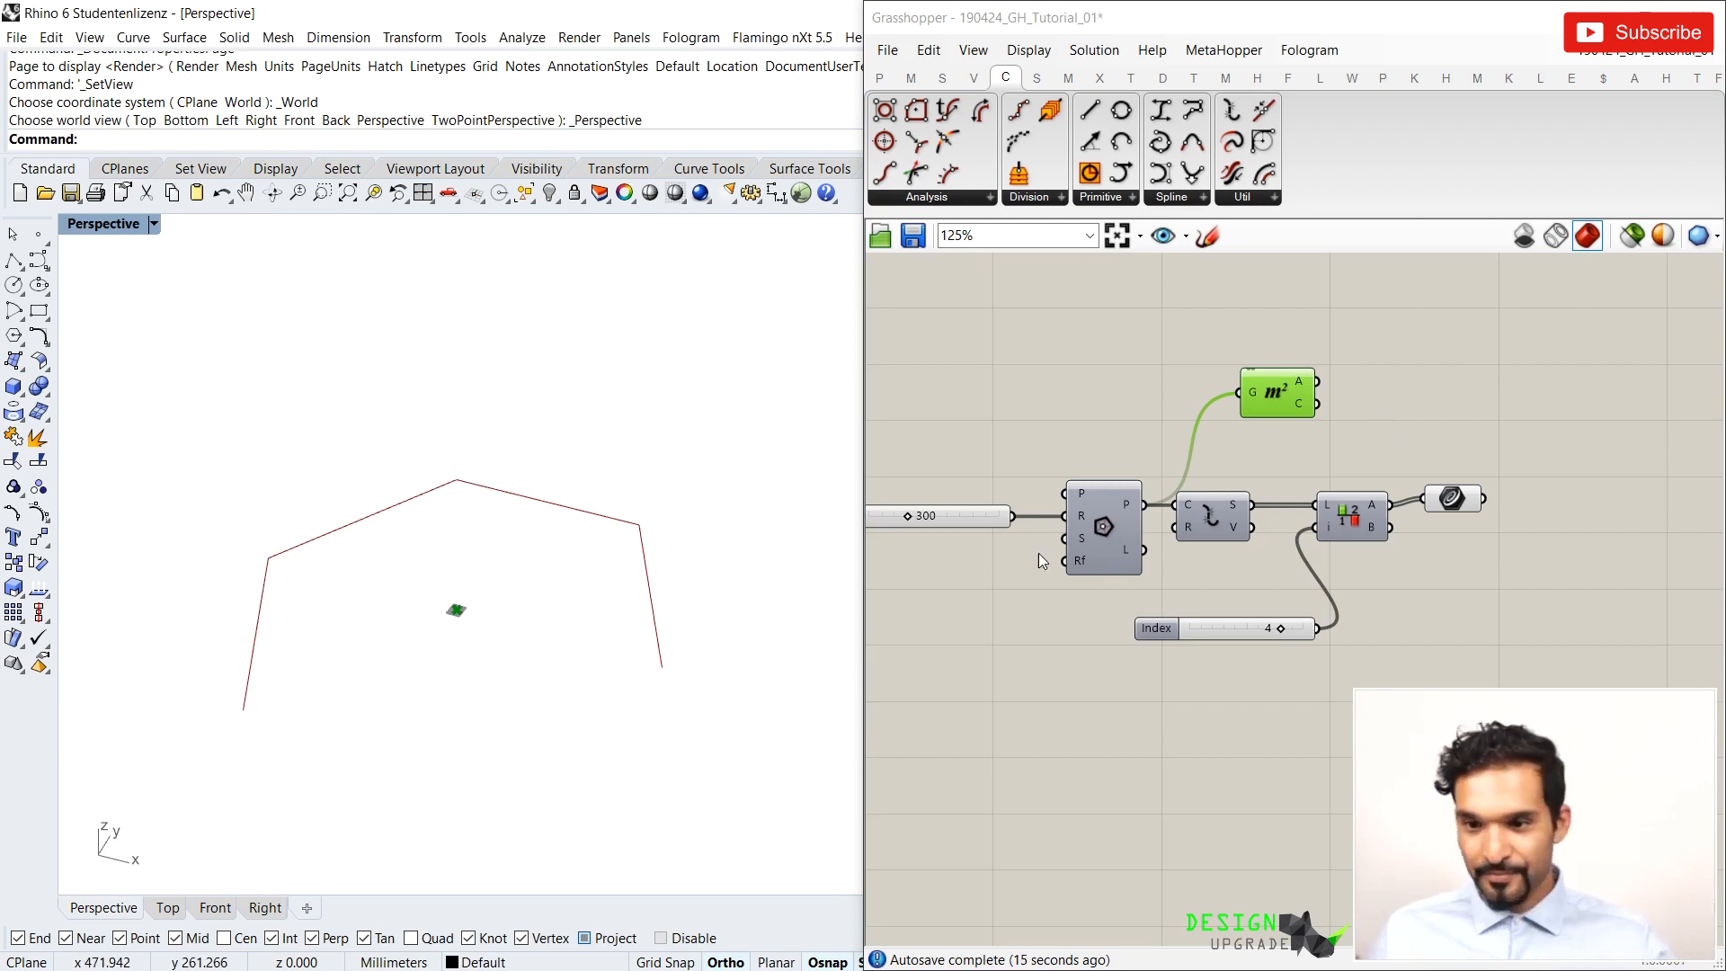
pyautogui.moveTo(1273, 404); pyautogui.dragTo(1352, 443)
pyautogui.moveTo(1433, 476); pyautogui.dragTo(1178, 472, button='right')
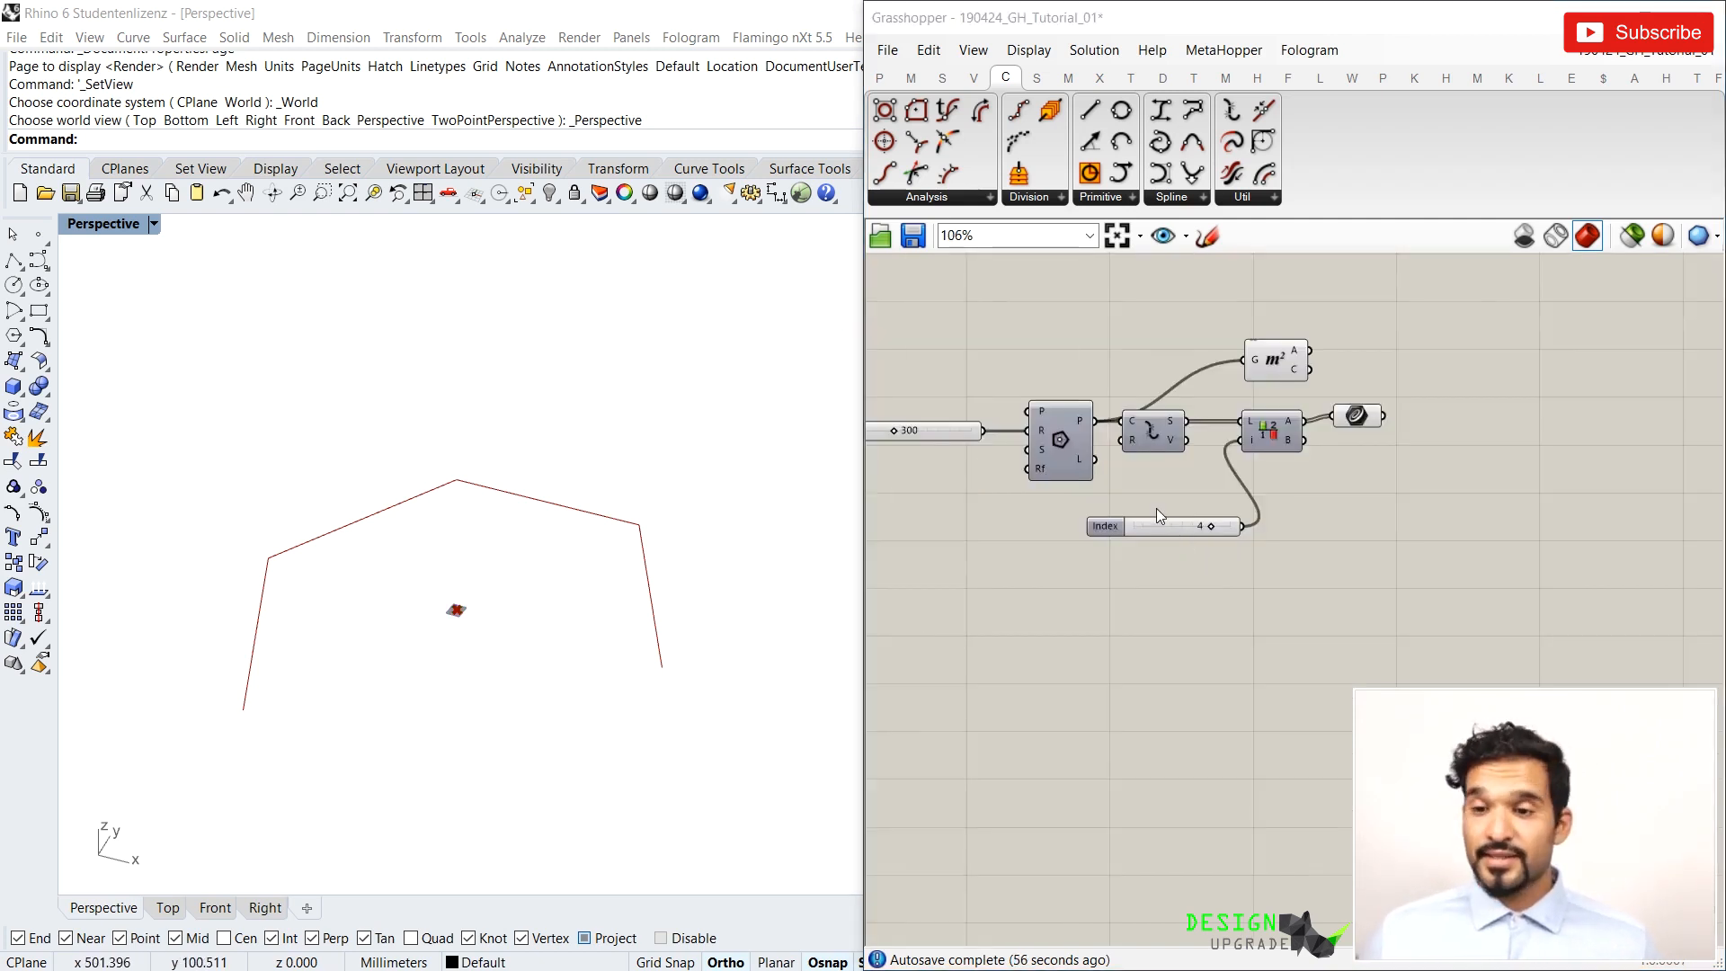
pyautogui.moveTo(1308, 472); pyautogui.dragTo(1186, 485, button='right')
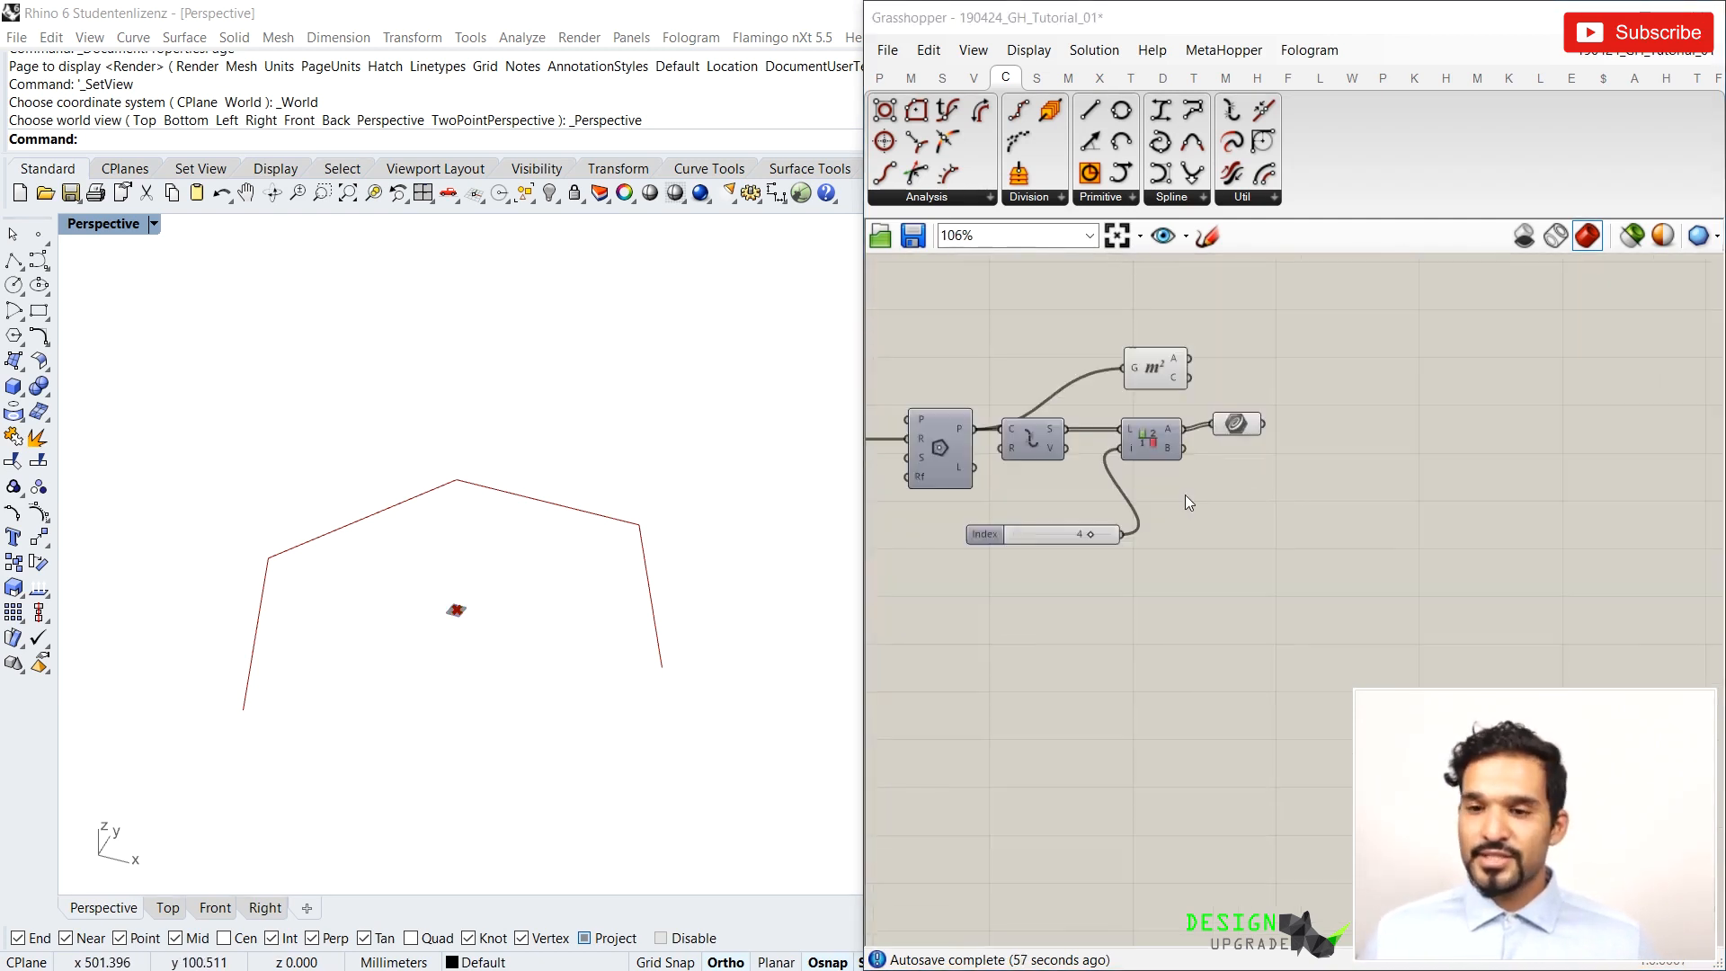
pyautogui.moveTo(1242, 422); pyautogui.dragTo(1234, 436)
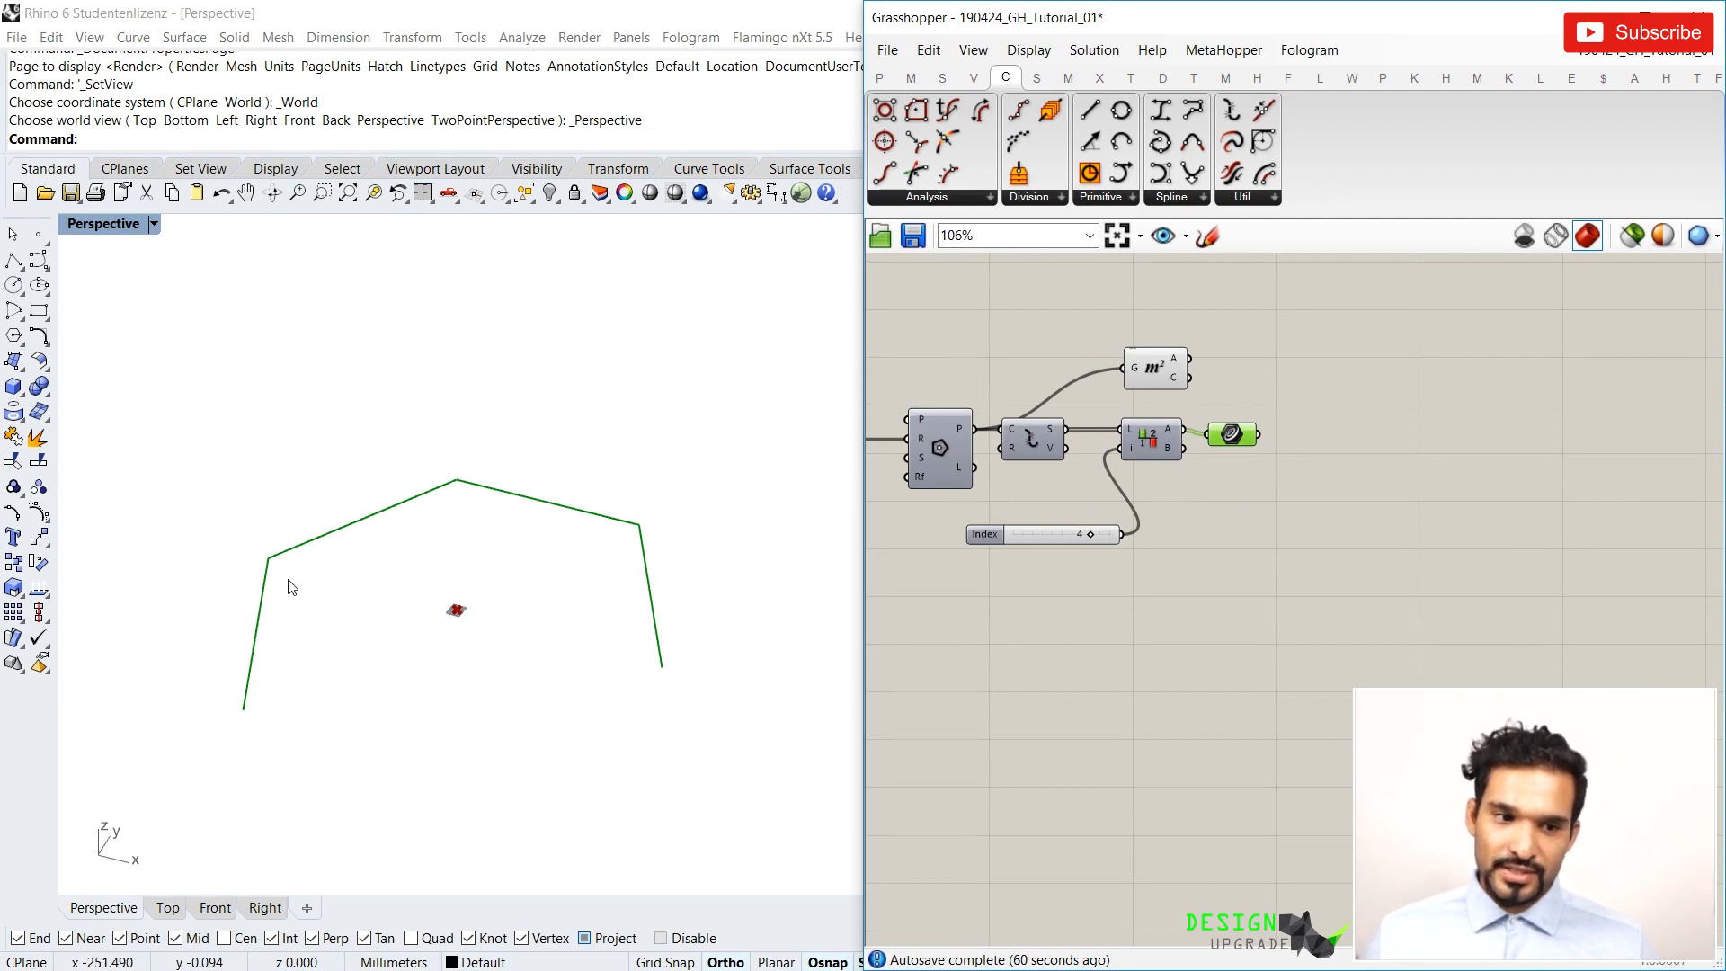
pyautogui.moveTo(1241, 447)
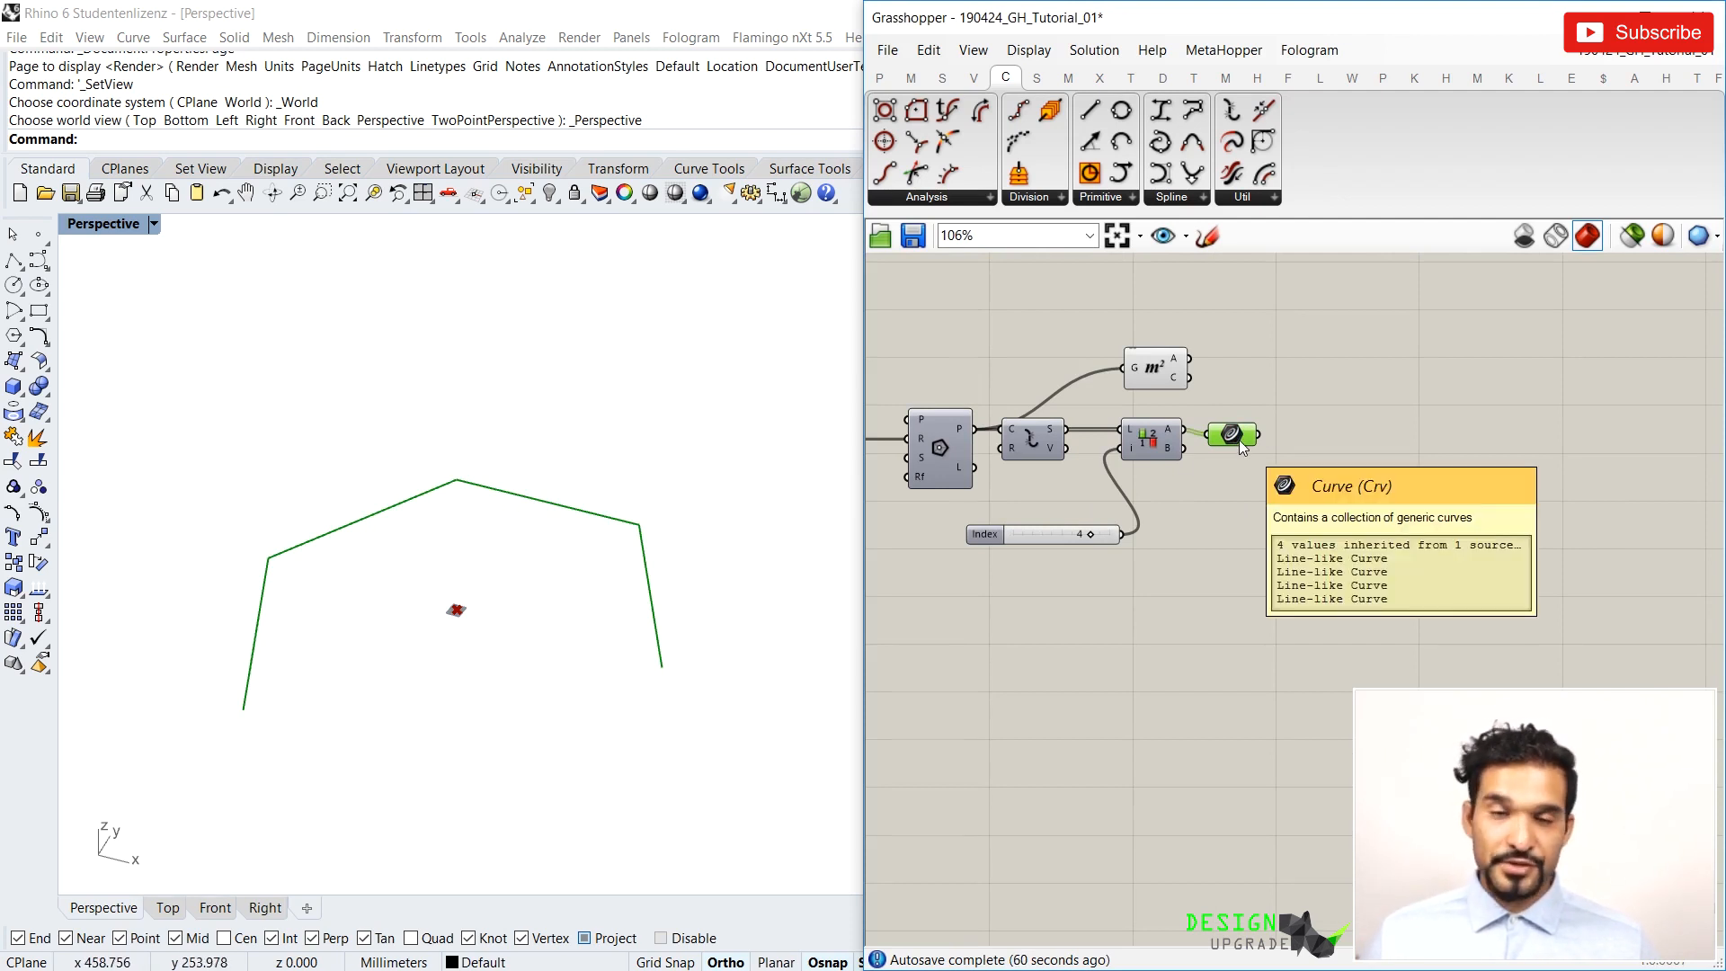
pyautogui.moveTo(1232, 433); pyautogui.dragTo(1229, 429)
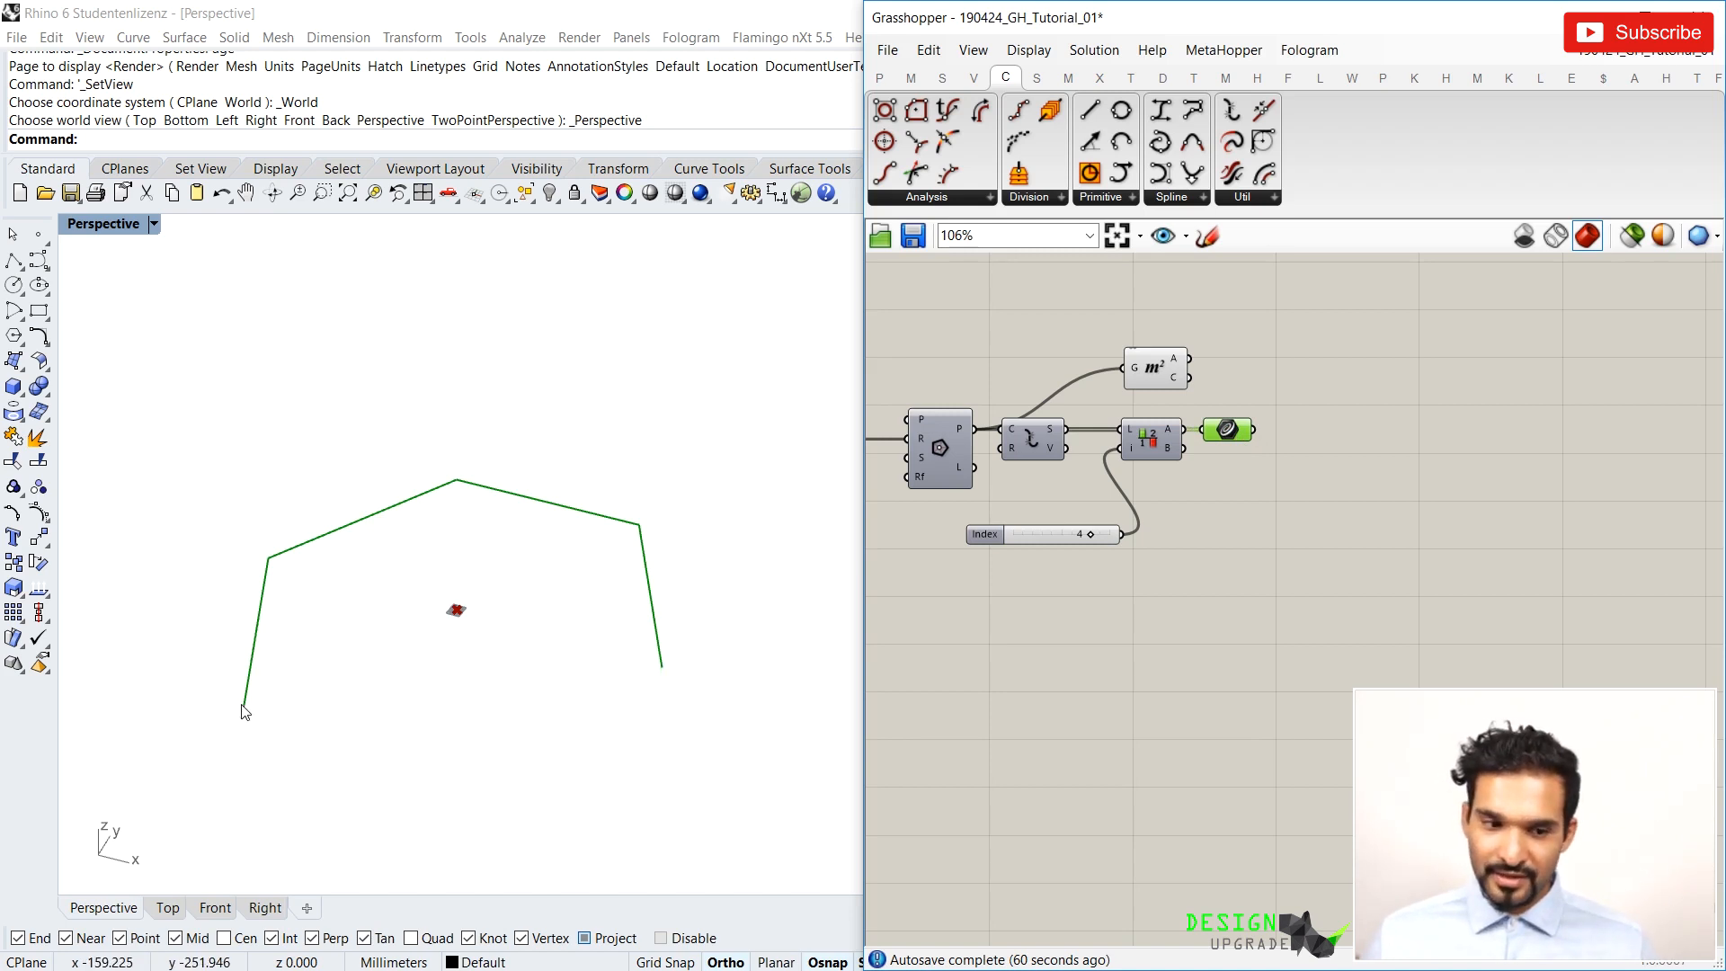
# Add a Join Curves component beside the Curve parameter and connect the Curve parameter to its C input
pyautogui.doubleClick(1312, 470)
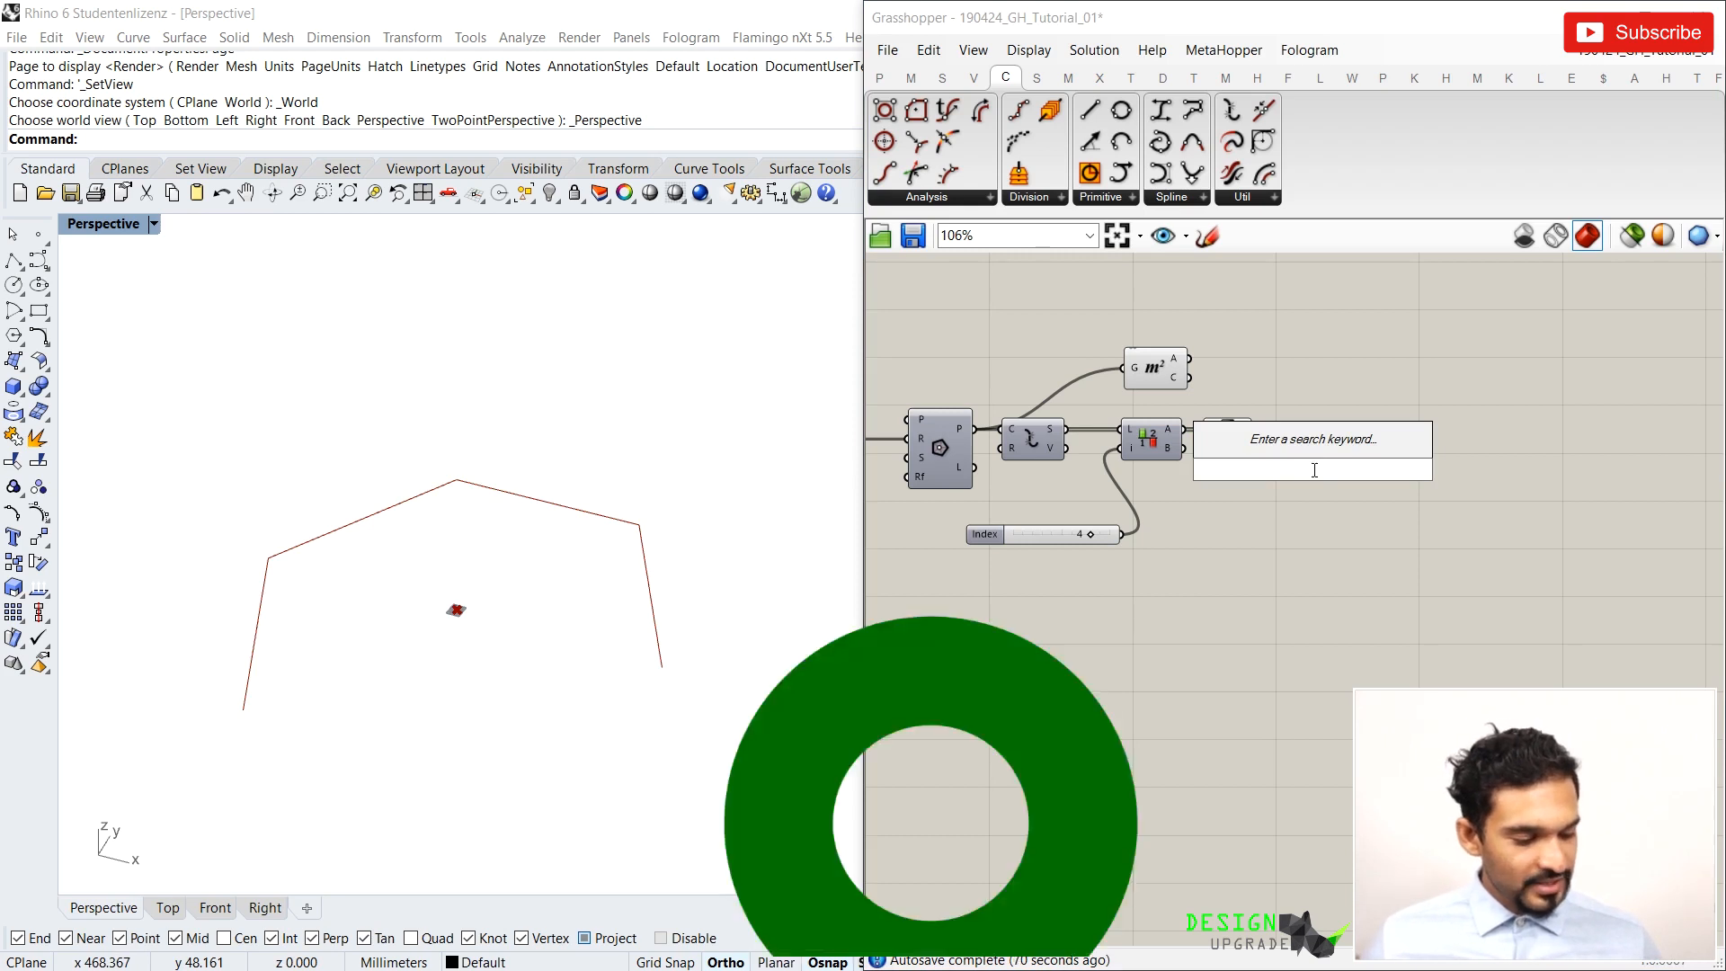
pyautogui.write('join')
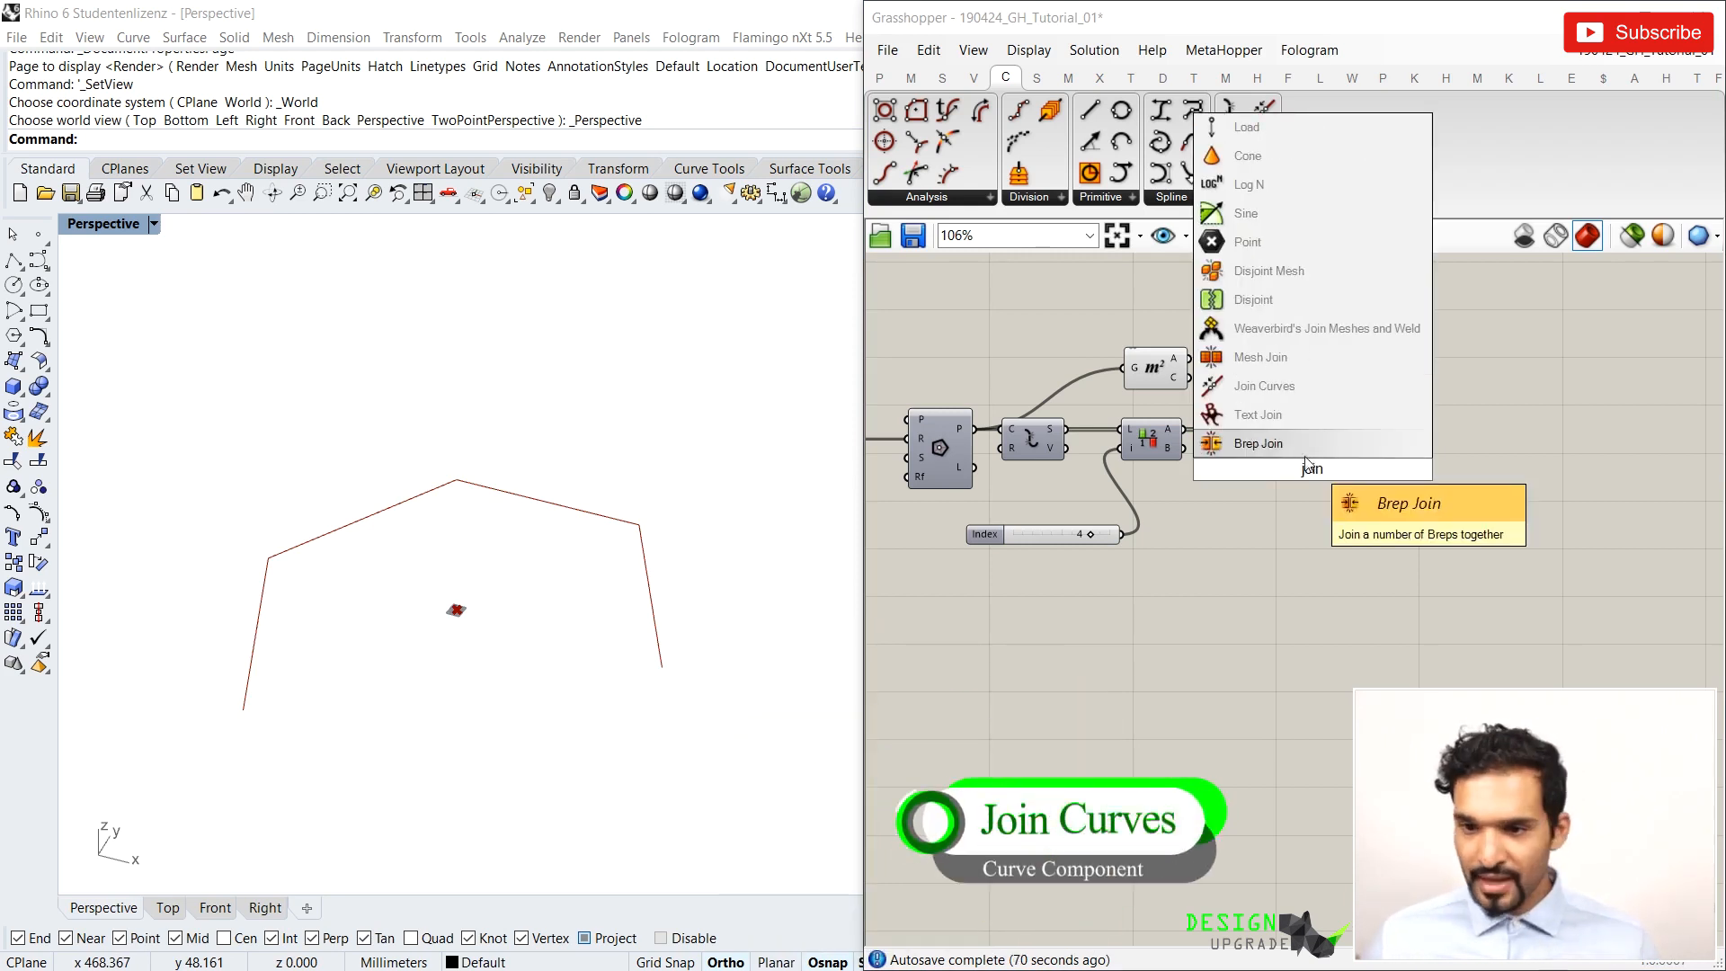
pyautogui.click(1271, 391)
pyautogui.moveTo(1350, 429); pyautogui.dragTo(1346, 438)
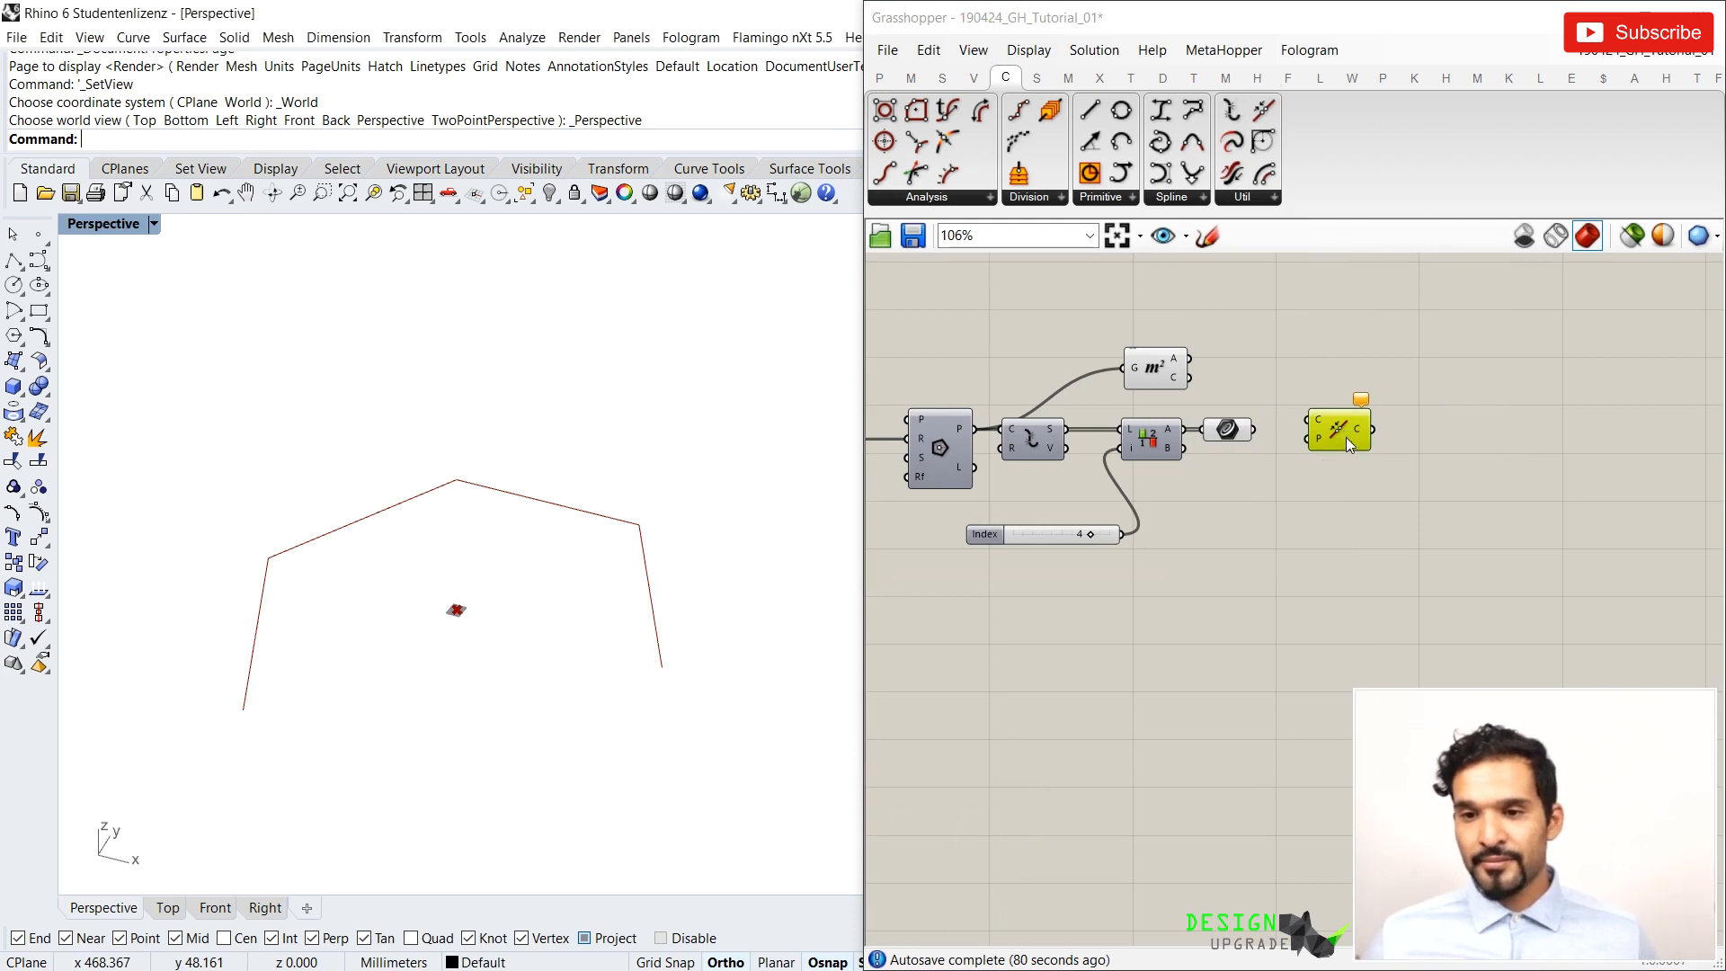
pyautogui.moveTo(1252, 430); pyautogui.dragTo(1296, 443)
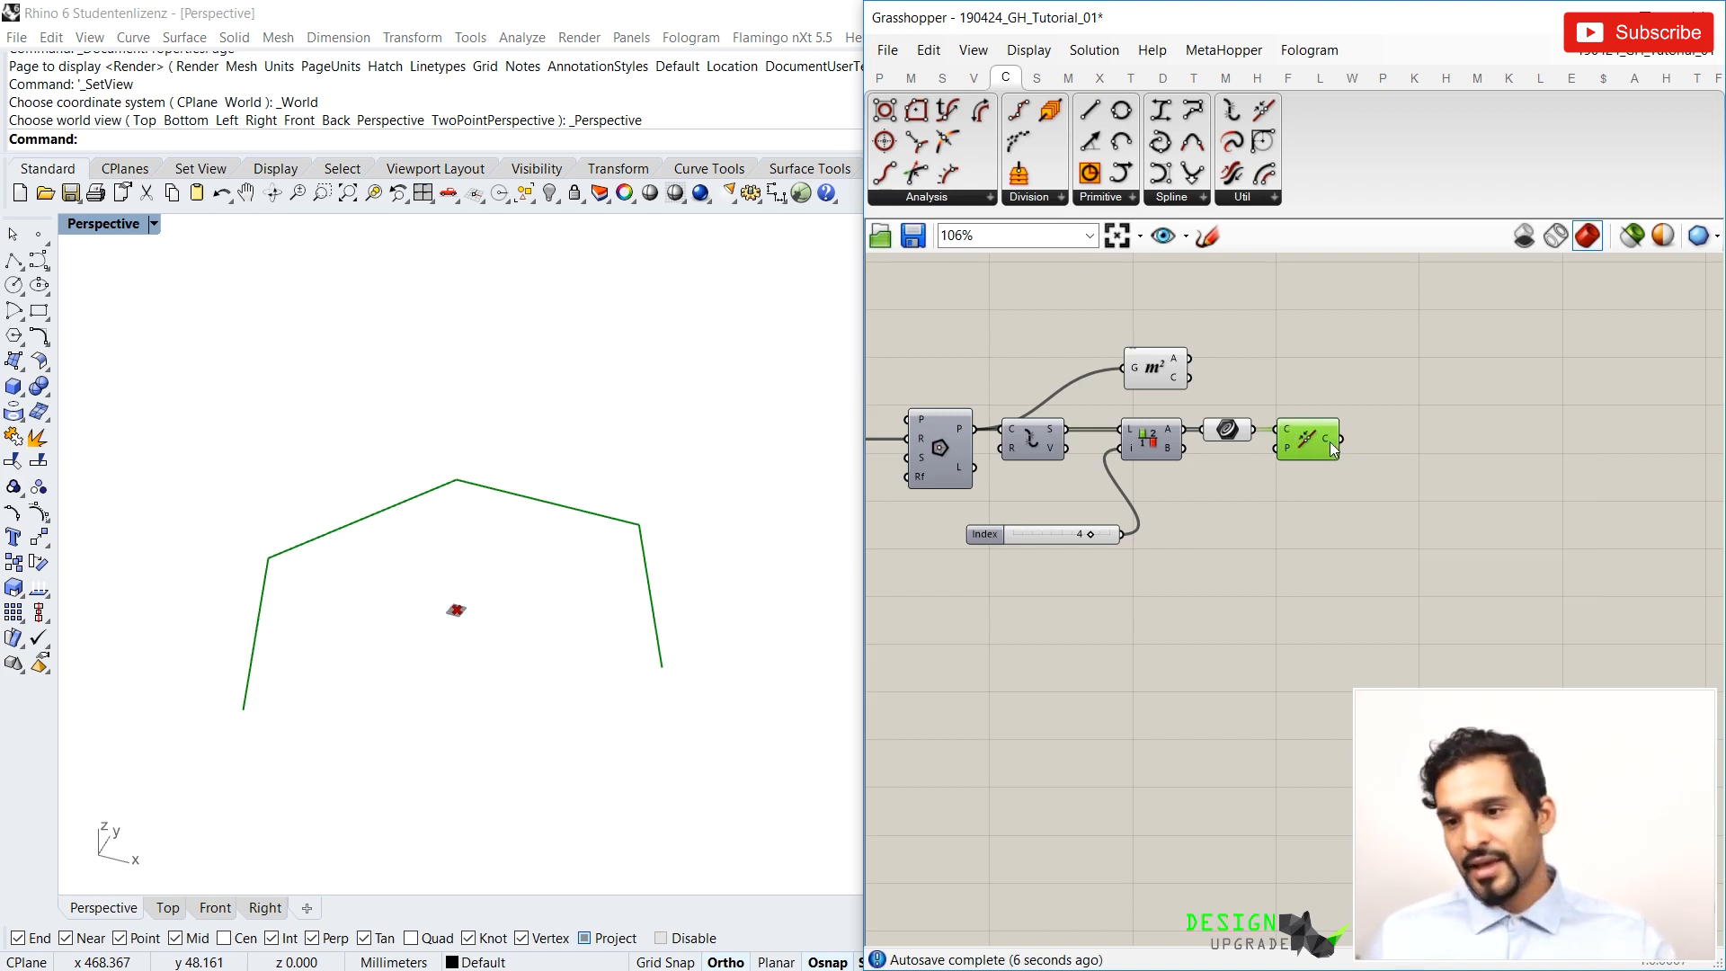
pyautogui.moveTo(1330, 443)
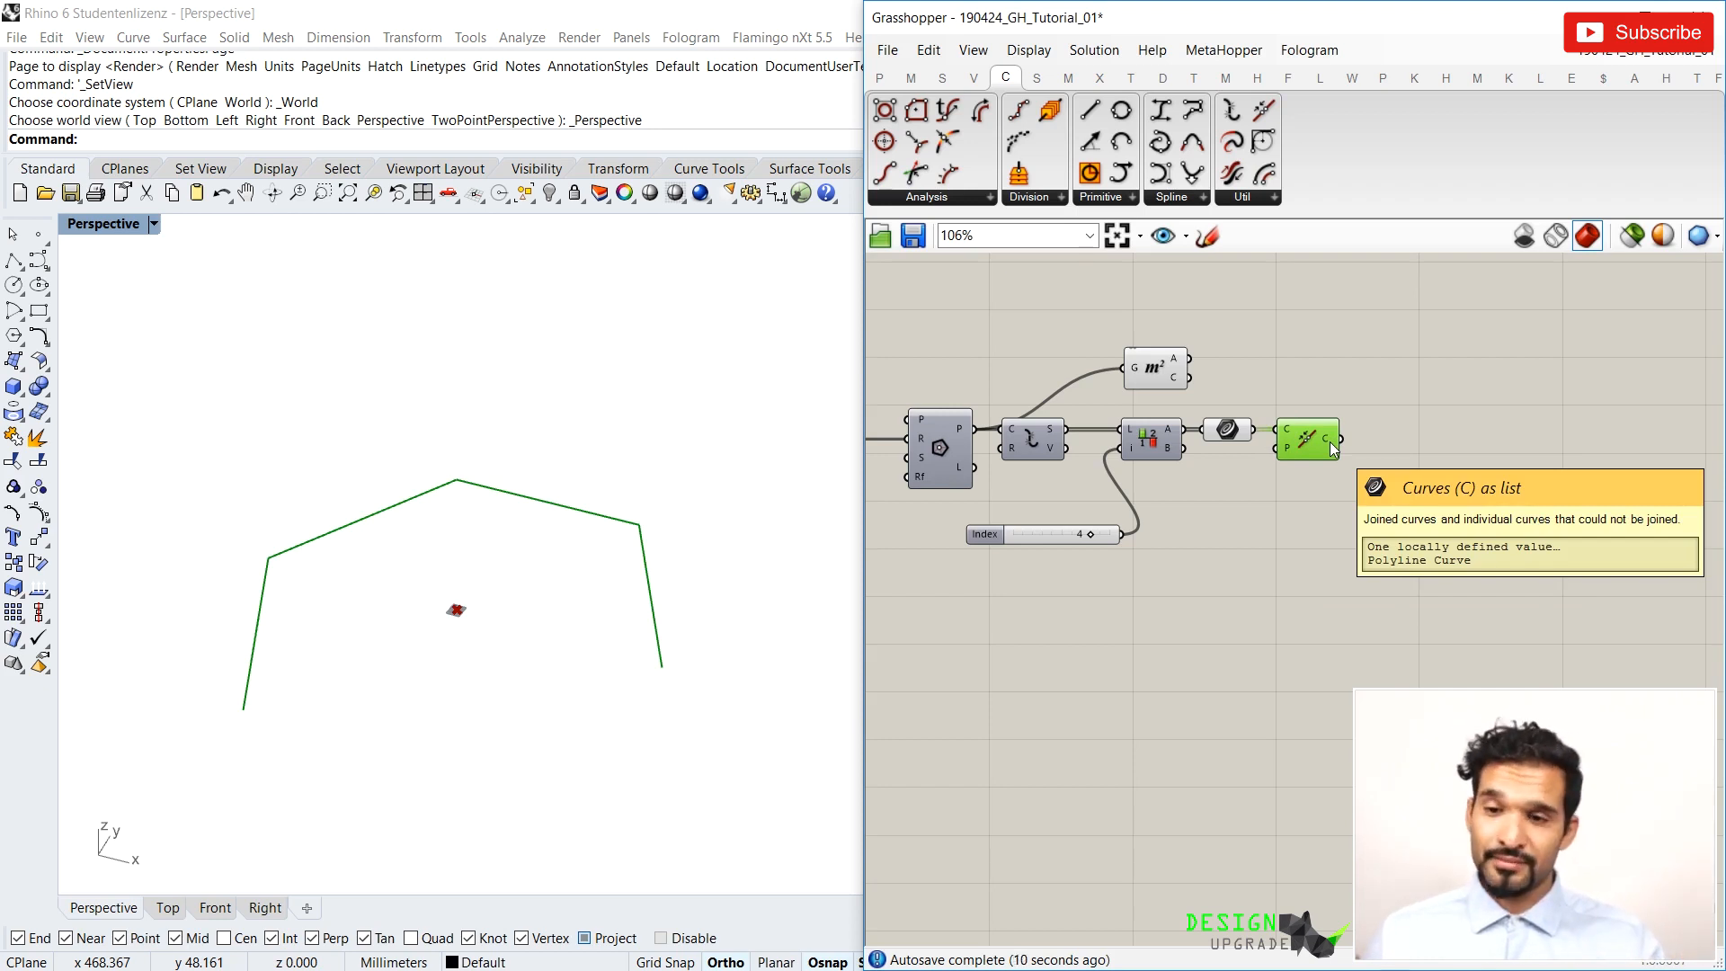
pyautogui.click(1397, 464)
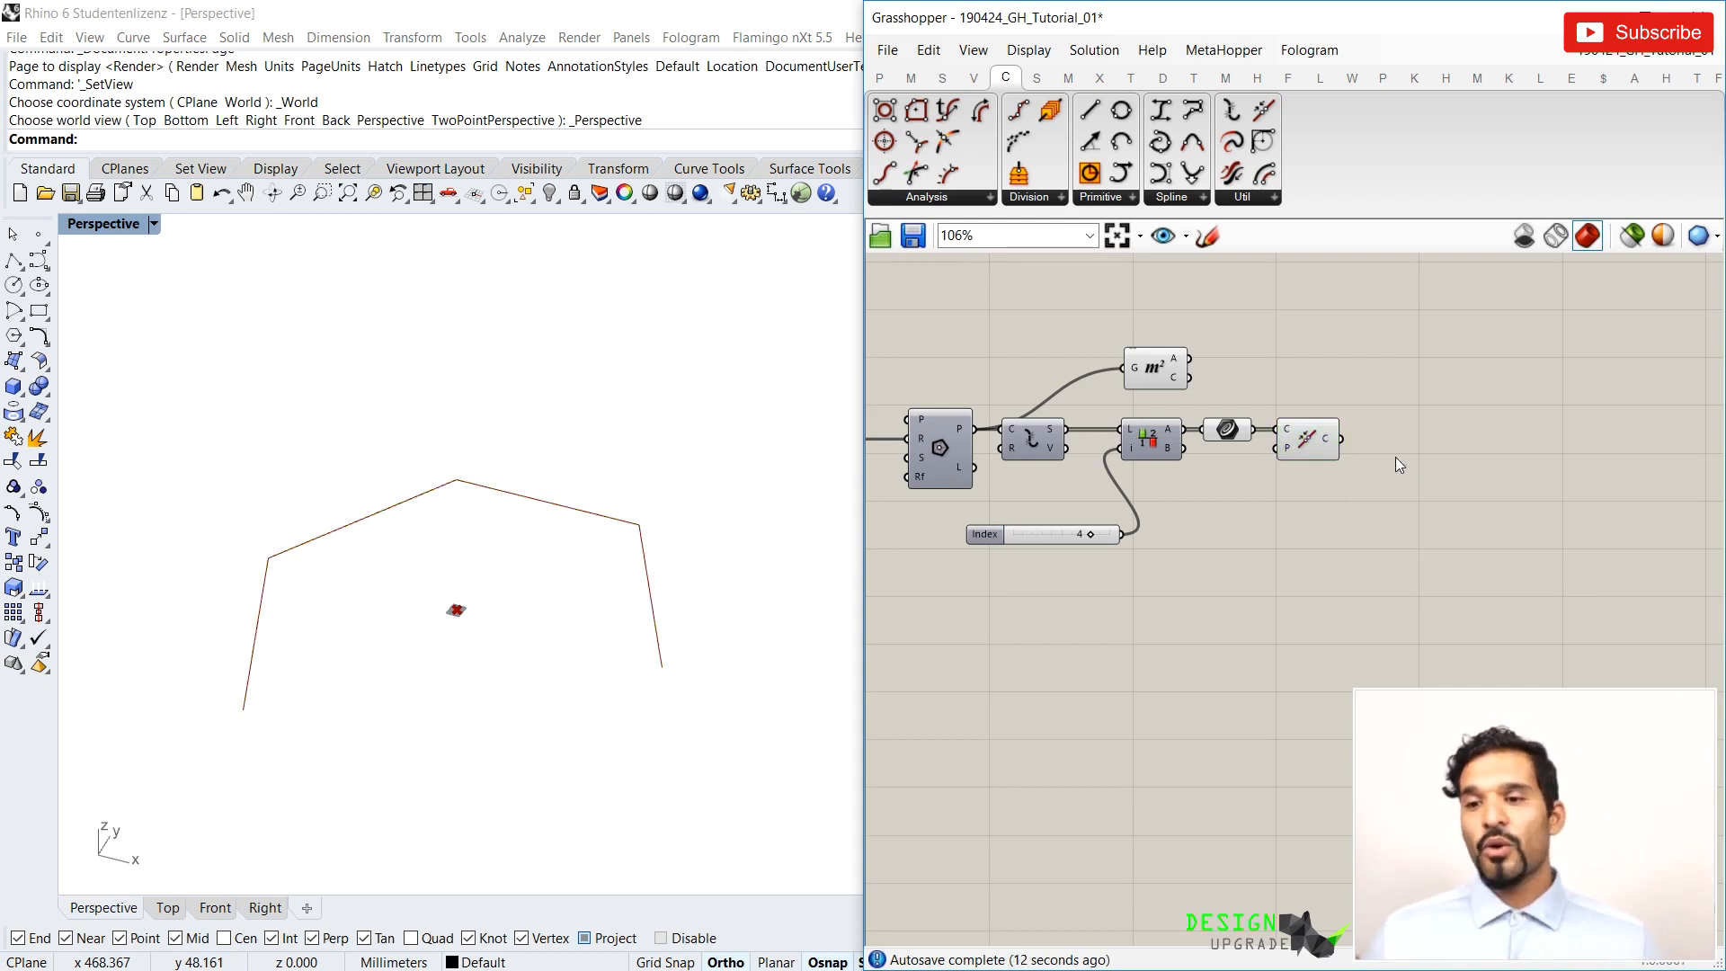
# Turn off the Curve parameter's preview and move the Area component above Join Curves
pyautogui.click(1228, 433)
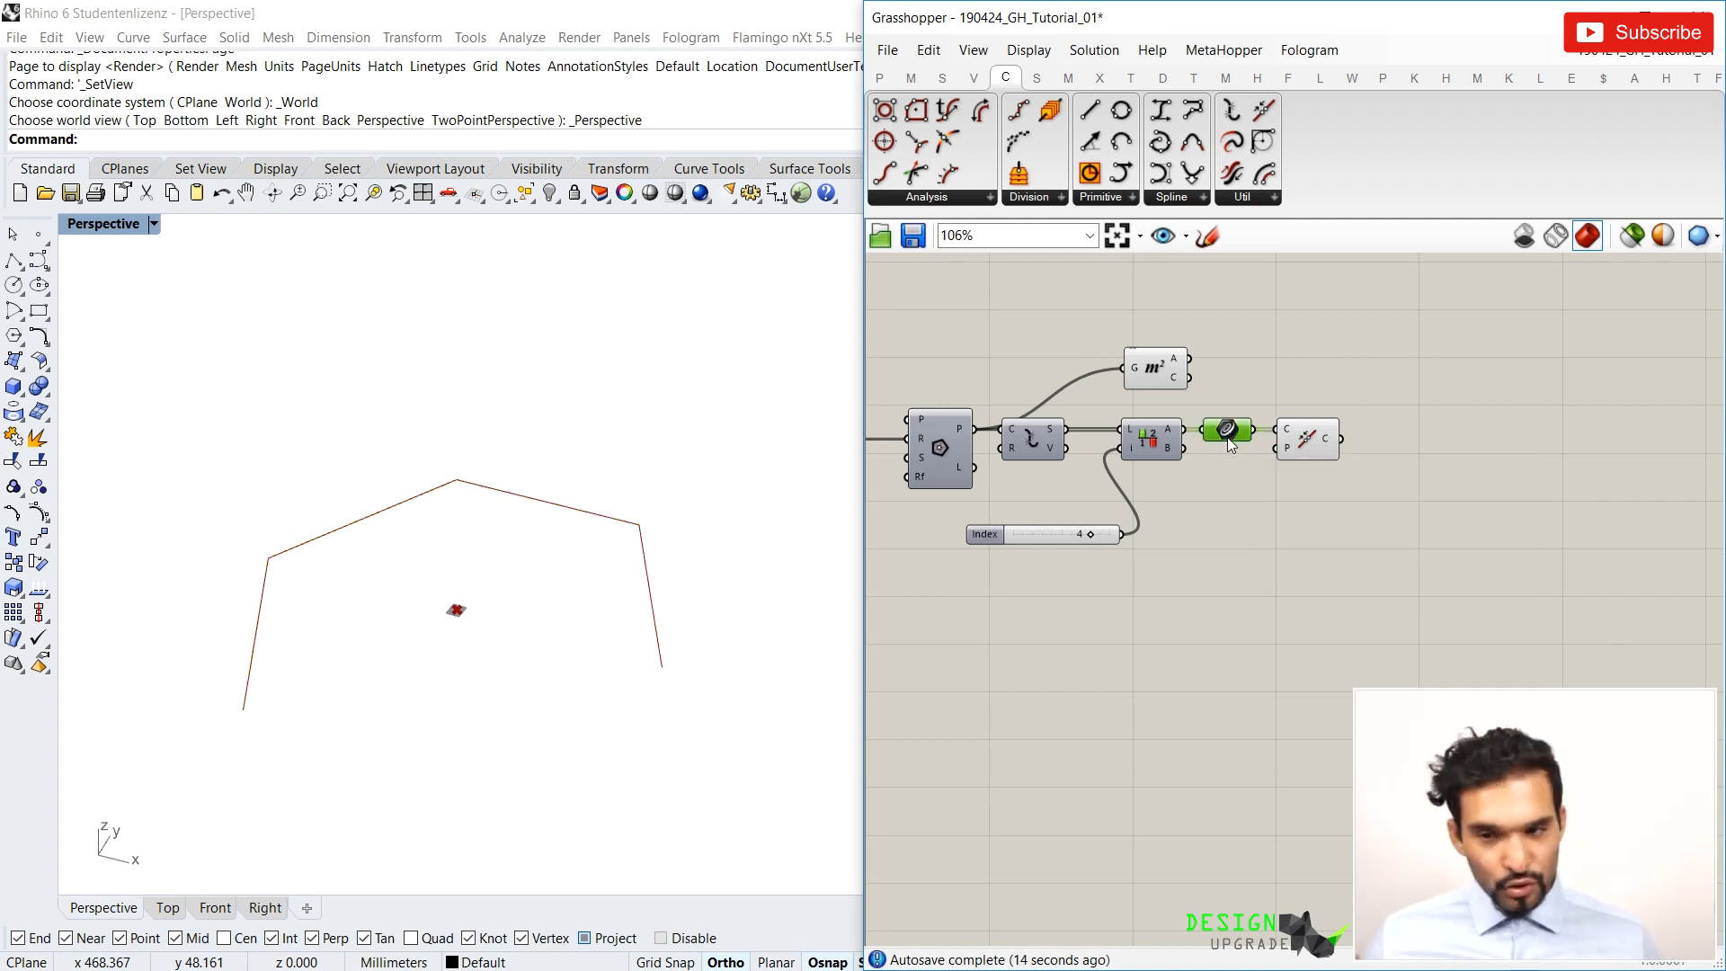
pyautogui.moveTo(1162, 375); pyautogui.dragTo(1315, 379)
pyautogui.click(1355, 478)
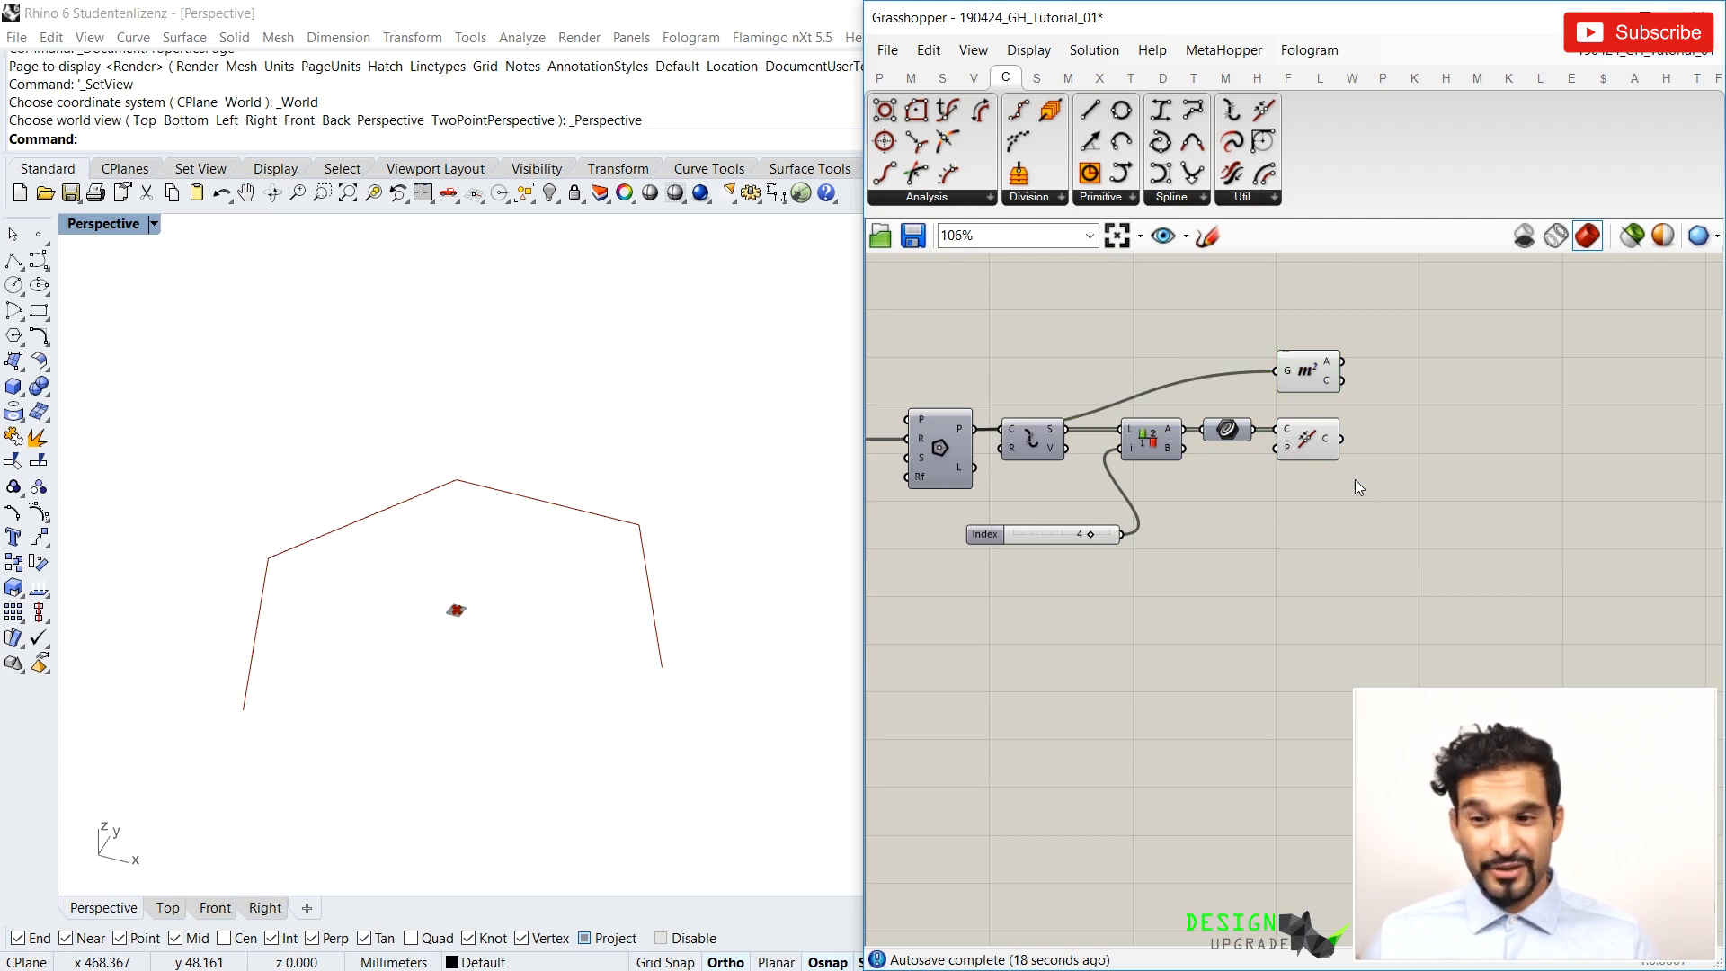
# Show the previews of Polygon, Explode, Split List and the Curve parameter, and hide them again
pyautogui.moveTo(1252, 550); pyautogui.dragTo(958, 374)
pyautogui.click(1195, 604)
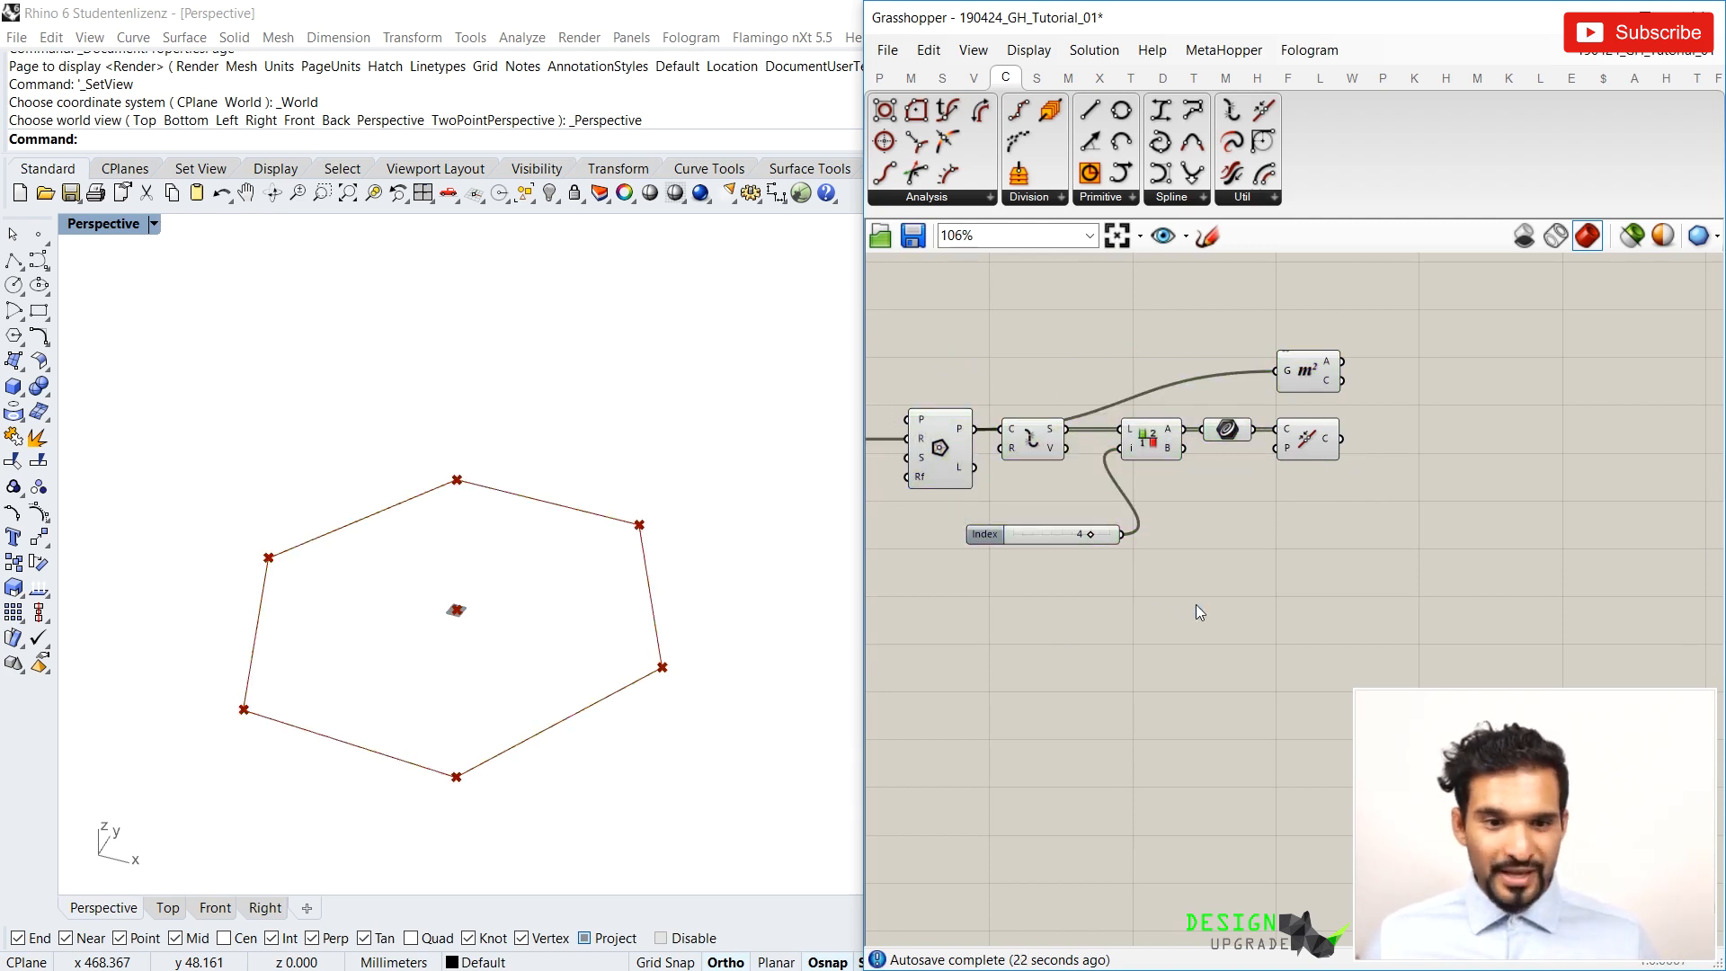
pyautogui.click(1318, 441)
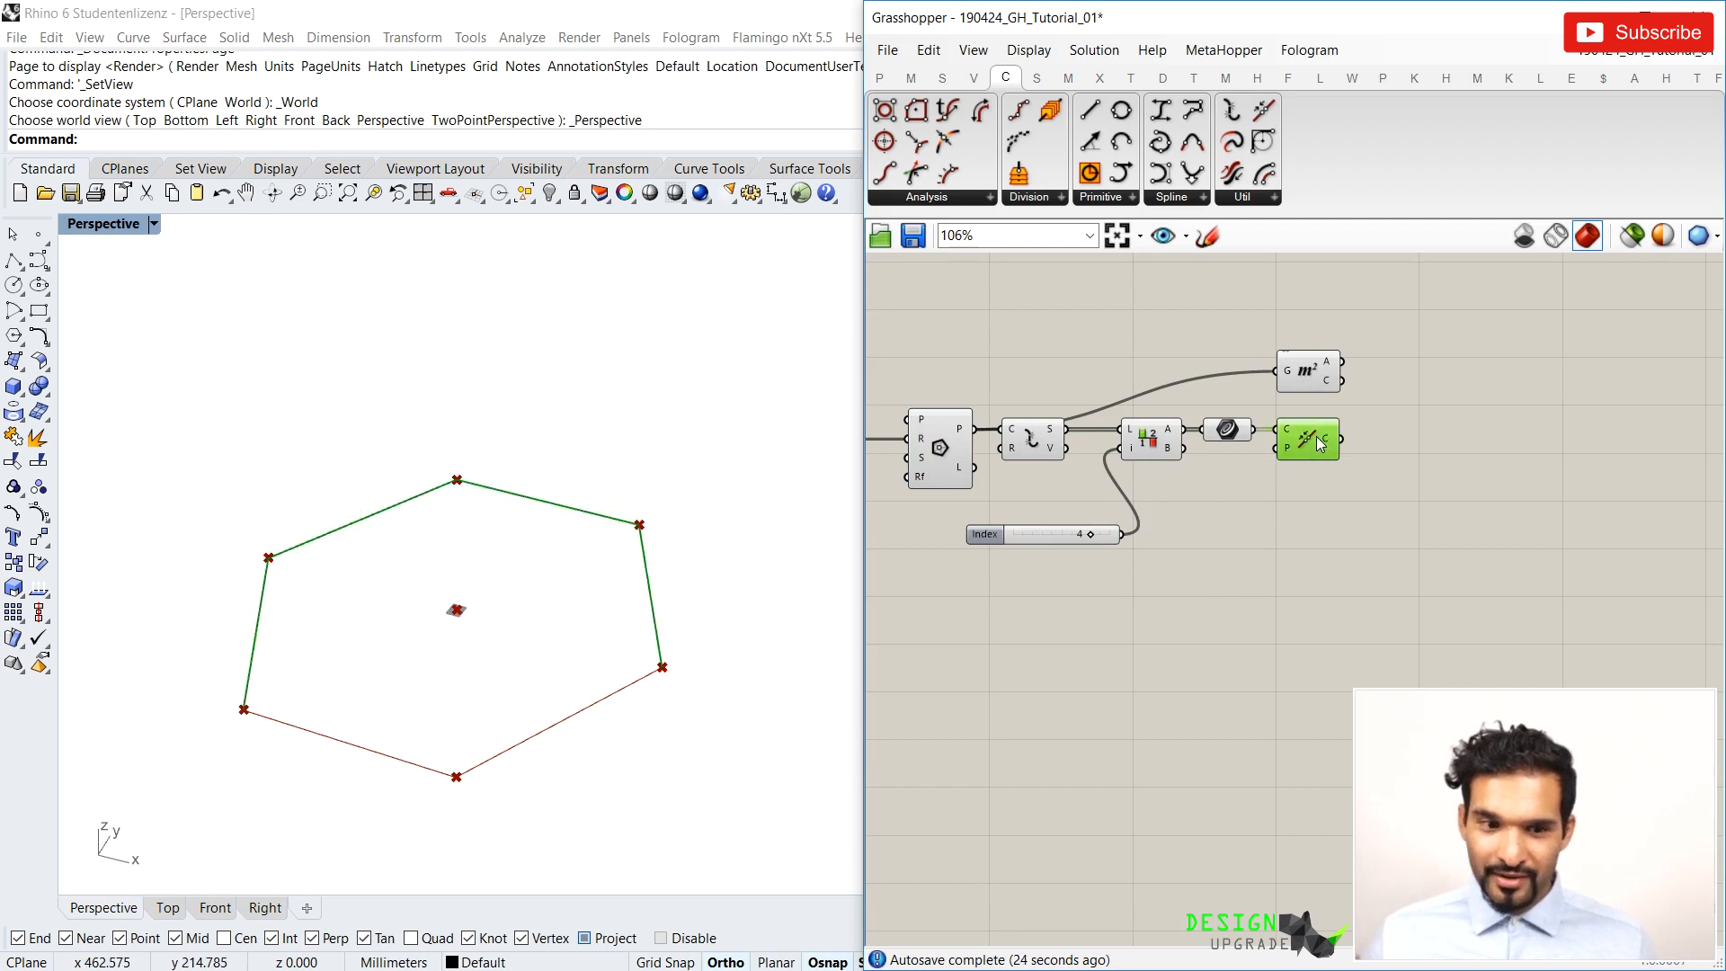
pyautogui.click(1199, 621)
pyautogui.moveTo(1258, 613); pyautogui.dragTo(948, 359)
pyautogui.hotkey('ctrl', 'q')
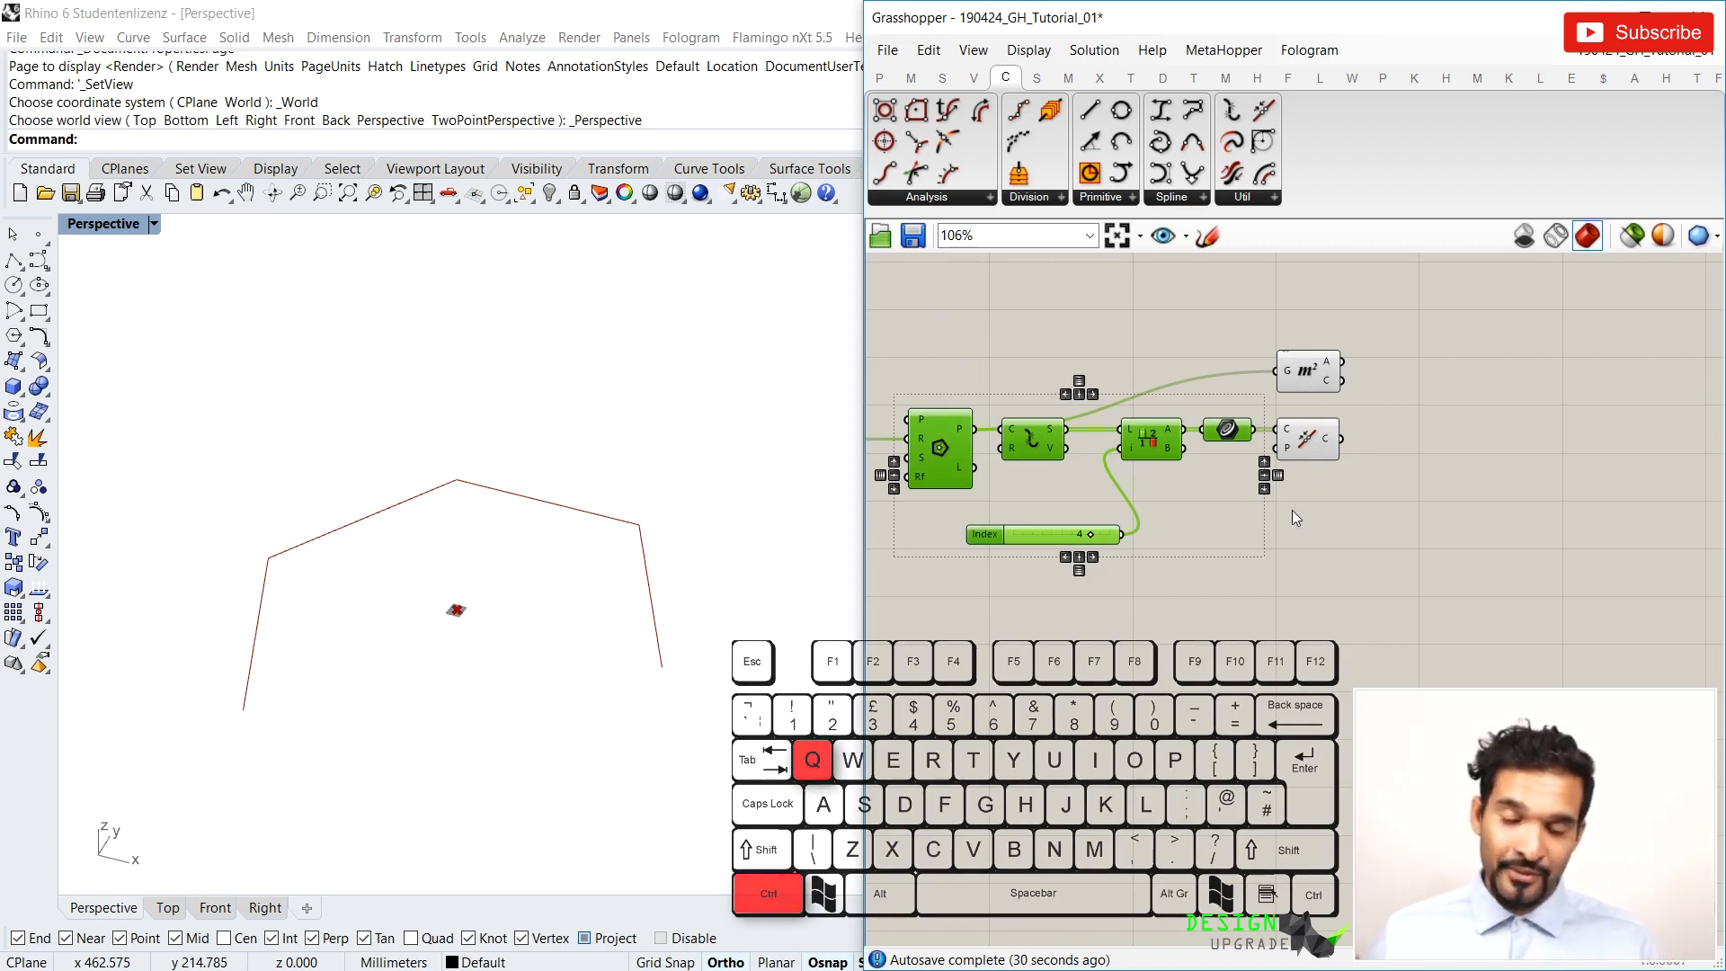
pyautogui.click(1444, 489)
# Add an End Points component beside Join Curves and connect Join Curves' C output to its curve input
pyautogui.moveTo(1483, 448); pyautogui.dragTo(1250, 441, button='right')
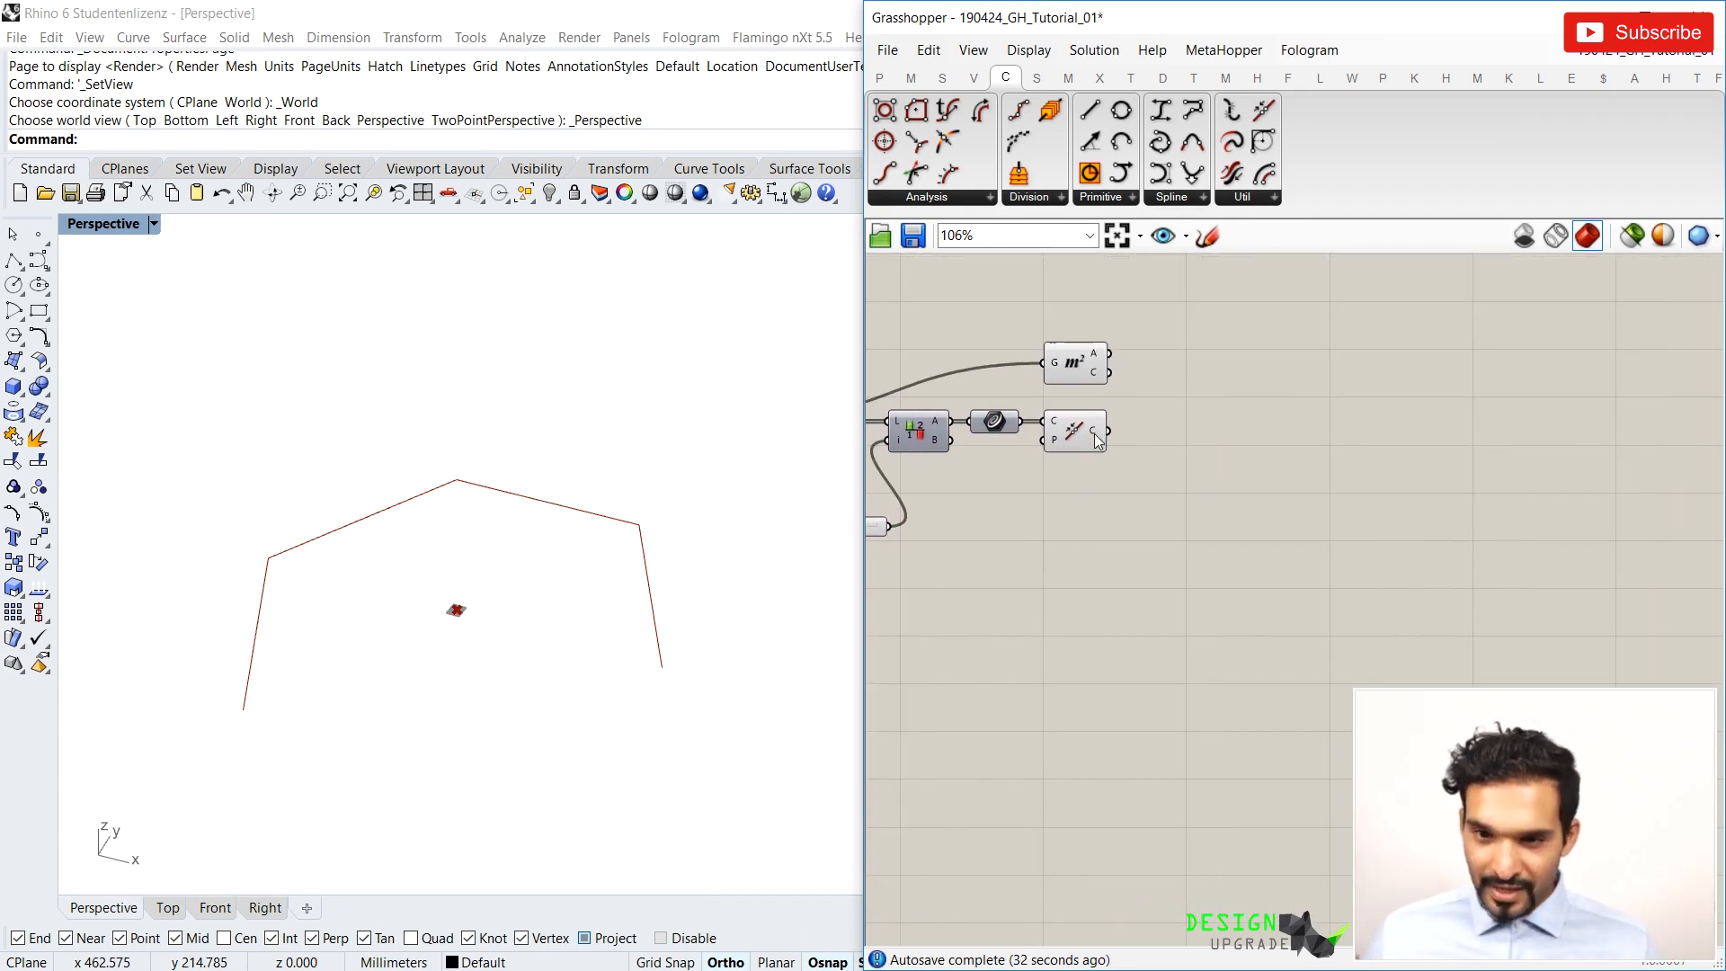
pyautogui.doubleClick(1183, 435)
pyautogui.write('endpop')
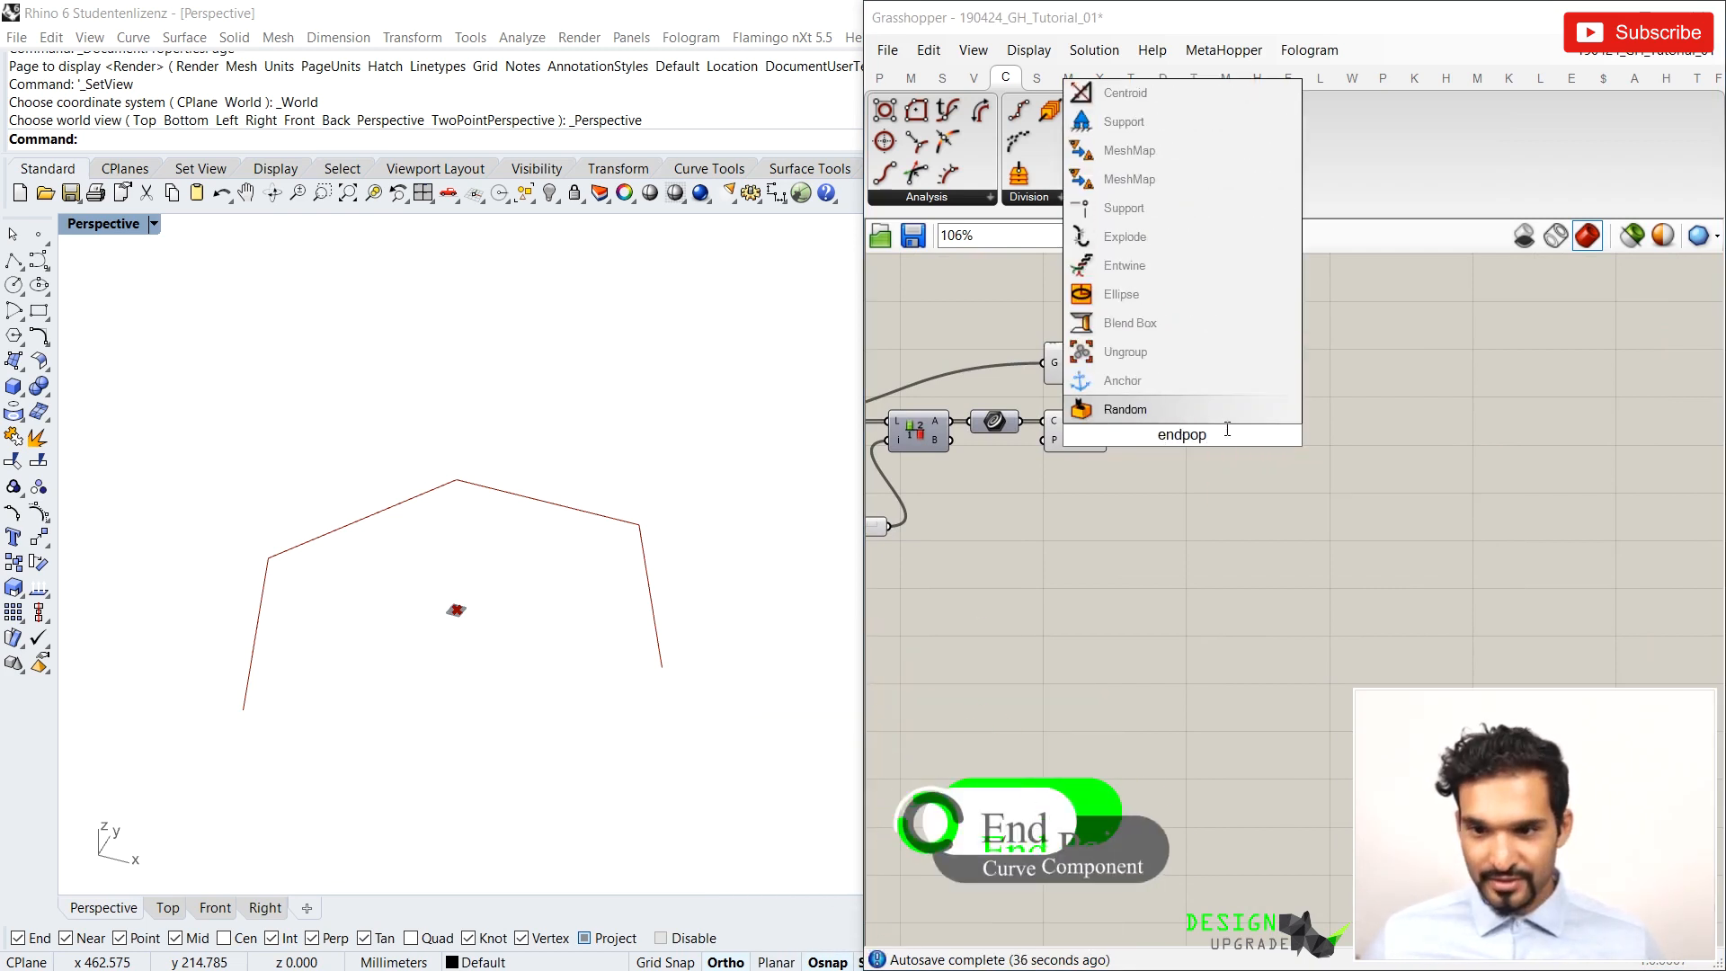
pyautogui.moveTo(1224, 432)
pyautogui.mouseDown()
pyautogui.moveTo(1175, 437)
pyautogui.moveTo(1193, 438)
pyautogui.mouseUp()
pyautogui.write('ints')
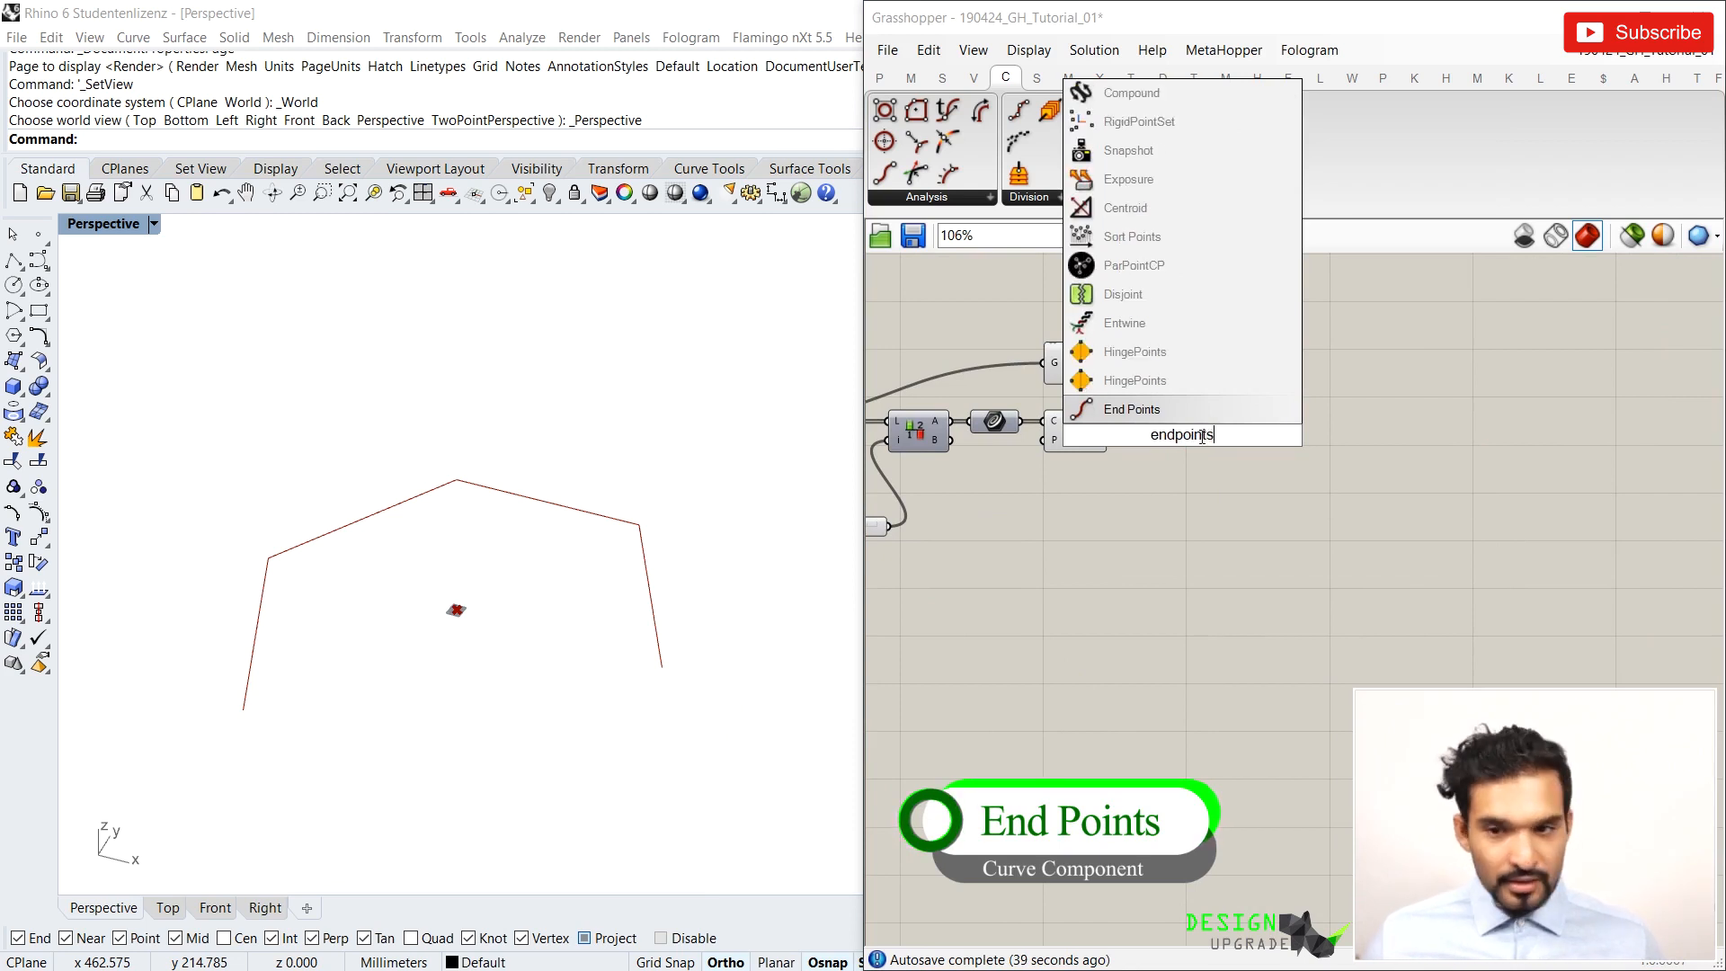
pyautogui.press('Return')
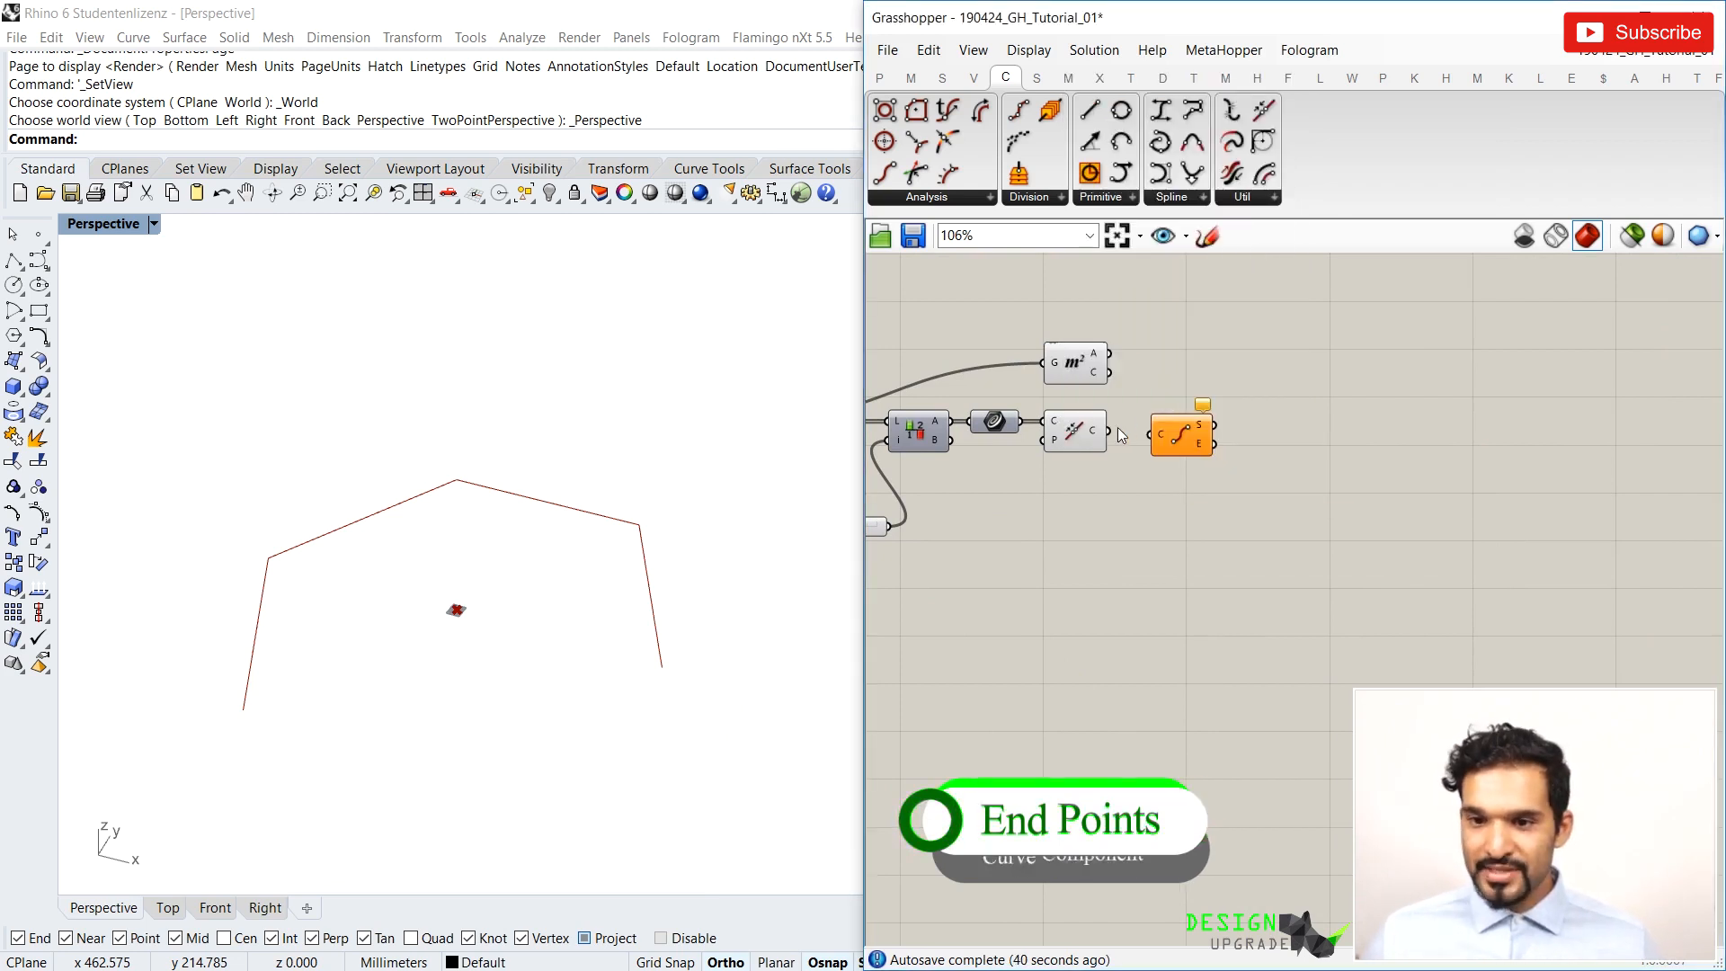
pyautogui.moveTo(1108, 430); pyautogui.dragTo(1163, 431)
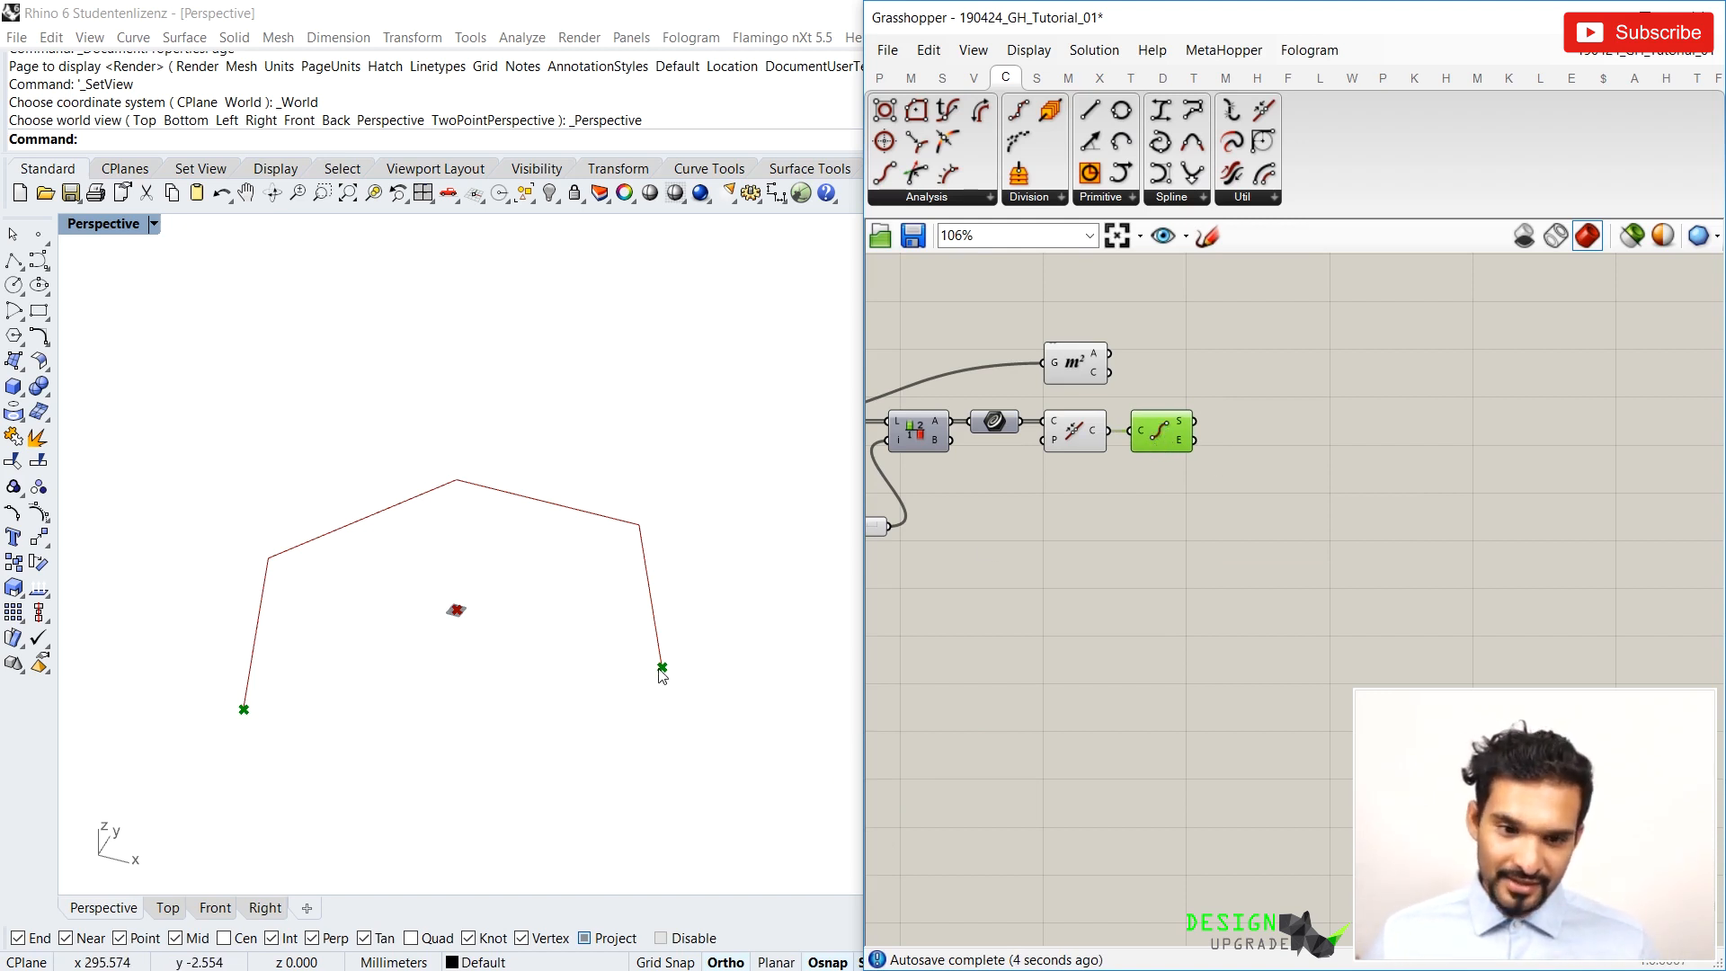
# Add a Point parameter beside End Points and connect End Points' S output to it
pyautogui.click(1272, 526)
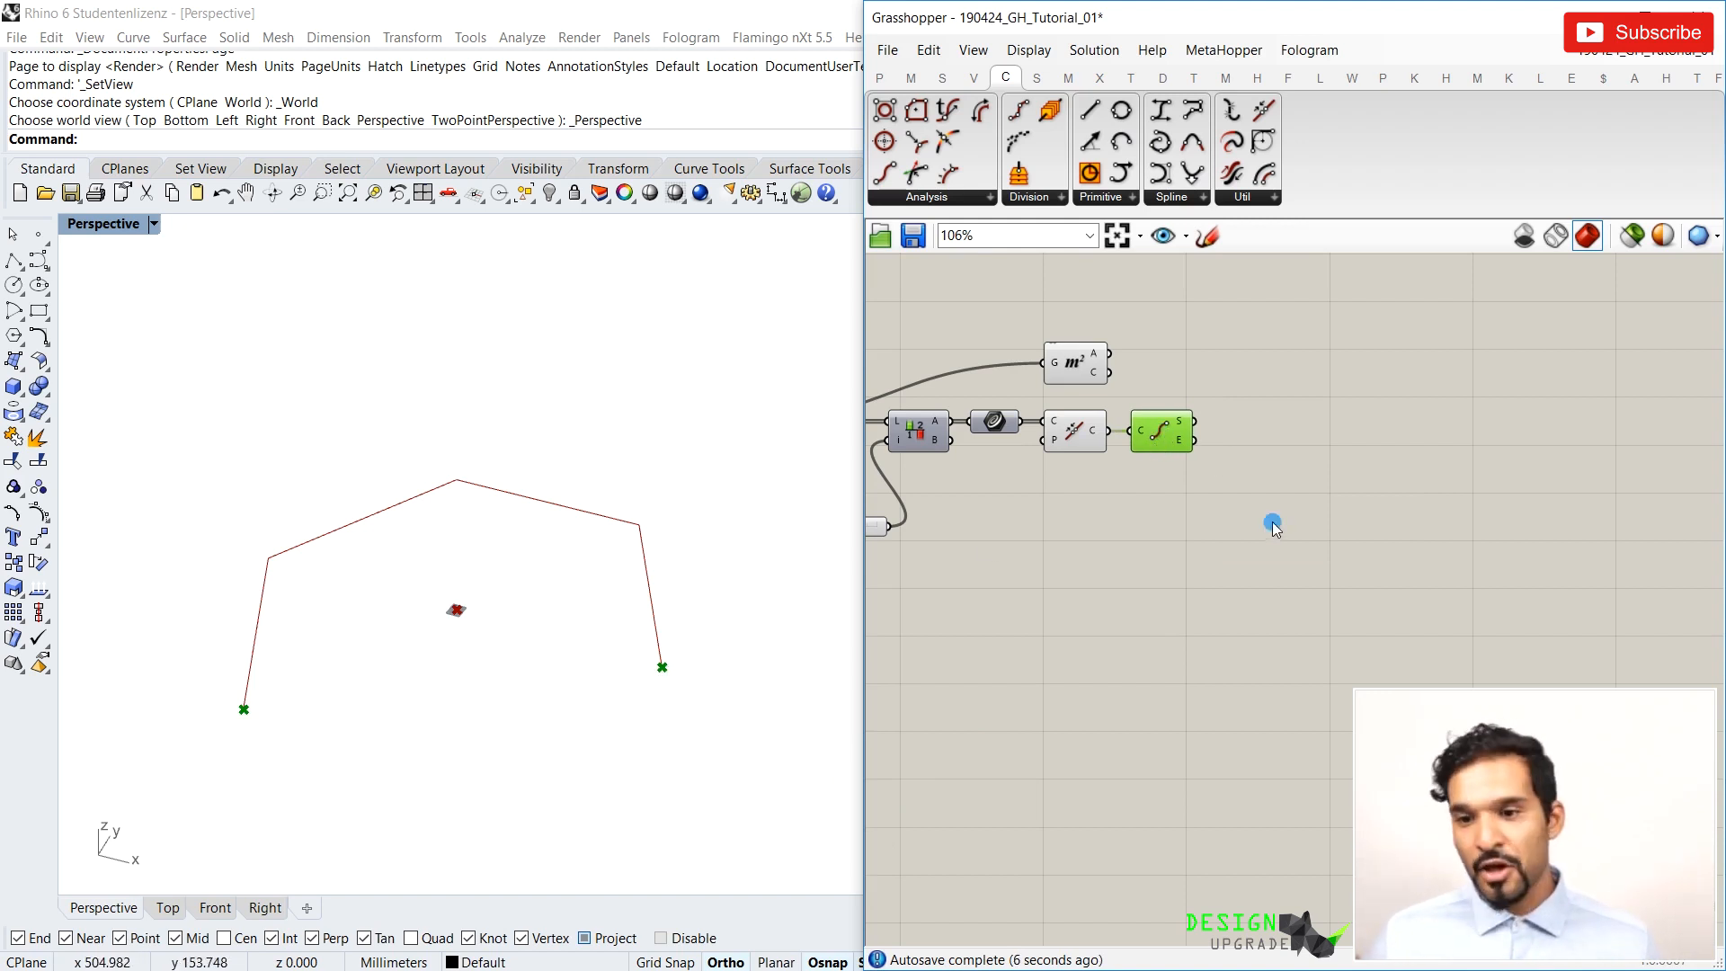
pyautogui.doubleClick(1272, 525)
pyautogui.write('point')
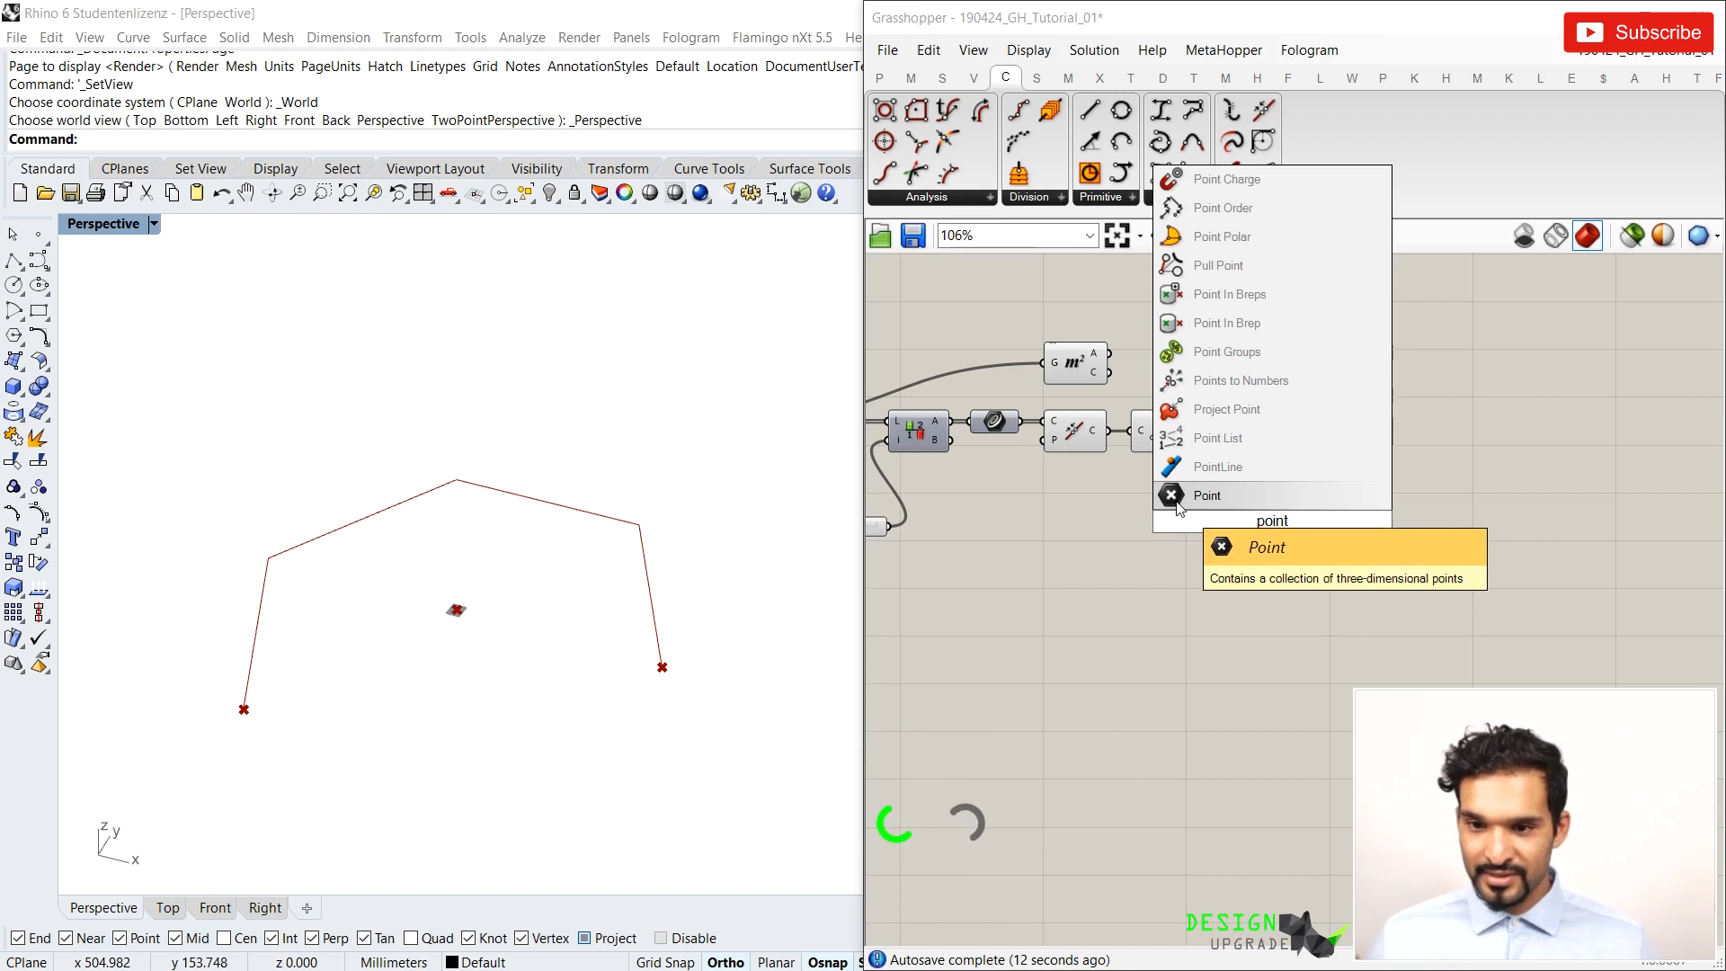
pyautogui.click(1196, 495)
pyautogui.moveTo(1274, 527); pyautogui.dragTo(1261, 423)
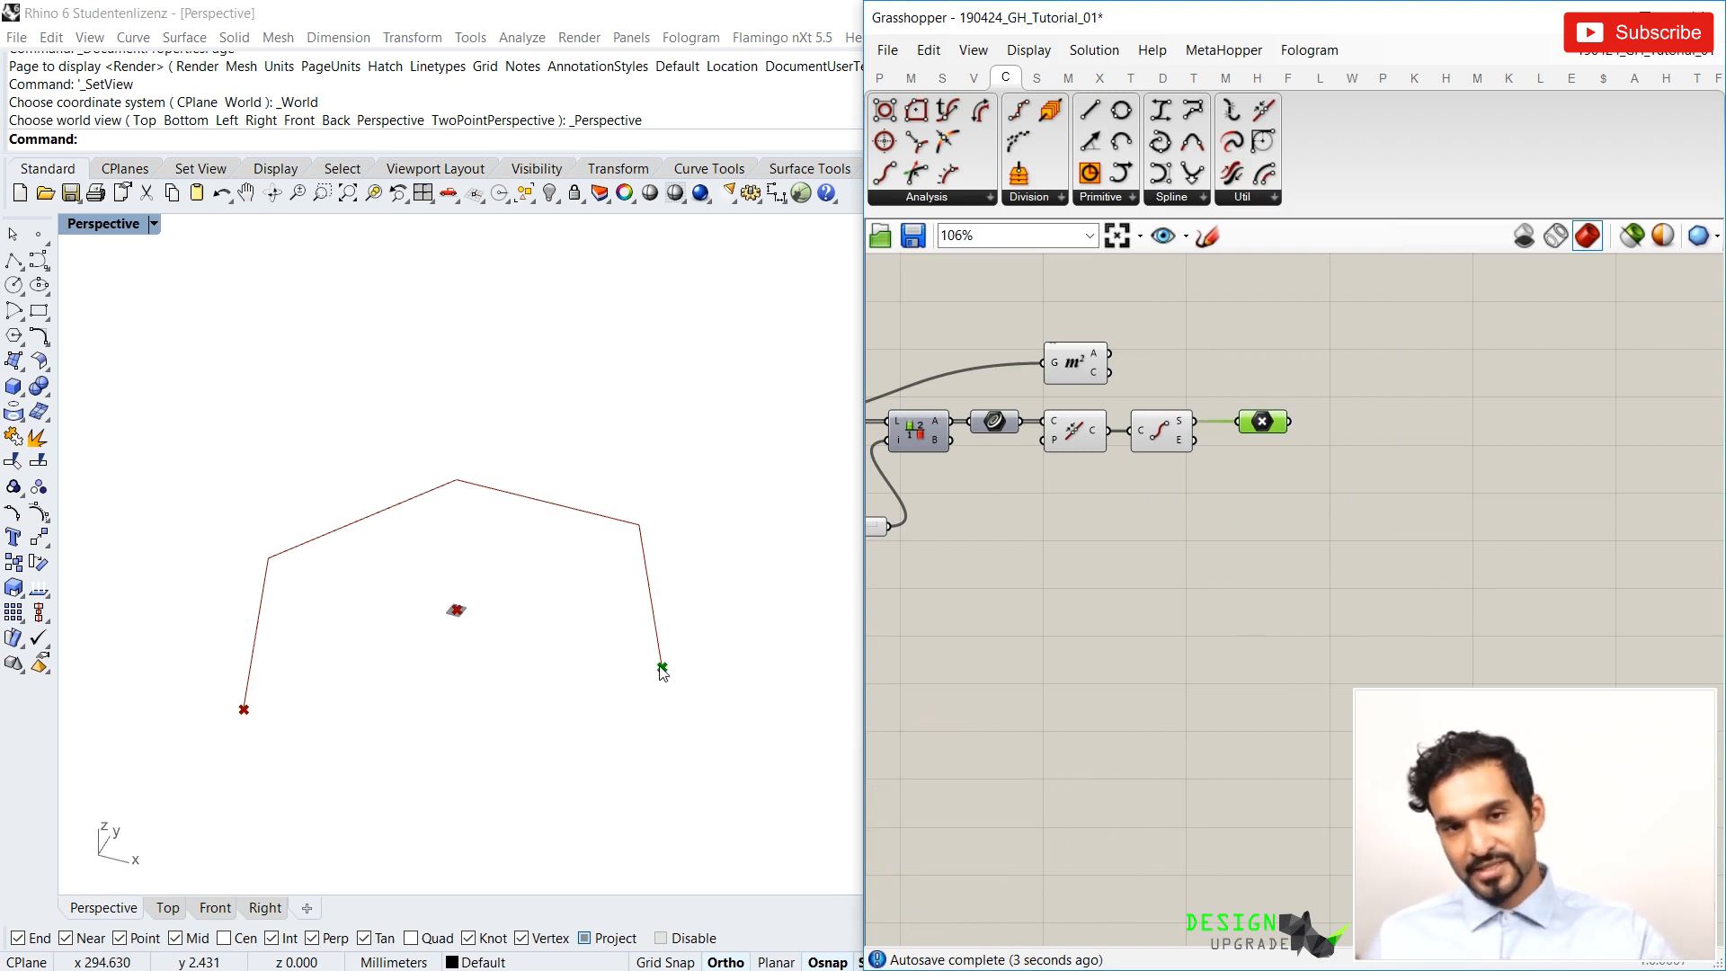
# Rewire the Point parameter to End Points' E output and align it with that output
pyautogui.moveTo(1187, 444); pyautogui.dragTo(1246, 420)
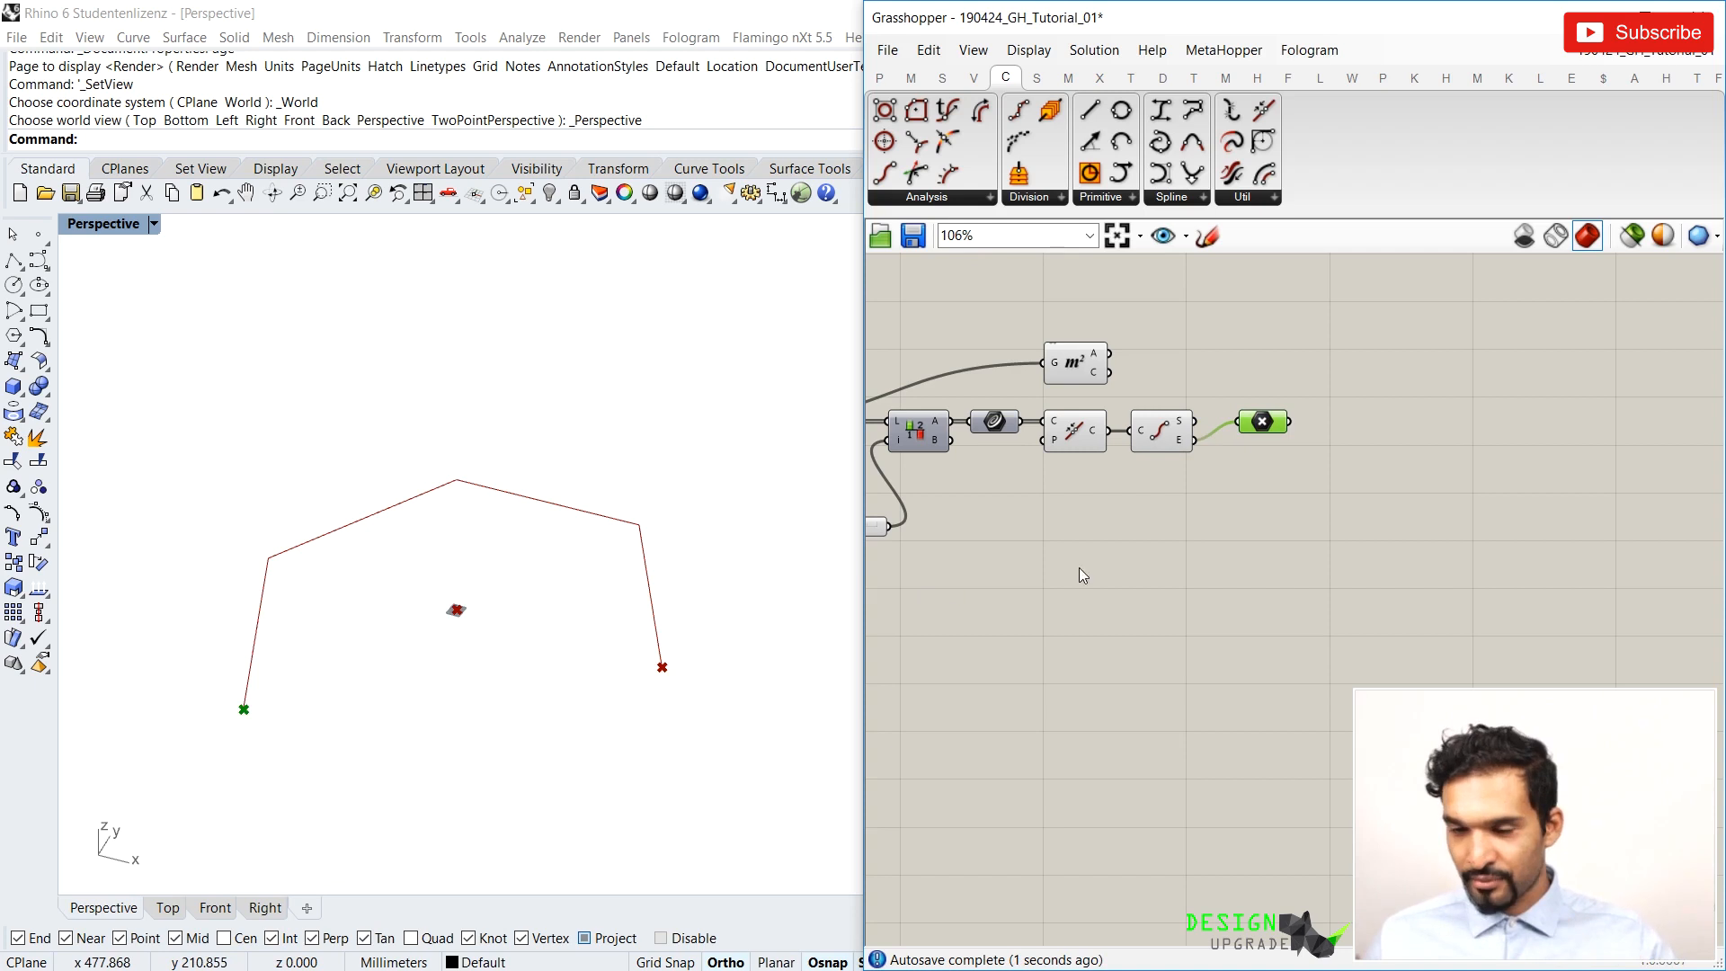
pyautogui.moveTo(1247, 423); pyautogui.dragTo(1251, 443)
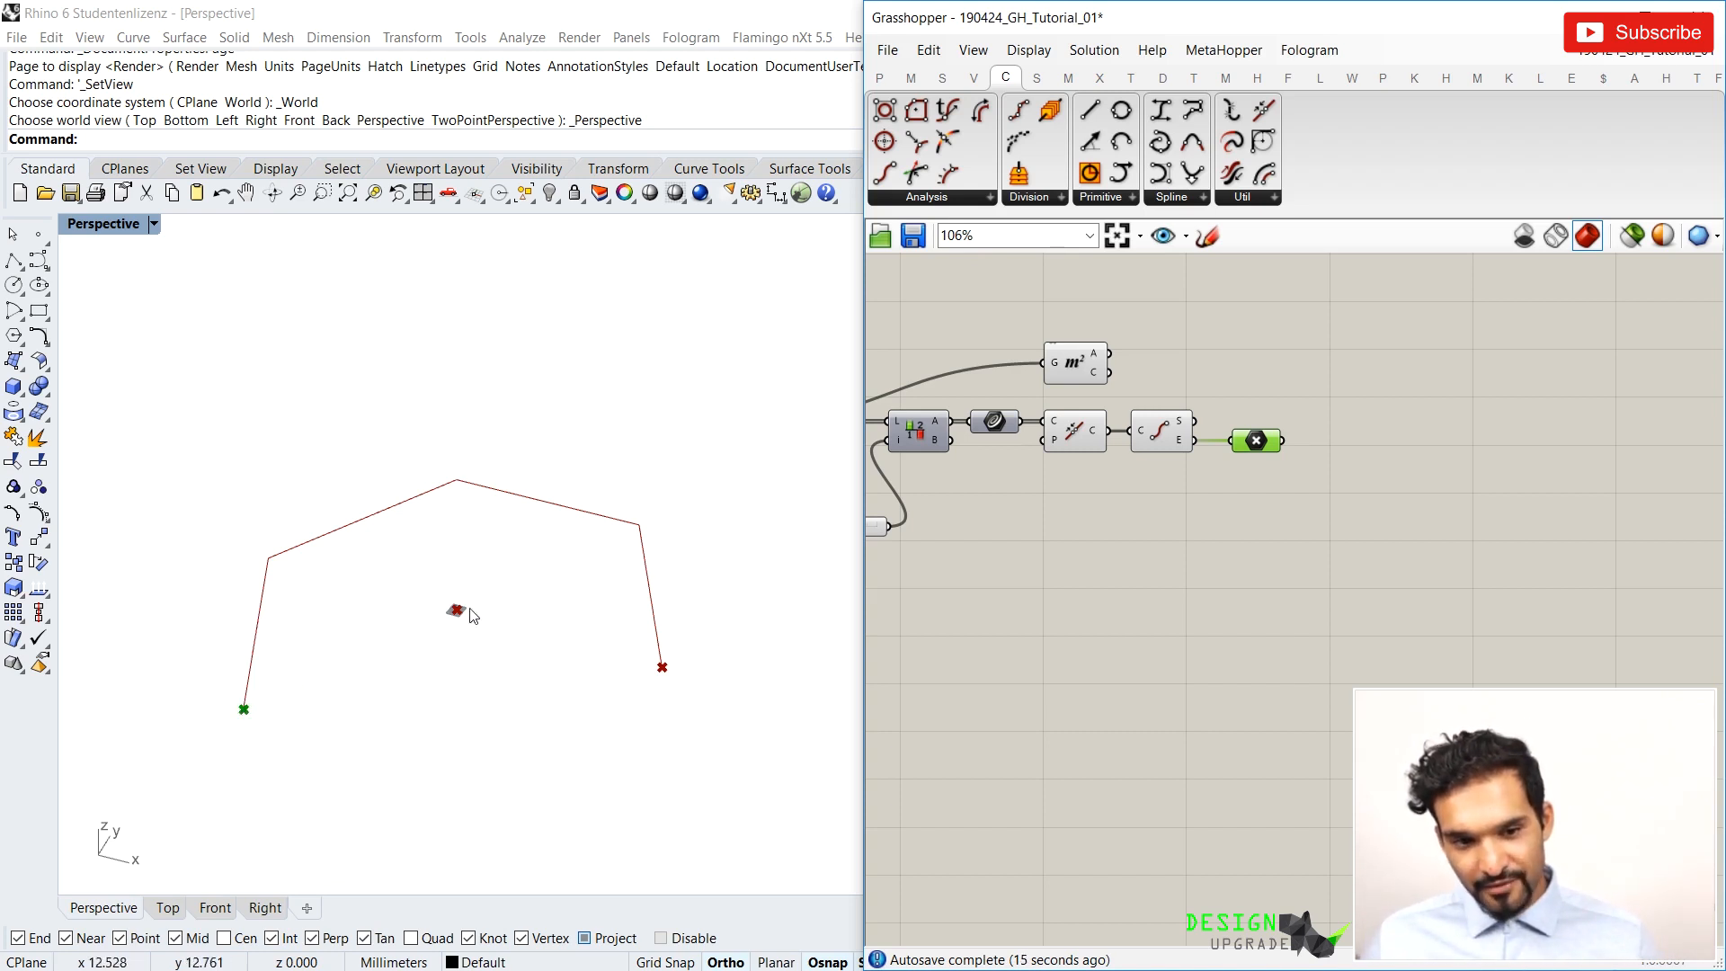
pyautogui.moveTo(1247, 444); pyautogui.dragTo(1246, 454)
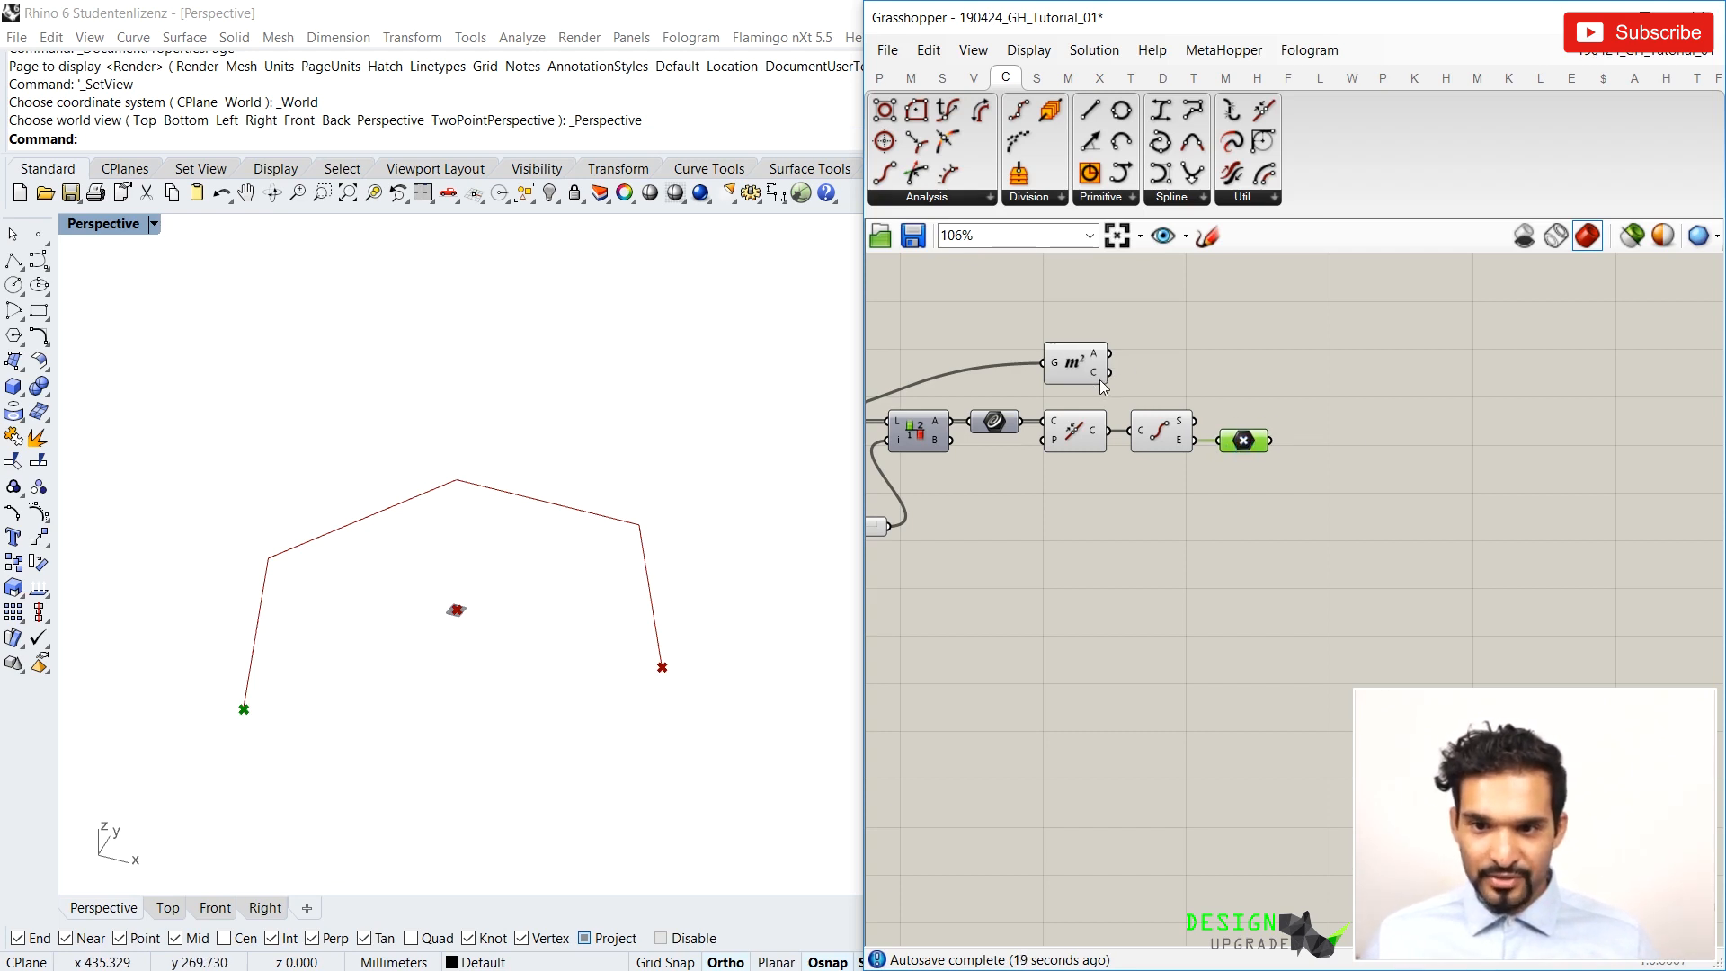
# Add a Line component with the Point parameter on A and Area's C output on B, and place a duplicate below it
pyautogui.doubleClick(1300, 403)
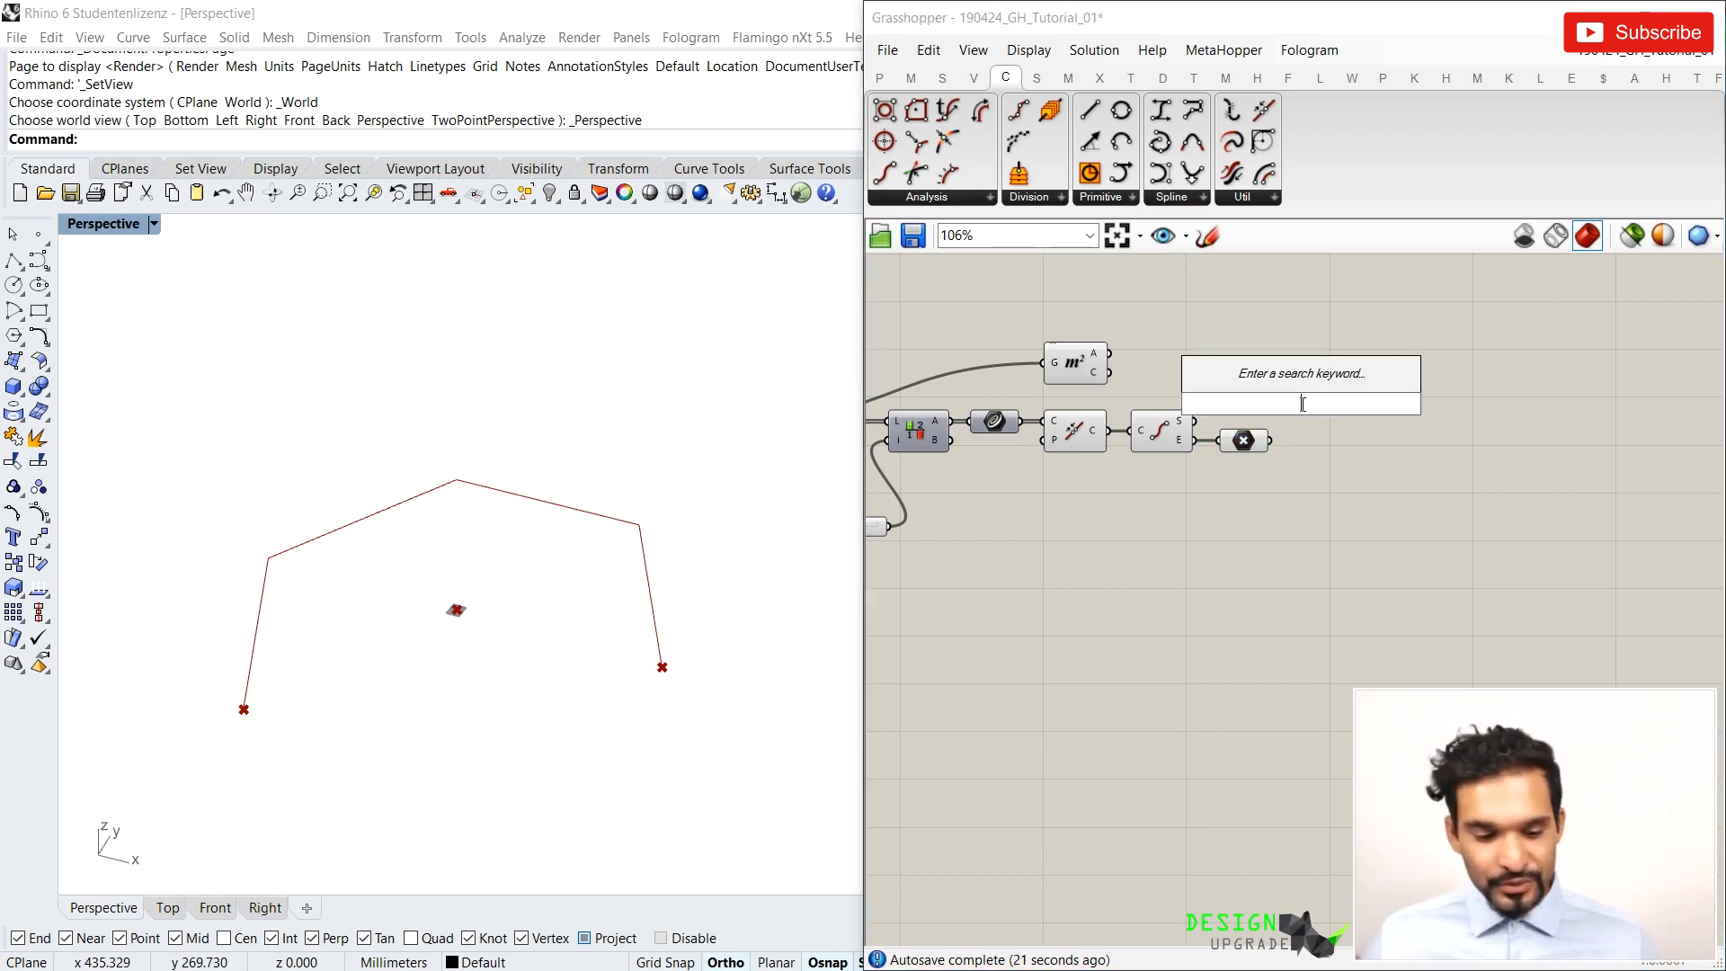
pyautogui.write('line')
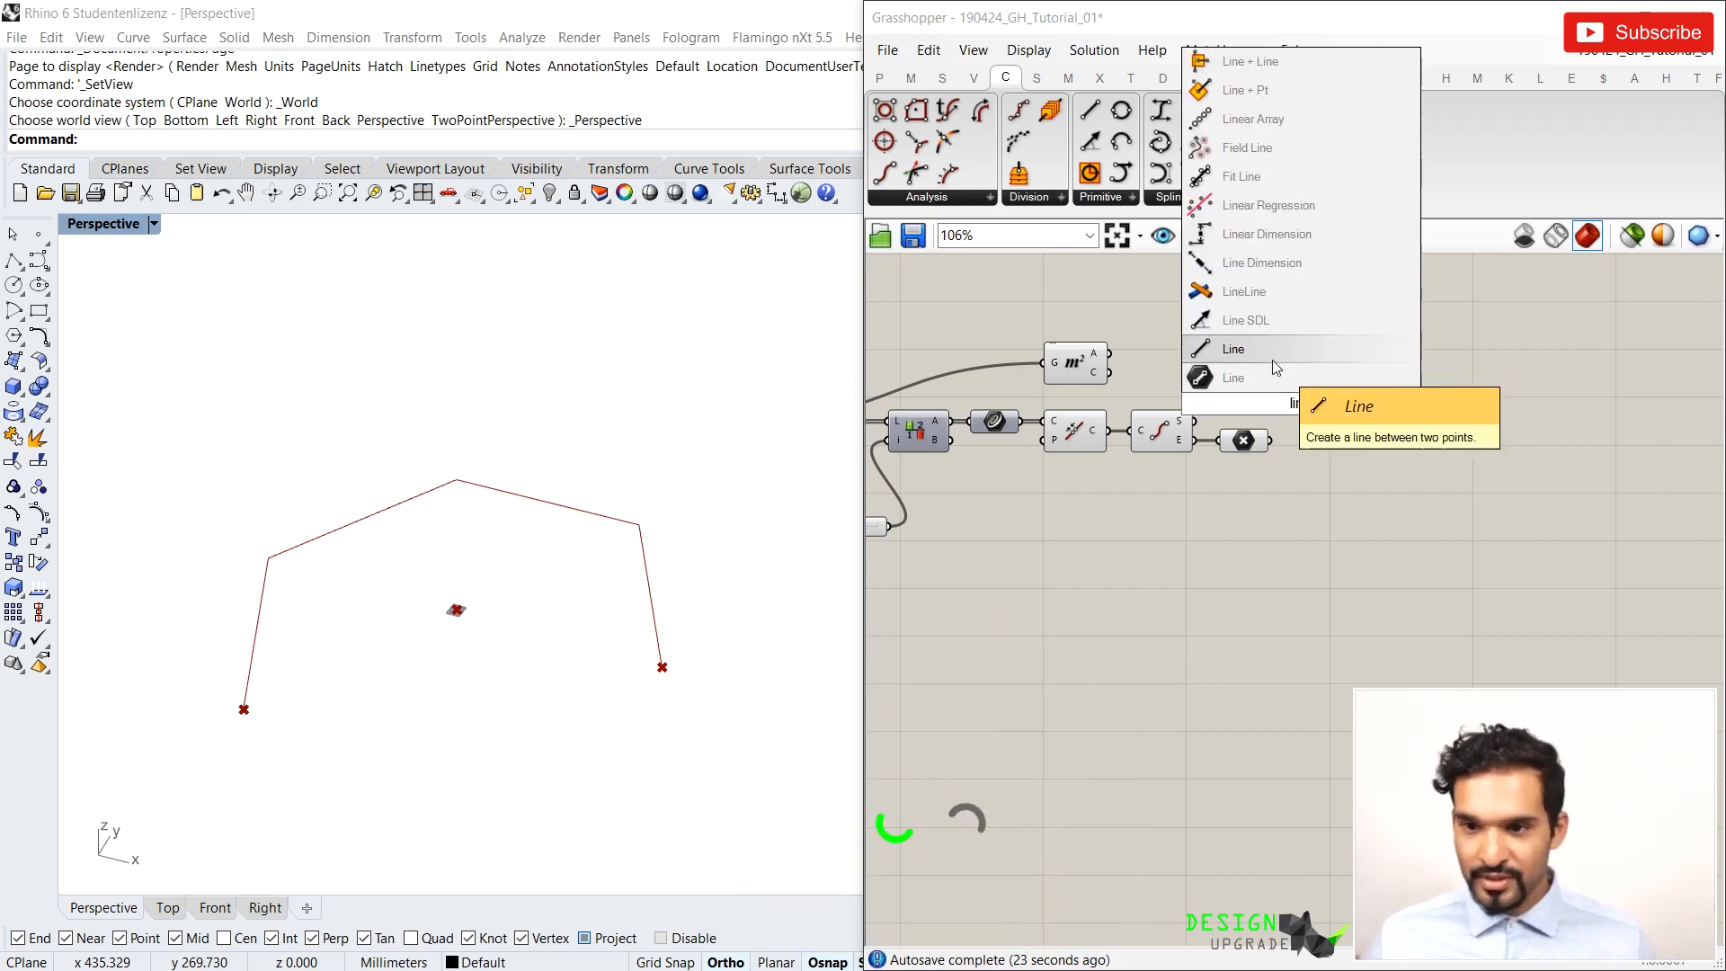
pyautogui.click(1217, 355)
pyautogui.moveTo(1301, 415)
pyautogui.mouseDown()
pyautogui.moveTo(1344, 417)
pyautogui.moveTo(1314, 396)
pyautogui.mouseUp()
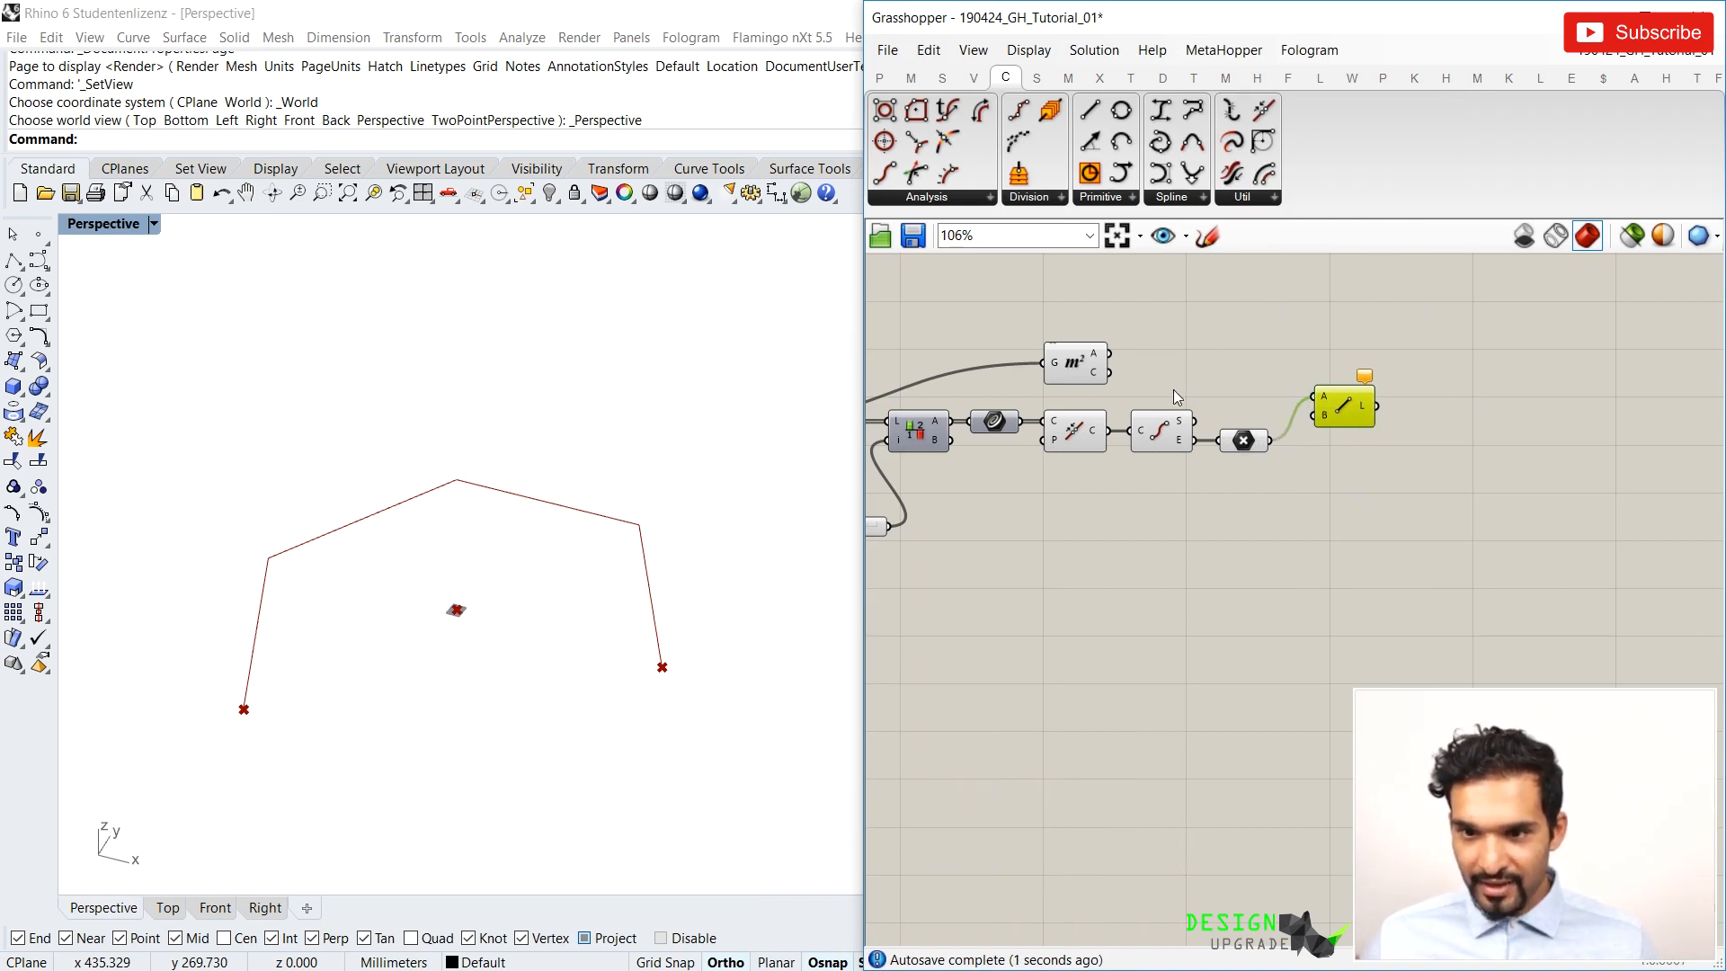
pyautogui.moveTo(1074, 364); pyautogui.dragTo(1371, 449)
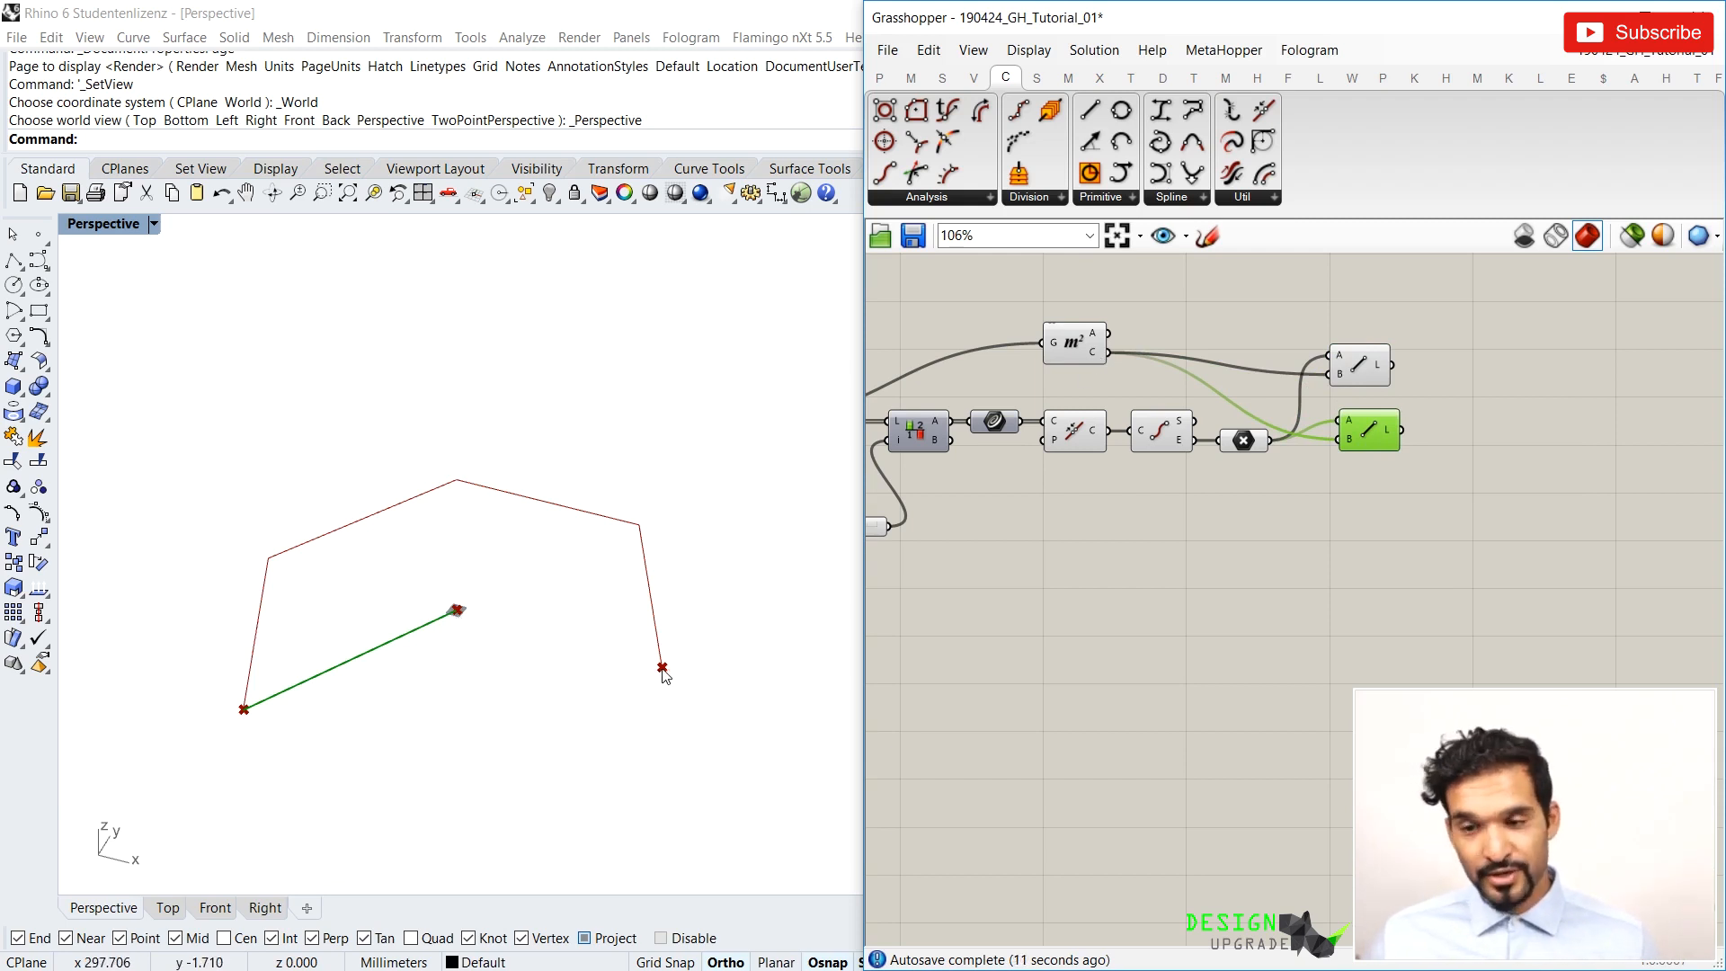
# Connect Area's C output to the lower Line's A input and End Points' S output to its B input
pyautogui.moveTo(1101, 355); pyautogui.dragTo(1339, 420)
pyautogui.moveTo(1191, 421); pyautogui.dragTo(1368, 435)
pyautogui.click(1442, 506)
# Move the upper Line component closer to the lower one and shift the Area component down just above Join Curves
pyautogui.moveTo(1358, 368); pyautogui.dragTo(1346, 380)
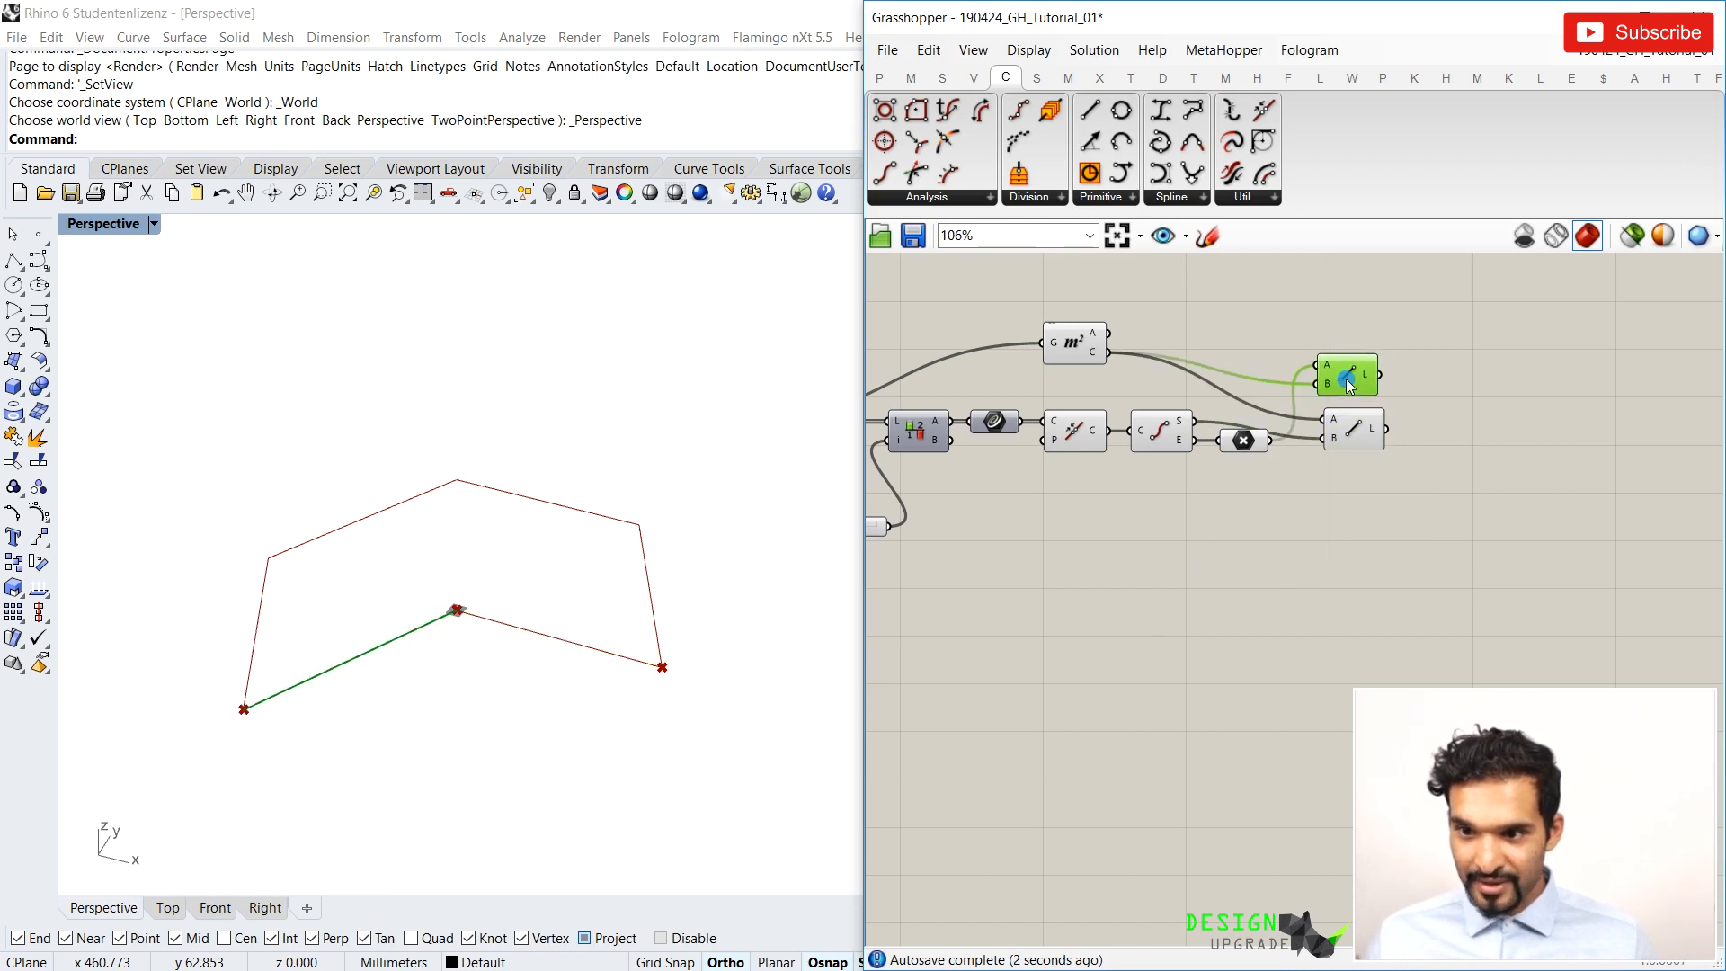
pyautogui.moveTo(1078, 345); pyautogui.dragTo(1081, 365)
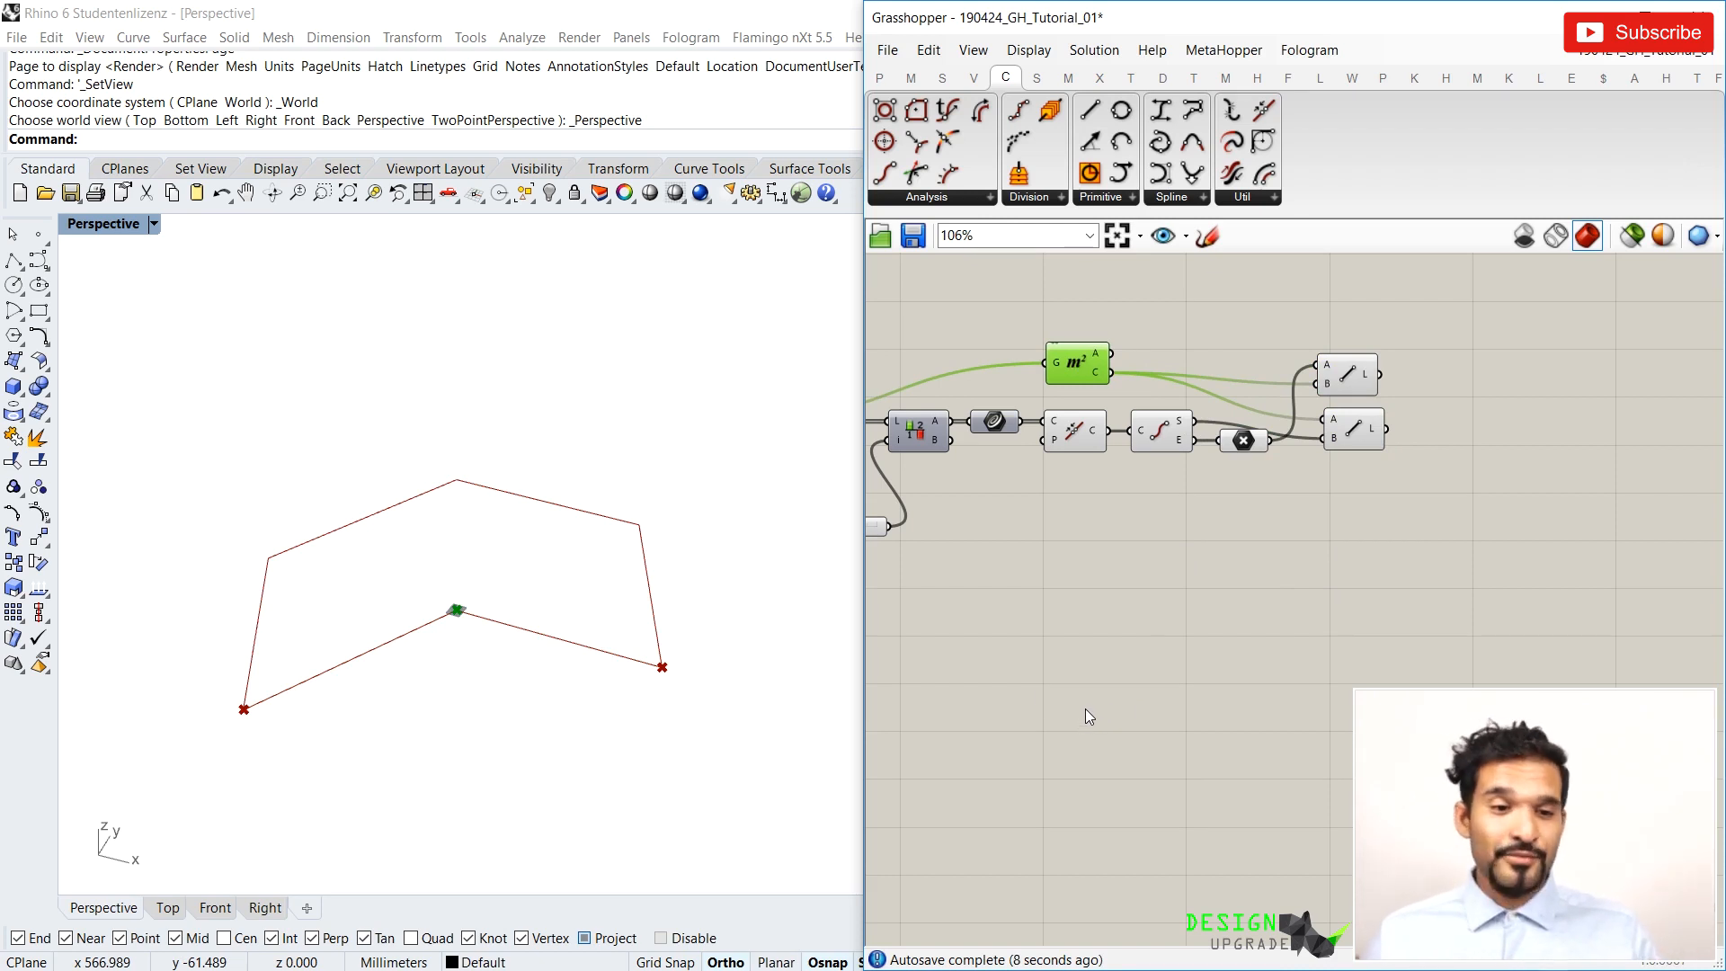
pyautogui.click(1475, 428)
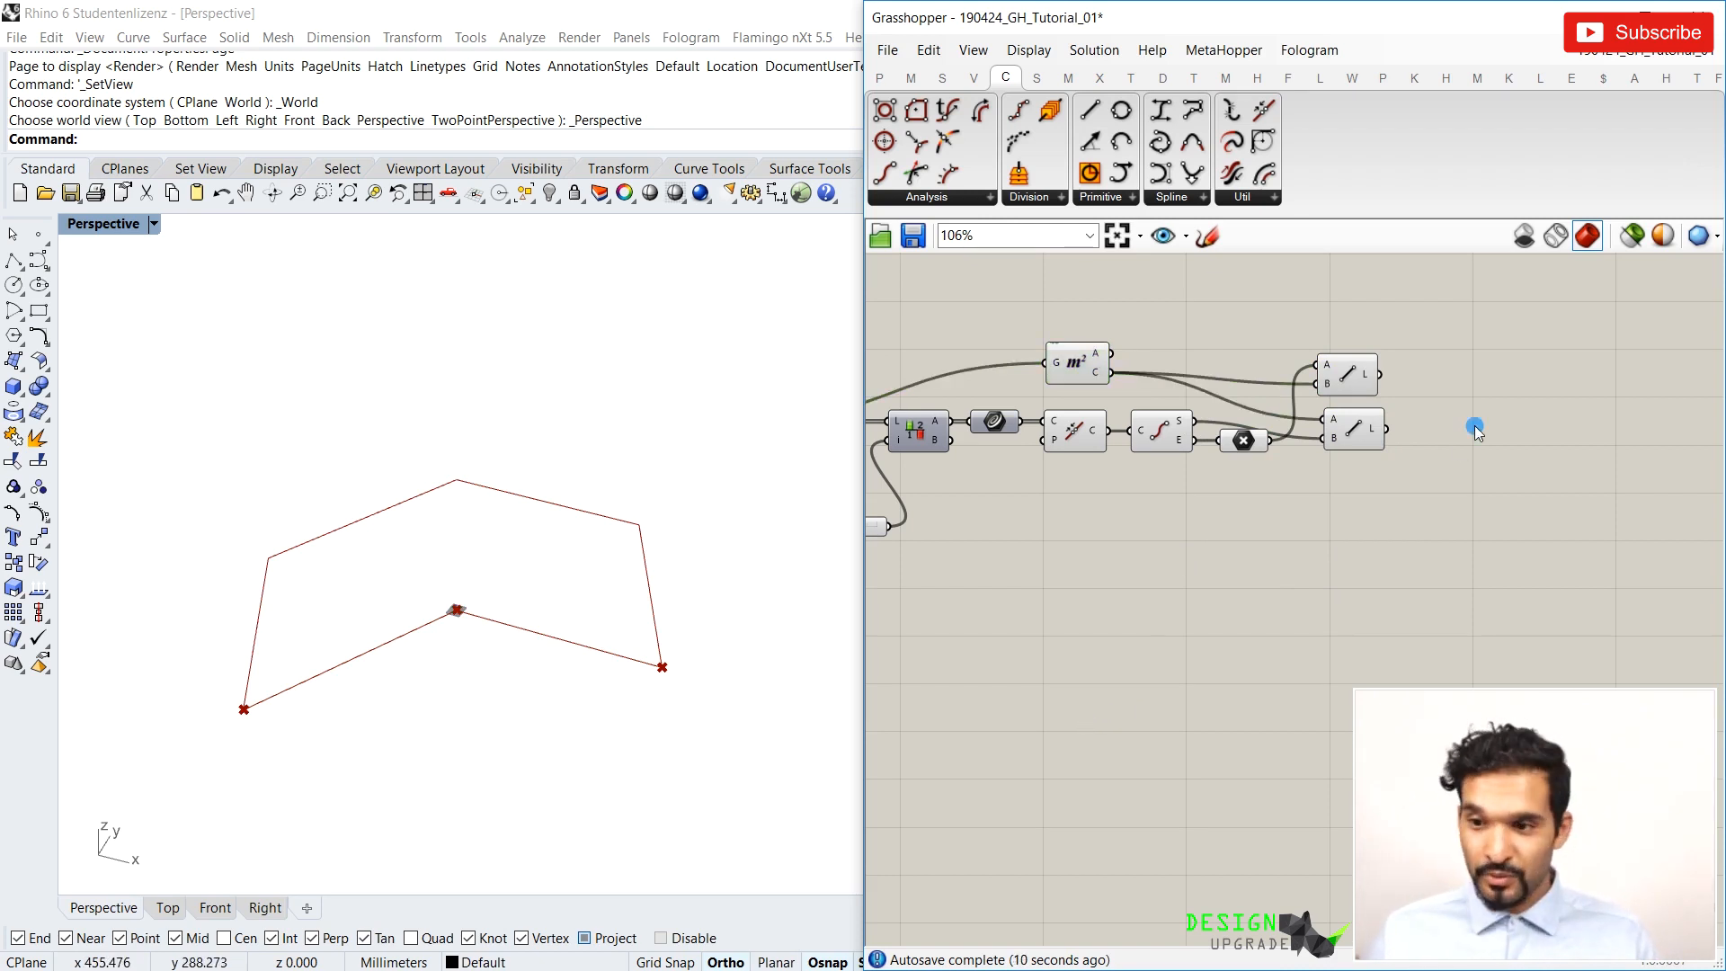
# Add a second Join Curves component beyond the two Line components and feed the first Join Curves' C output into its C input
pyautogui.doubleClick(1475, 428)
pyautogui.write('join')
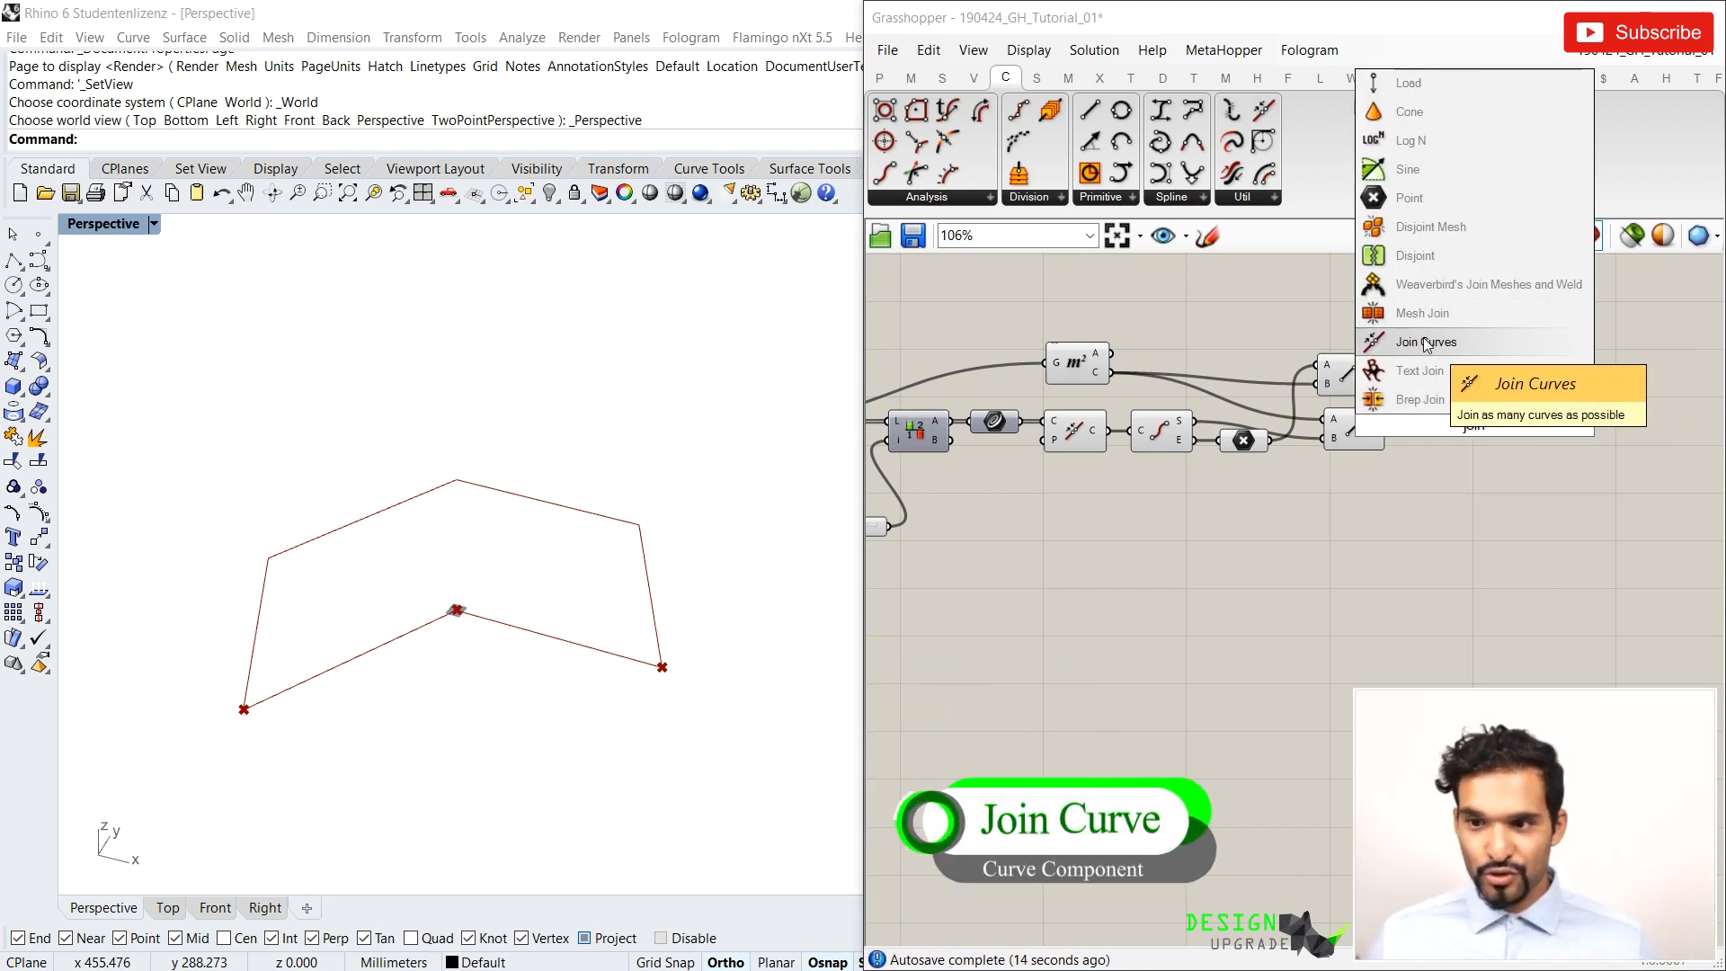
pyautogui.click(1428, 342)
pyautogui.moveTo(1466, 420); pyautogui.dragTo(1519, 422)
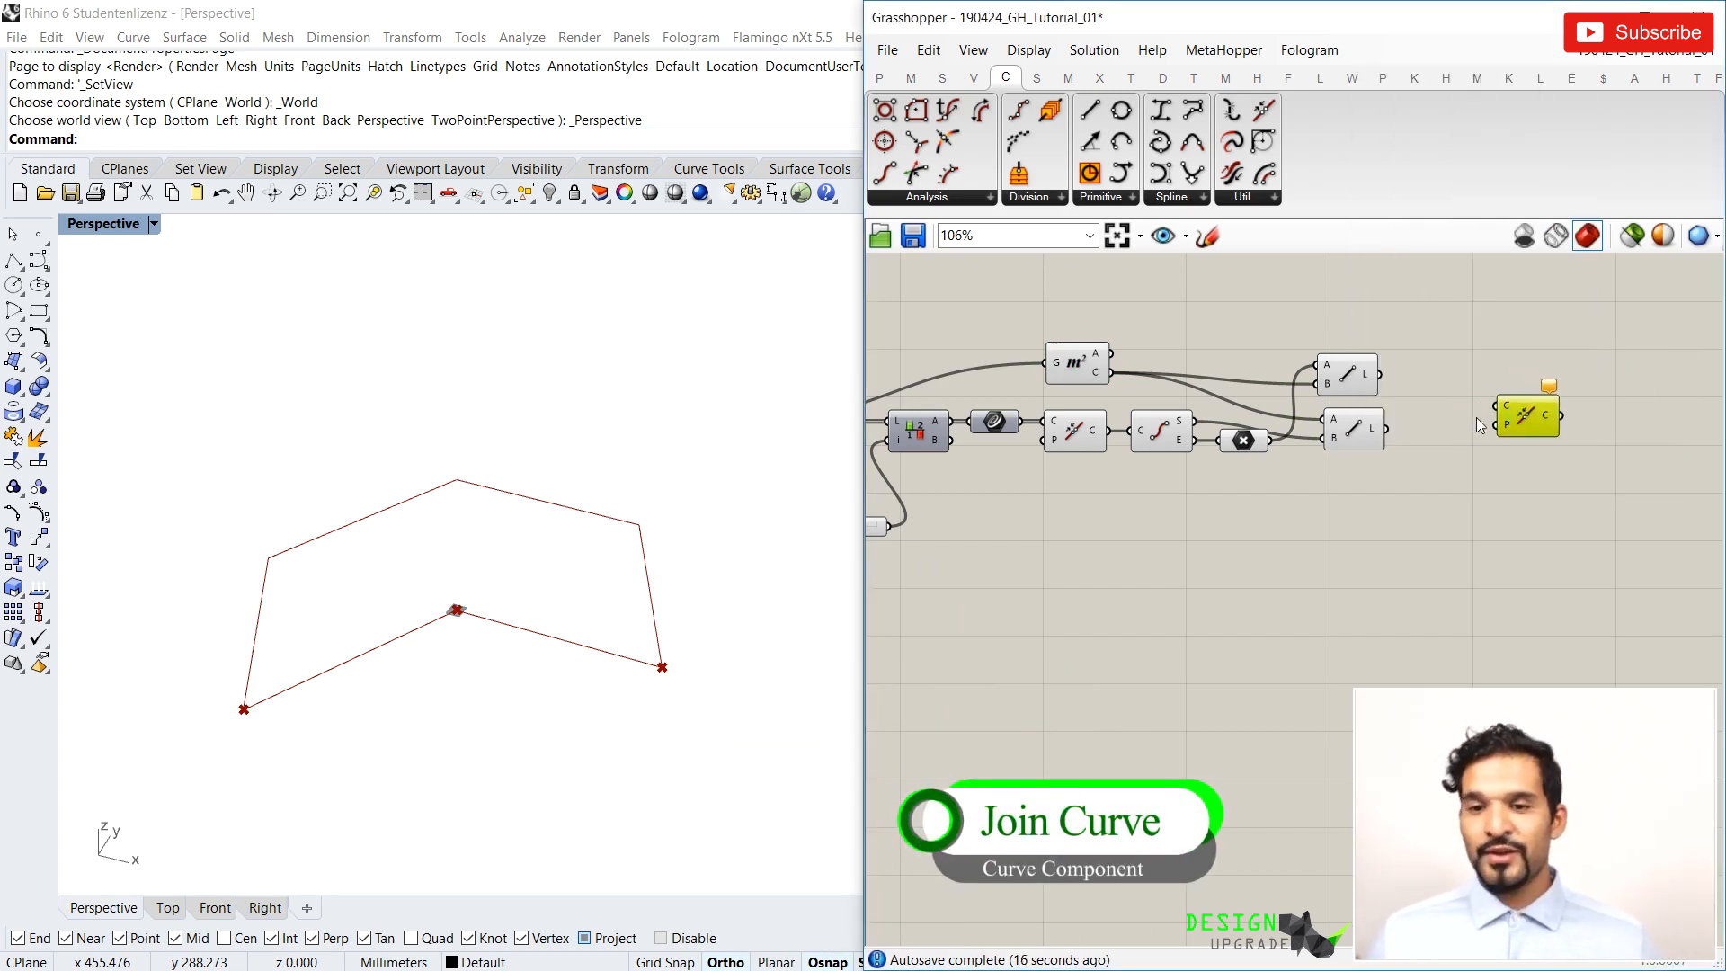
pyautogui.click(1089, 439)
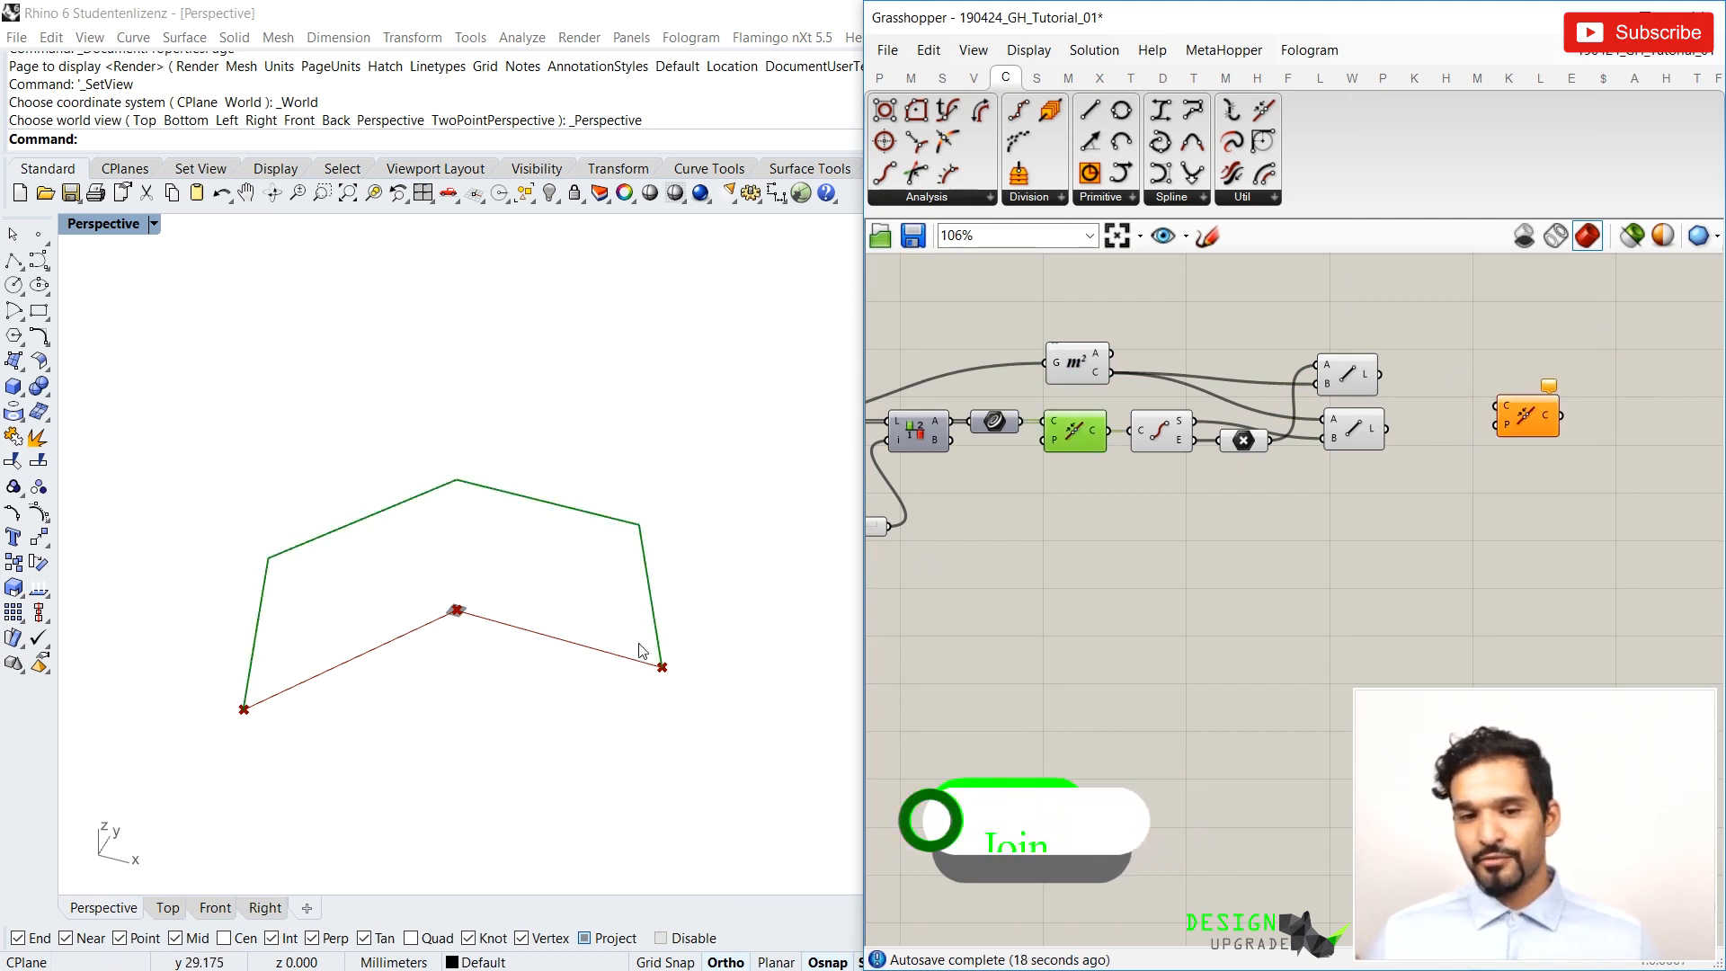
pyautogui.moveTo(1109, 430); pyautogui.dragTo(1499, 405)
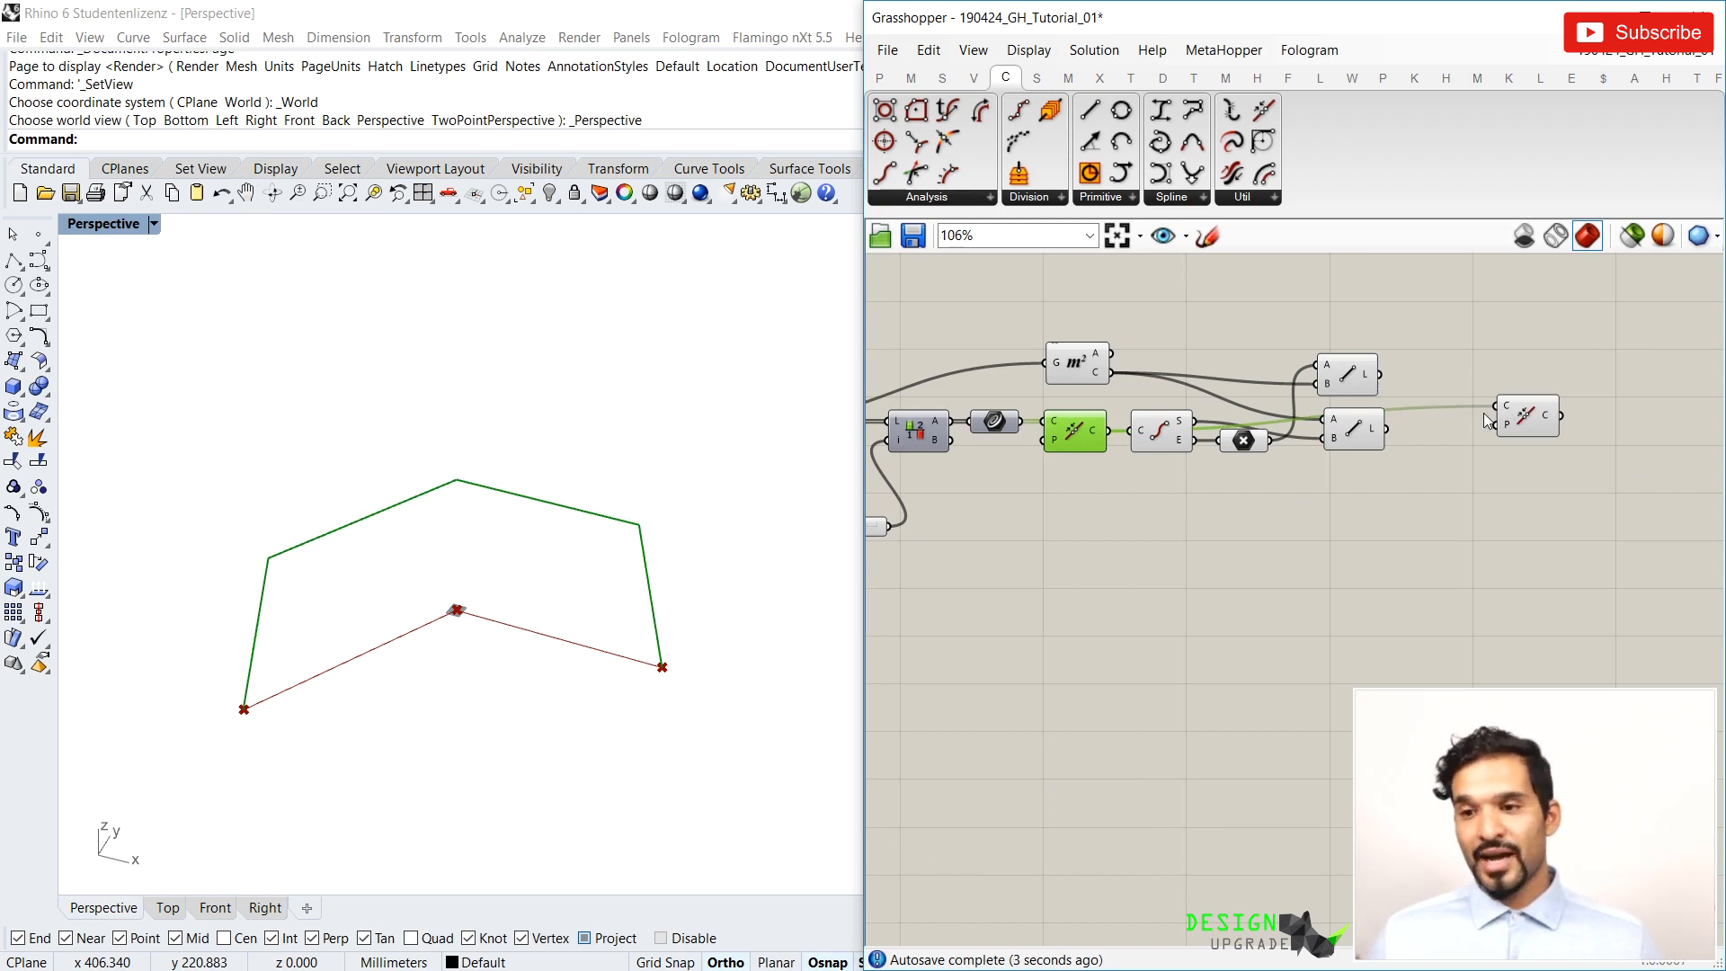
# Try feeding only the upper Line's L output into the second Join Curves, and reconnect the first Join Curves' output in its place
pyautogui.moveTo(1485, 421); pyautogui.dragTo(1304, 403, button='right')
pyautogui.click(1173, 418)
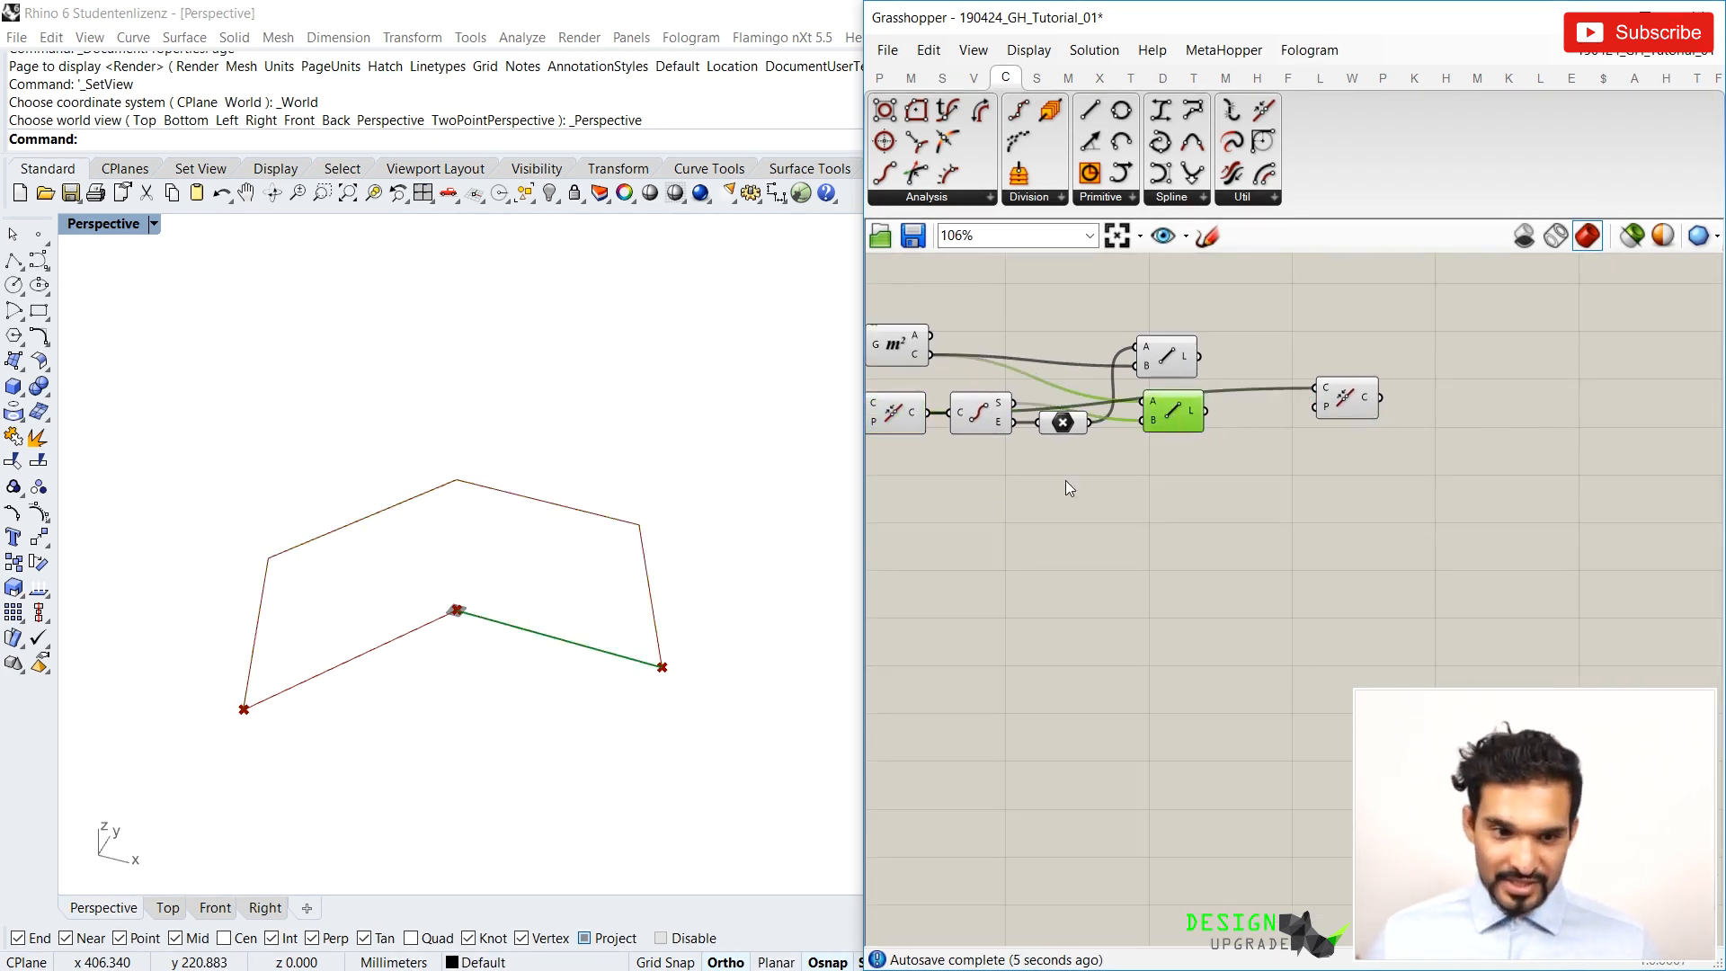
pyautogui.moveTo(1168, 348); pyautogui.dragTo(1316, 388)
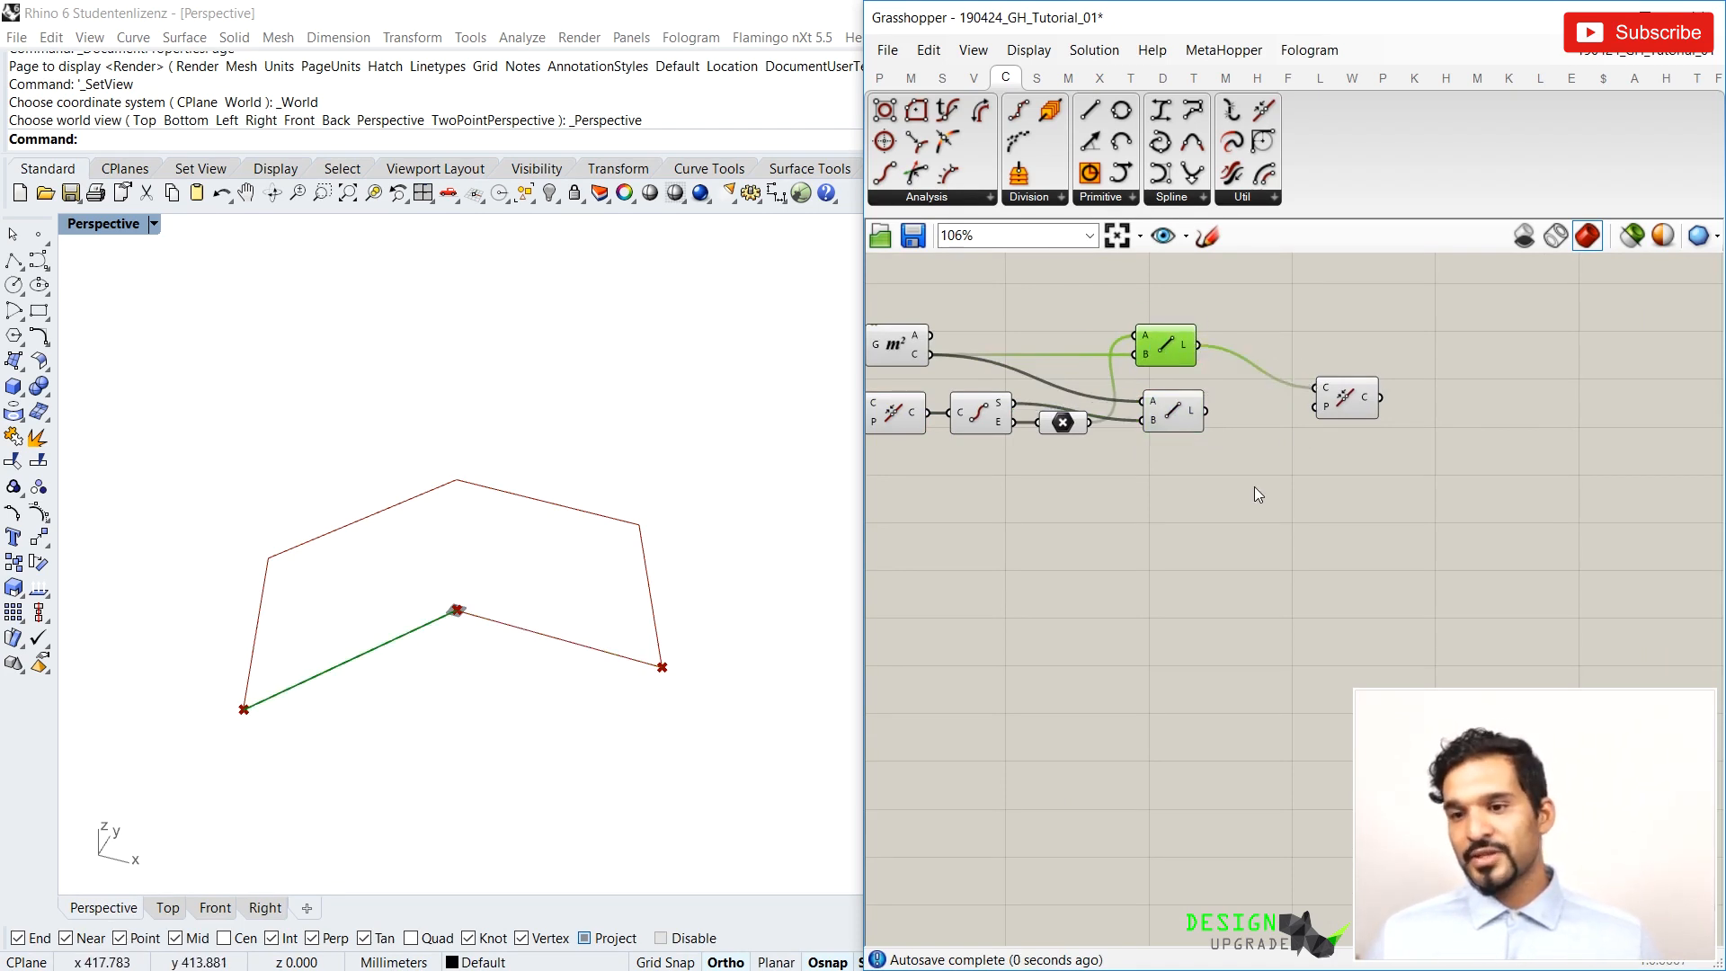
pyautogui.scroll(-2, 1254, 487)
pyautogui.moveTo(1169, 481); pyautogui.dragTo(1263, 494, button='right')
pyautogui.scroll(2, 1125, 503)
pyautogui.scroll(-1, 1126, 503)
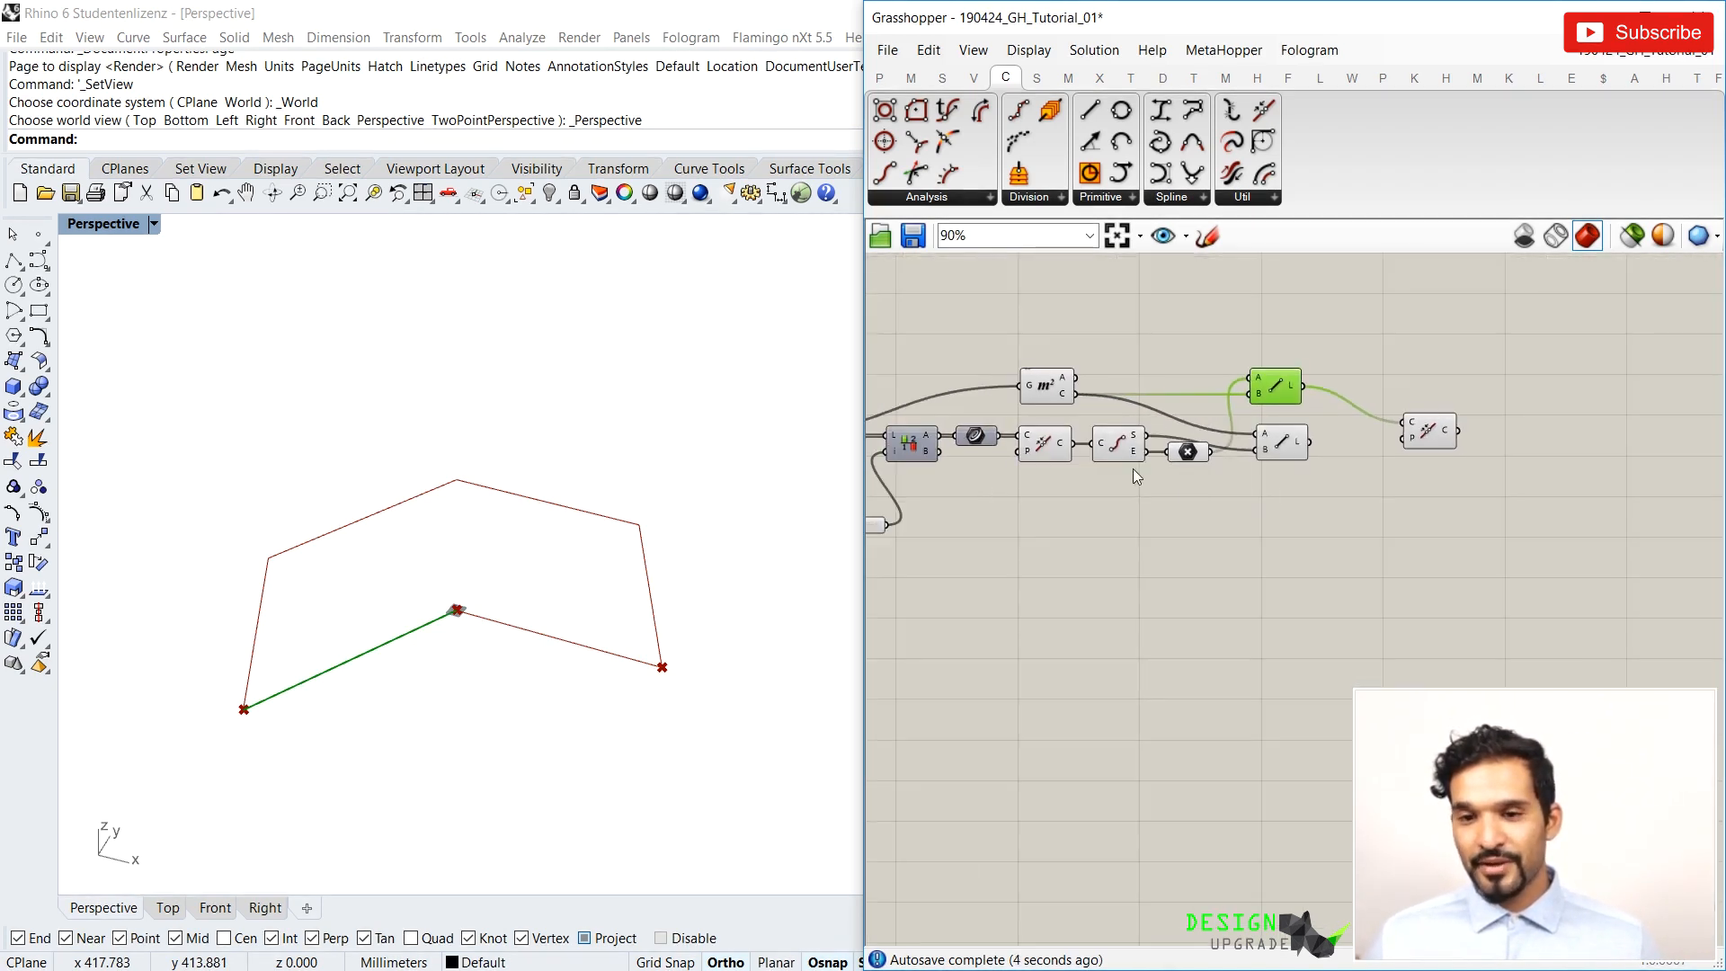
pyautogui.moveTo(1073, 444); pyautogui.dragTo(1405, 423)
pyautogui.moveTo(1305, 389); pyautogui.dragTo(1403, 423)
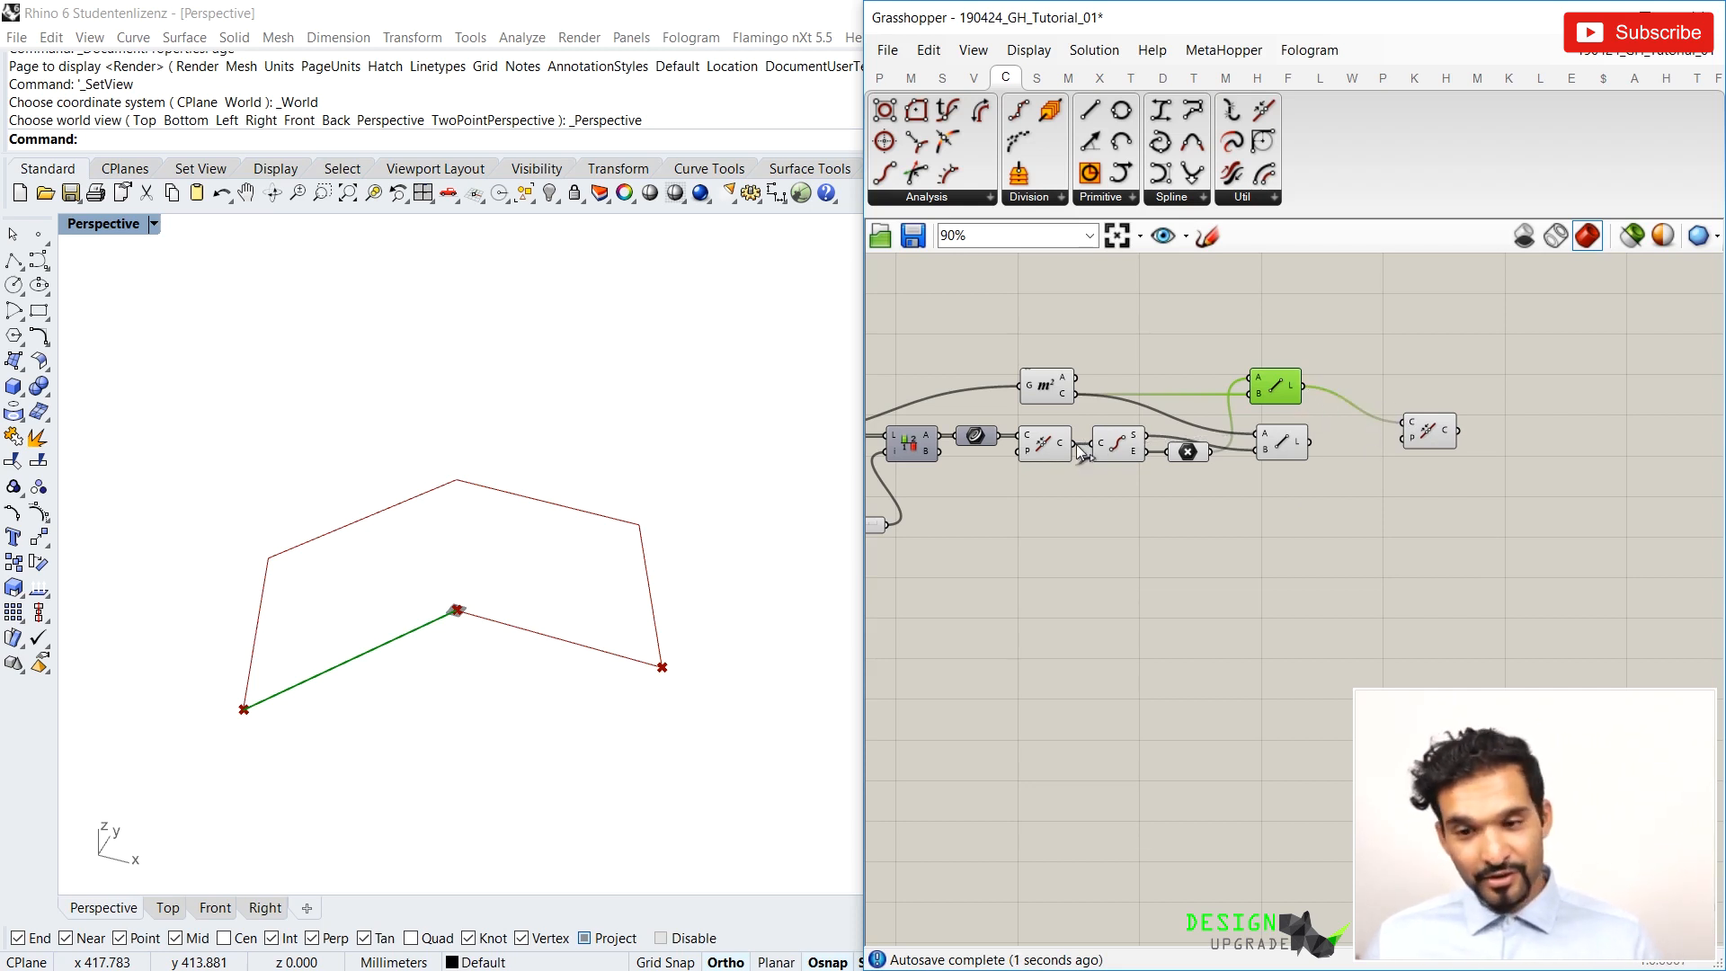
pyautogui.moveTo(1072, 445); pyautogui.dragTo(1403, 430)
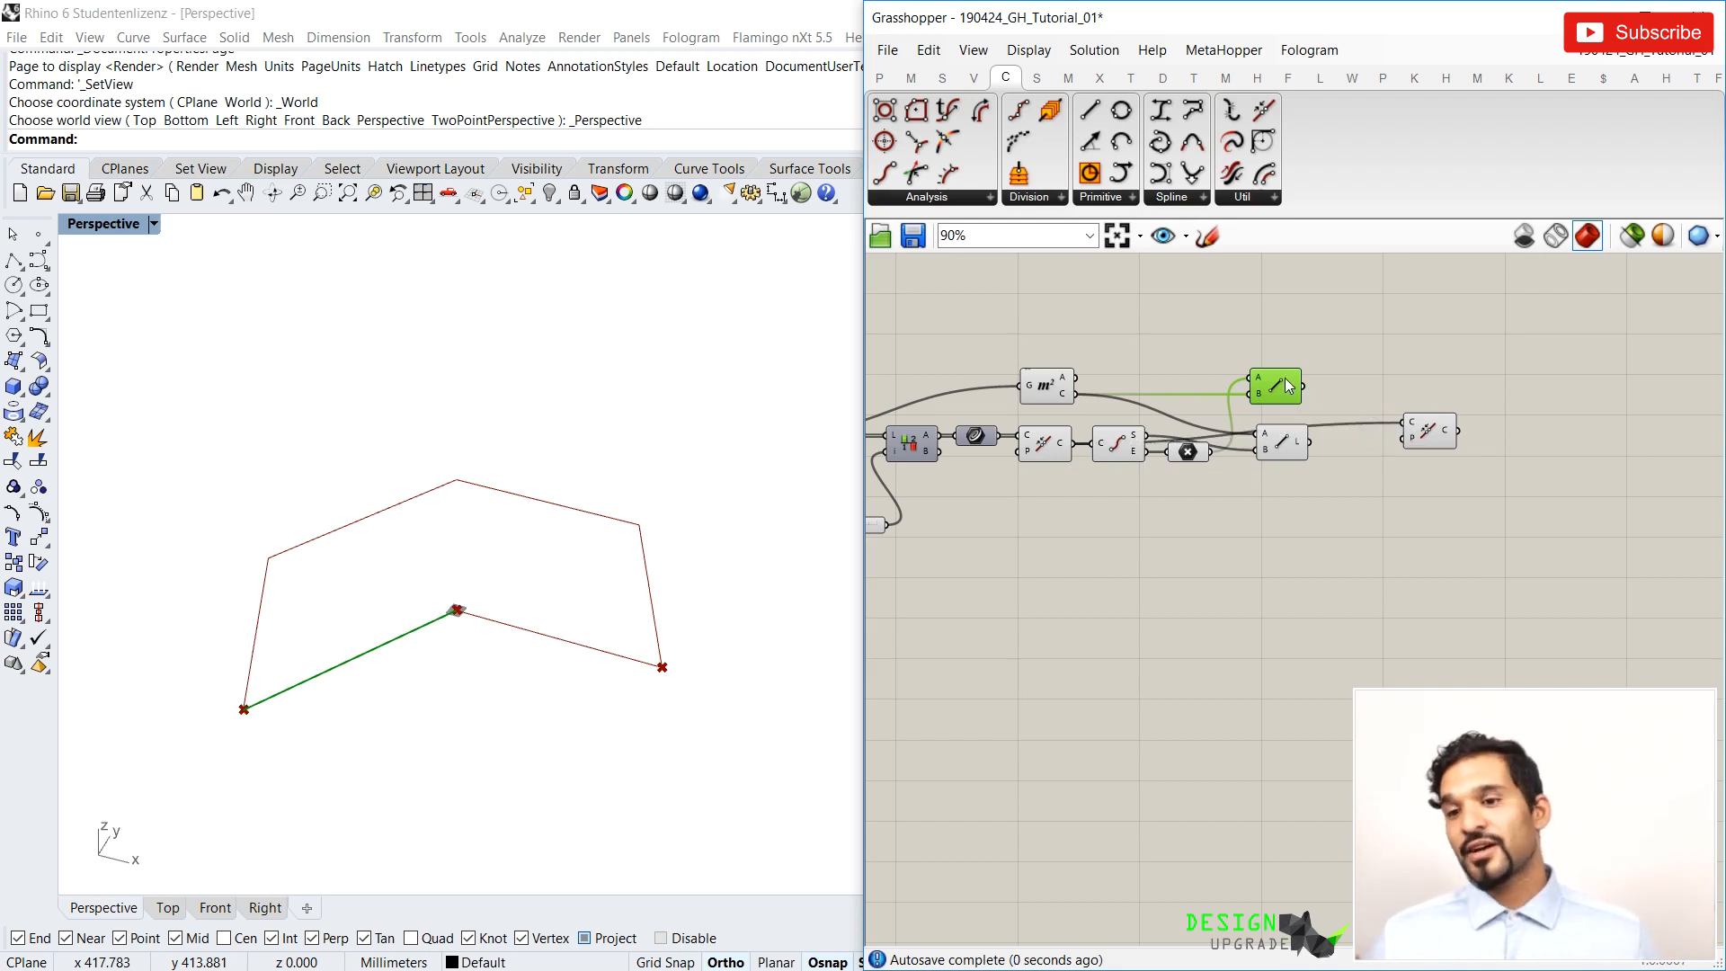
# Connect both Line components' L outputs as additional sources to the second Join Curves' C input, keeping the existing joined-segments wire
pyautogui.click(1058, 453)
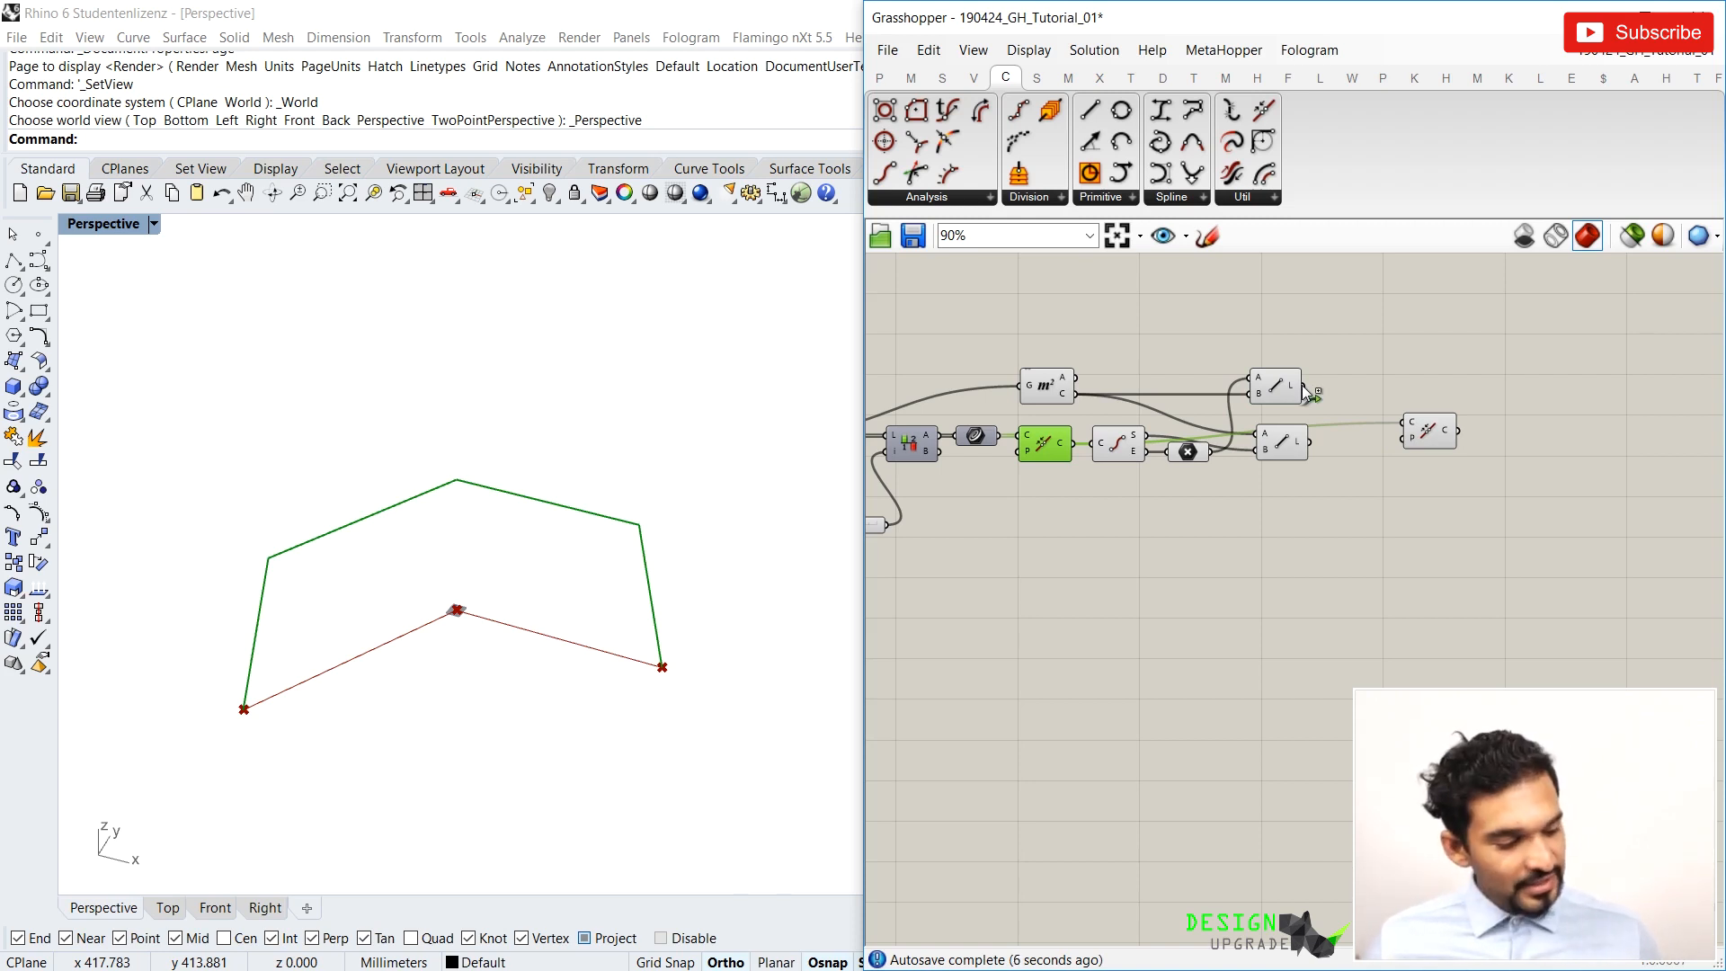
pyautogui.press('shift')
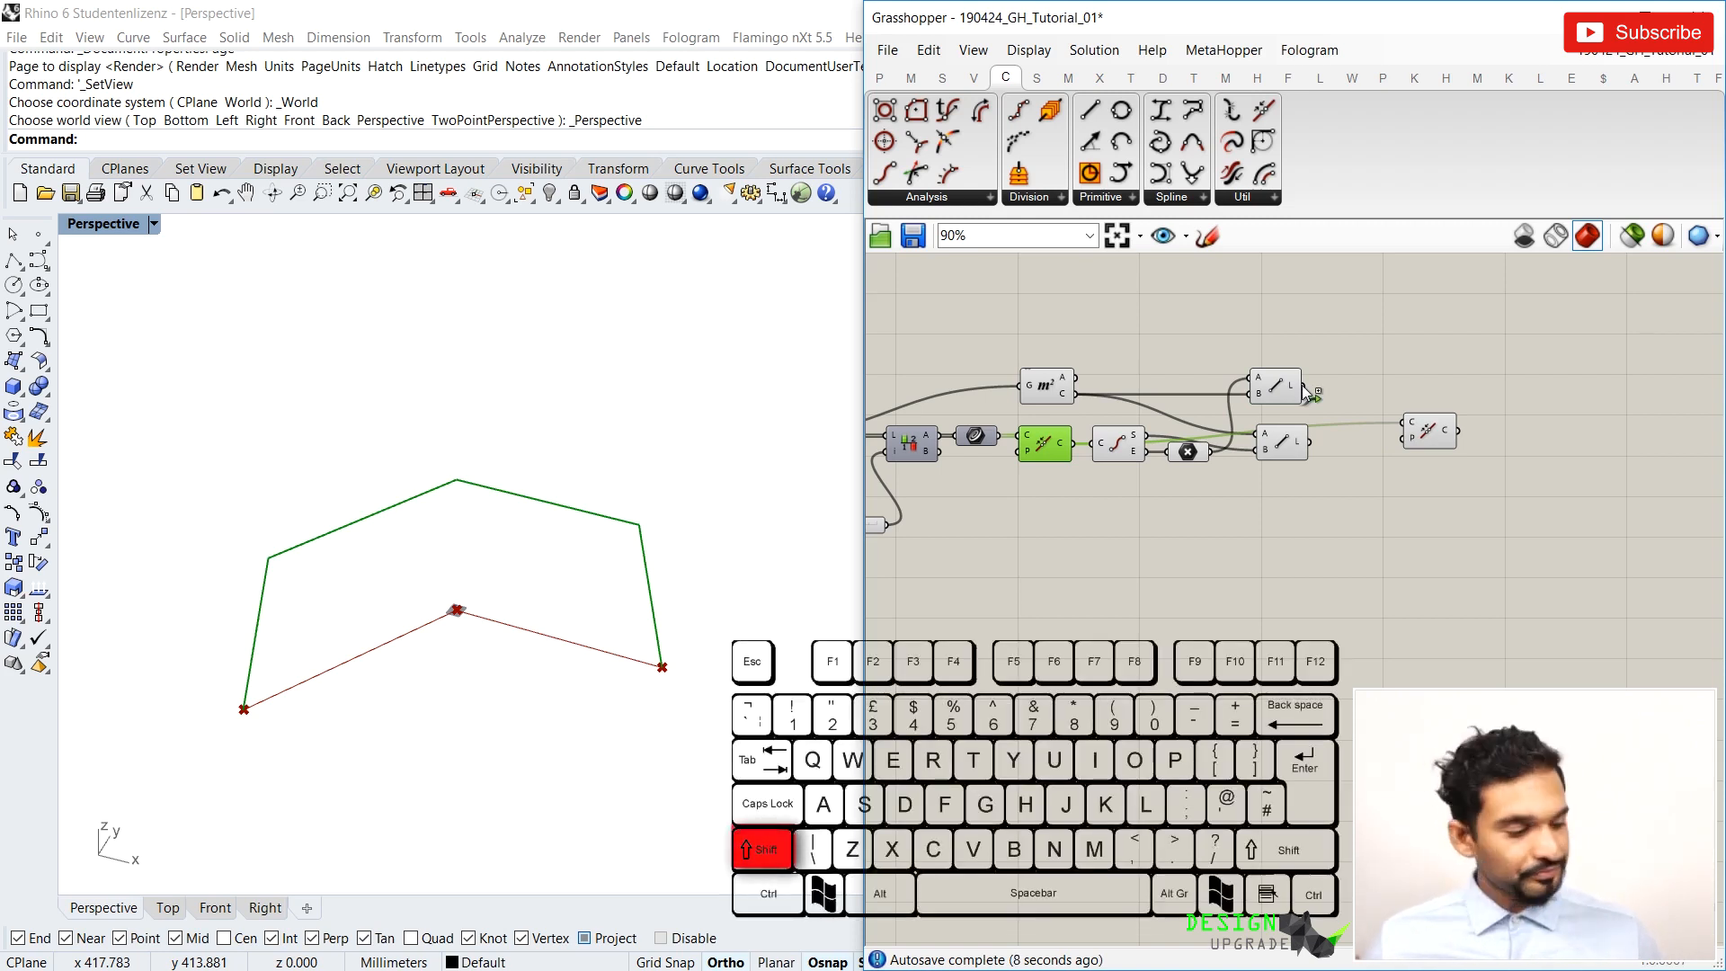
pyautogui.keyDown('shift'); pyautogui.scroll(5, 1304, 388); pyautogui.keyUp('shift')
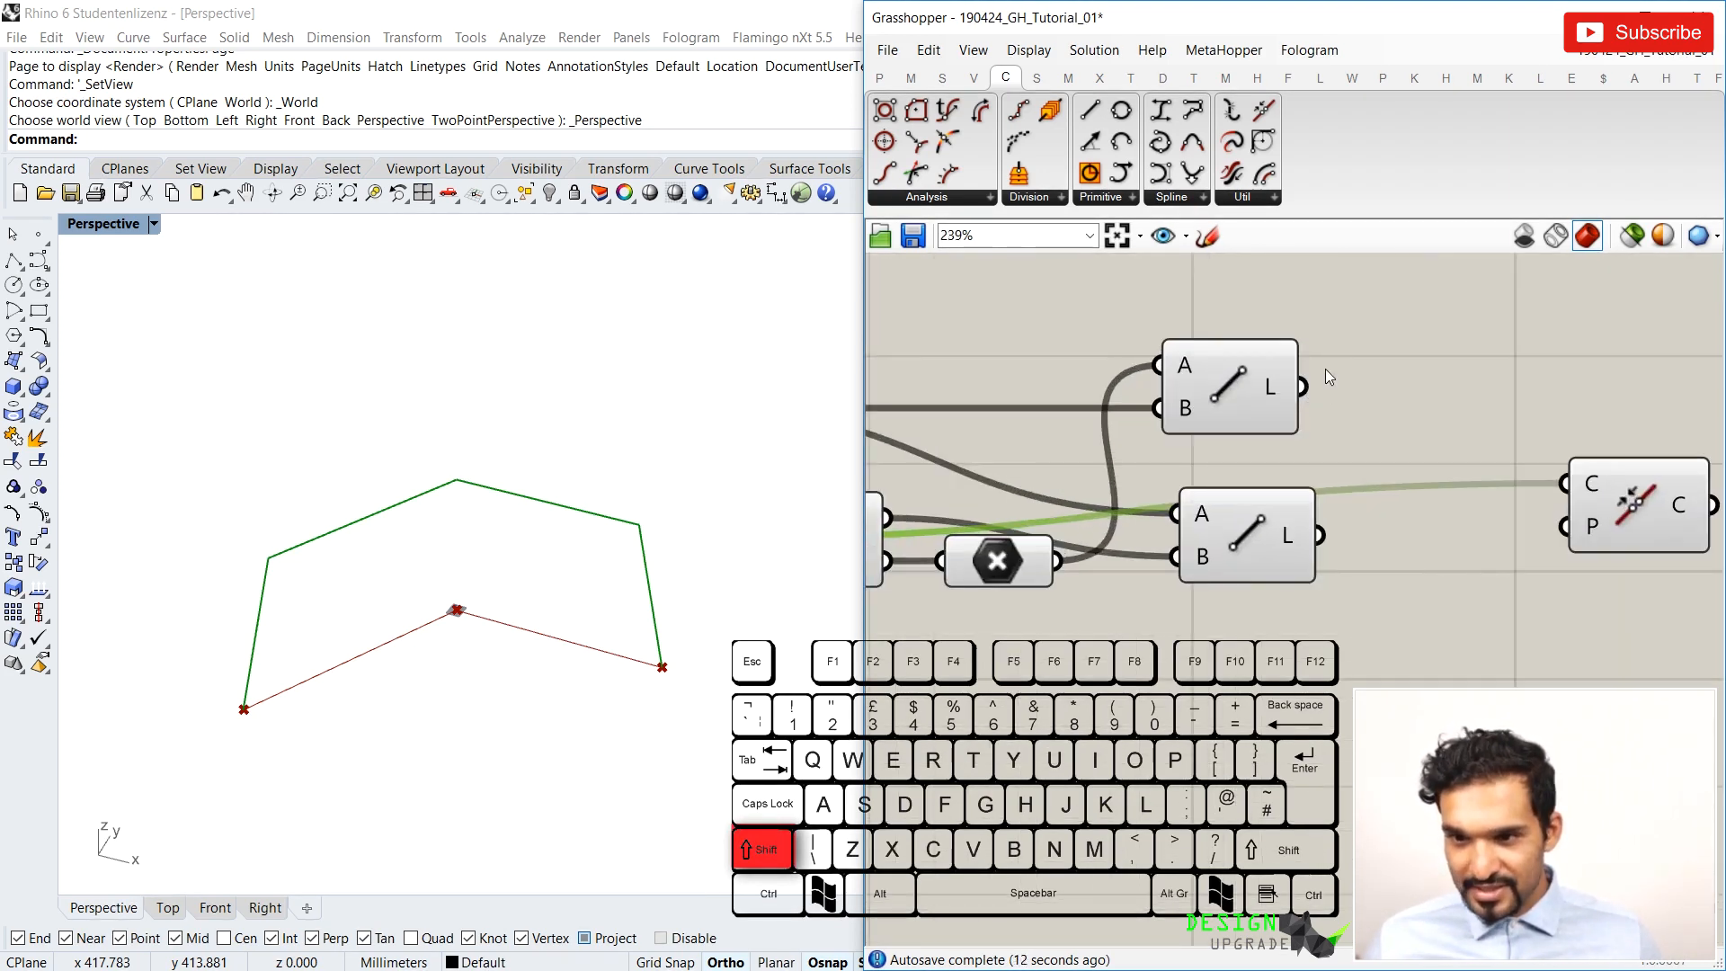
pyautogui.keyDown('shift'); pyautogui.moveTo(1305, 388); pyautogui.dragTo(1561, 488); pyautogui.keyUp('shift')
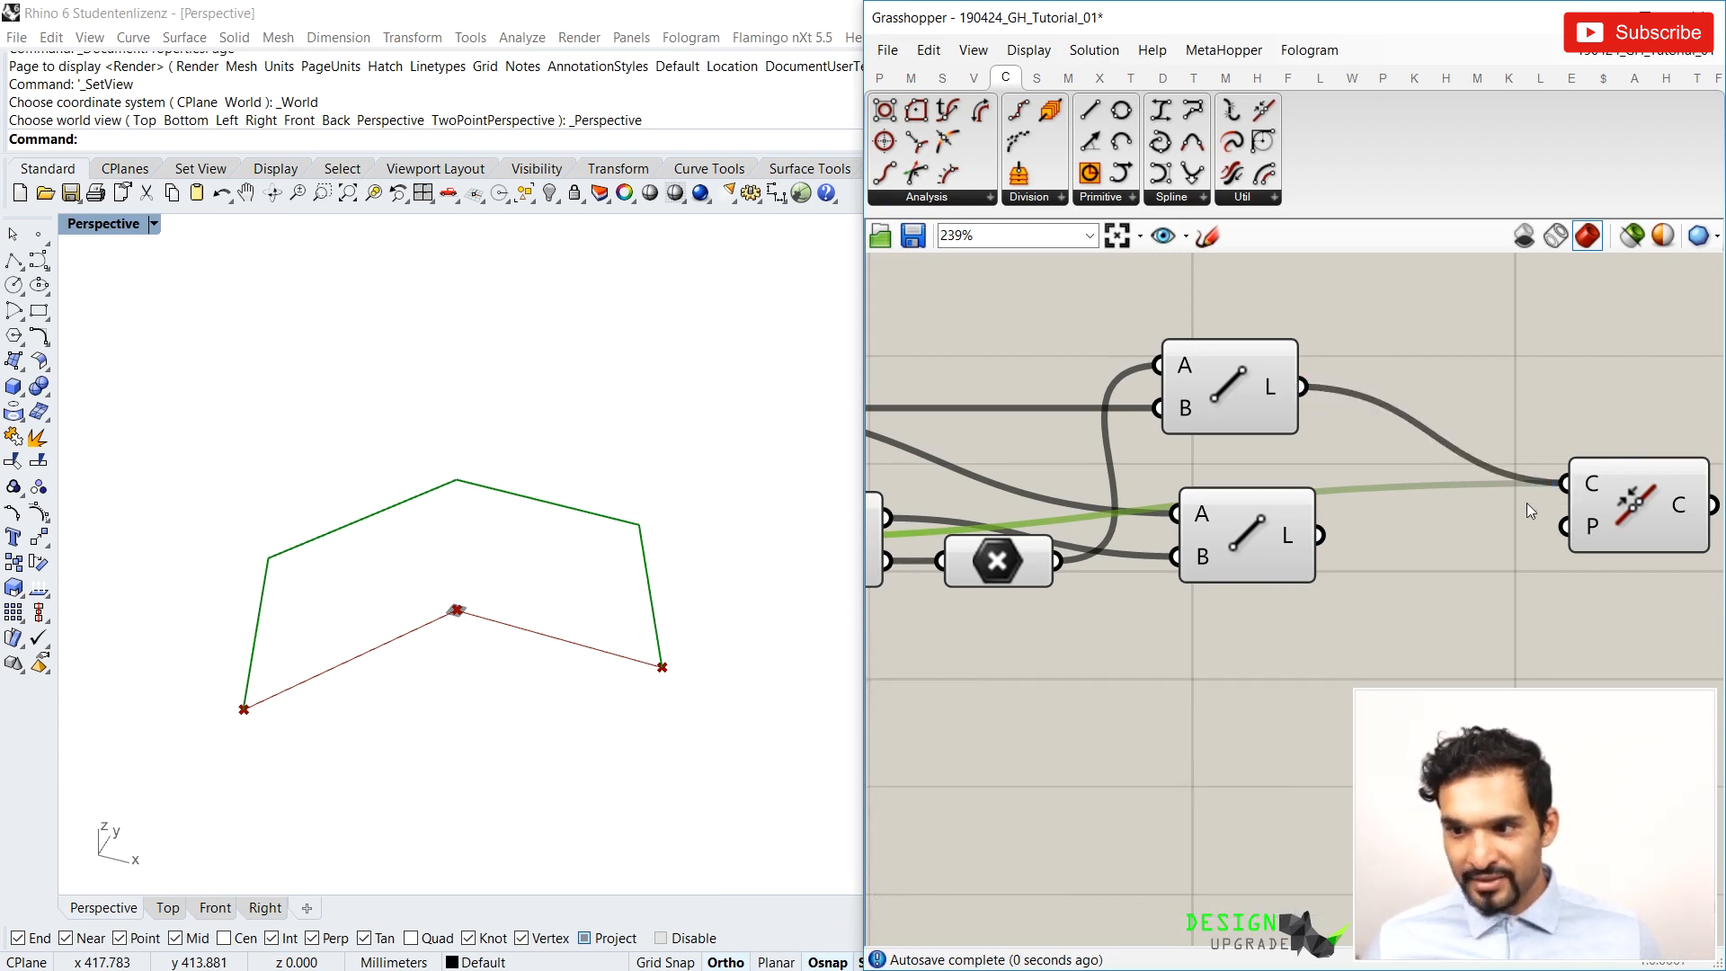
pyautogui.scroll(-3, 1262, 491)
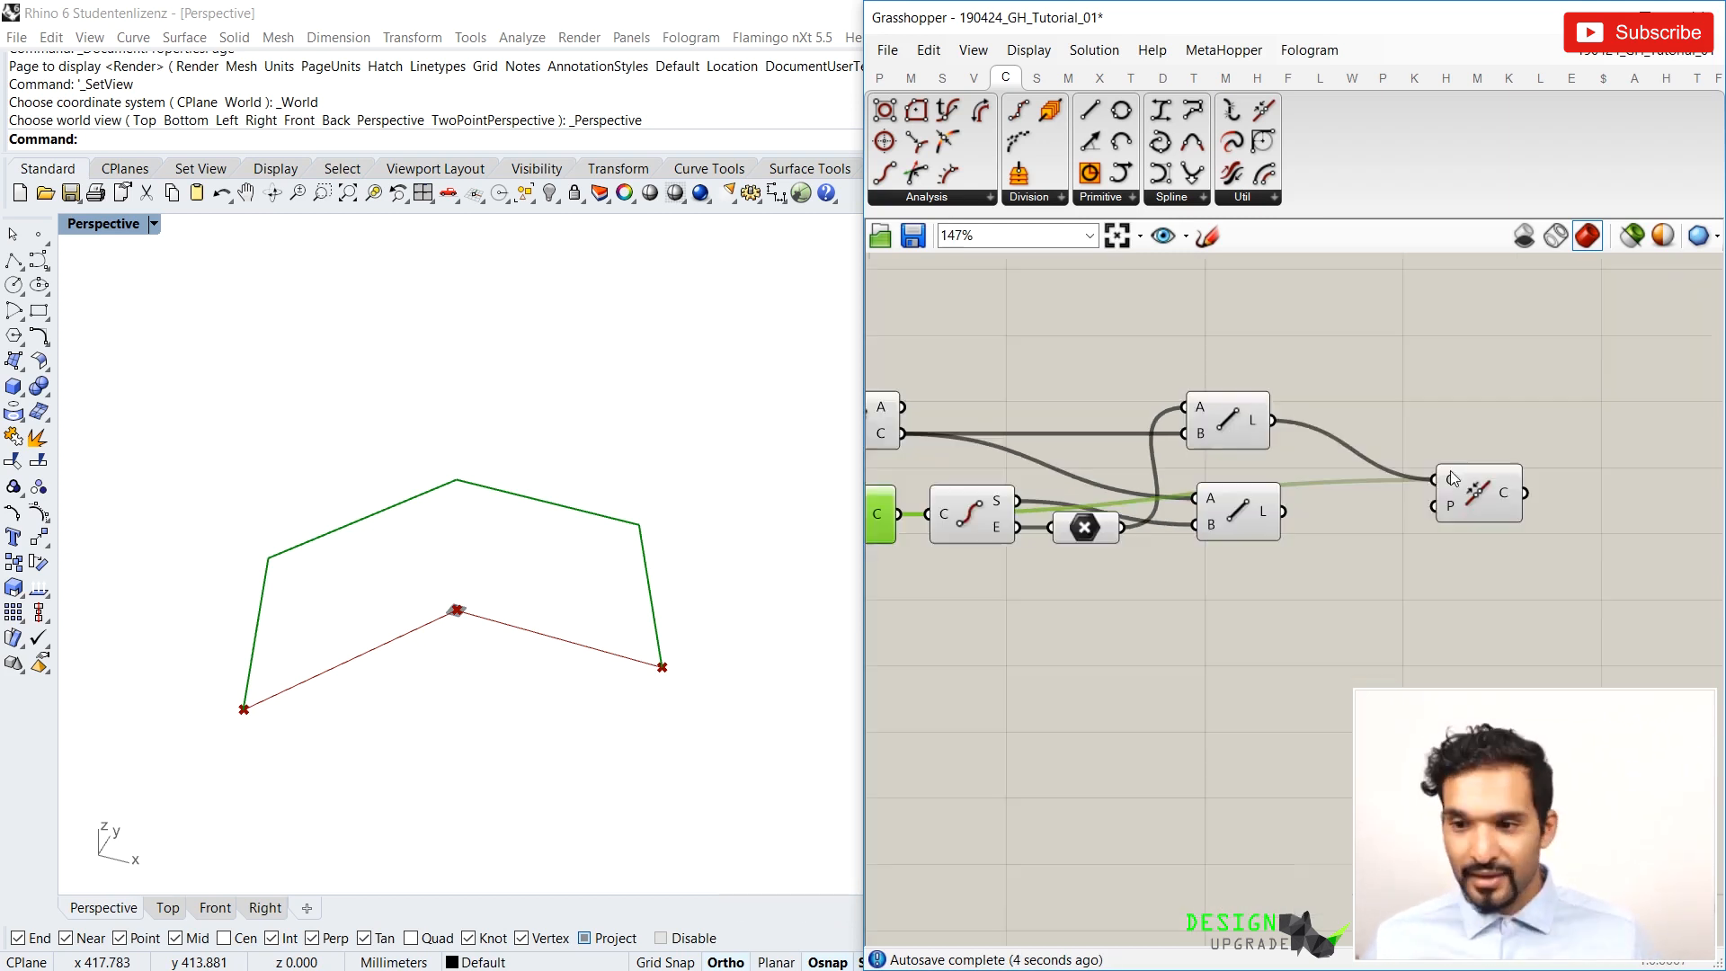
pyautogui.click(1323, 478)
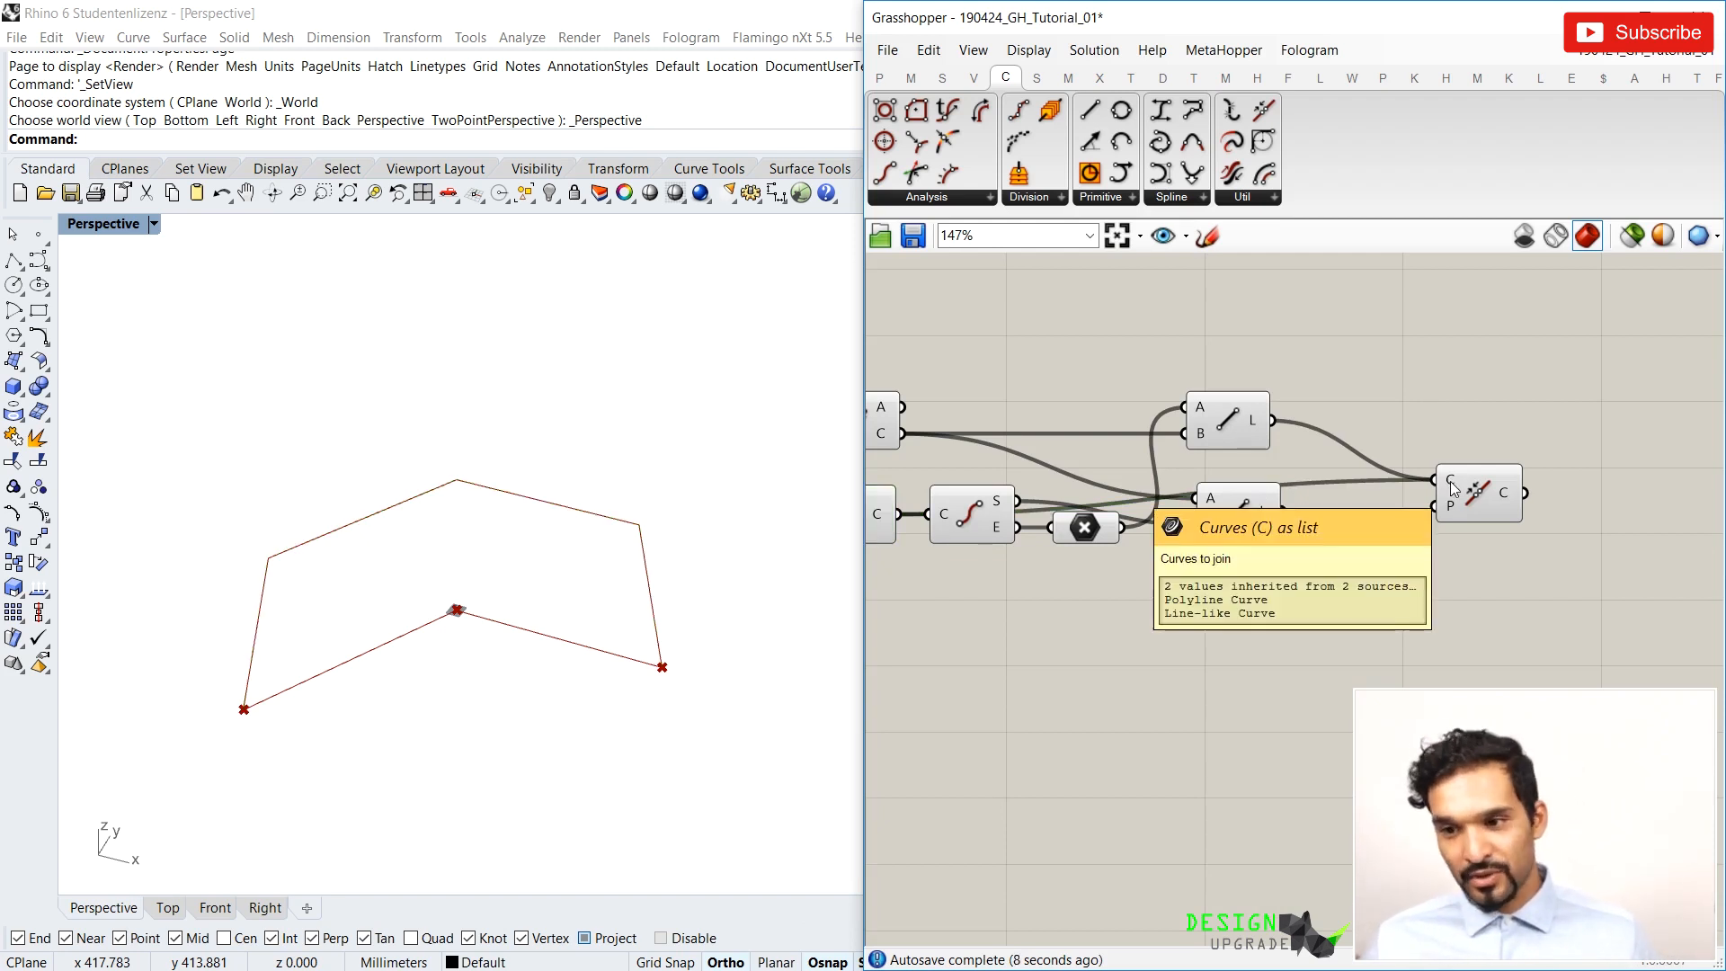
pyautogui.press('shift')
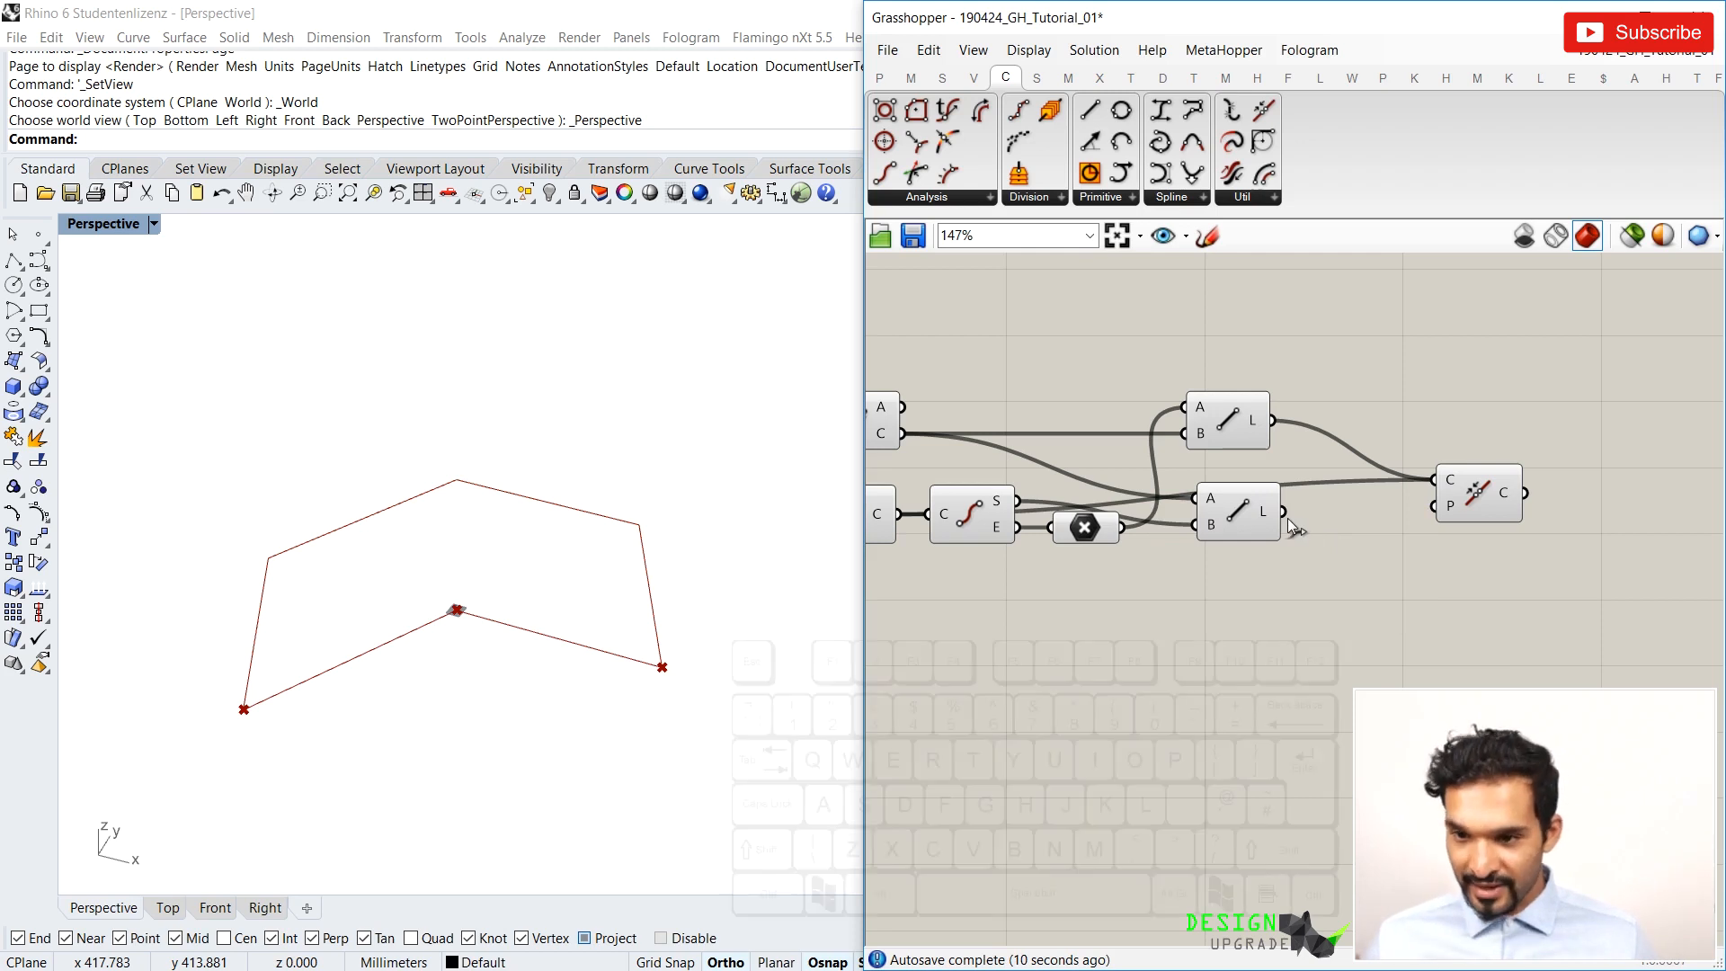
pyautogui.keyDown('shift'); pyautogui.moveTo(1287, 518); pyautogui.dragTo(1434, 480); pyautogui.keyUp('shift')
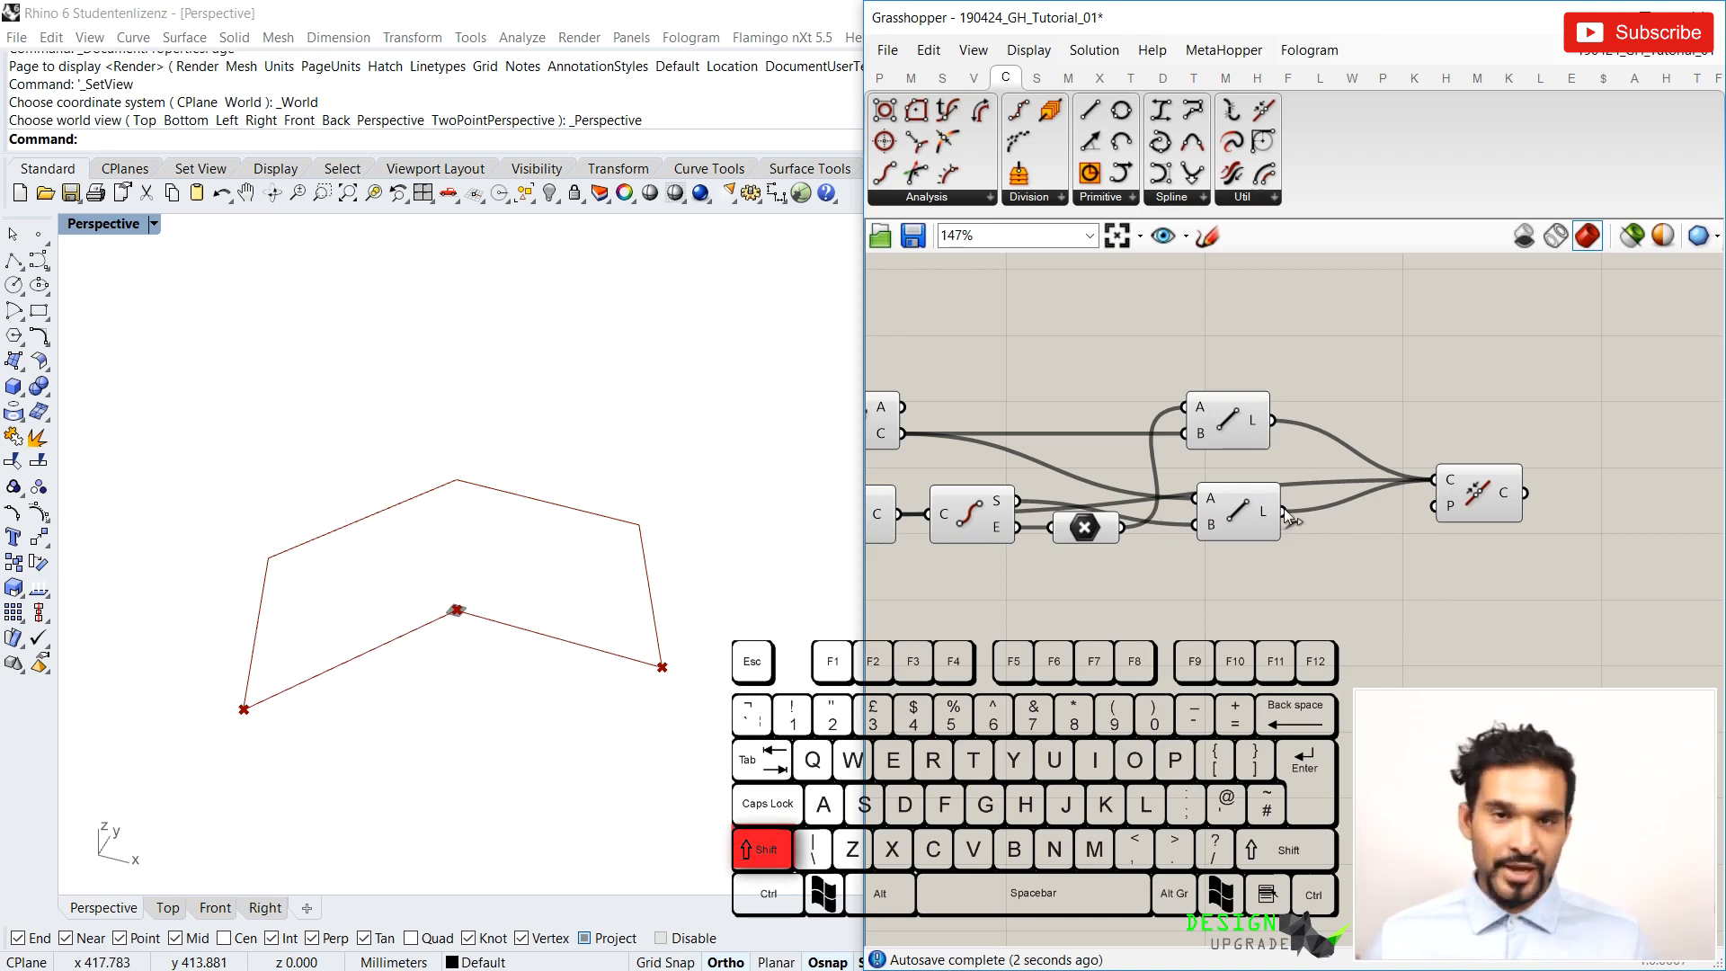
pyautogui.click(1448, 513)
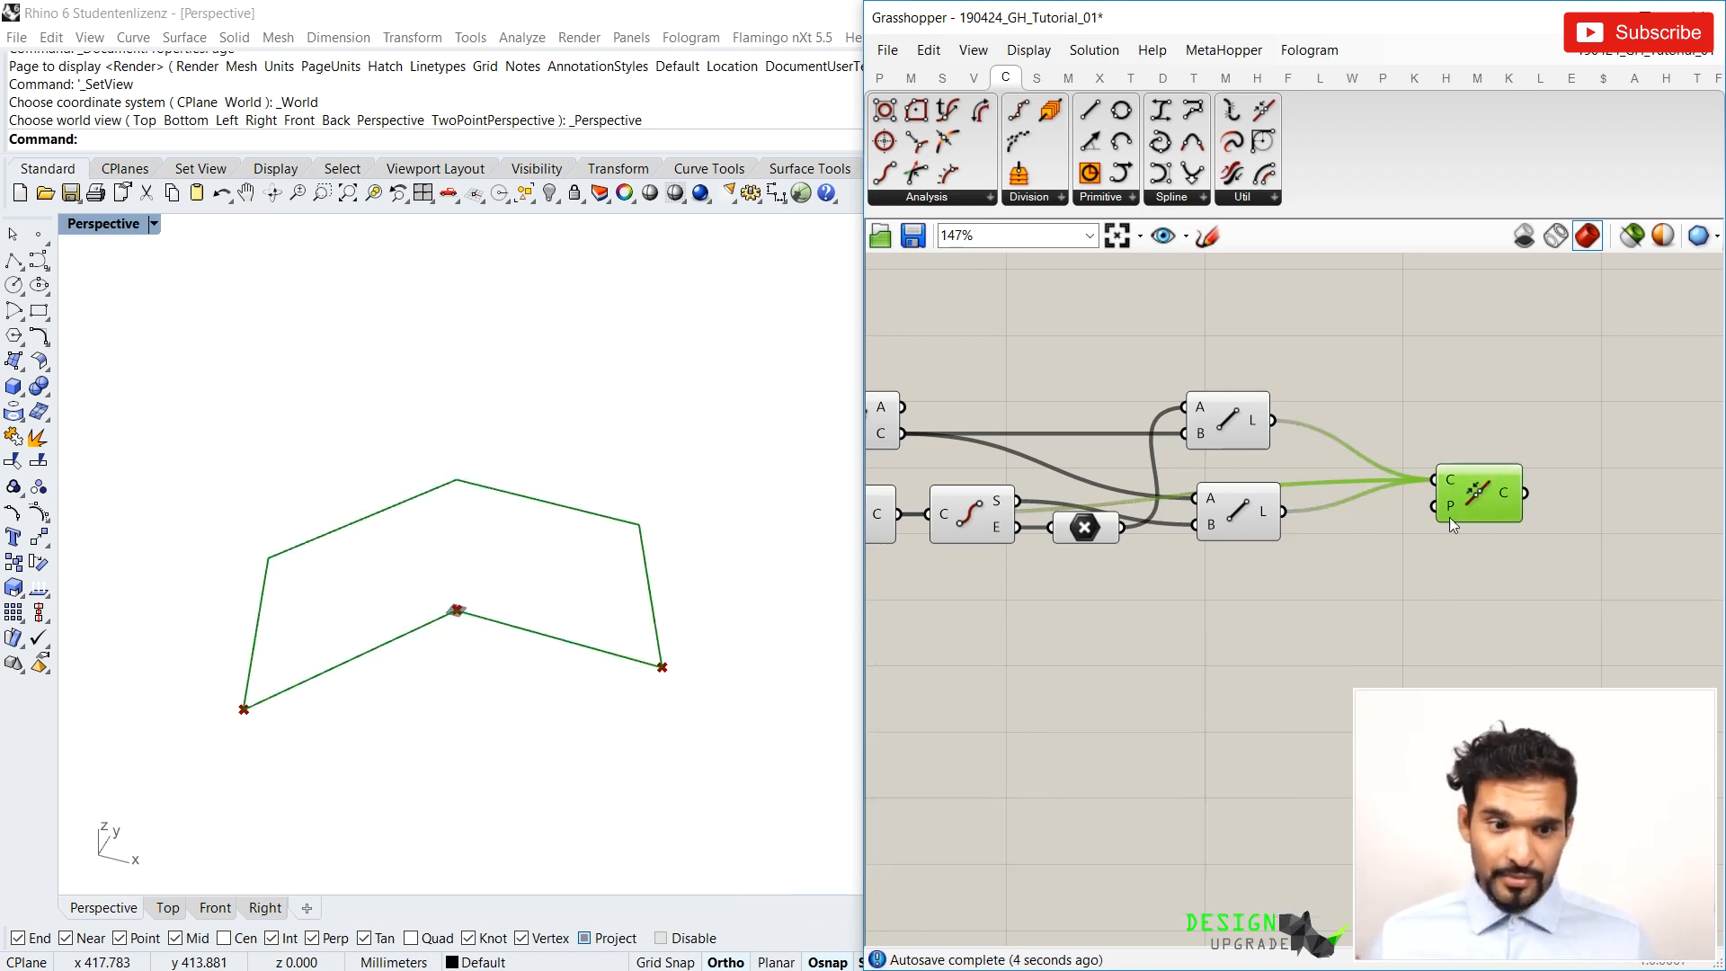
# Hide the preview of Area, the first Join Curves, End Points, Point and both Lines, and move the final Join Curves closer to them
pyautogui.scroll(-3, 1299, 471)
pyautogui.moveTo(1242, 522)
pyautogui.mouseDown()
pyautogui.moveTo(1144, 475)
pyautogui.moveTo(941, 318)
pyautogui.mouseUp()
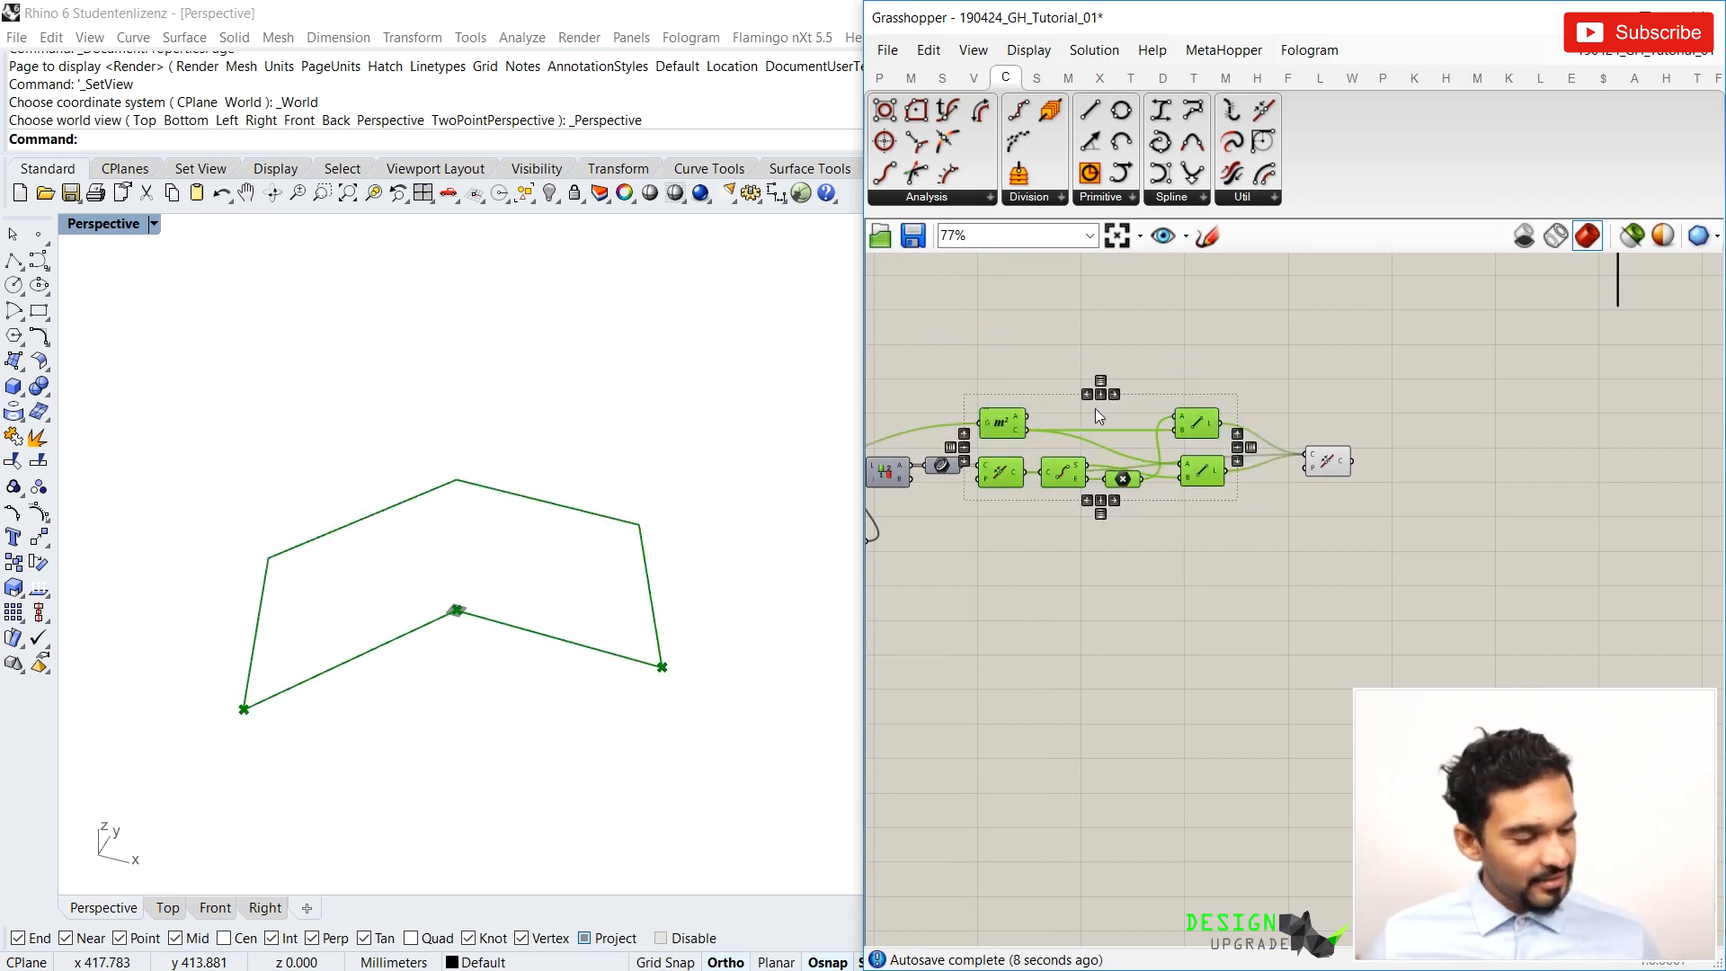
pyautogui.moveTo(1329, 467); pyautogui.dragTo(1285, 437)
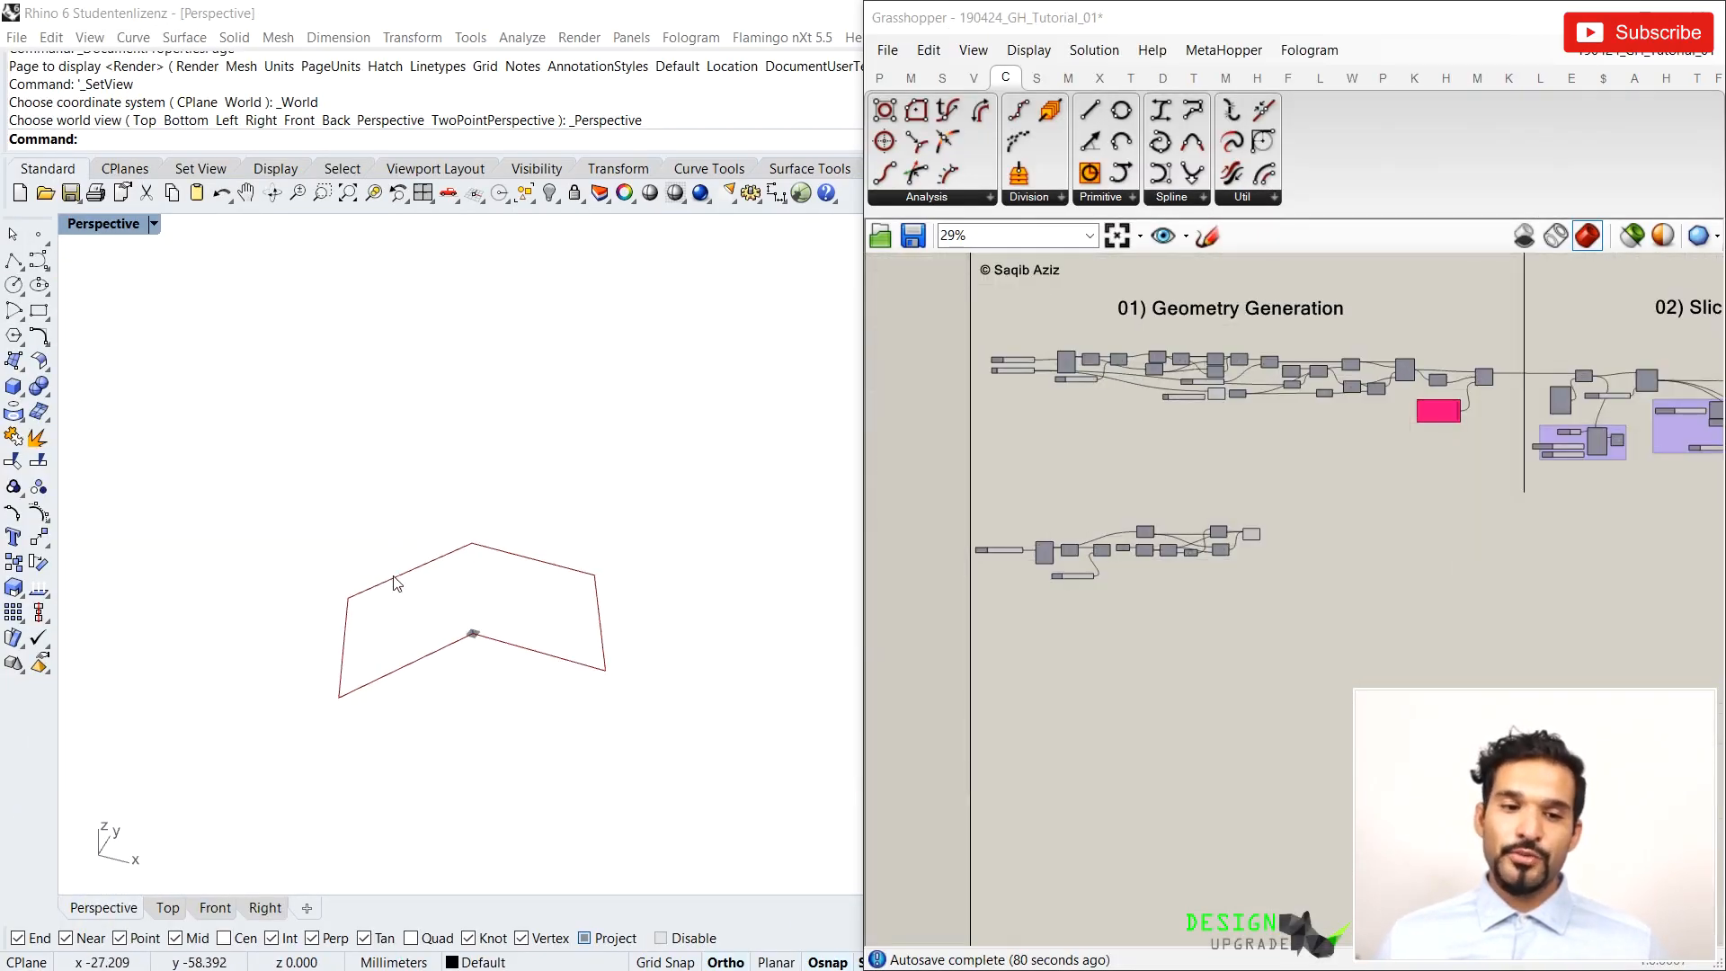
# Preview the Merge component's section curves in the finished definition and examine how the profile is stacked vertically ahead of the Loft
pyautogui.scroll(-2, 384, 577)
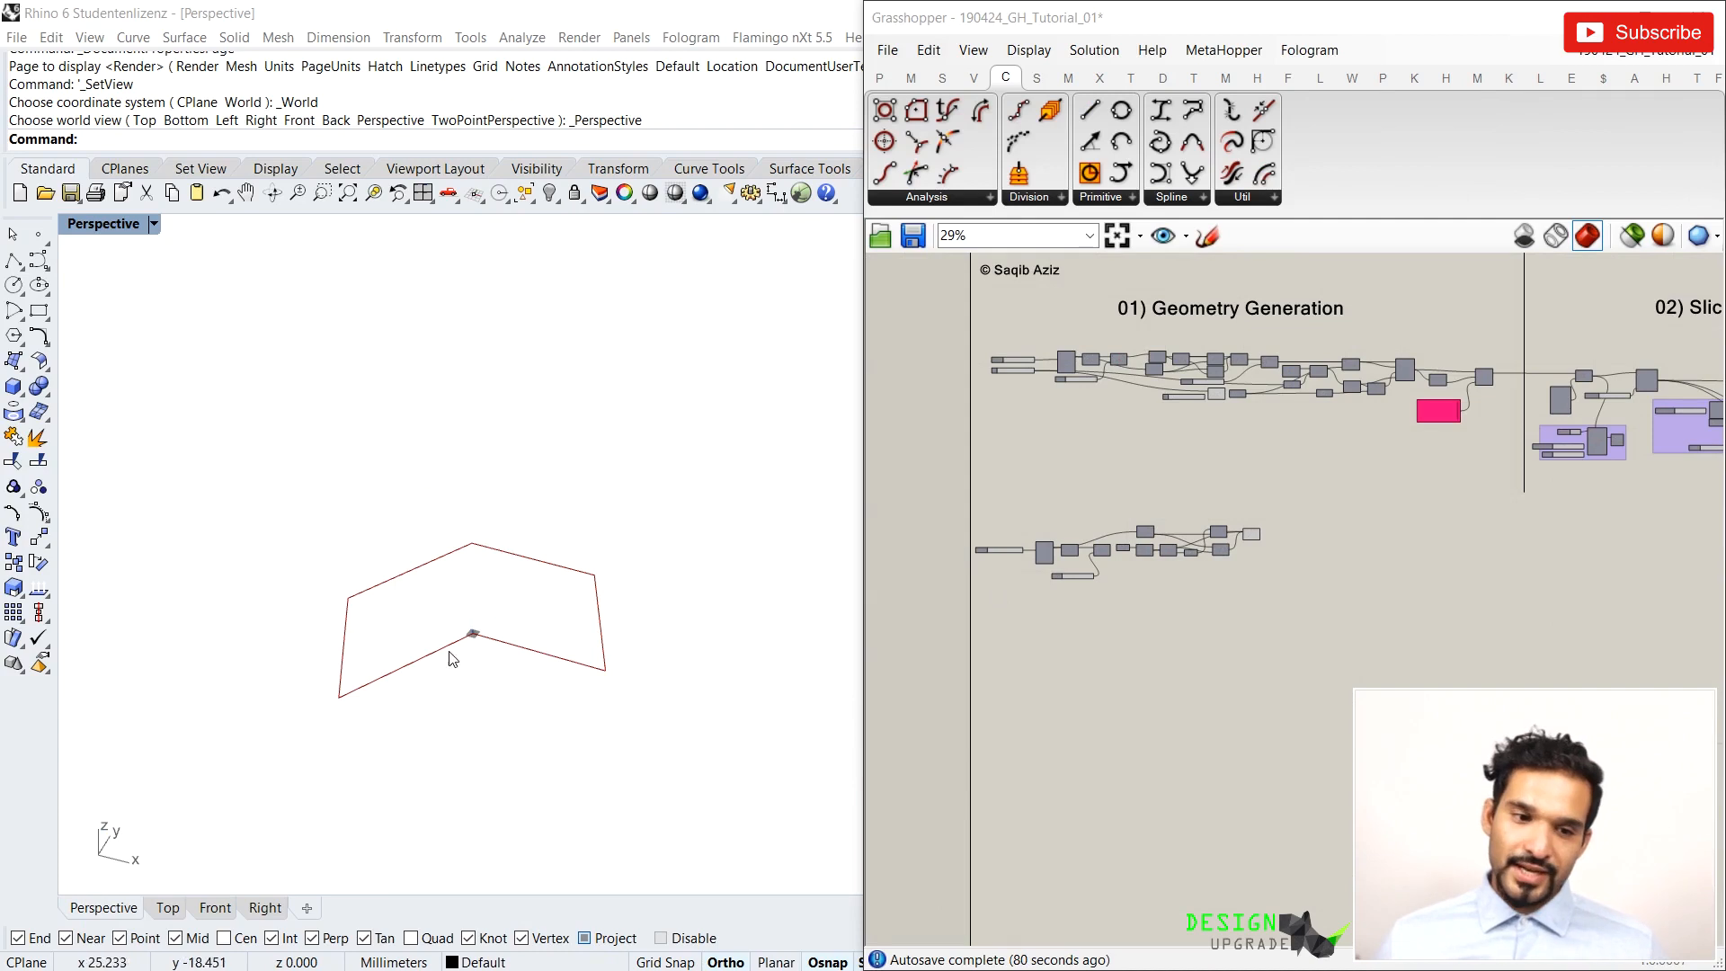
pyautogui.scroll(-3, 456, 669)
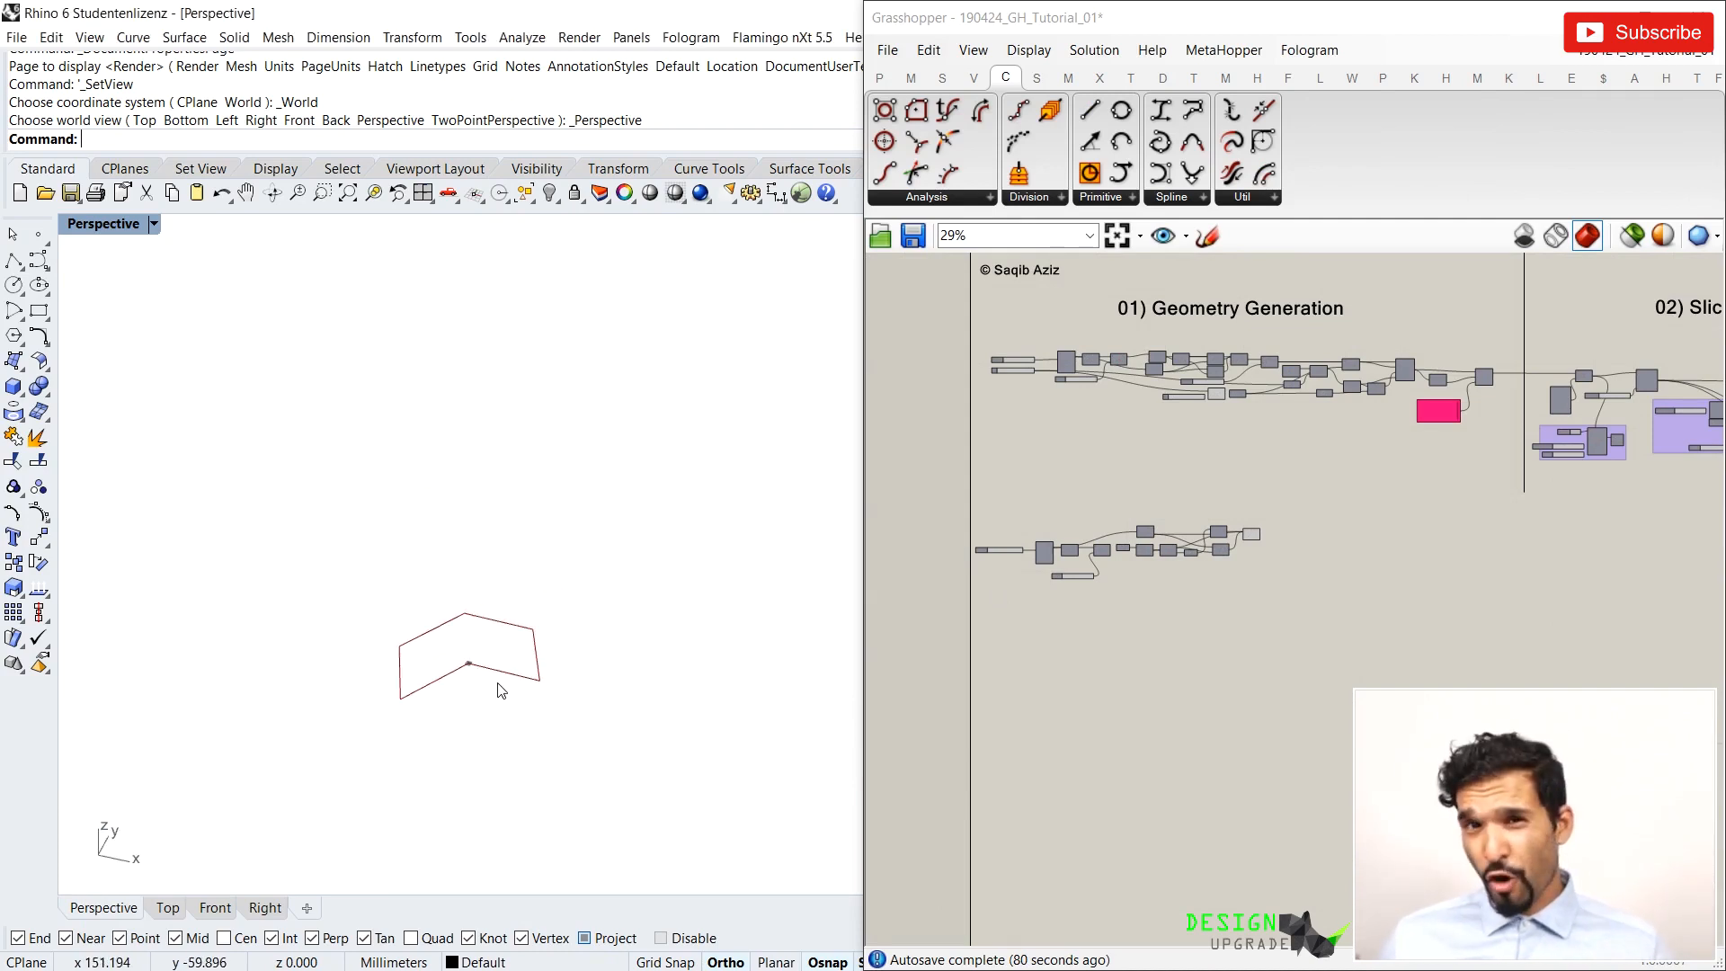
pyautogui.scroll(-2, 508, 634)
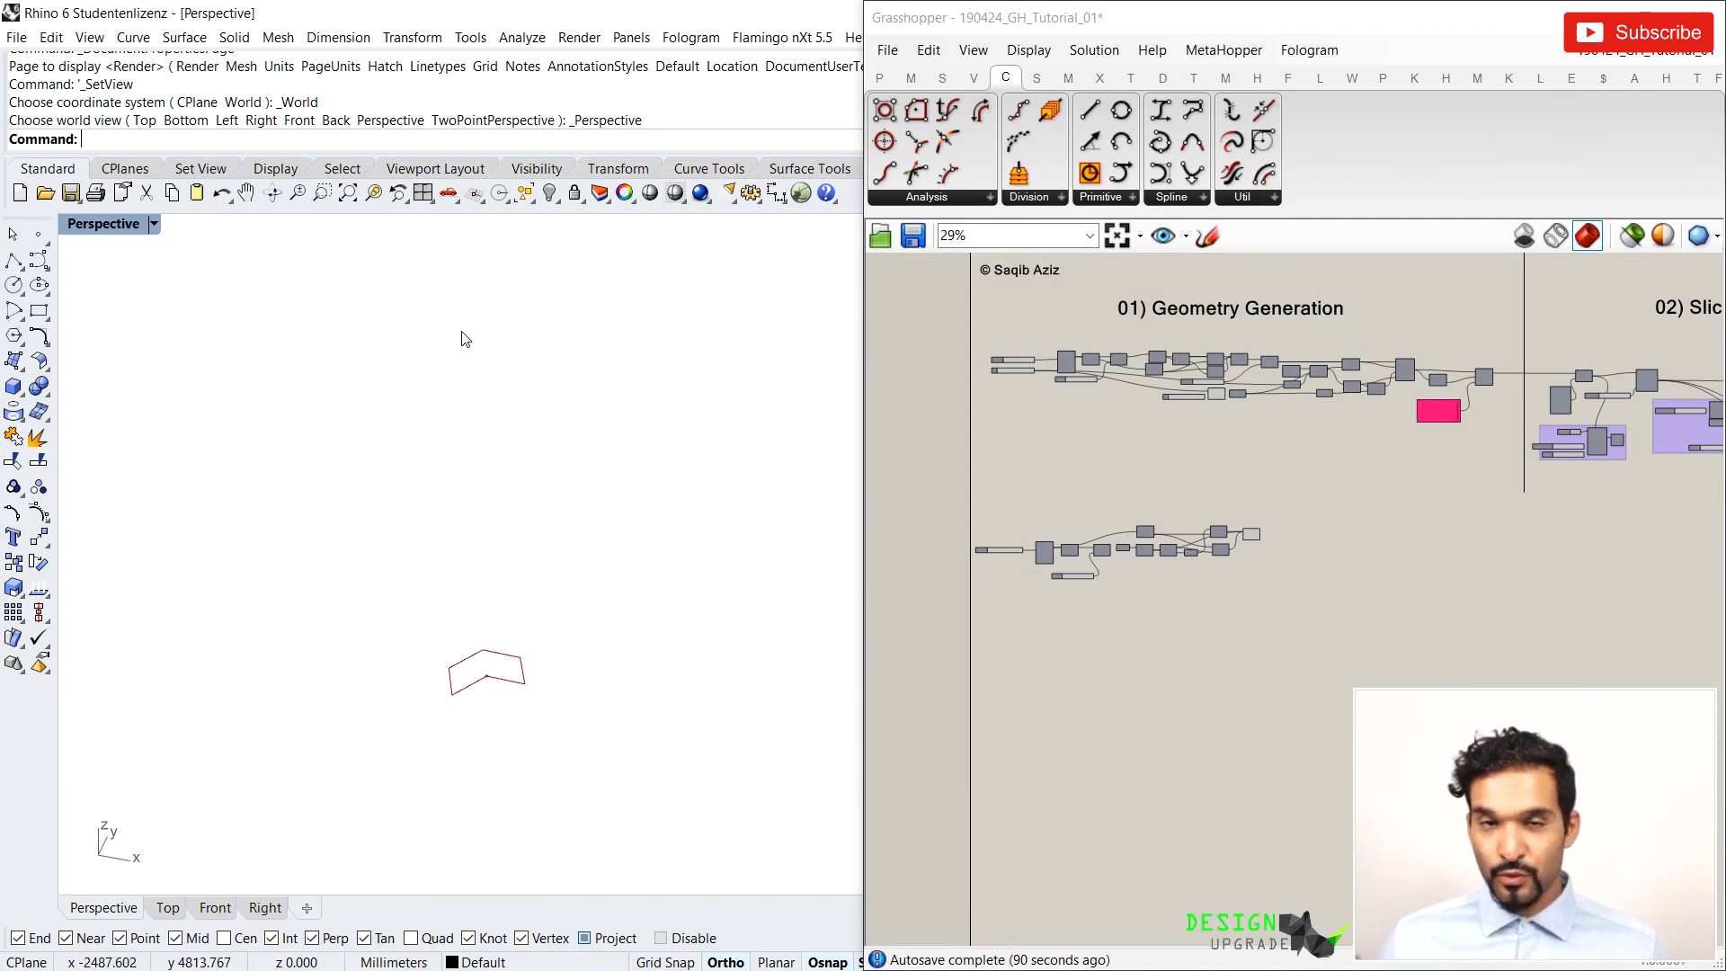
pyautogui.scroll(5, 1285, 418)
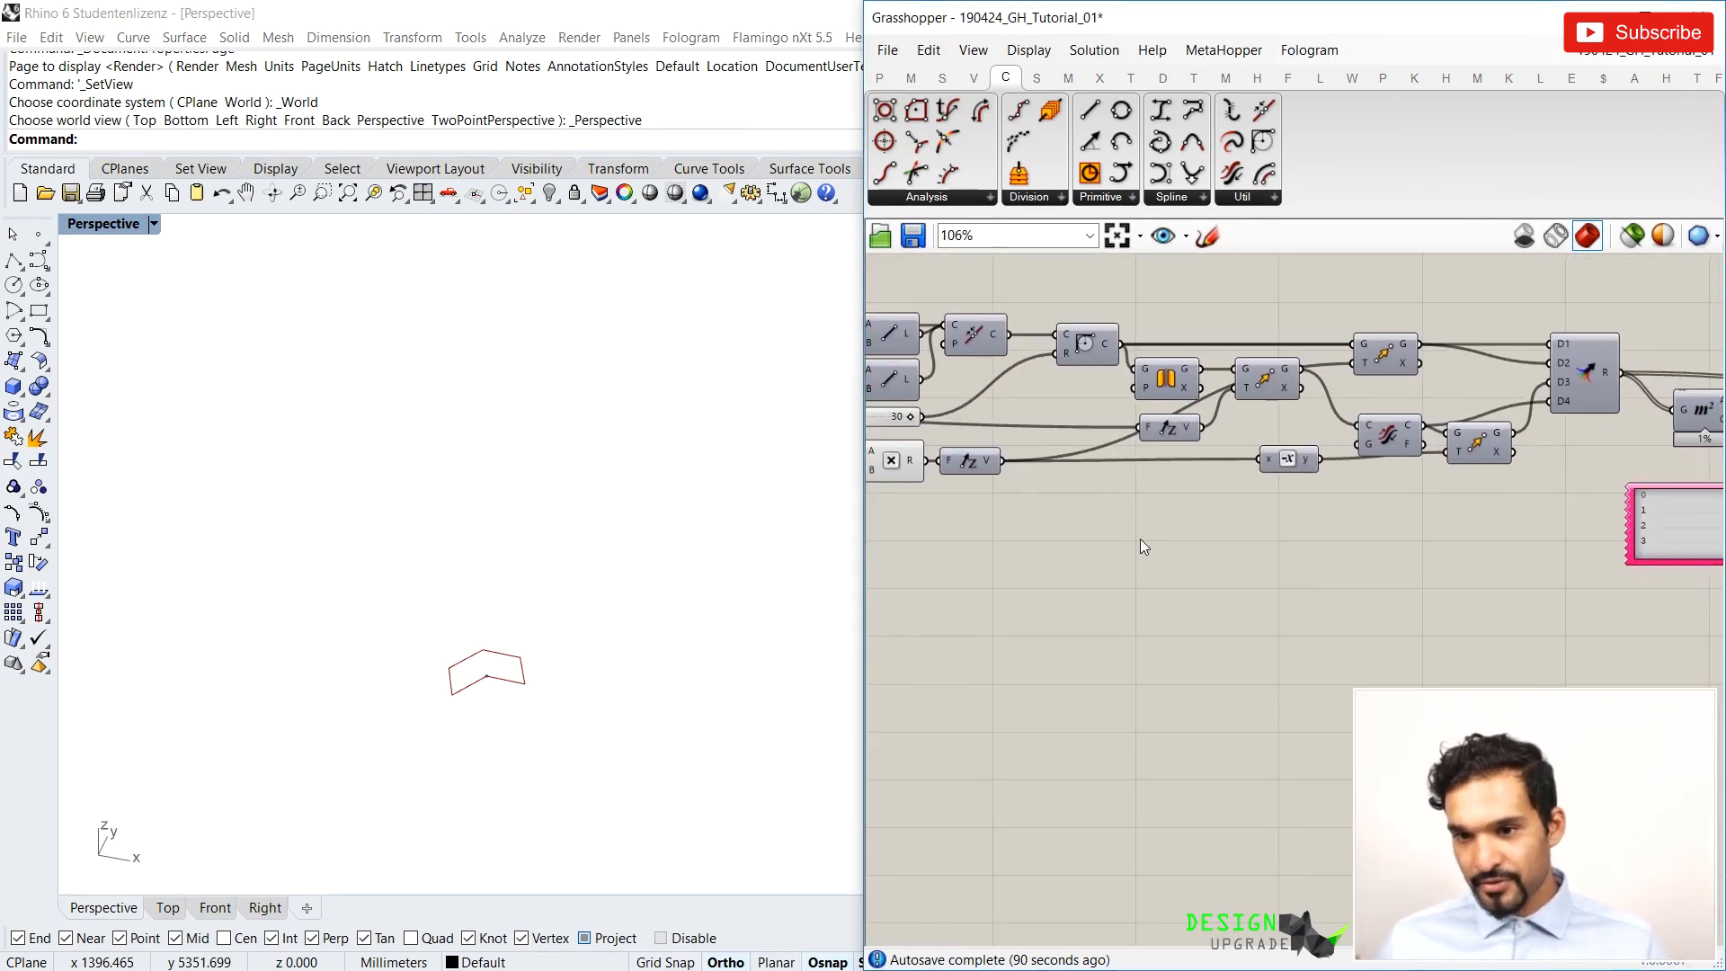
pyautogui.click(1525, 408)
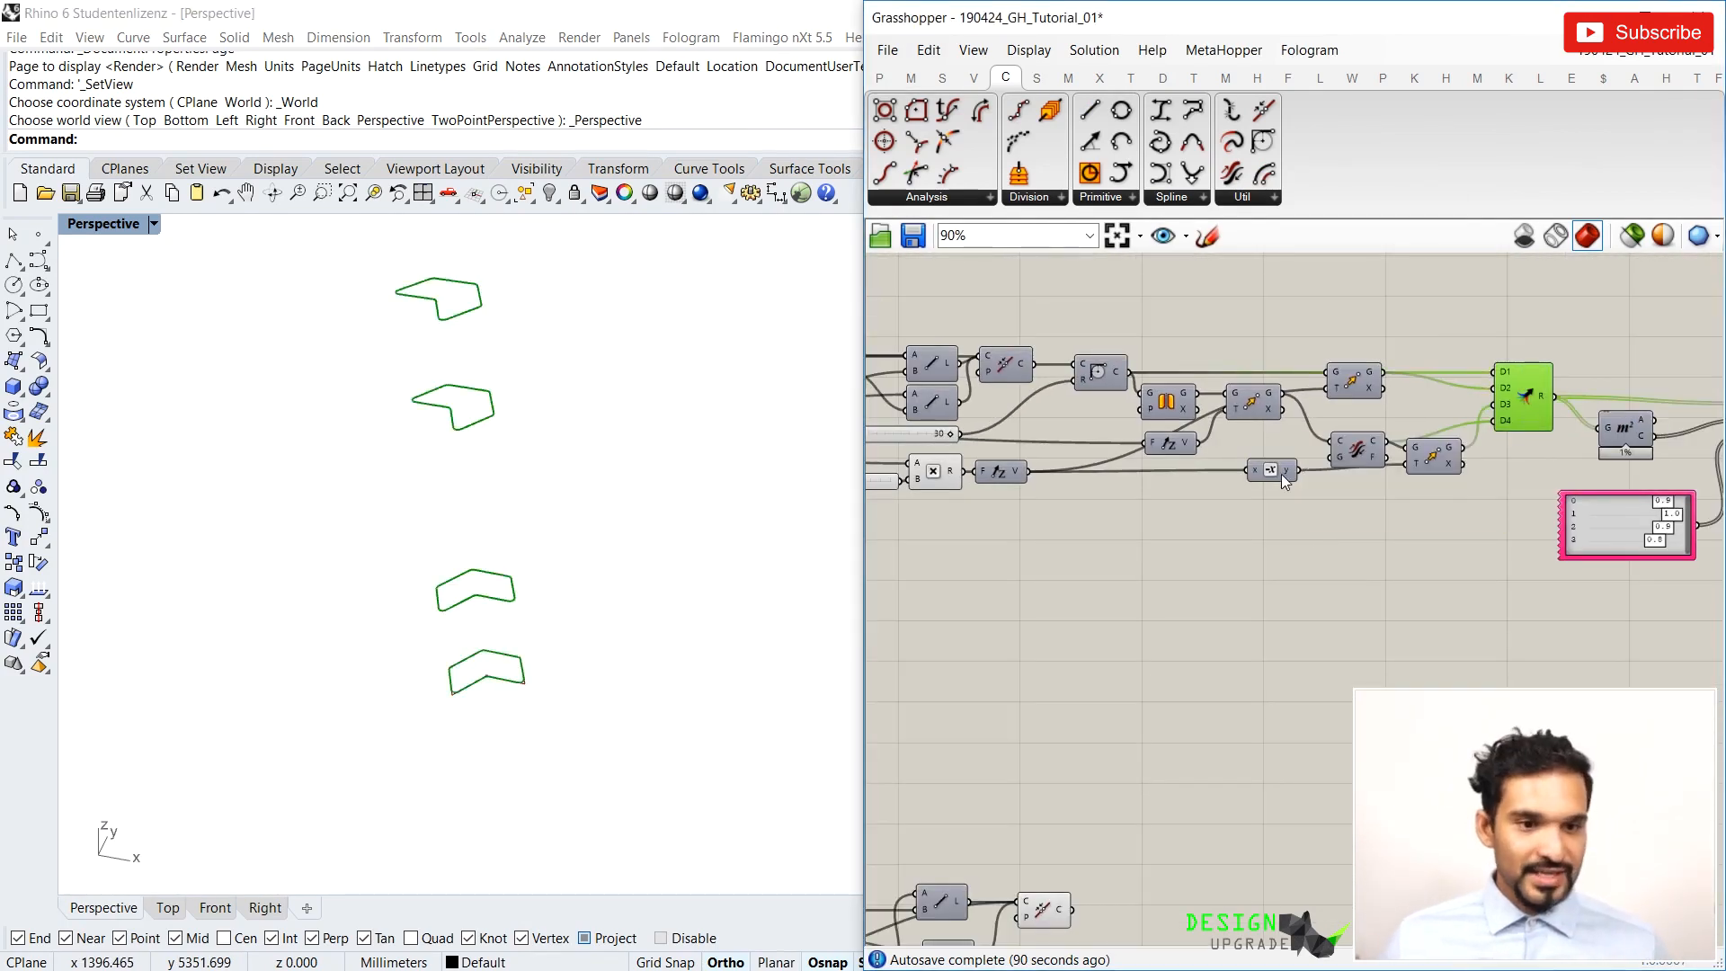
pyautogui.moveTo(663, 548); pyautogui.dragTo(666, 528, button='right')
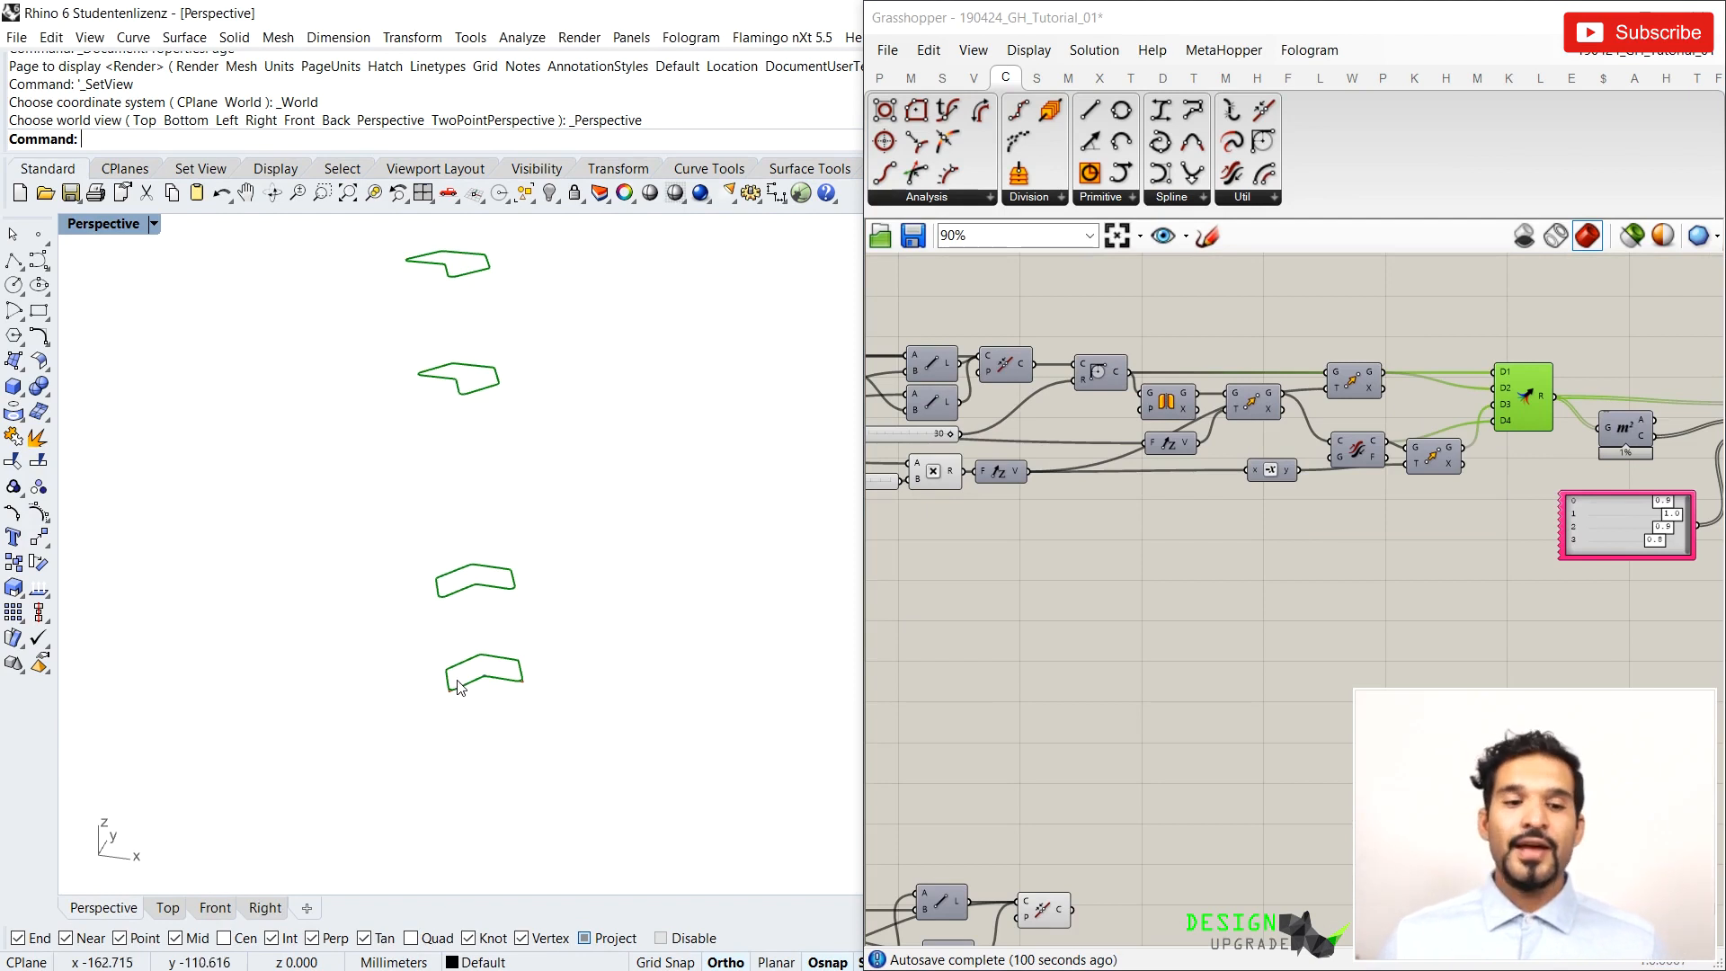
pyautogui.moveTo(1420, 552); pyautogui.dragTo(1066, 539, button='right')
pyautogui.moveTo(1375, 523); pyautogui.dragTo(1145, 498, button='right')
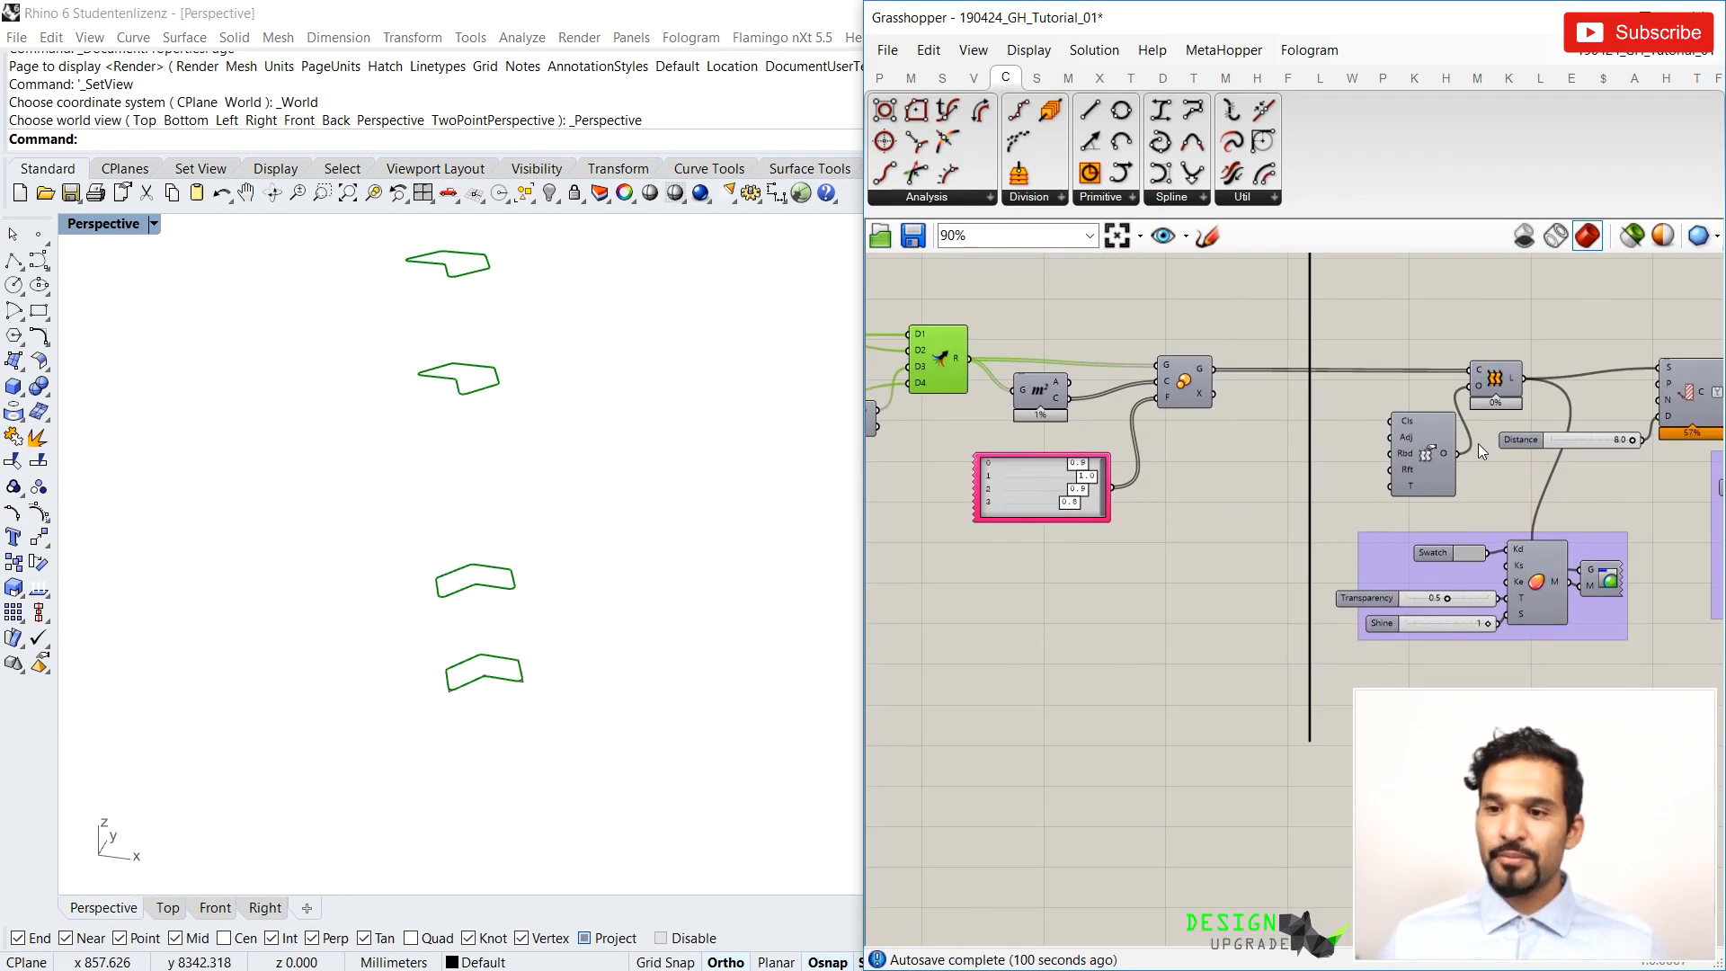
# Check the Loft component and turn off the preview of the finished definition's Merge component
pyautogui.click(1509, 393)
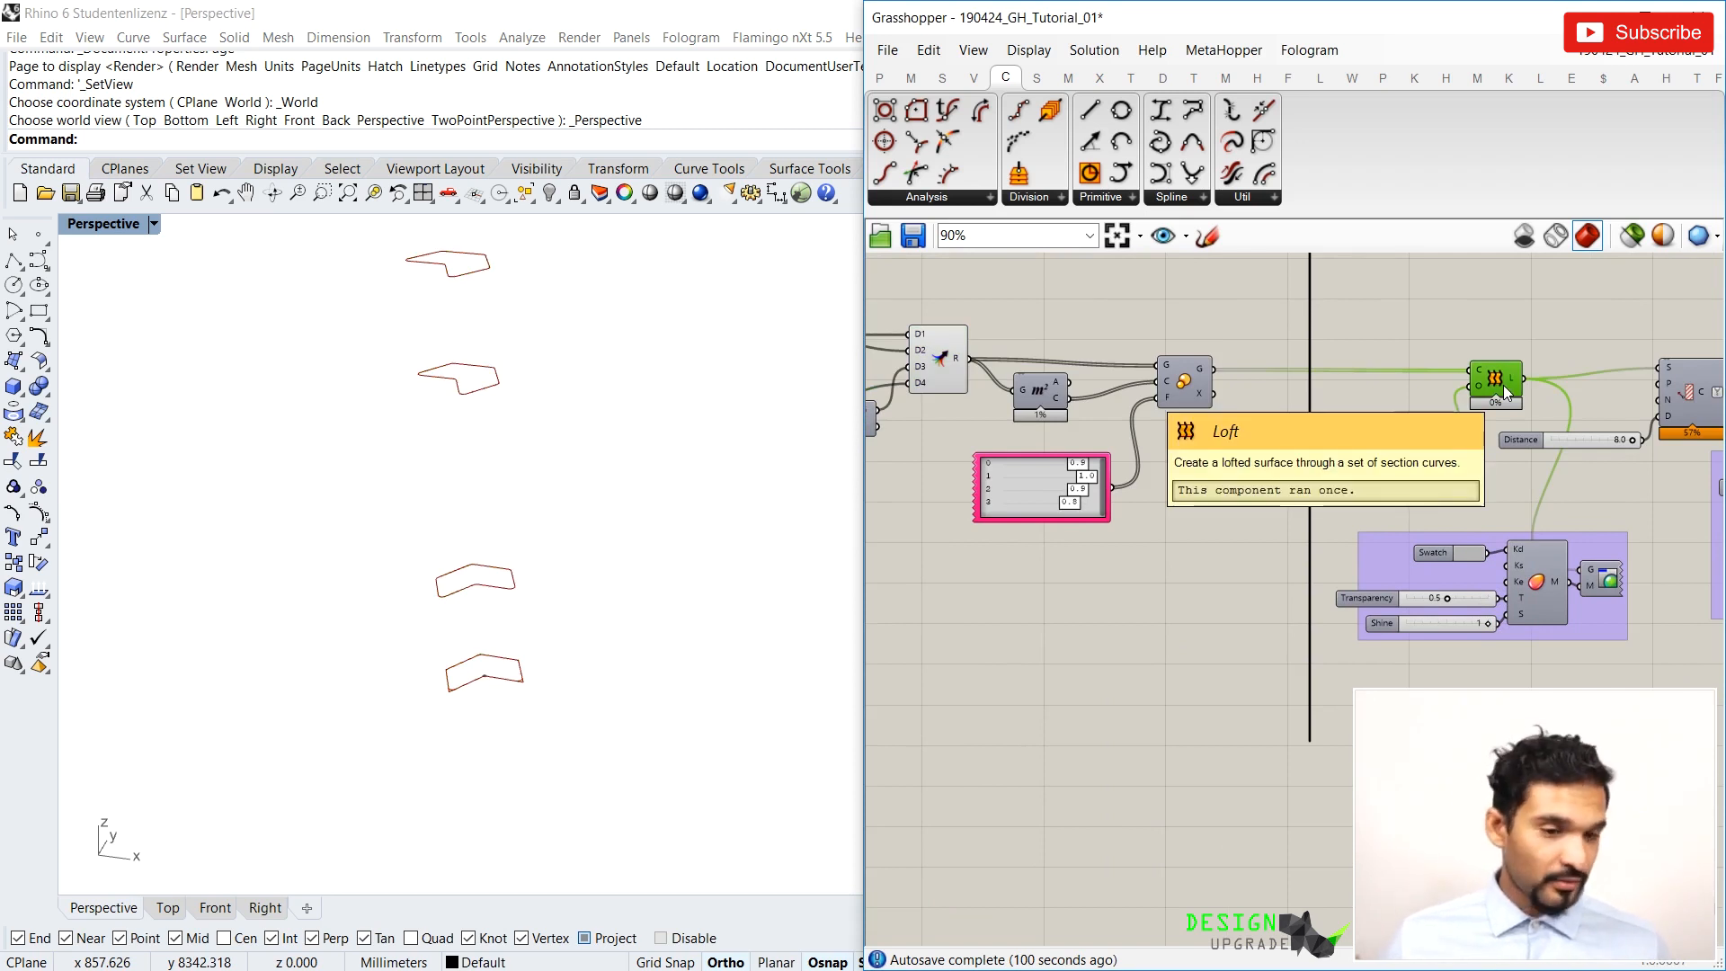
pyautogui.click(1183, 595)
pyautogui.click(1489, 392)
pyautogui.hotkey('ctrl', 'q')
pyautogui.click(934, 361)
pyautogui.hotkey('ctrl', 'q')
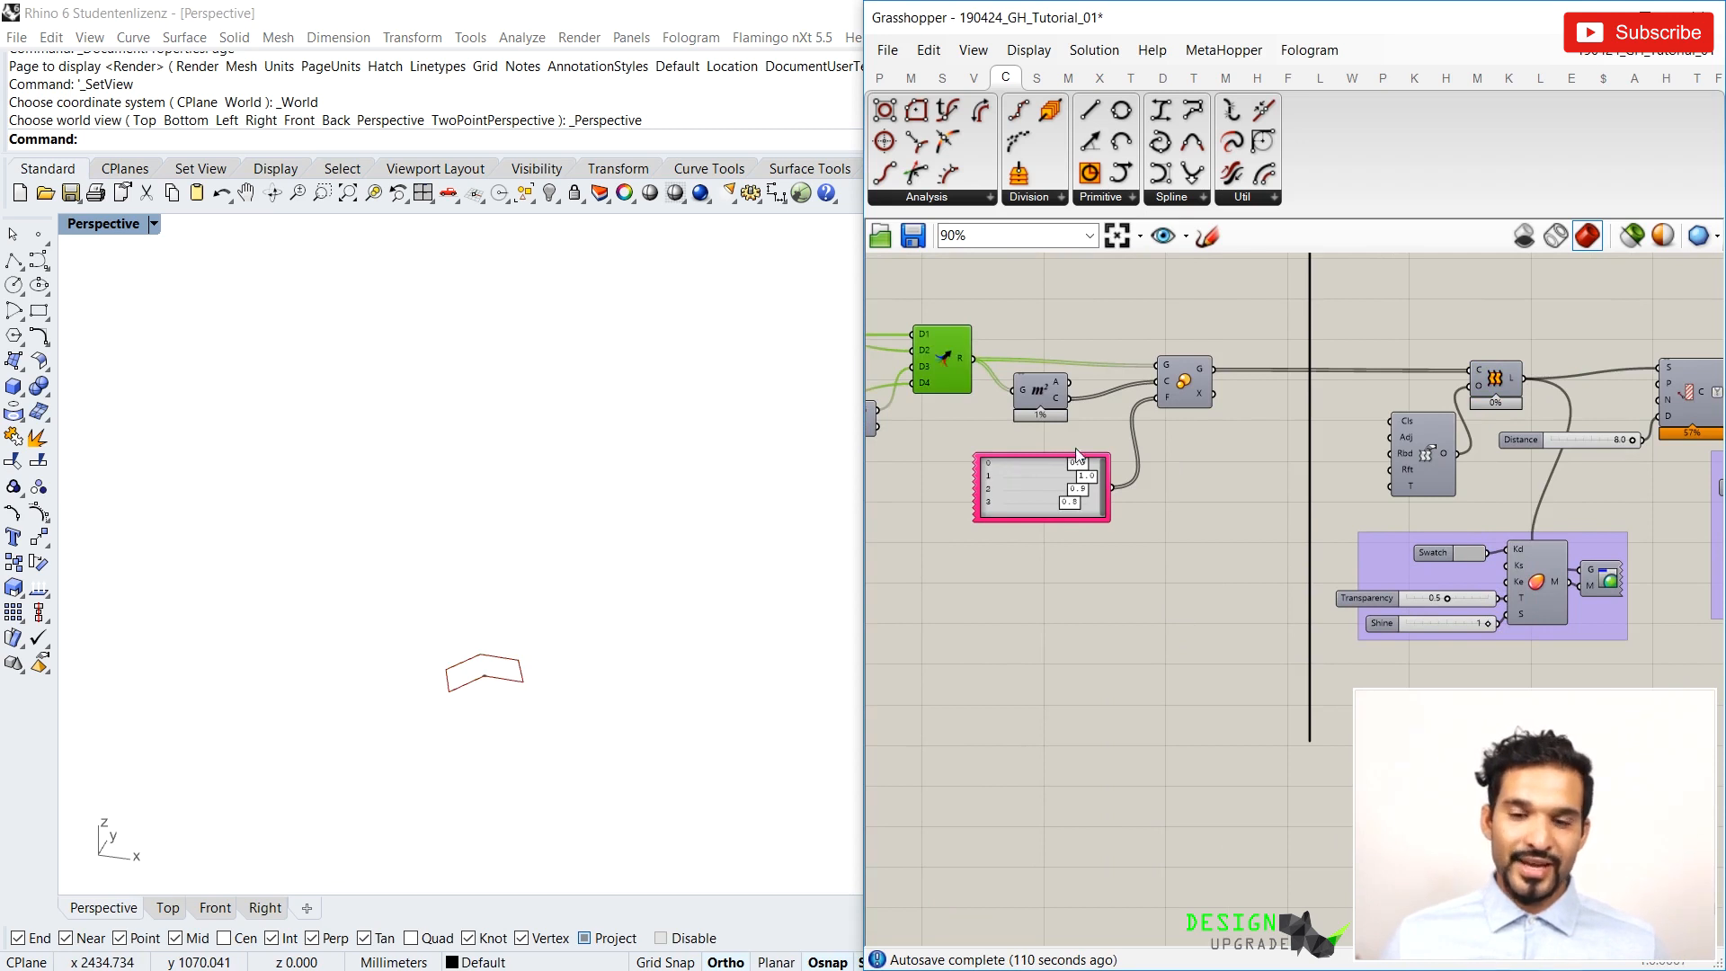
# Review the new definition from the Polygon component through Explode to the final Join Curves, examining the segment list and the joined curve output
pyautogui.scroll(-6, 1111, 496)
pyautogui.moveTo(982, 608); pyautogui.dragTo(1123, 481, button='right')
pyautogui.scroll(7, 1136, 562)
pyautogui.scroll(8, 504, 682)
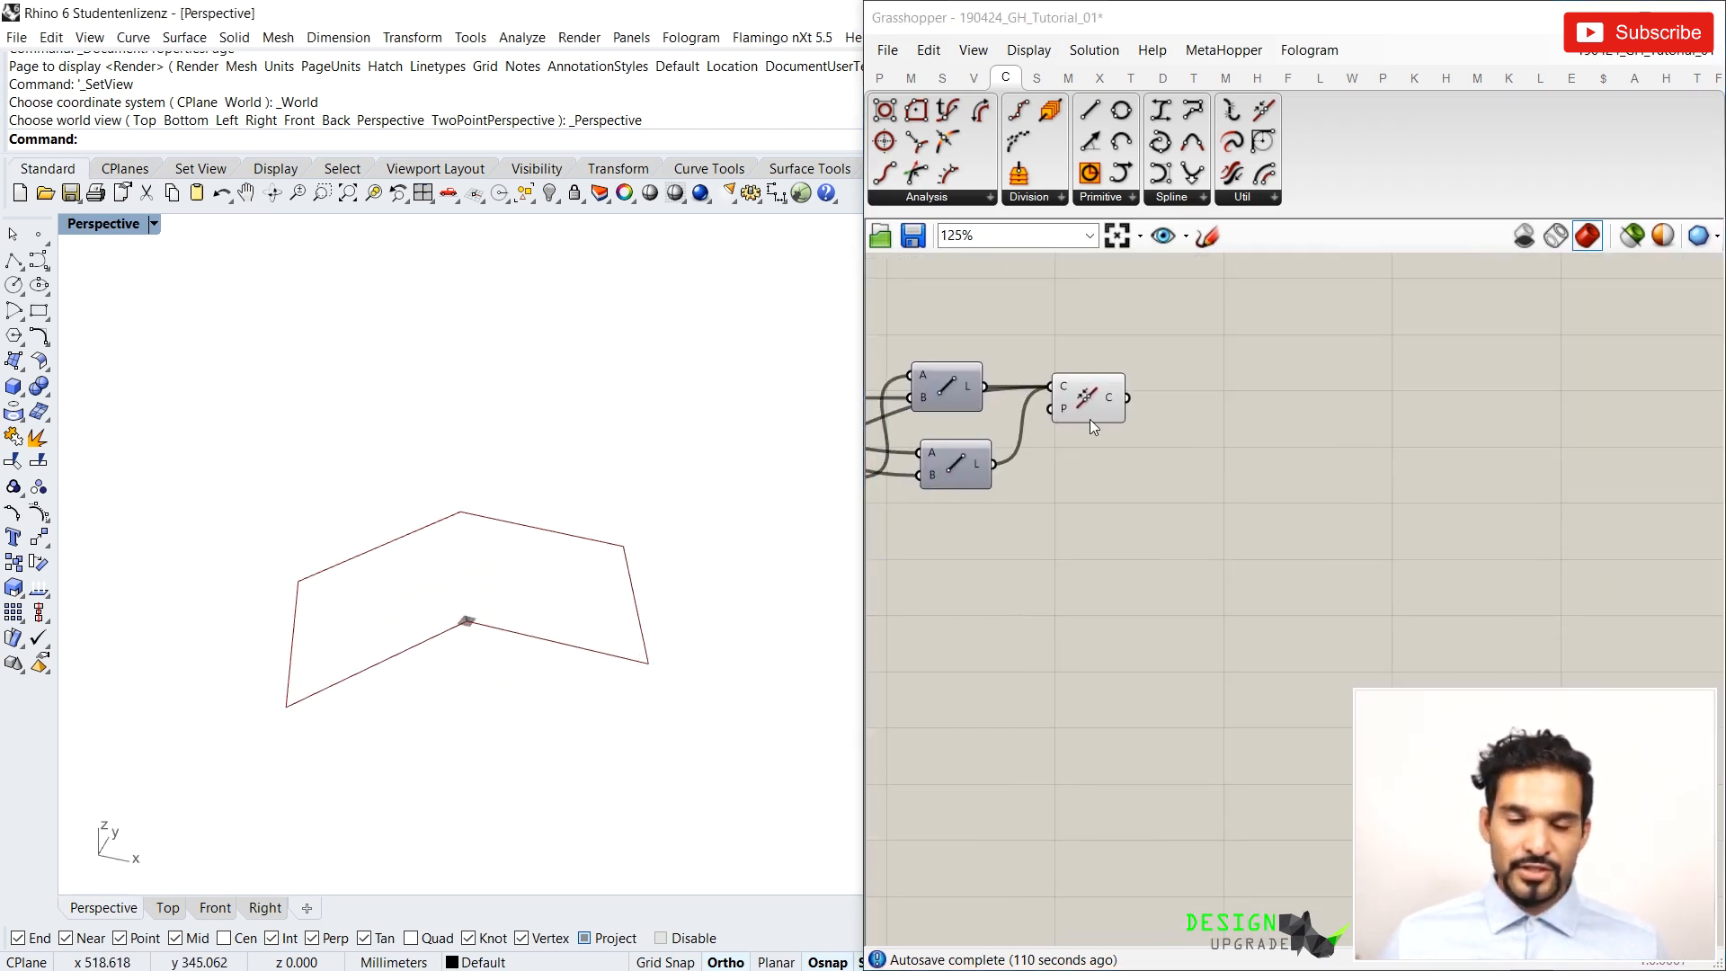
pyautogui.moveTo(1172, 425); pyautogui.dragTo(1186, 439, button='right')
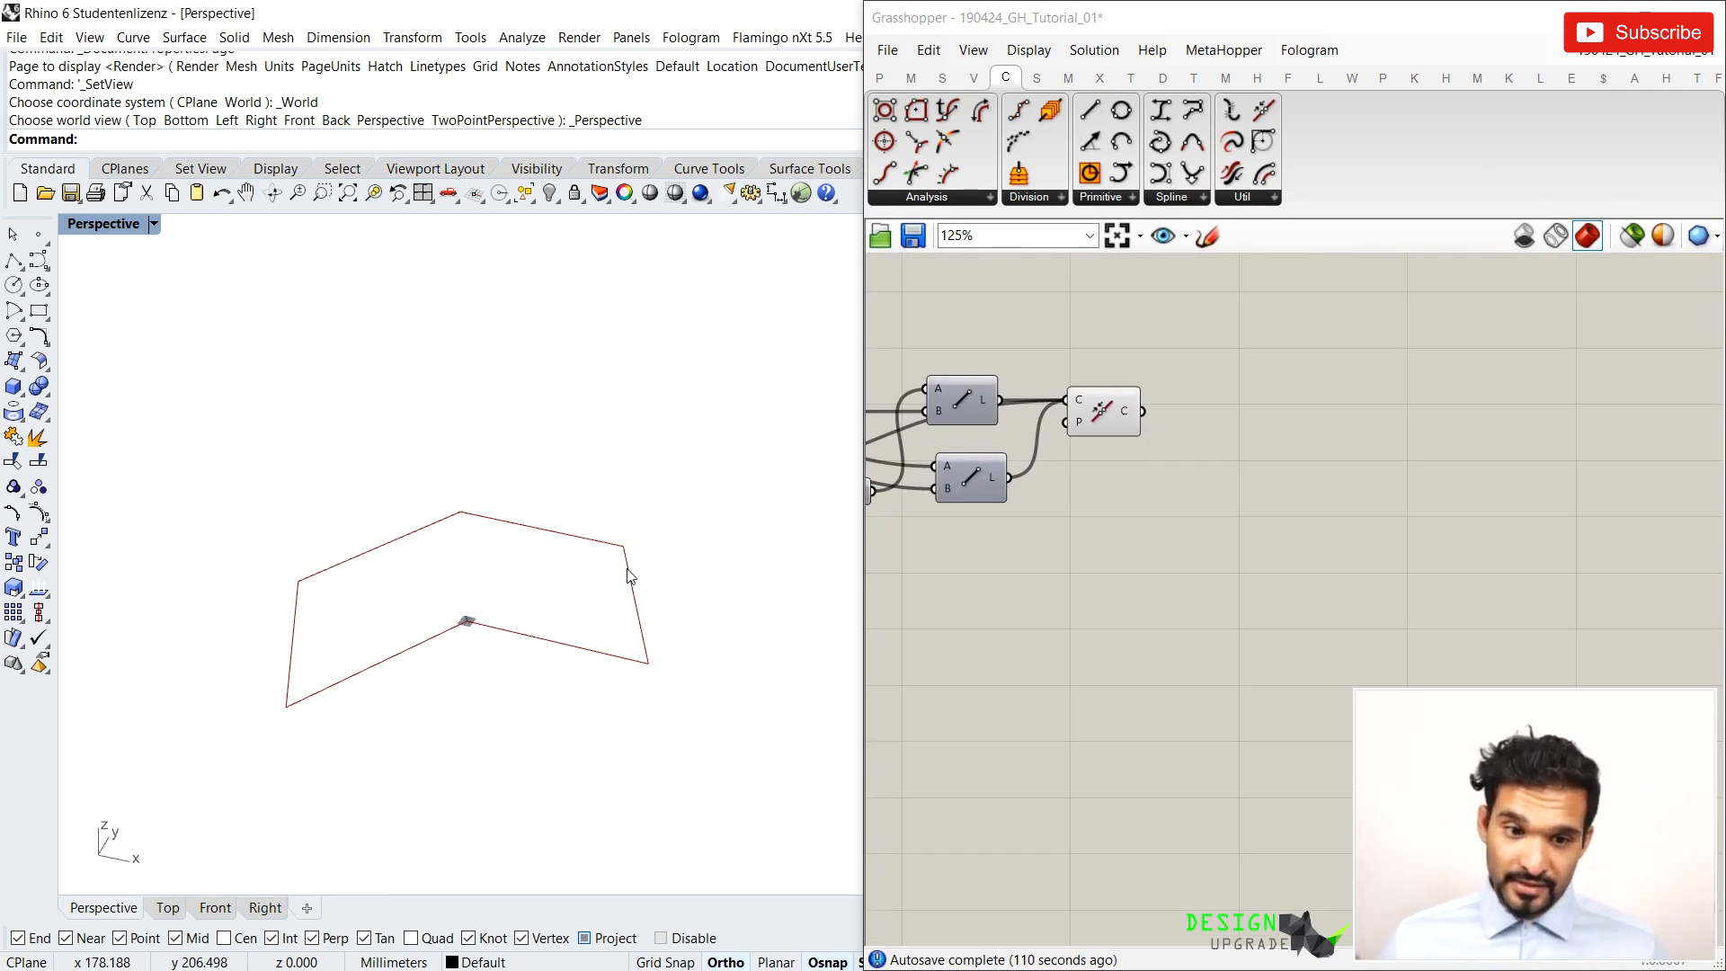
pyautogui.moveTo(1060, 483); pyautogui.dragTo(1140, 504, button='right')
pyautogui.scroll(-5, 1140, 504)
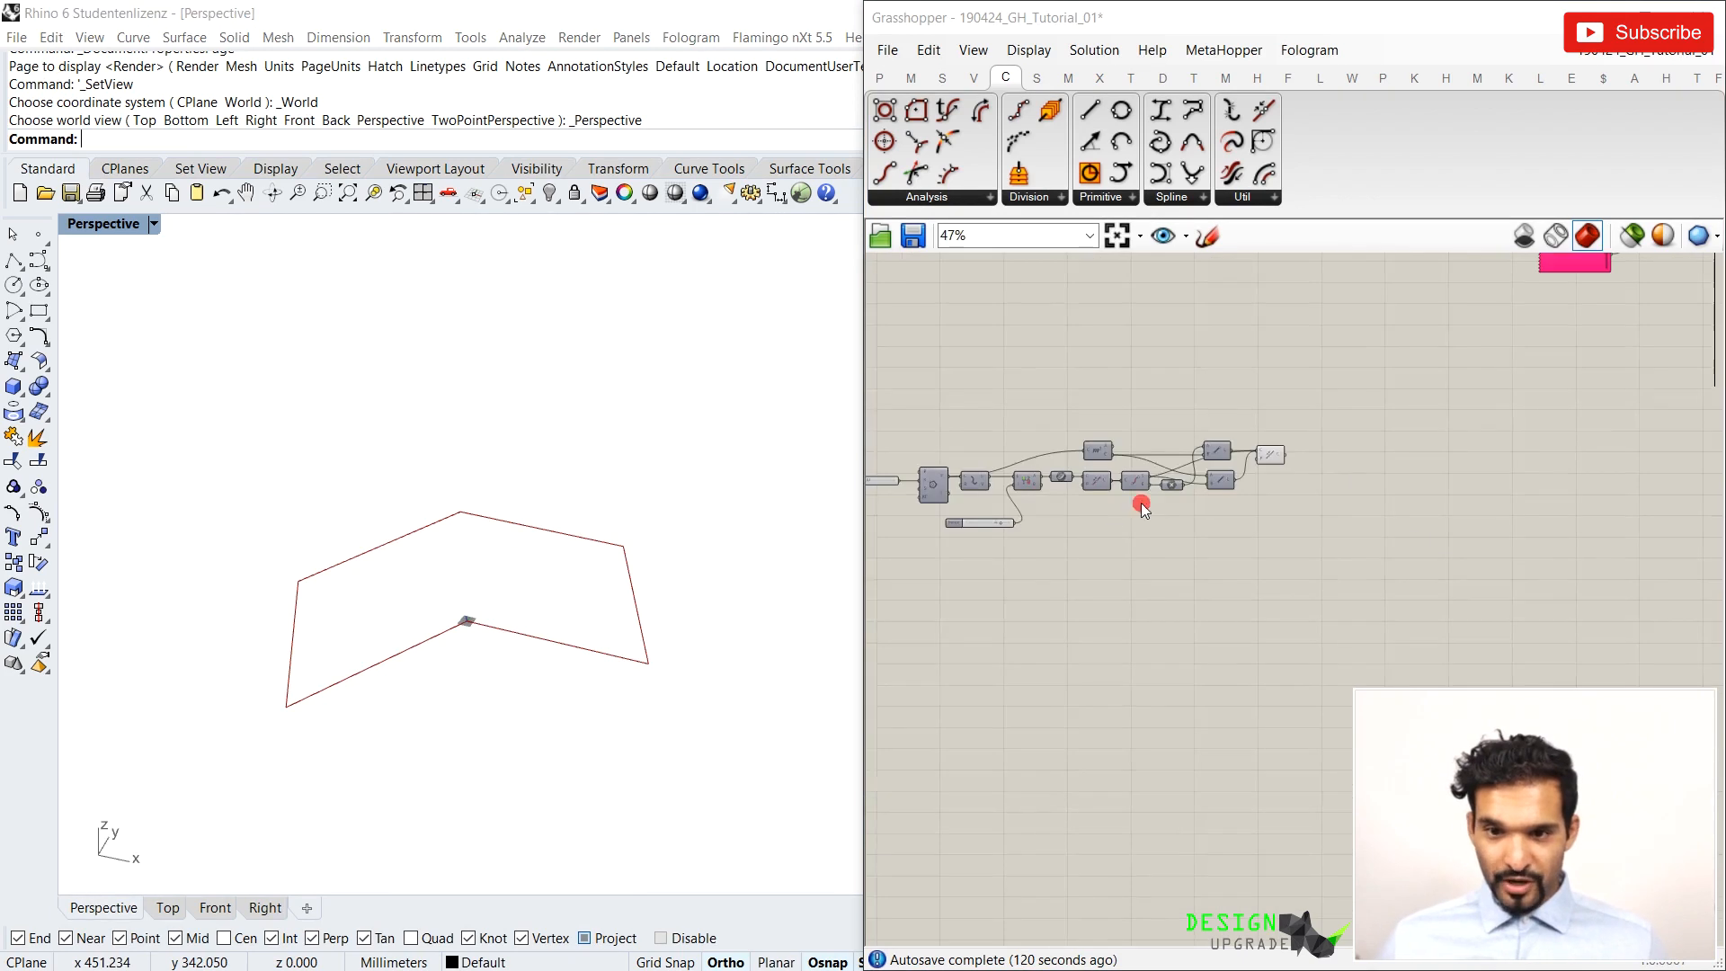
pyautogui.scroll(5, 919, 496)
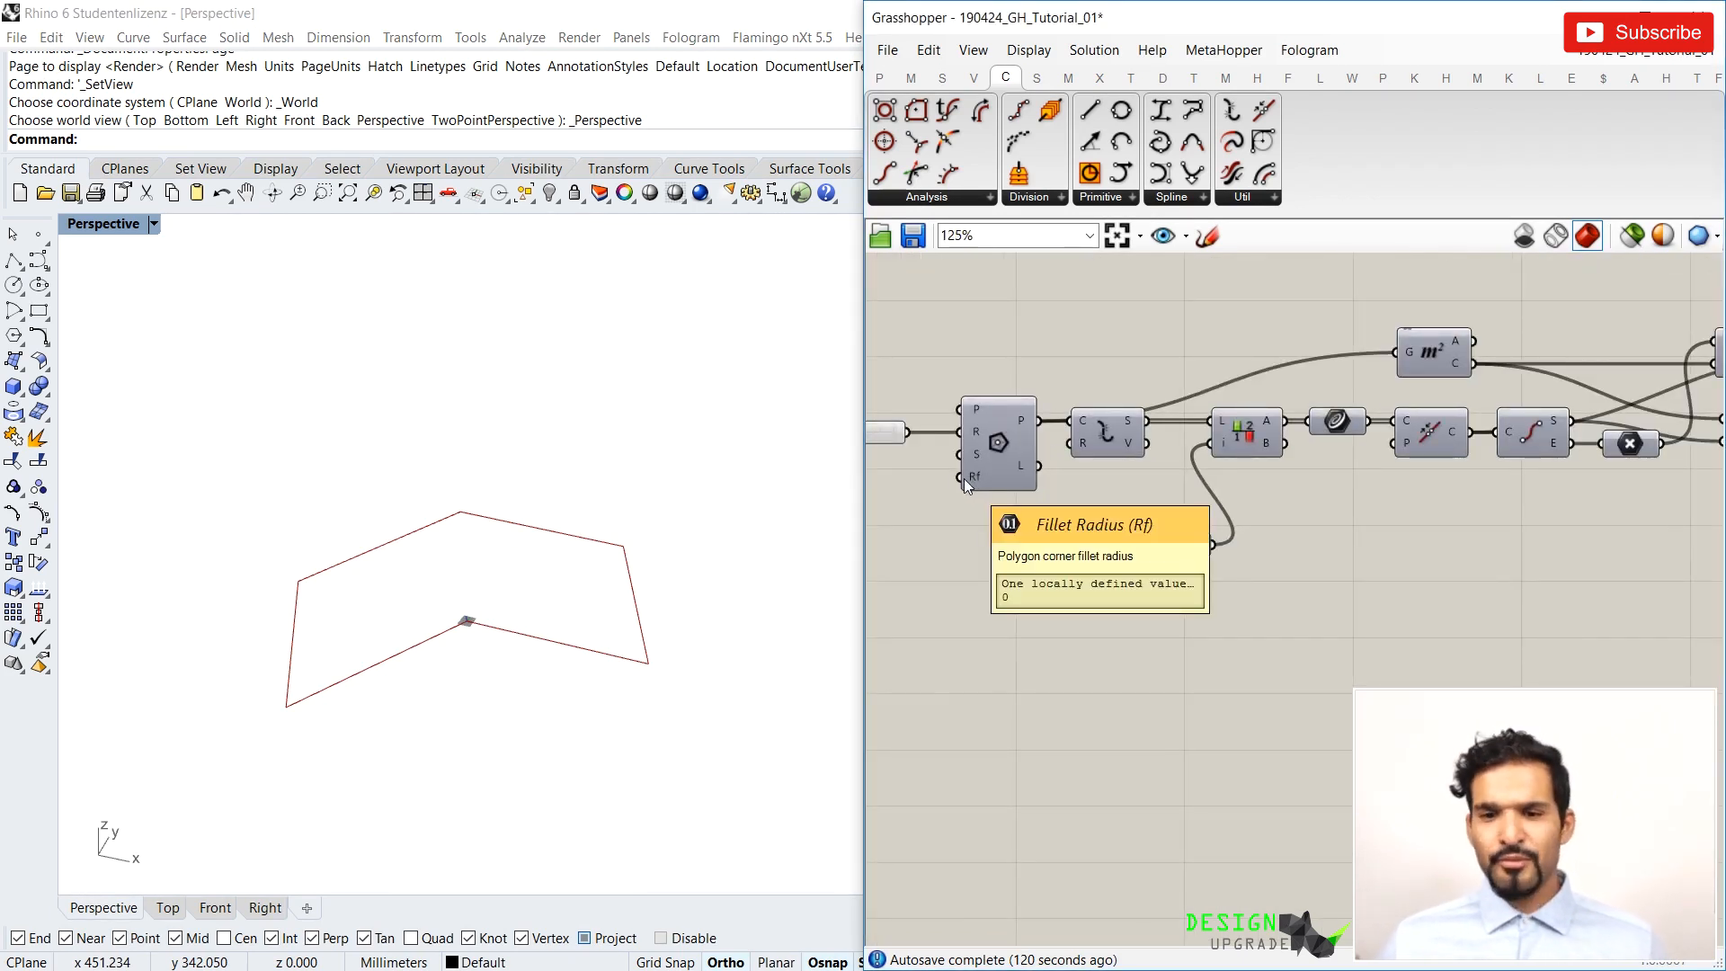
pyautogui.moveTo(1110, 440)
pyautogui.mouseDown()
pyautogui.moveTo(1111, 385)
pyautogui.moveTo(1119, 440)
pyautogui.moveTo(1126, 428)
pyautogui.mouseUp()
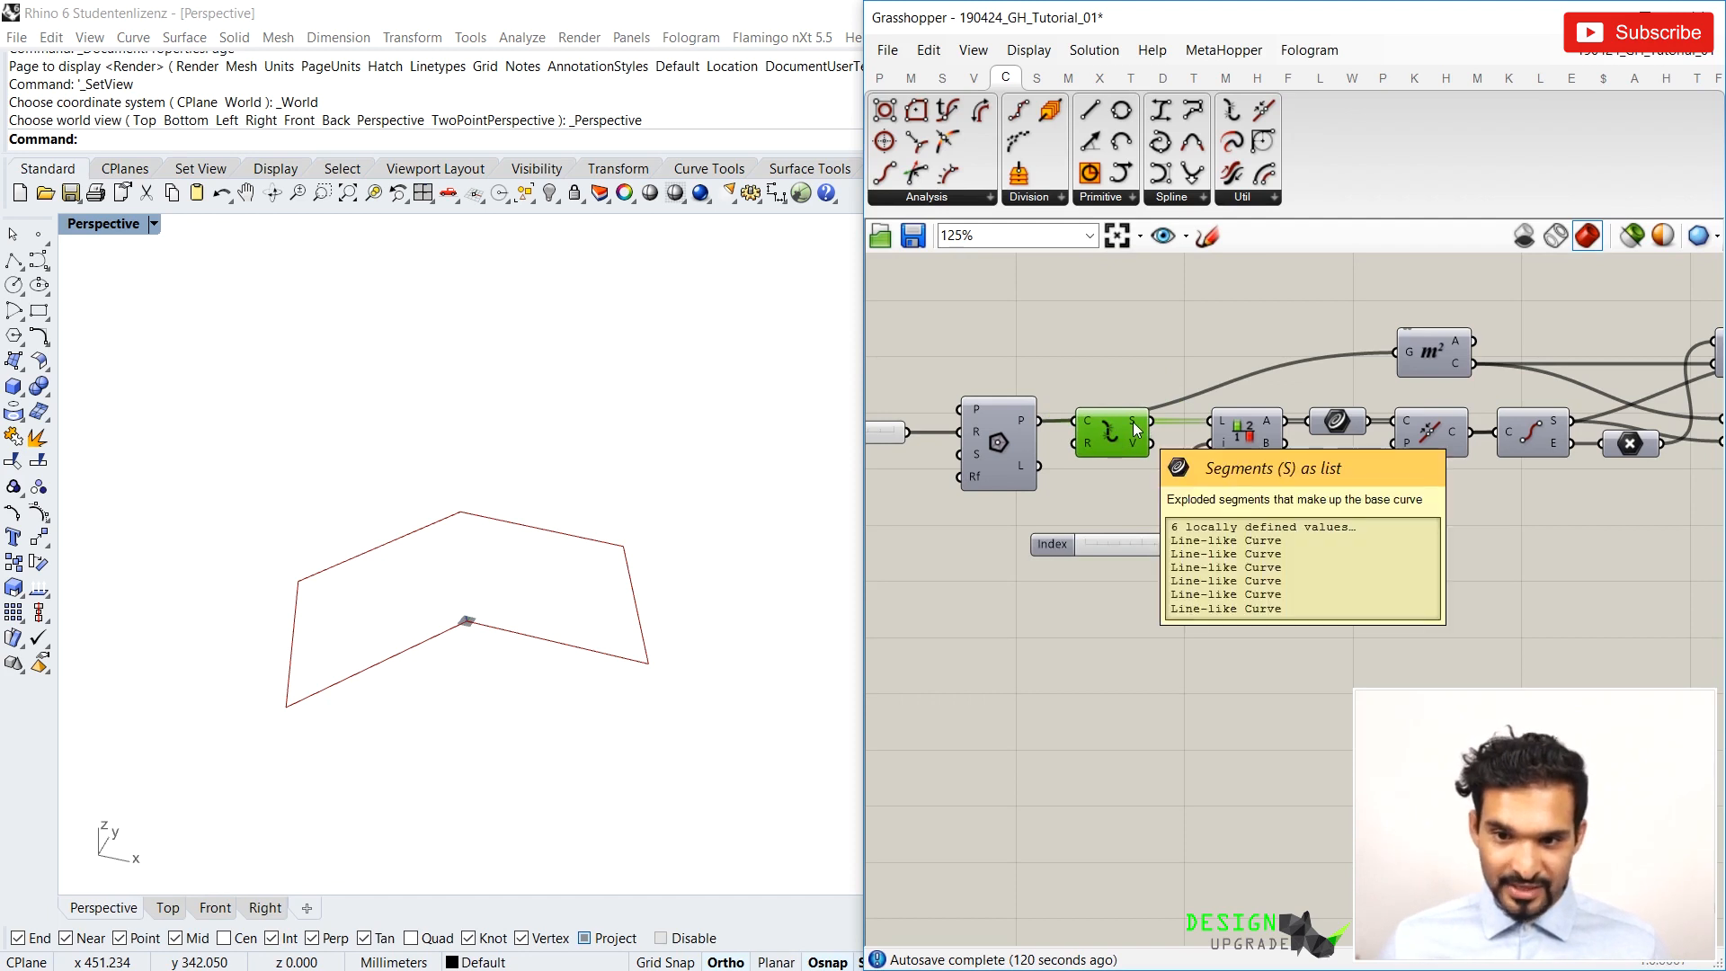
pyautogui.scroll(-6, 1190, 426)
pyautogui.scroll(7, 1168, 373)
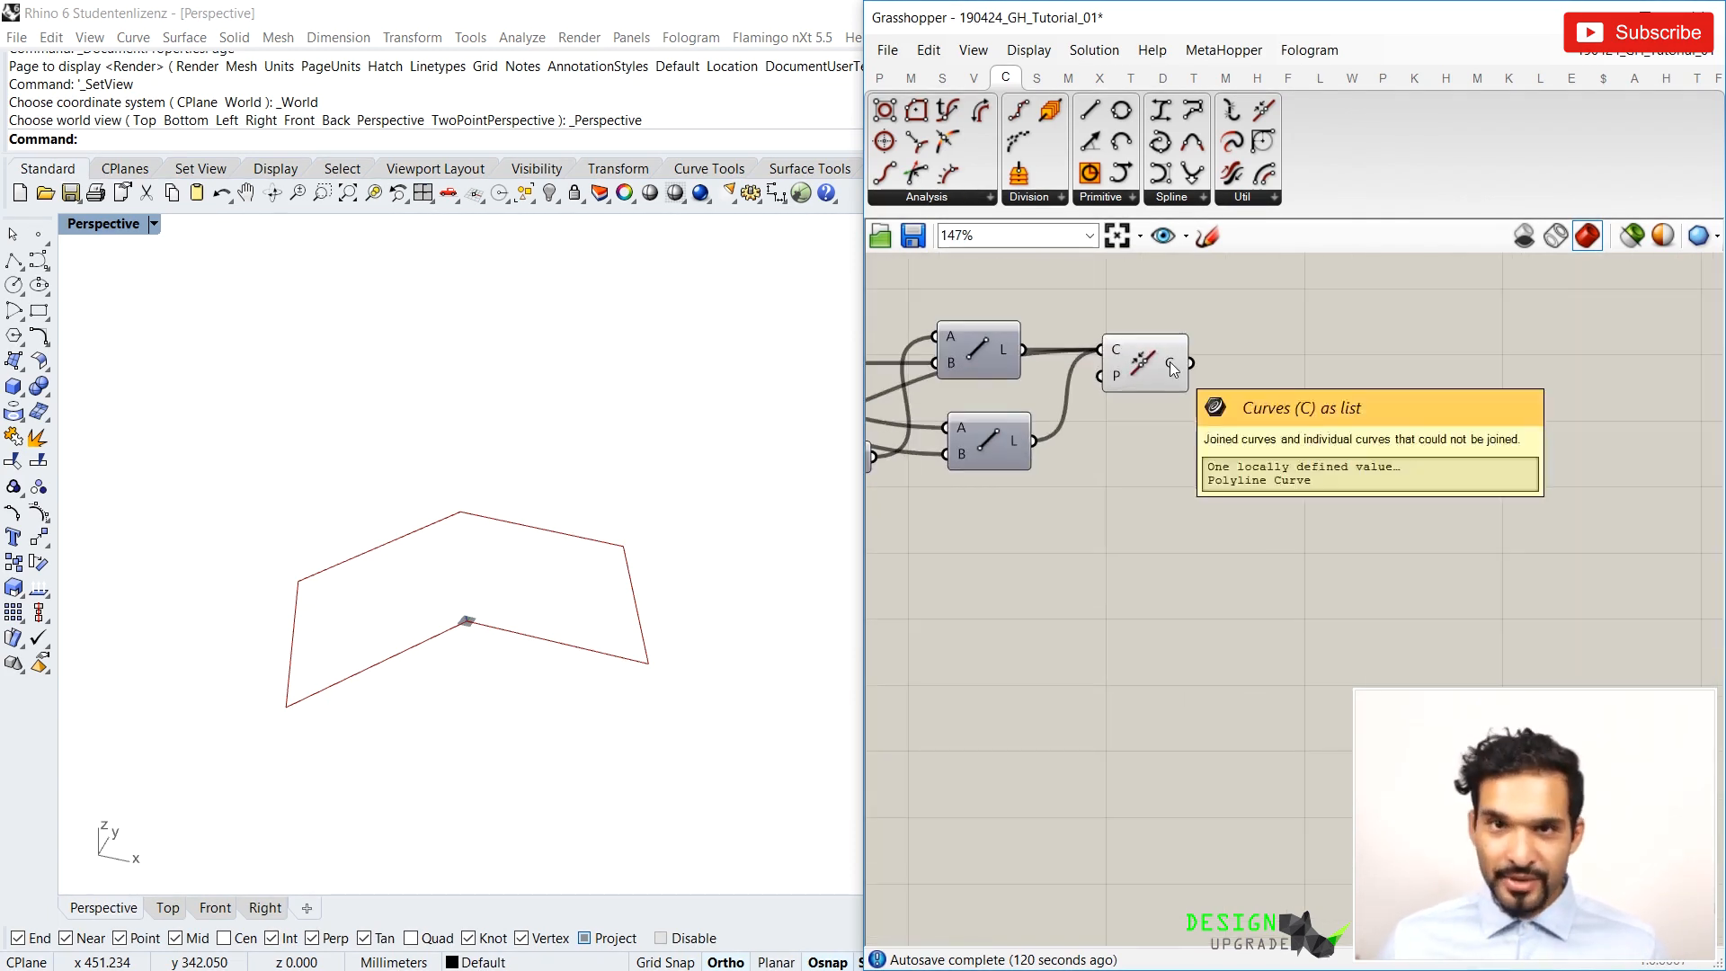
# Add a curve Fillet component after the final Join Curves and connect the joined curve to its curve input
pyautogui.doubleClick(1330, 426)
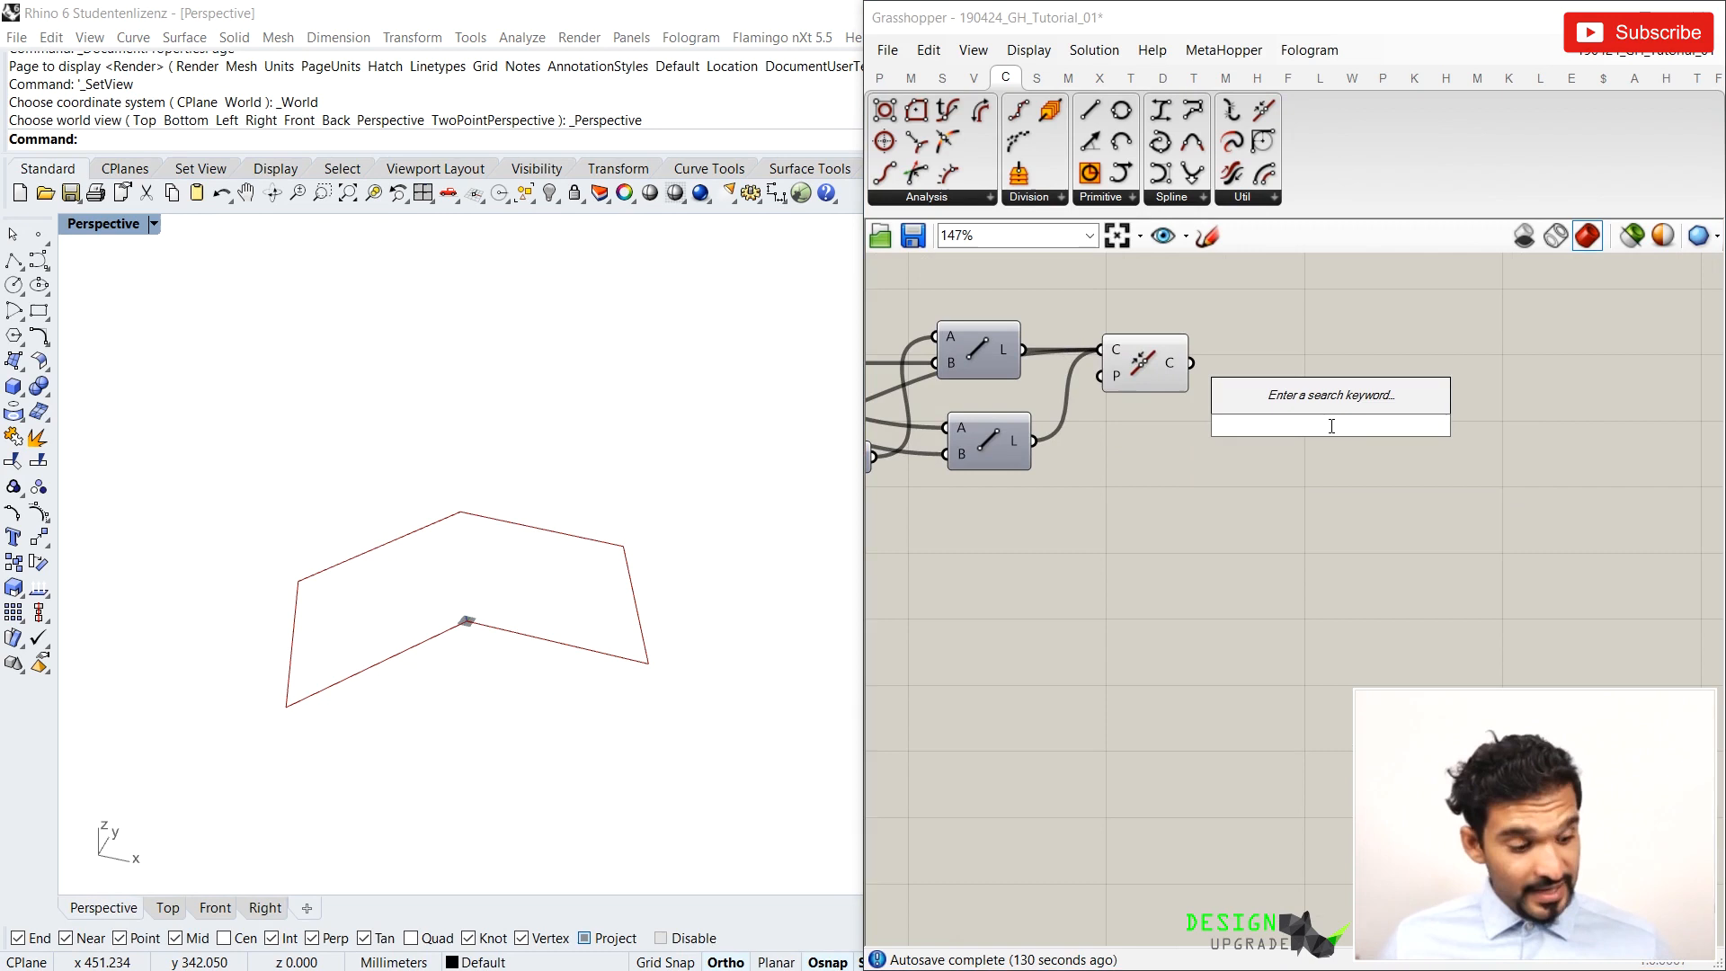
pyautogui.write('fill')
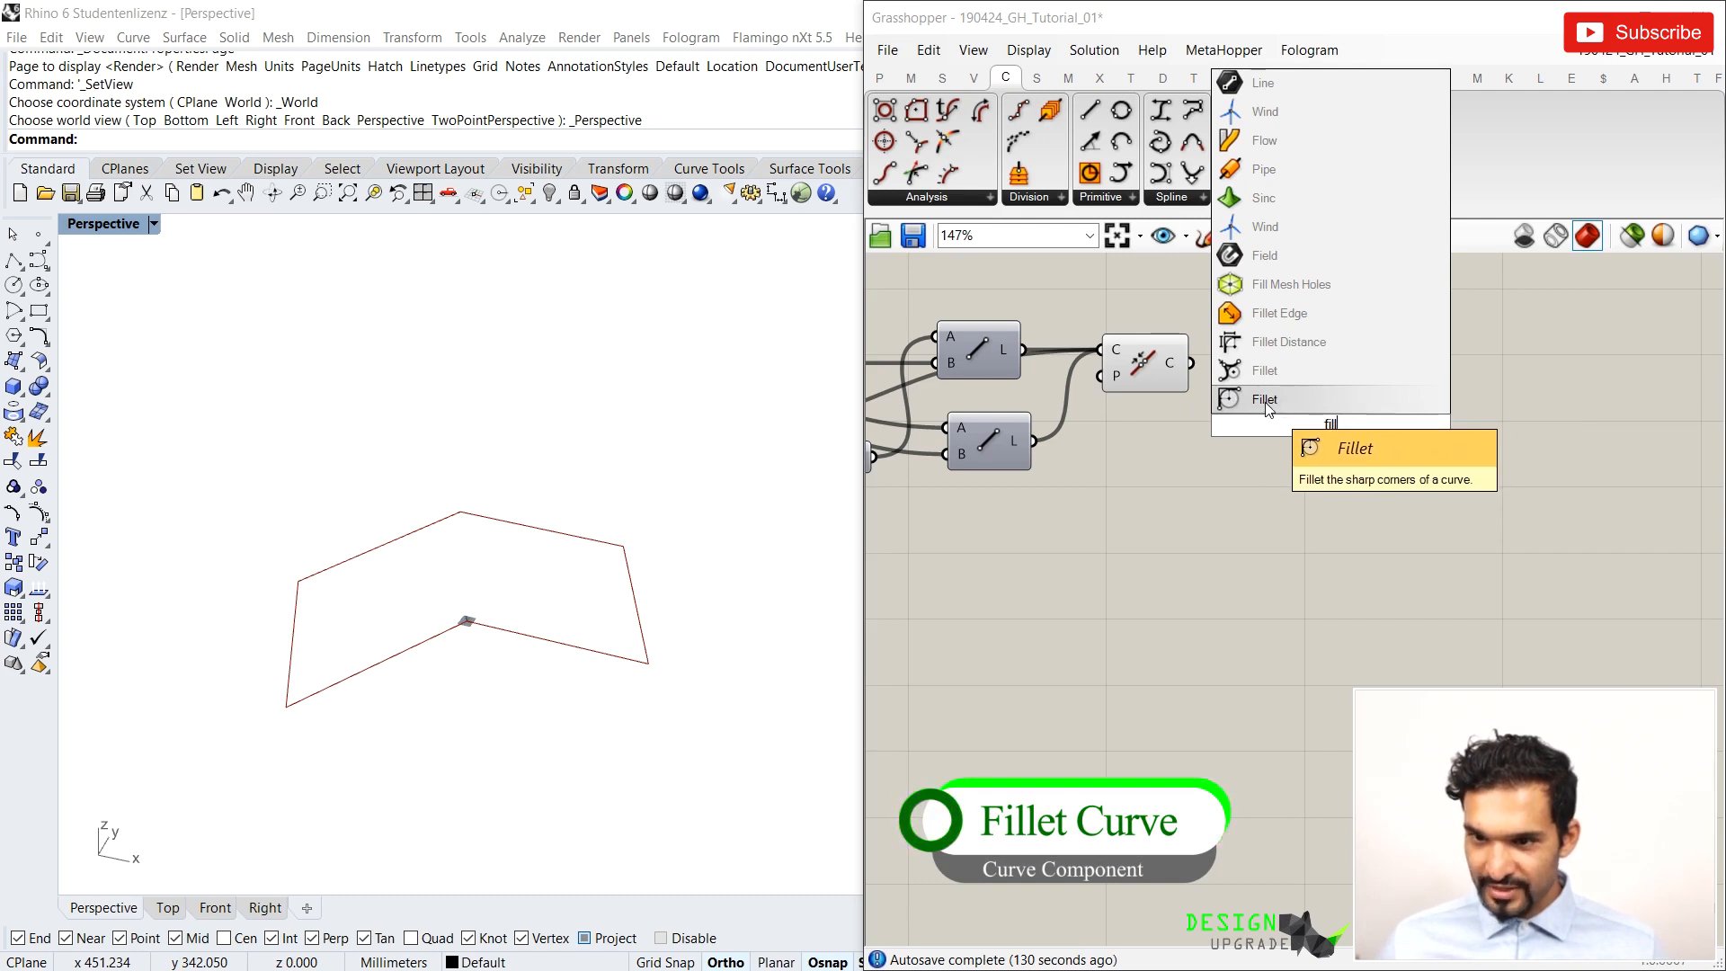
pyautogui.click(1264, 399)
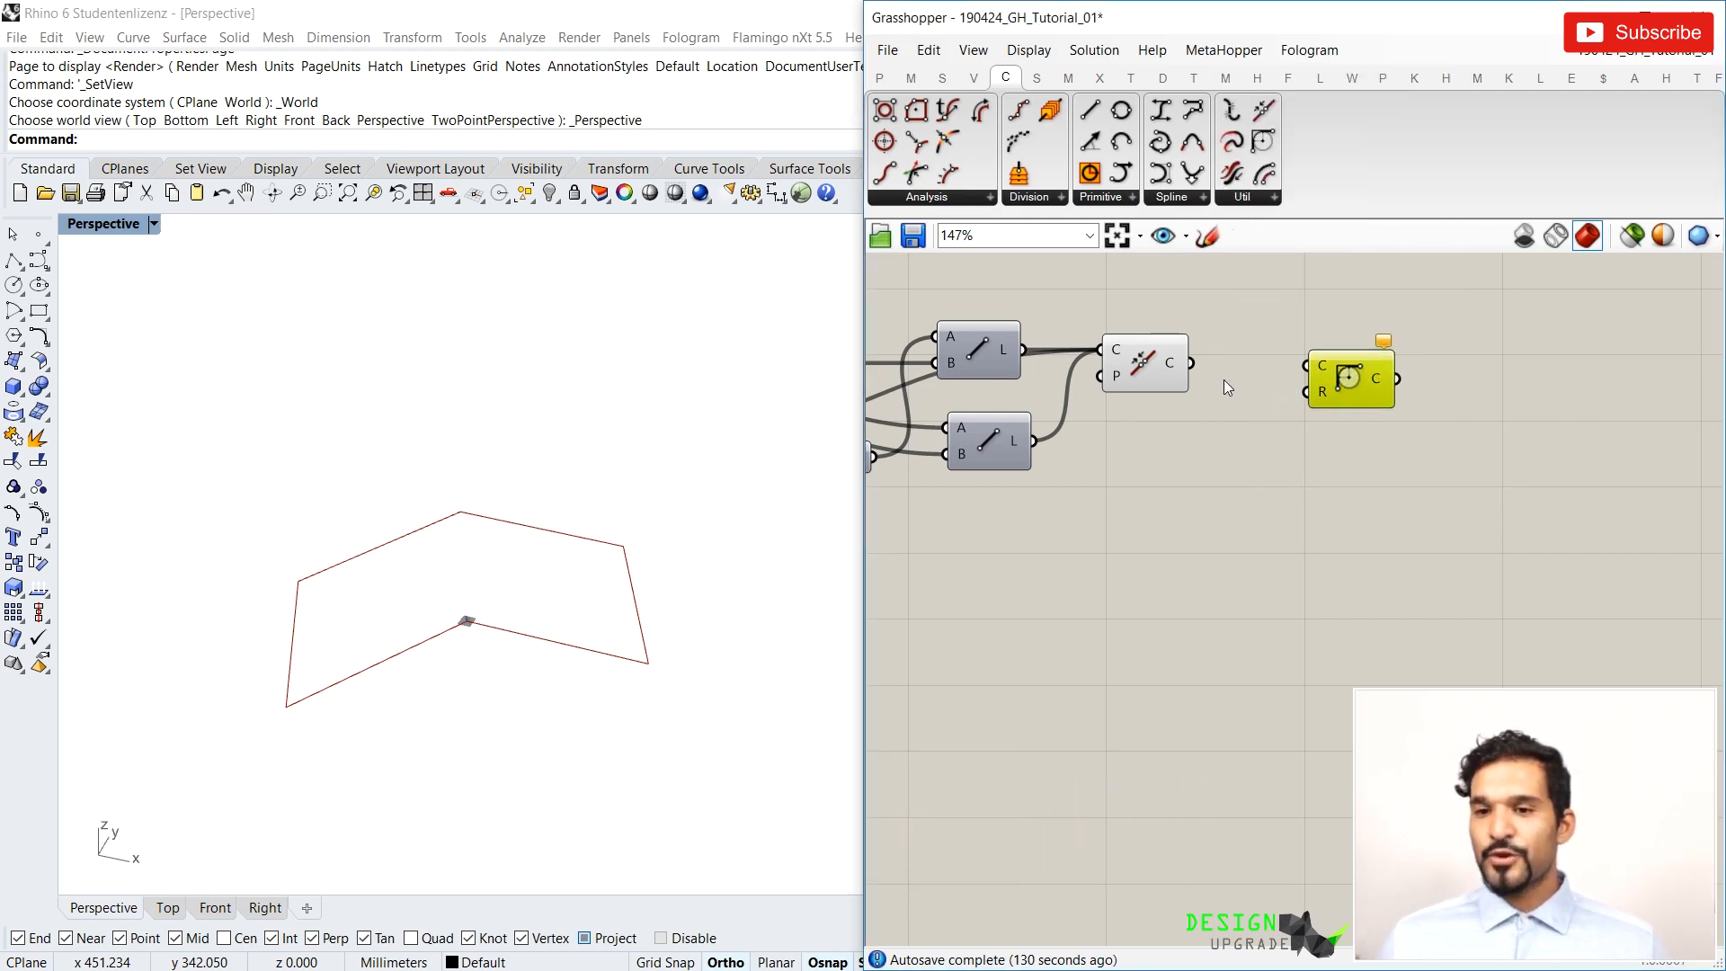
pyautogui.moveTo(1233, 372); pyautogui.dragTo(1305, 366)
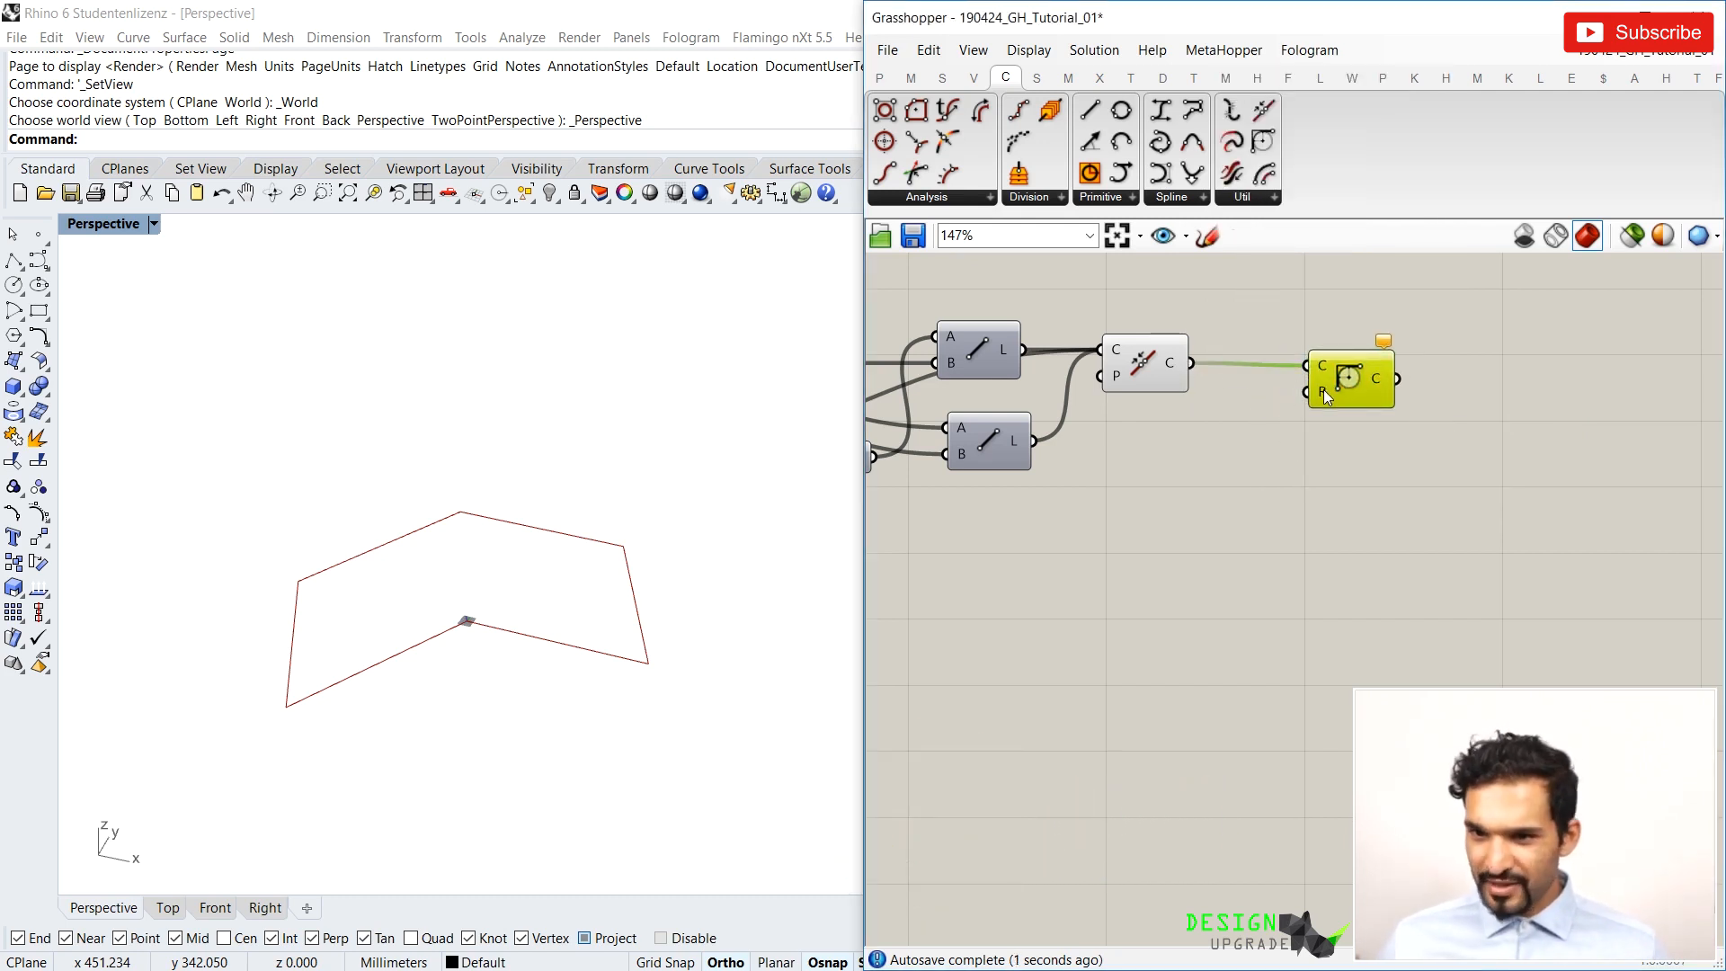
# Create a number slider from the value 5, connect it to the Fillet's radius input, set it to 10 and place it below Join Curves
pyautogui.doubleClick(1224, 487)
pyautogui.write('5')
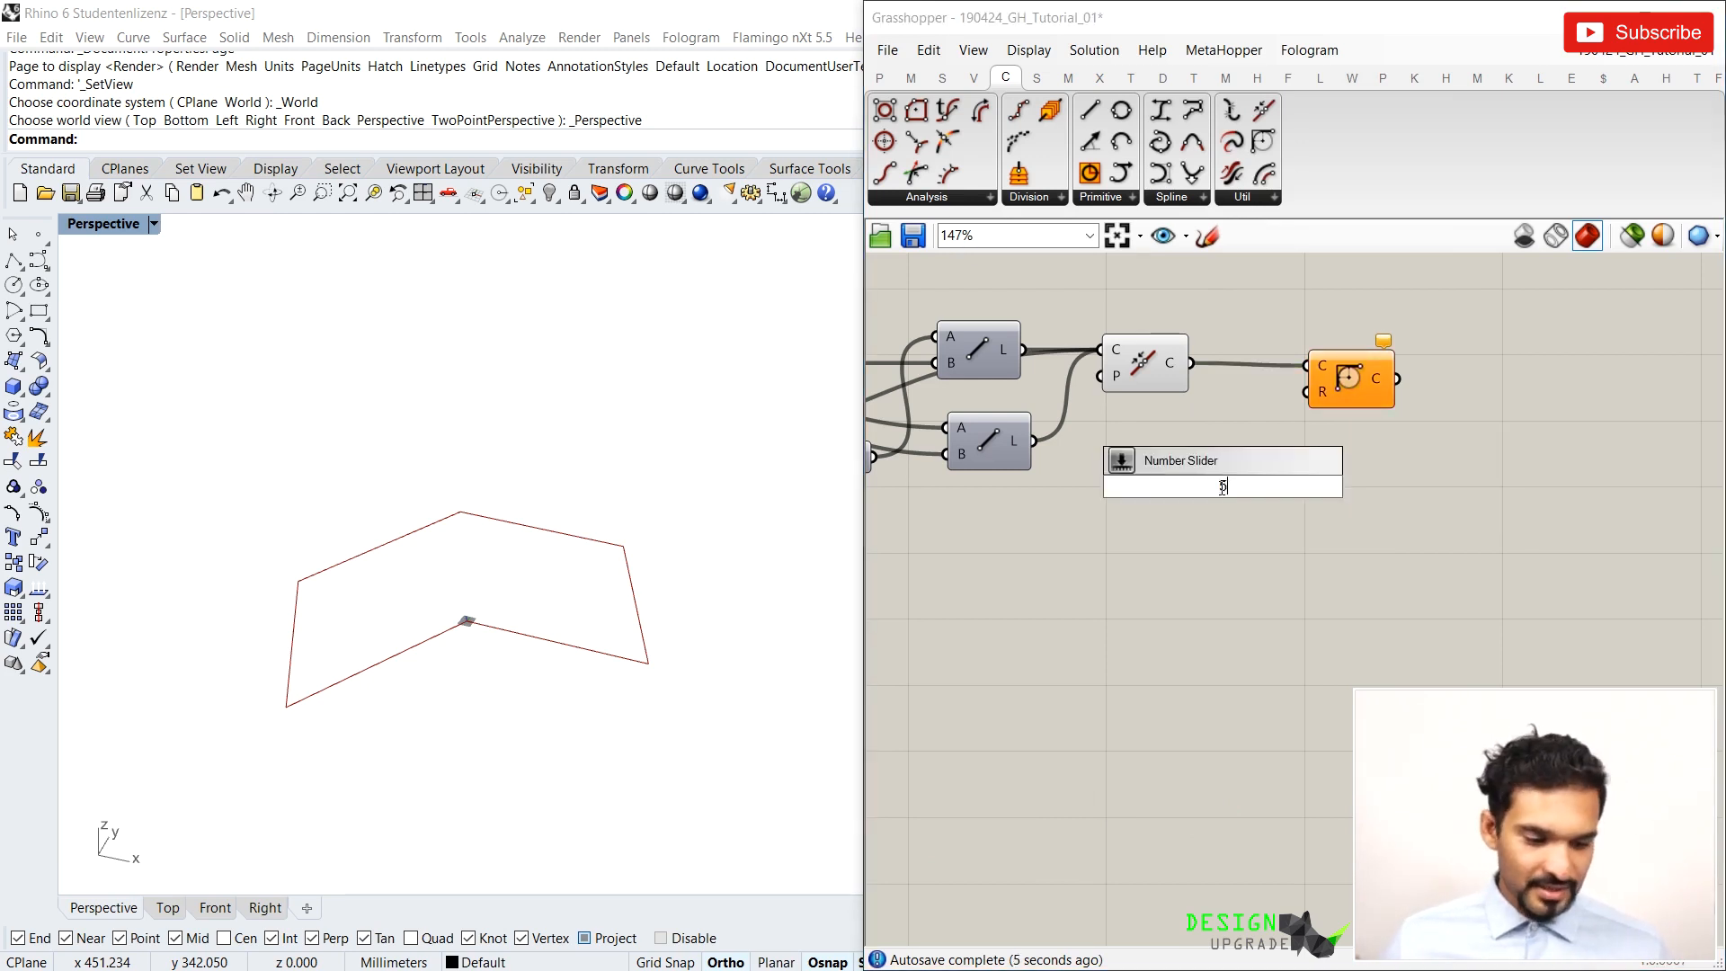
pyautogui.press('Return')
pyautogui.moveTo(1332, 487); pyautogui.dragTo(1306, 393)
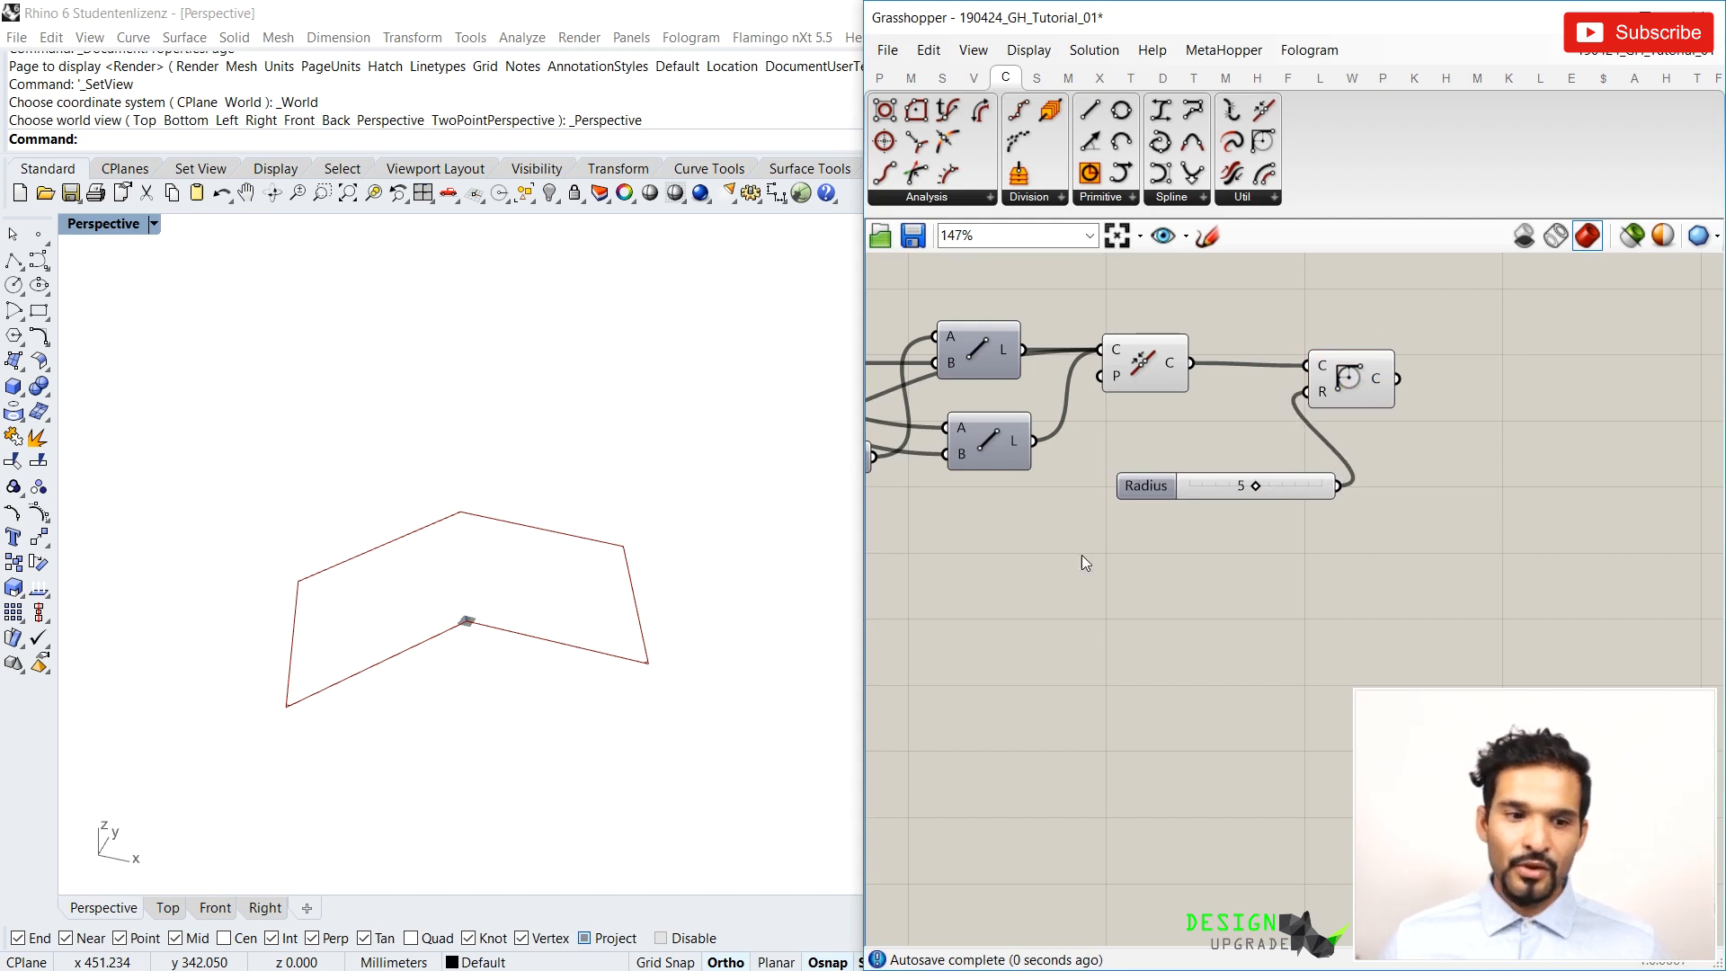
pyautogui.moveTo(1161, 496); pyautogui.dragTo(1283, 539)
pyautogui.doubleClick(952, 541)
pyautogui.press('Escape')
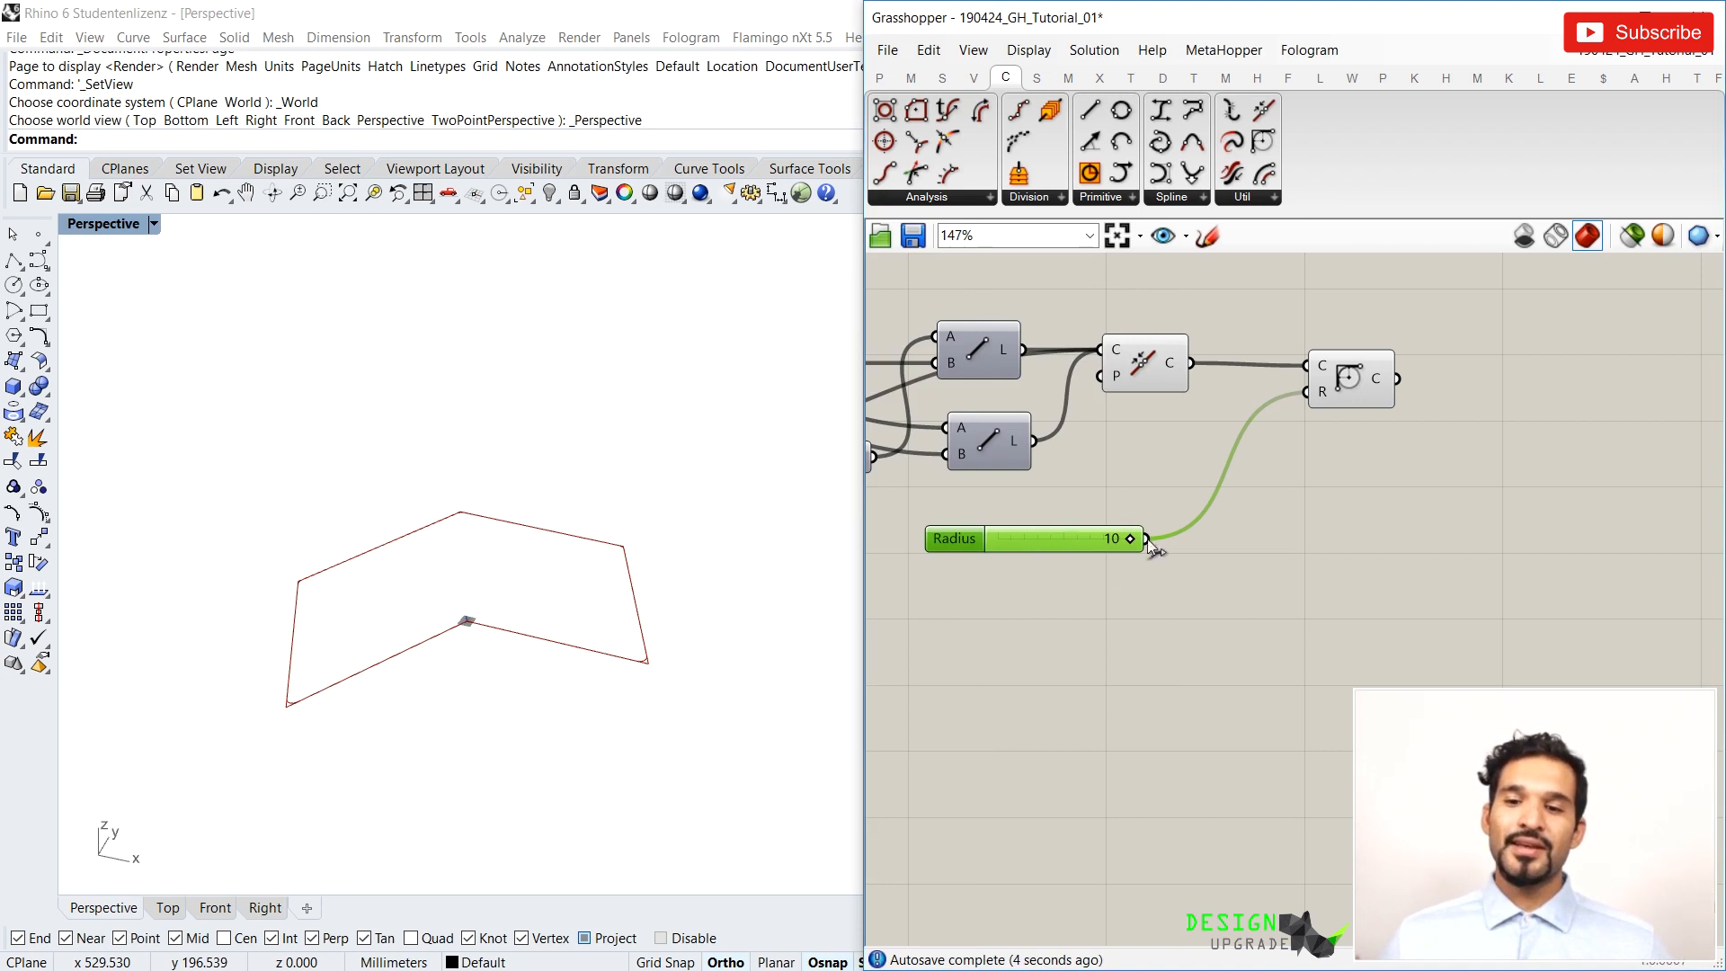
pyautogui.moveTo(1115, 539); pyautogui.dragTo(1186, 523)
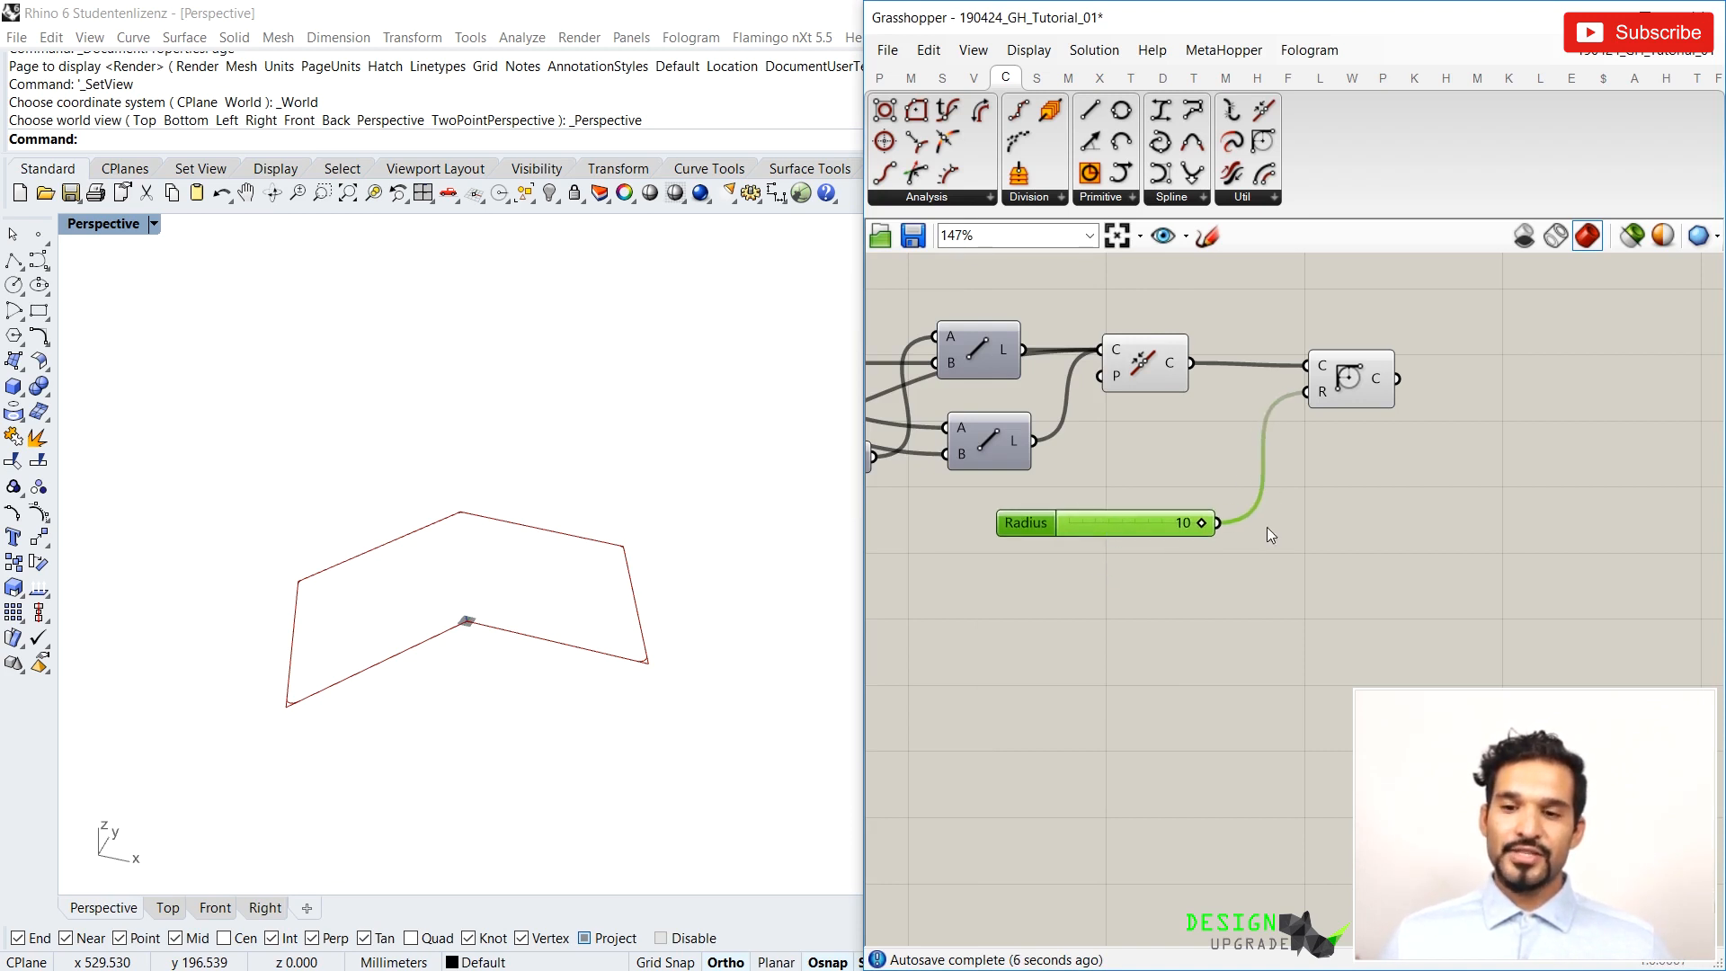
# Raise the Radius slider's maximum, set the fillet radius to 60, and hide the preview of the final Join Curves
pyautogui.doubleClick(1024, 530)
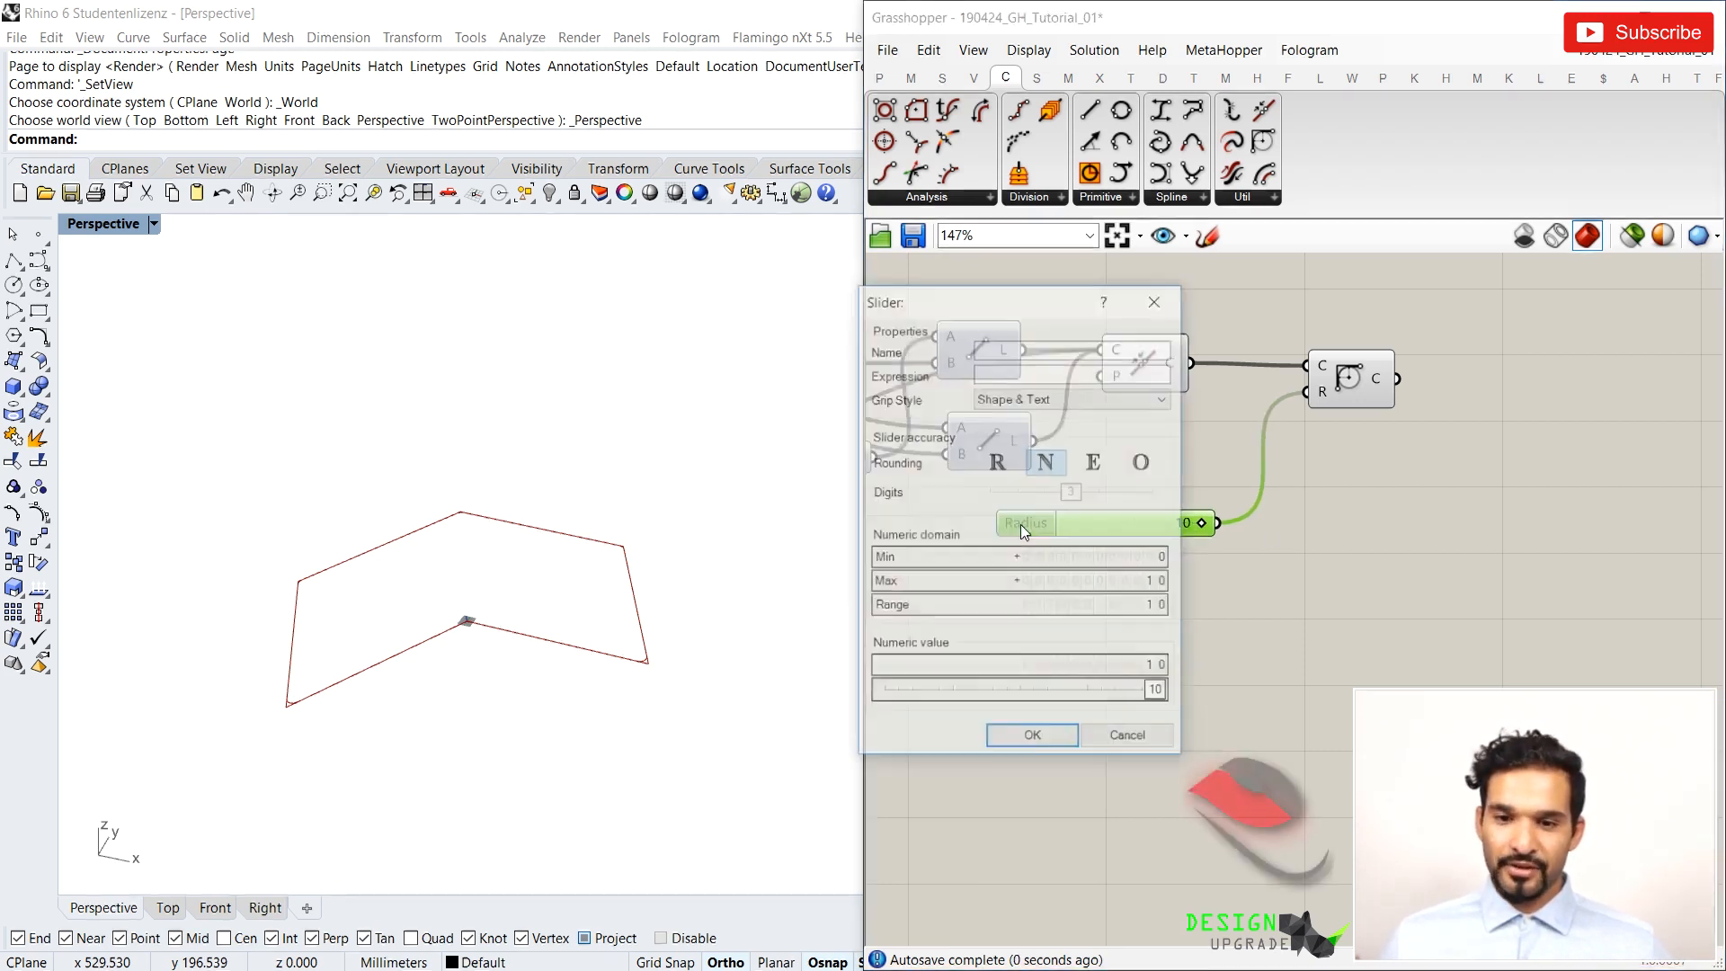
pyautogui.moveTo(1153, 588); pyautogui.dragTo(1151, 534)
pyautogui.moveTo(1165, 622); pyautogui.dragTo(1083, 566)
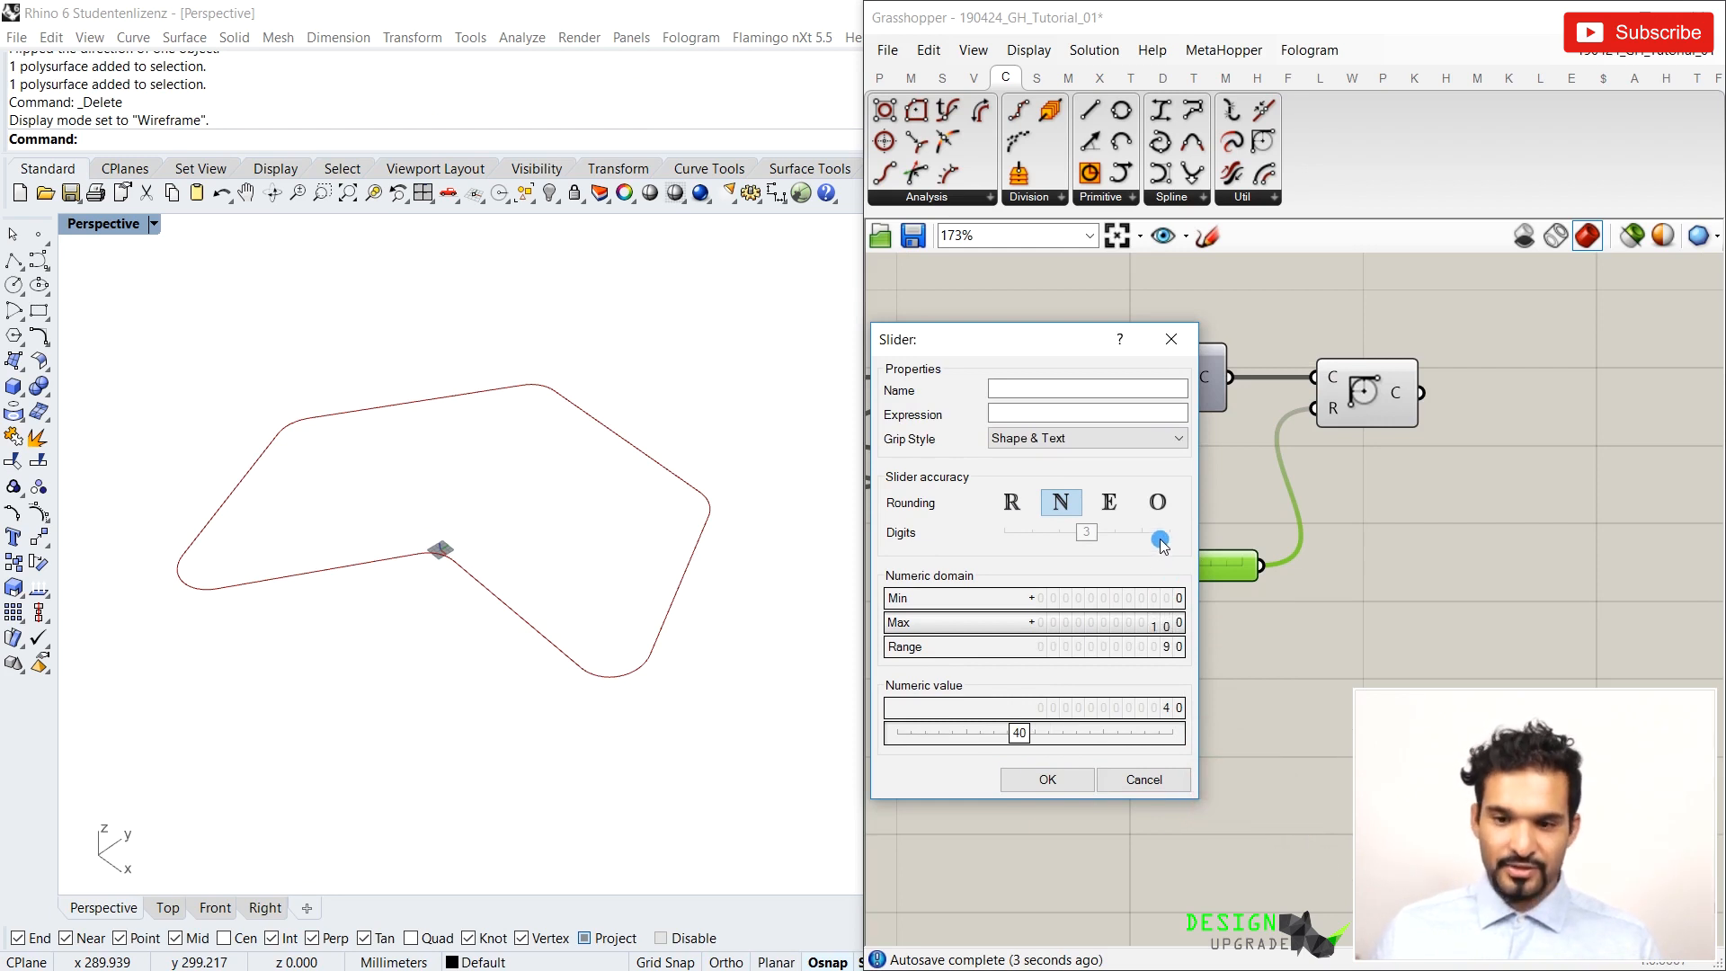
pyautogui.click(1020, 779)
pyautogui.doubleClick(1160, 565)
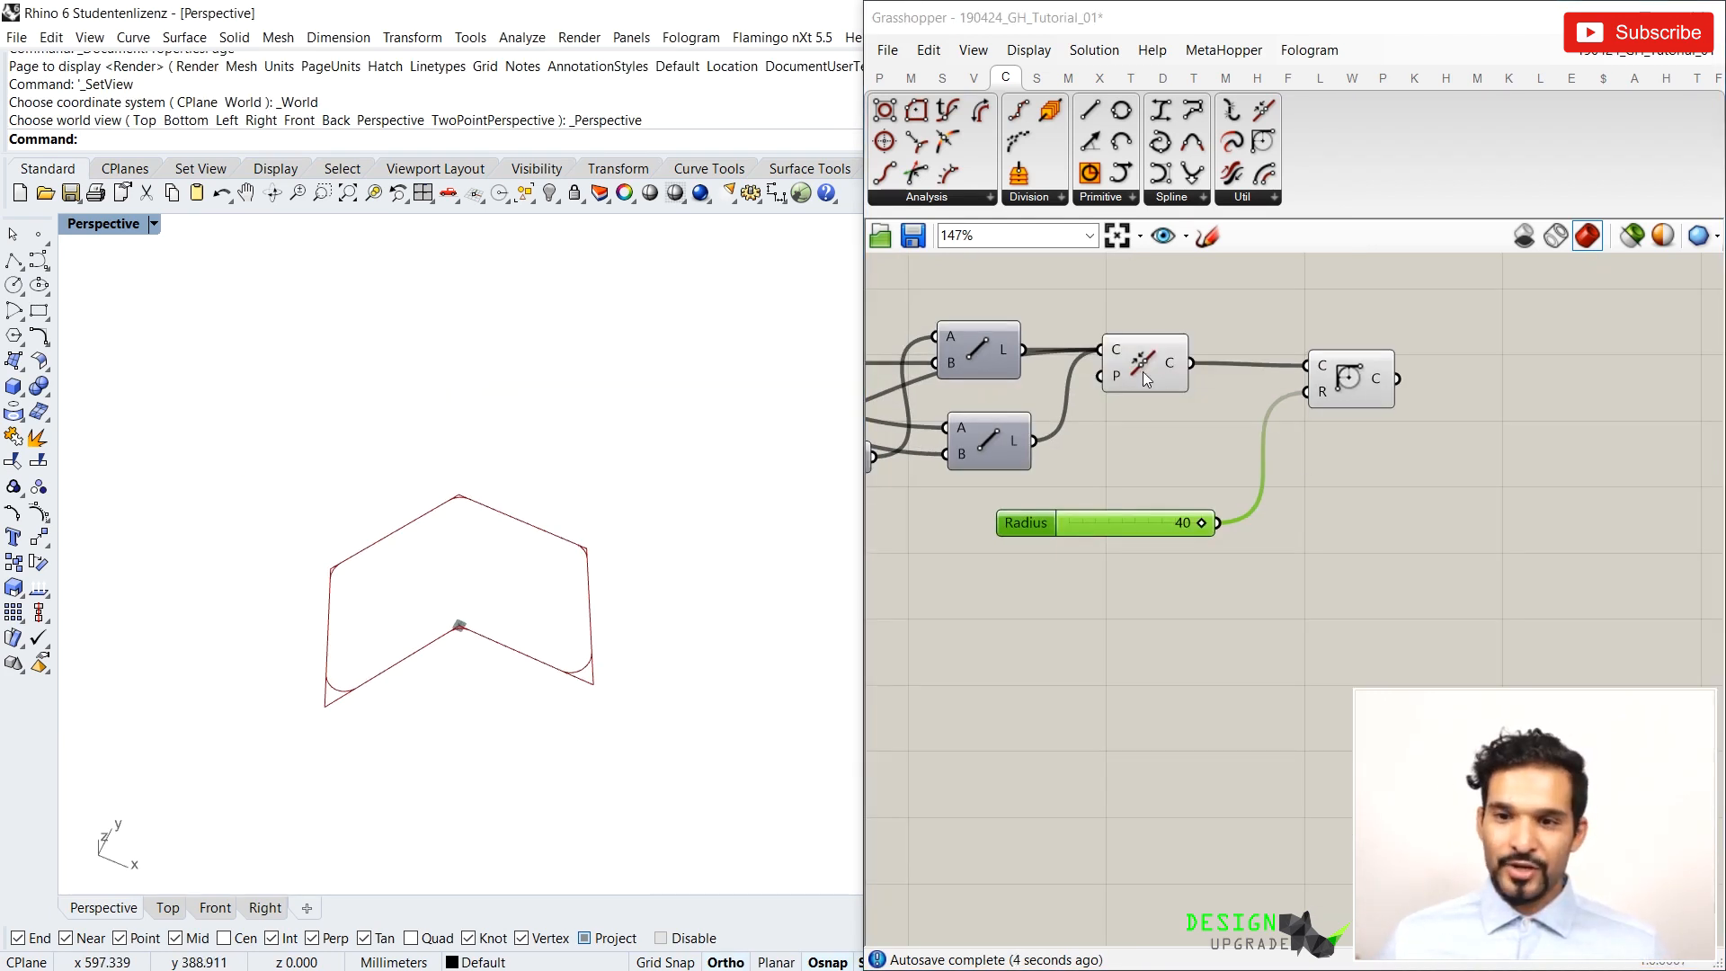
pyautogui.click(1142, 371)
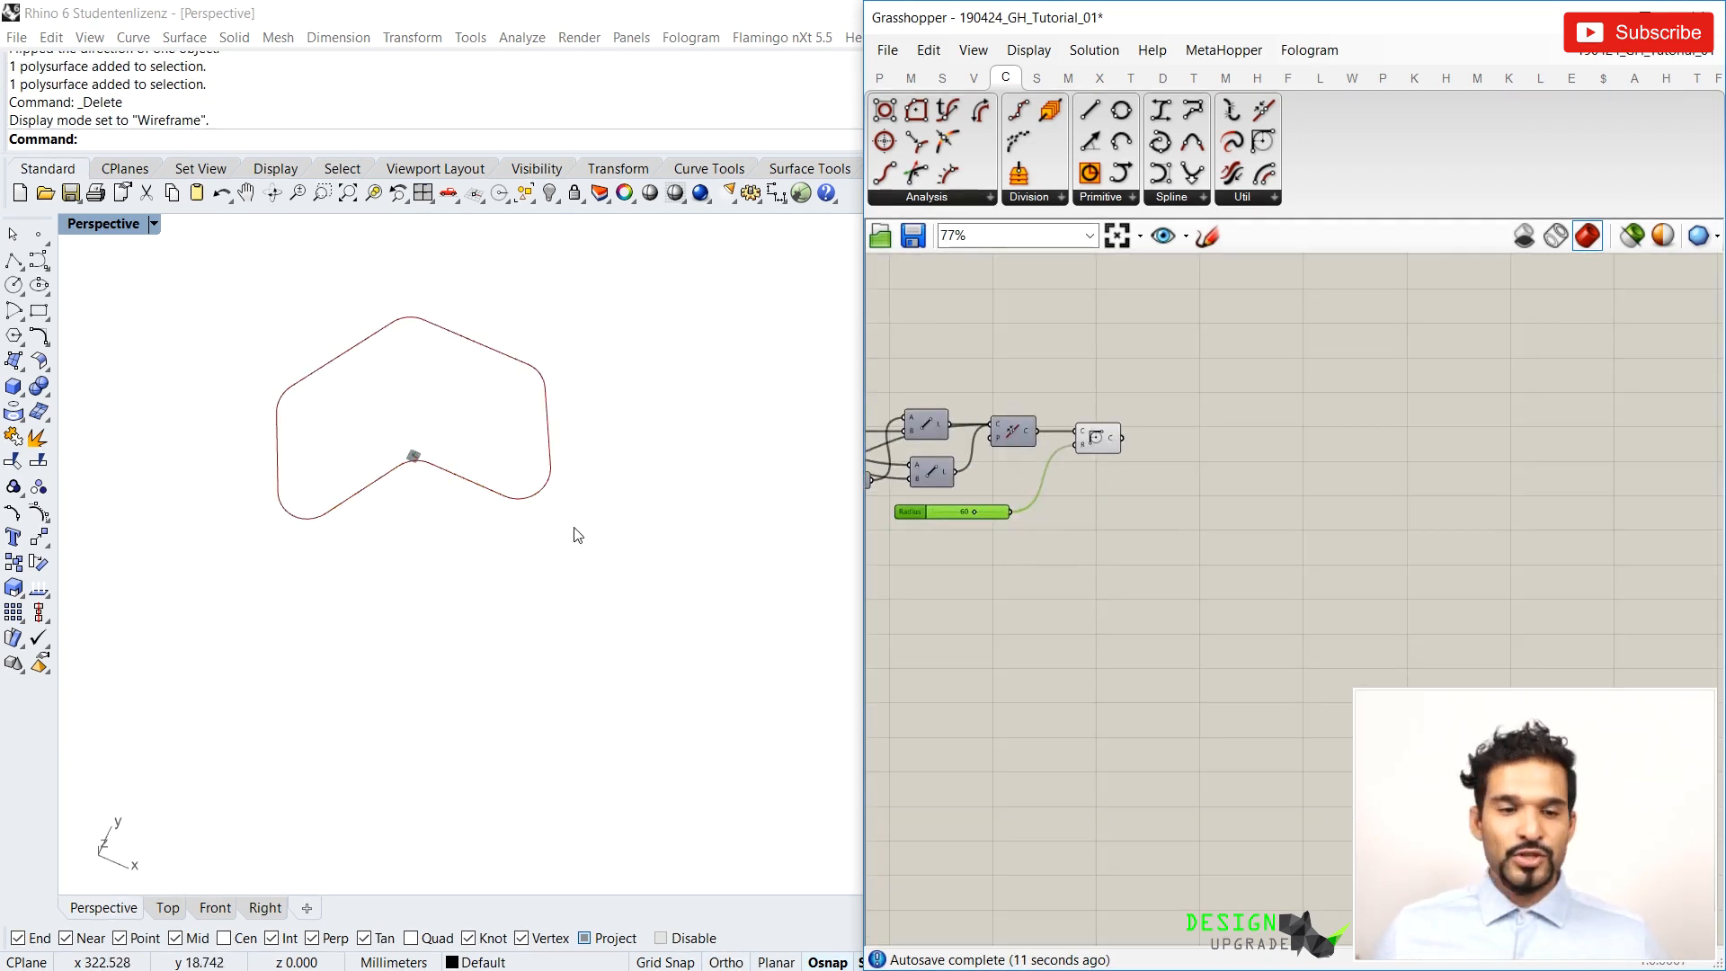
# Preview the section curves of the finished definition's Merge component, examine how they are stacked vertically, and turn the preview off again
pyautogui.scroll(-3, 584, 700)
pyautogui.moveTo(584, 699); pyautogui.dragTo(570, 597, button='right')
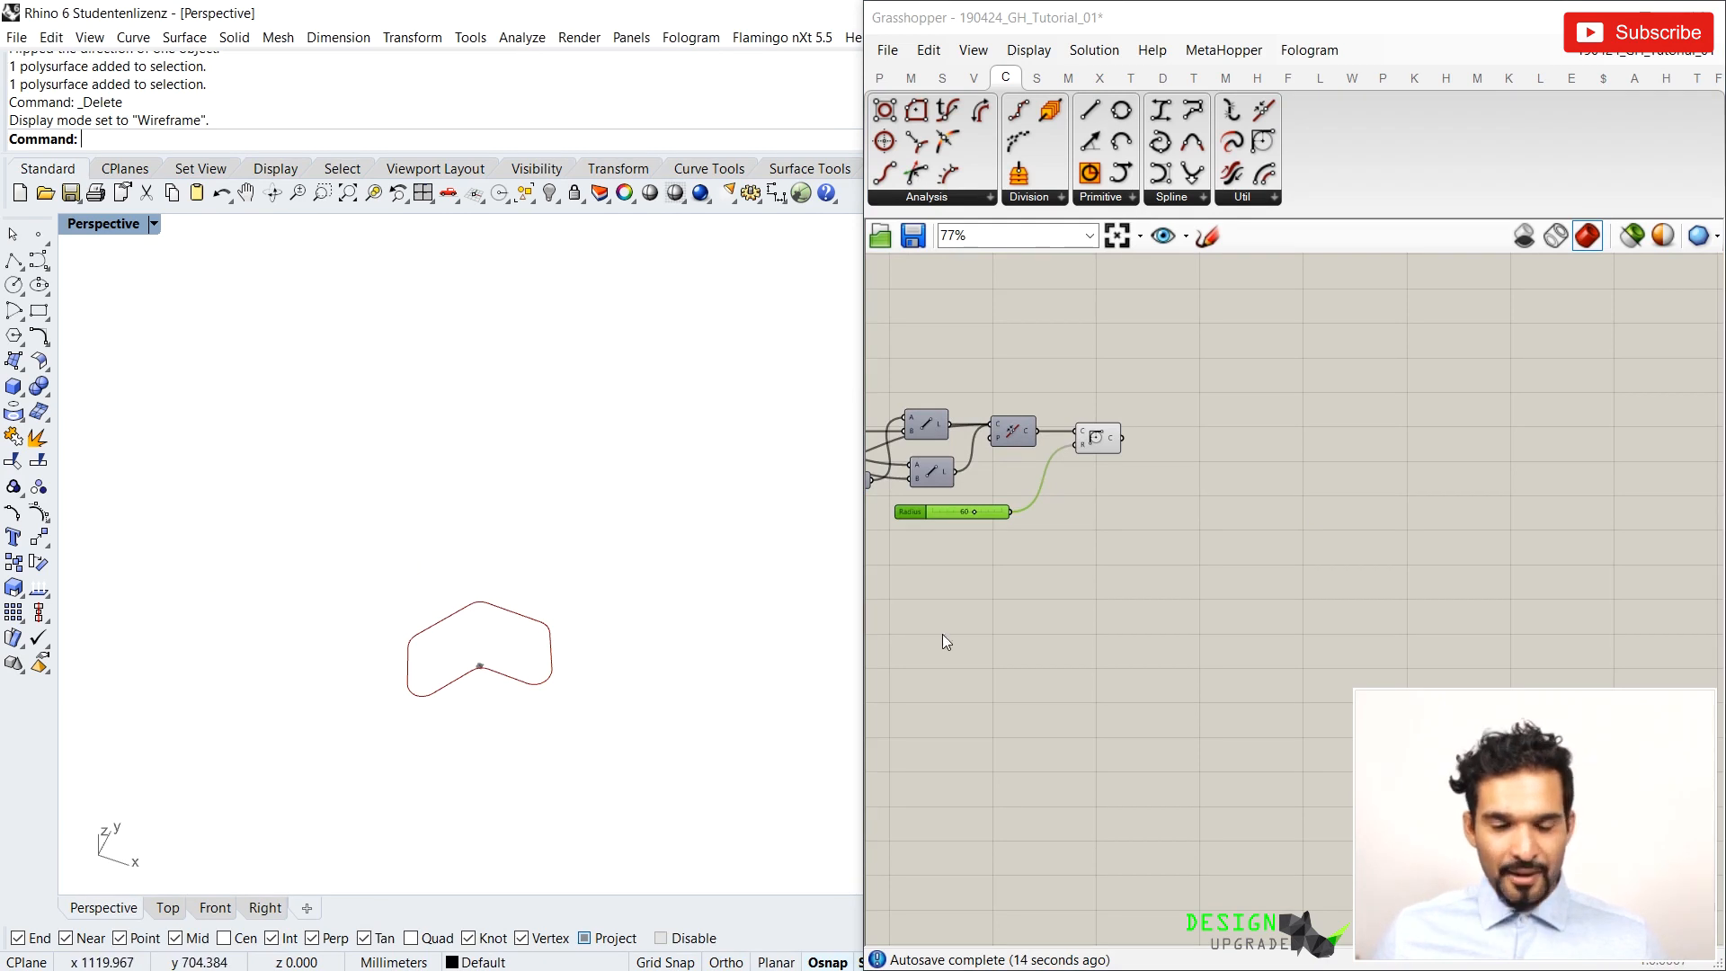
pyautogui.scroll(-4, 1025, 654)
pyautogui.scroll(6, 1216, 366)
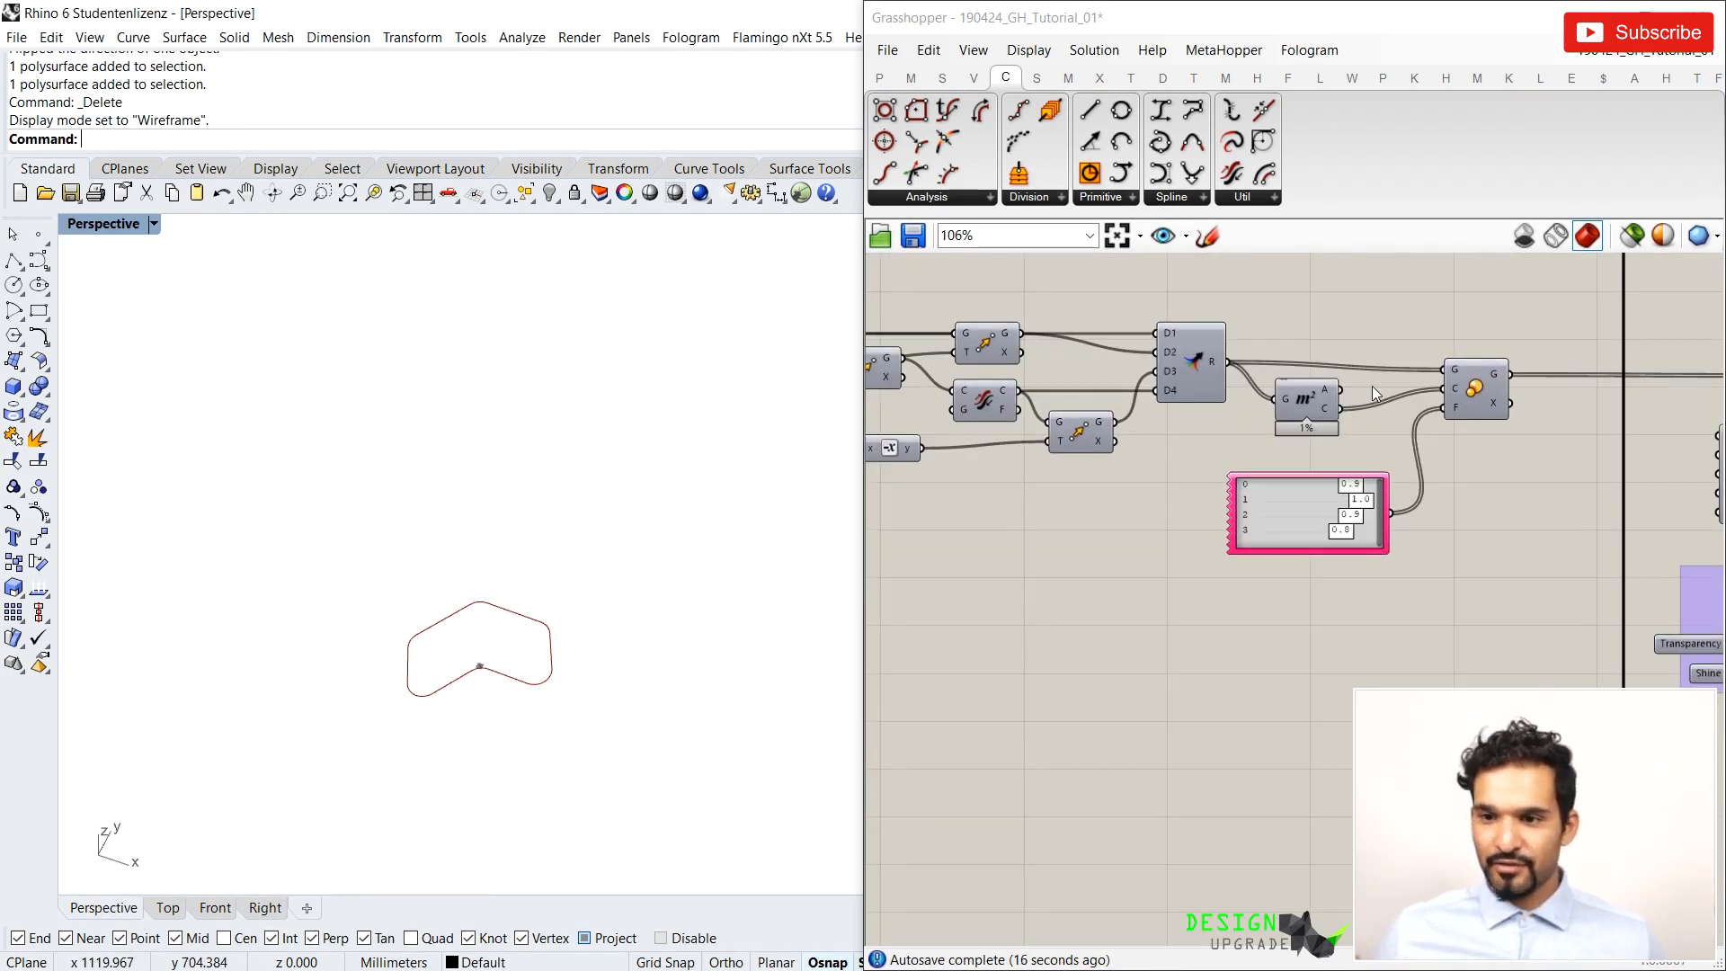
pyautogui.click(1210, 363)
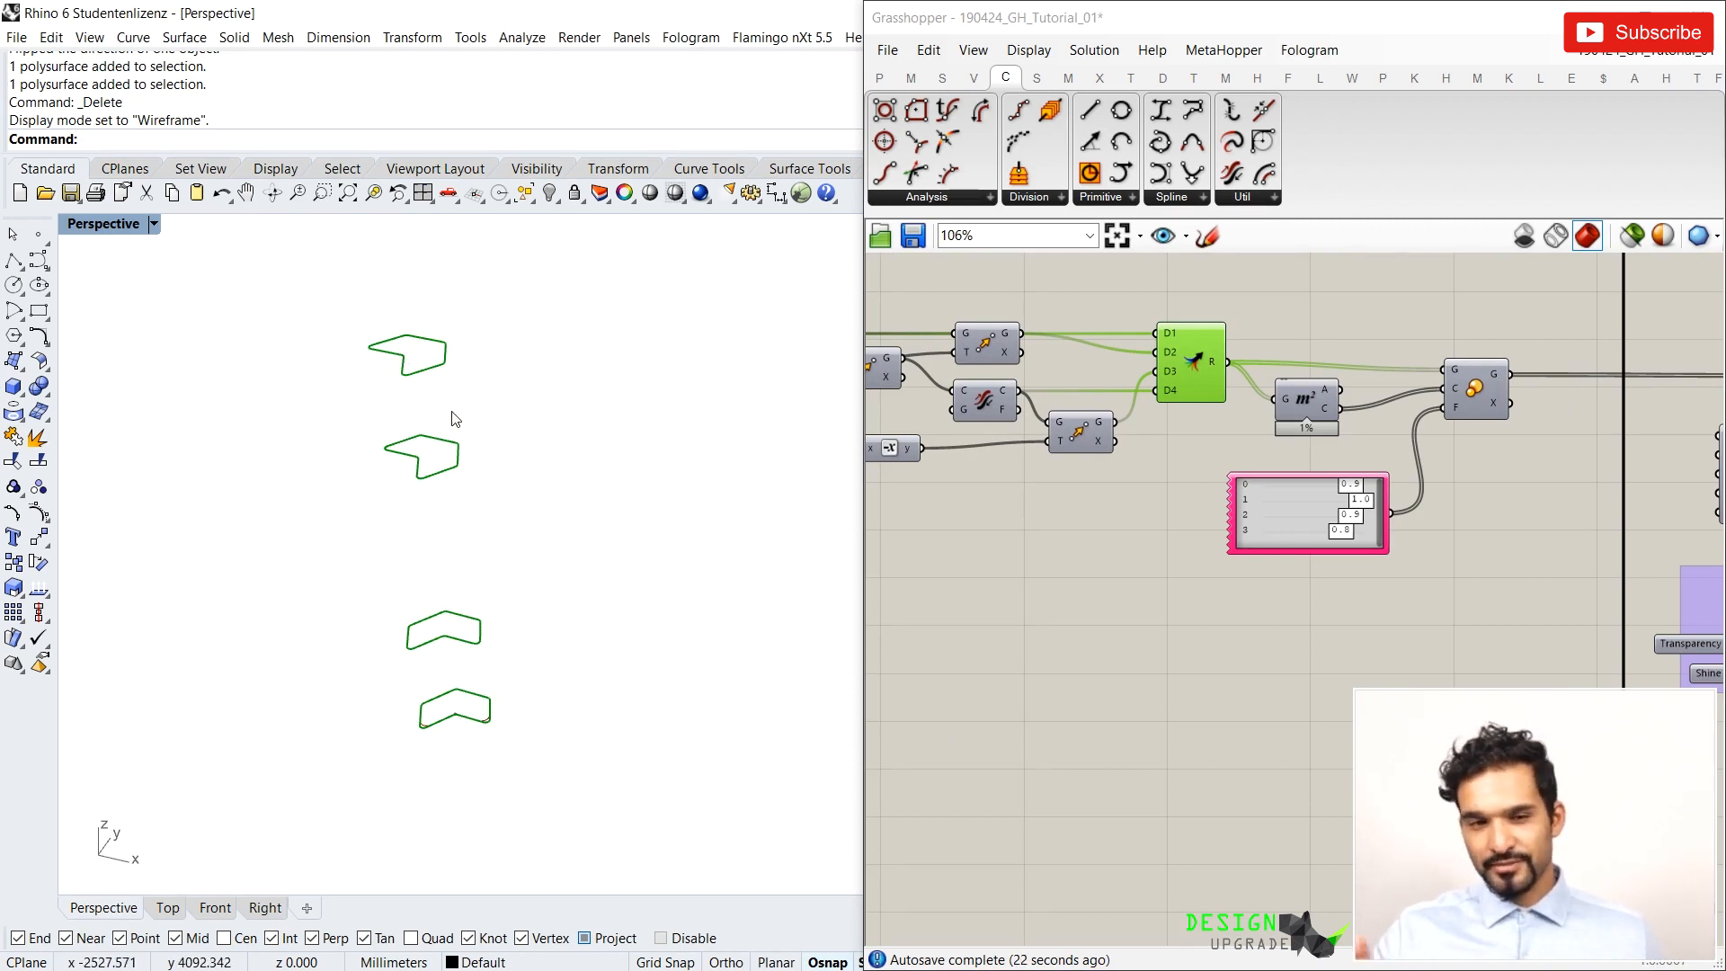
pyautogui.scroll(-3, 1142, 426)
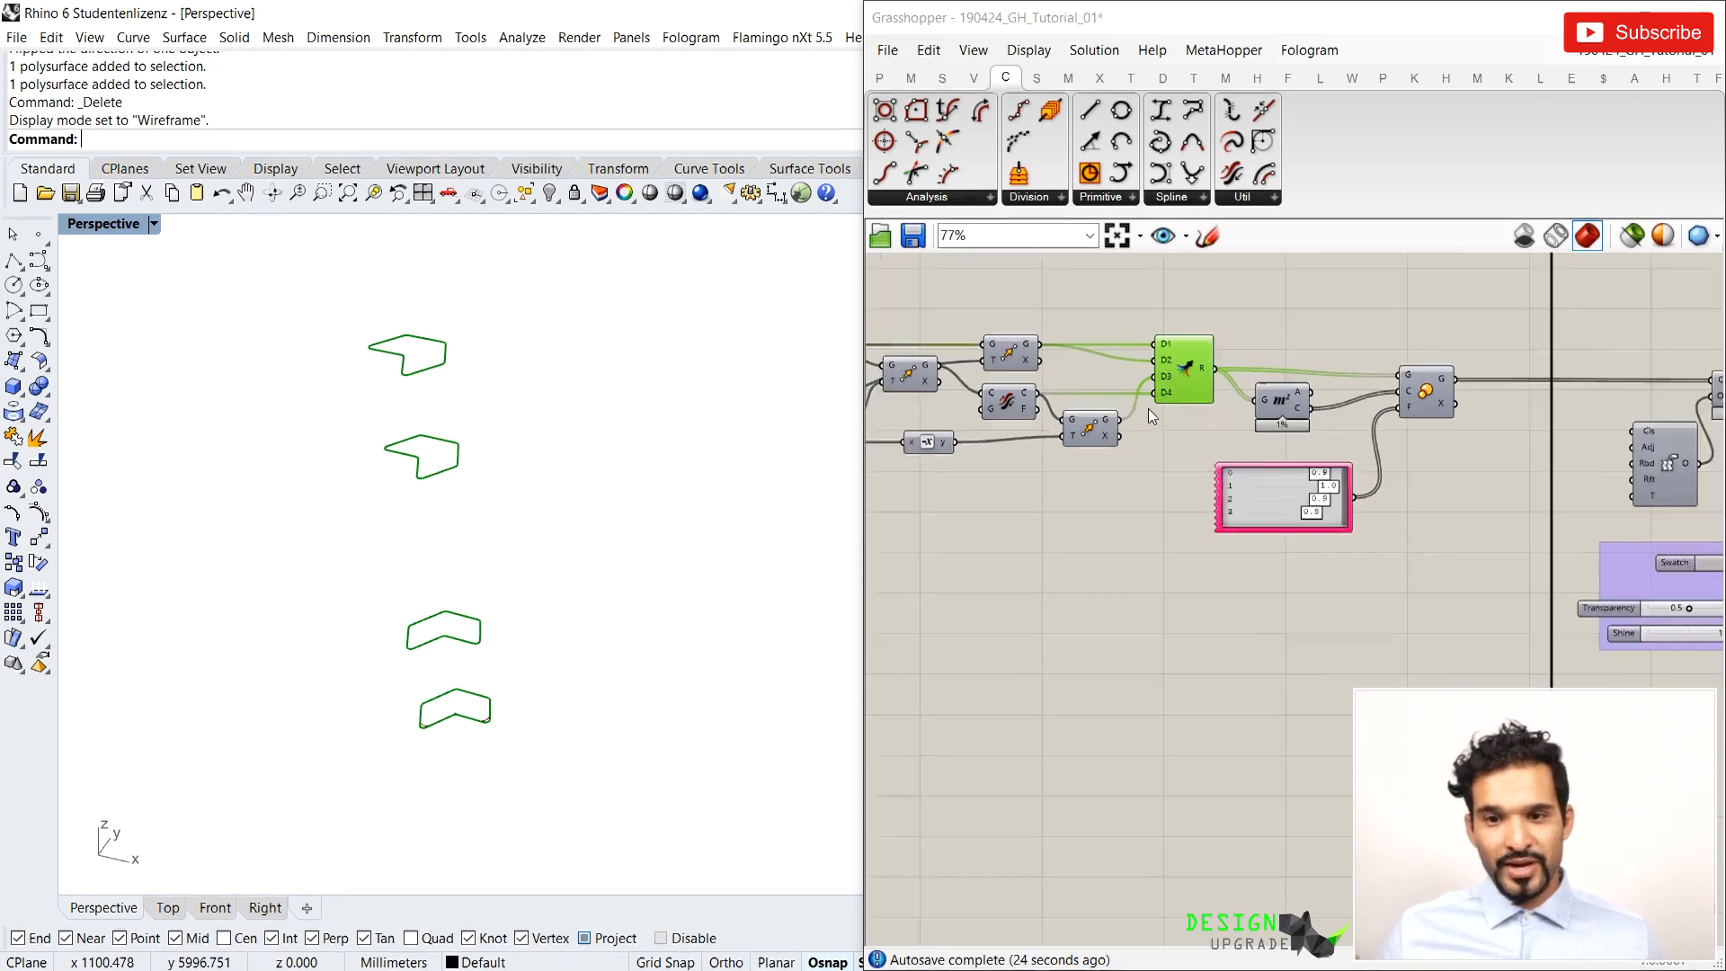
pyautogui.scroll(4, 1071, 385)
pyautogui.scroll(-2, 1104, 381)
pyautogui.moveTo(1489, 365); pyautogui.dragTo(1374, 363, button='right')
pyautogui.click(1380, 343)
pyautogui.click(1296, 385)
pyautogui.hotkey('ctrl', 'q')
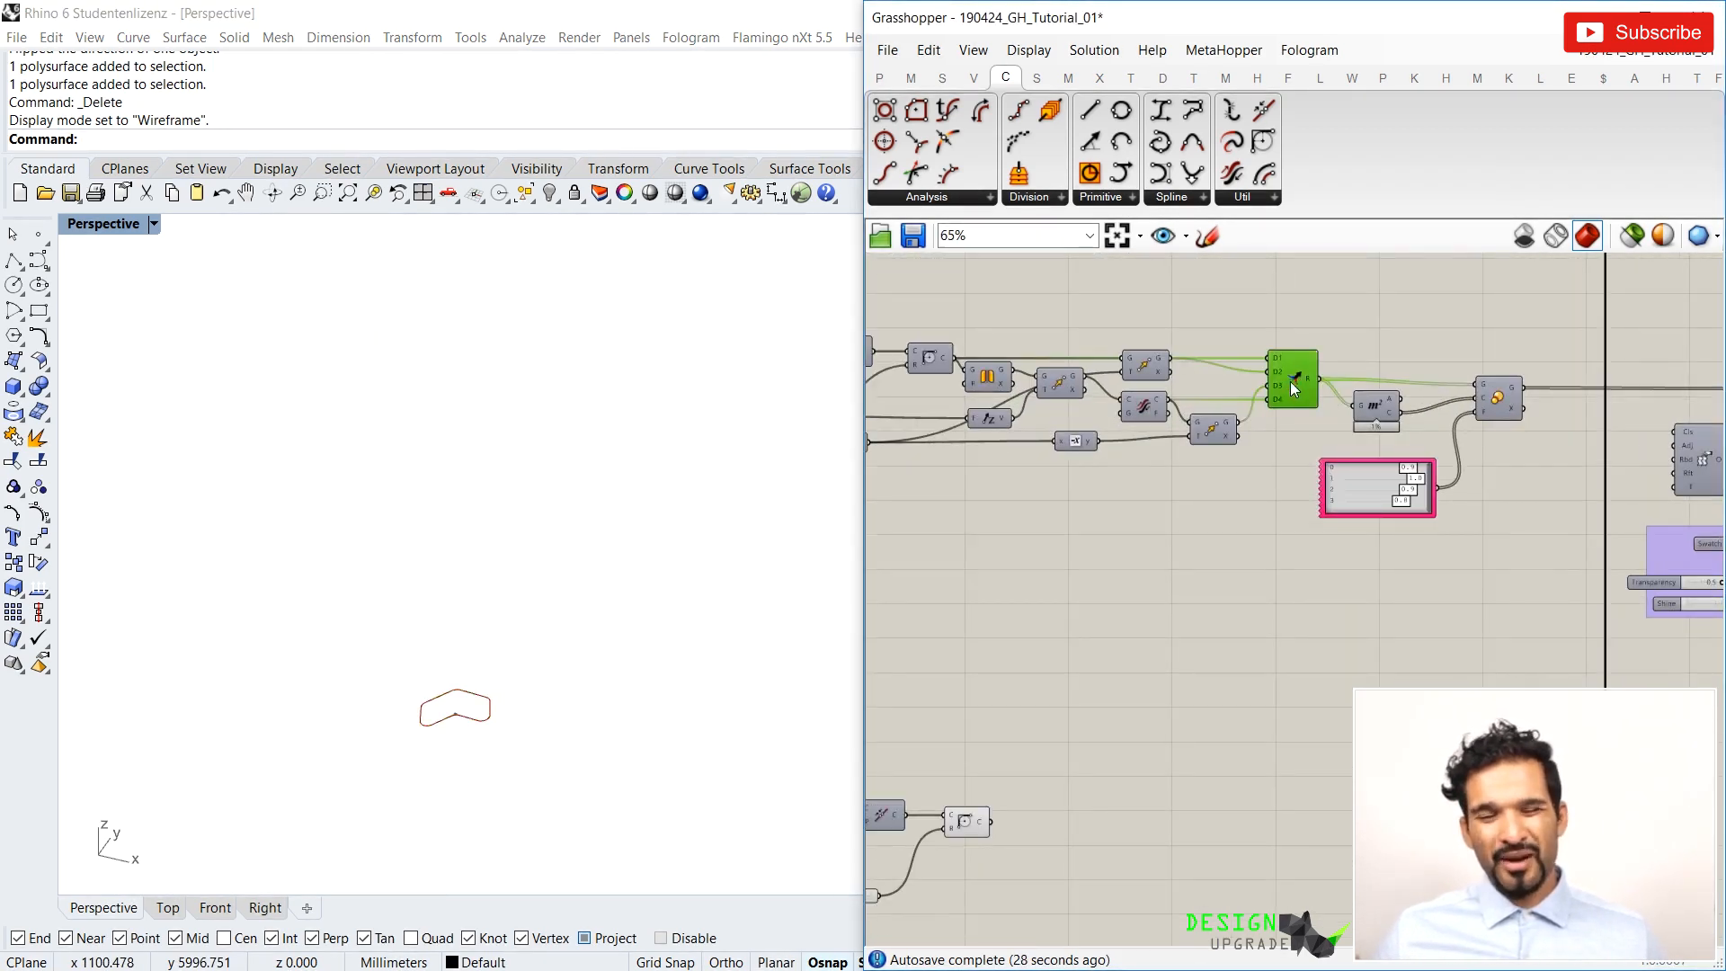
# Add a Move component beside the Fillet and connect the filleted curve to its geometry input
pyautogui.scroll(5, 1079, 666)
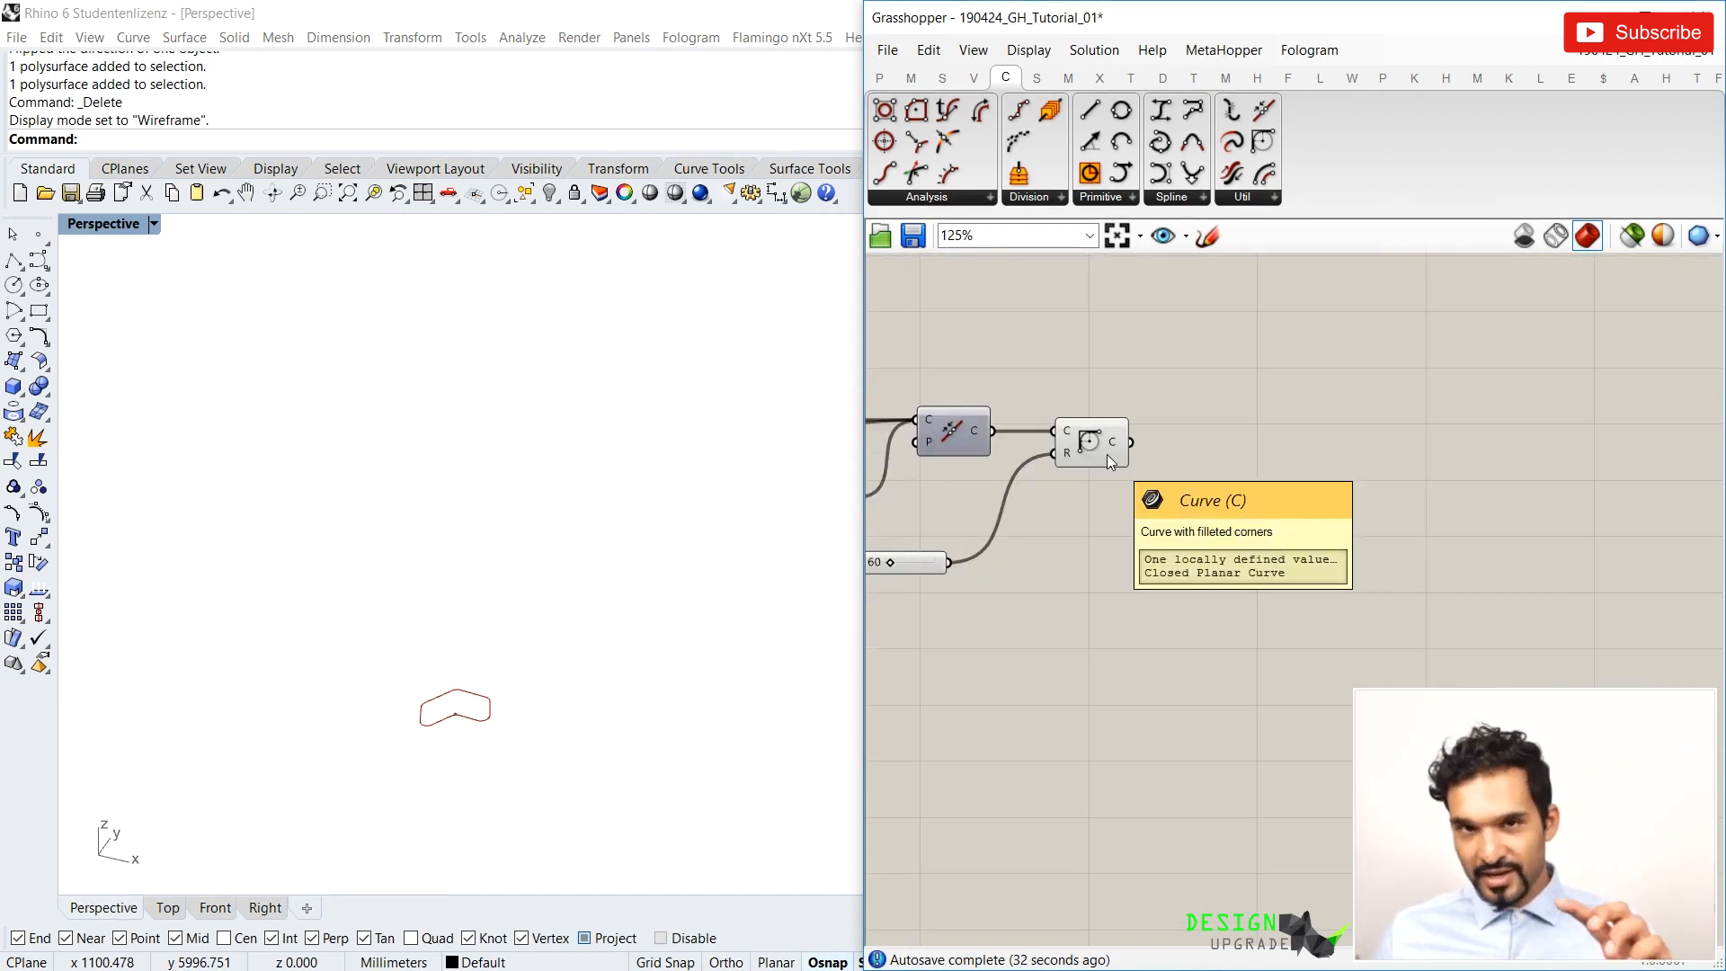
pyautogui.scroll(-2, 1204, 462)
pyautogui.doubleClick(1205, 462)
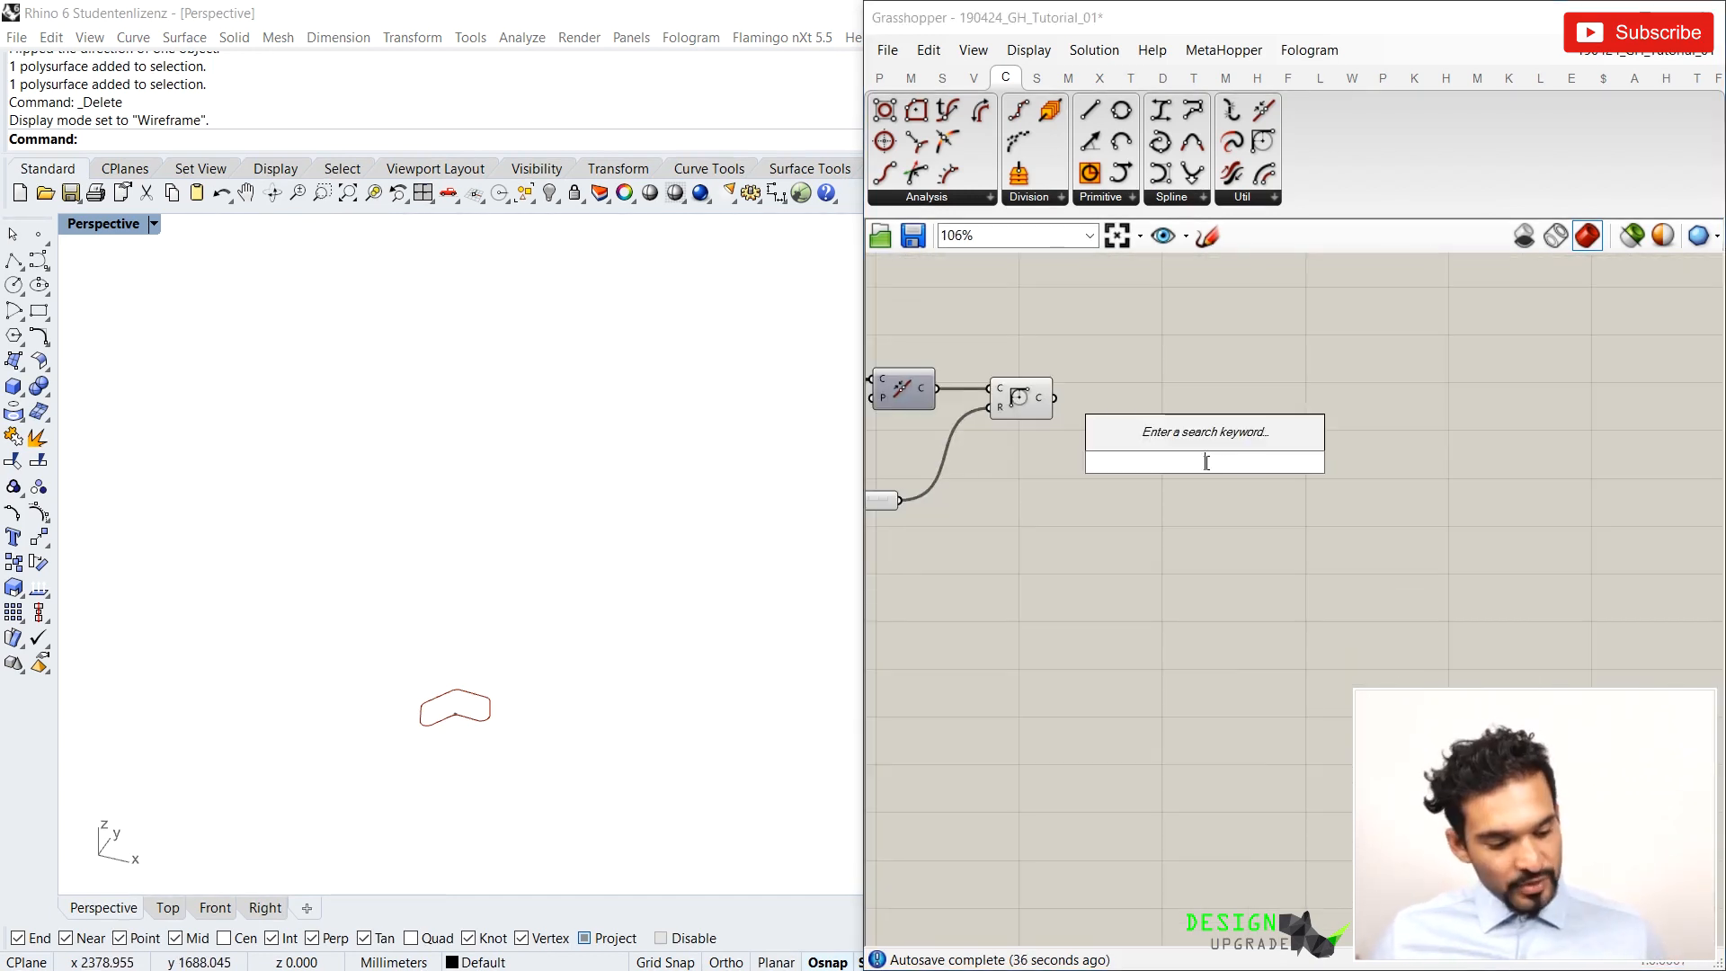
pyautogui.write('move')
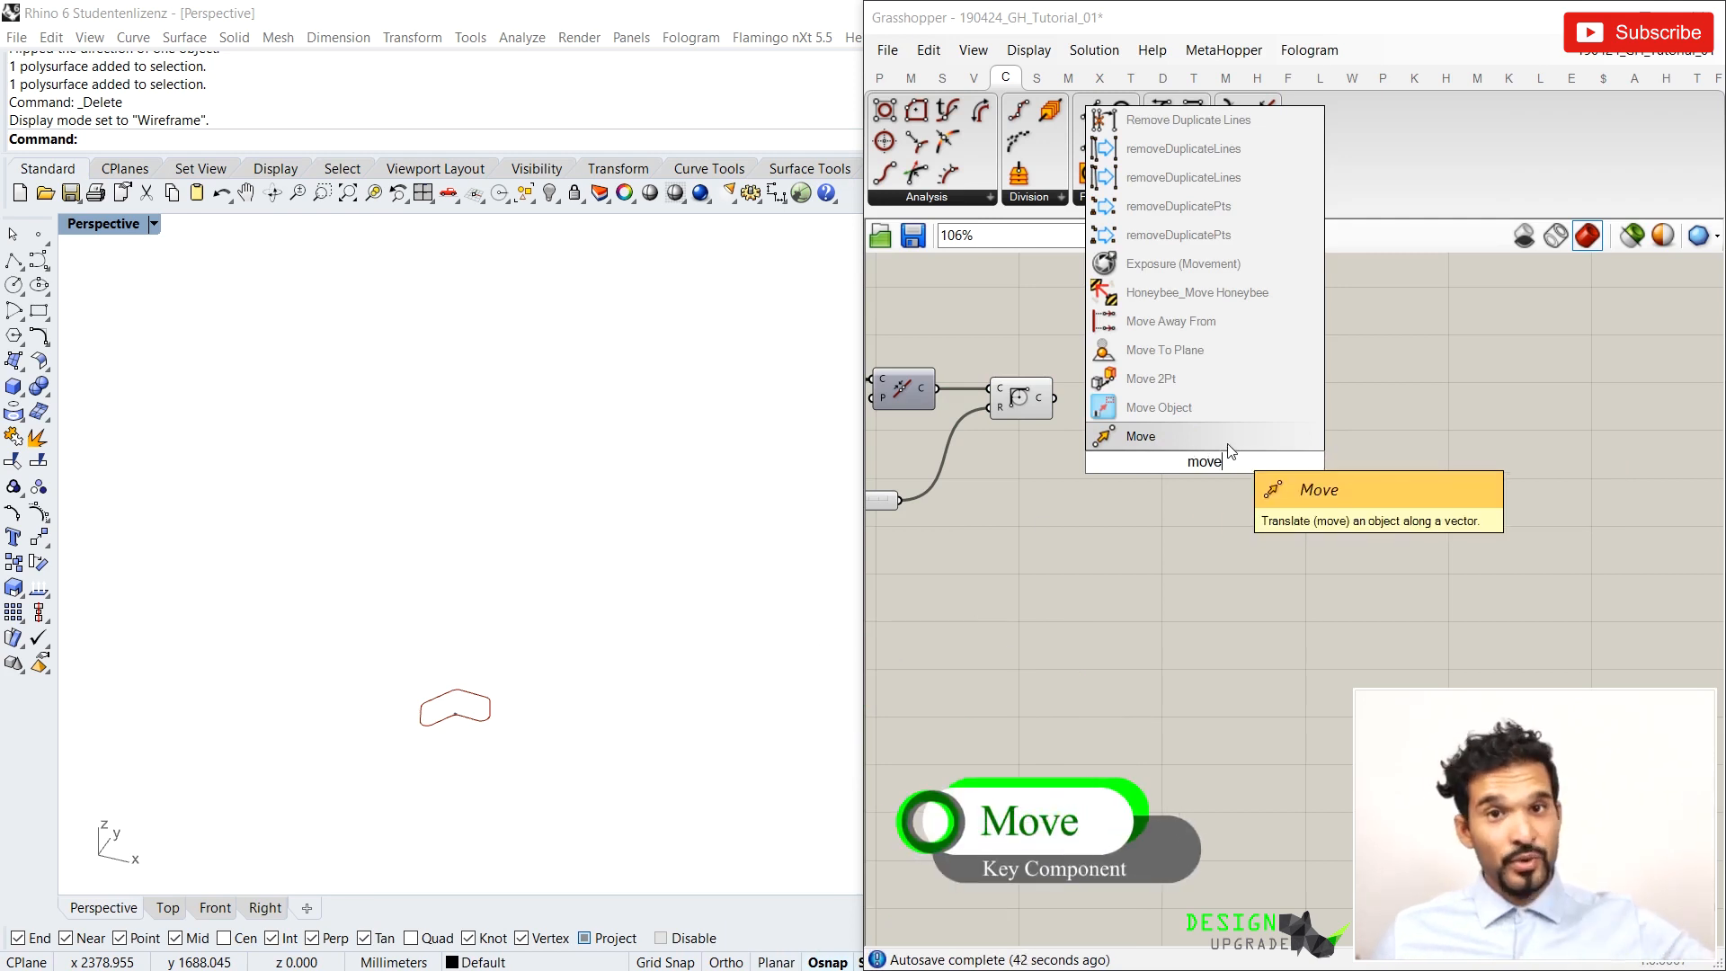
pyautogui.click(1229, 440)
pyautogui.moveTo(1203, 469); pyautogui.dragTo(1268, 413)
pyautogui.moveTo(1053, 397); pyautogui.dragTo(1274, 409)
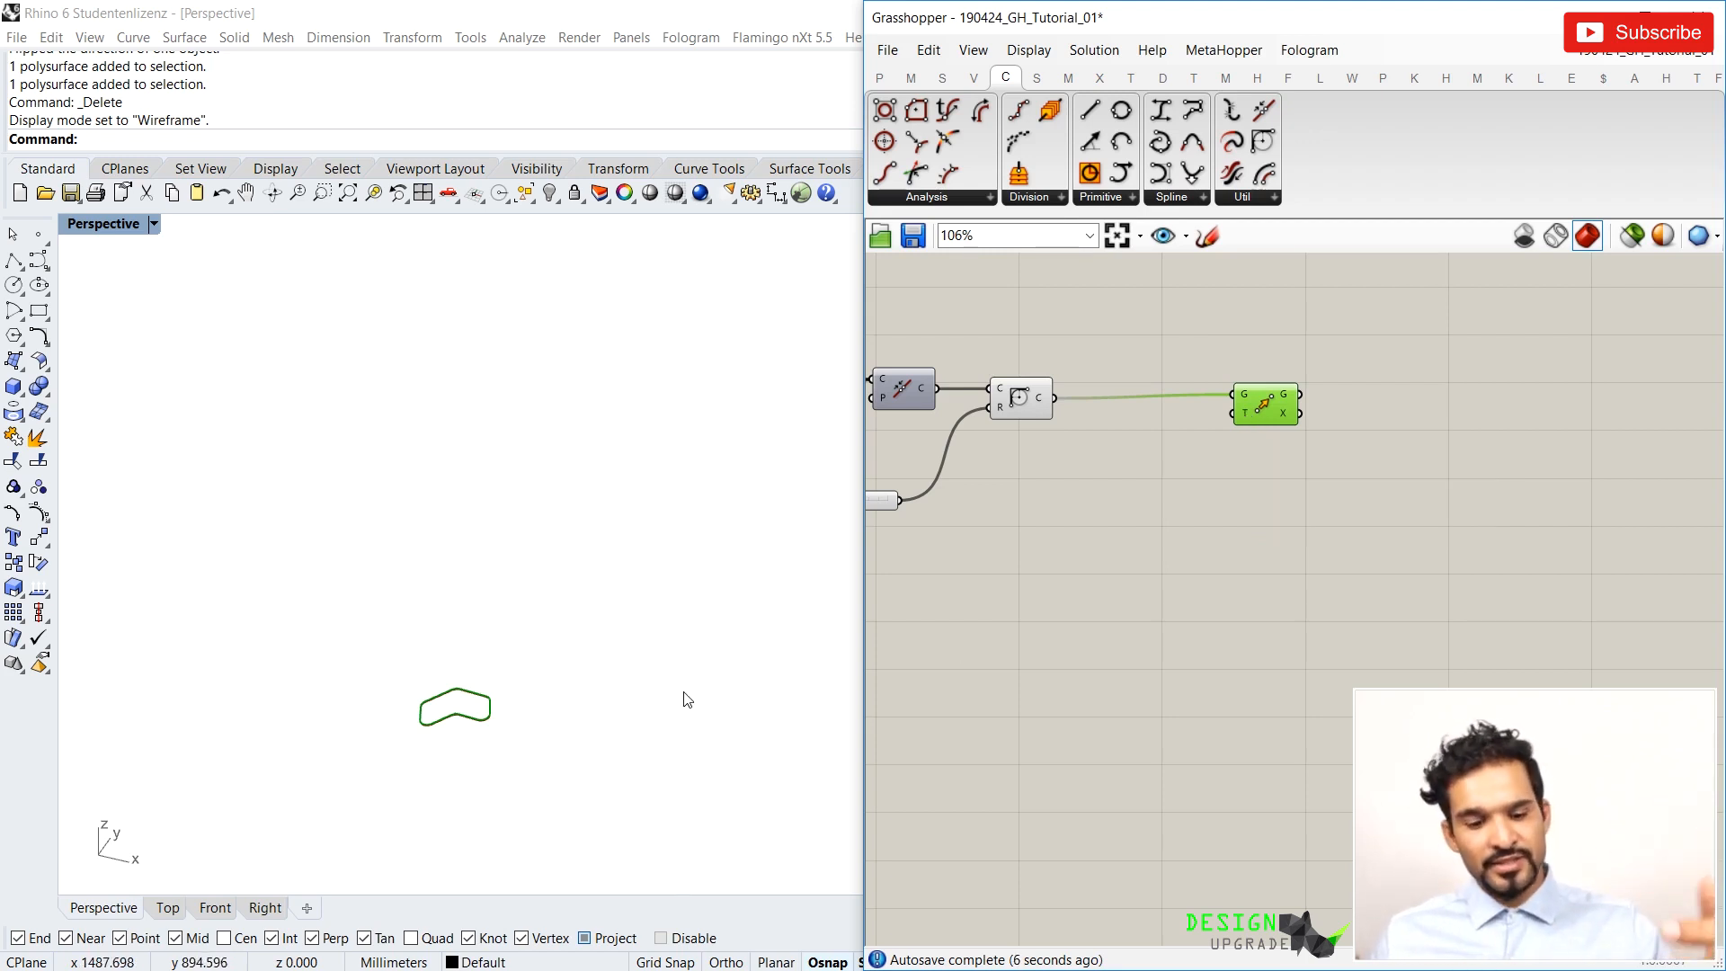
# Compare the moved curve with the original filleted curve close to the origin by highlighting the Move and Fillet outputs
pyautogui.scroll(5, 459, 730)
pyautogui.scroll(8, 459, 730)
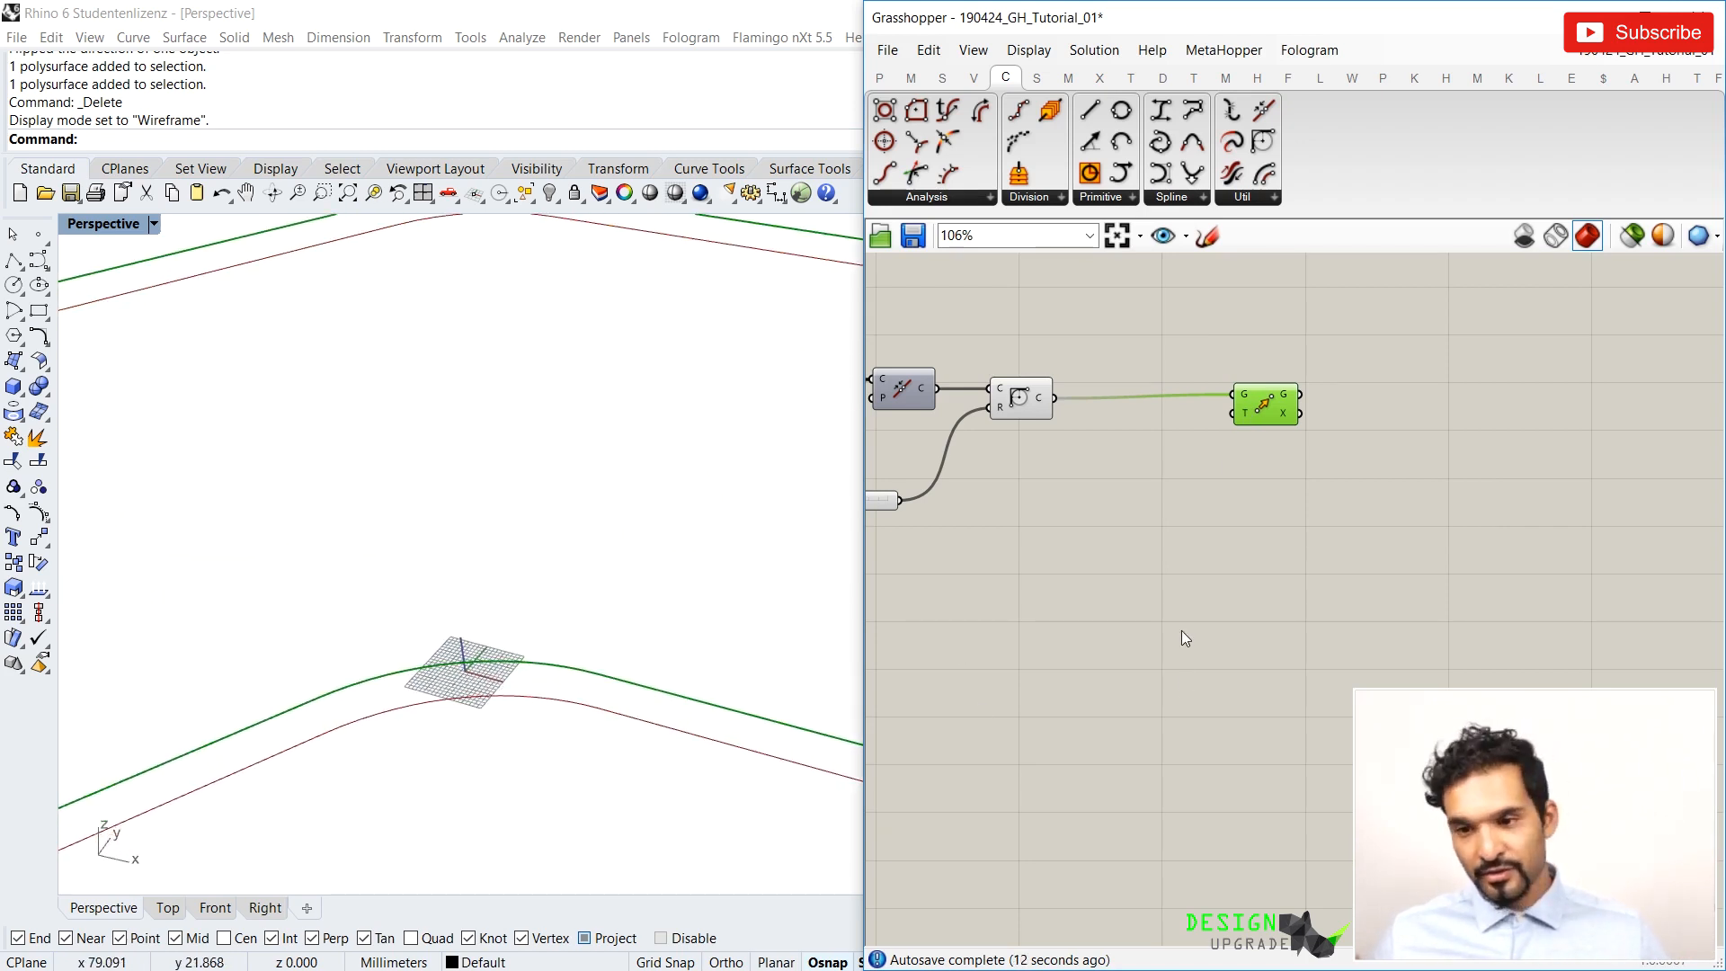
pyautogui.scroll(-2, 1267, 503)
pyautogui.click(1203, 514)
pyautogui.click(1105, 409)
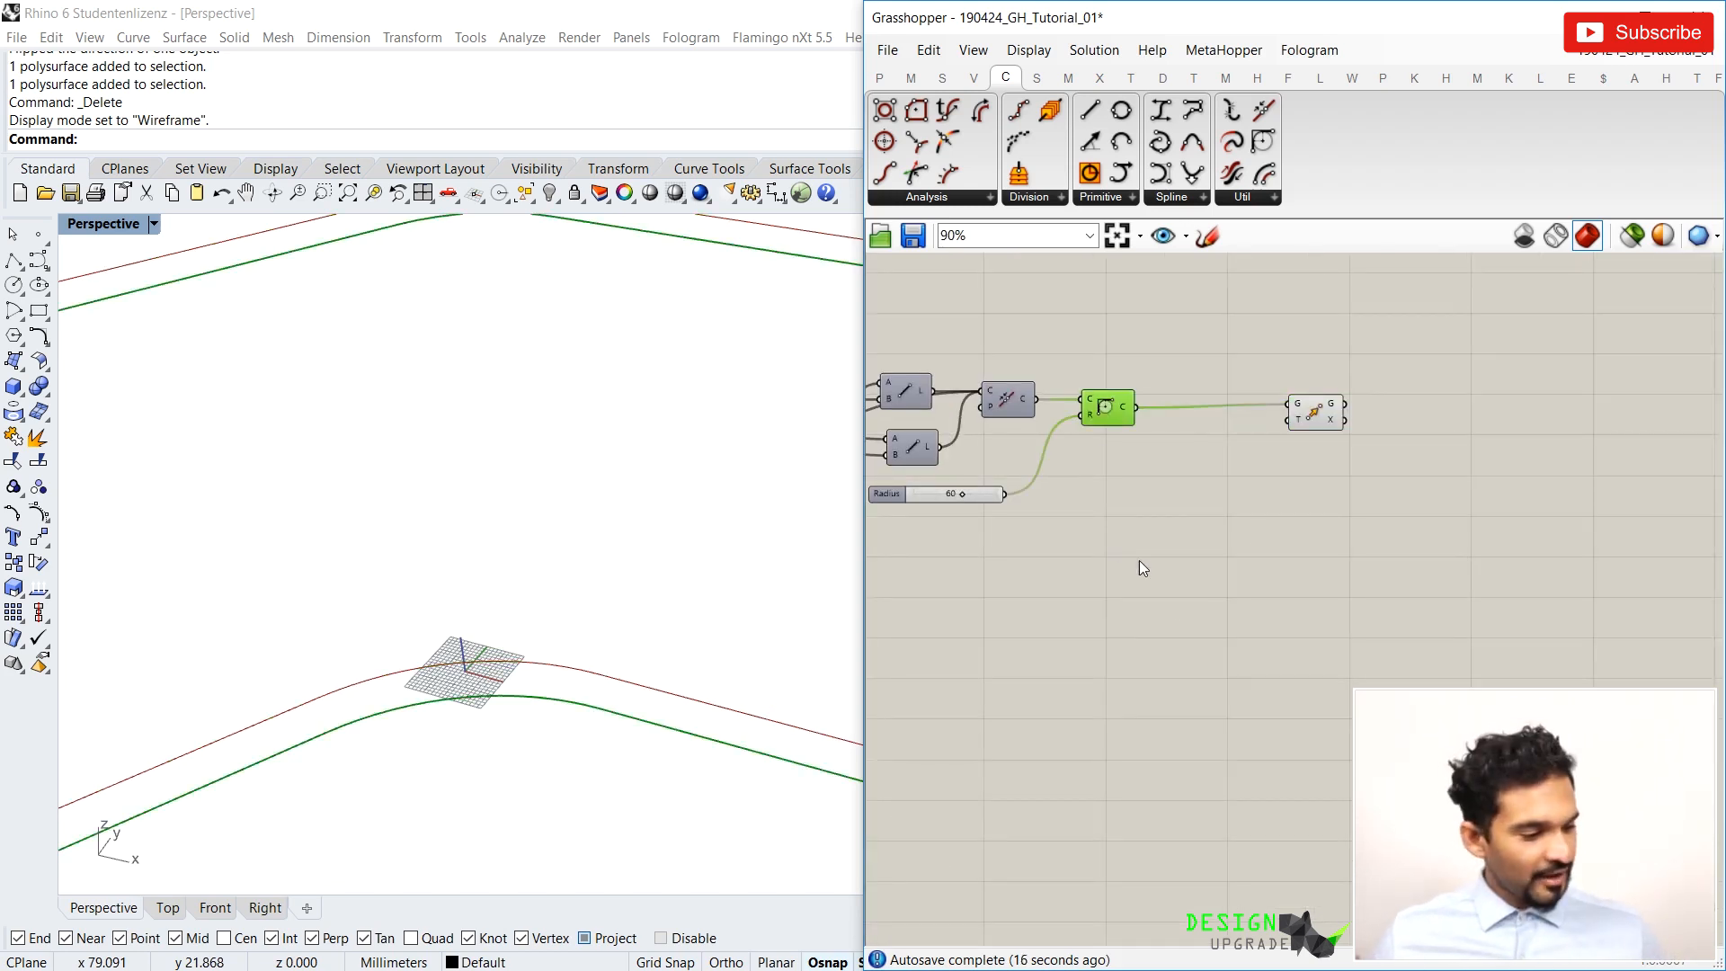
pyautogui.scroll(-3, 1169, 575)
pyautogui.click(1210, 557)
# Add a Unit Z vector component below the wire between Fillet and Move
pyautogui.scroll(4, 1213, 530)
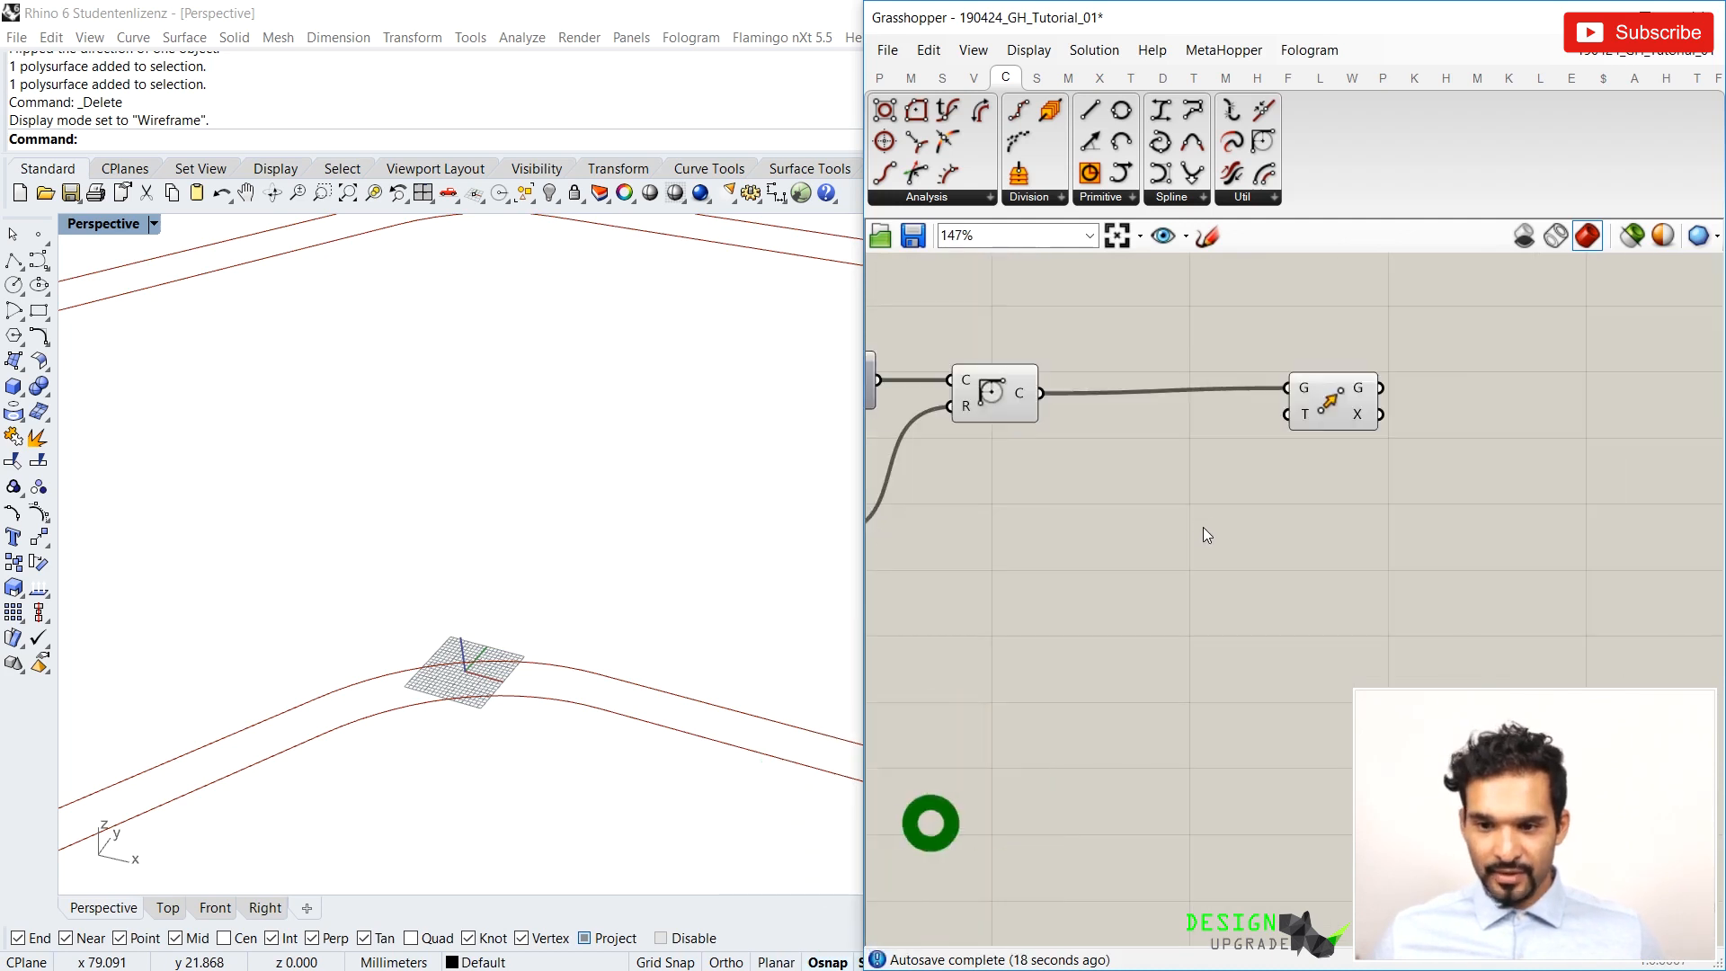
pyautogui.doubleClick(1204, 527)
pyautogui.write('unit z')
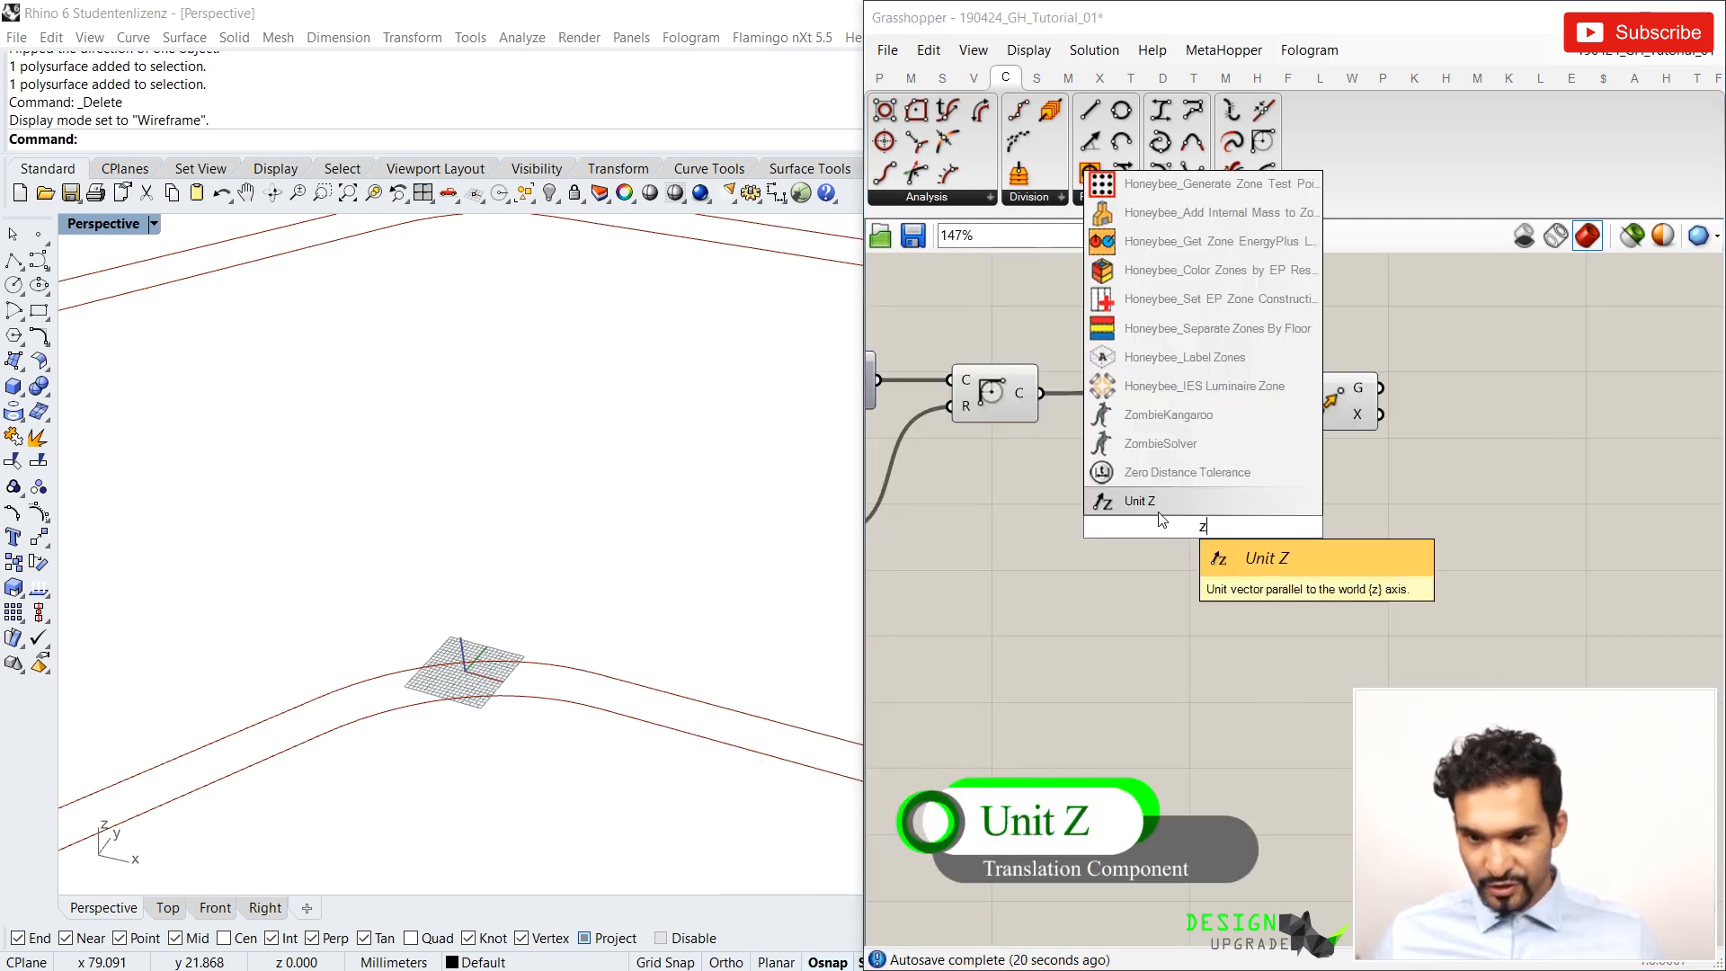
pyautogui.press('Return')
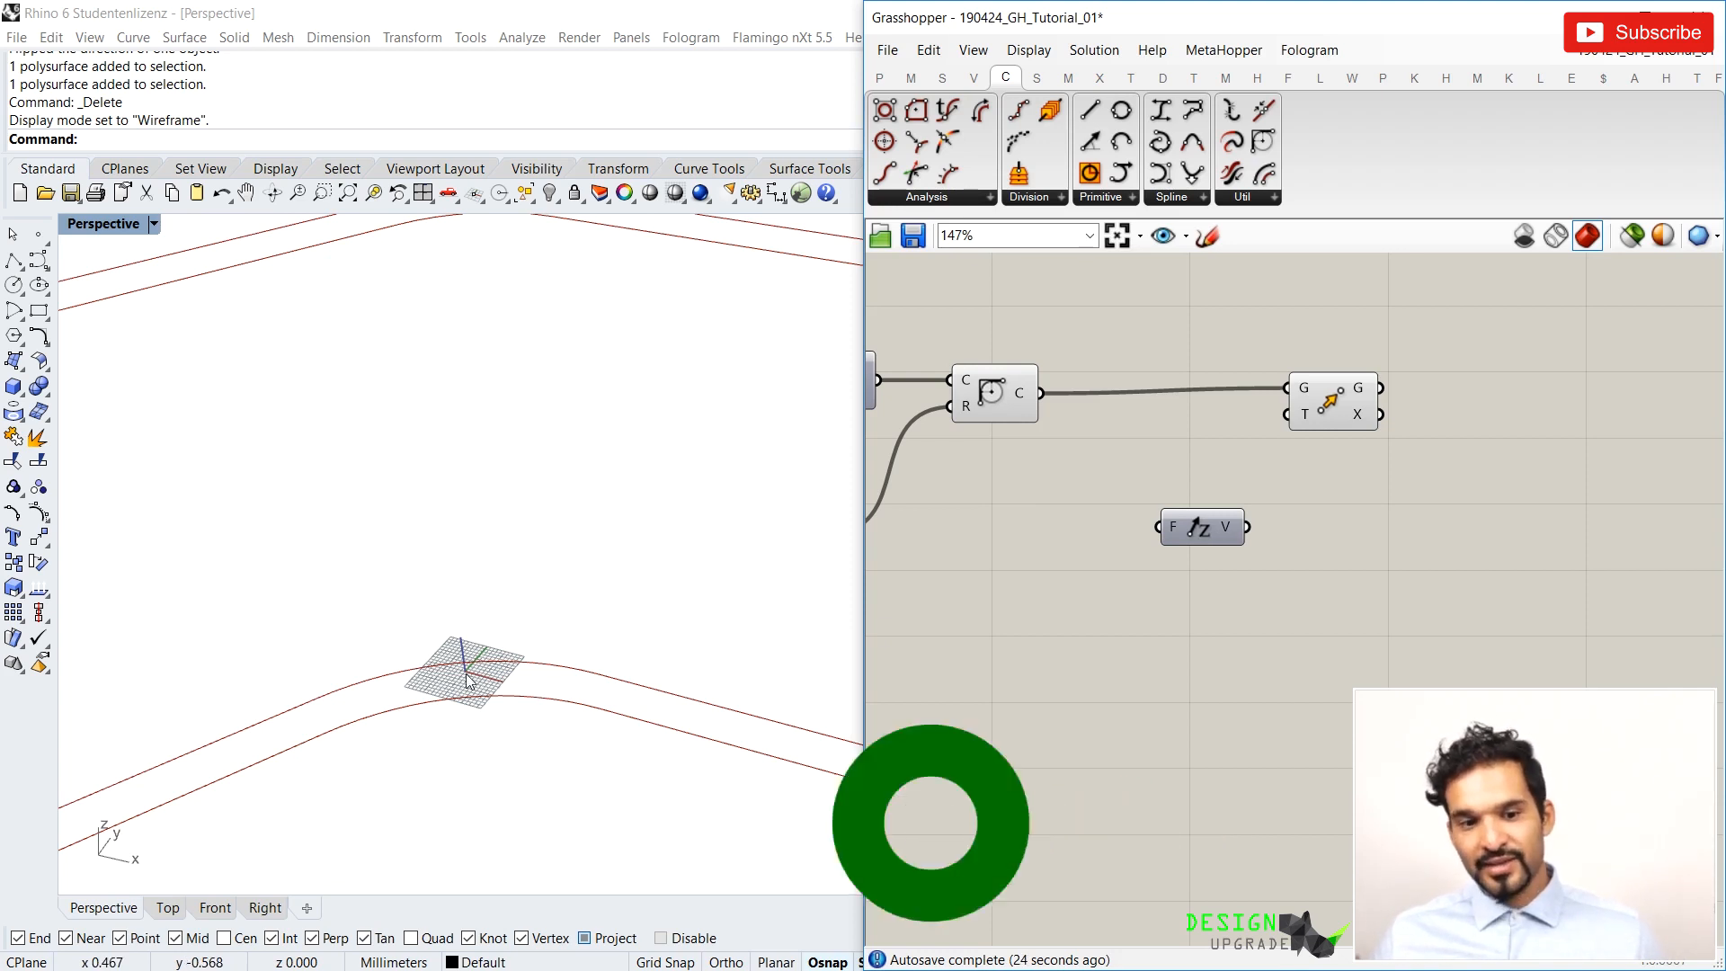
# Try a Unit X component, check its output vector, and delete it
pyautogui.doubleClick(1008, 700)
pyautogui.write('x')
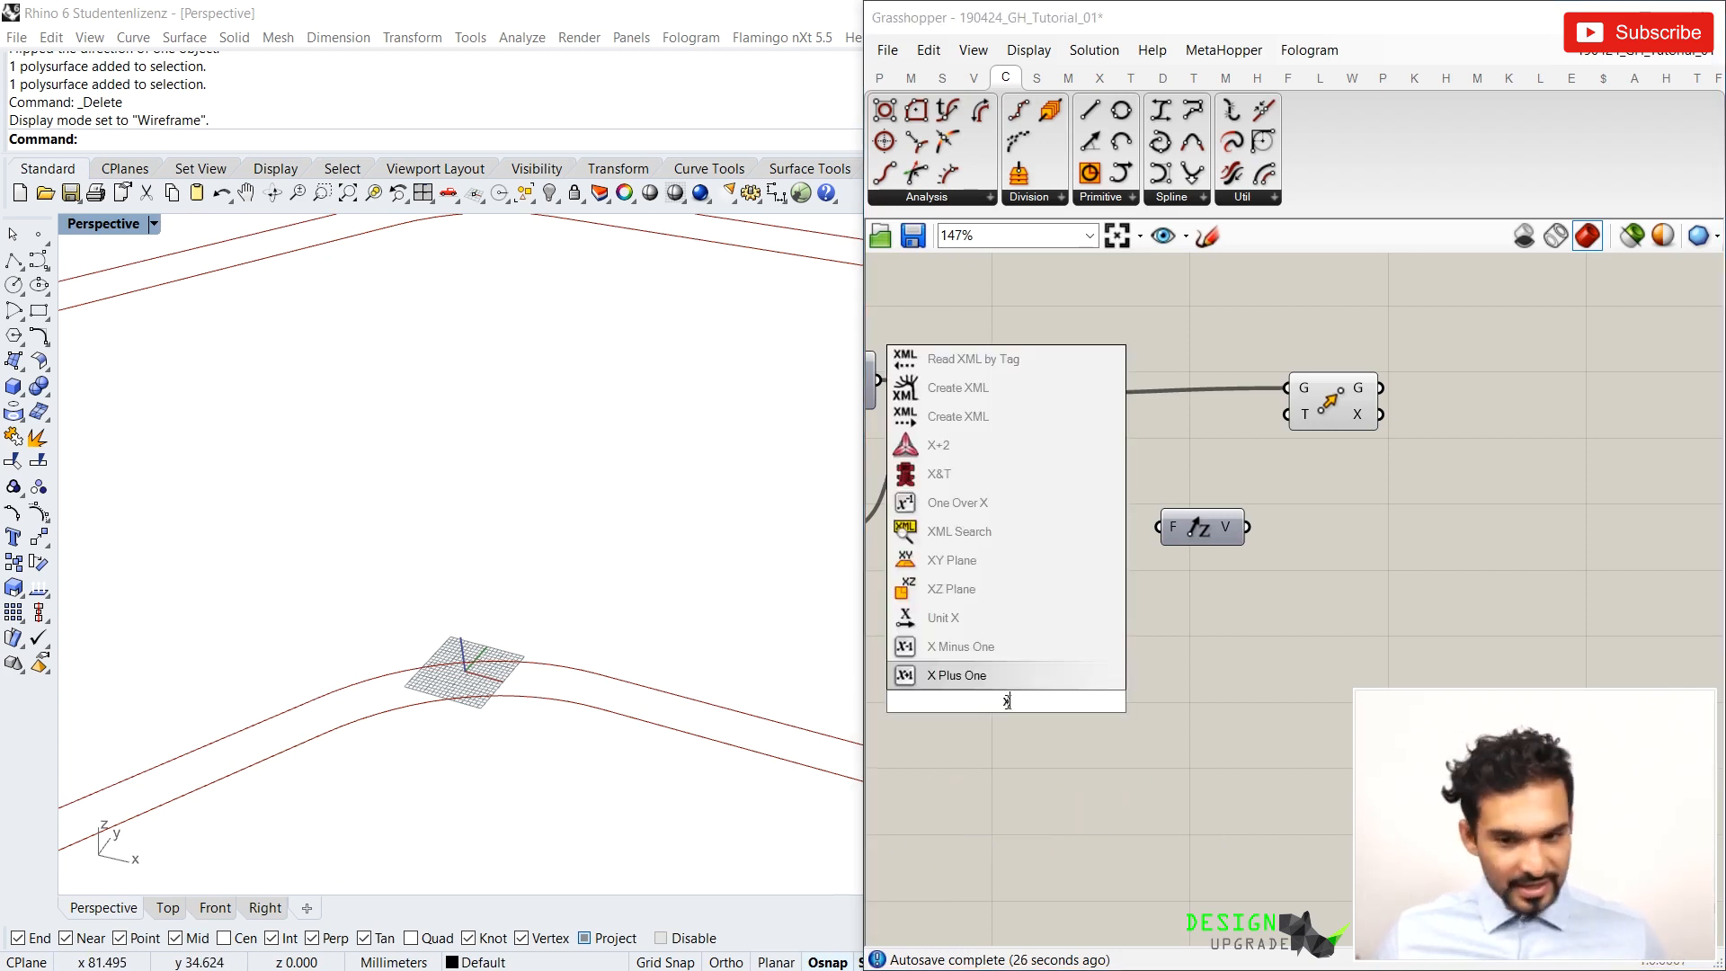
pyautogui.click(960, 618)
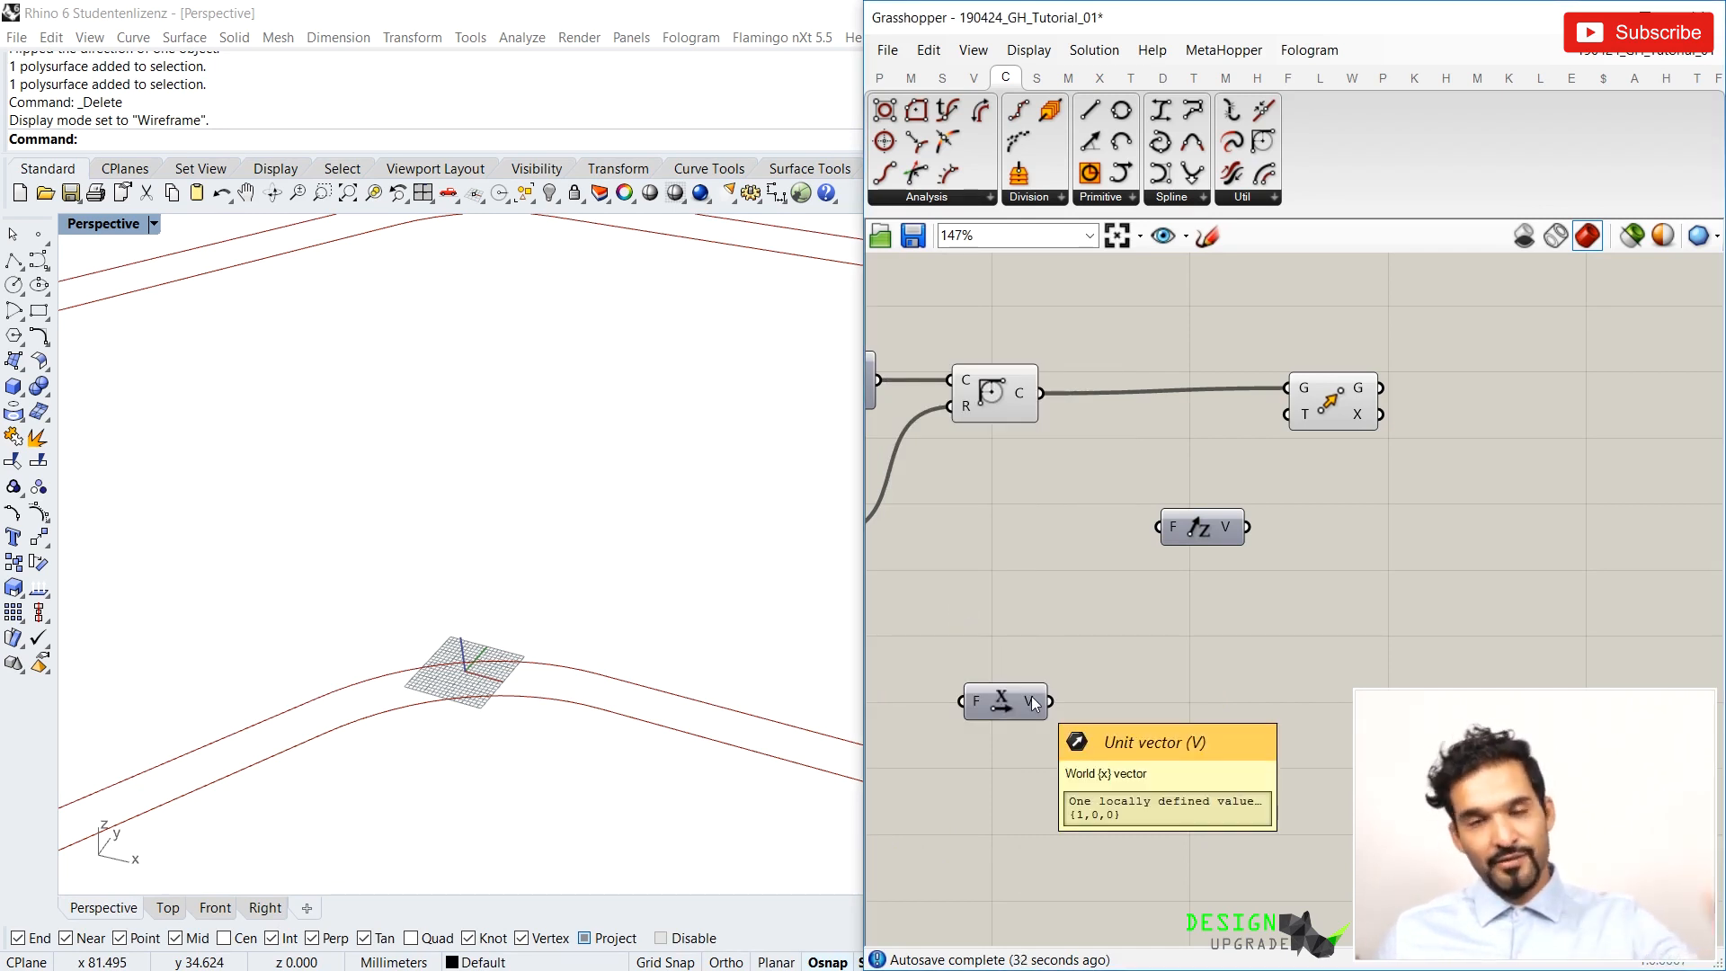
pyautogui.moveTo(1061, 616); pyautogui.dragTo(965, 739)
pyautogui.press('Delete')
# Connect the Unit Z vector to Move's translation input and shift both components farther from the Fillet to make room
pyautogui.moveTo(1246, 527); pyautogui.dragTo(1305, 414)
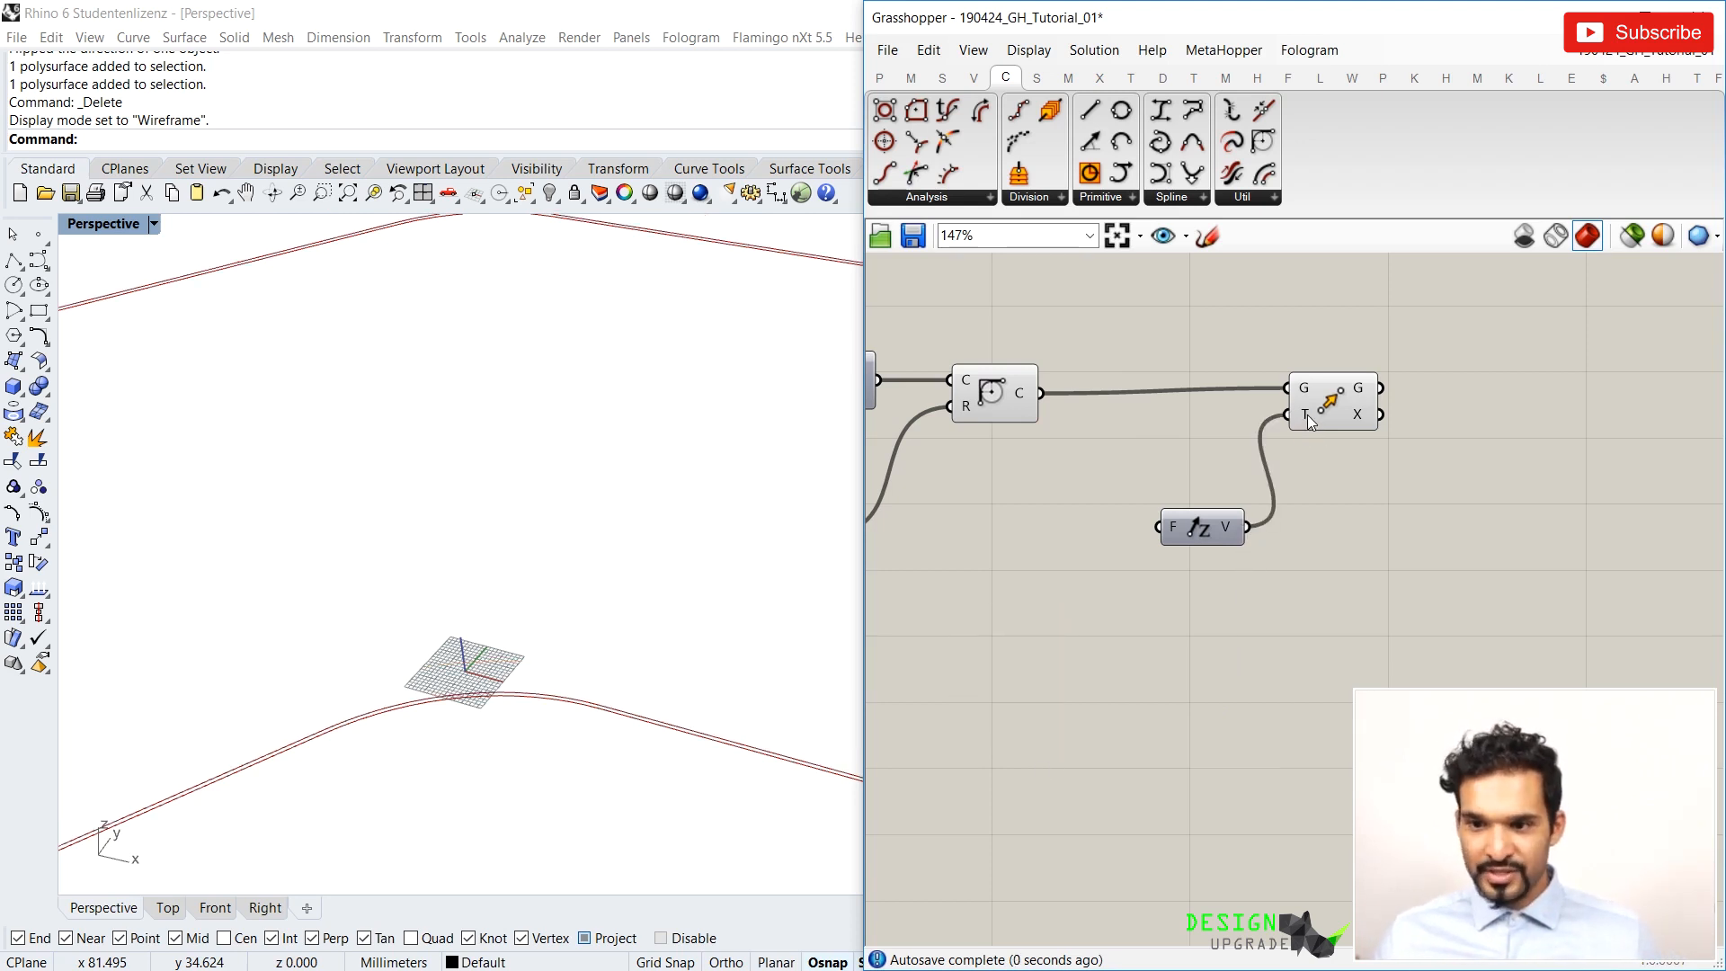
pyautogui.scroll(-7, 438, 720)
pyautogui.scroll(-10, 438, 721)
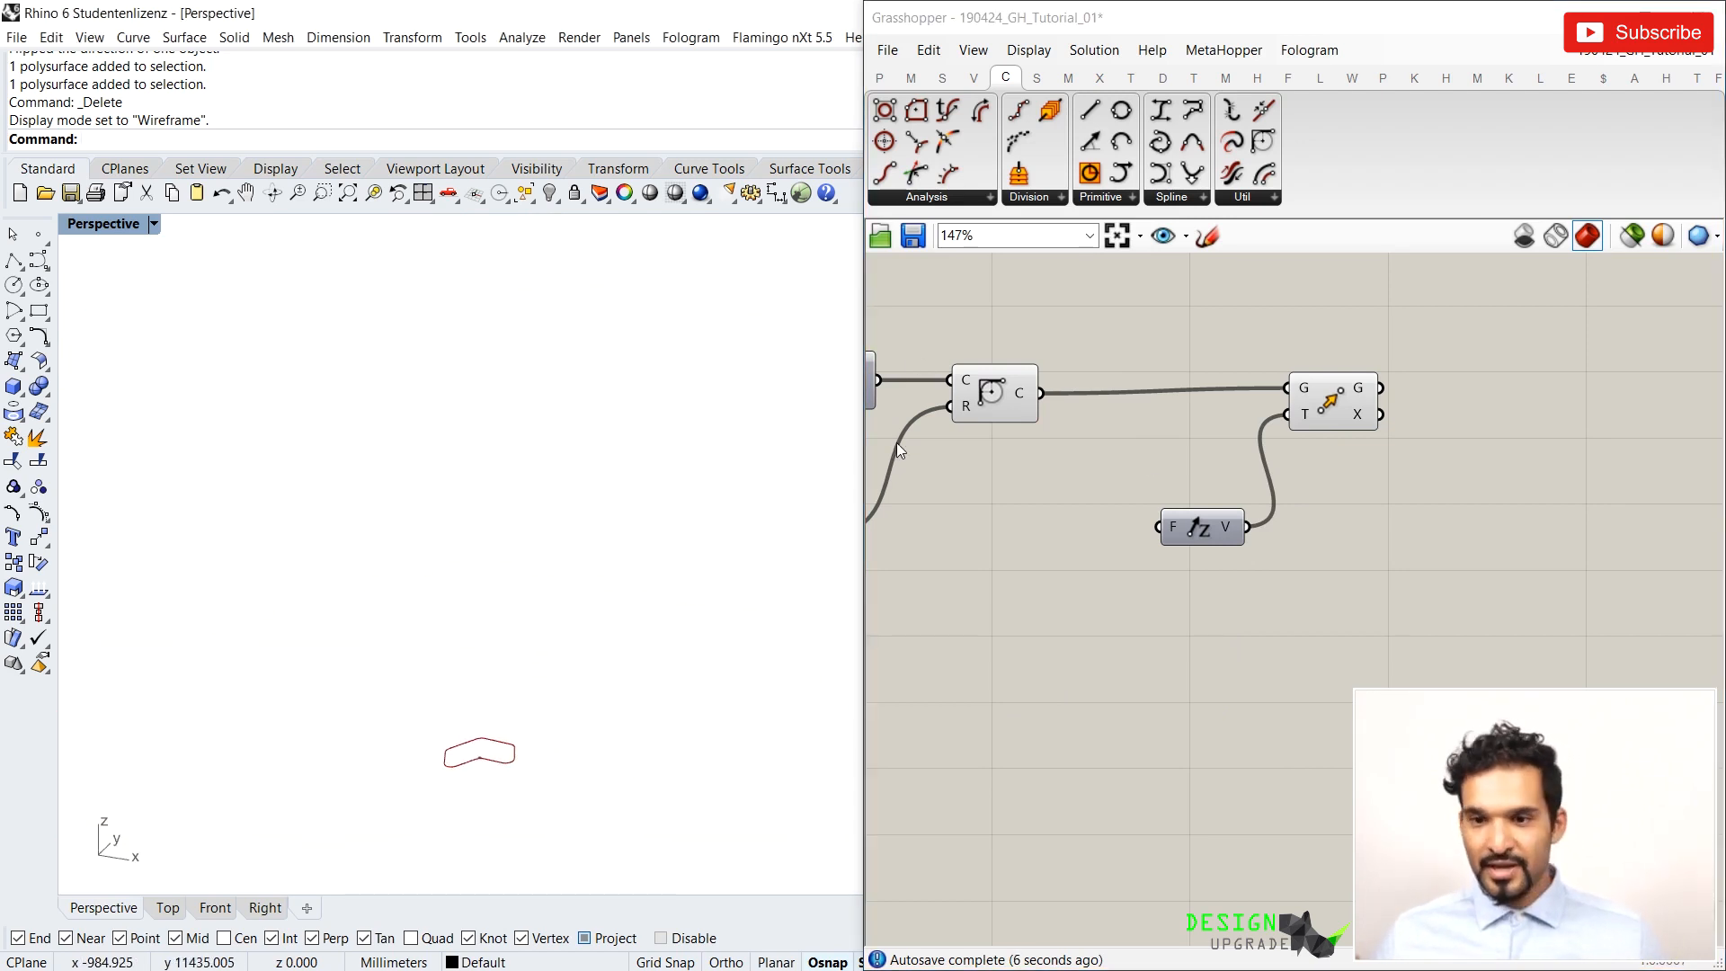
pyautogui.scroll(-3, 1359, 435)
pyautogui.scroll(2, 1359, 435)
pyautogui.moveTo(1336, 374); pyautogui.dragTo(1047, 562)
pyautogui.moveTo(1180, 437); pyautogui.dragTo(1463, 439)
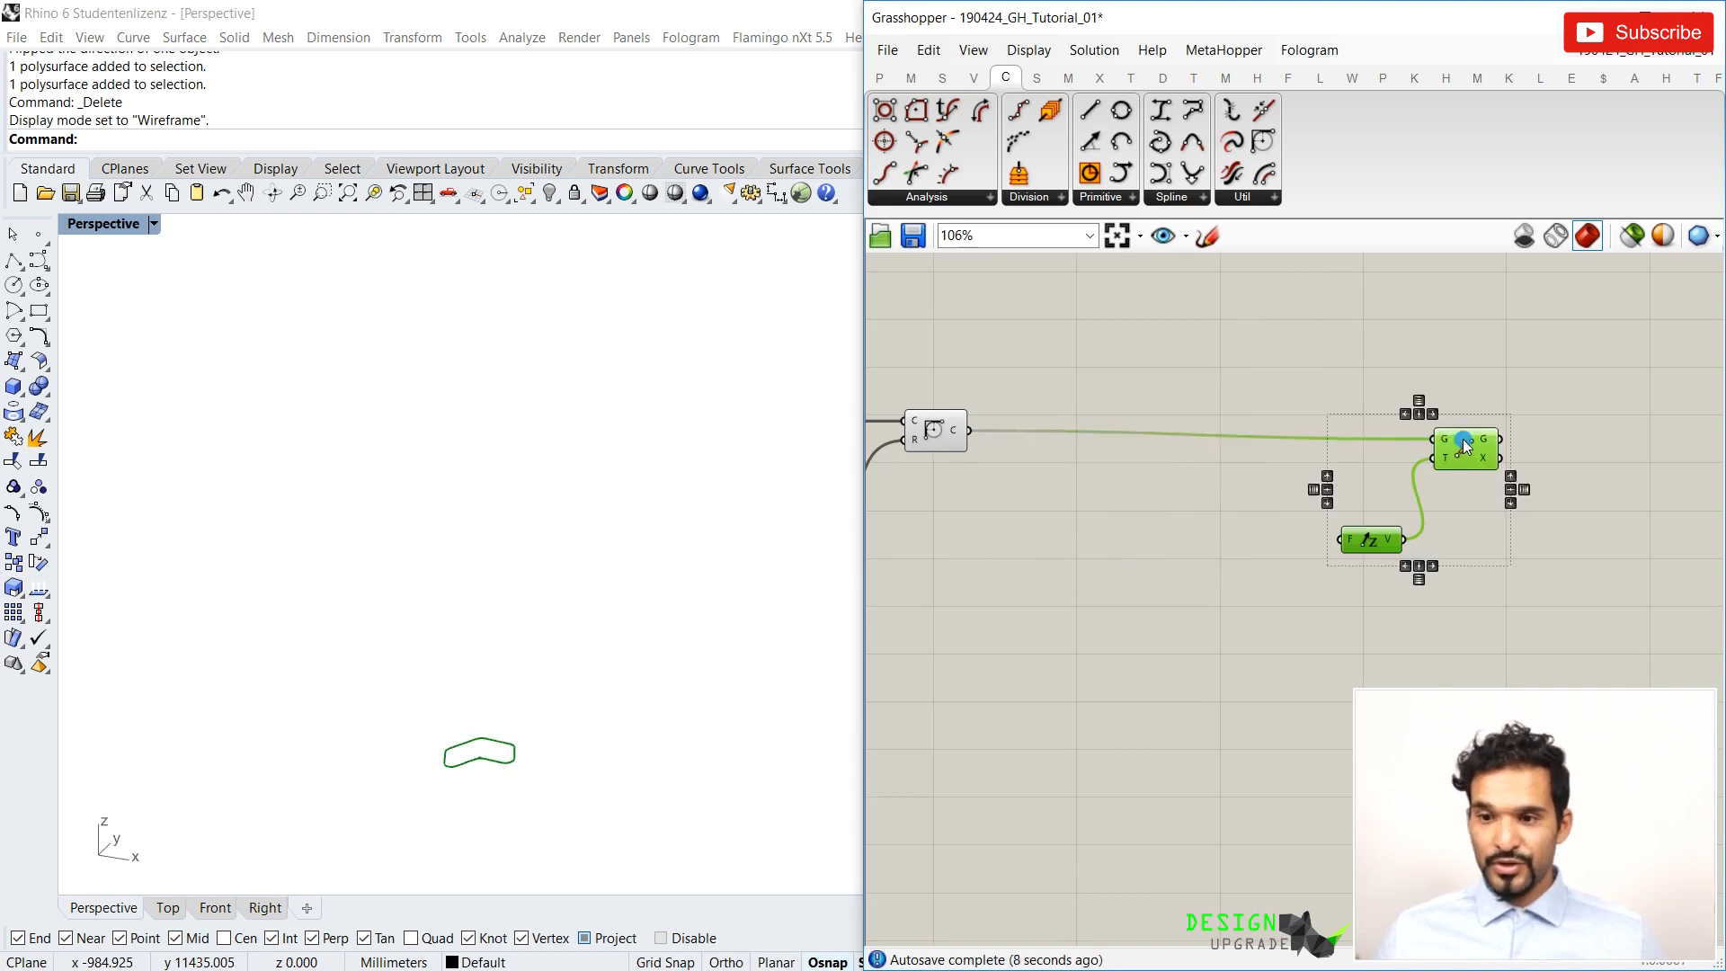
pyautogui.click(1159, 564)
# Add a Range component between the Fillet and Unit Z and check its domain input
pyautogui.doubleClick(1154, 562)
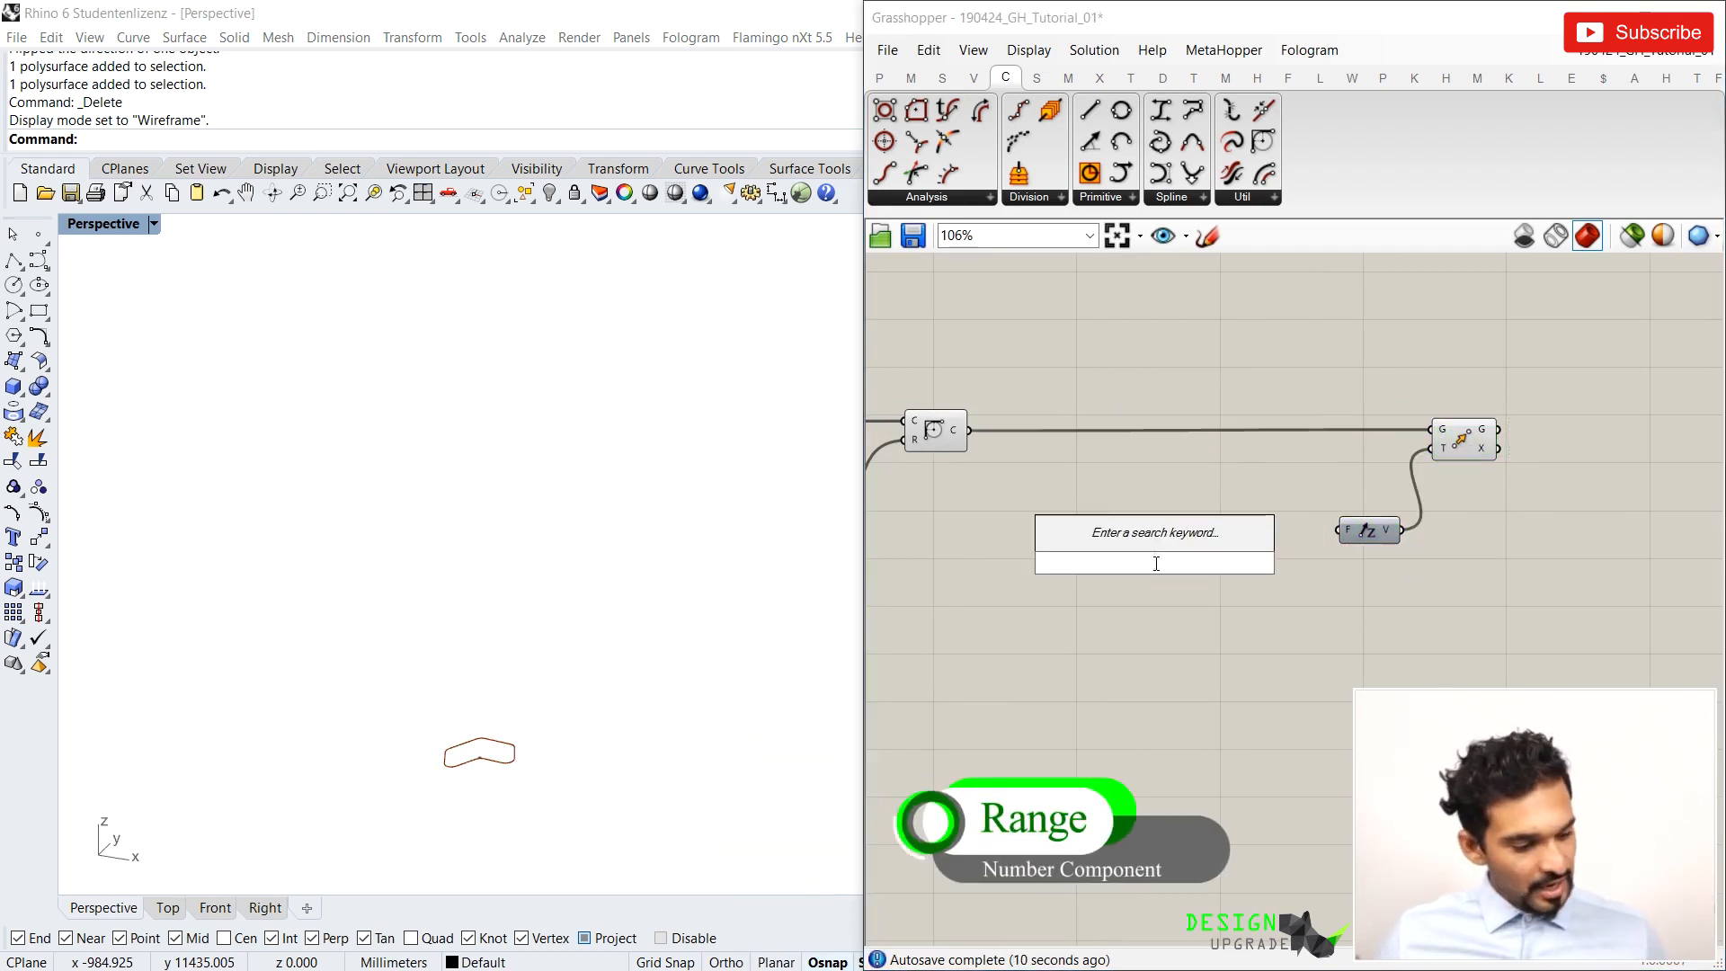
pyautogui.write('range')
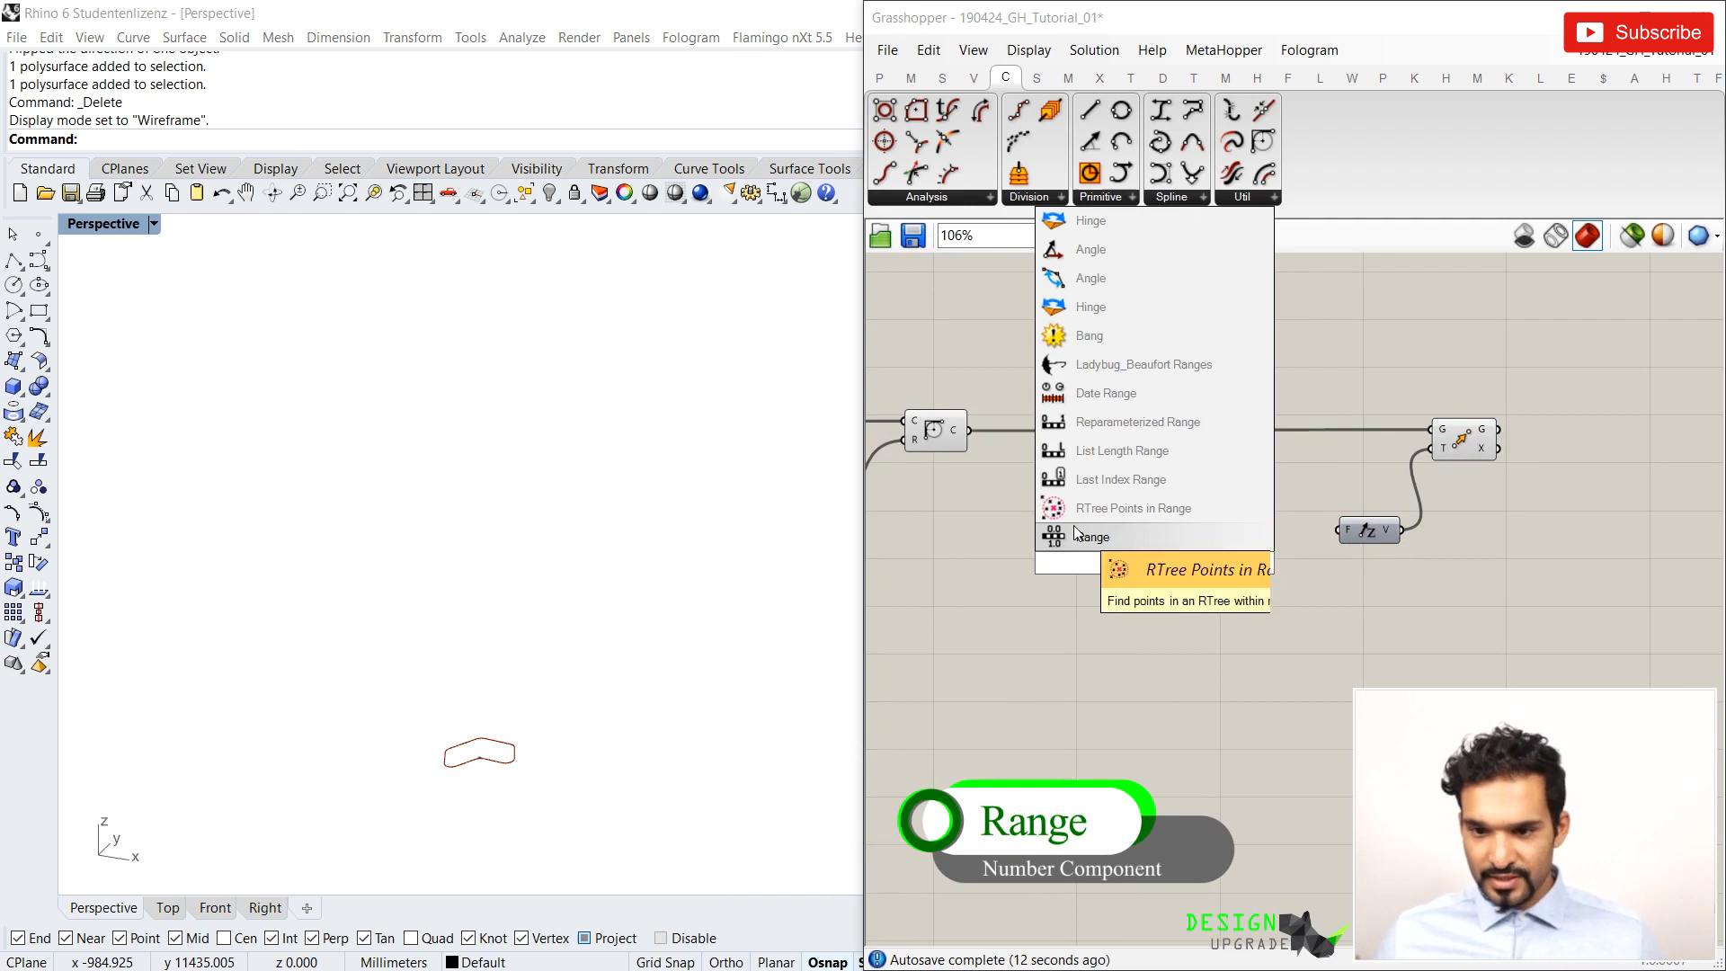
pyautogui.click(1124, 536)
pyautogui.moveTo(1151, 555); pyautogui.dragTo(1168, 502)
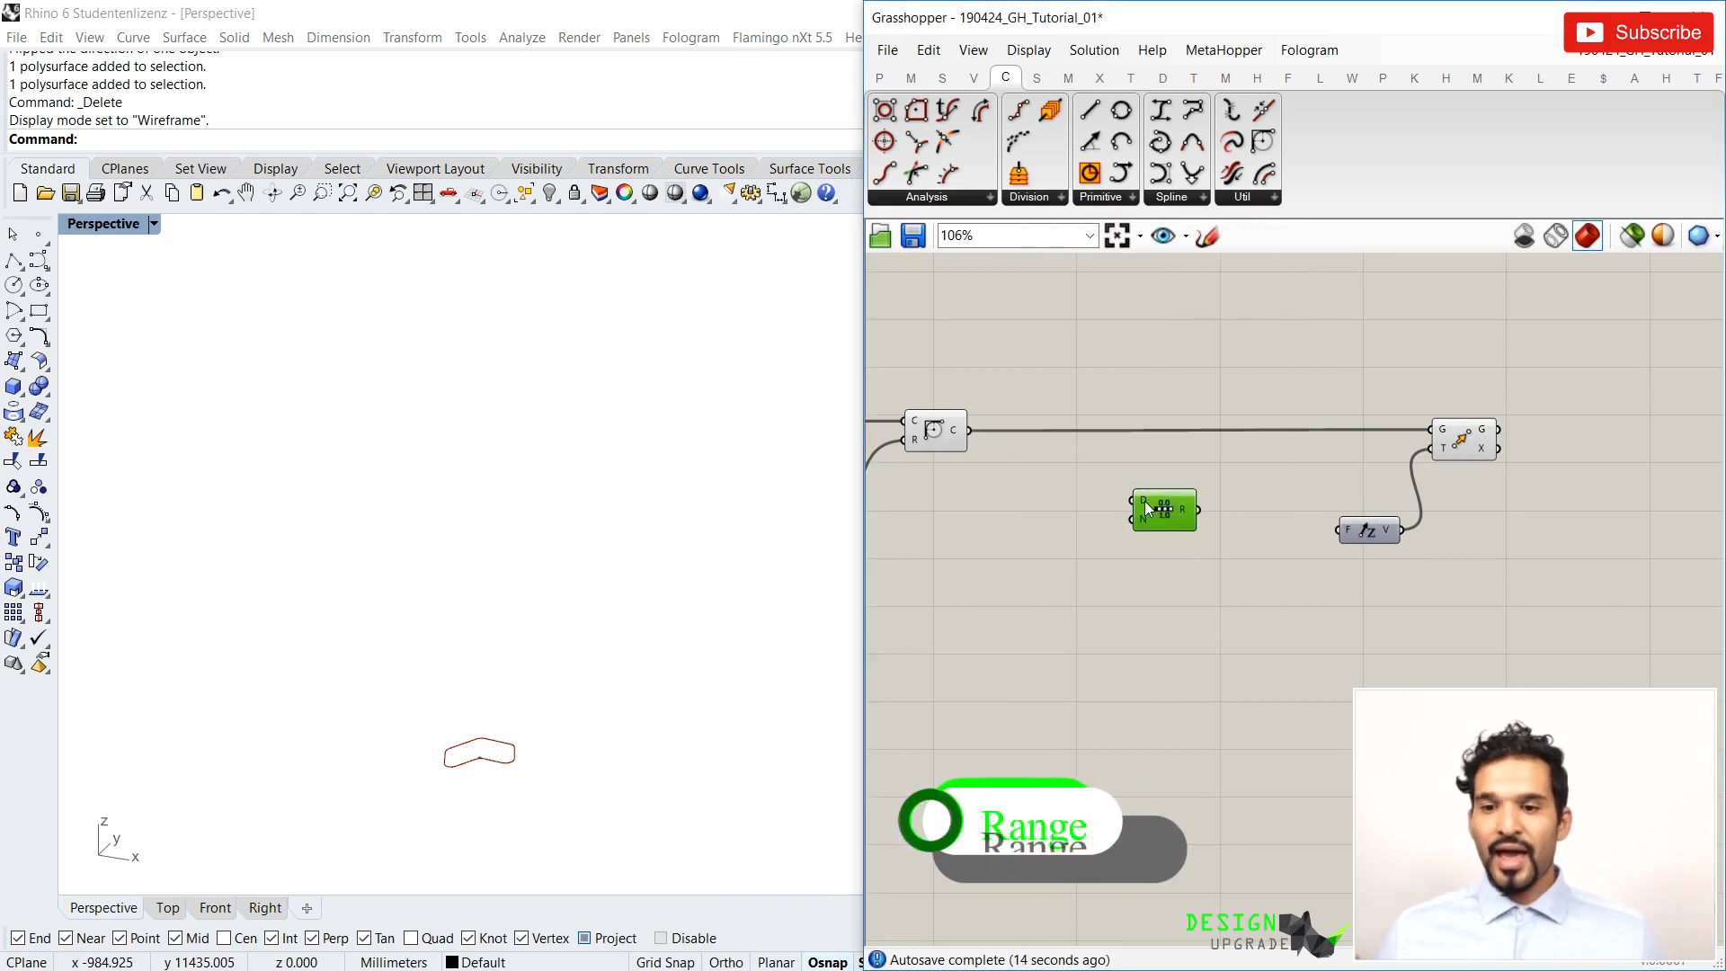
pyautogui.moveTo(1145, 505)
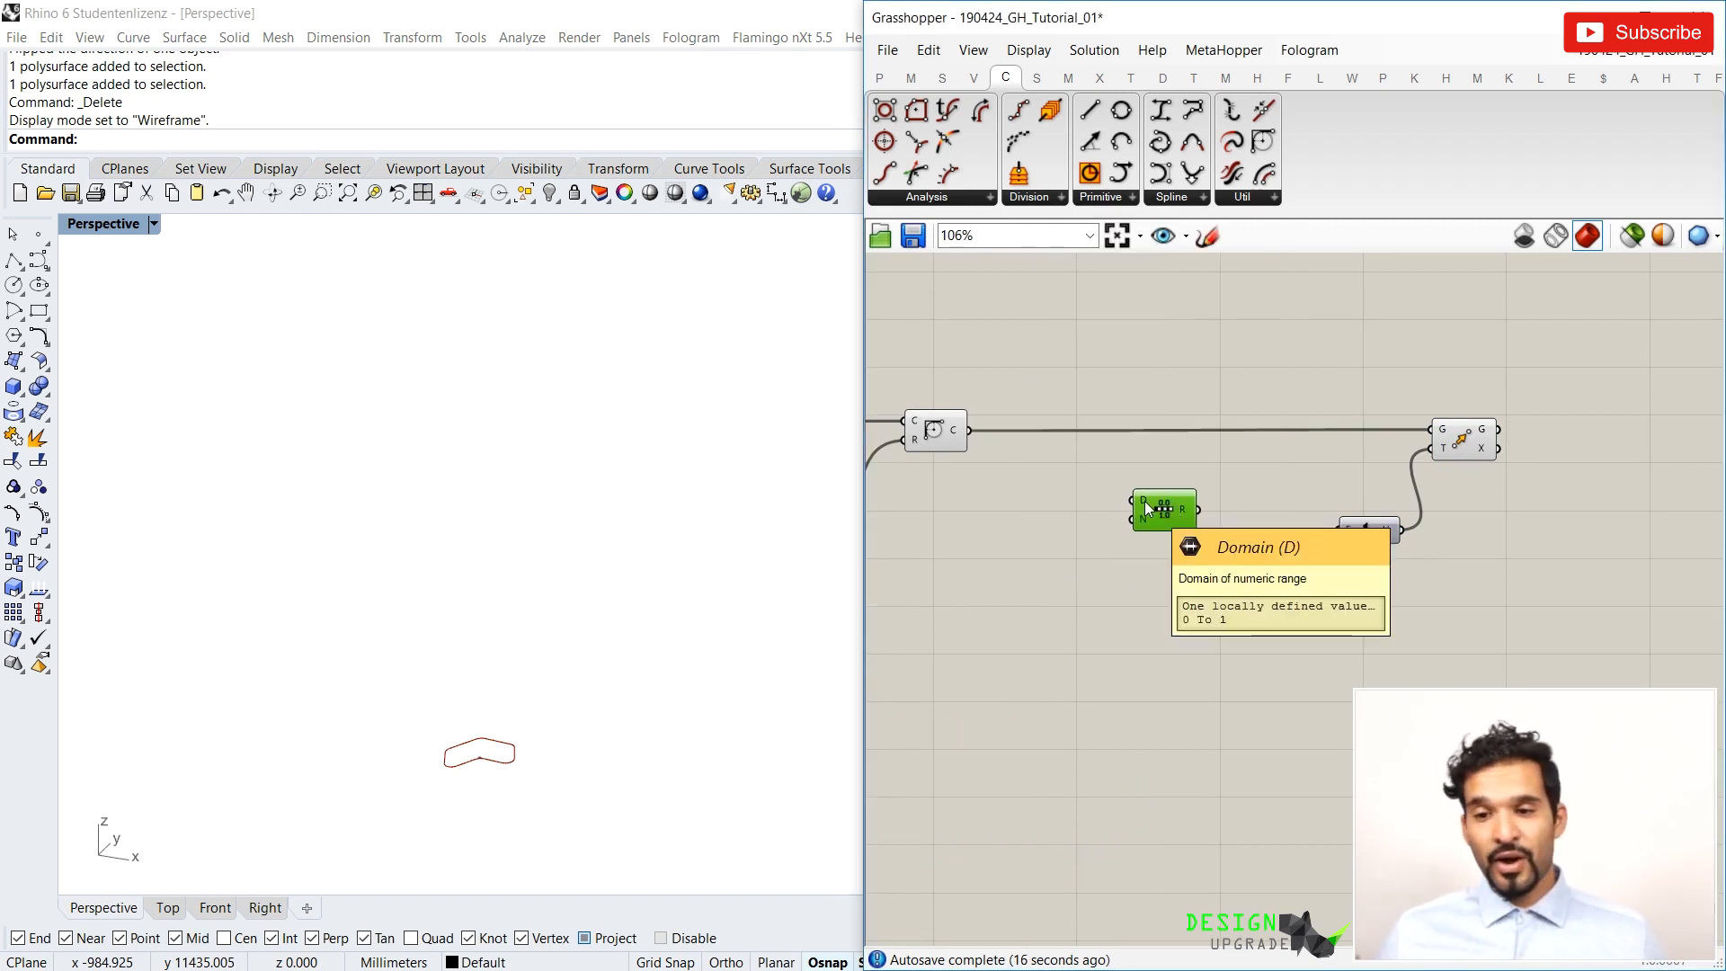
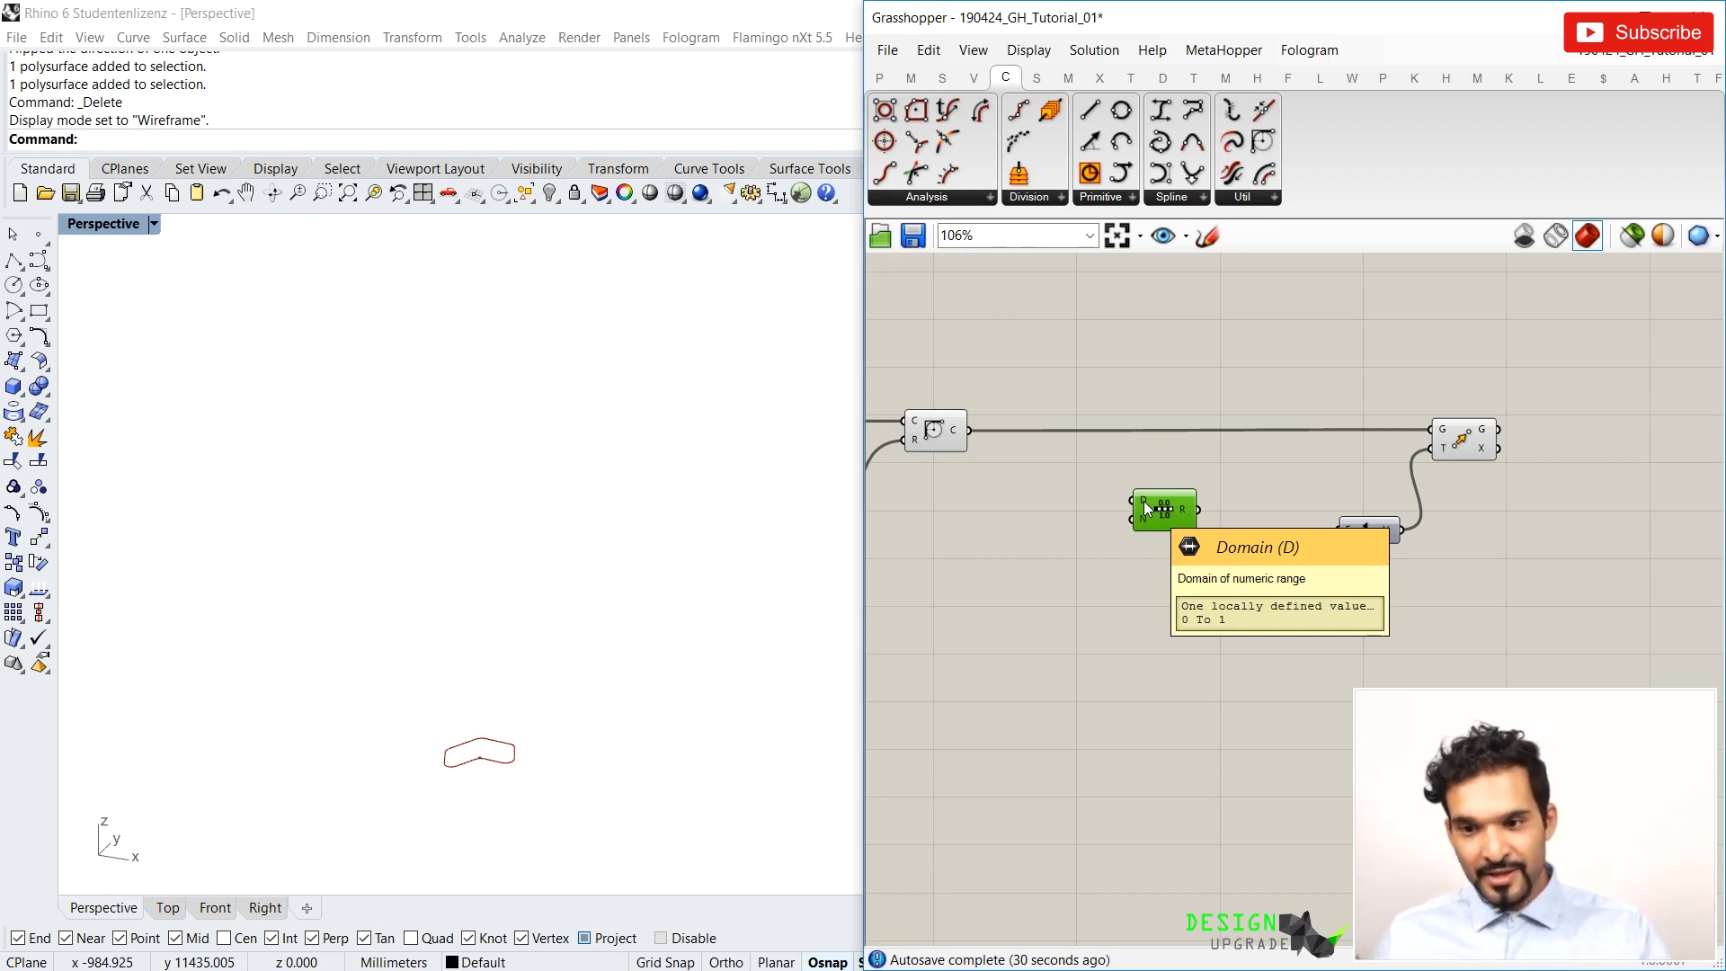
# Feed the Range component's domain input from a new number slider set to 3000, aligned level with that input
pyautogui.doubleClick(1019, 527)
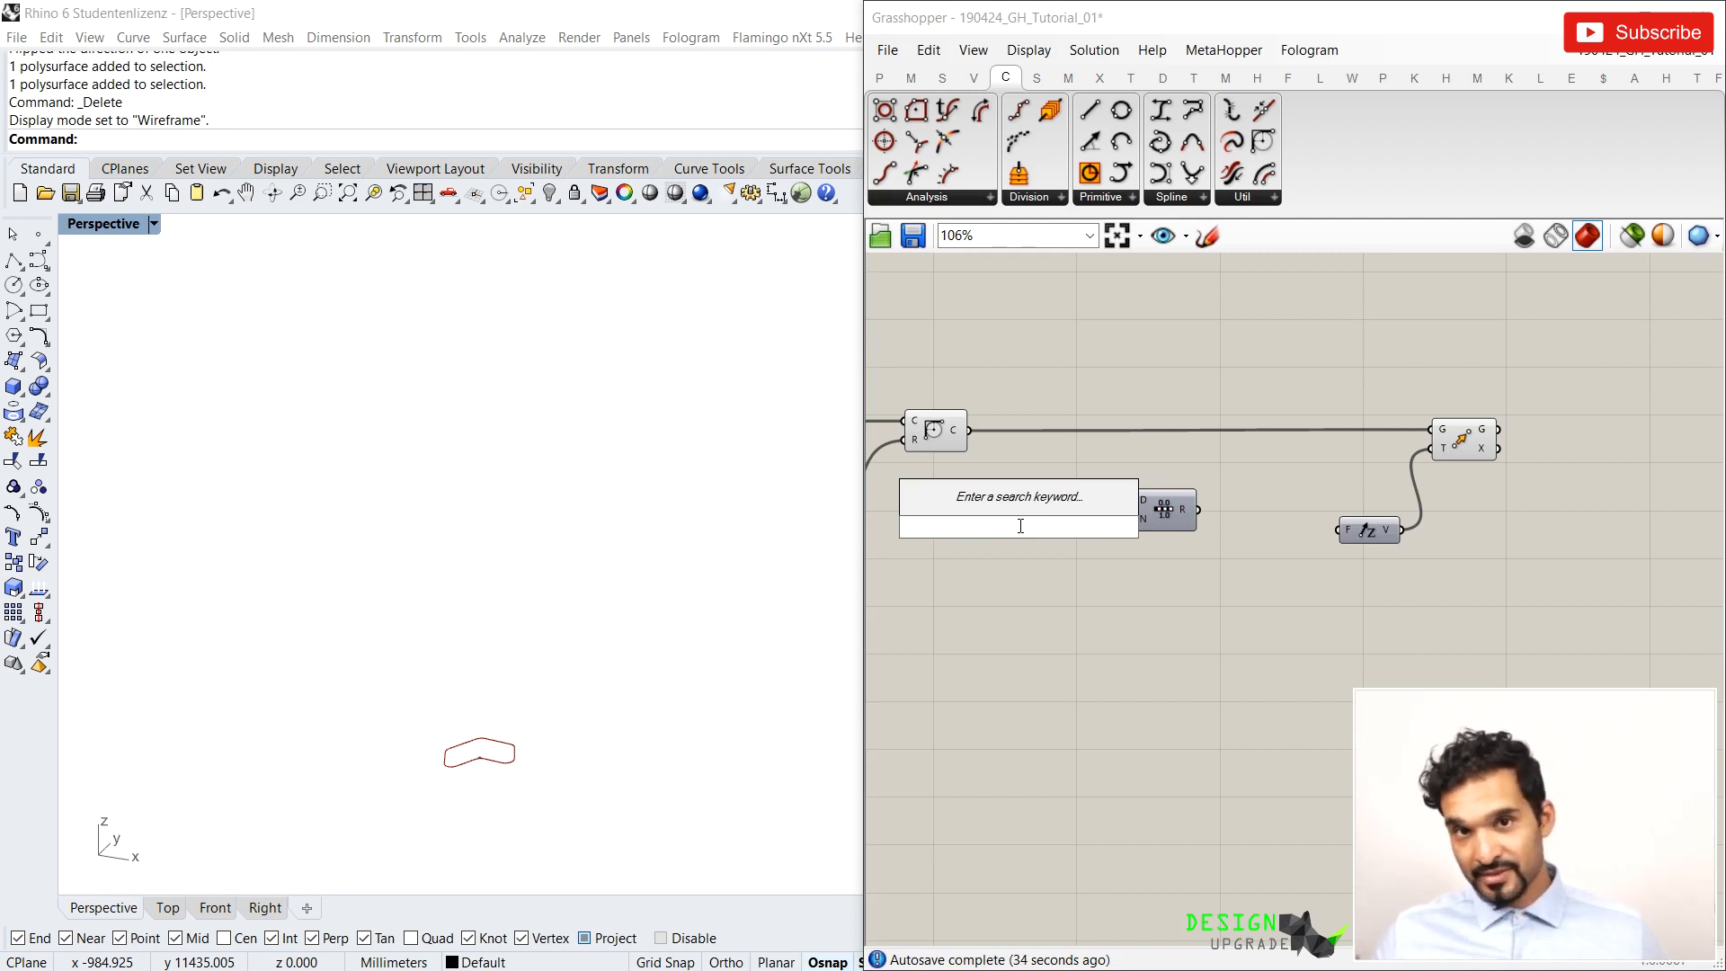
pyautogui.write('3000')
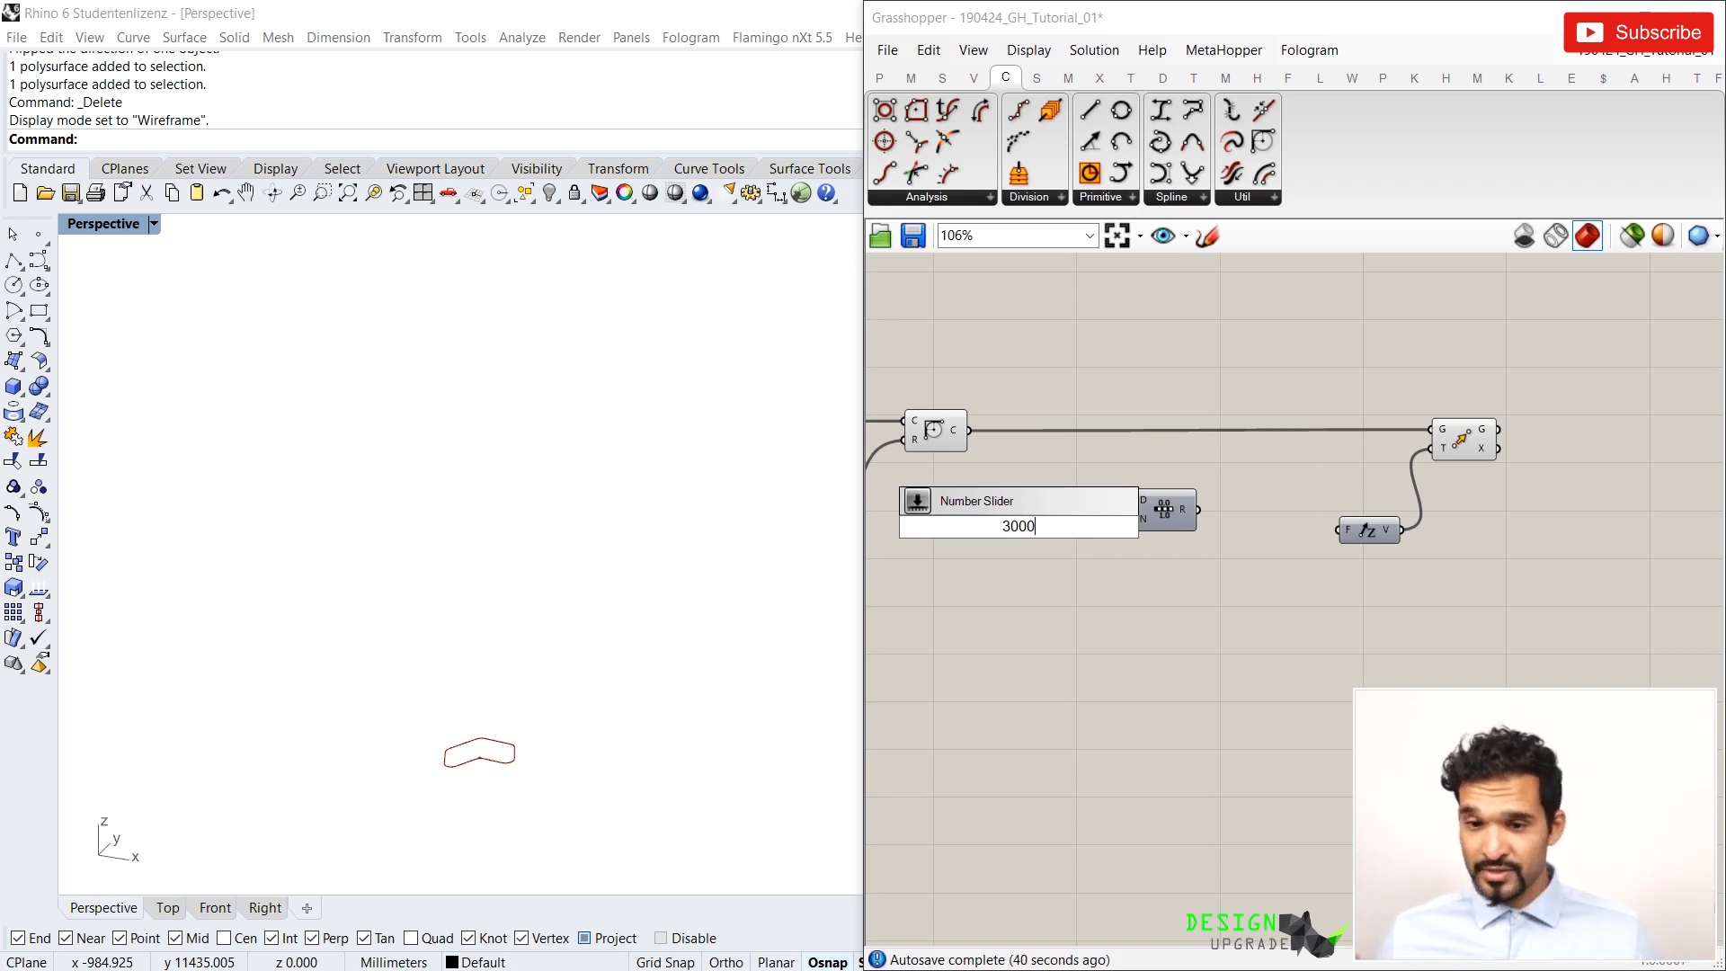
pyautogui.press('Return')
pyautogui.moveTo(1104, 530); pyautogui.dragTo(1134, 501)
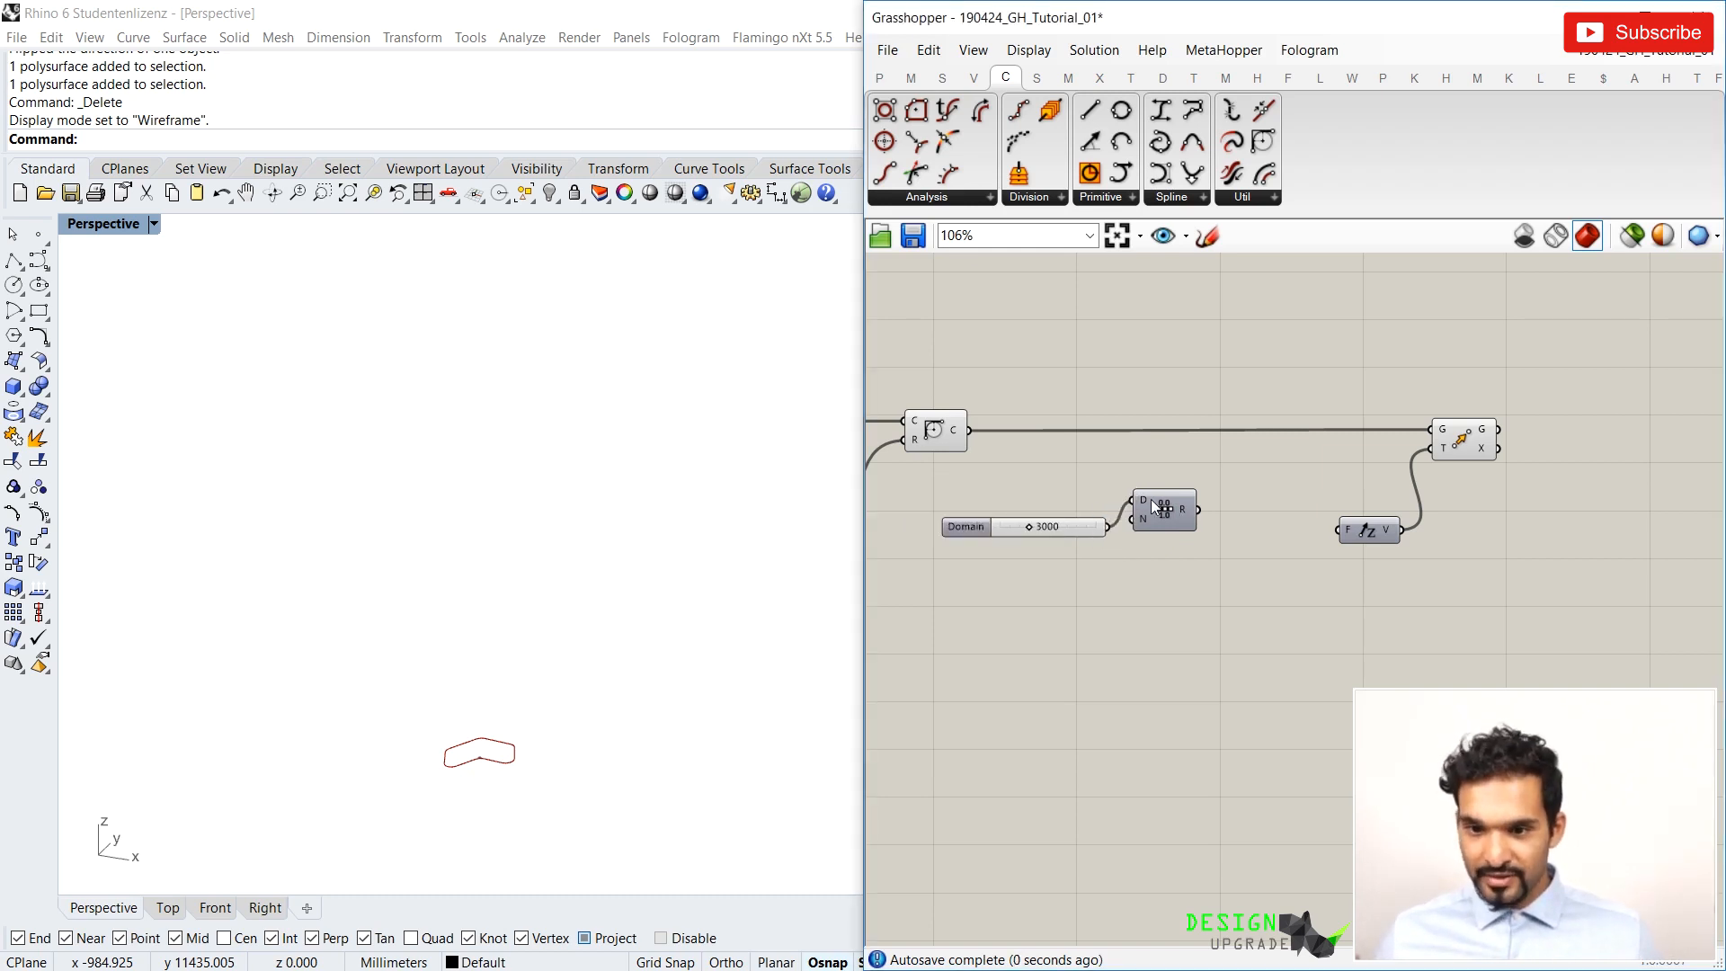
pyautogui.moveTo(1142, 498)
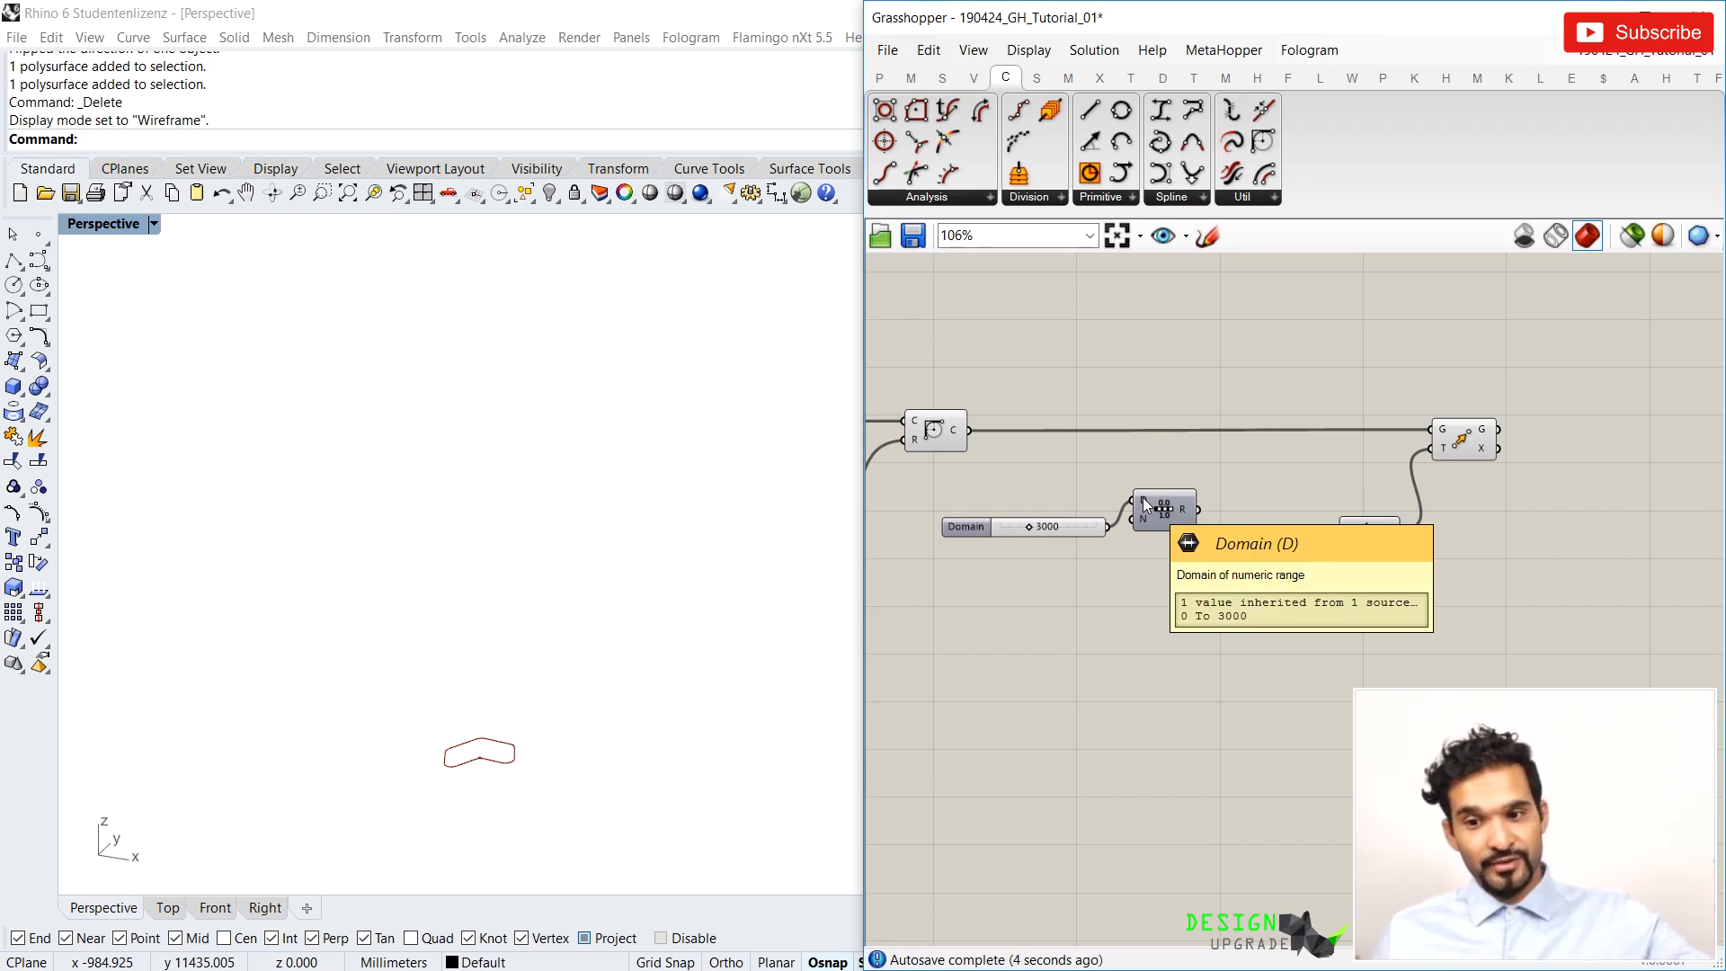
pyautogui.moveTo(1098, 519); pyautogui.dragTo(1103, 493)
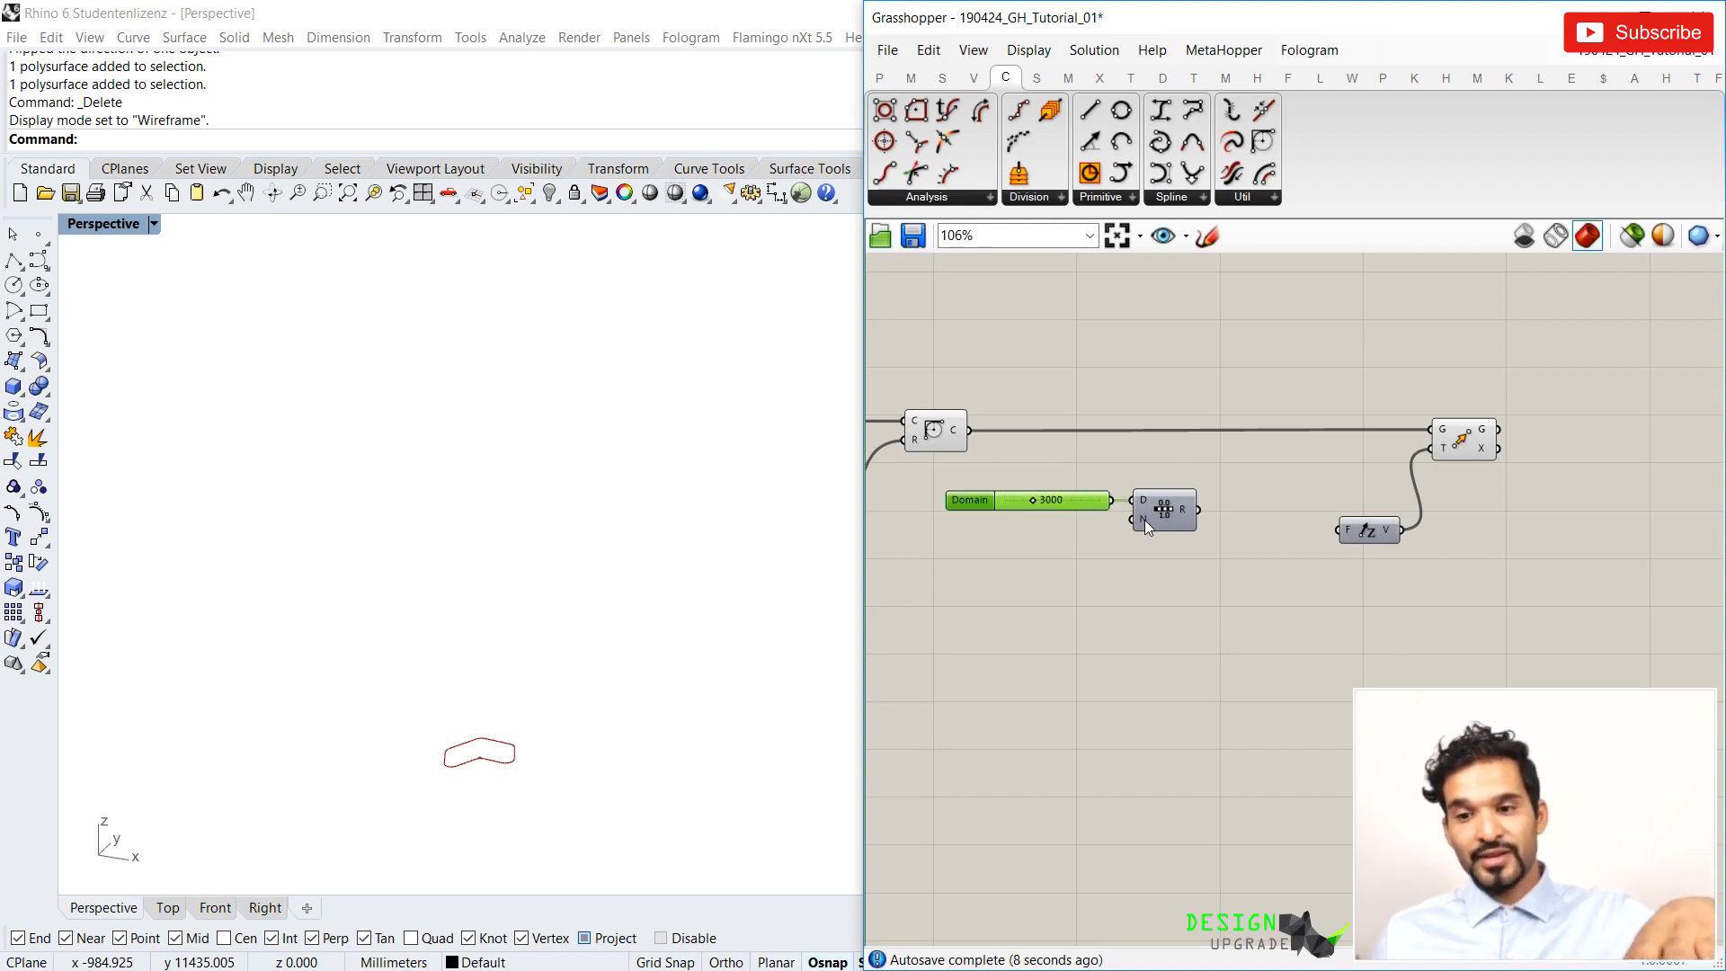
# Add a Panel above the Range component and connect the Range output to it to read the list of numbers
pyautogui.moveTo(1186, 504)
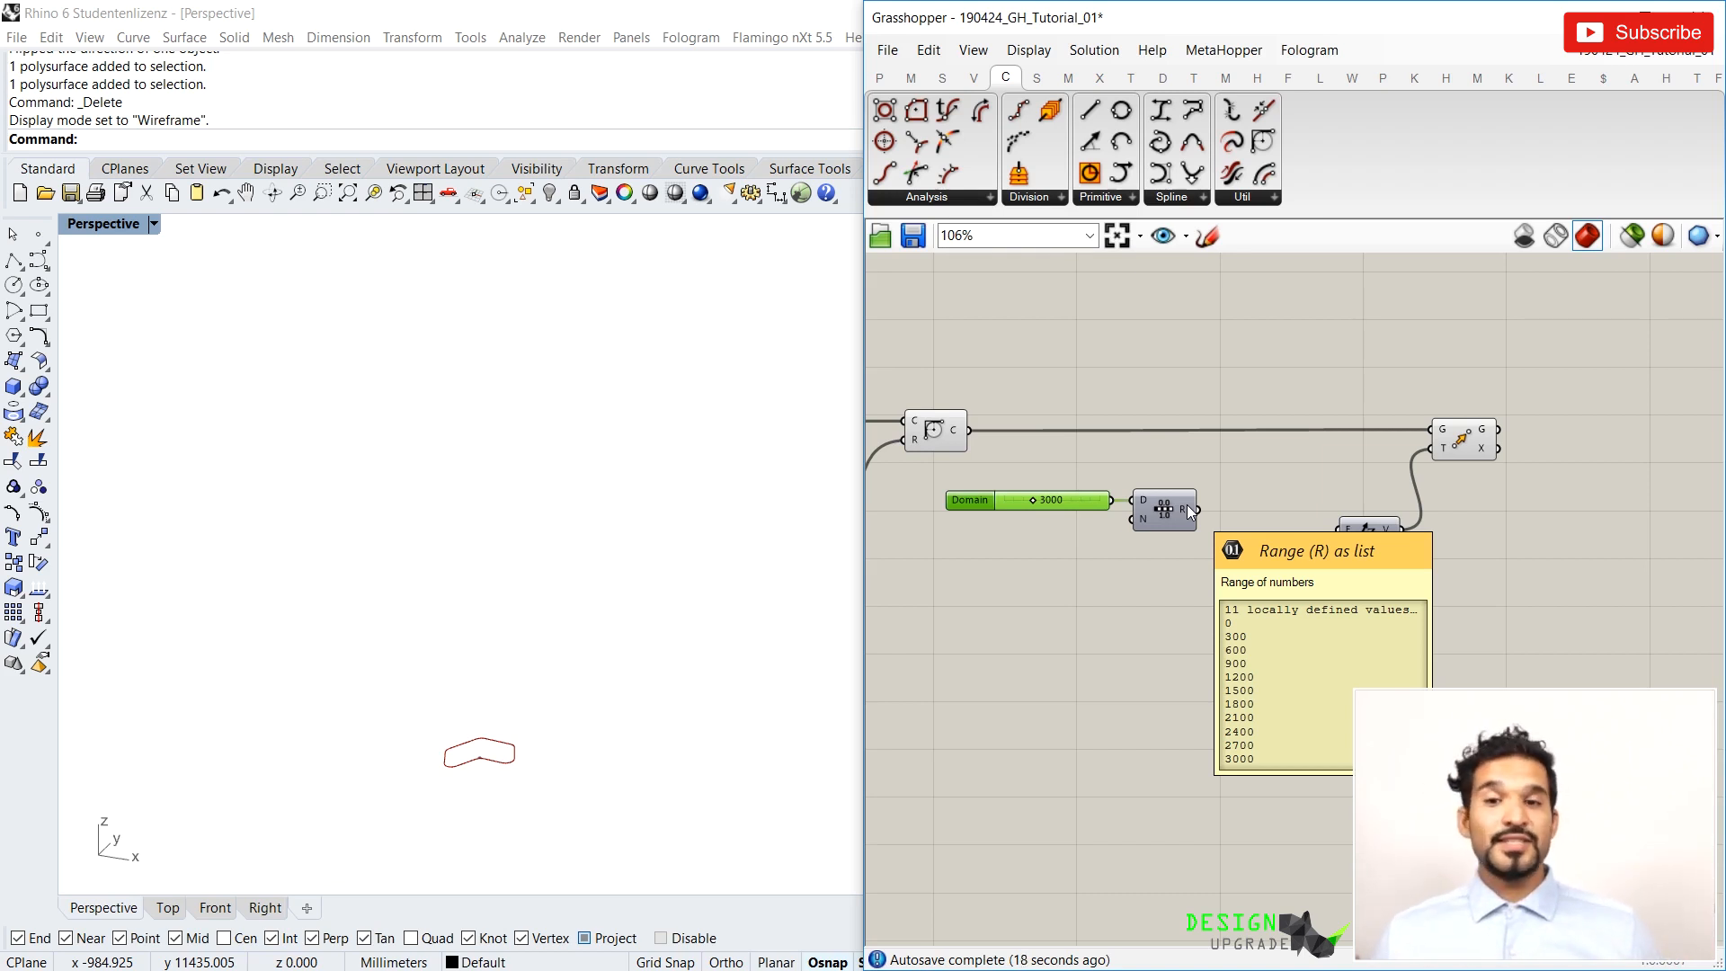
pyautogui.click(879, 78)
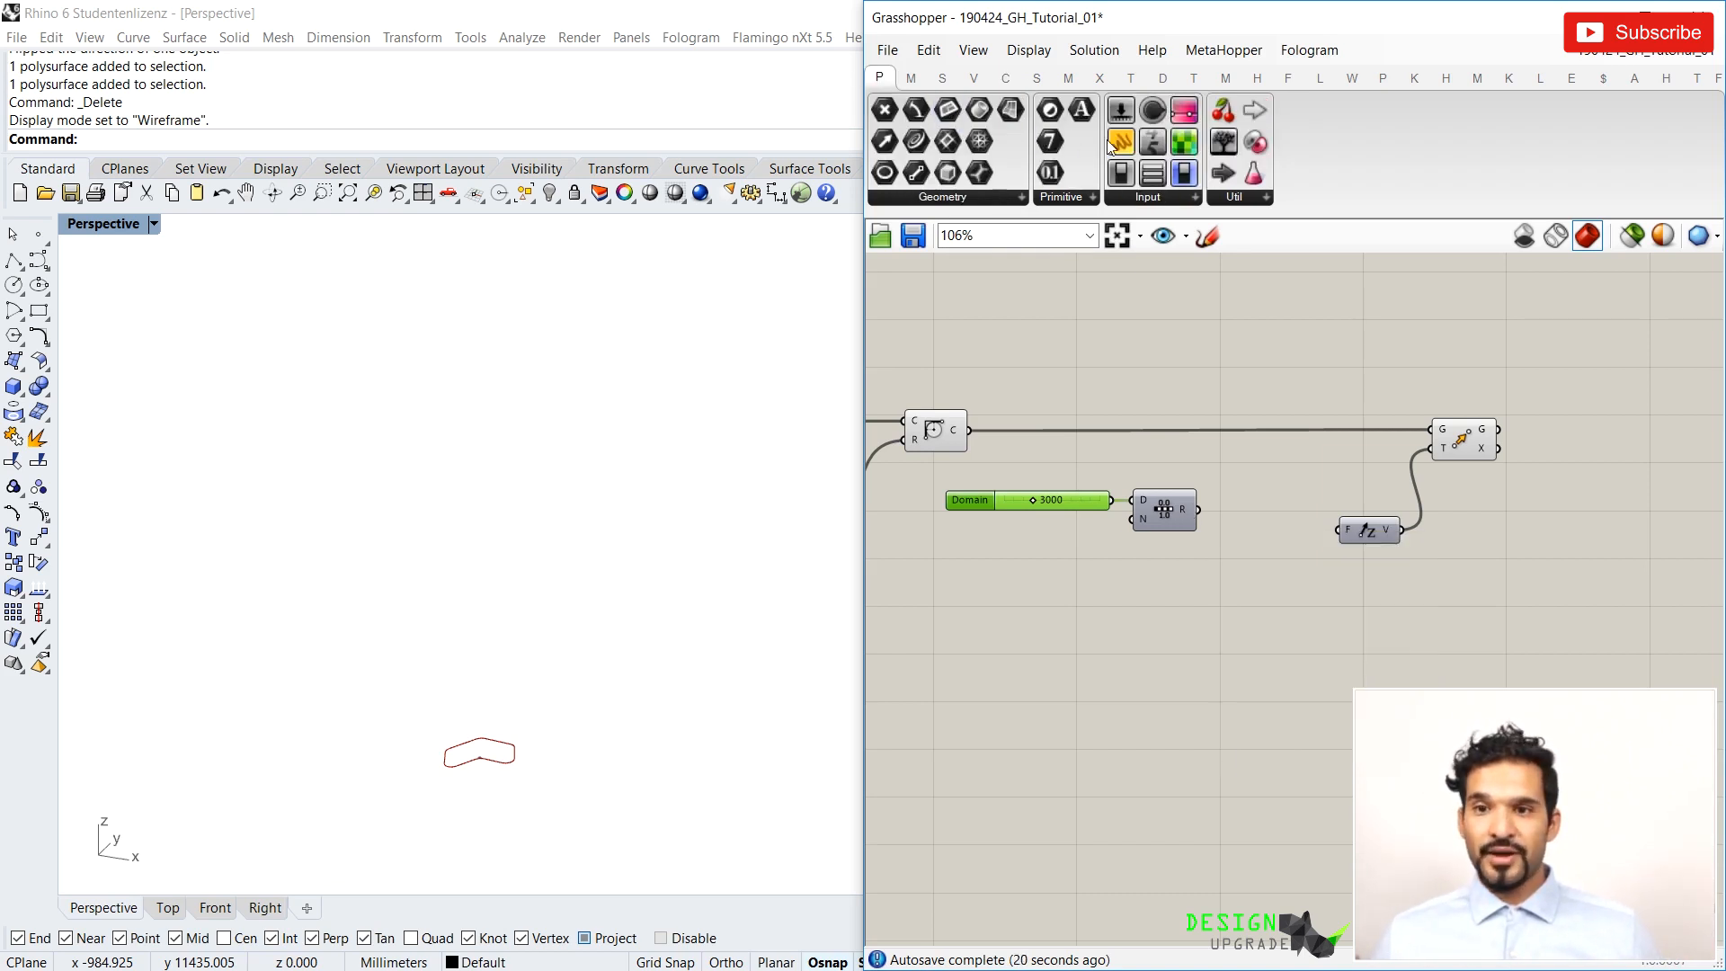
pyautogui.moveTo(1111, 140); pyautogui.dragTo(1242, 325)
pyautogui.moveTo(1201, 511); pyautogui.dragTo(1295, 332)
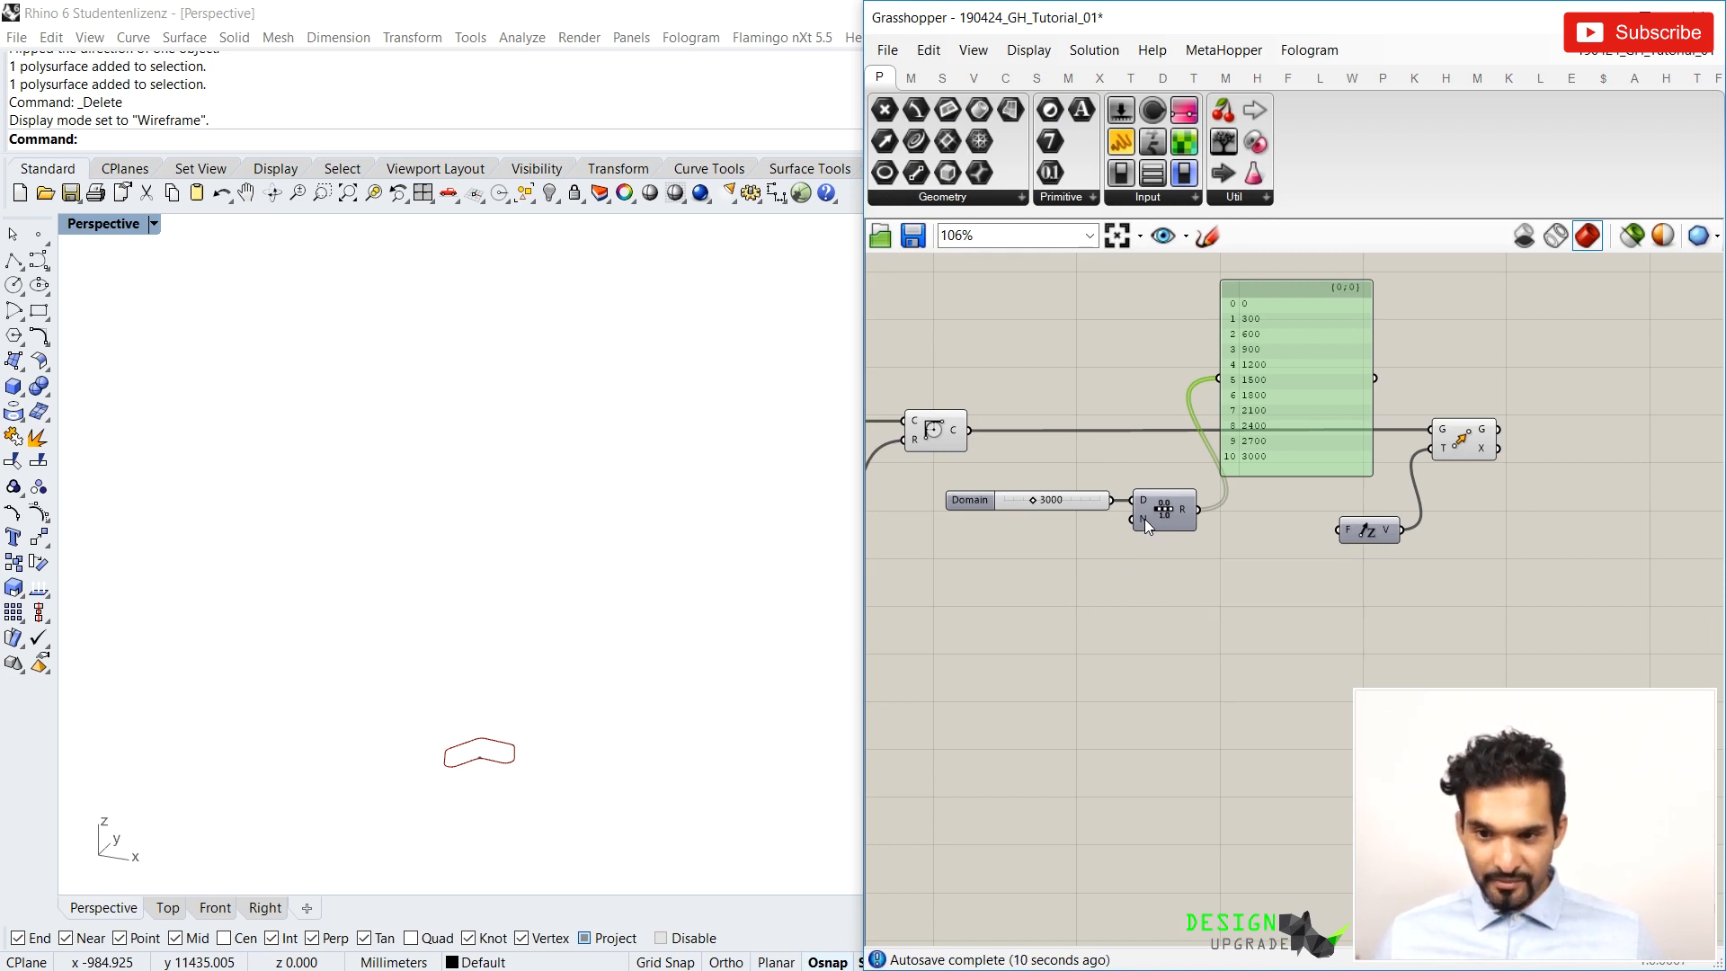
# Add a number slider set to 4, connect it to Range's steps input, and place it beneath the Domain slider
pyautogui.click(1005, 584)
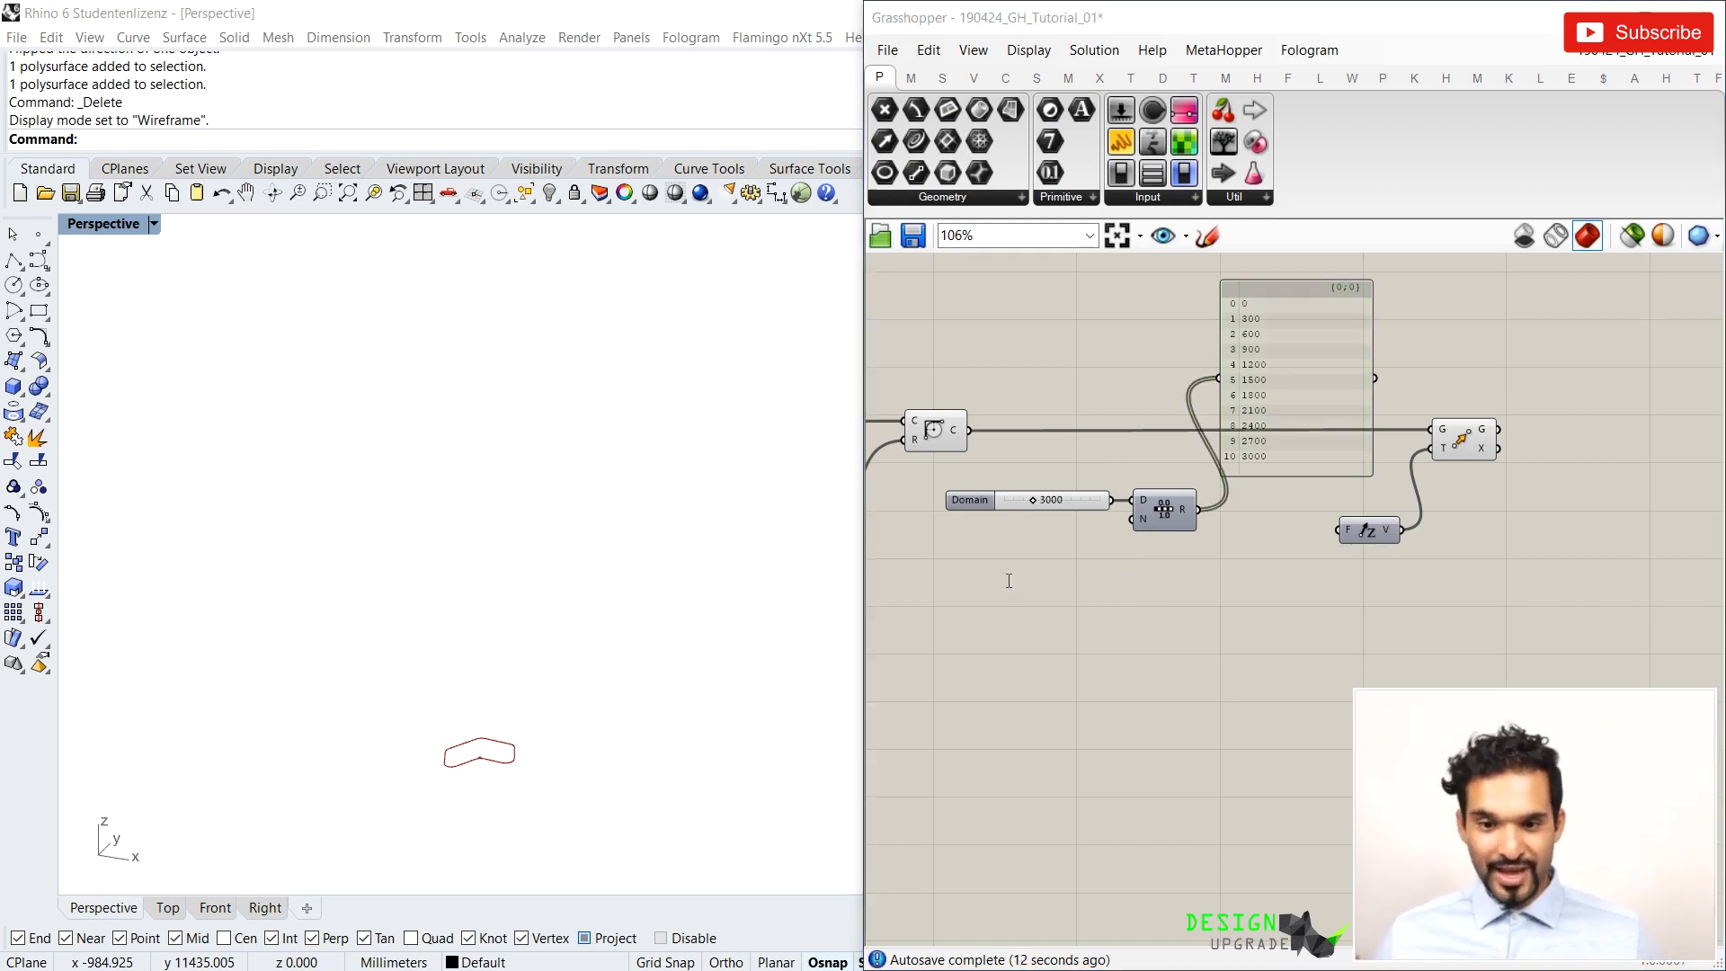
pyautogui.doubleClick(1009, 580)
pyautogui.write('4')
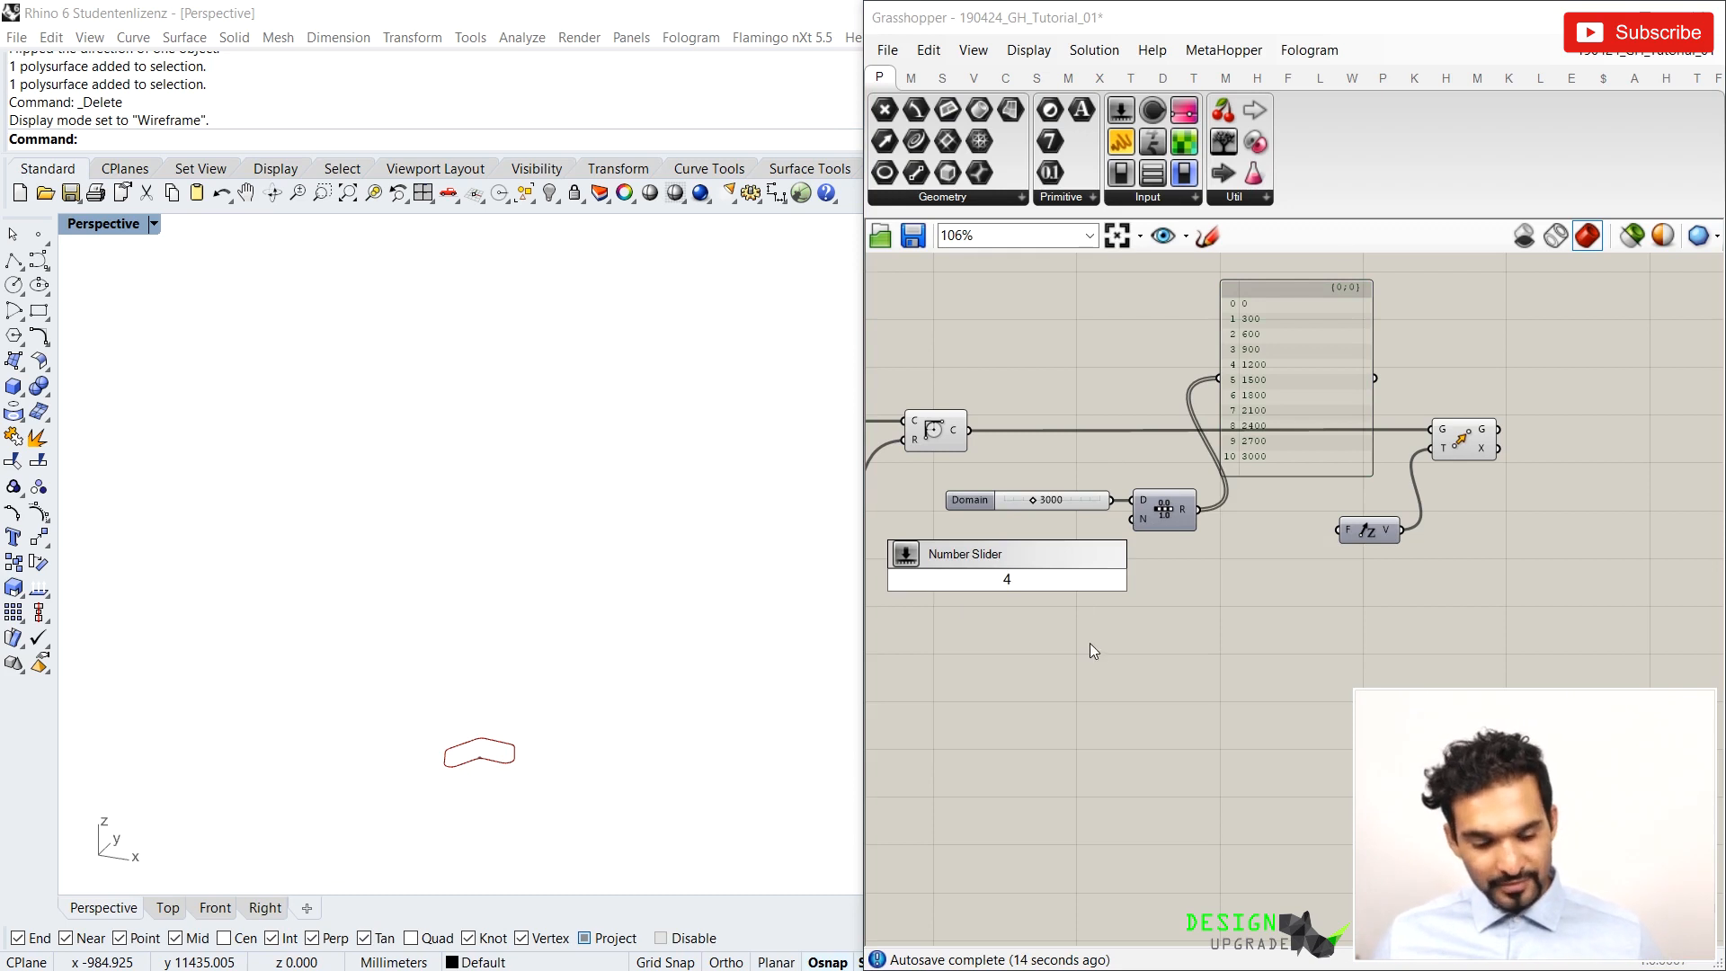
pyautogui.press('Return')
pyautogui.moveTo(1129, 532); pyautogui.dragTo(1130, 522)
pyautogui.moveTo(1053, 582); pyautogui.dragTo(1087, 528)
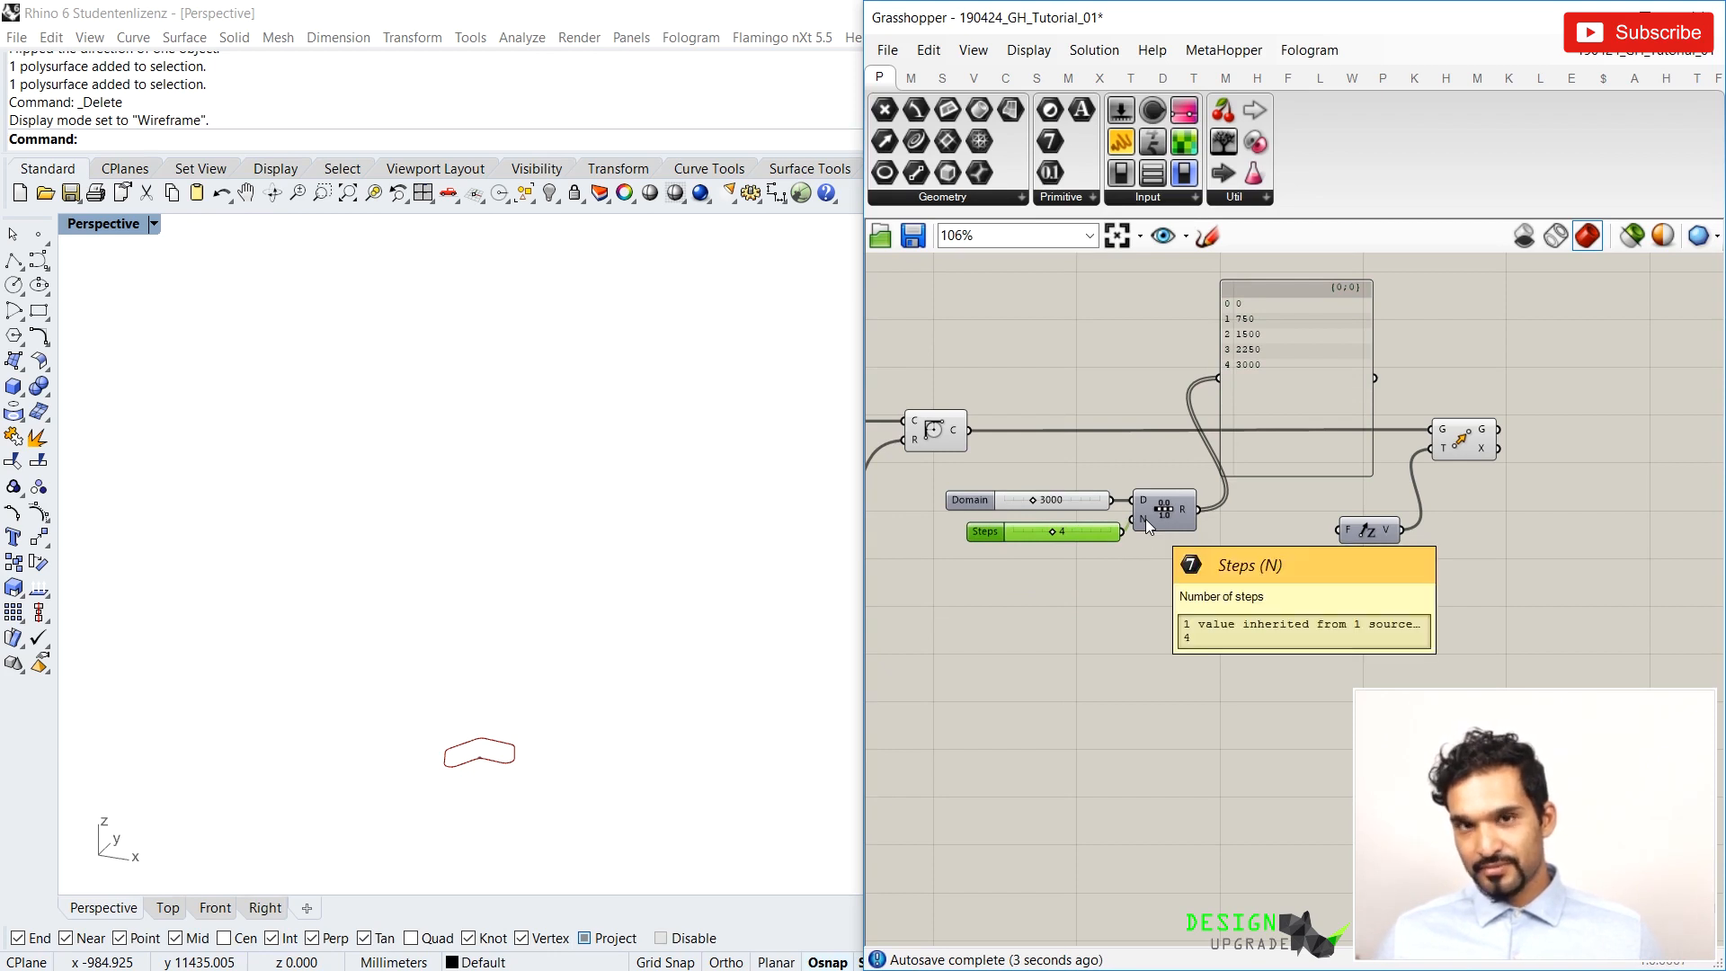
pyautogui.moveTo(1187, 508)
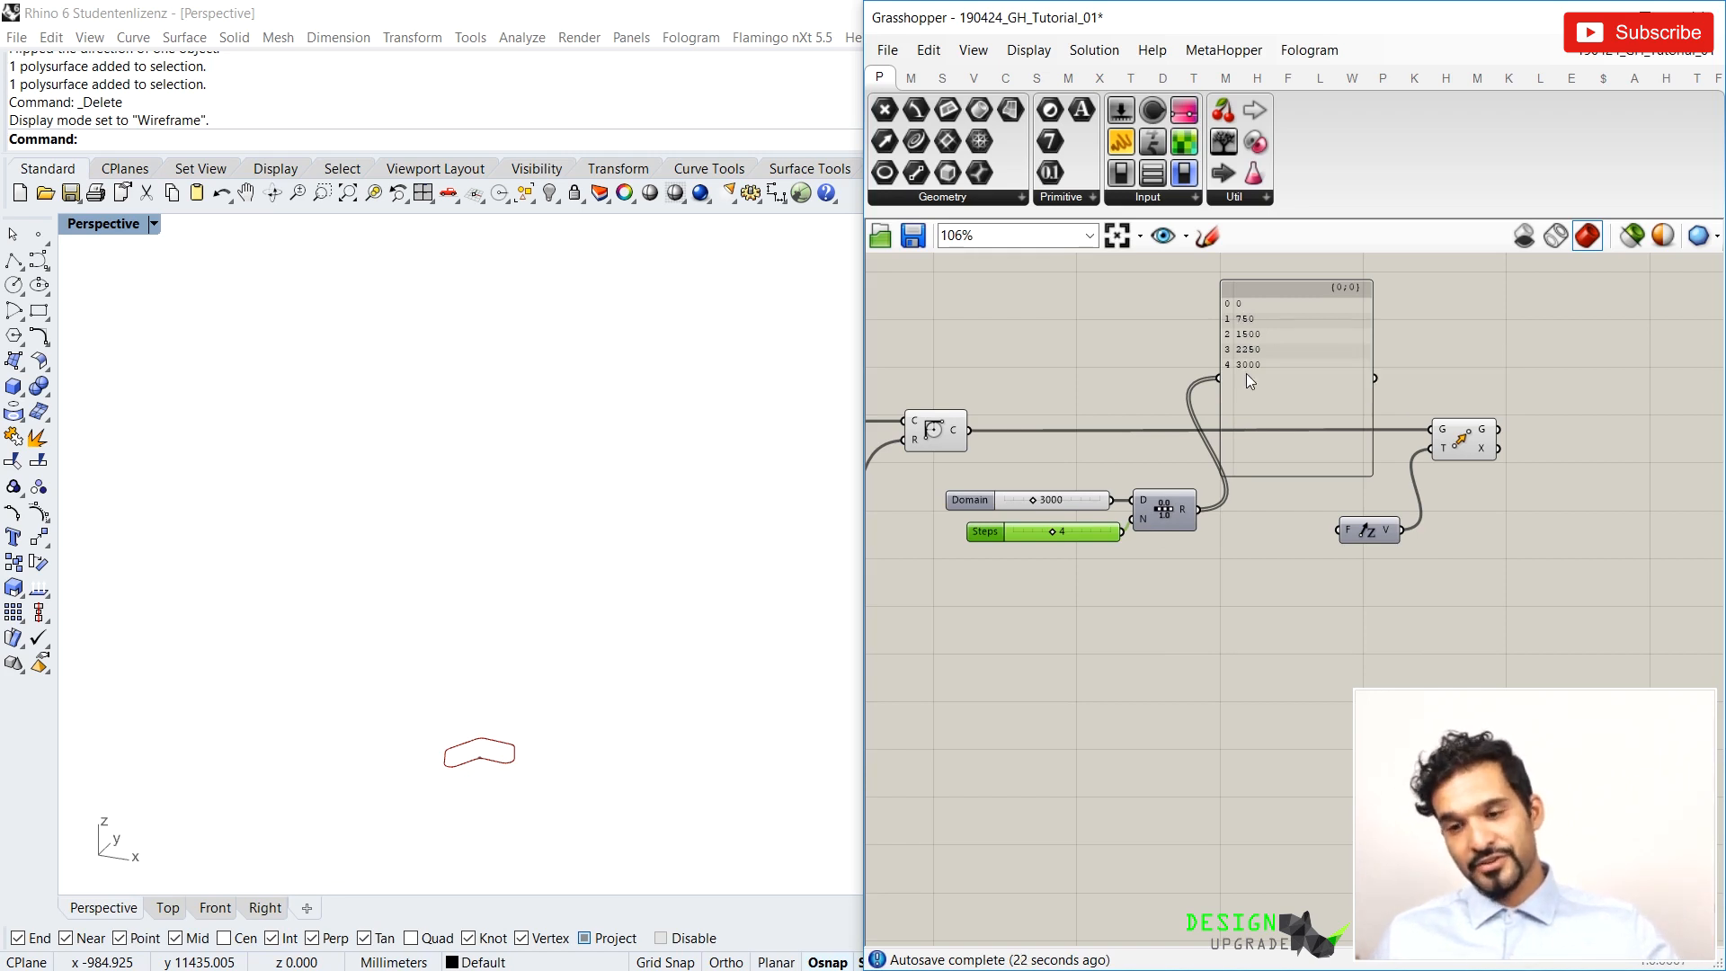
# Set the Steps slider to 3, check the resulting list, and delete the panel
pyautogui.scroll(1, 1053, 530)
pyautogui.moveTo(1048, 530); pyautogui.dragTo(1045, 532)
pyautogui.scroll(-2, 1049, 536)
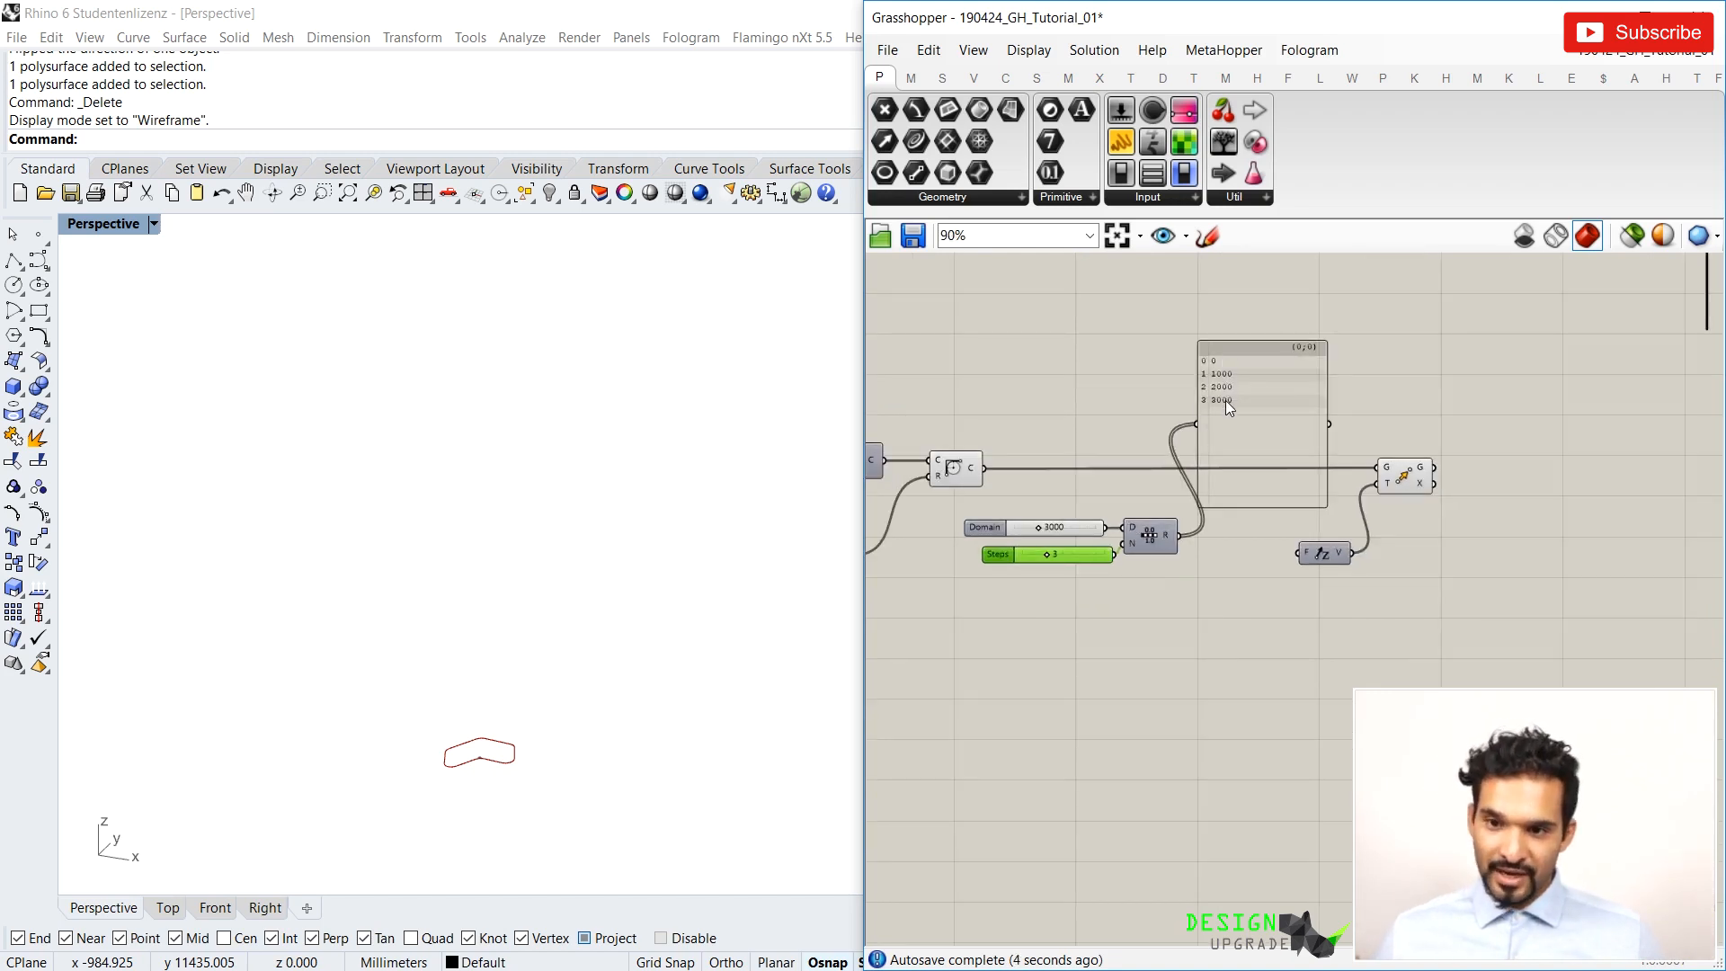
pyautogui.click(1240, 432)
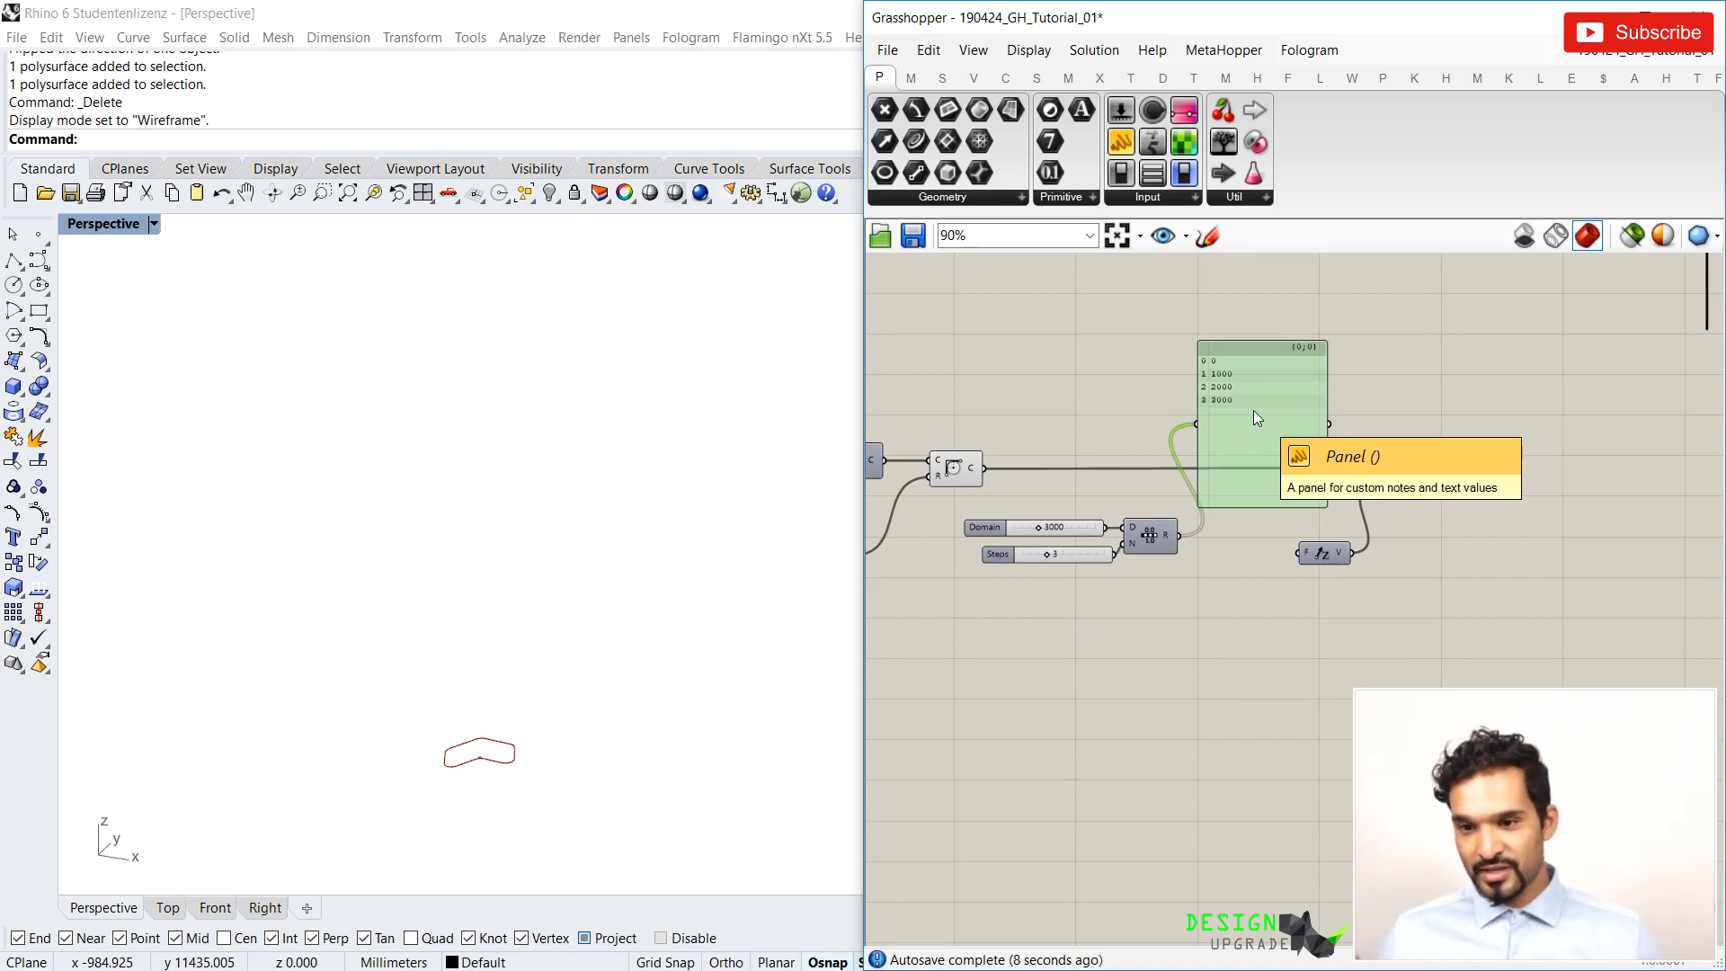
pyautogui.press('Delete')
# Connect the Range output to Unit Z's factor input and shift Unit Z and Move closer to the Range
pyautogui.moveTo(1179, 536); pyautogui.dragTo(1238, 539)
pyautogui.moveTo(1397, 483); pyautogui.dragTo(1337, 481)
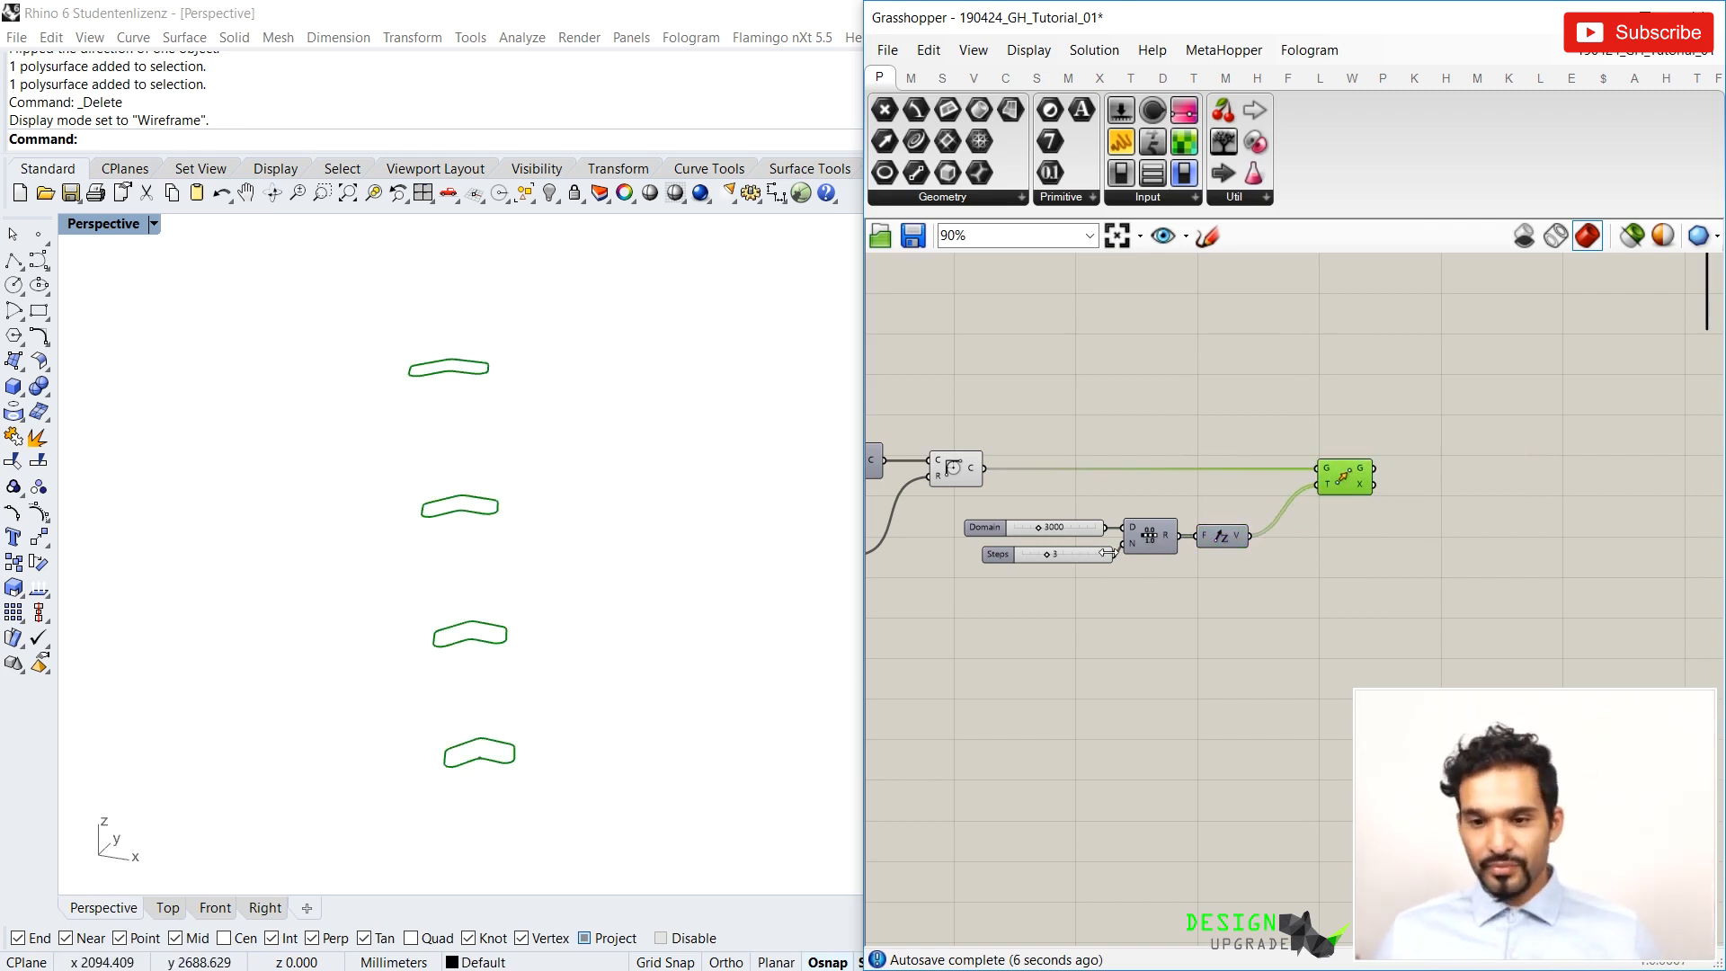
pyautogui.moveTo(1172, 541)
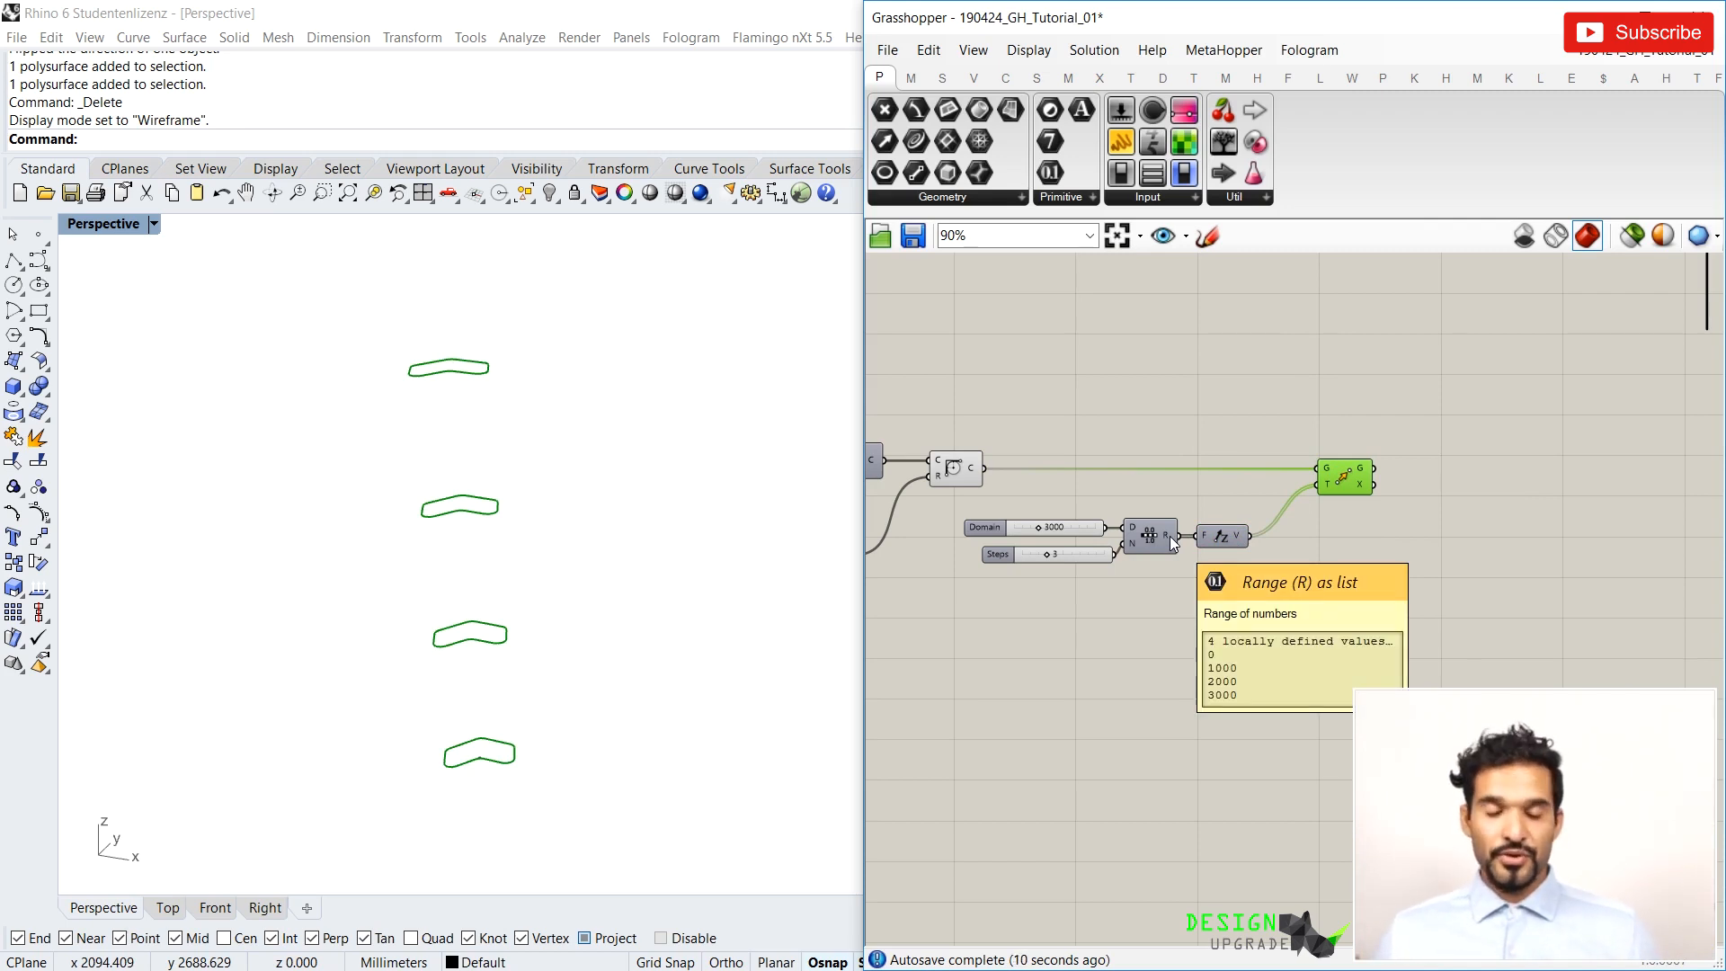
pyautogui.moveTo(1393, 487); pyautogui.dragTo(1317, 493, button='right')
pyautogui.moveTo(1281, 492); pyautogui.dragTo(1248, 492)
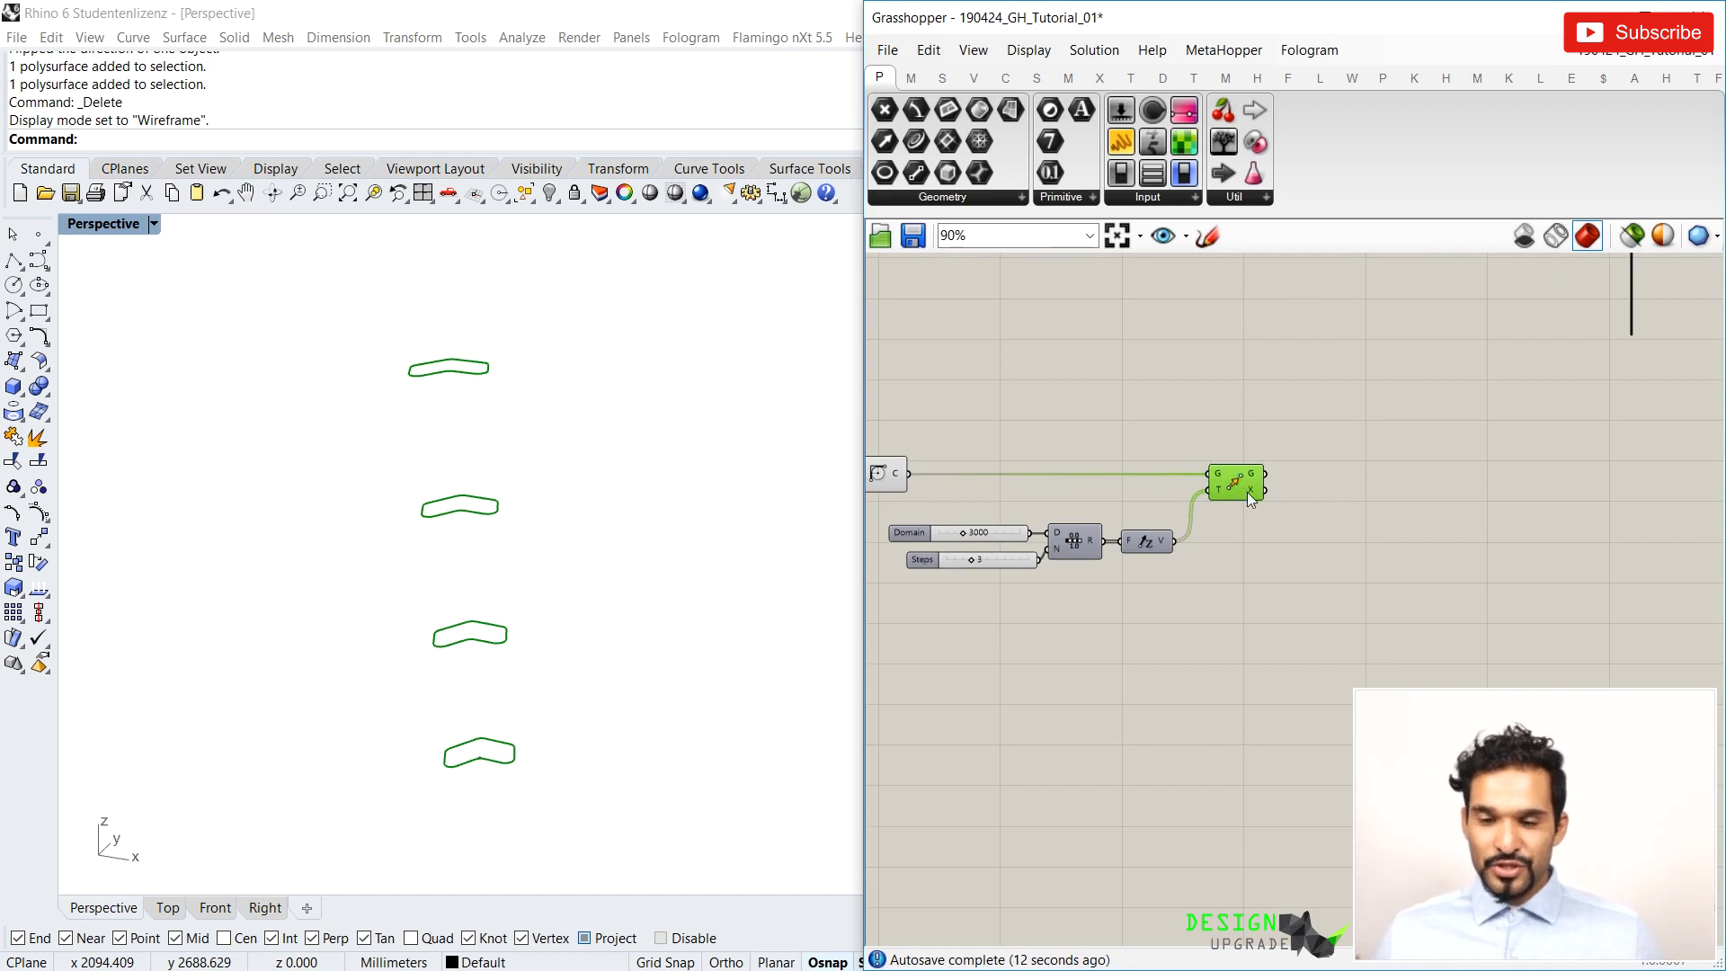
# Add a Split List component after Move, connect Move's geometry output to its list input, and align the two
pyautogui.scroll(-4, 1283, 543)
pyautogui.moveTo(1261, 575); pyautogui.dragTo(1148, 476)
pyautogui.scroll(4, 1258, 516)
pyautogui.moveTo(1258, 512); pyautogui.dragTo(1173, 515)
pyautogui.click(1254, 496)
pyautogui.scroll(-3, 1258, 499)
pyautogui.scroll(4, 1294, 519)
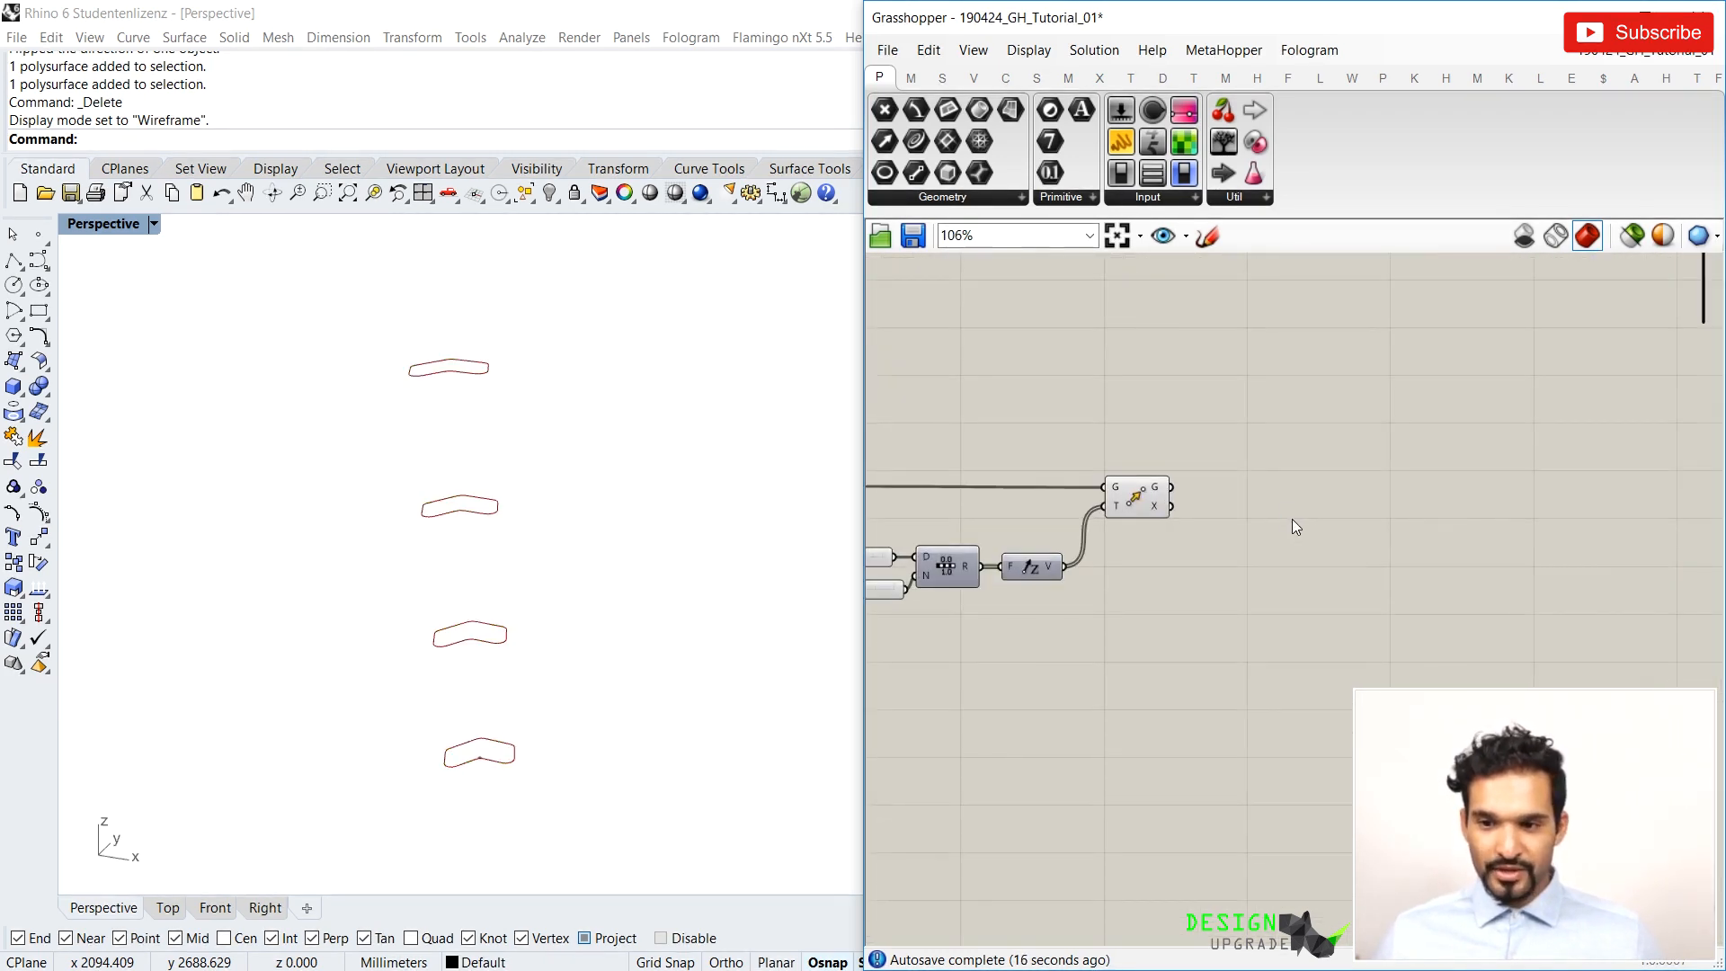
pyautogui.doubleClick(1292, 520)
pyautogui.write('spli')
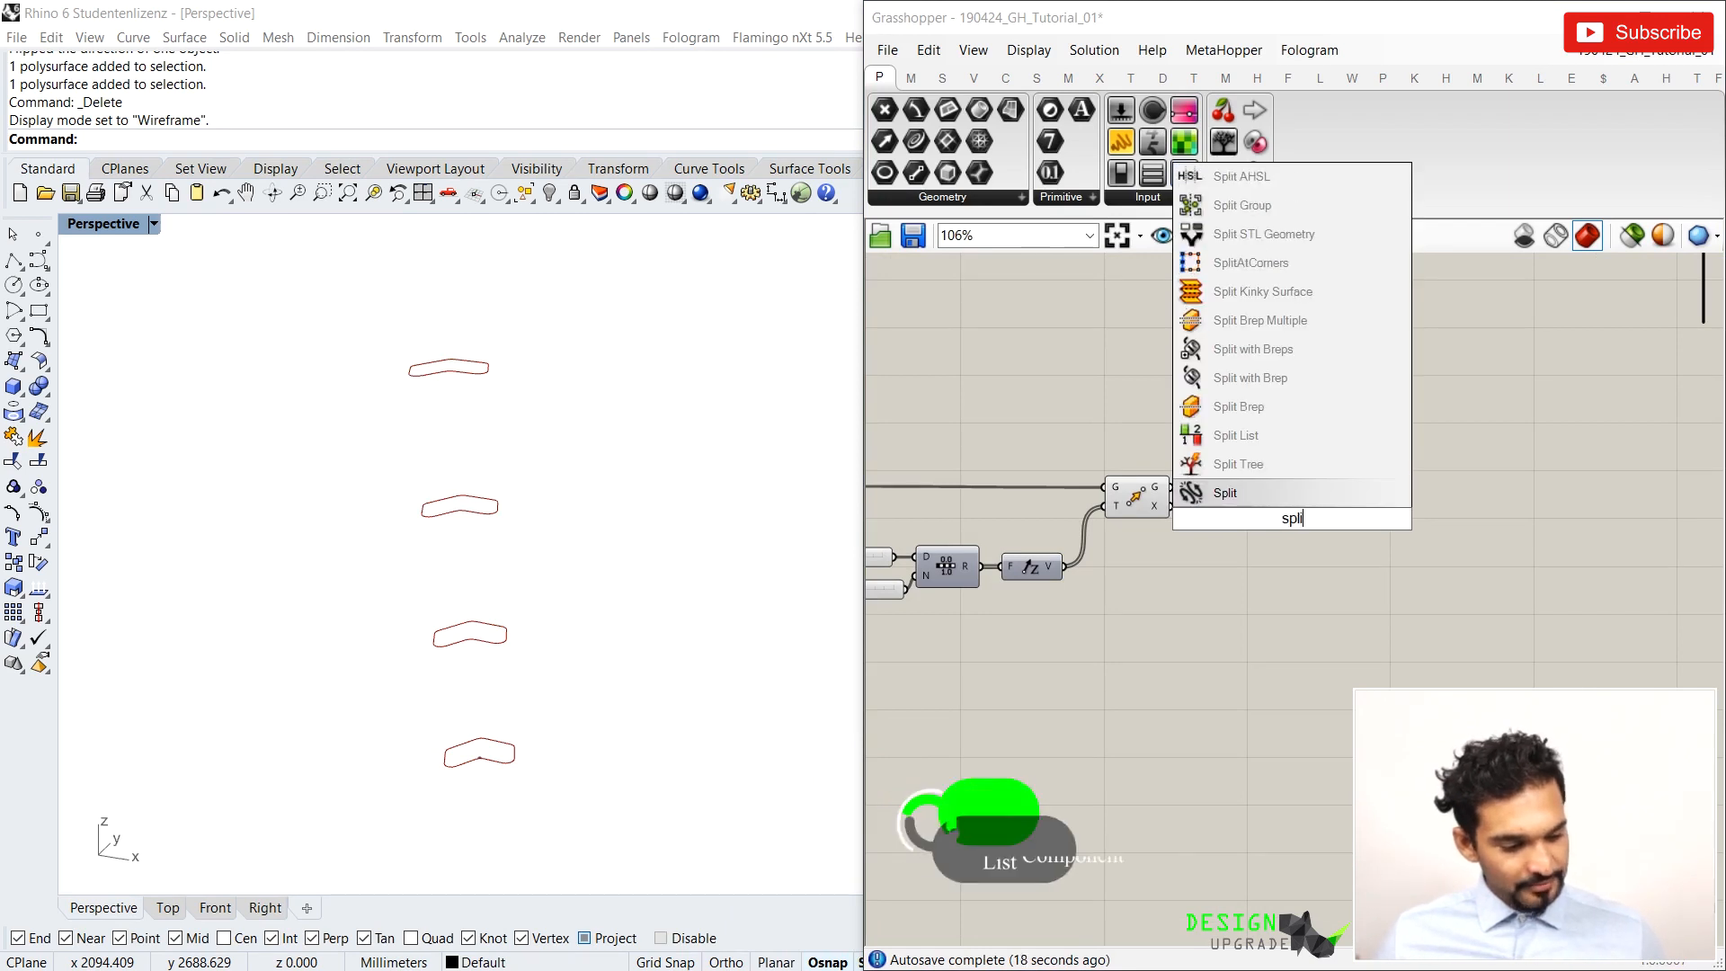
pyautogui.click(1236, 435)
pyautogui.moveTo(1245, 479); pyautogui.dragTo(1144, 504)
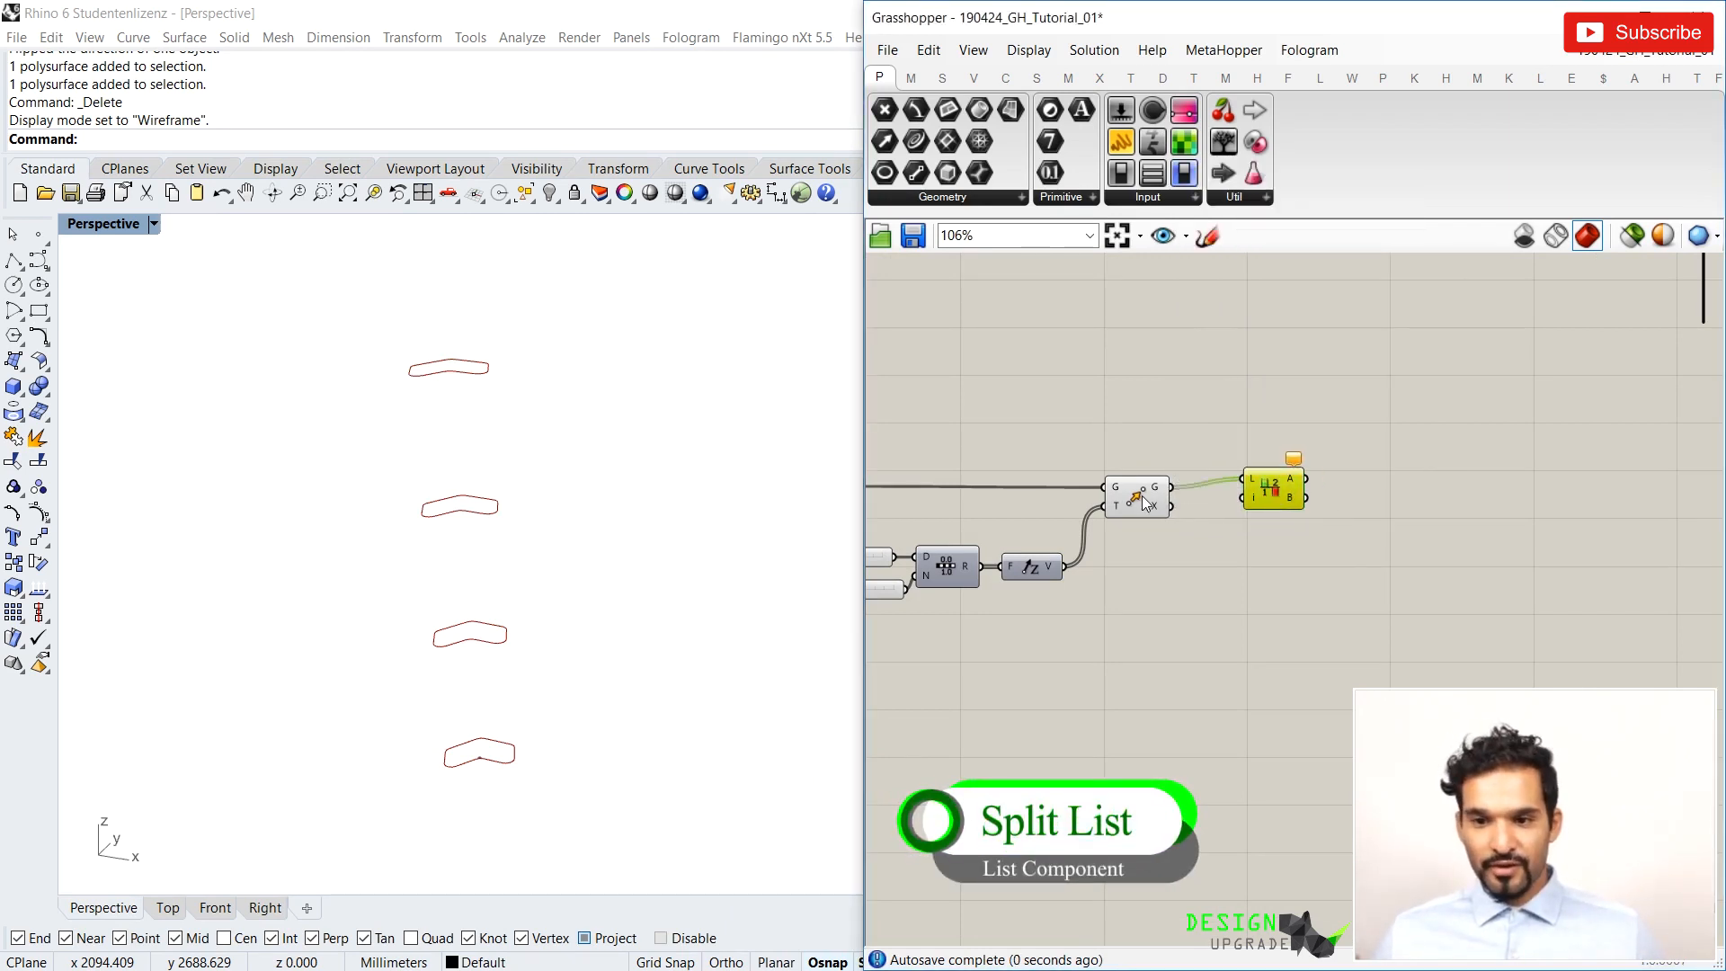
pyautogui.moveTo(1262, 488); pyautogui.dragTo(1262, 498)
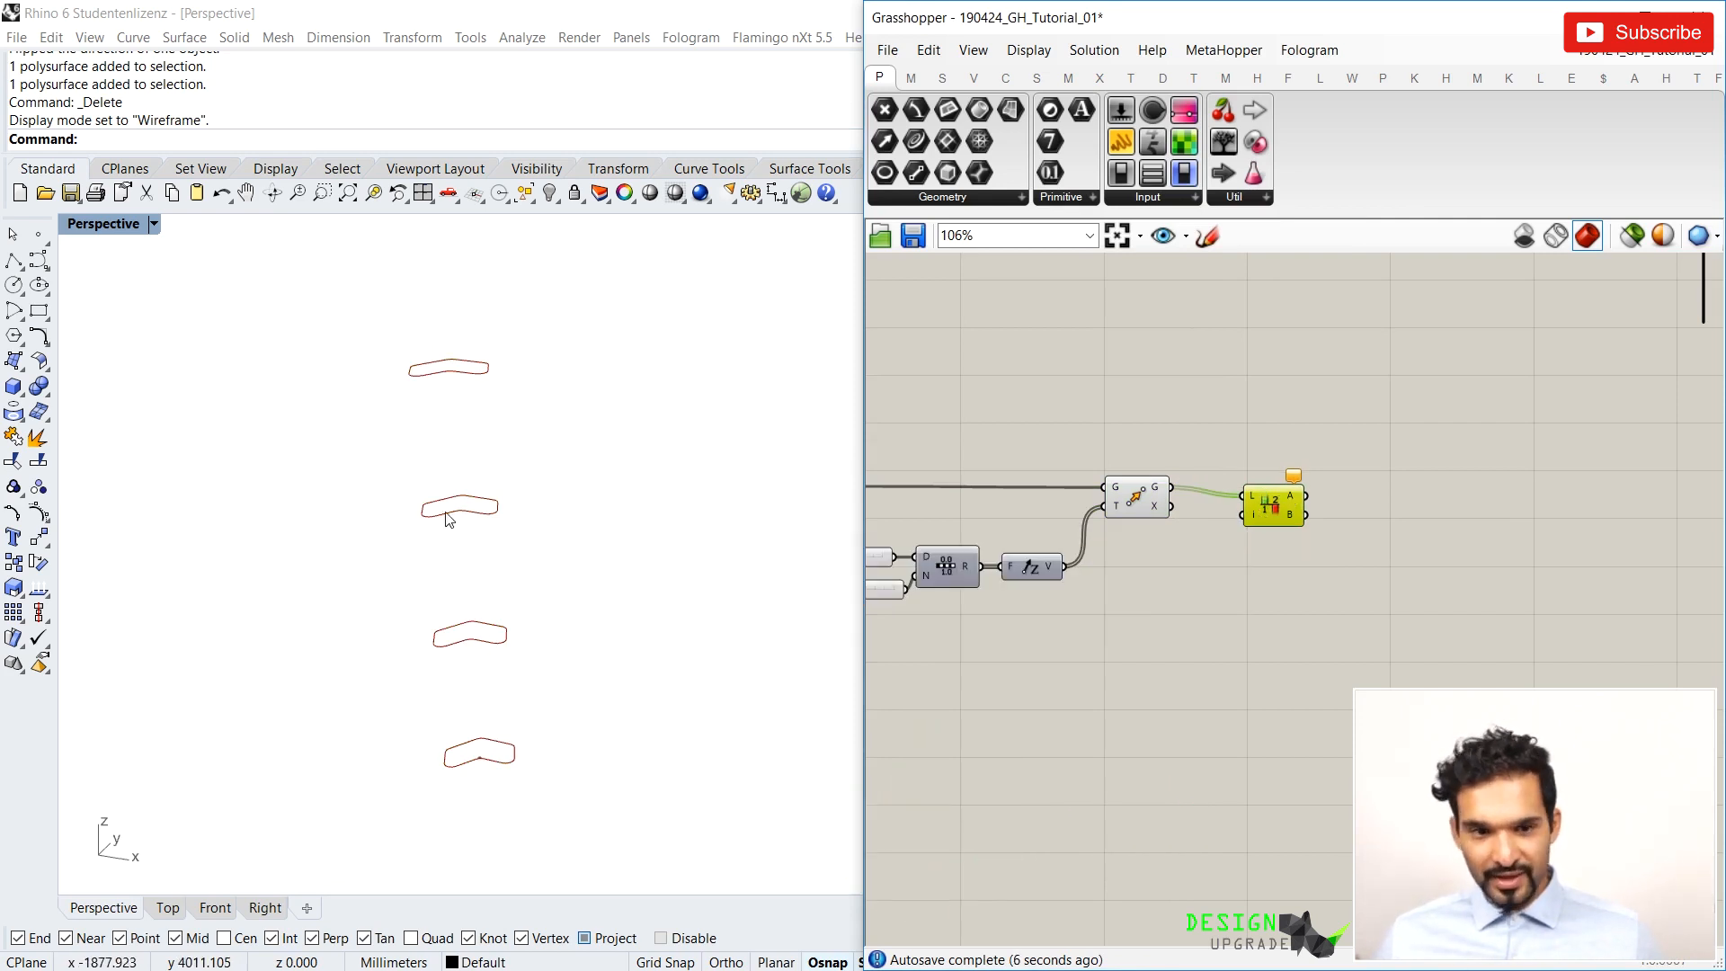
# Feed Split List's index input from a new number slider set to 2, and turn off the Move component's preview
pyautogui.doubleClick(1156, 612)
pyautogui.write('2')
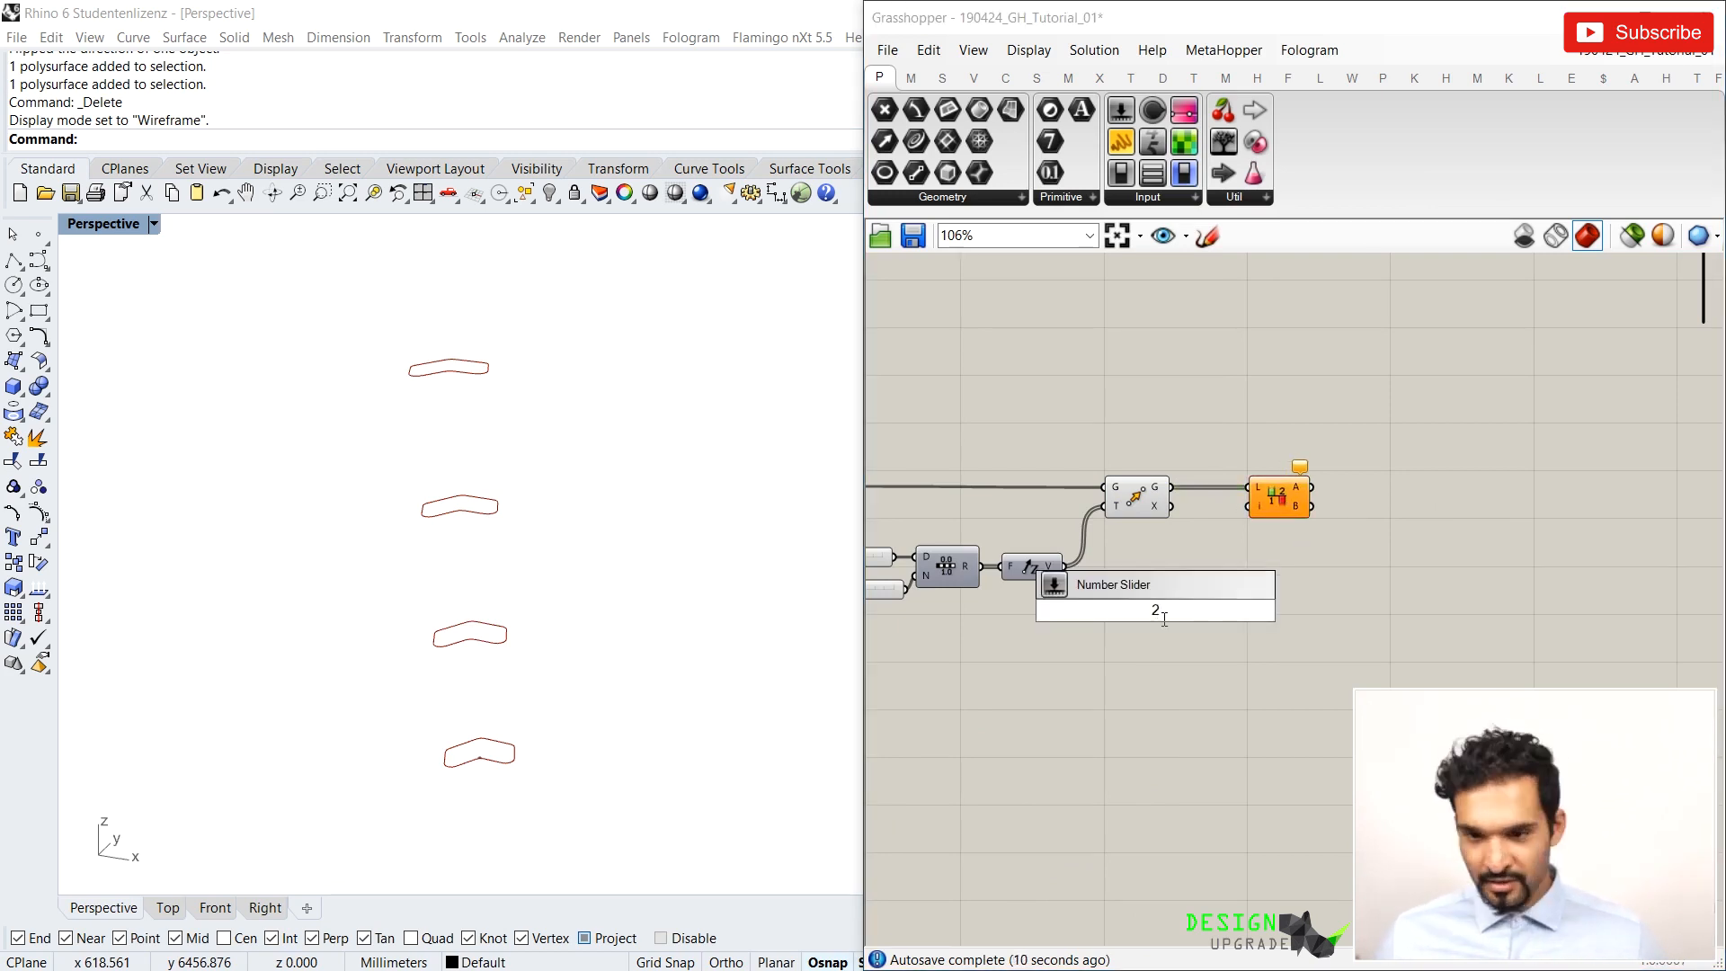
pyautogui.press('Return')
pyautogui.moveTo(1235, 610); pyautogui.dragTo(1248, 506)
pyautogui.moveTo(1297, 488)
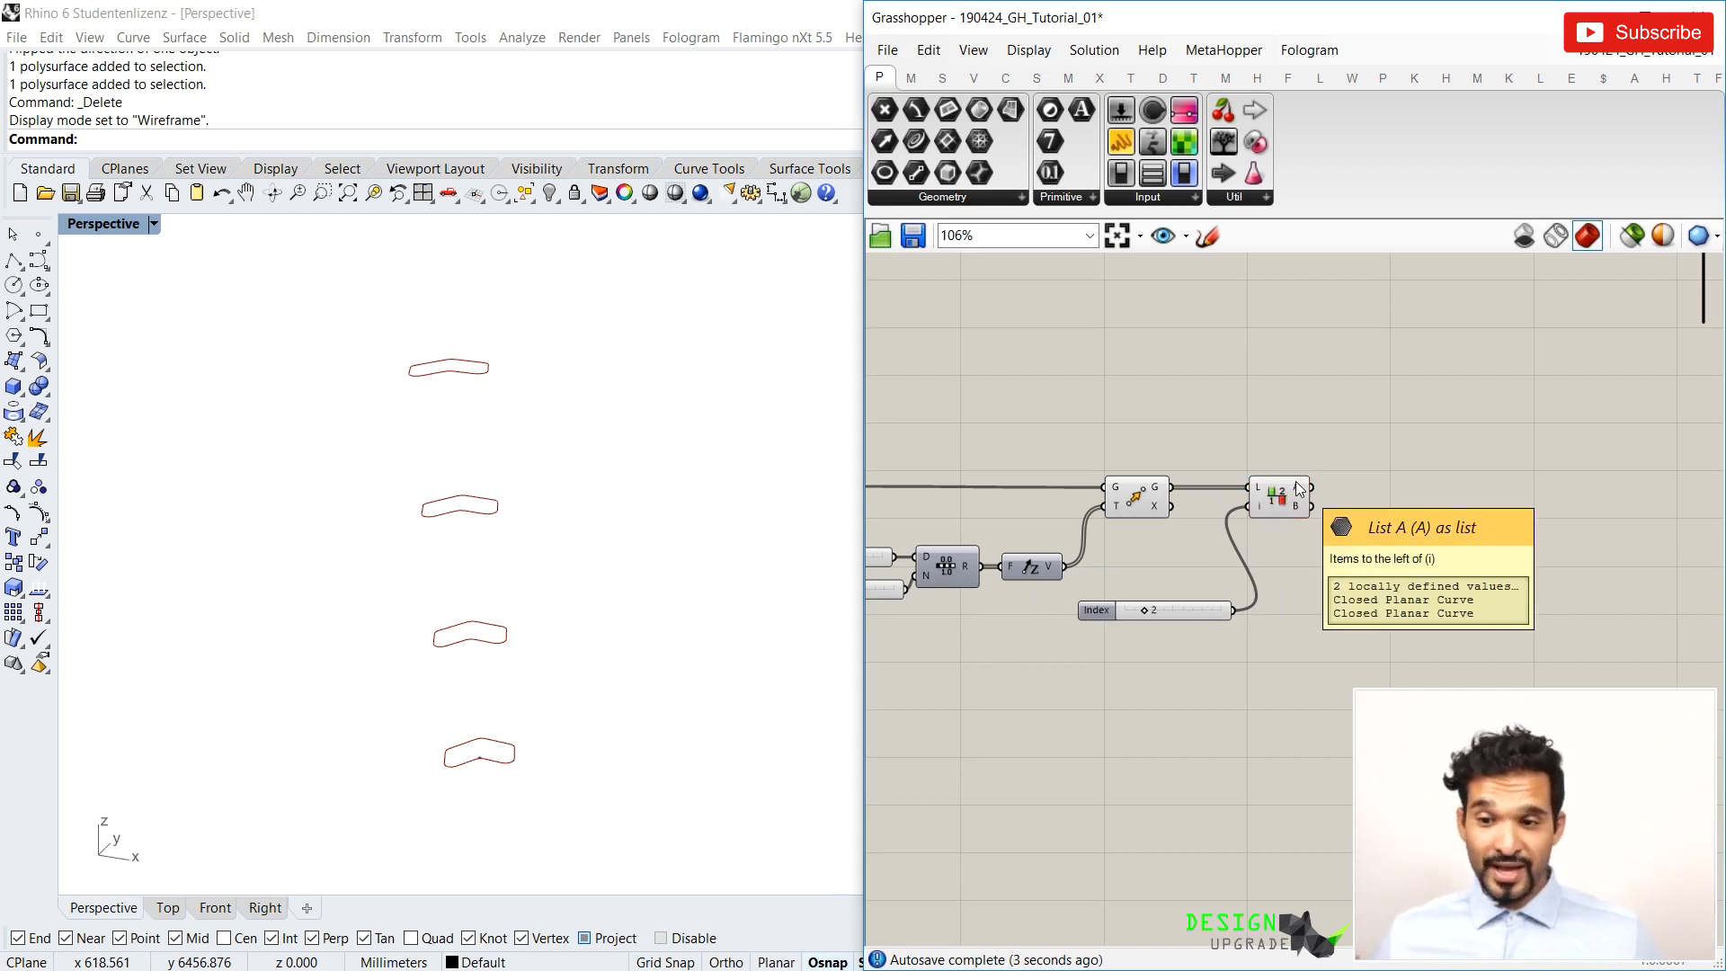
pyautogui.click(1134, 496)
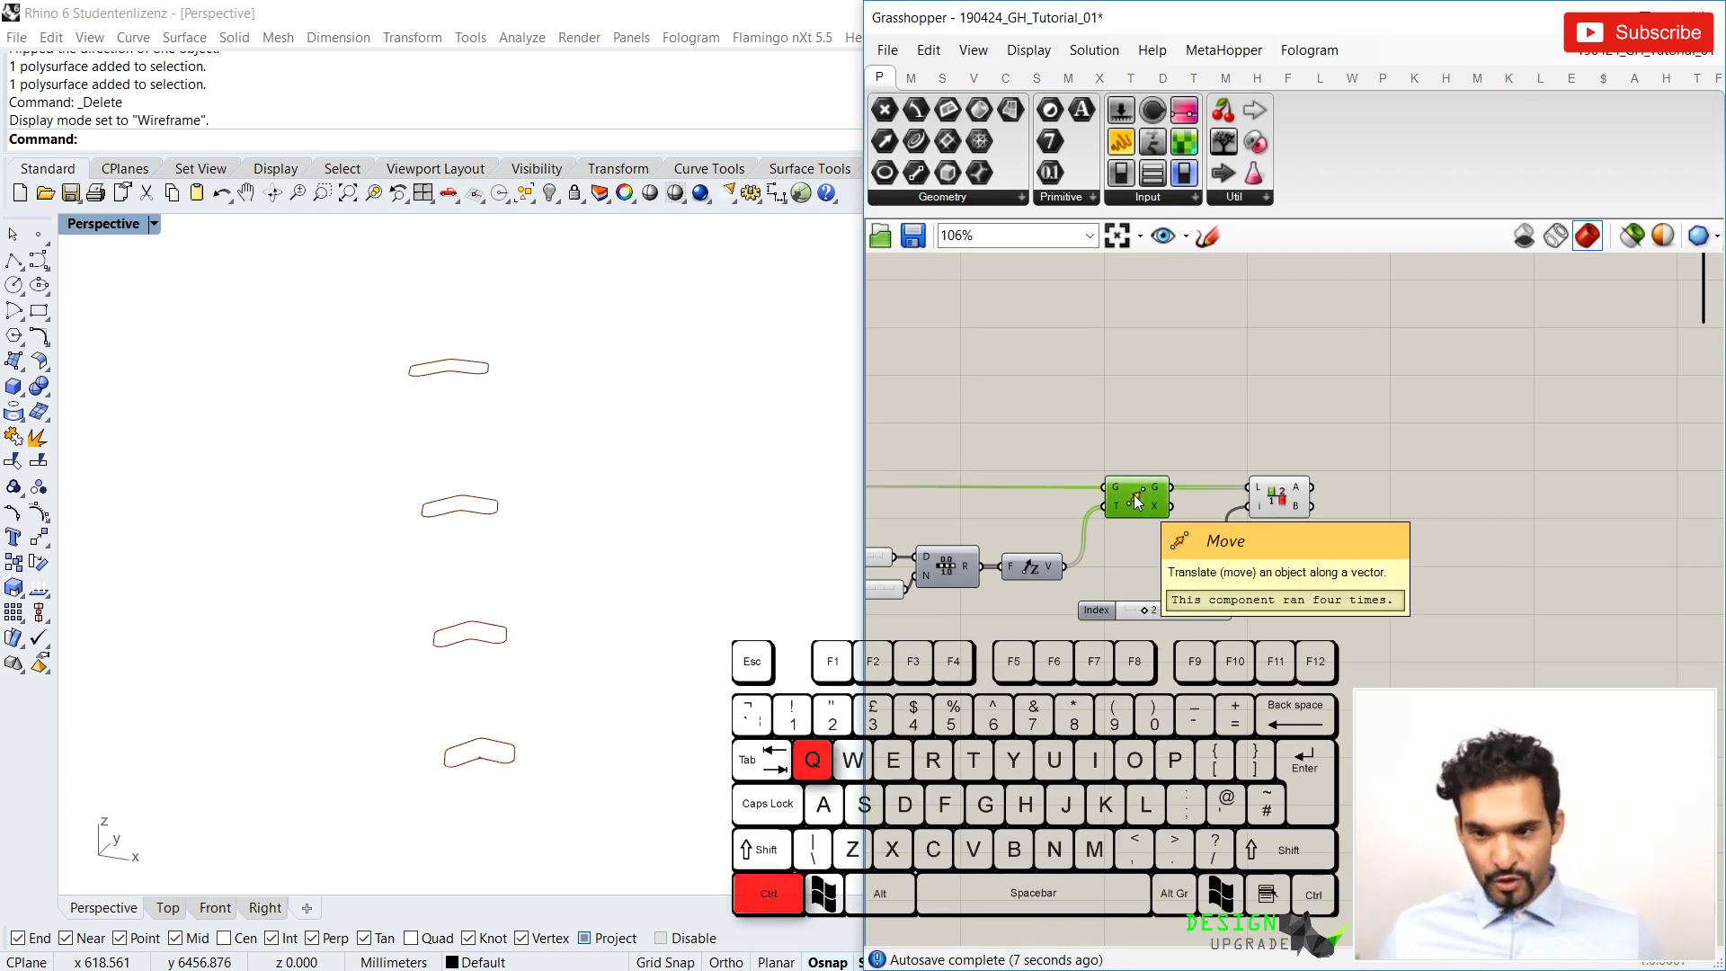
# Attach a Curve parameter to Split List's A output, check which sections it contains, and delete it
pyautogui.doubleClick(1394, 491)
pyautogui.write('curve')
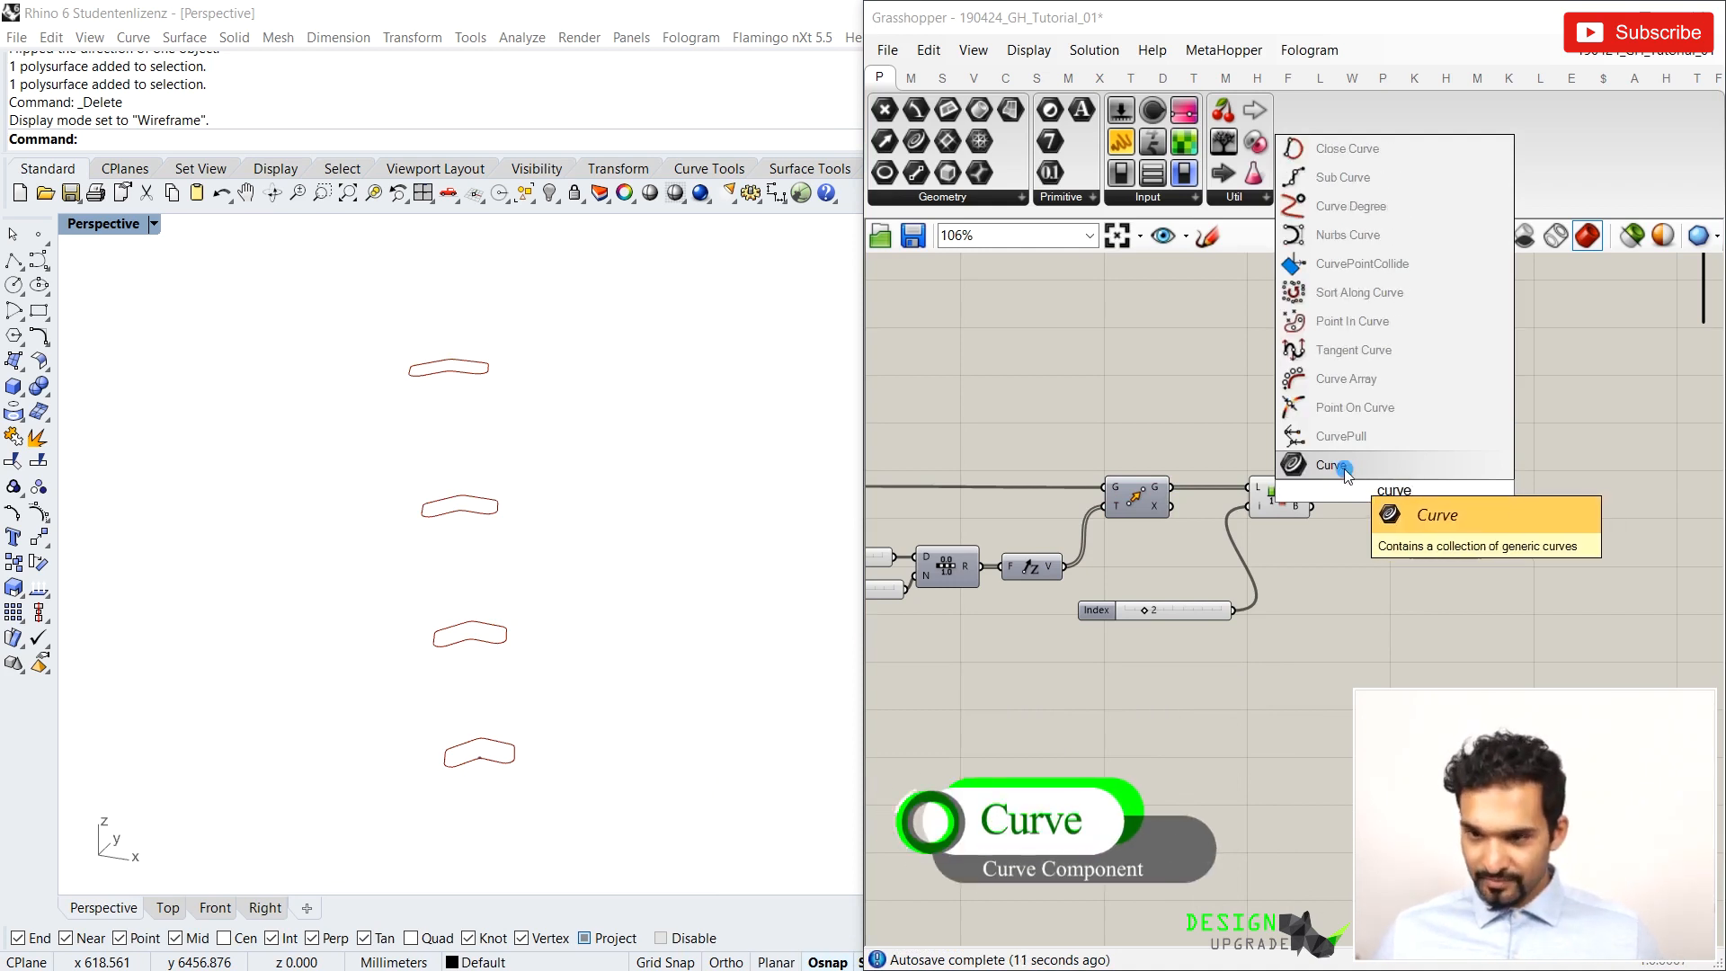
pyautogui.click(1357, 468)
pyautogui.moveTo(1311, 486); pyautogui.dragTo(1367, 491)
pyautogui.click(1389, 491)
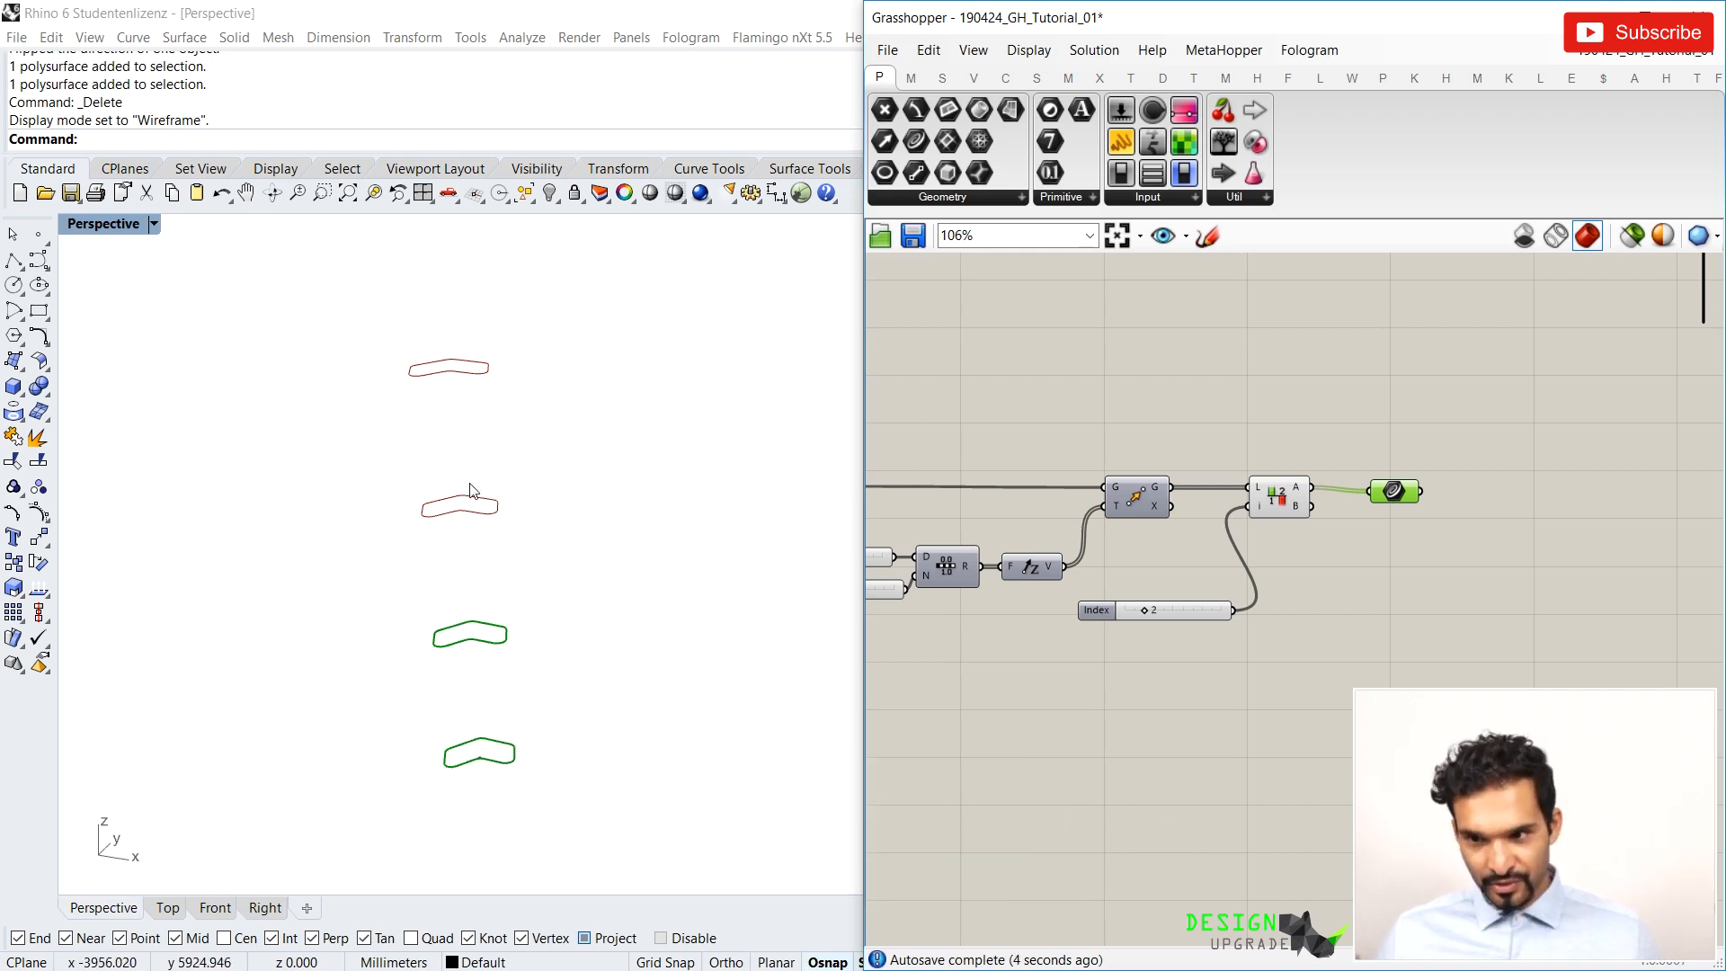
pyautogui.press('Delete')
# Add a Rotate component, connect Split List's B output to its geometry input, and place it close beside Split List
pyautogui.scroll(-1, 1479, 565)
pyautogui.moveTo(1478, 564); pyautogui.dragTo(1262, 537, button='right')
pyautogui.scroll(2, 1163, 534)
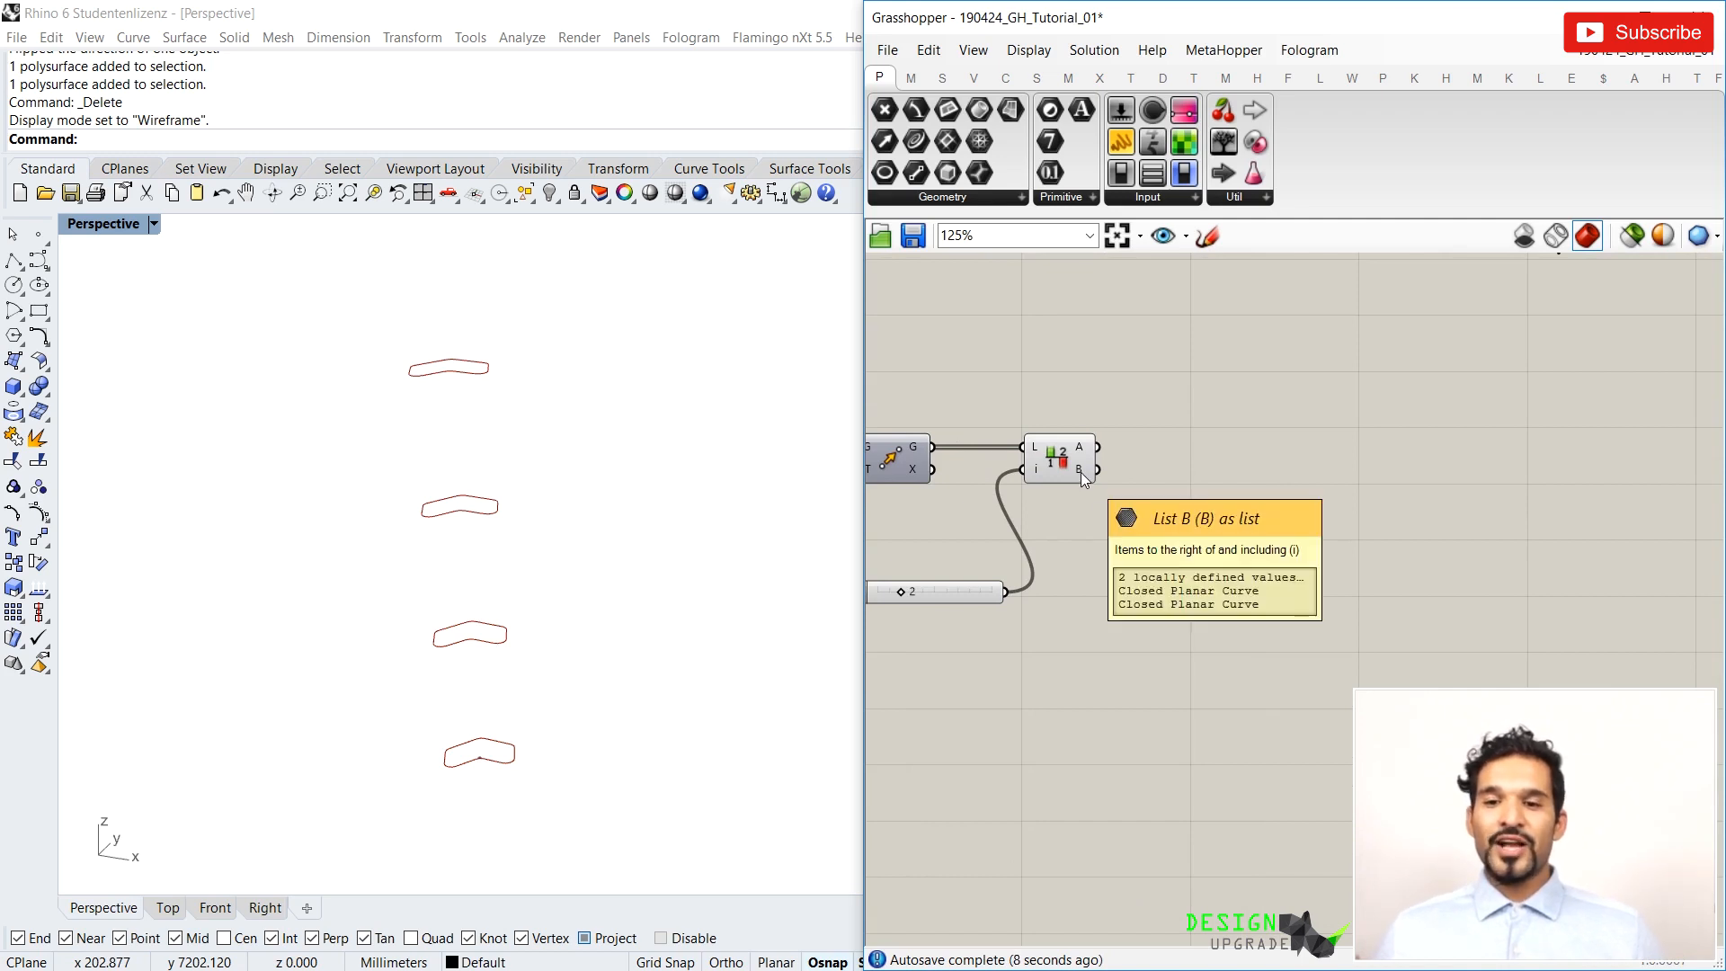
pyautogui.moveTo(1078, 471)
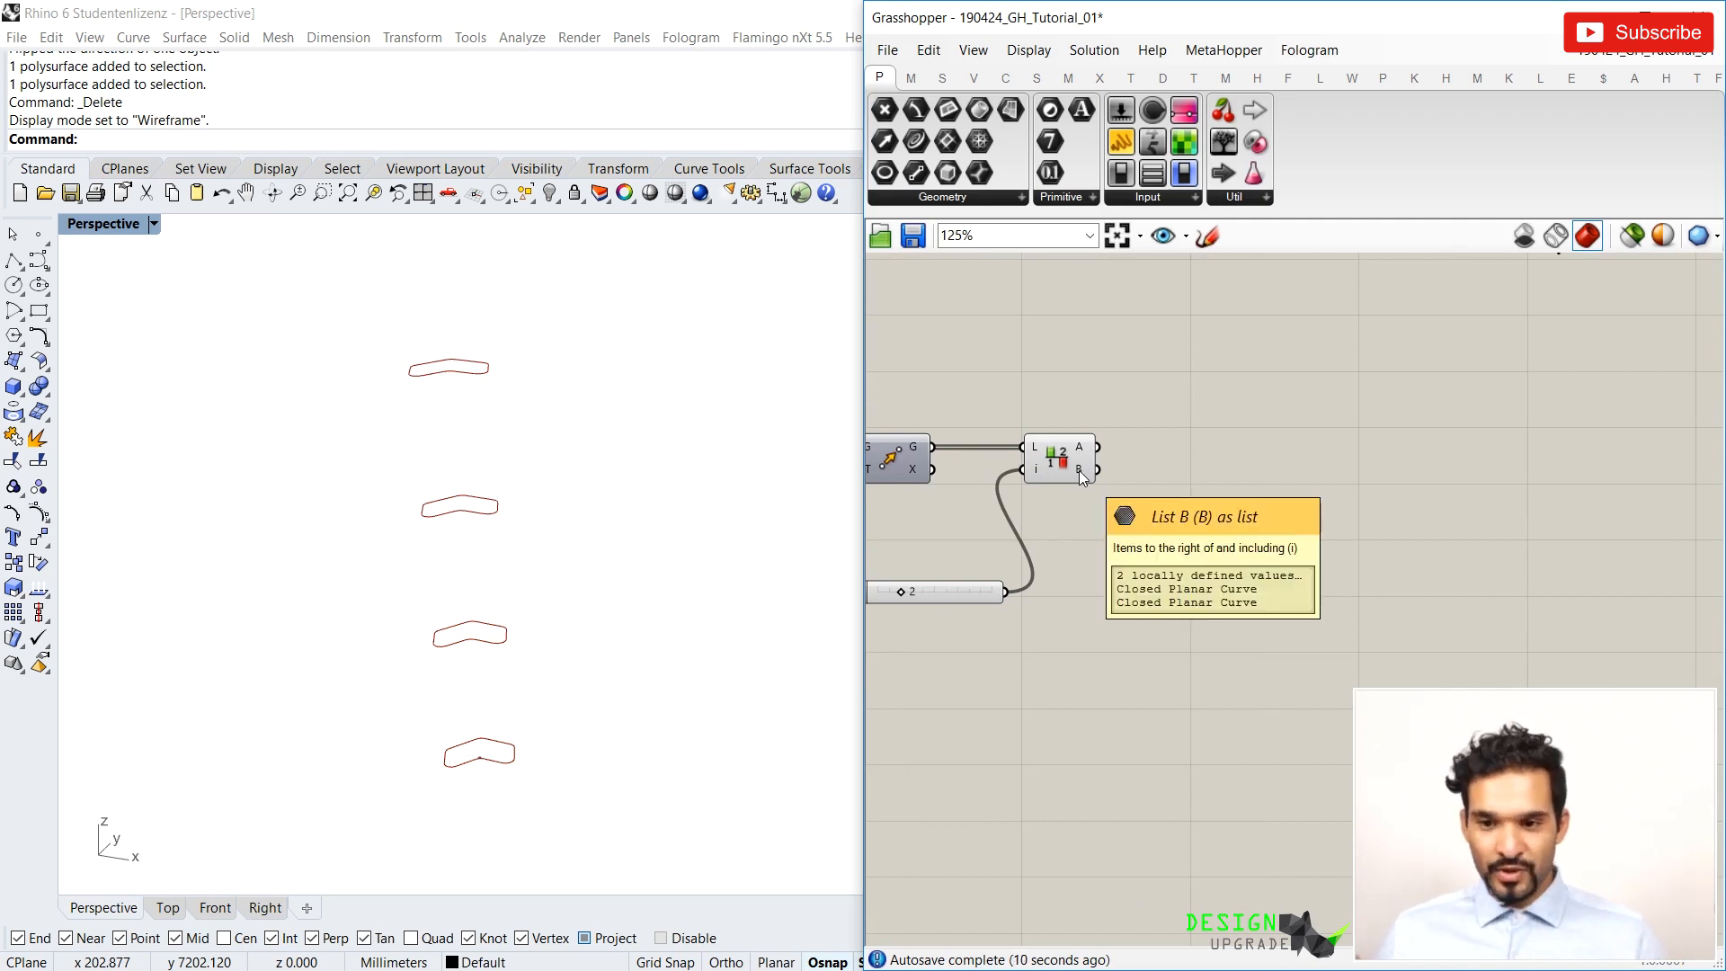
pyautogui.doubleClick(1298, 541)
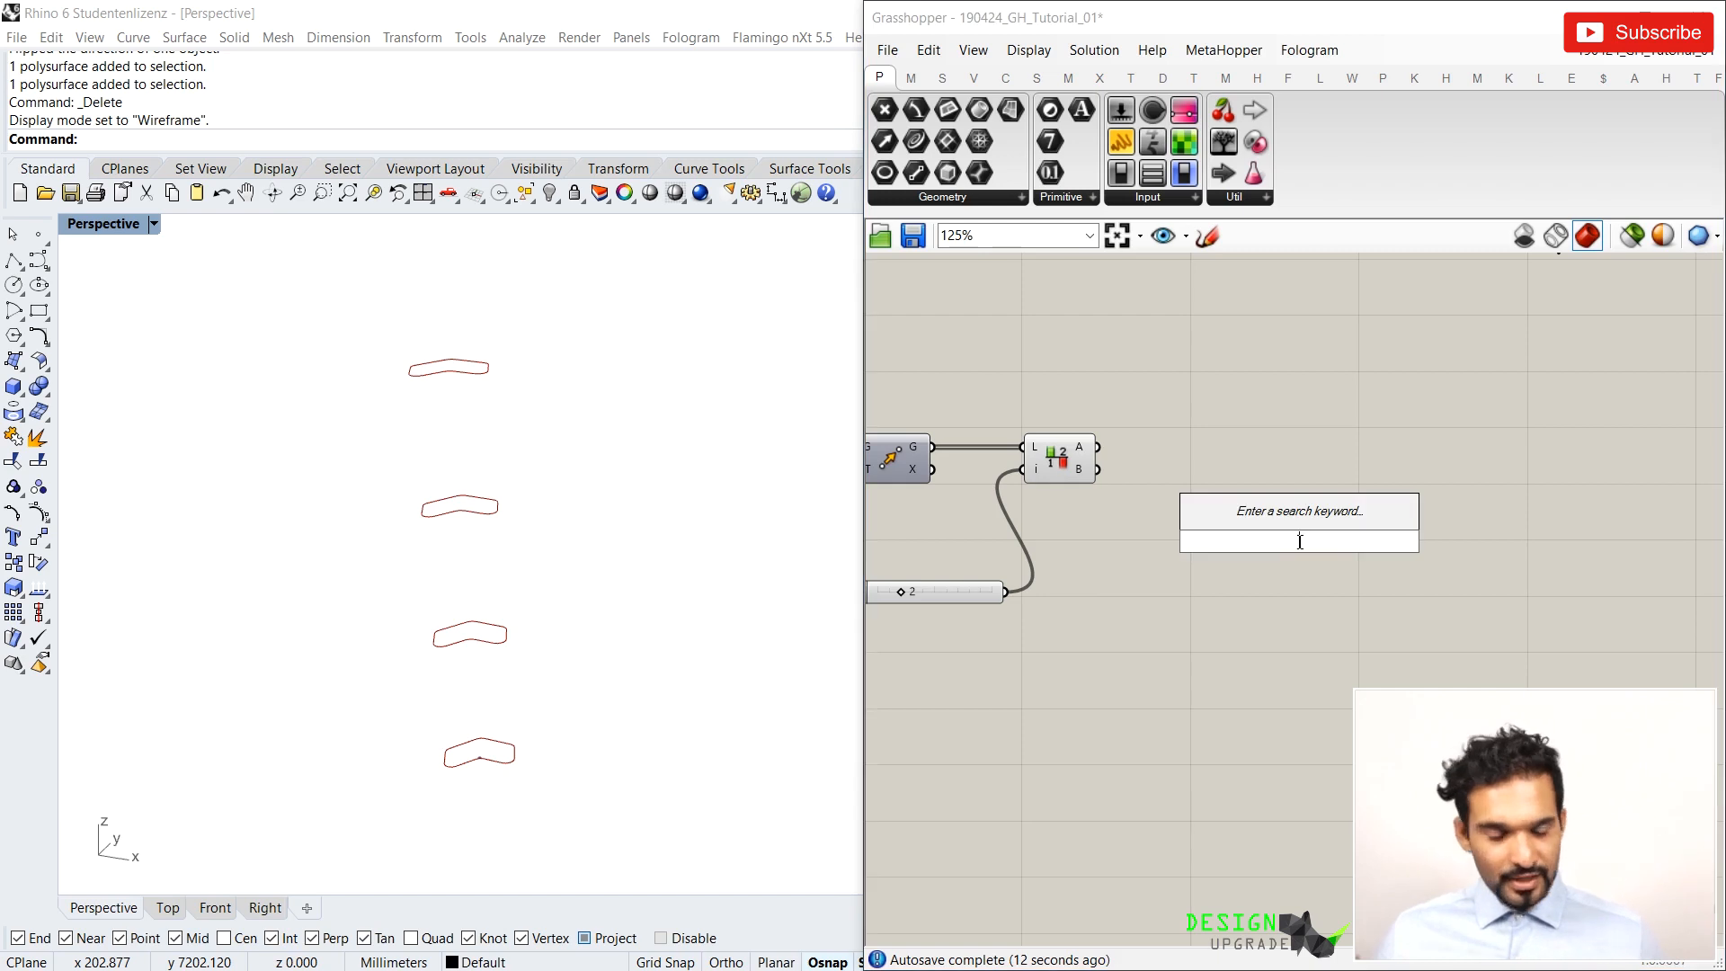
pyautogui.write('ro')
pyautogui.write('tate')
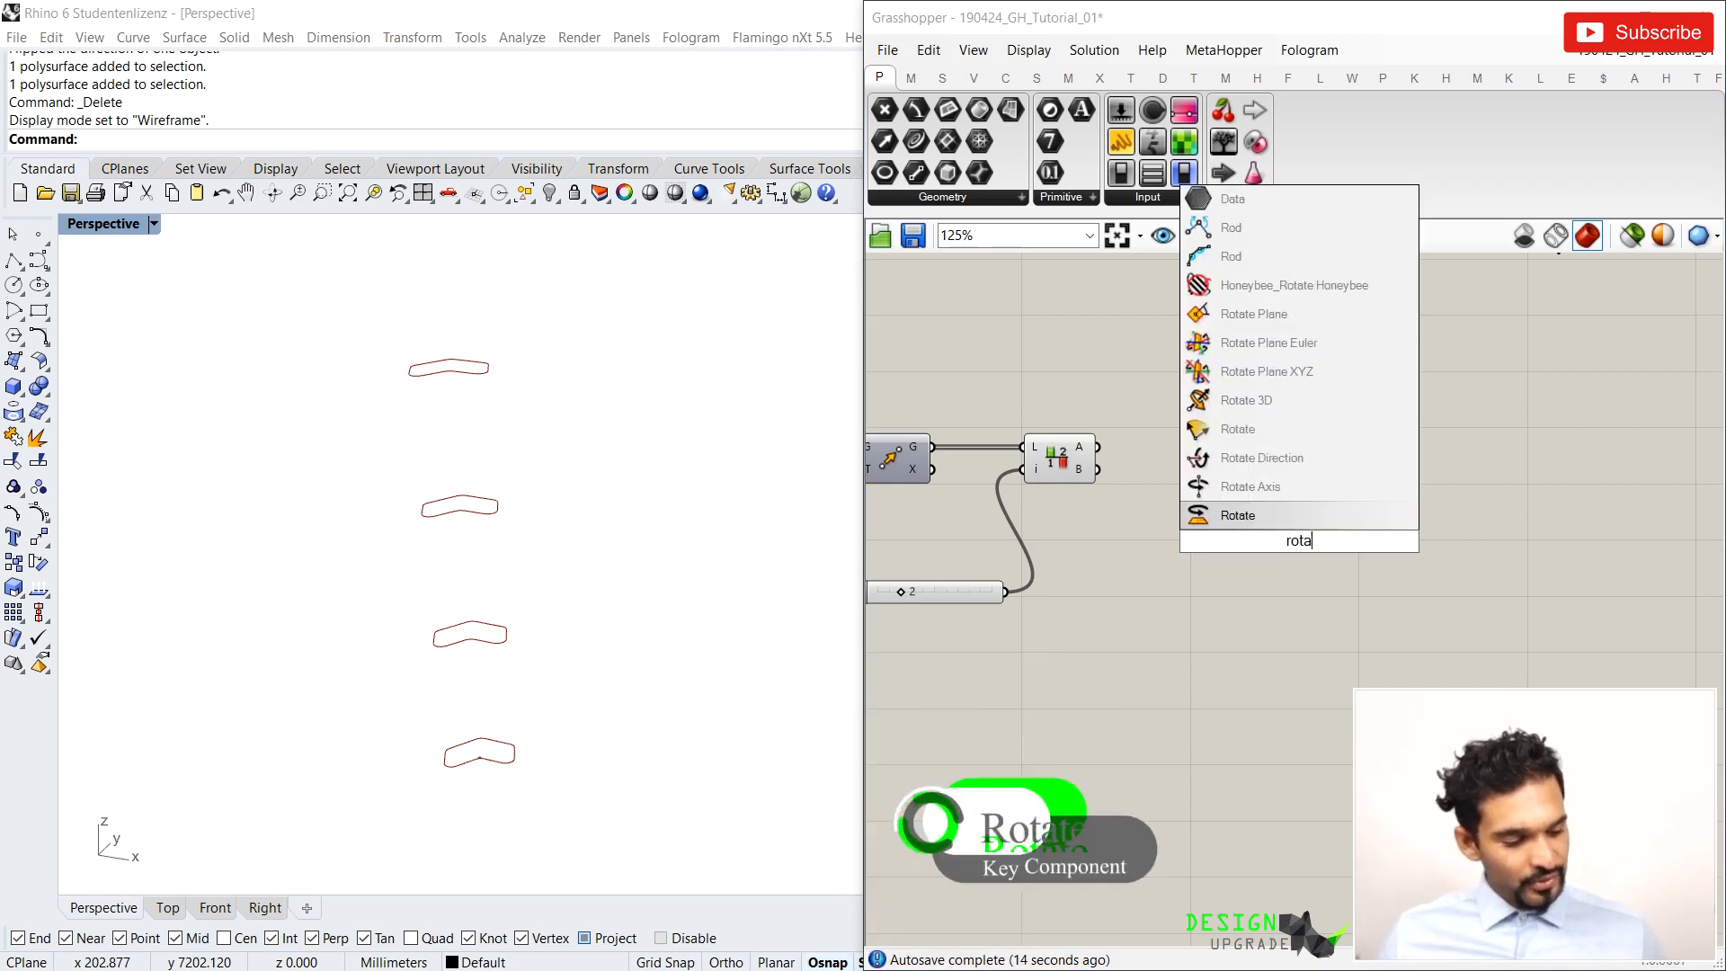
pyautogui.click(1234, 516)
pyautogui.moveTo(1362, 510); pyautogui.dragTo(1382, 497)
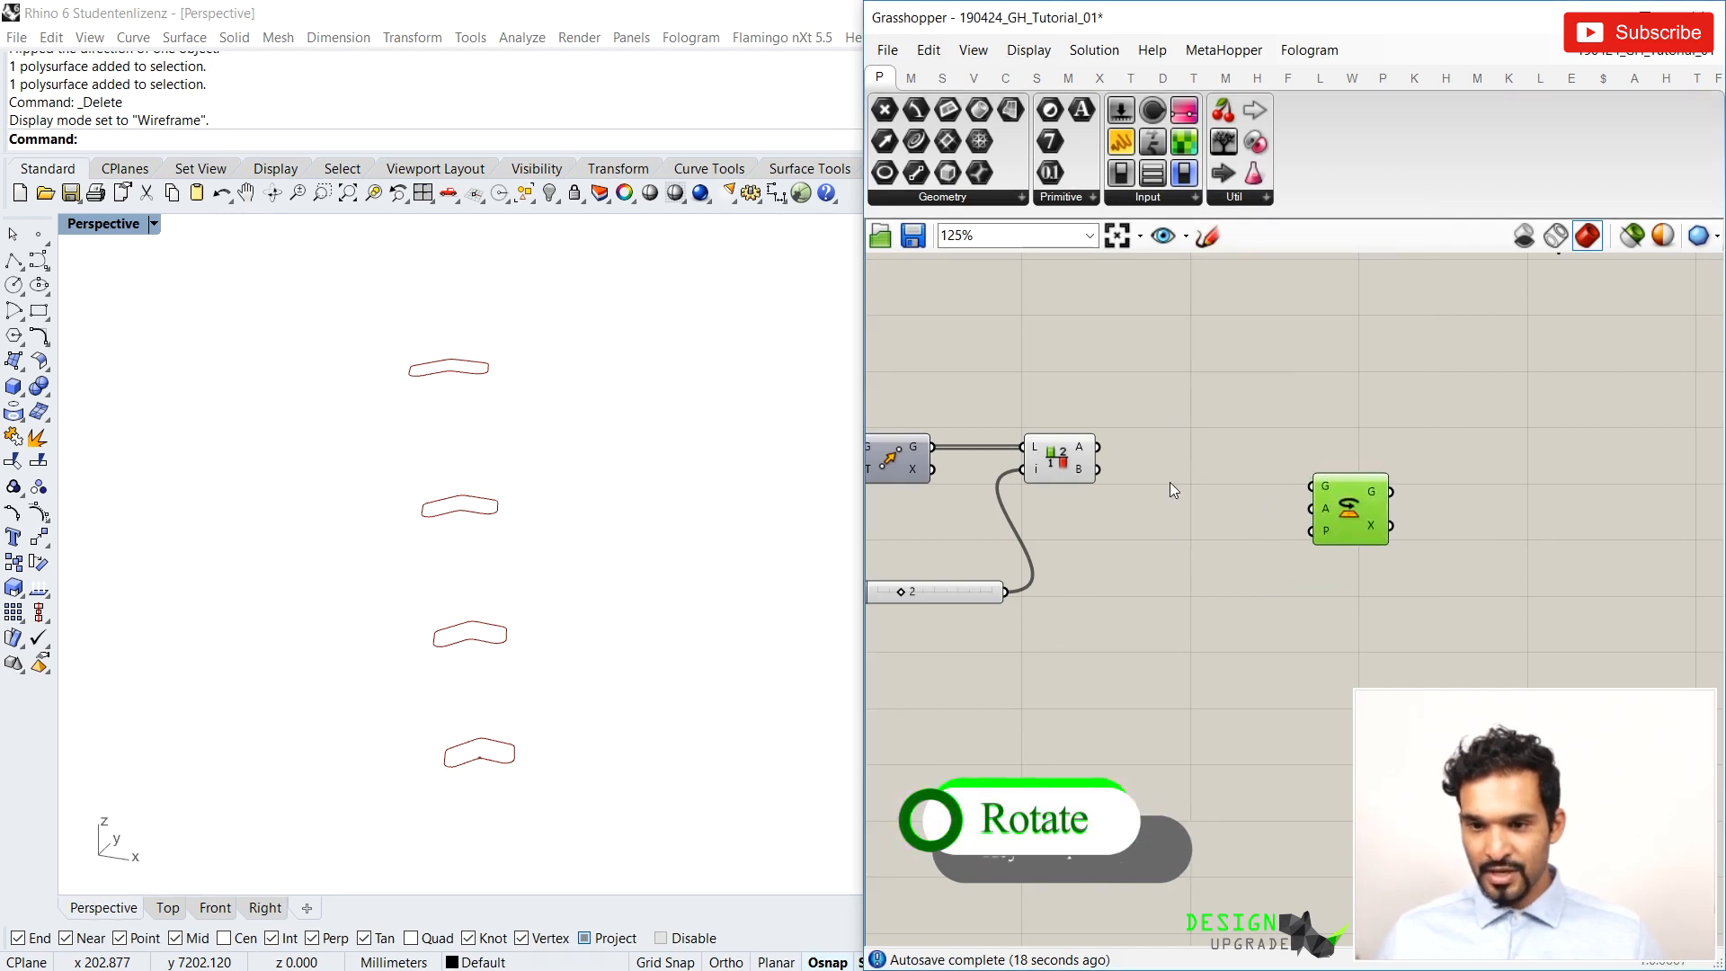
pyautogui.moveTo(1097, 468); pyautogui.dragTo(1321, 487)
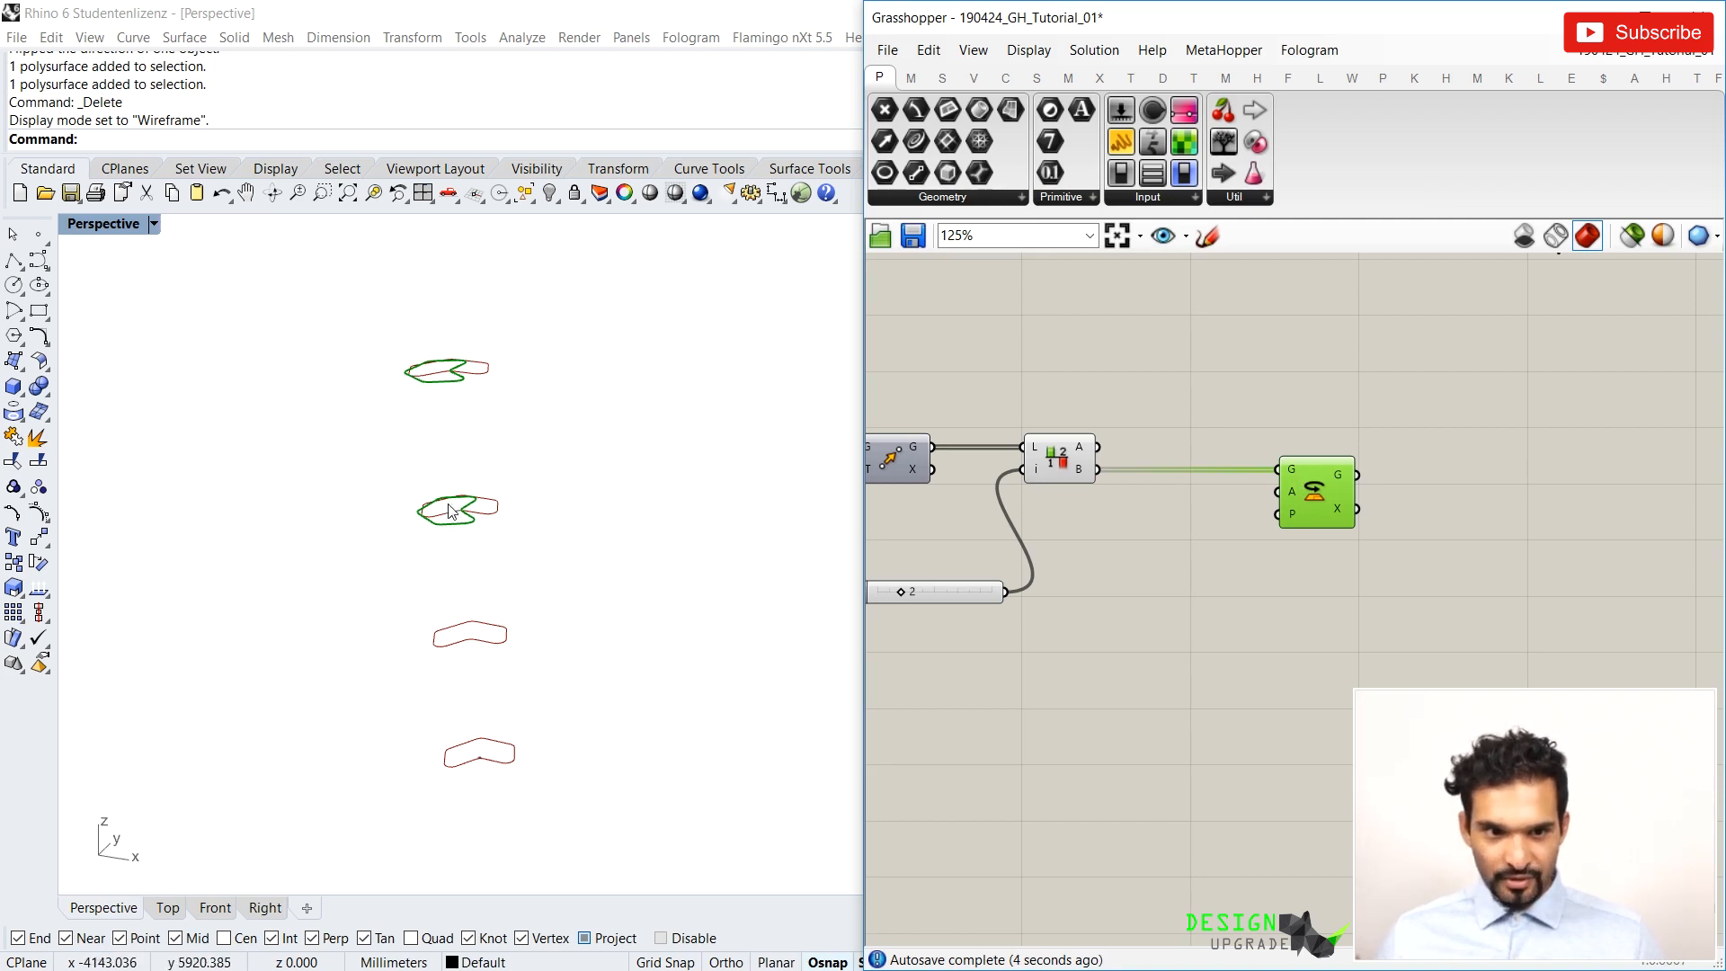
pyautogui.moveTo(1334, 486); pyautogui.dragTo(1183, 495)
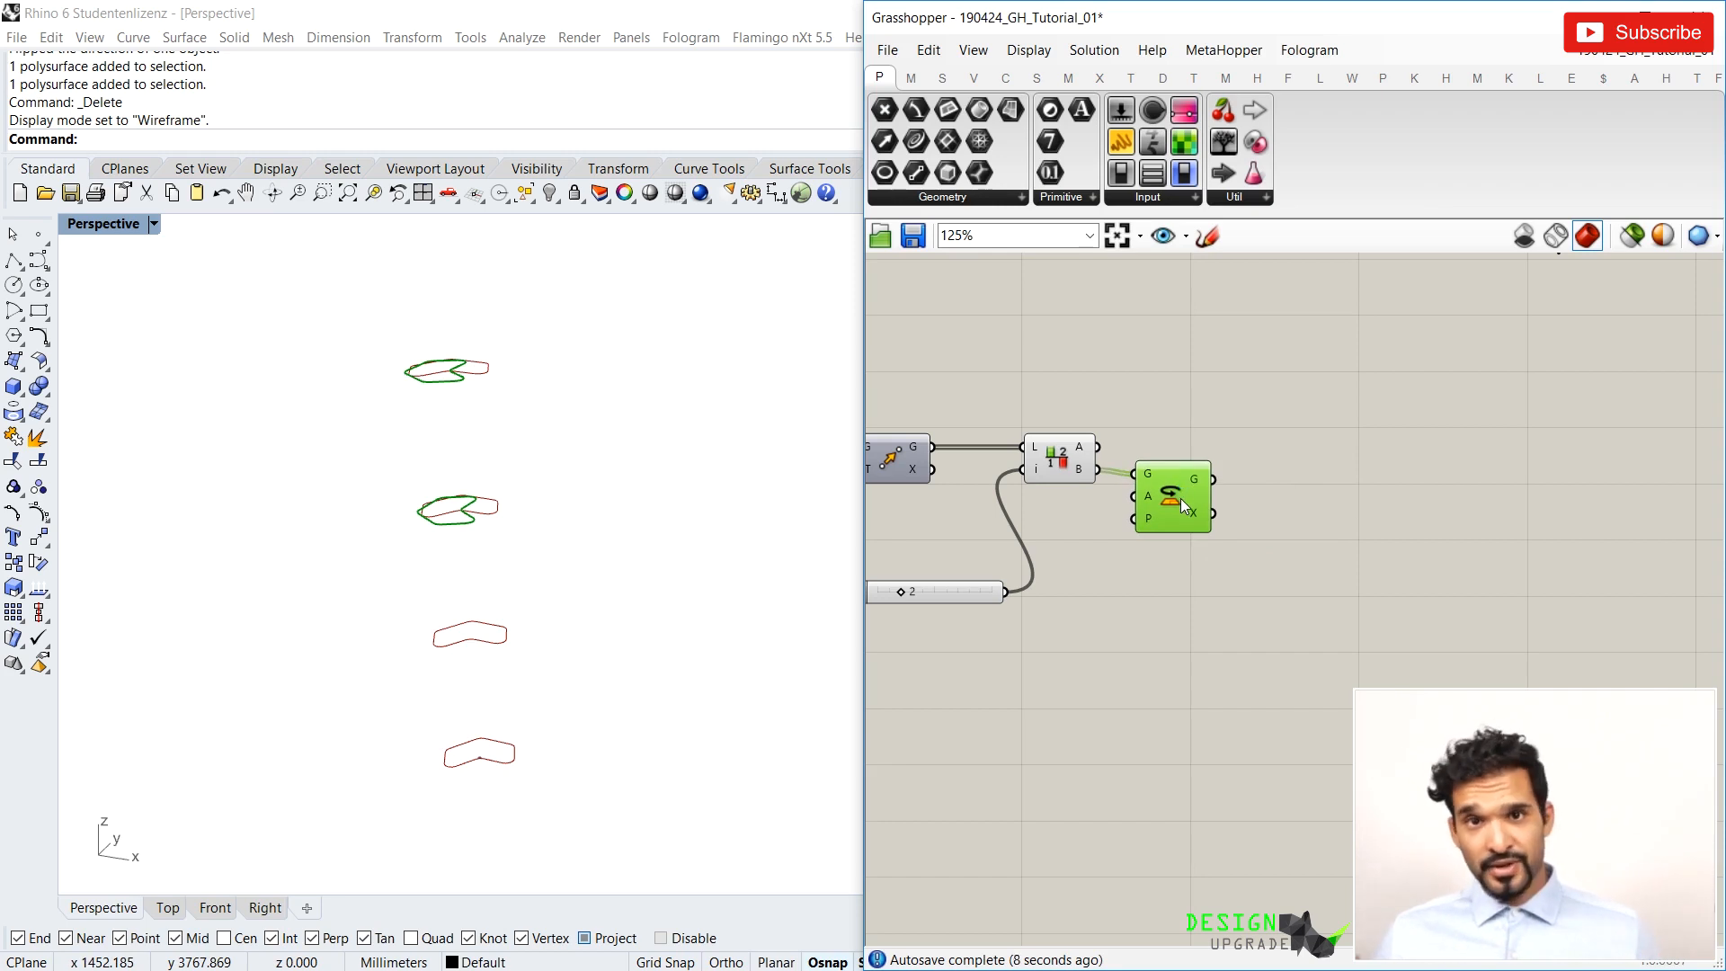
# Add a Loft component and connect both Split List's A output and Rotate's geometry output to its curves input
pyautogui.doubleClick(1445, 498)
pyautogui.write('loft')
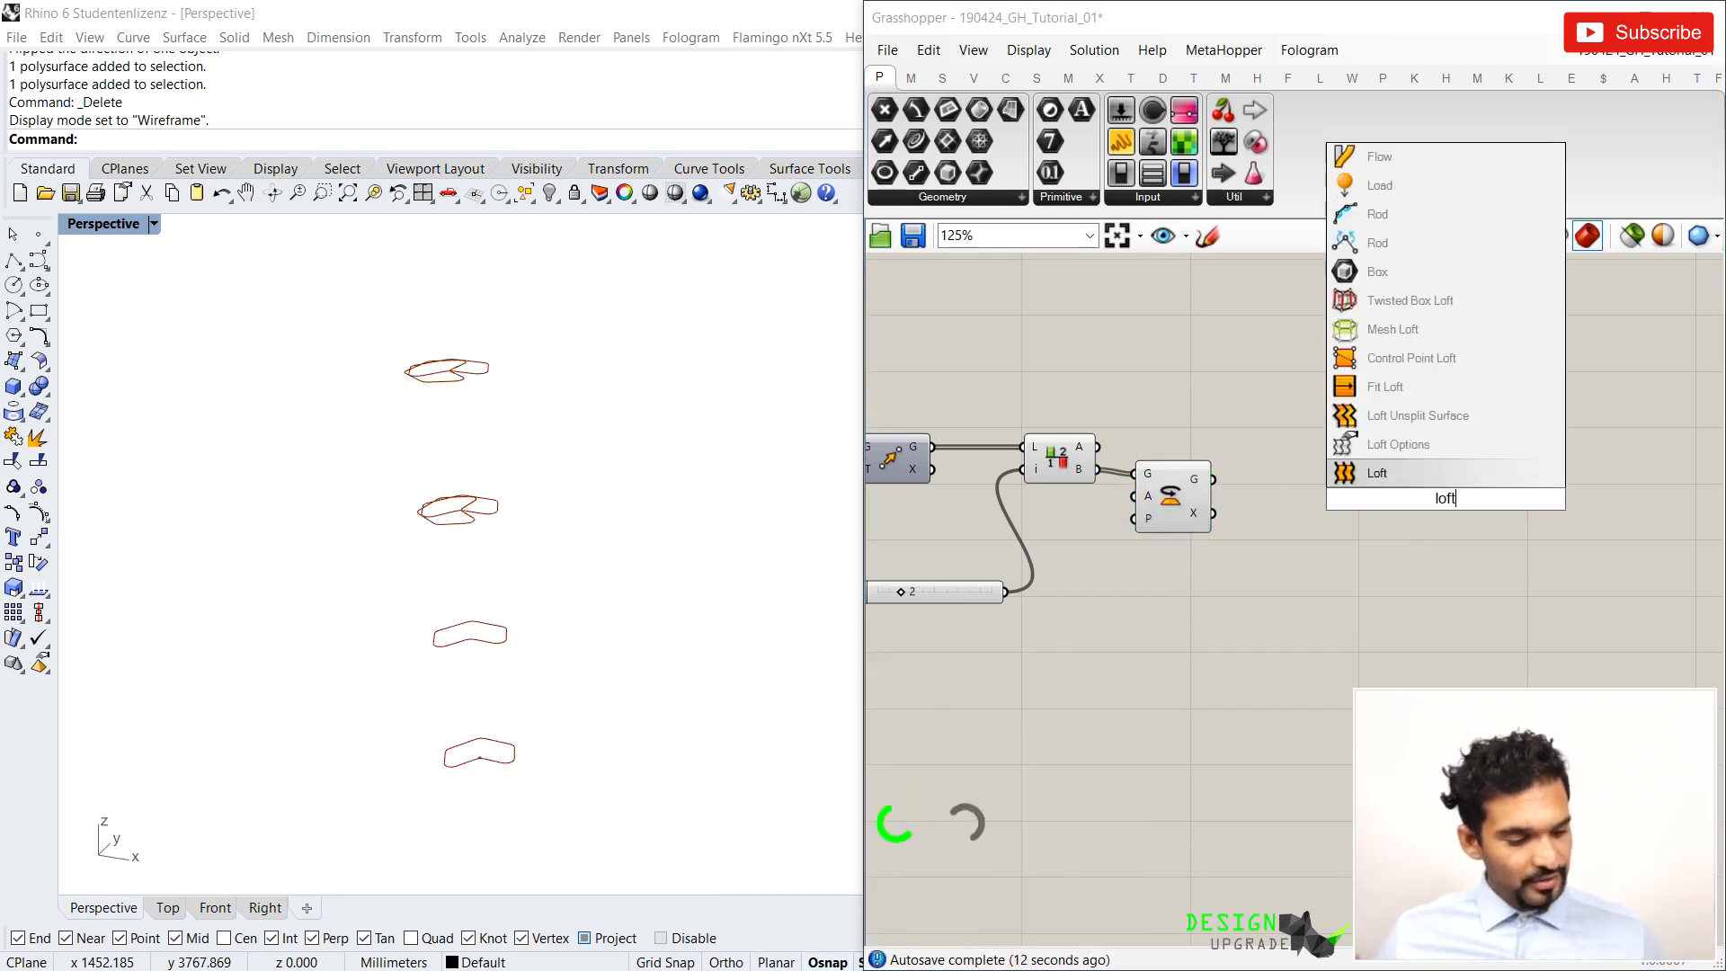
pyautogui.click(1393, 473)
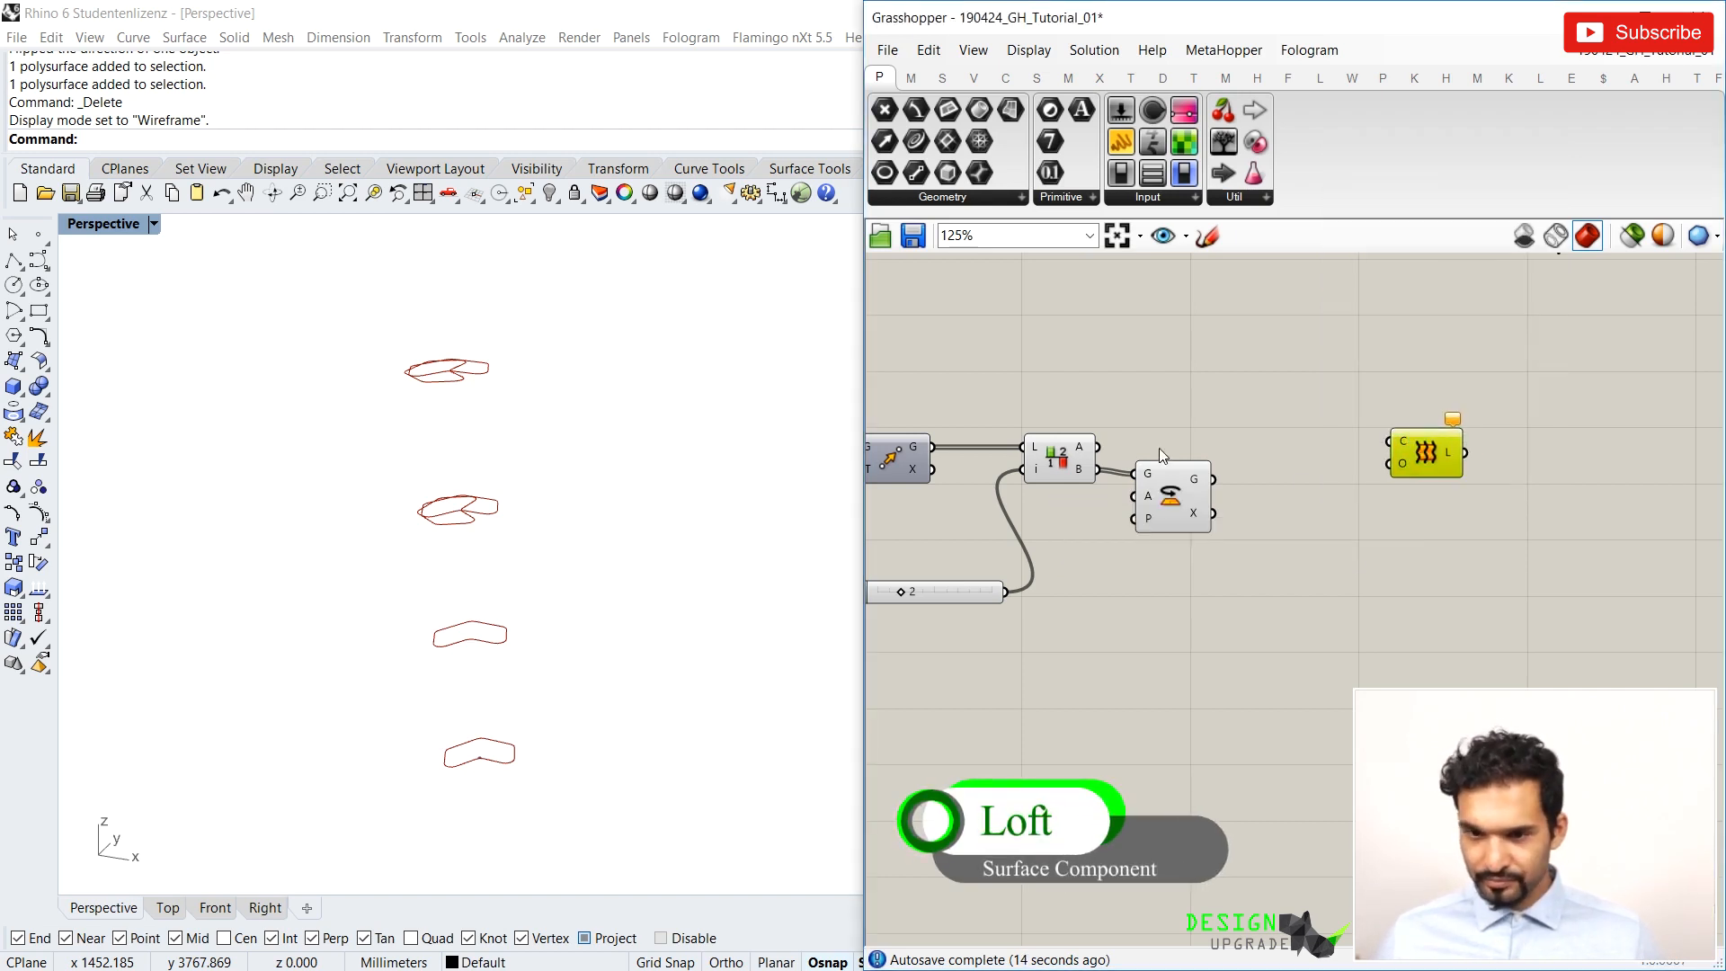
pyautogui.click(1076, 456)
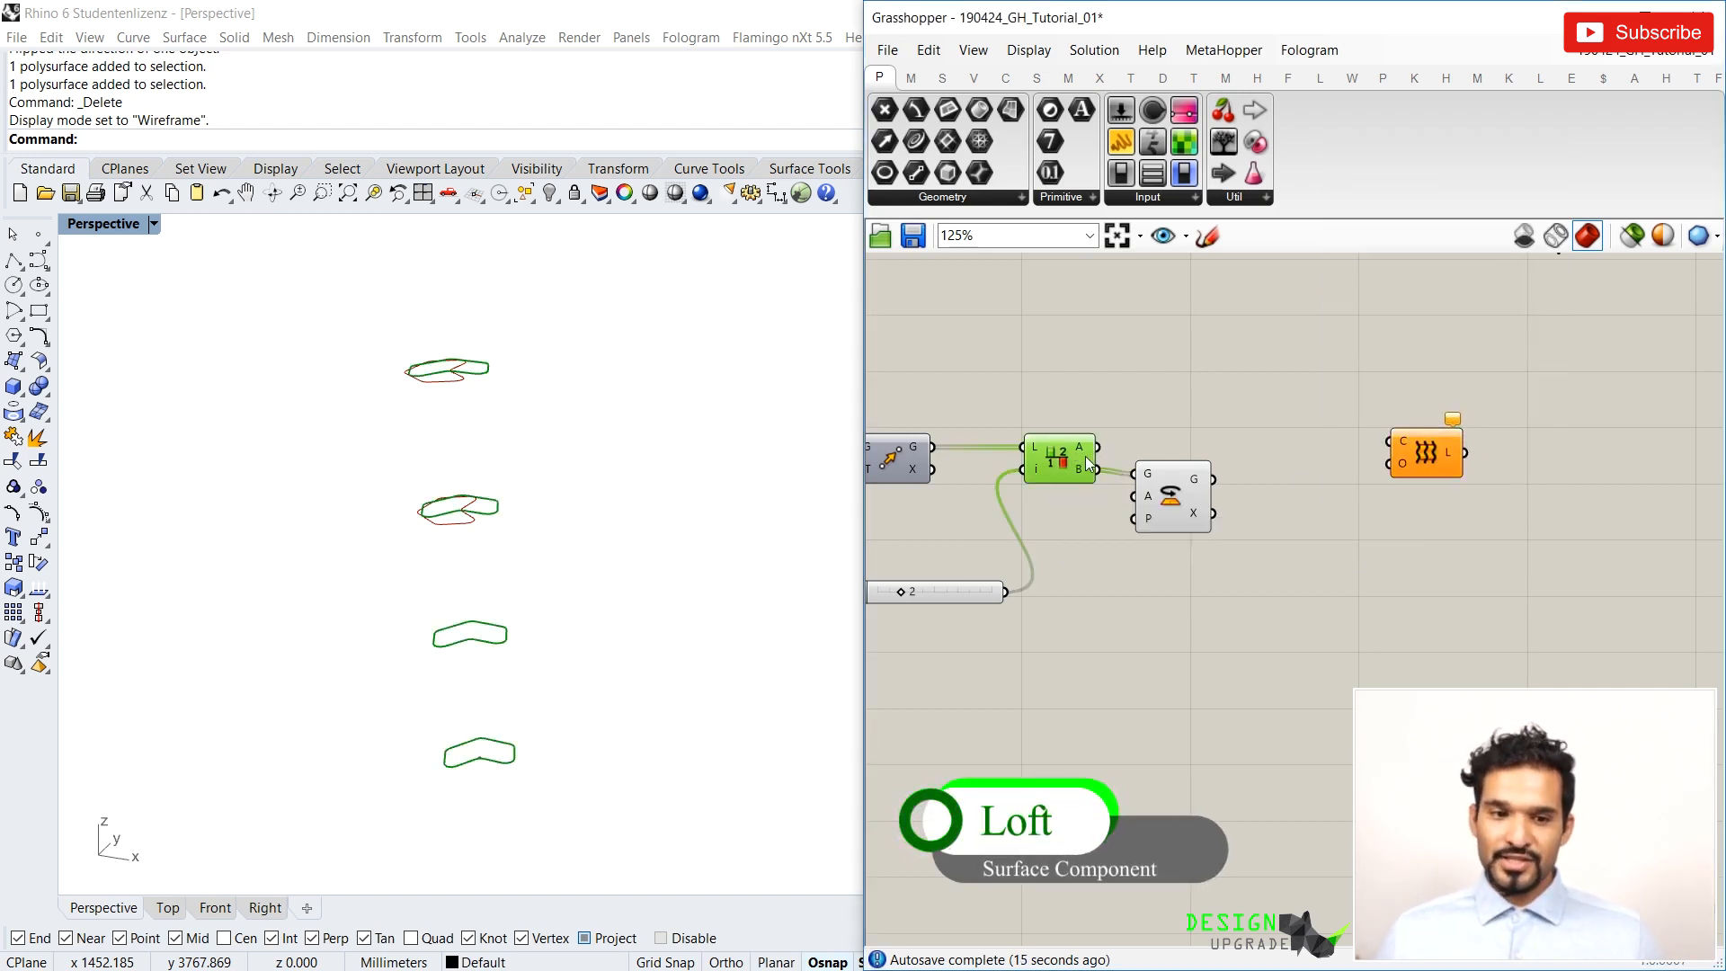
pyautogui.moveTo(1100, 449); pyautogui.dragTo(1384, 443)
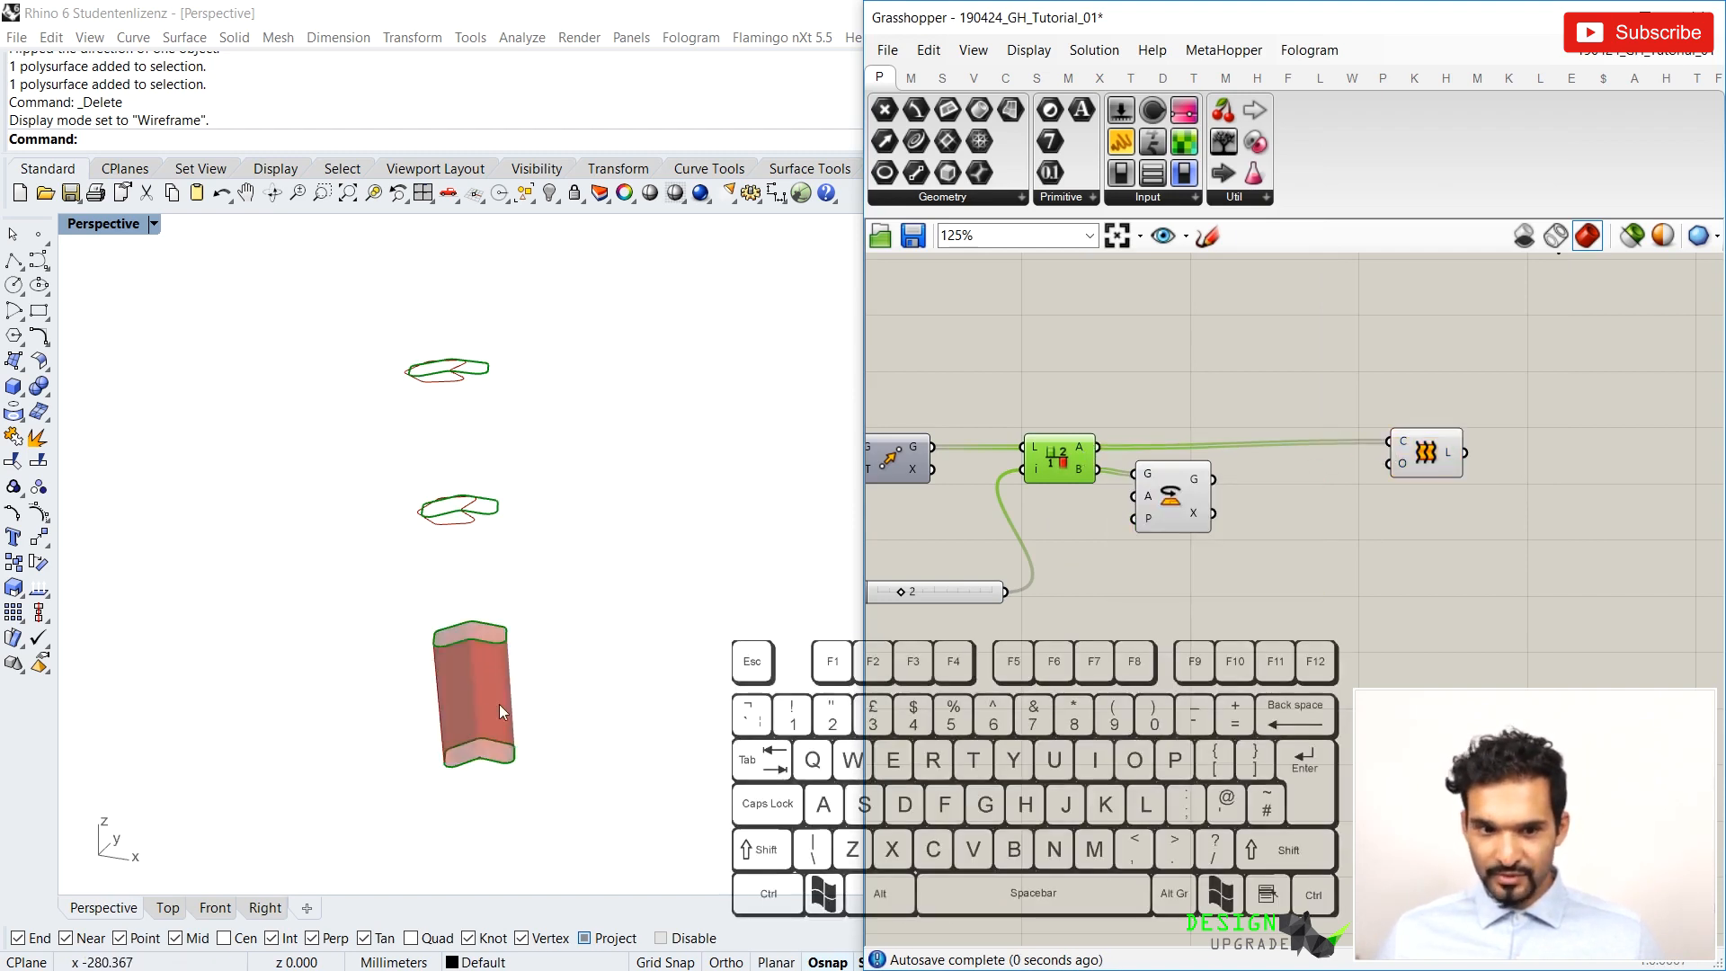
pyautogui.keyDown('shift'); pyautogui.moveTo(1214, 480); pyautogui.dragTo(1383, 440); pyautogui.keyUp('shift')
pyautogui.click(1196, 565)
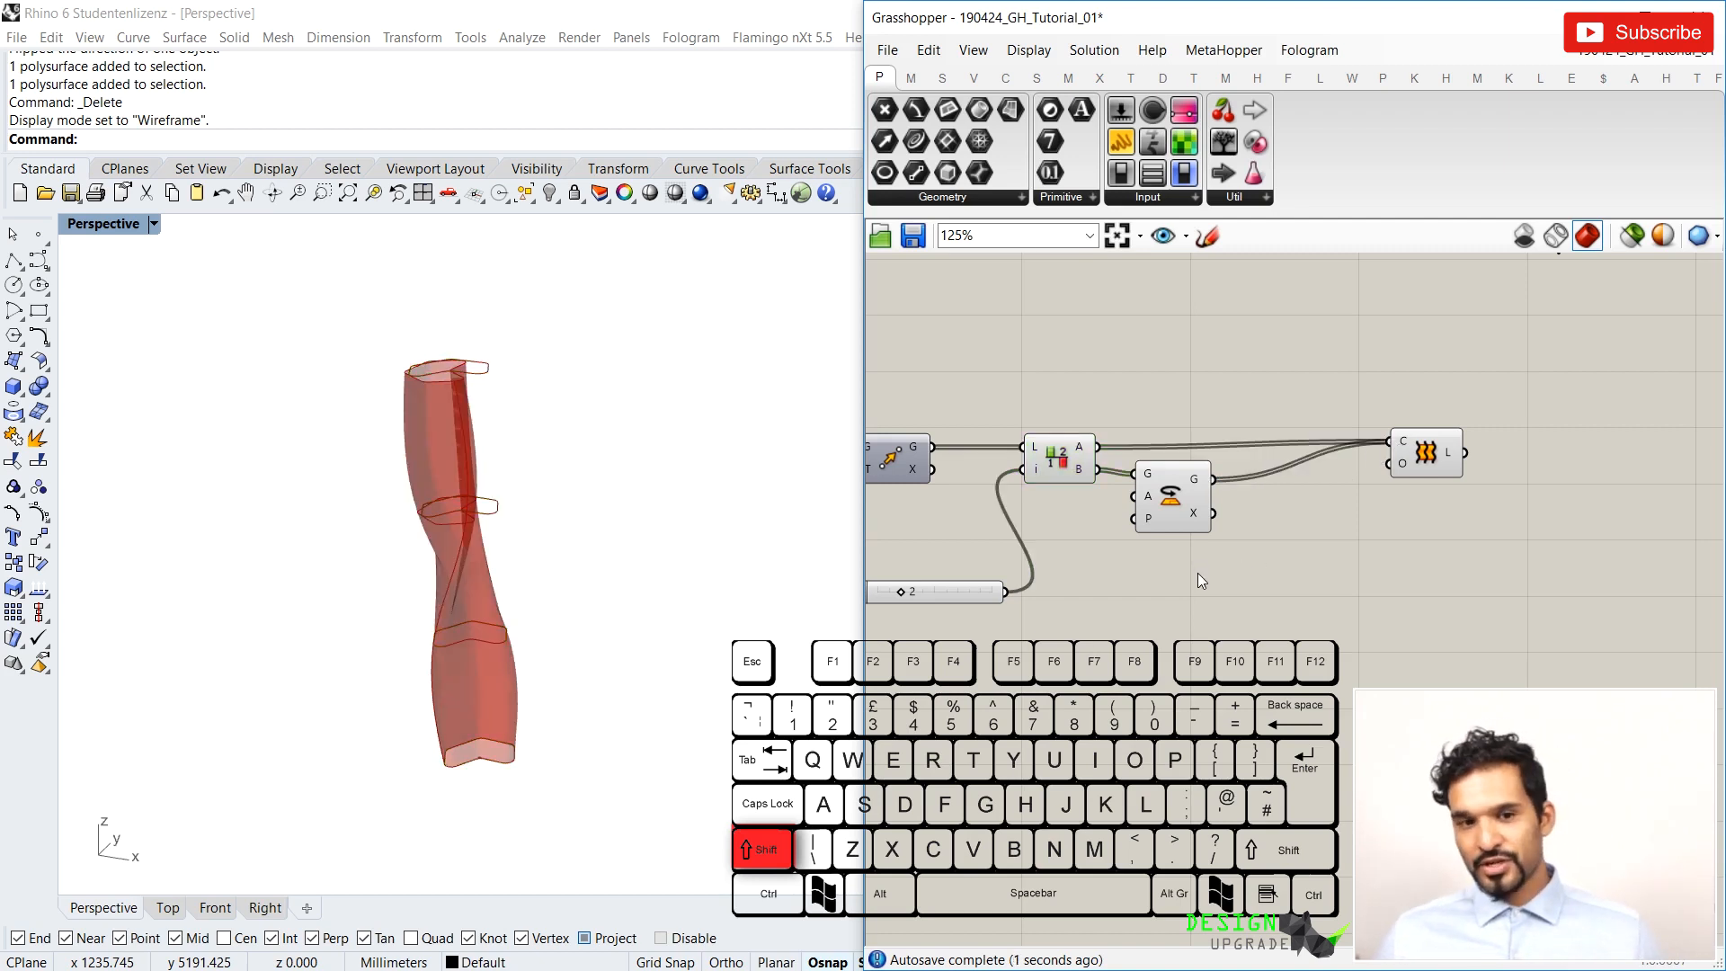
# Turn off the previews of Split List and Rotate, and inspect the lofted column from several angles
pyautogui.moveTo(1237, 617); pyautogui.dragTo(1119, 607)
pyautogui.click(1064, 467)
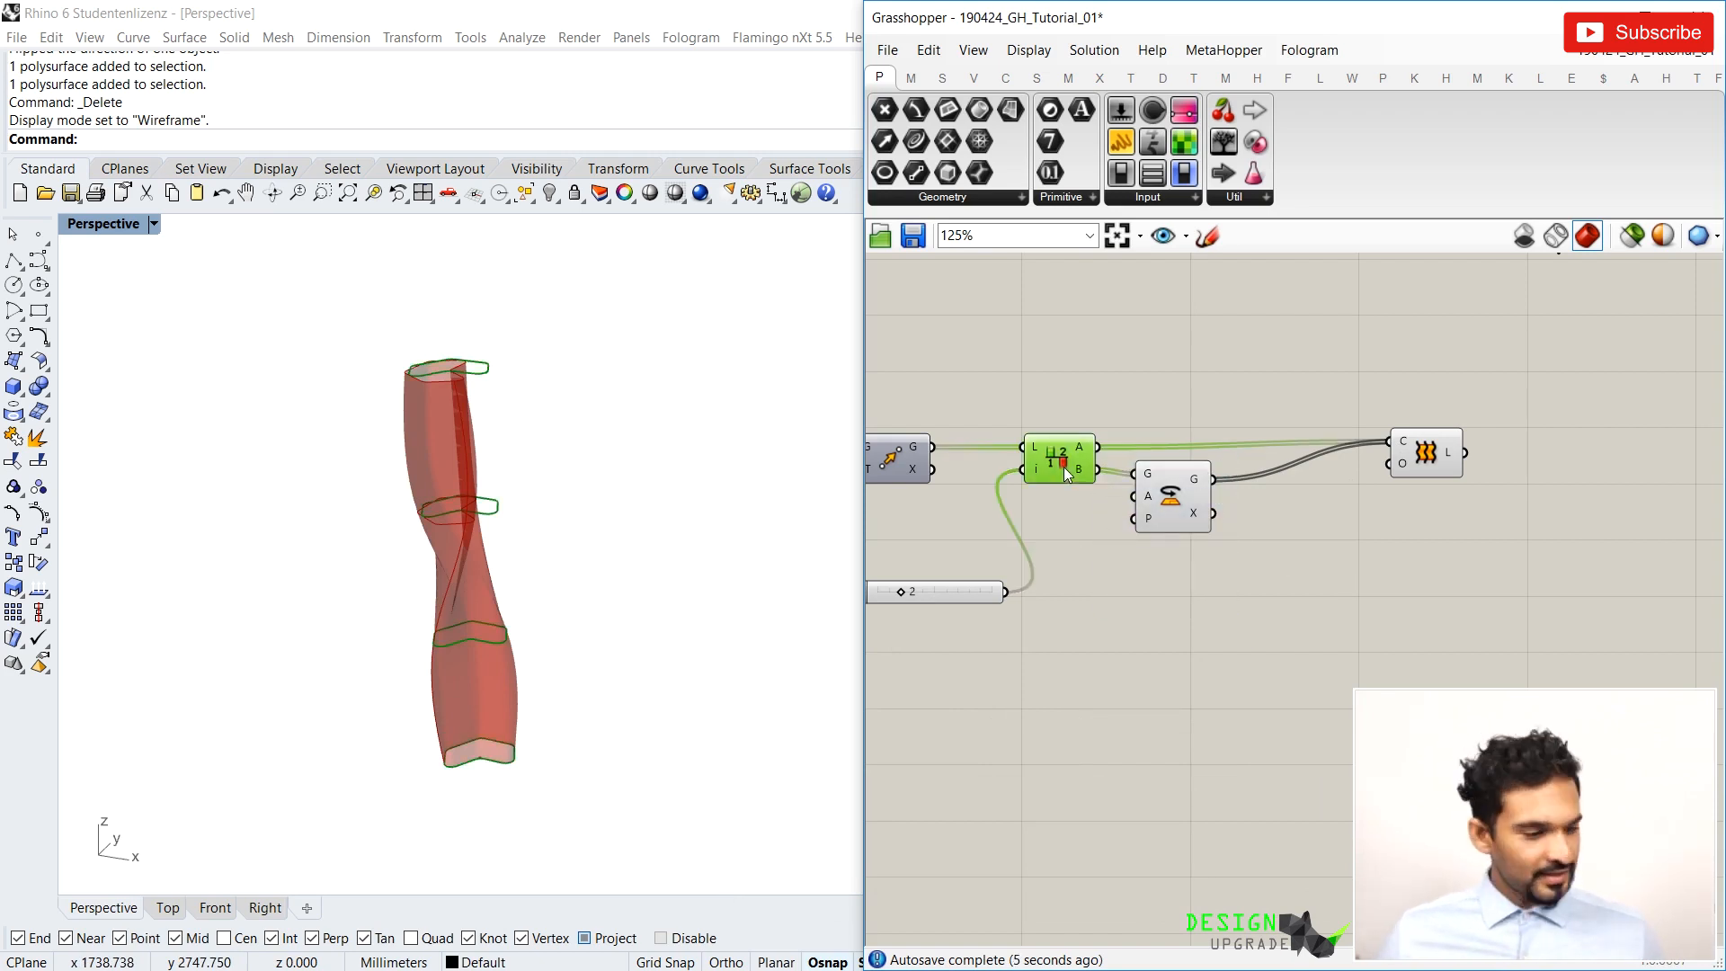
pyautogui.click(1174, 500)
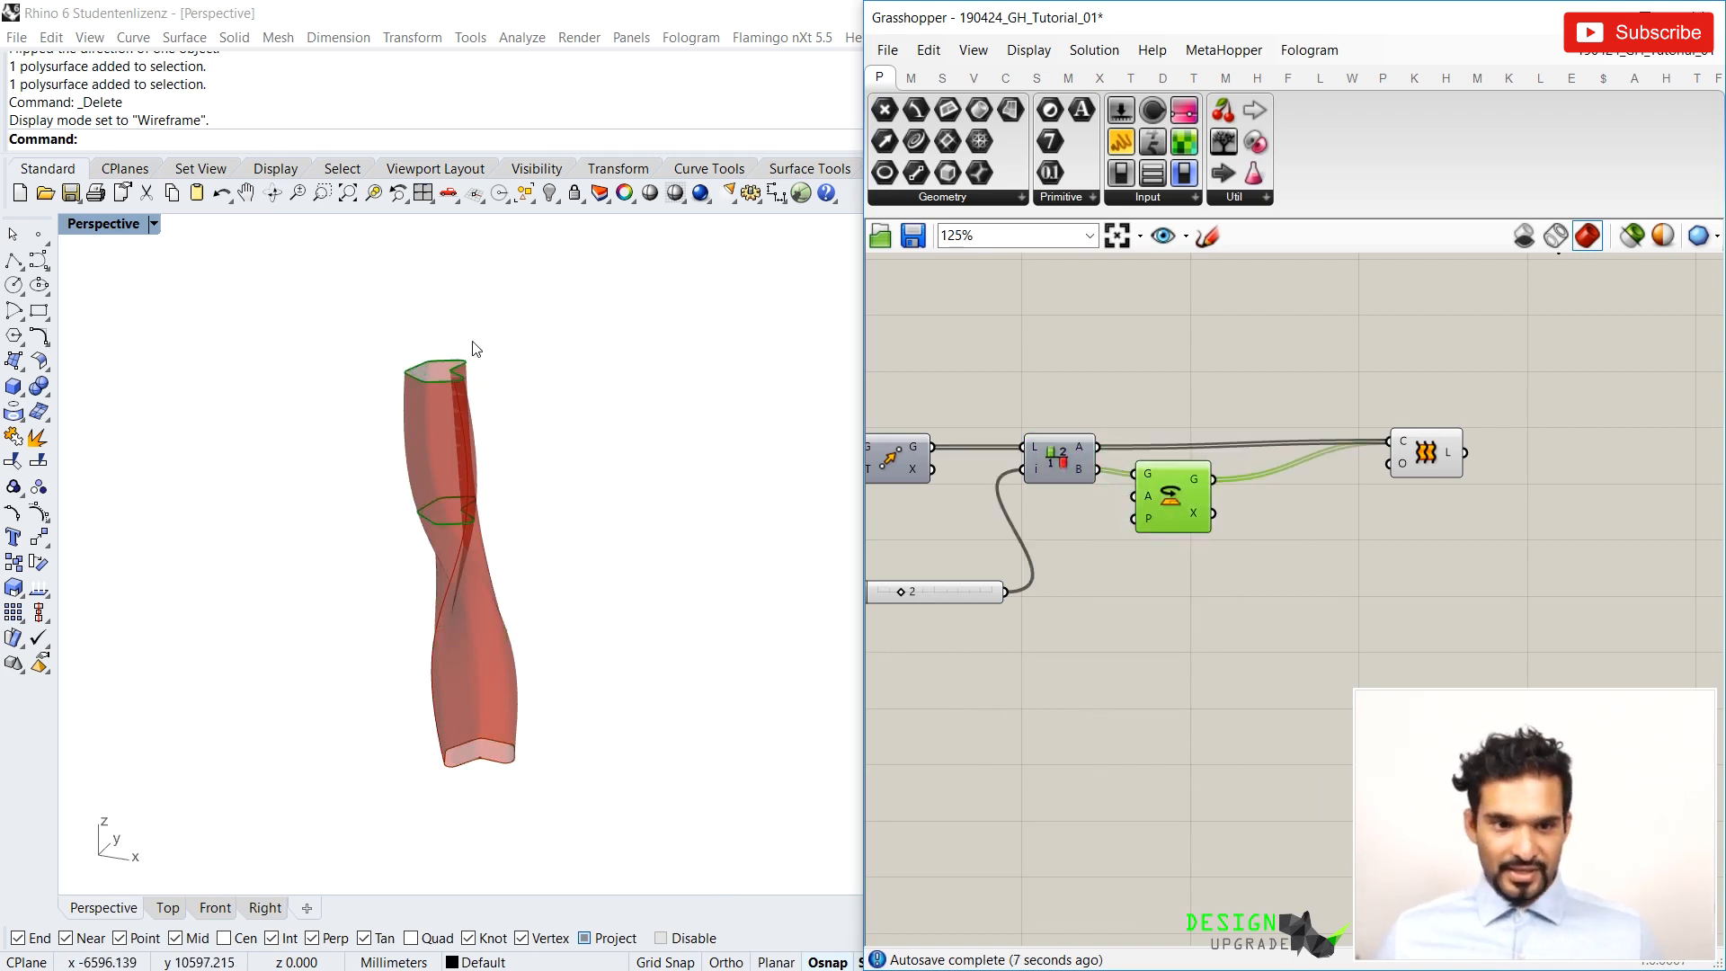
pyautogui.moveTo(531, 635); pyautogui.dragTo(812, 567, button='right')
pyautogui.click(1145, 580)
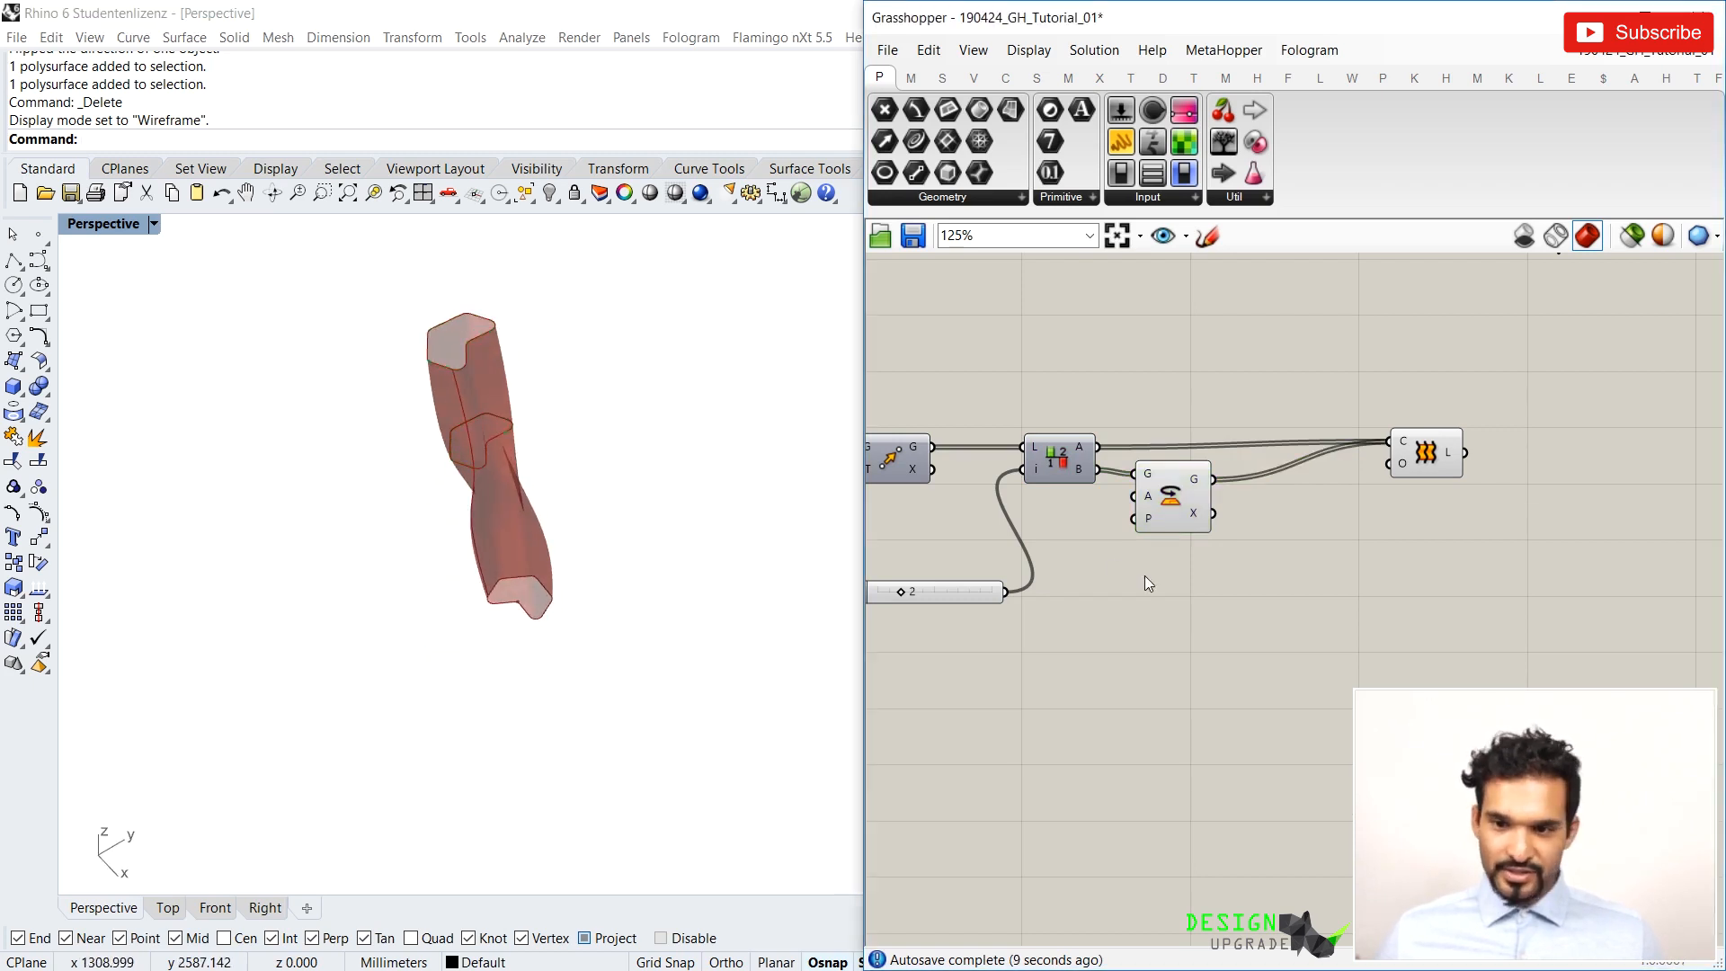
pyautogui.click(1183, 510)
pyautogui.moveTo(503, 555); pyautogui.dragTo(568, 577, button='right')
pyautogui.scroll(5, 463, 566)
pyautogui.scroll(-8, 516, 614)
pyautogui.scroll(4, 509, 582)
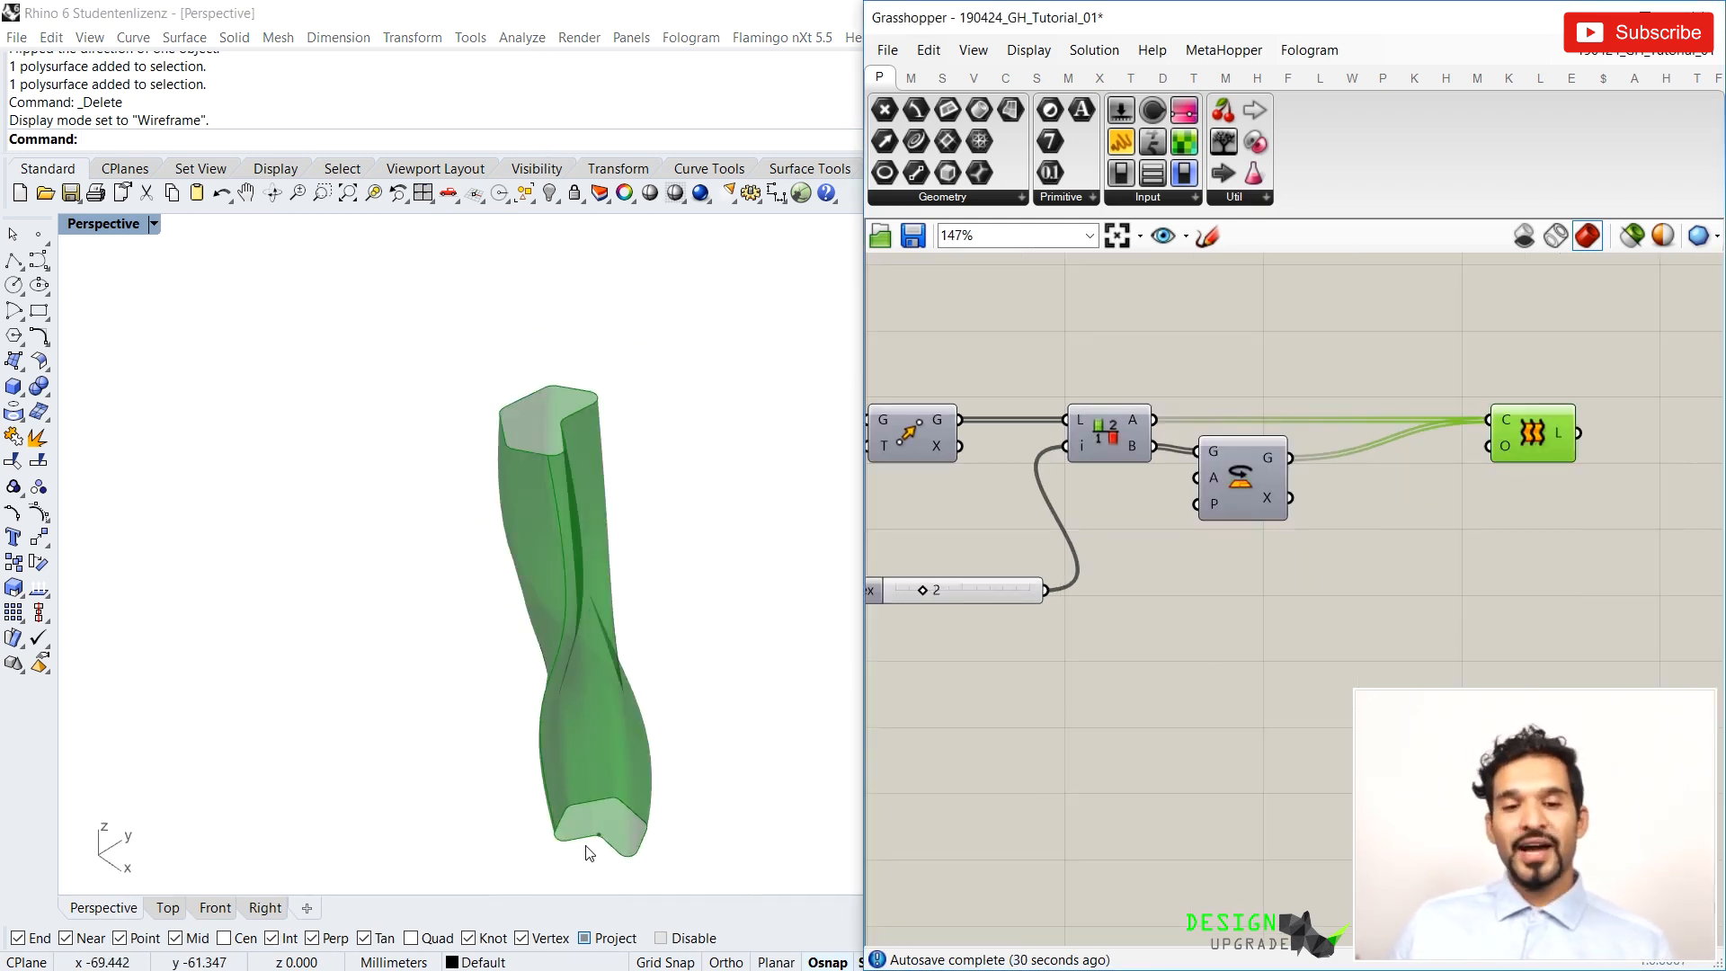
# Toggle the previews of the Split List and Rotate components on and off
pyautogui.moveTo(1233, 584); pyautogui.dragTo(1131, 484)
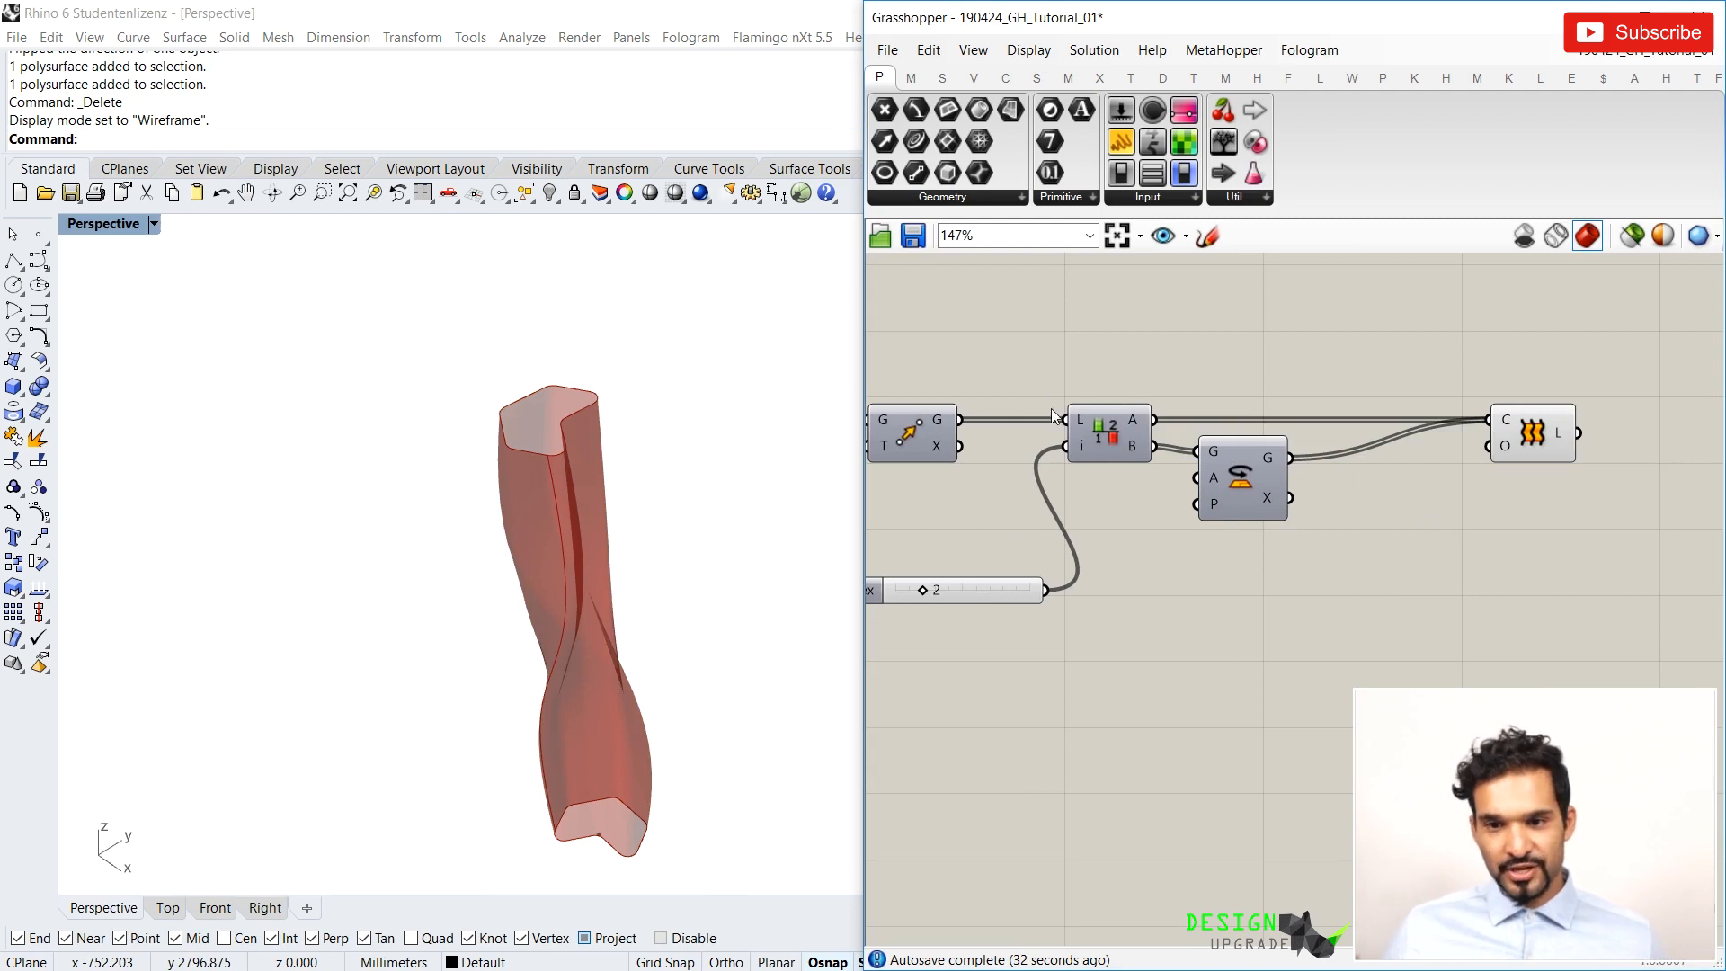
pyautogui.click(1121, 438)
pyautogui.click(1244, 494)
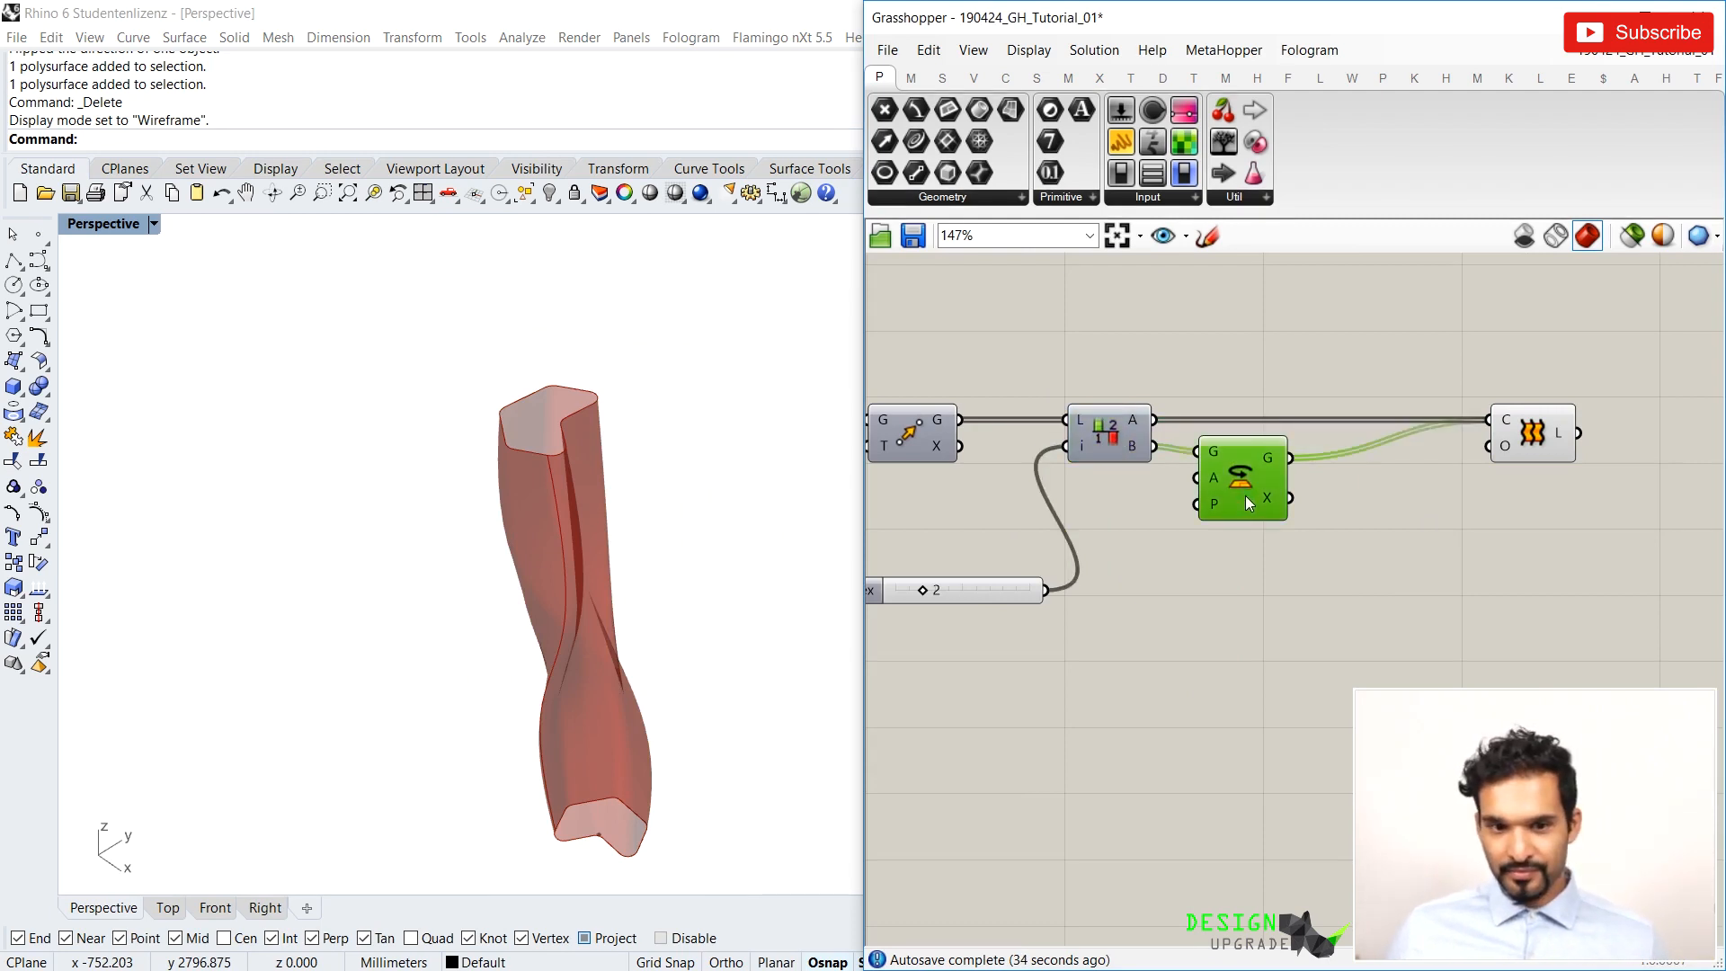
pyautogui.scroll(-1, 1123, 458)
pyautogui.click(1136, 447)
pyautogui.hotkey('ctrl', 'q')
pyautogui.click(1178, 434)
pyautogui.moveTo(1258, 491); pyautogui.dragTo(1124, 452, button='right')
pyautogui.click(983, 407)
pyautogui.write('q')
pyautogui.click(1085, 434)
pyautogui.hotkey('ctrl', 'q')
pyautogui.hotkey('ctrl', 'q')
pyautogui.click(983, 412)
pyautogui.click(1071, 440)
pyautogui.click(1168, 504)
# Add a Loft Options component, connect its output to Loft's options input, and place it below Loft
pyautogui.doubleClick(1192, 509)
pyautogui.write('loftop')
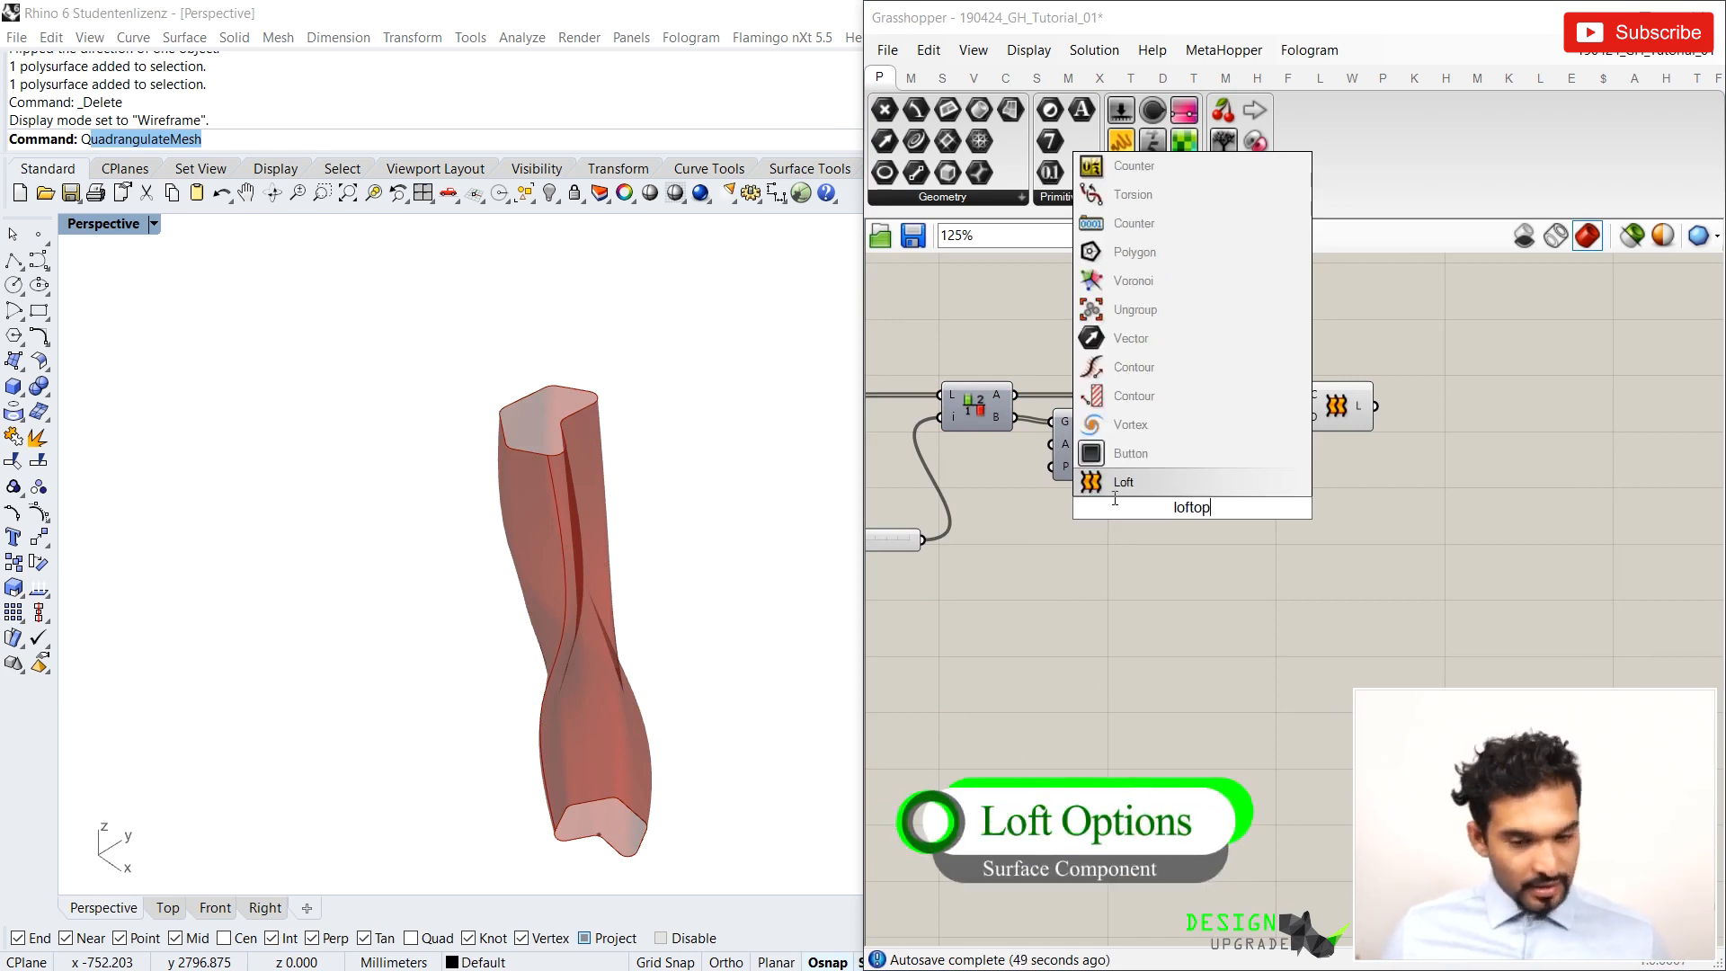
pyautogui.write('tio')
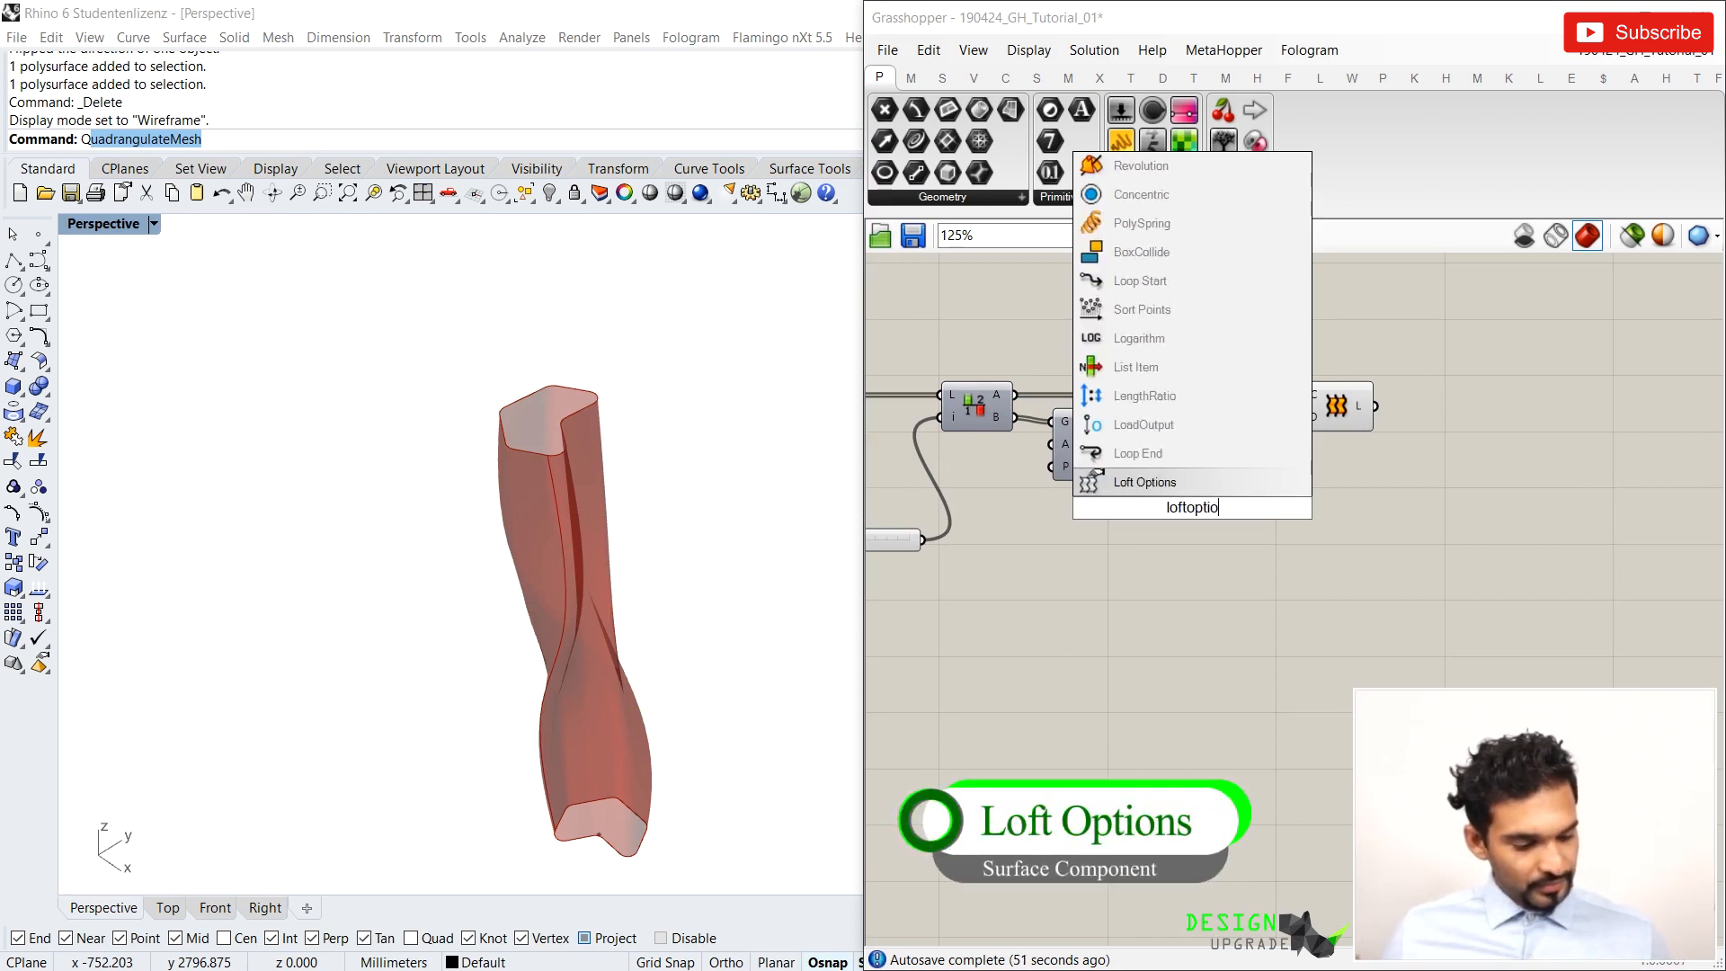
pyautogui.write('n')
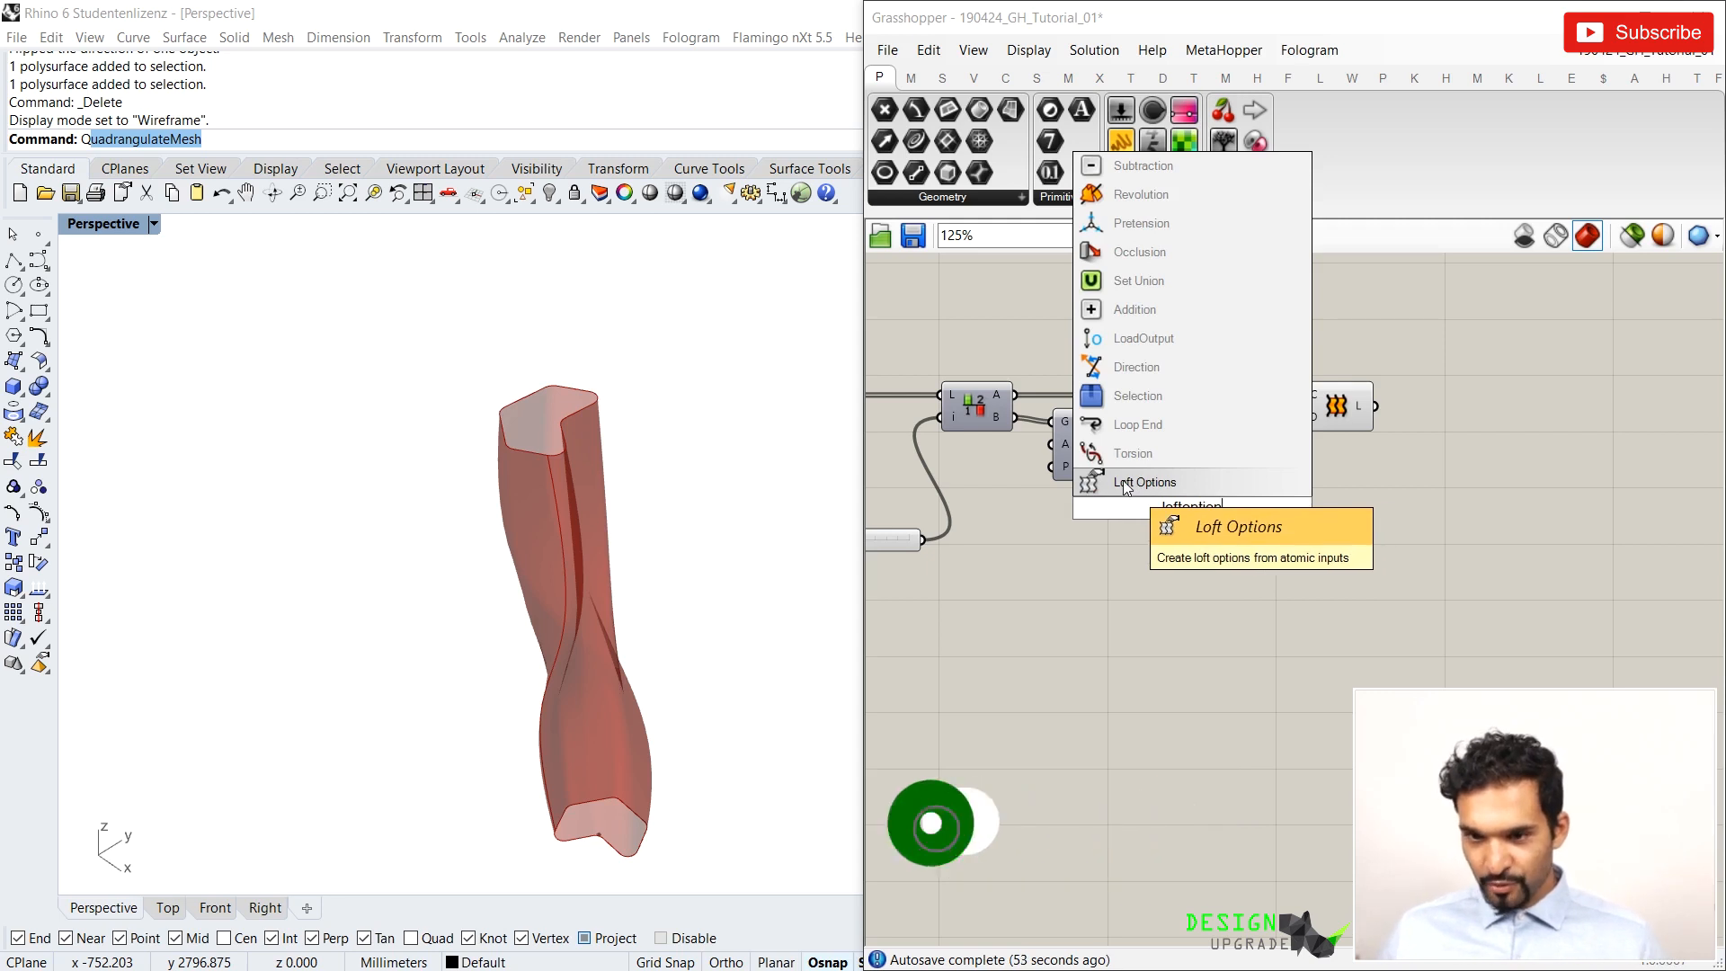
pyautogui.click(1126, 486)
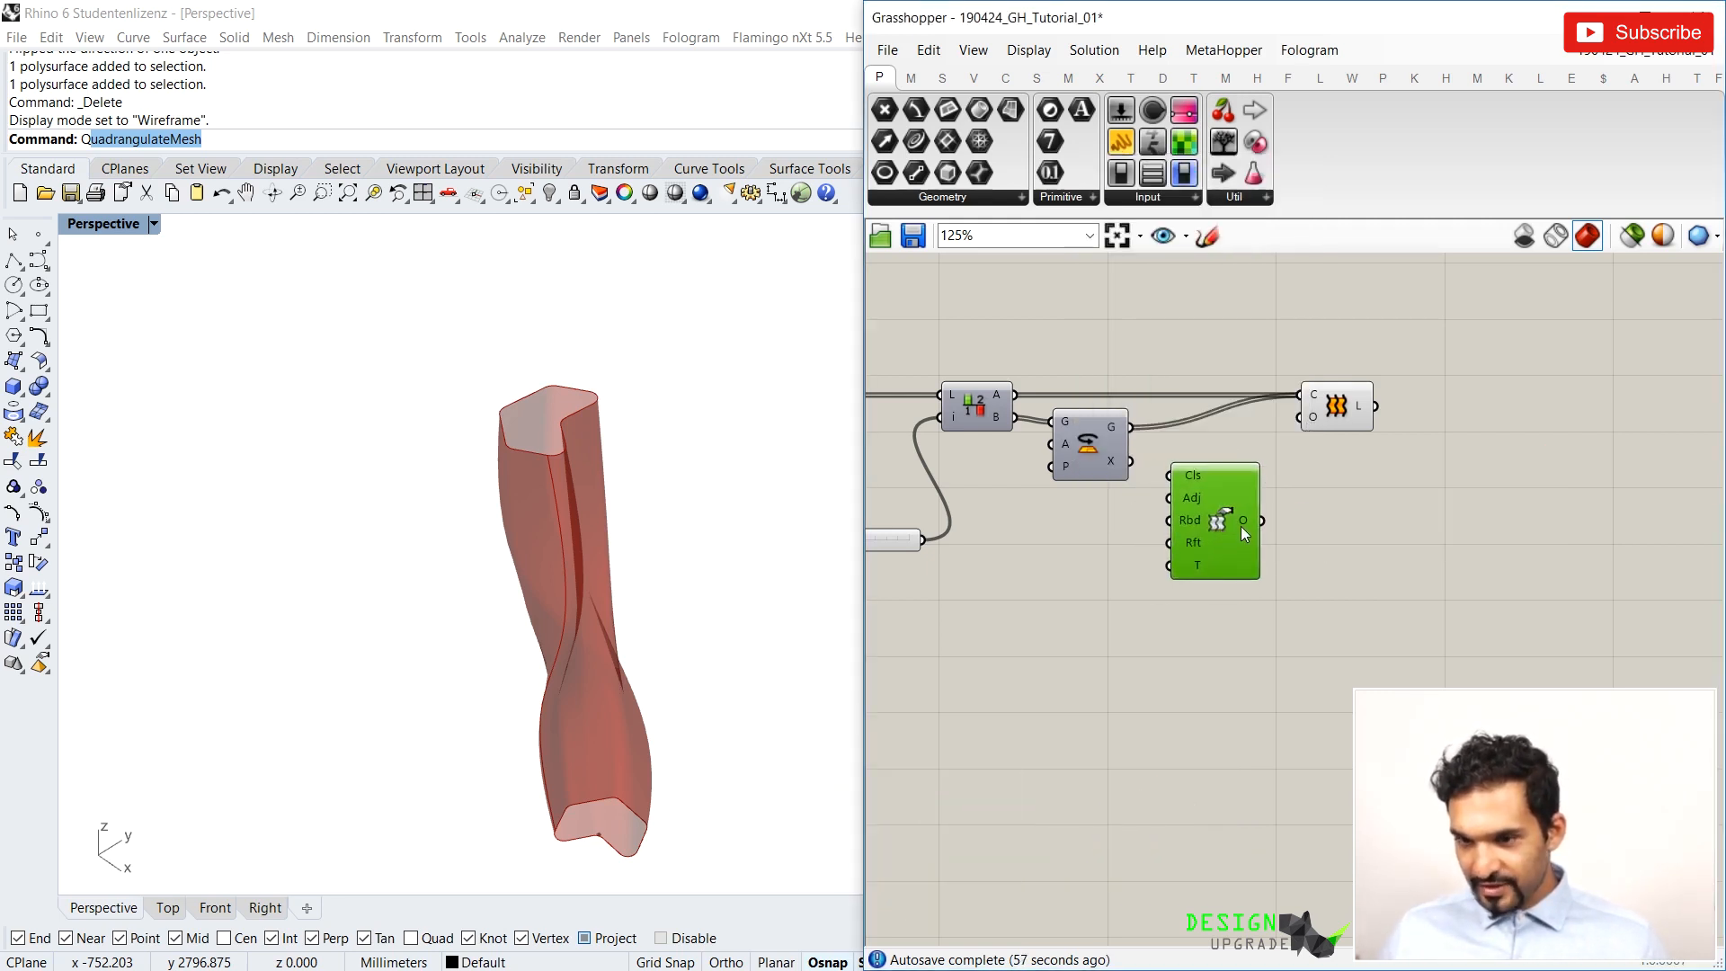
pyautogui.moveTo(1263, 520); pyautogui.dragTo(1308, 417)
pyautogui.moveTo(1195, 507); pyautogui.dragTo(1214, 566)
pyautogui.click(1330, 420)
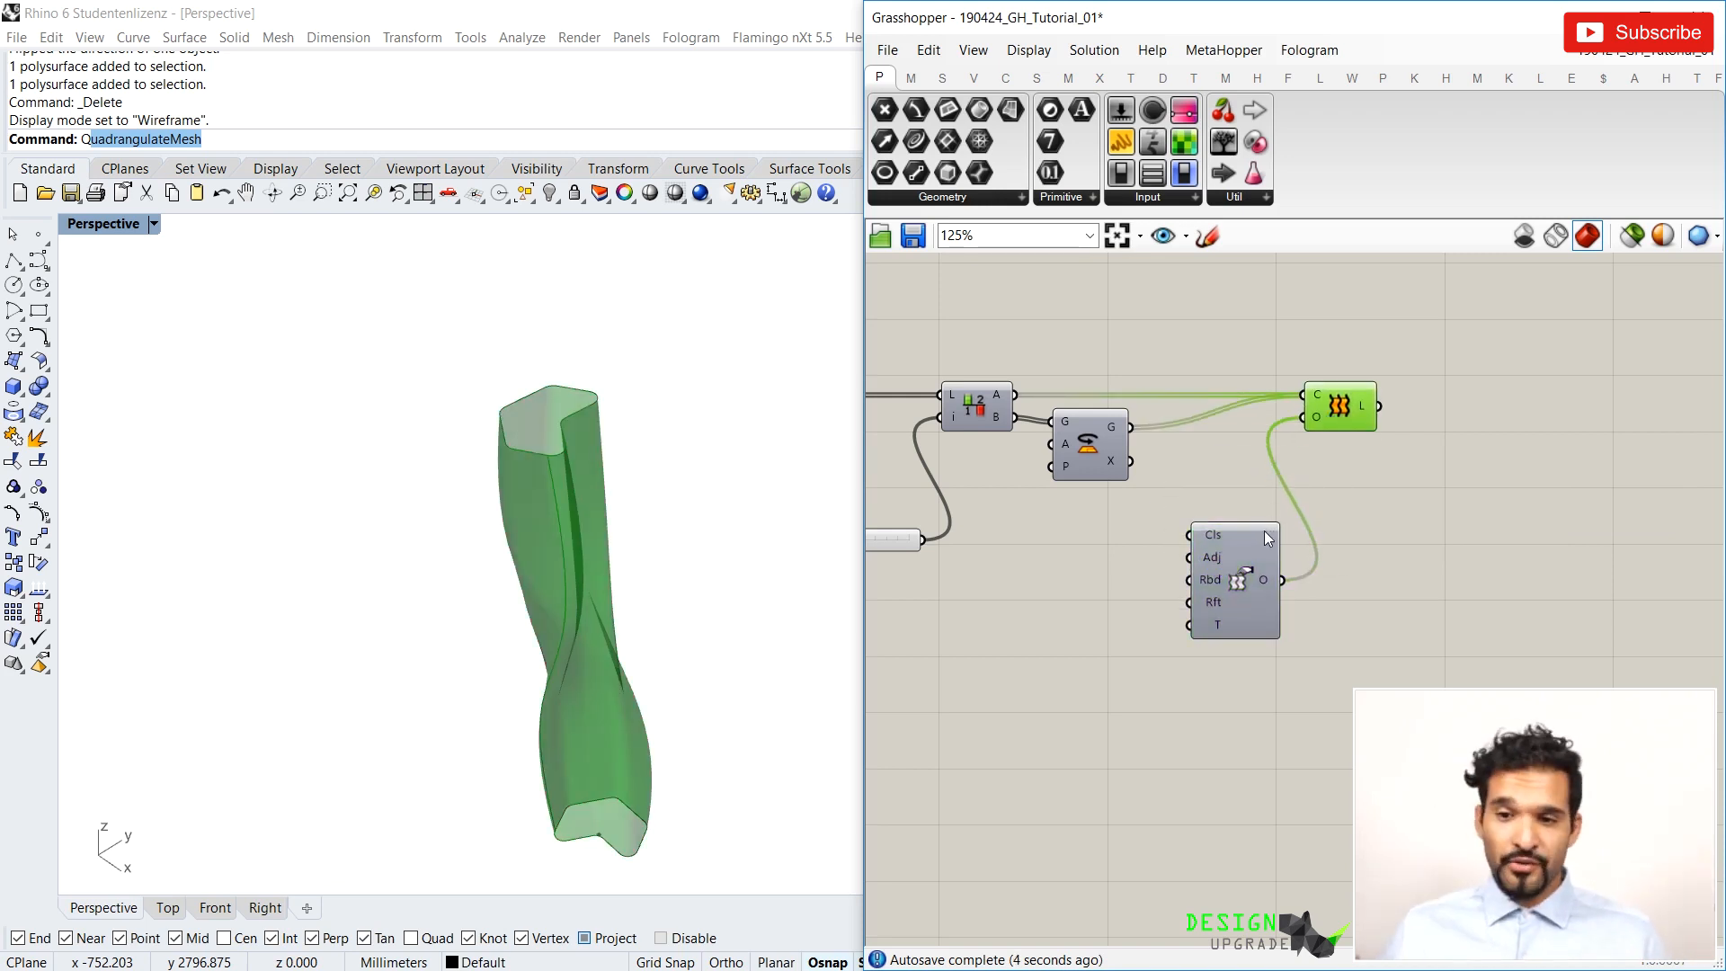
# Add a Boolean Toggle beside Loft Options and connect it to the Closed (Cls) input
pyautogui.doubleClick(1091, 548)
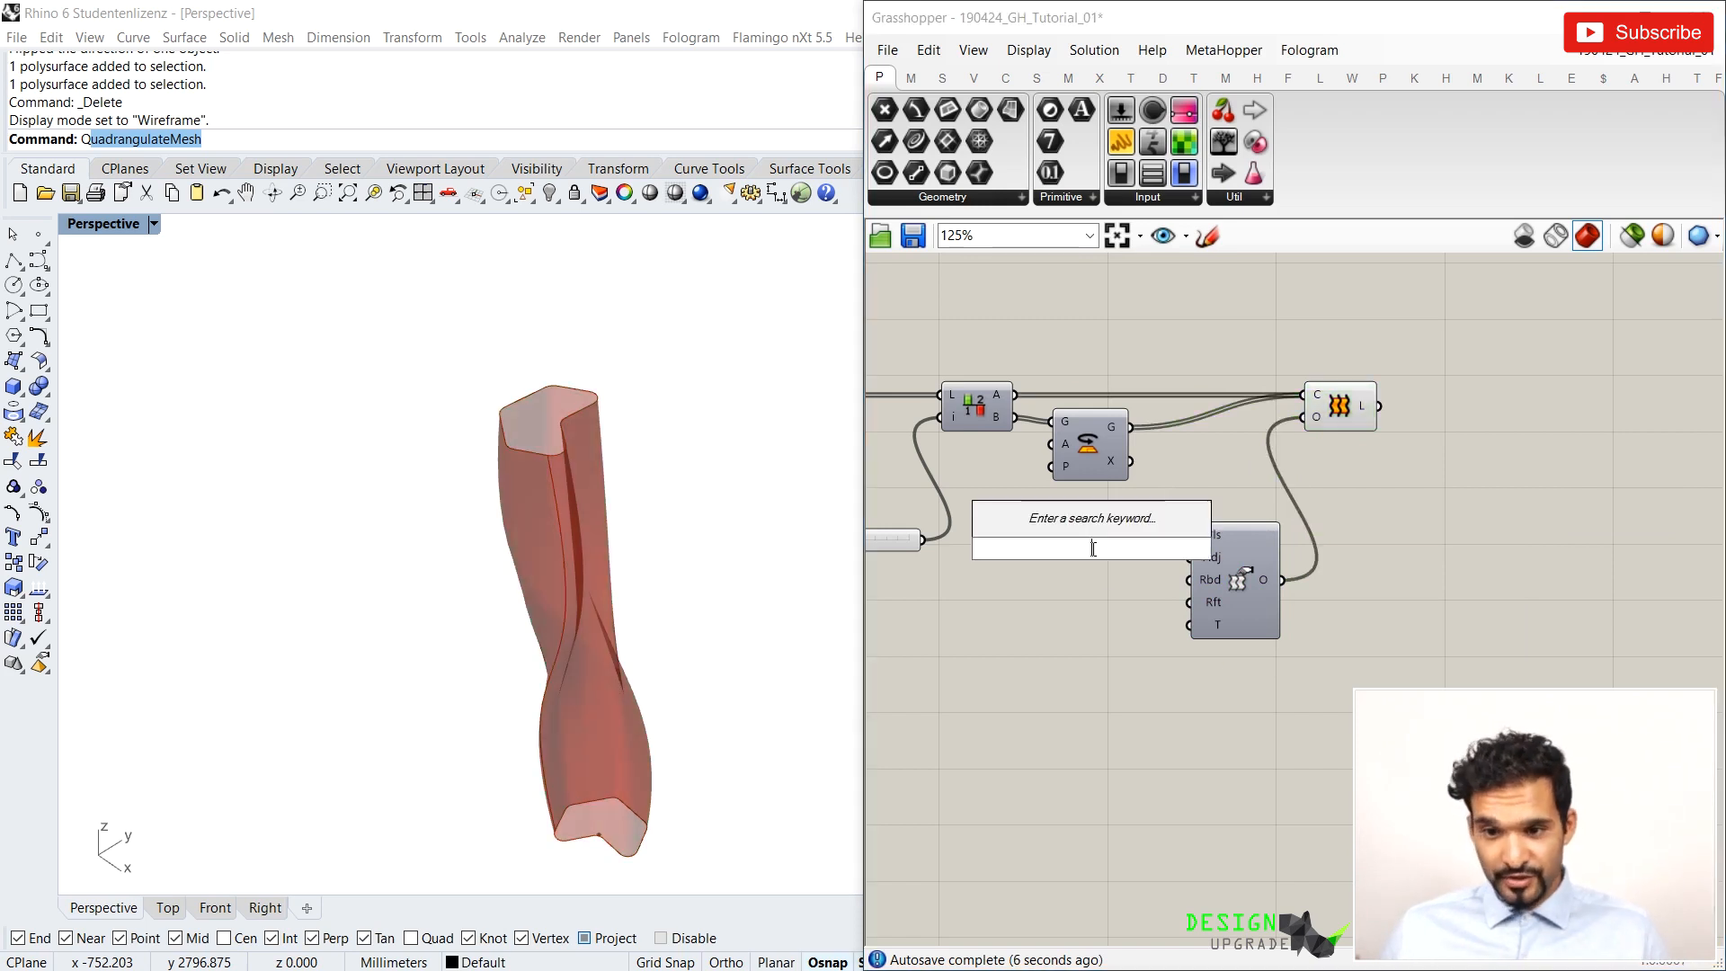
pyautogui.write('bool')
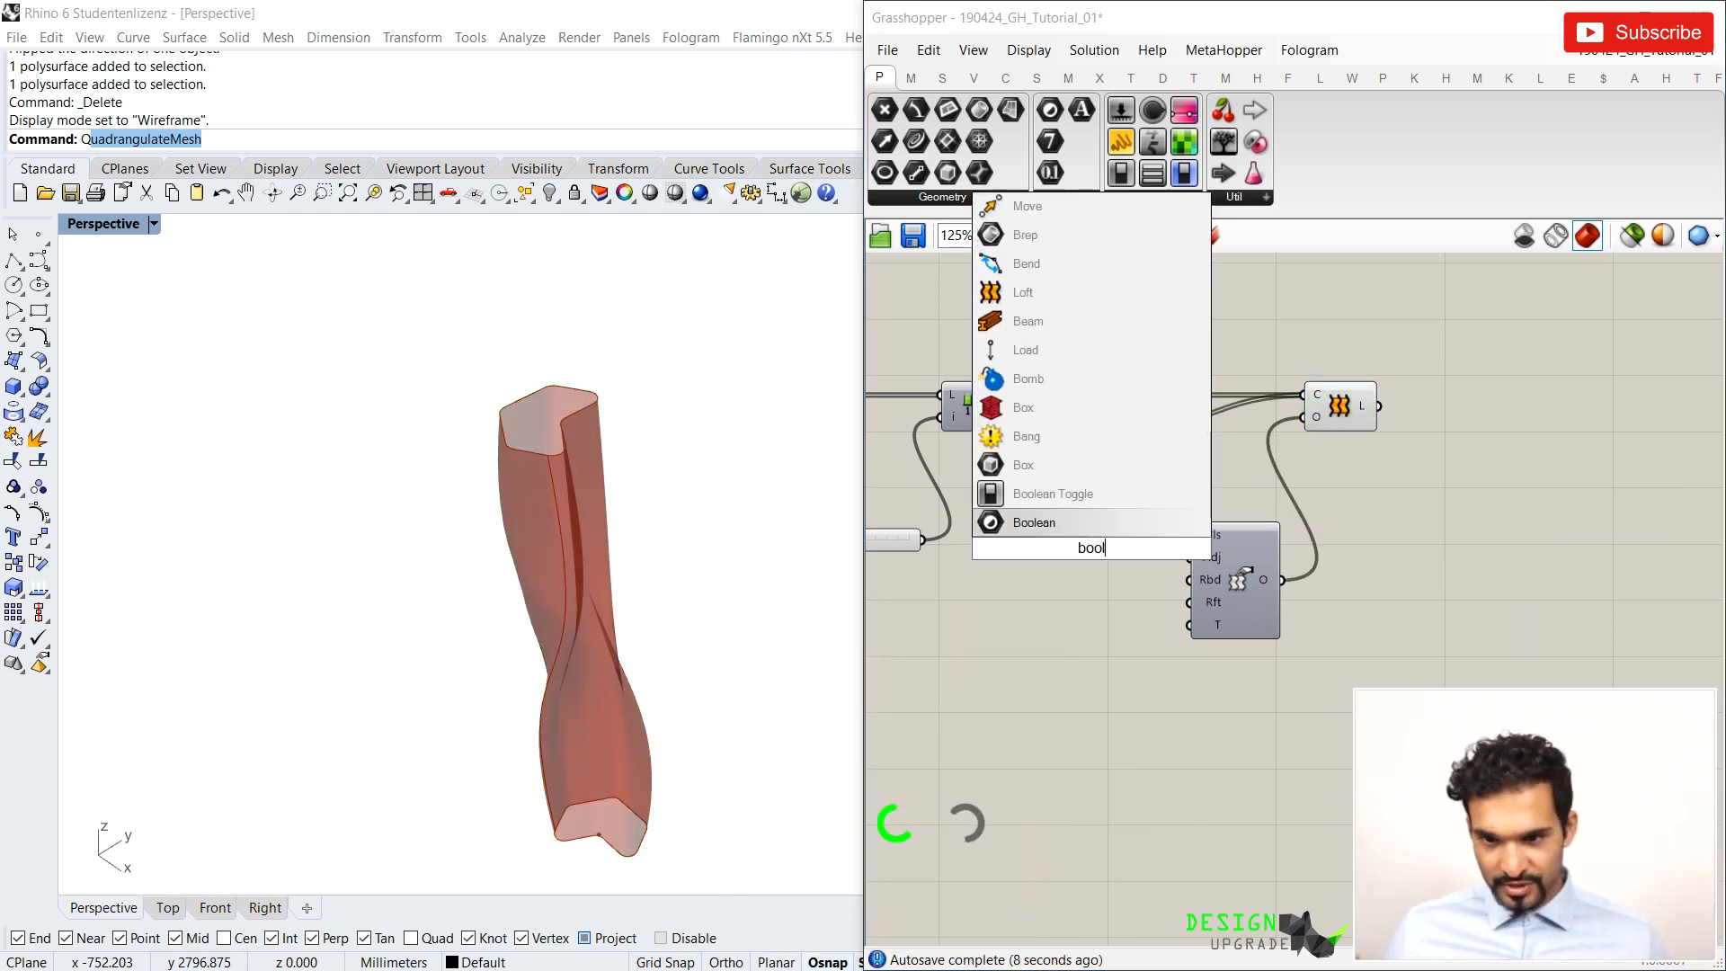
pyautogui.click(1038, 494)
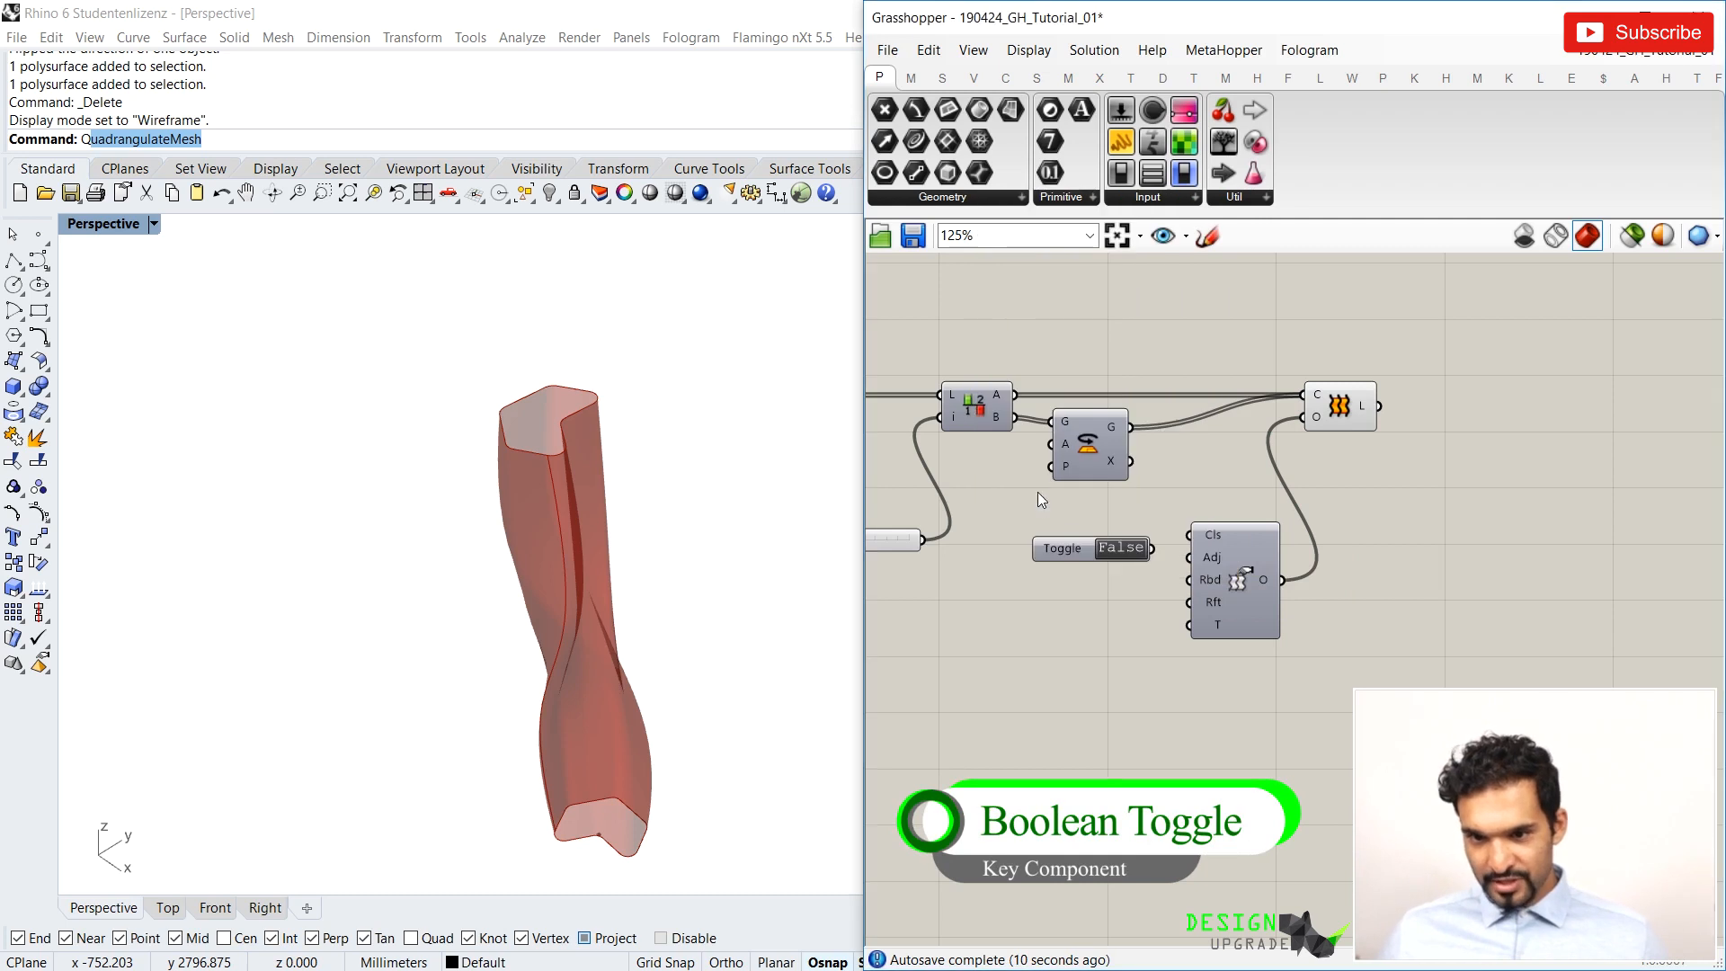
pyautogui.moveTo(1039, 543); pyautogui.dragTo(1048, 534)
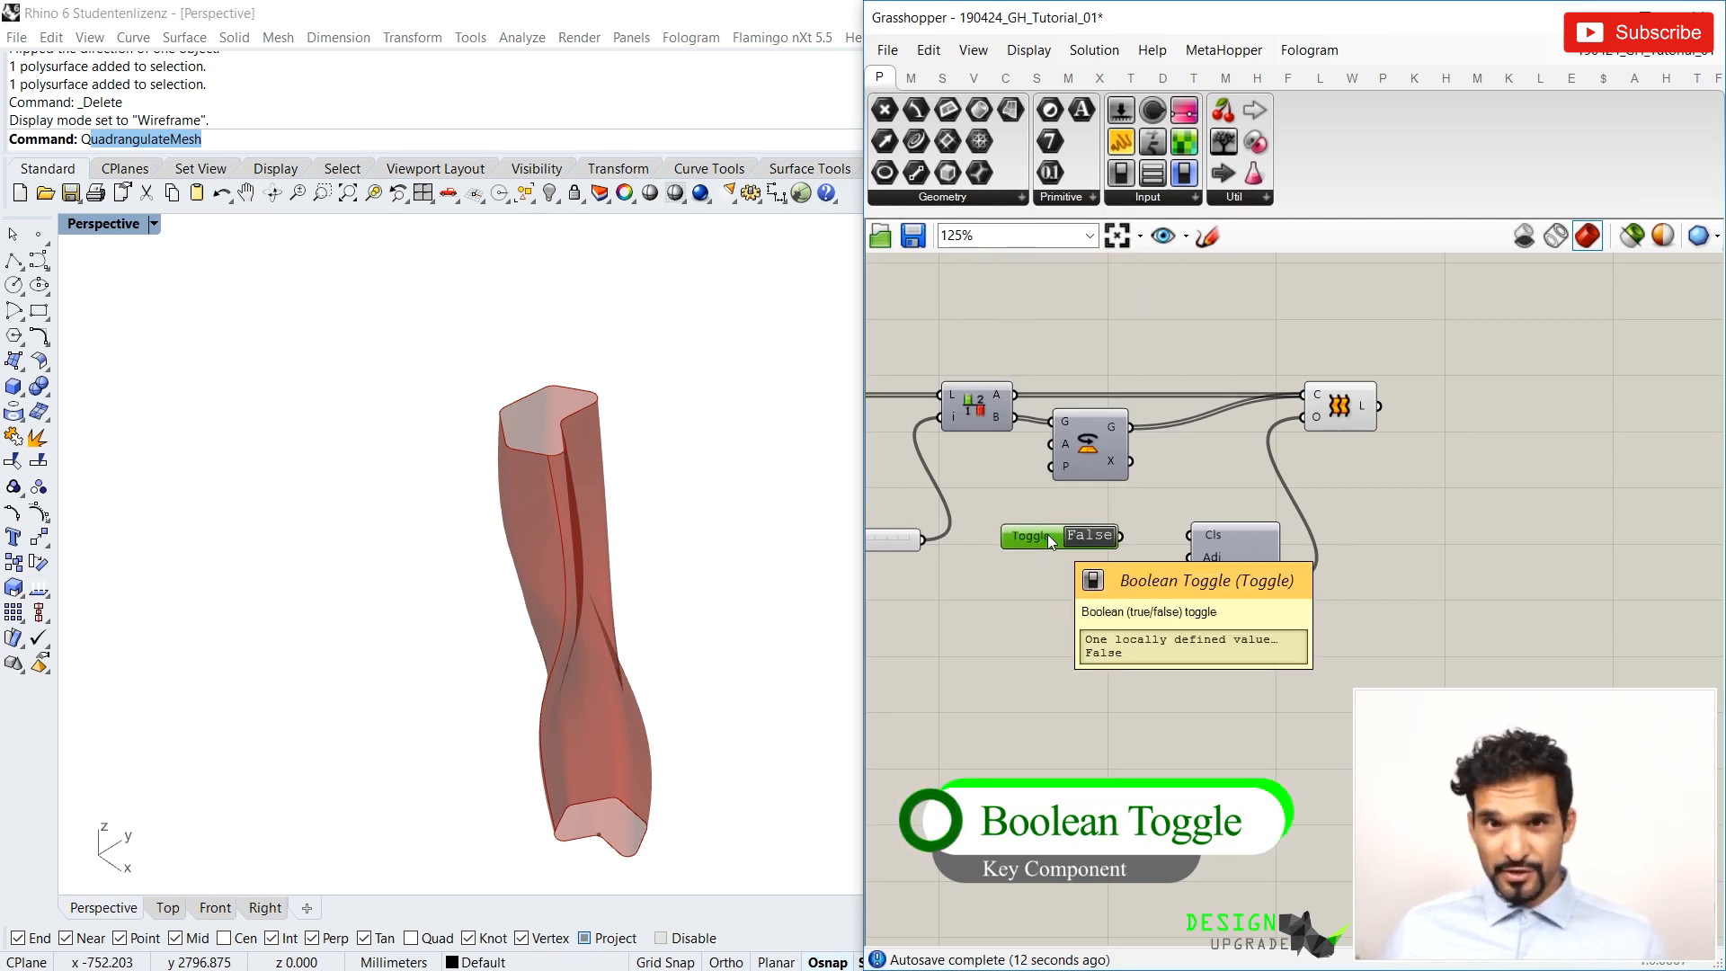
pyautogui.moveTo(1121, 536); pyautogui.dragTo(1211, 534)
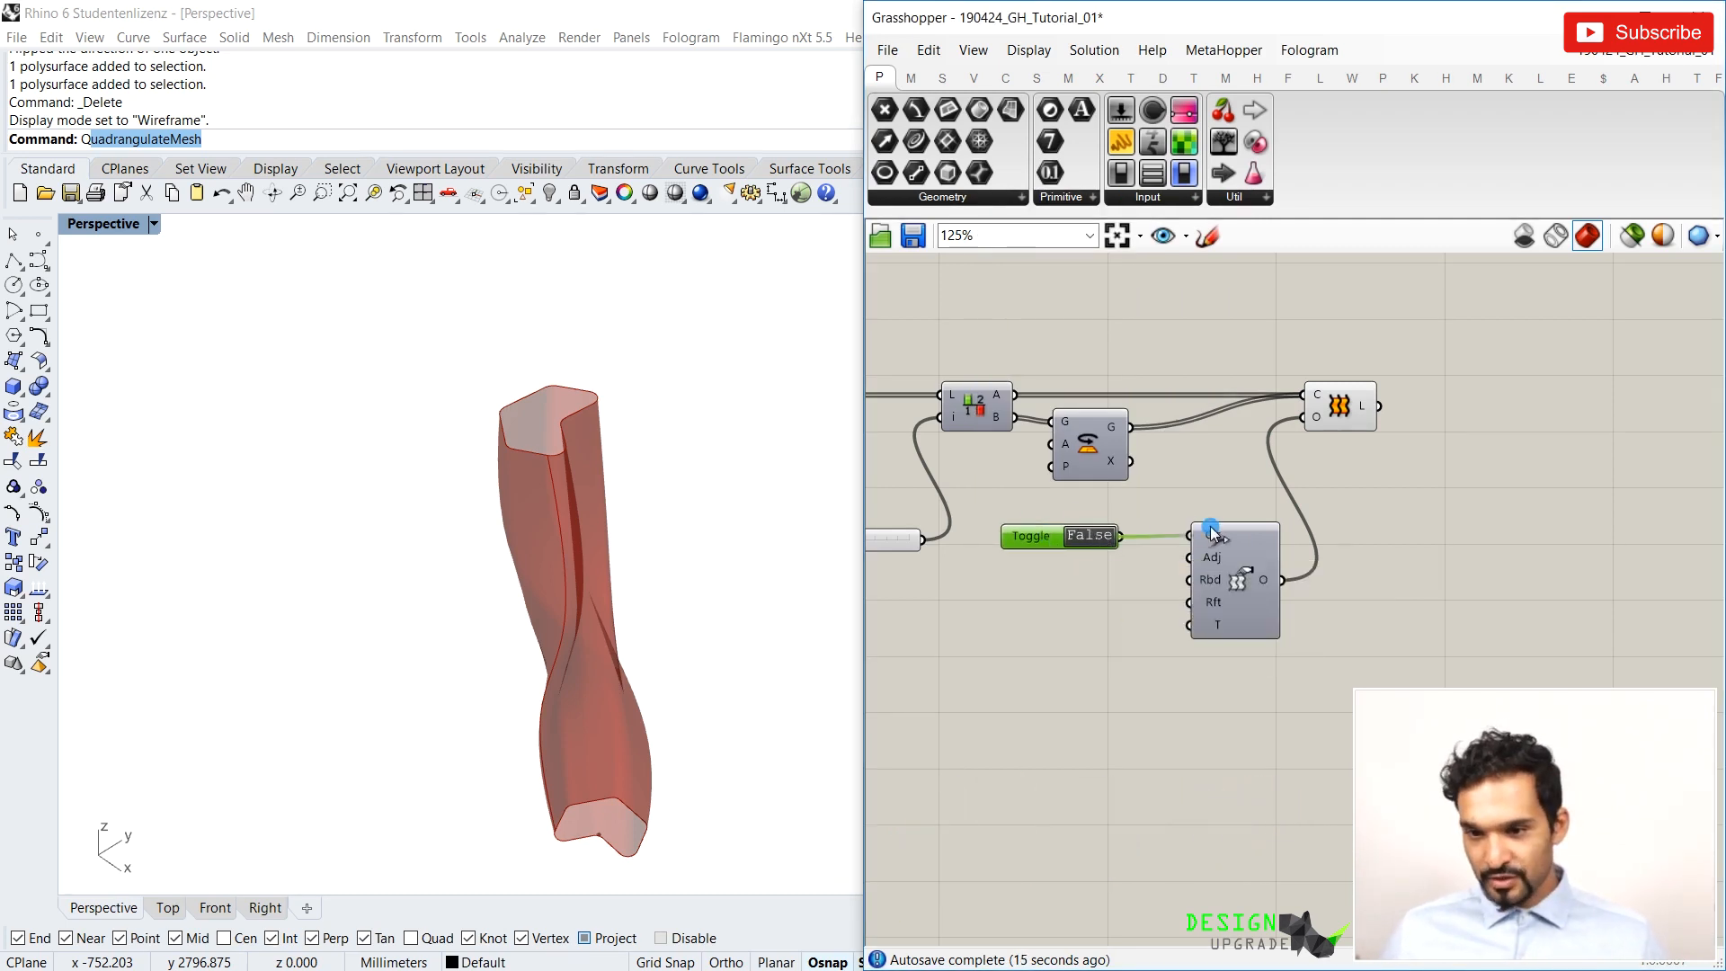
# Try the closed loft by setting its toggle to True, examine the shape from all sides, and return the toggle to False
pyautogui.click(1080, 533)
pyautogui.moveTo(594, 580); pyautogui.dragTo(571, 506, button='right')
pyautogui.scroll(5, 497, 539)
pyautogui.scroll(10, 661, 462)
pyautogui.scroll(-14, 676, 472)
pyautogui.moveTo(702, 509); pyautogui.dragTo(628, 621, button='right')
pyautogui.scroll(-5, 543, 622)
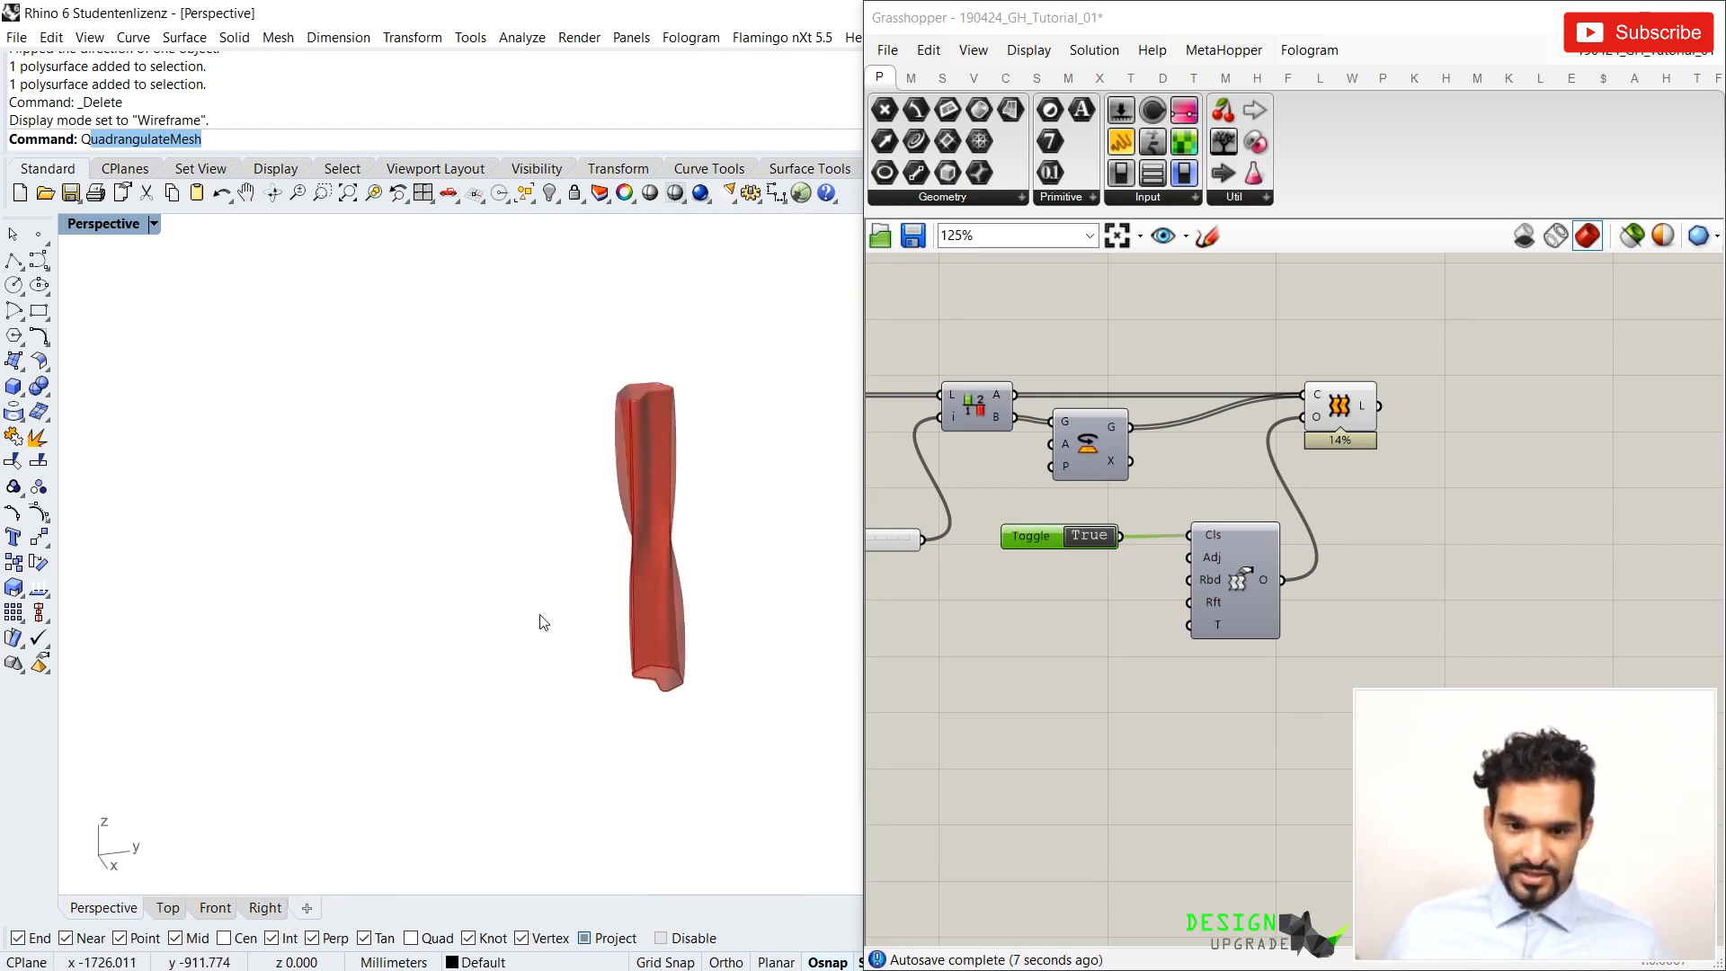
pyautogui.scroll(5, 561, 575)
pyautogui.moveTo(589, 397); pyautogui.dragTo(751, 412, button='right')
pyautogui.scroll(-6, 676, 539)
pyautogui.moveTo(603, 597); pyautogui.dragTo(654, 497, button='right')
pyautogui.scroll(-6, 611, 567)
pyautogui.moveTo(579, 624); pyautogui.dragTo(493, 514, button='right')
pyautogui.scroll(8, 496, 506)
pyautogui.scroll(-5, 684, 503)
pyautogui.moveTo(681, 439); pyautogui.dragTo(595, 761, button='right')
pyautogui.scroll(-9, 564, 673)
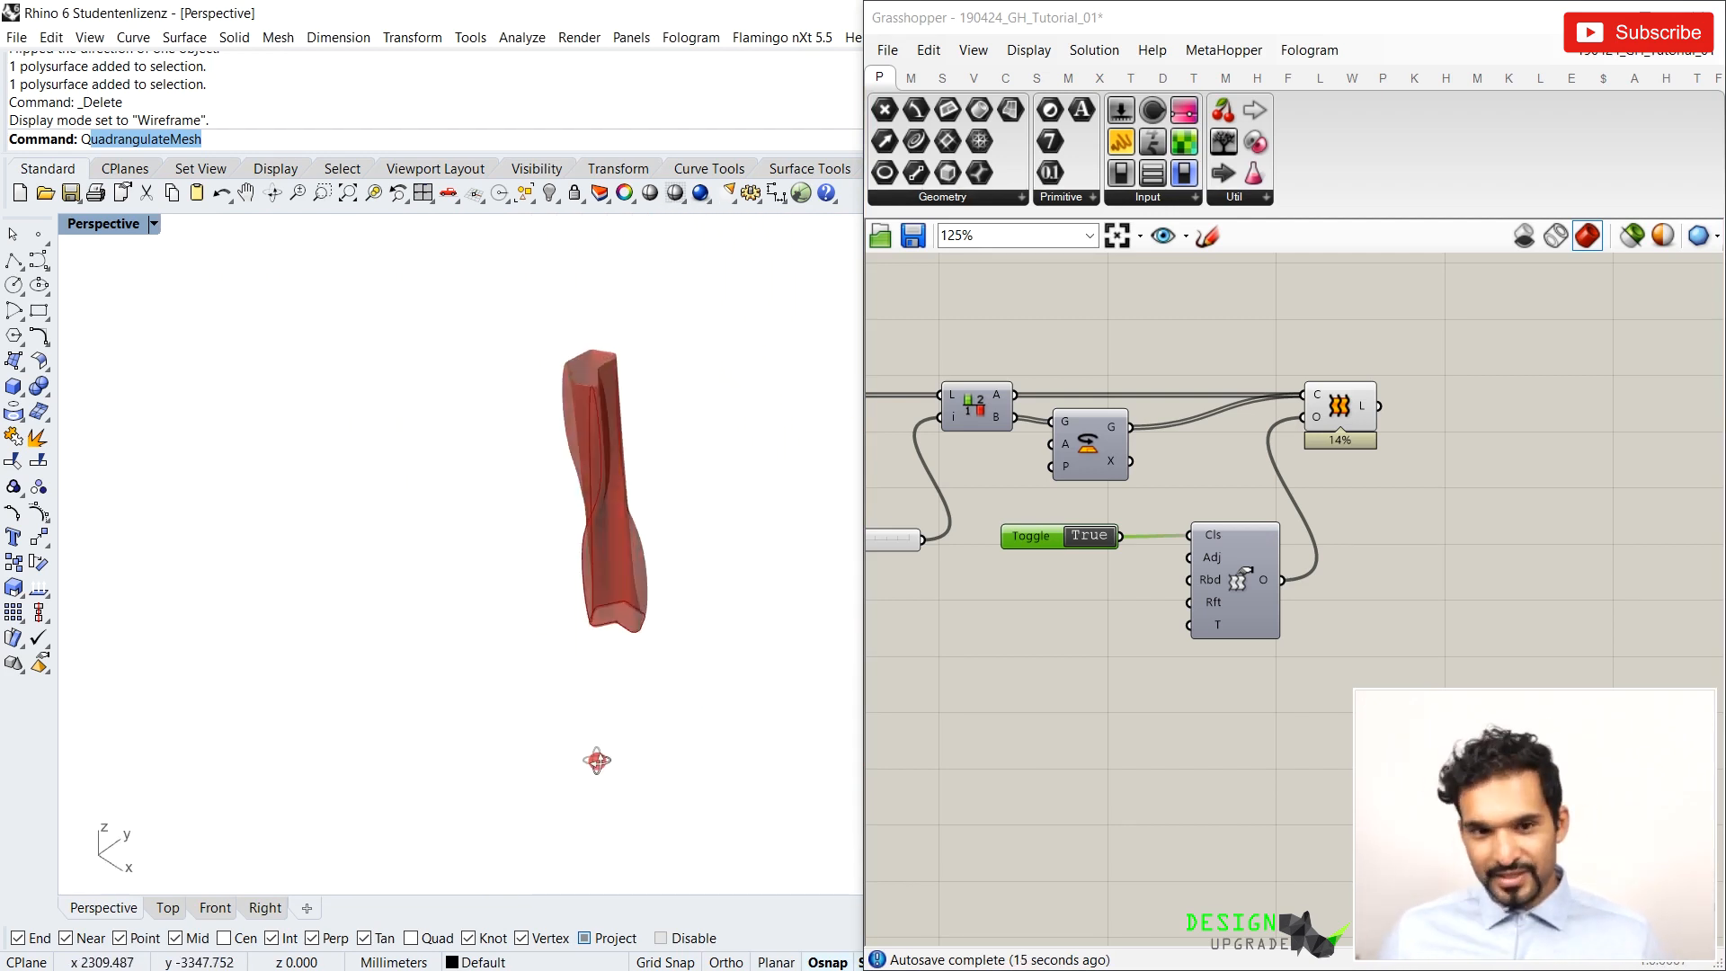
pyautogui.scroll(6, 591, 375)
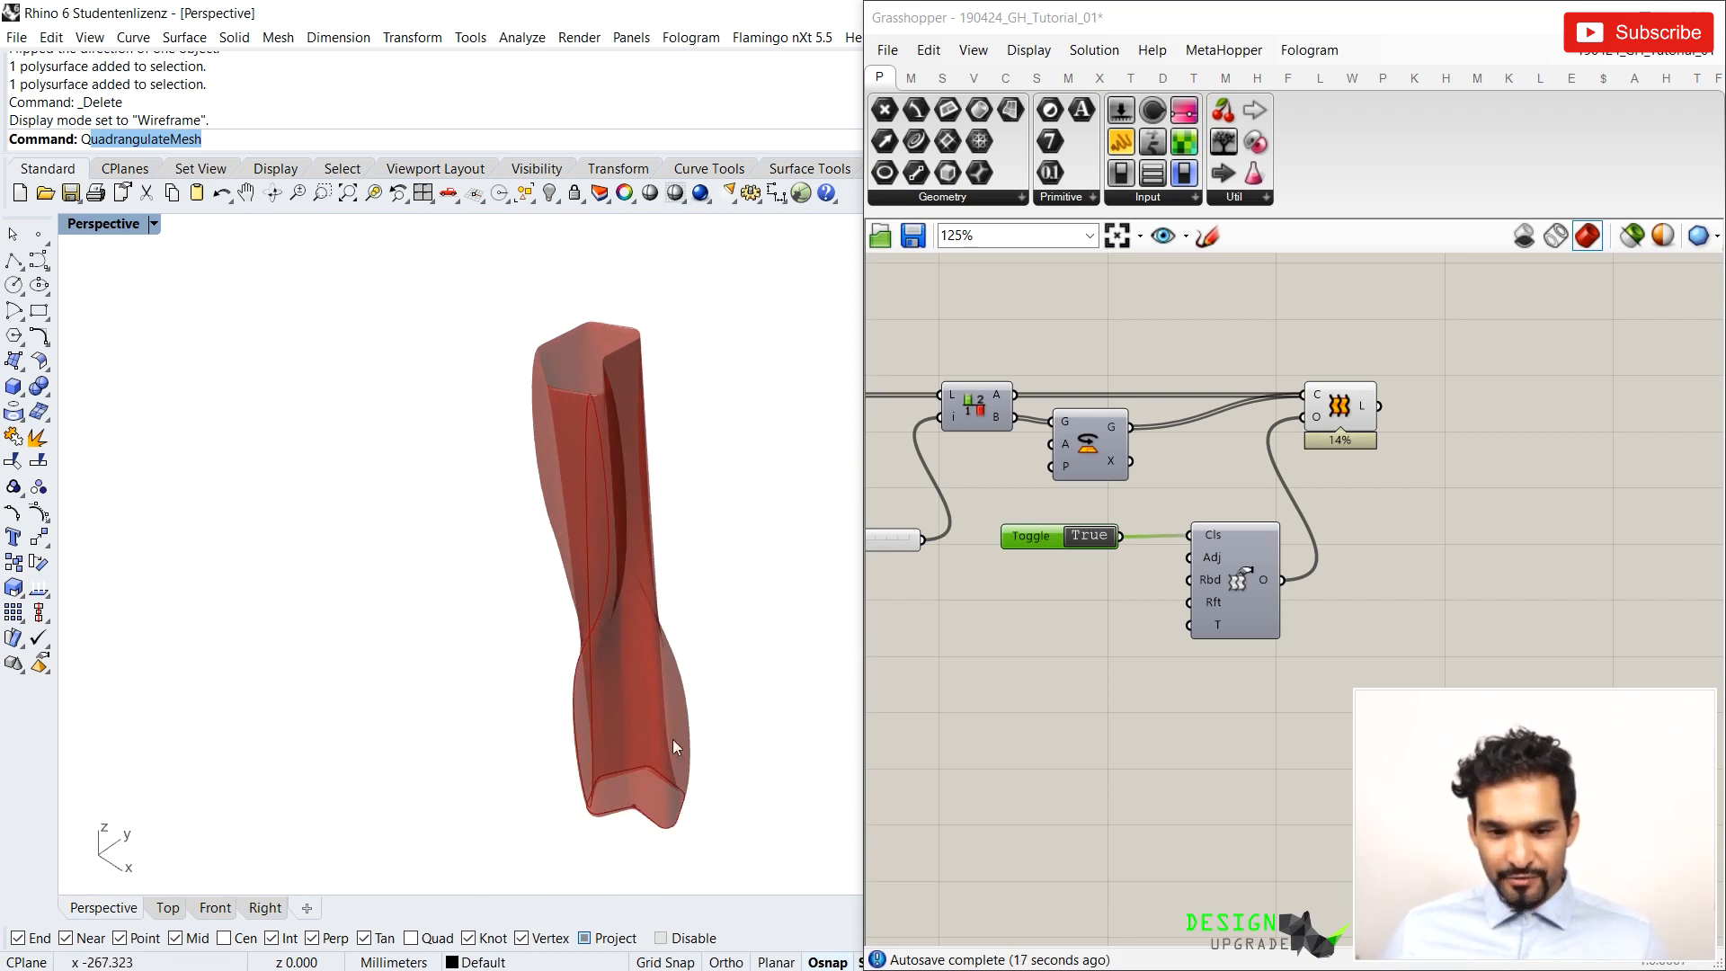
pyautogui.moveTo(579, 763); pyautogui.dragTo(626, 426, button='right')
pyautogui.scroll(5, 514, 554)
pyautogui.scroll(-5, 629, 593)
pyautogui.click(1088, 537)
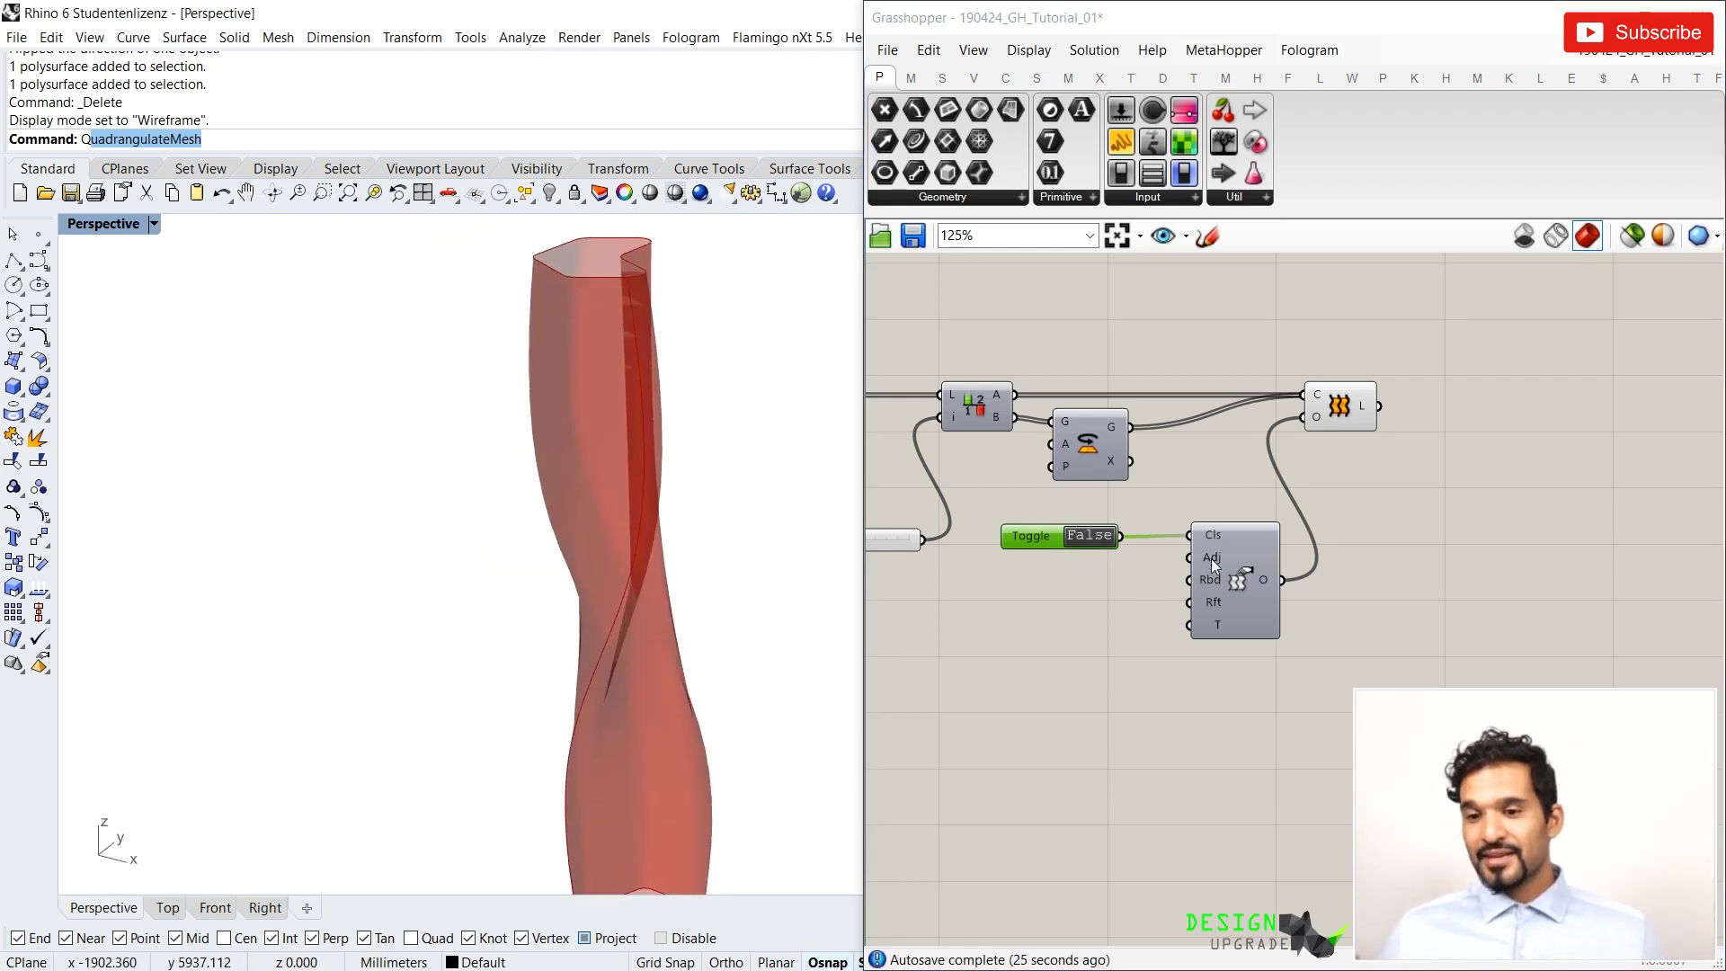
# Duplicate the toggle below the first, connect the copy to Loft Options' Adjust (Adj) input, and set it to True
pyautogui.moveTo(1211, 558)
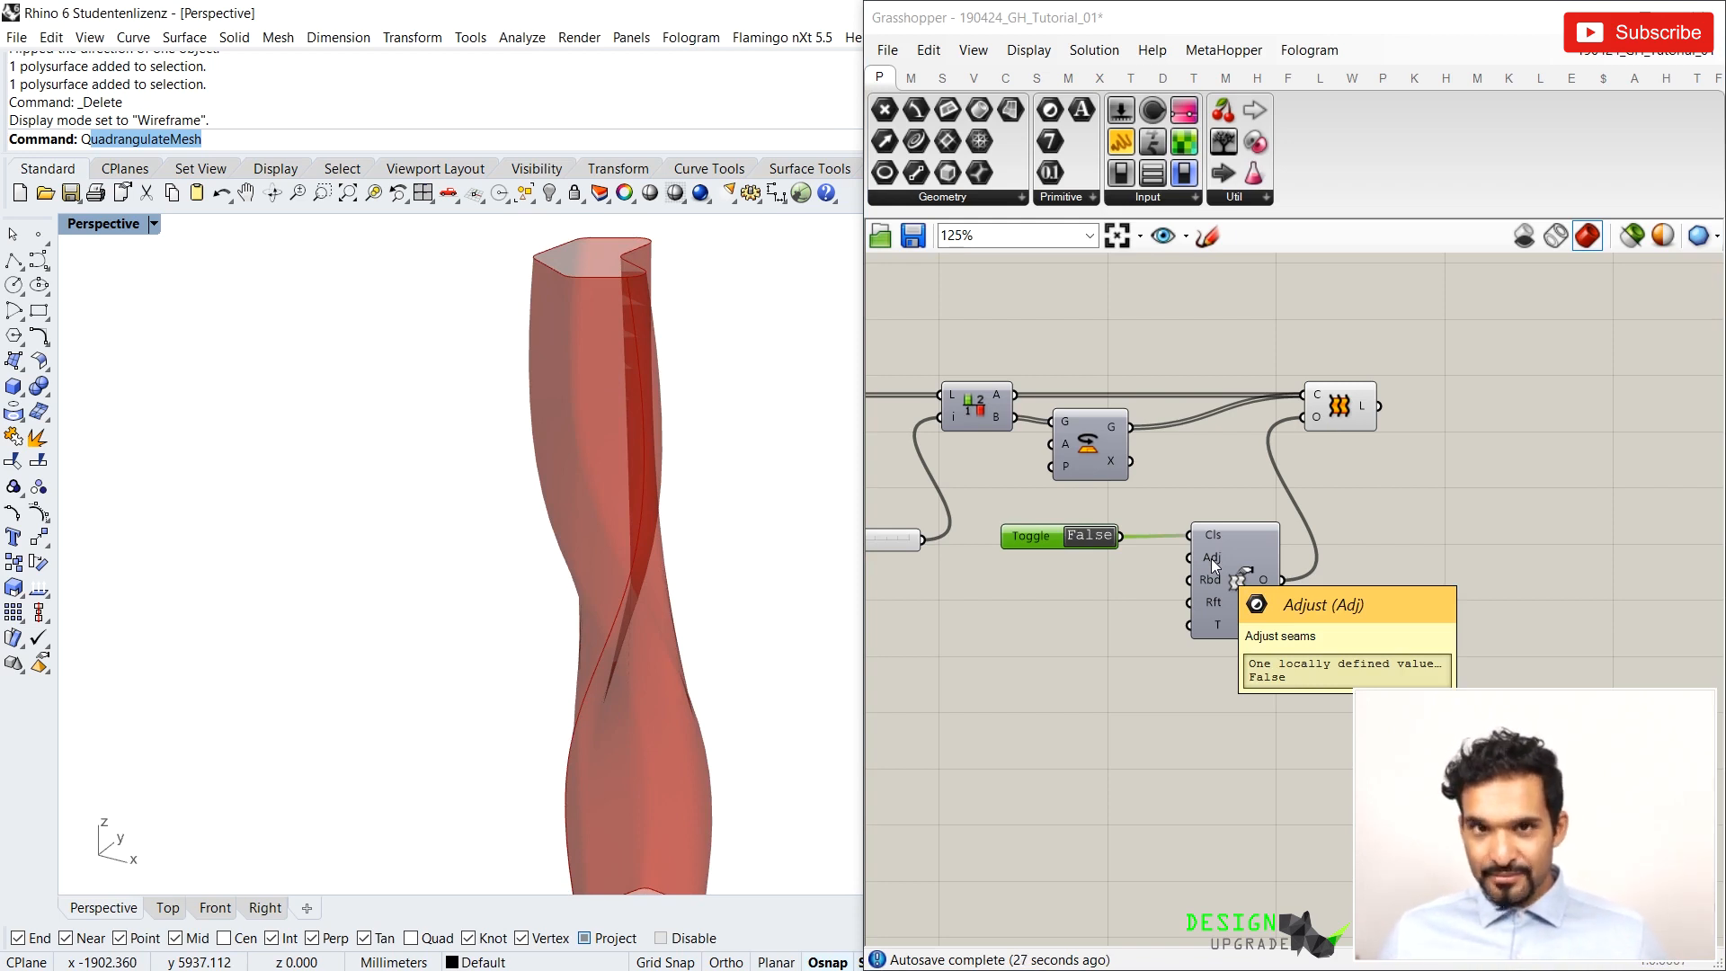
pyautogui.moveTo(1028, 541)
pyautogui.mouseDown()
pyautogui.moveTo(1049, 539)
pyautogui.moveTo(1059, 566)
pyautogui.moveTo(1039, 574)
pyautogui.mouseUp()
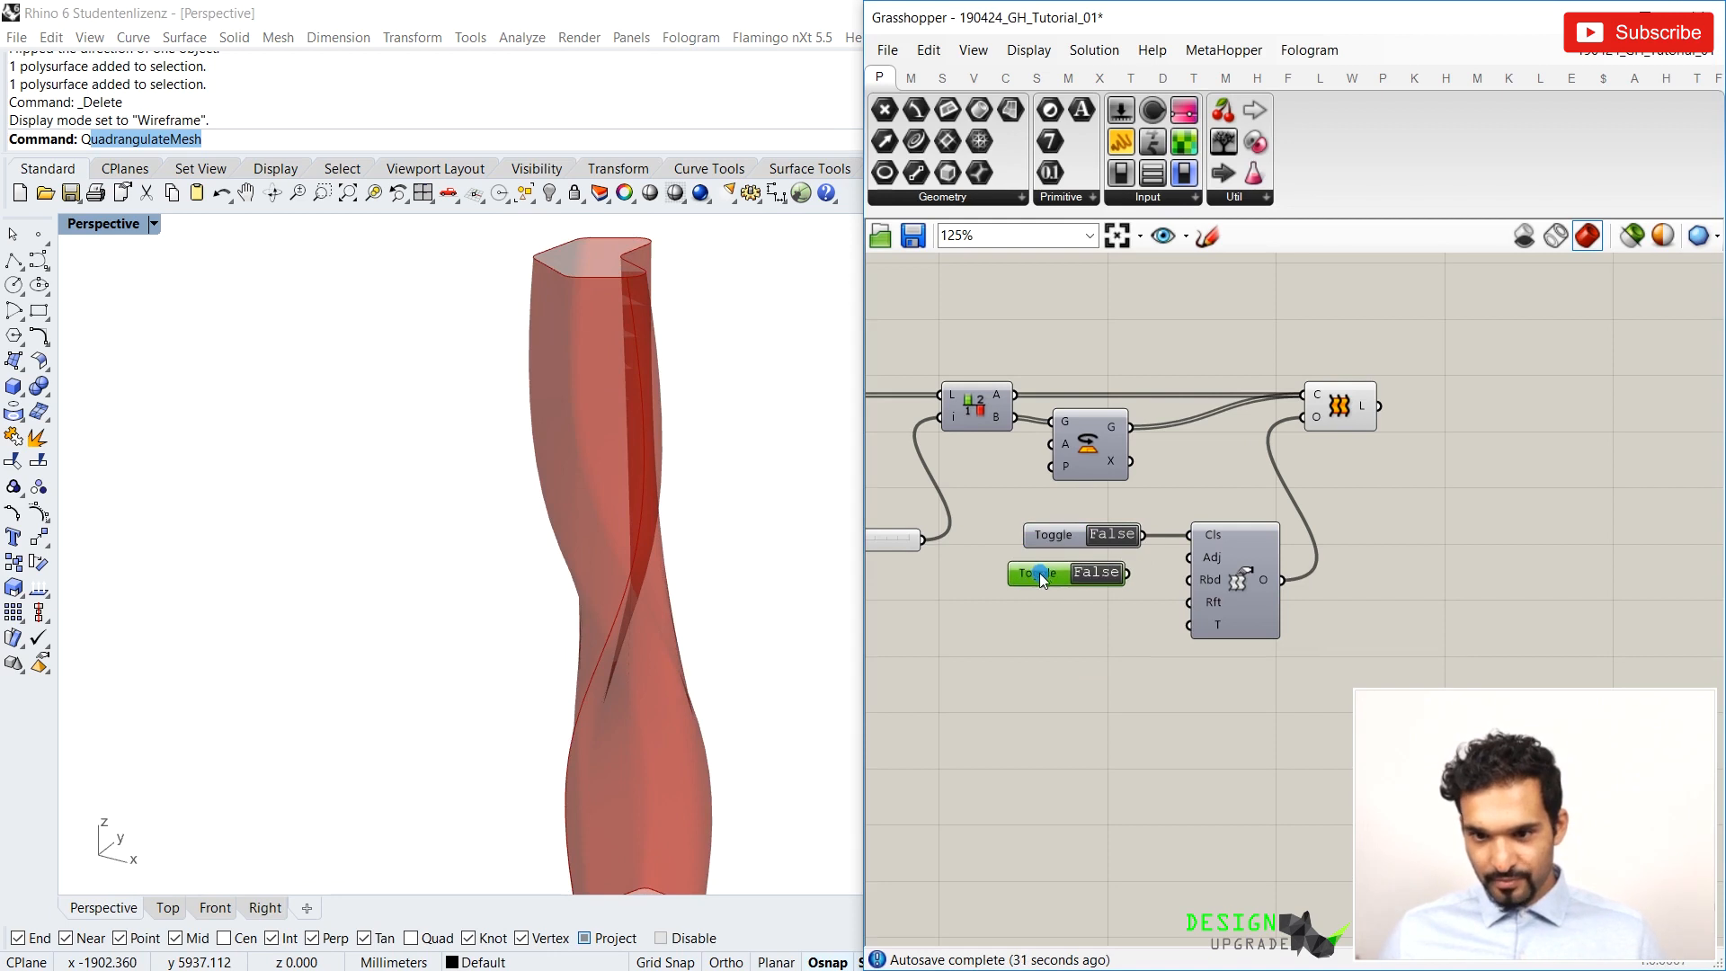
pyautogui.moveTo(1210, 562); pyautogui.dragTo(1212, 562)
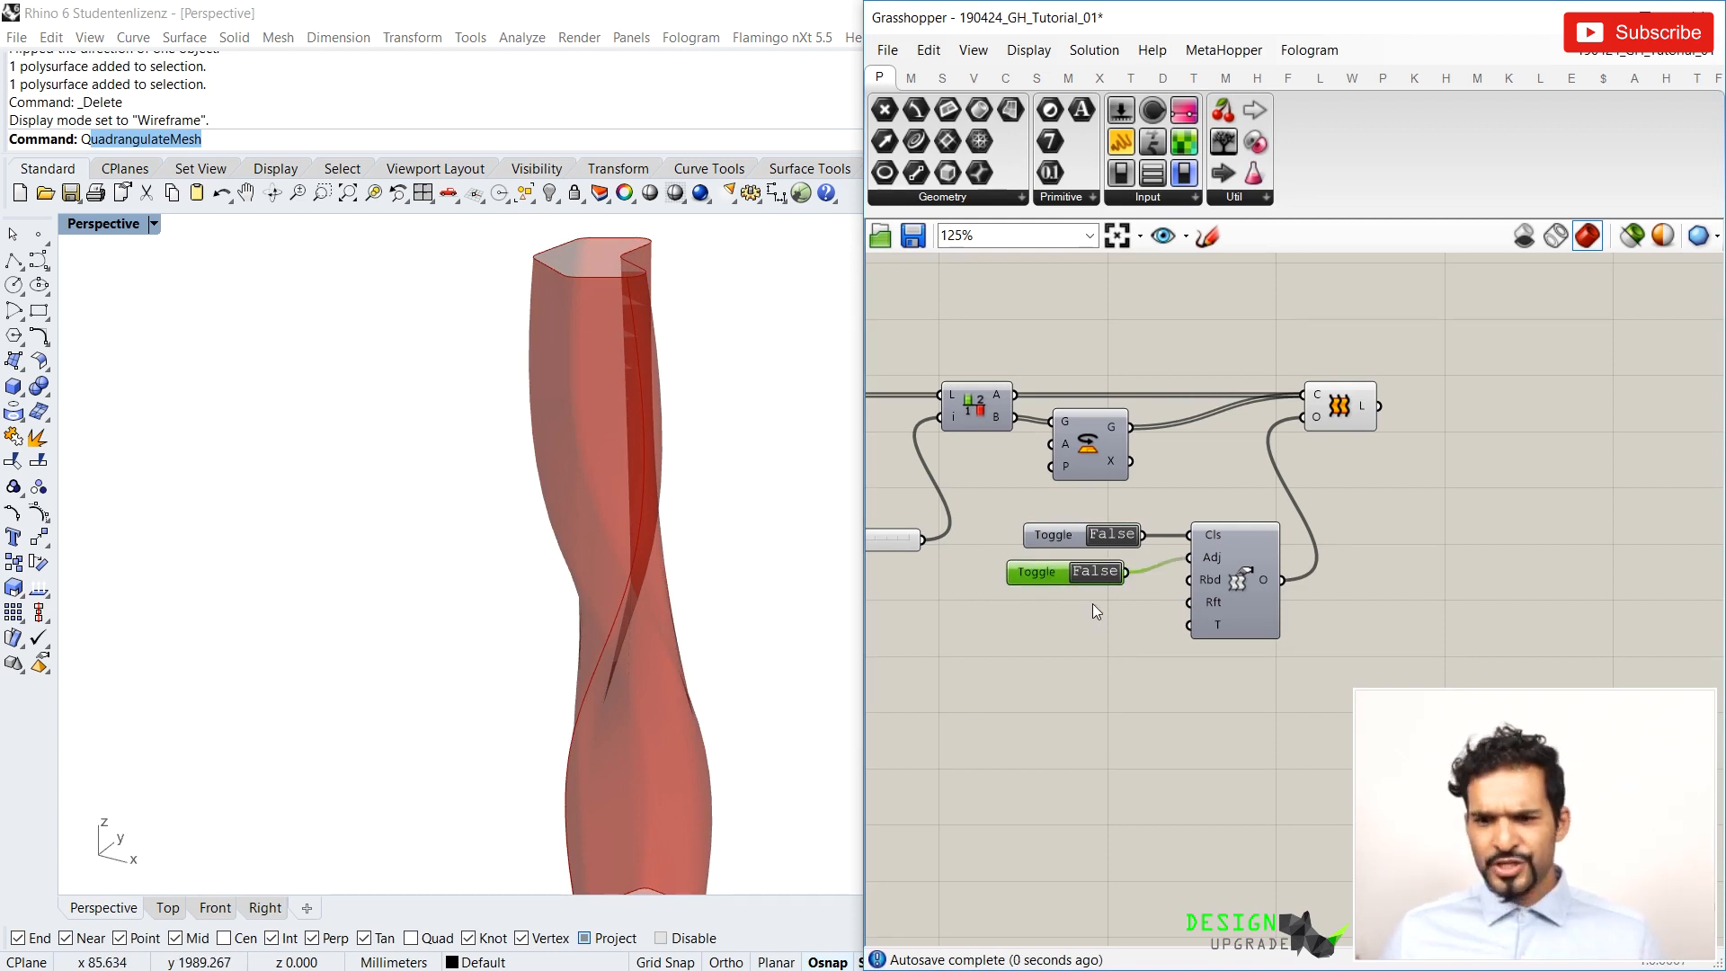
pyautogui.doubleClick(1098, 575)
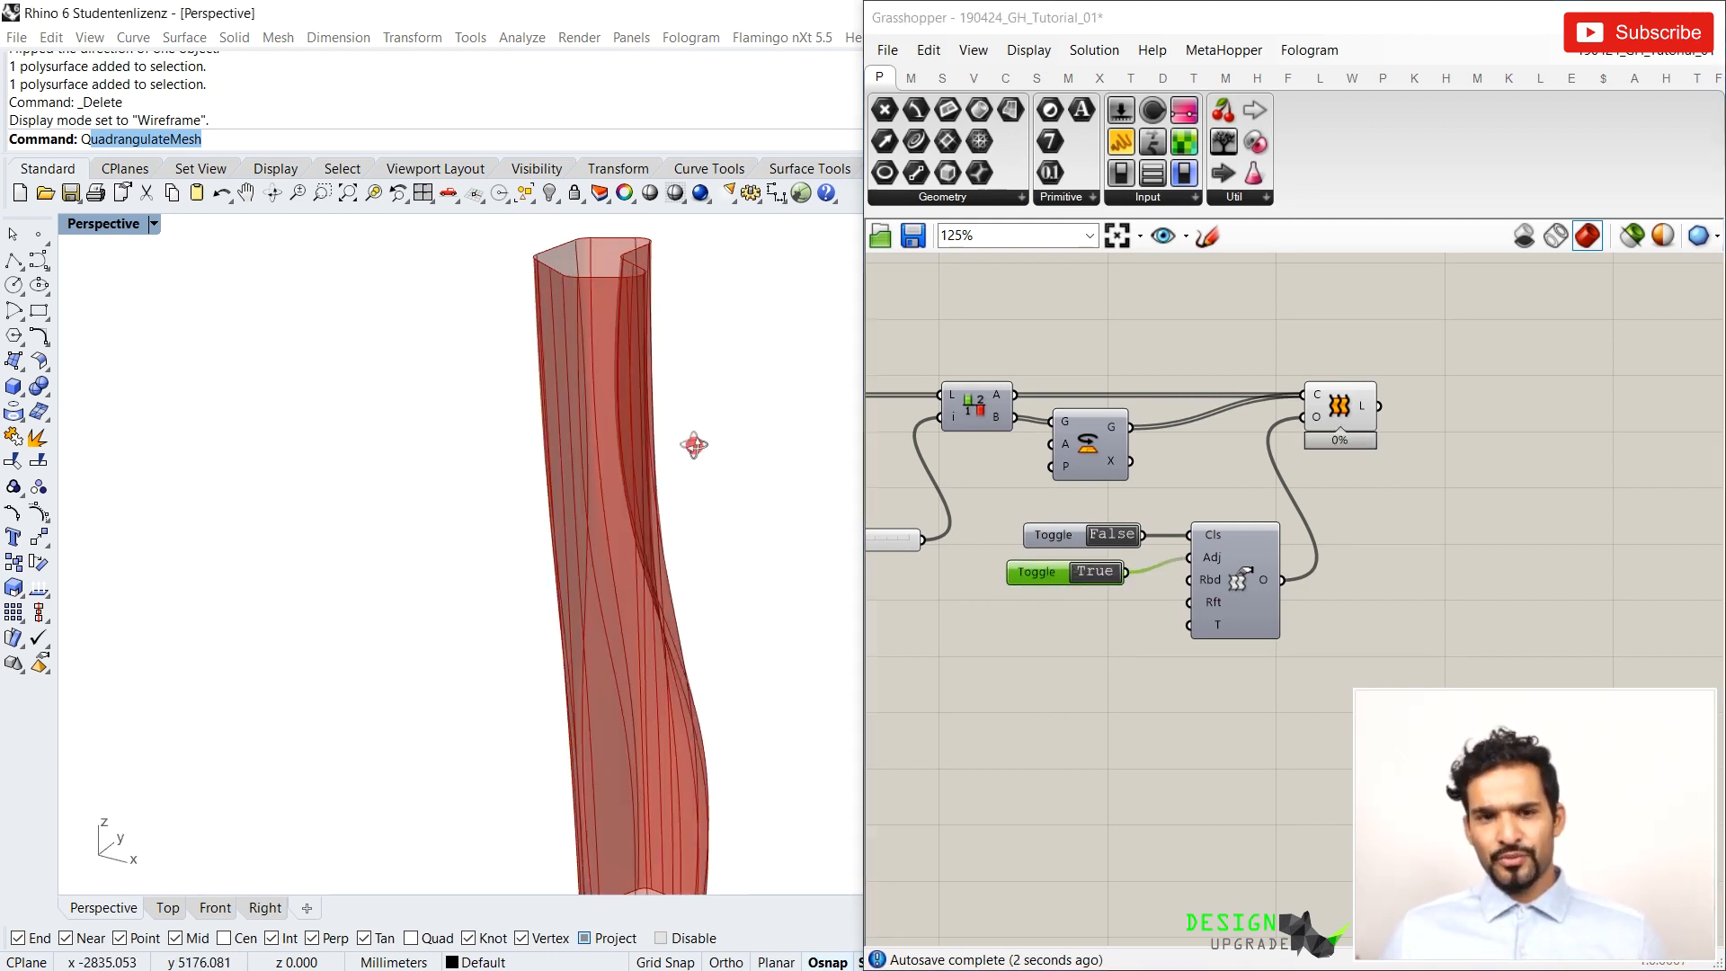
# Examine how adjusting the seams changes the twist and surface lines of the loft, from several angles
pyautogui.moveTo(693, 443); pyautogui.dragTo(671, 586, button='right')
pyautogui.scroll(2, 613, 646)
pyautogui.moveTo(645, 654); pyautogui.dragTo(651, 741, button='right')
pyautogui.scroll(-5, 625, 537)
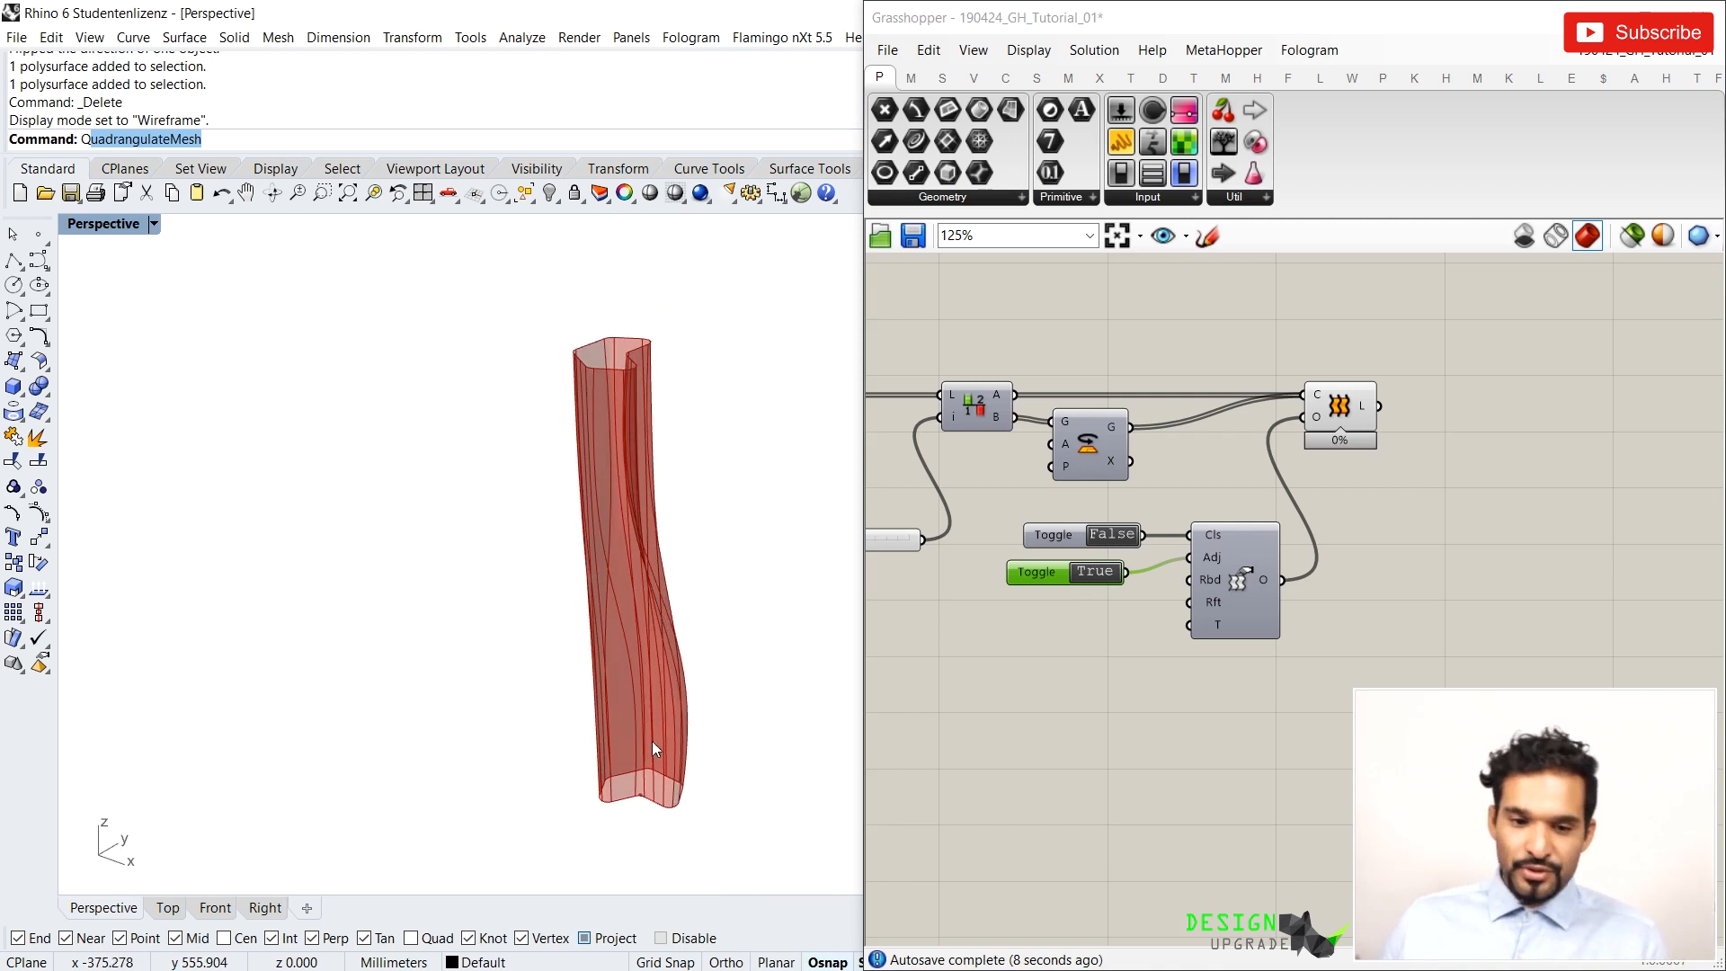
pyautogui.scroll(3, 655, 703)
pyautogui.scroll(-3, 655, 703)
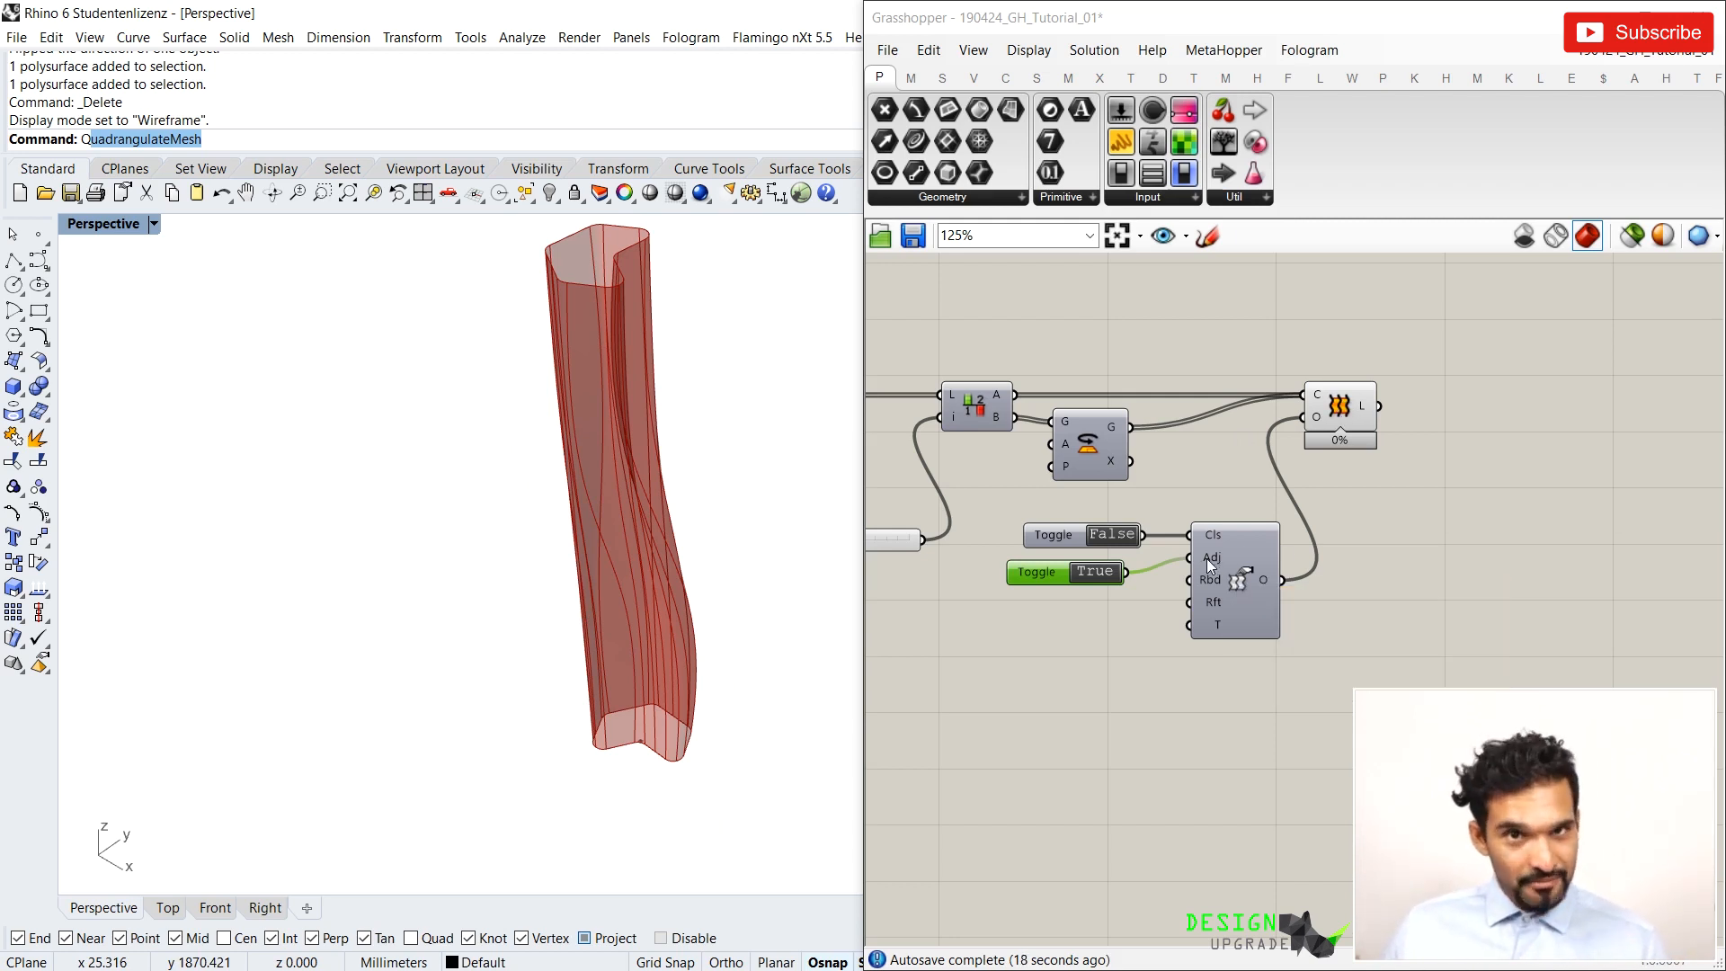
pyautogui.moveTo(757, 581); pyautogui.dragTo(543, 660, button='right')
pyautogui.scroll(5, 557, 647)
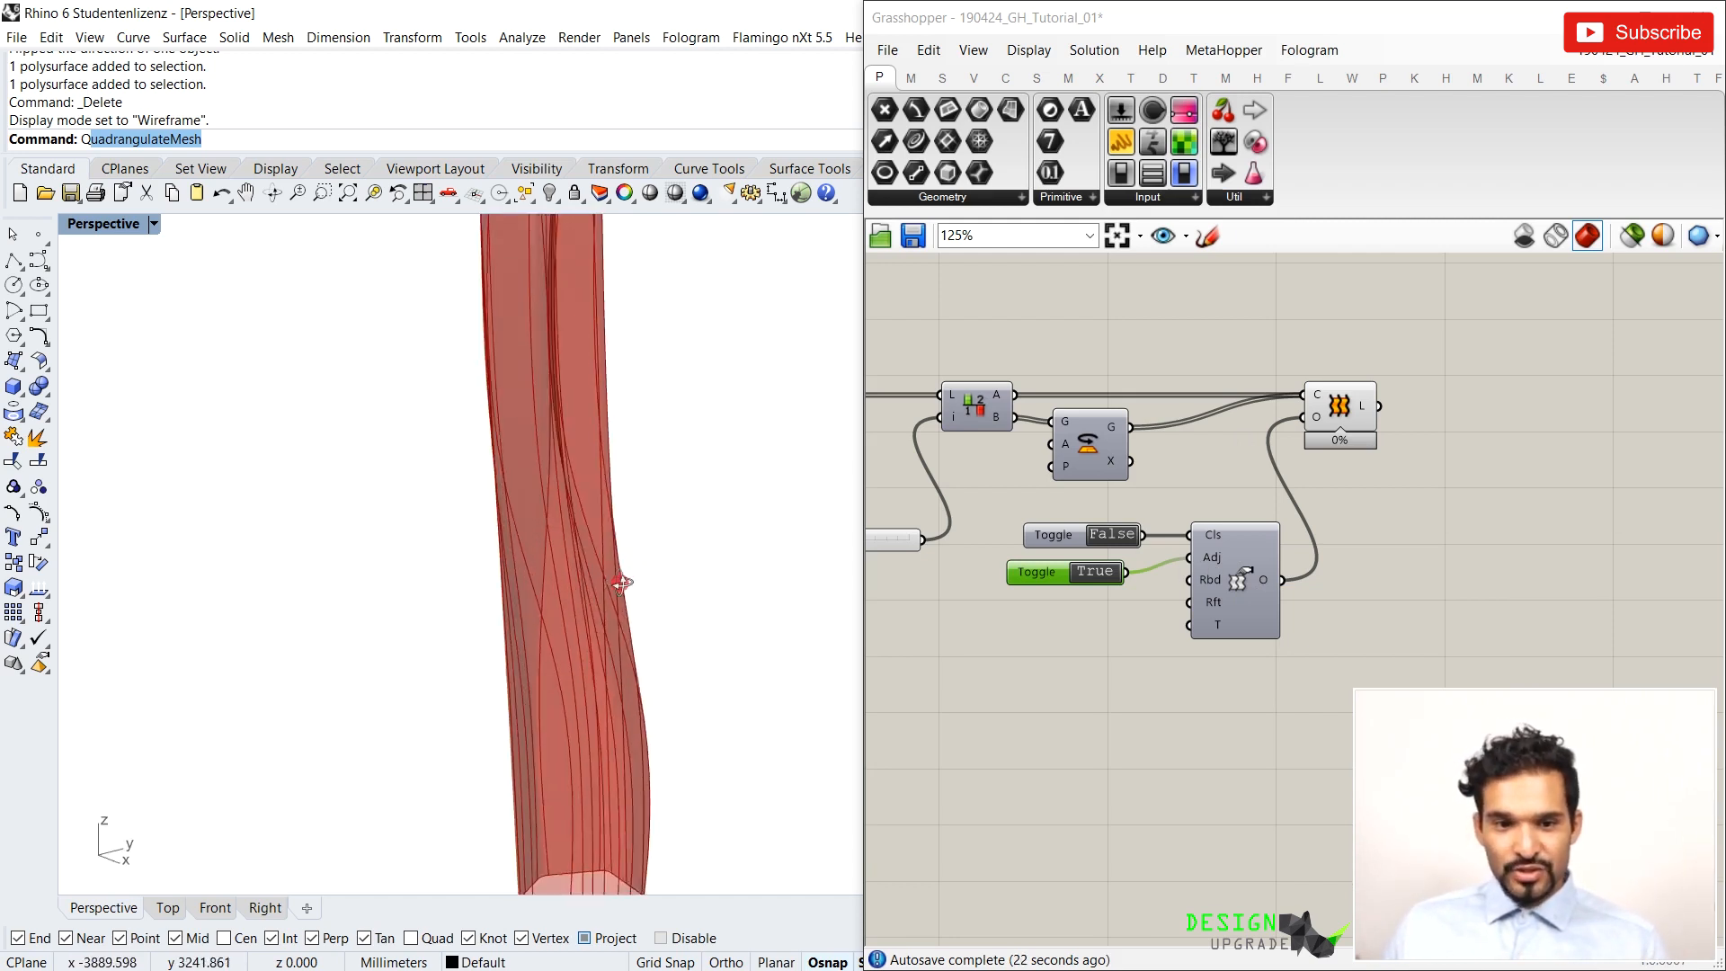
pyautogui.scroll(-4, 607, 635)
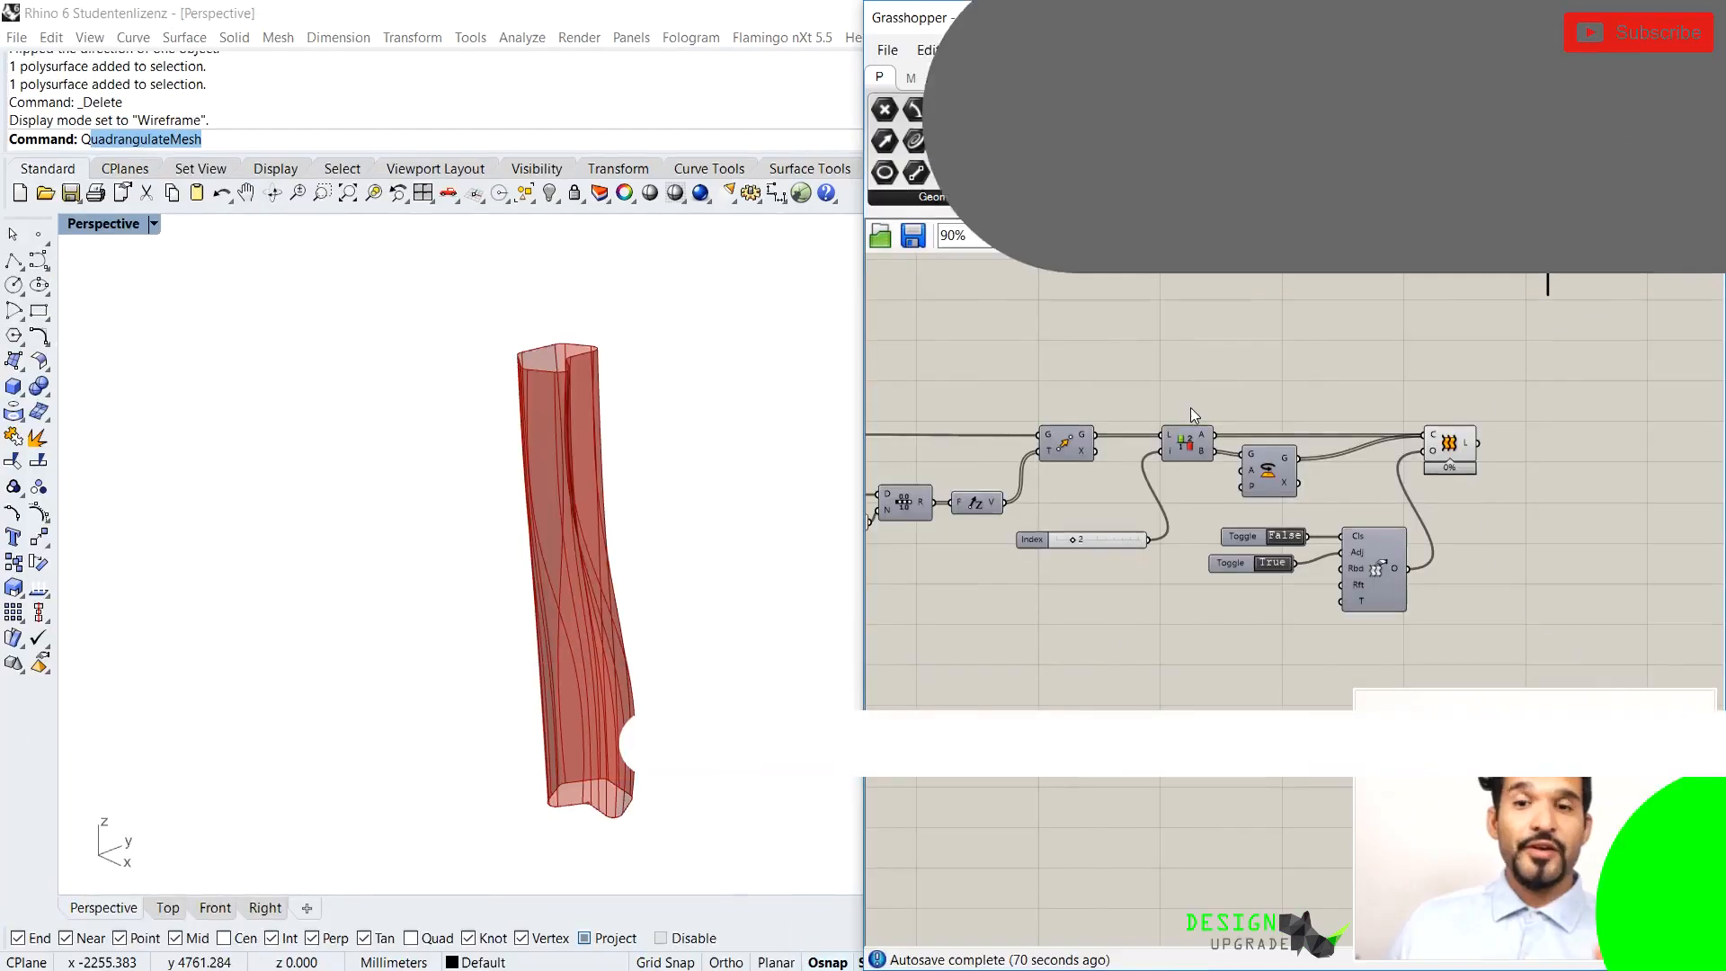
# Move Loft, Loft Options and both toggles together farther away from Rotate to make room between them
pyautogui.moveTo(1227, 364); pyautogui.dragTo(1106, 337, button='right')
pyautogui.moveTo(1377, 359); pyautogui.dragTo(1065, 509)
pyautogui.scroll(-4, 1242, 526)
pyautogui.scroll(2, 1322, 536)
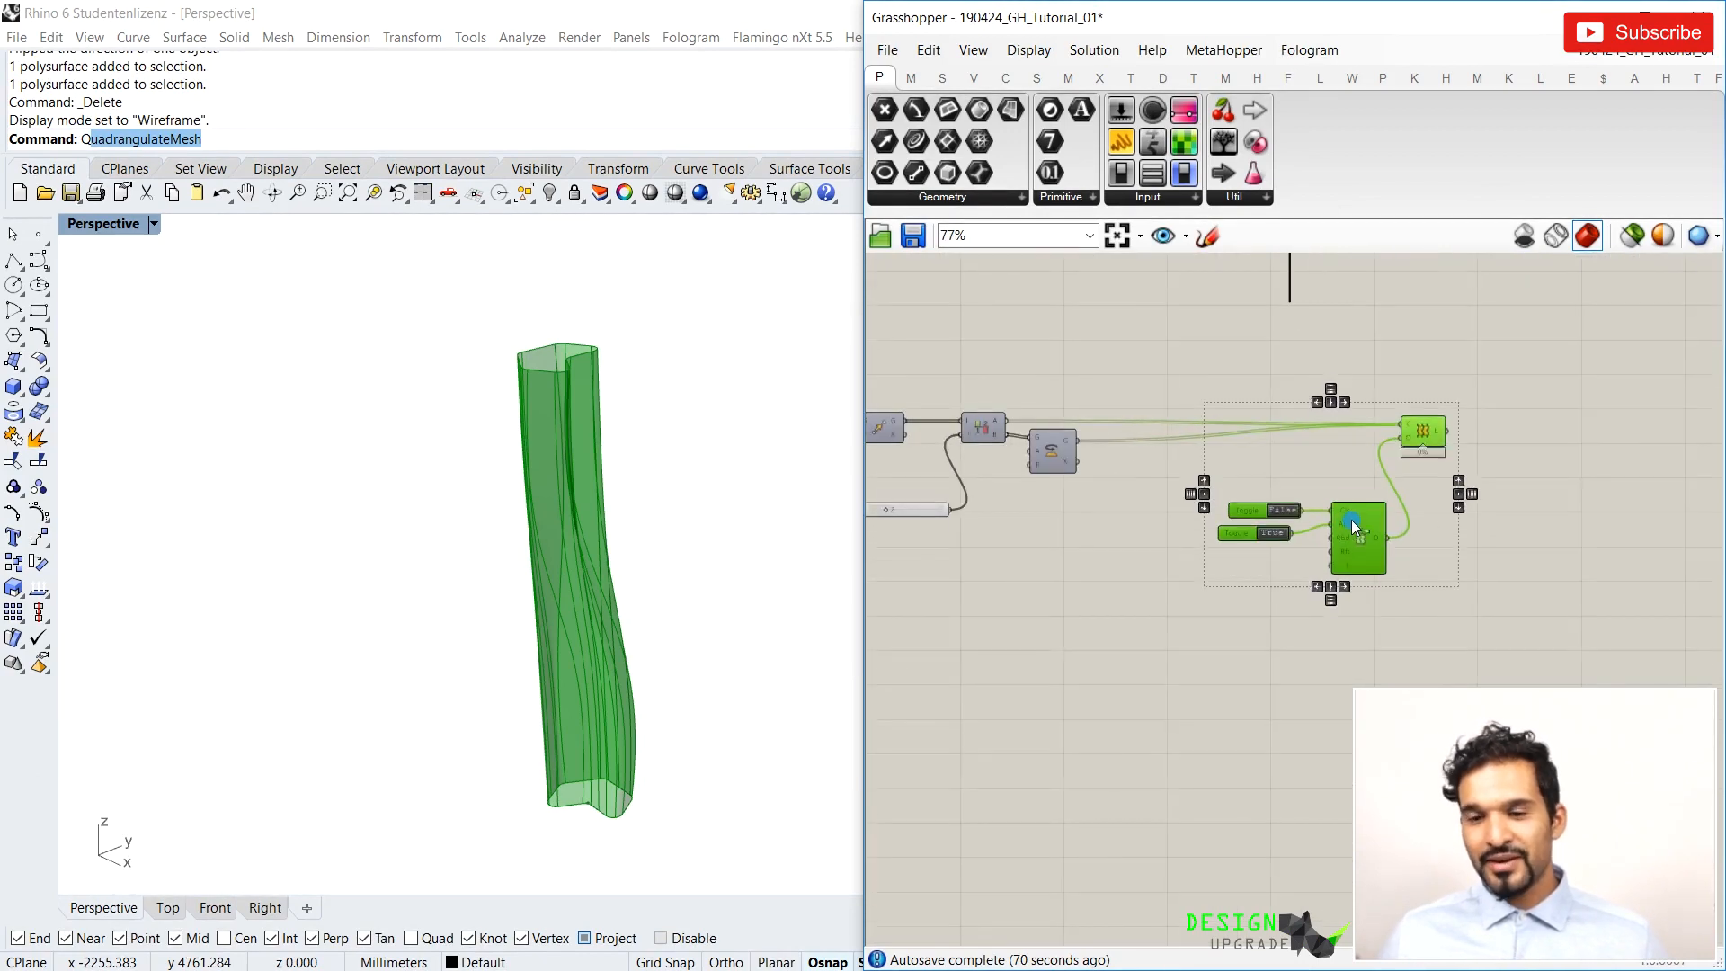
pyautogui.scroll(4, 1147, 498)
pyautogui.click(1153, 539)
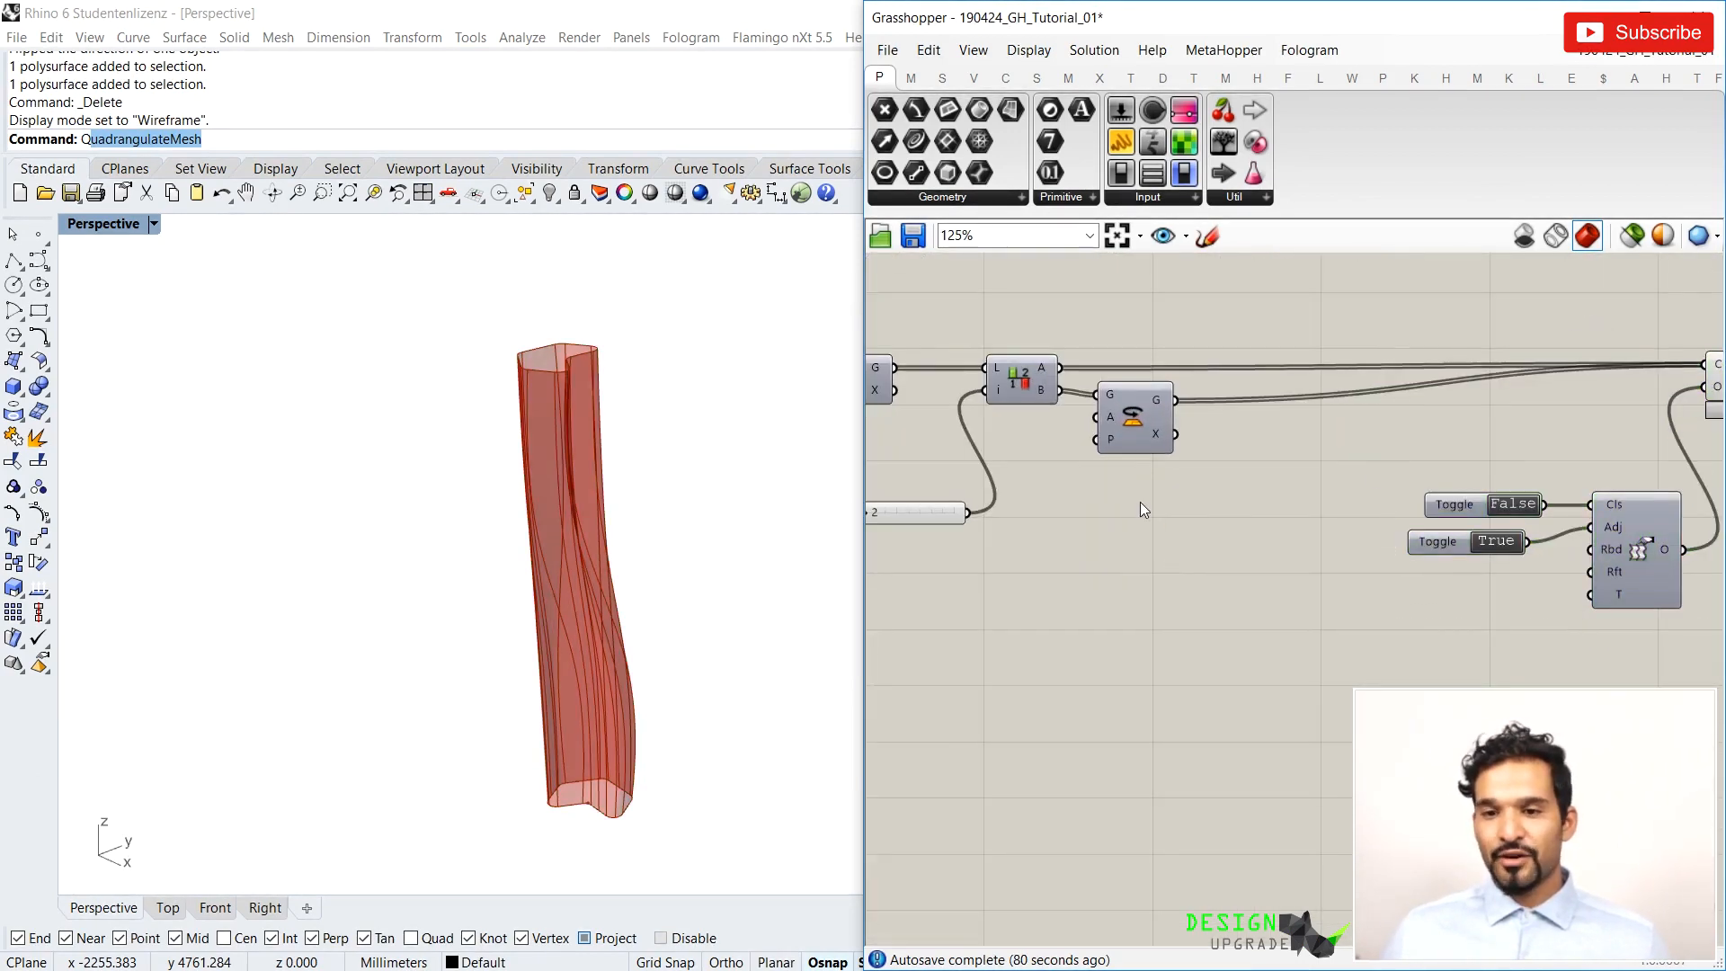
# Hide the Loft's preview and move the Rotate component slightly down and closer to Split List
pyautogui.scroll(-5, 1163, 611)
pyautogui.scroll(6, 1167, 378)
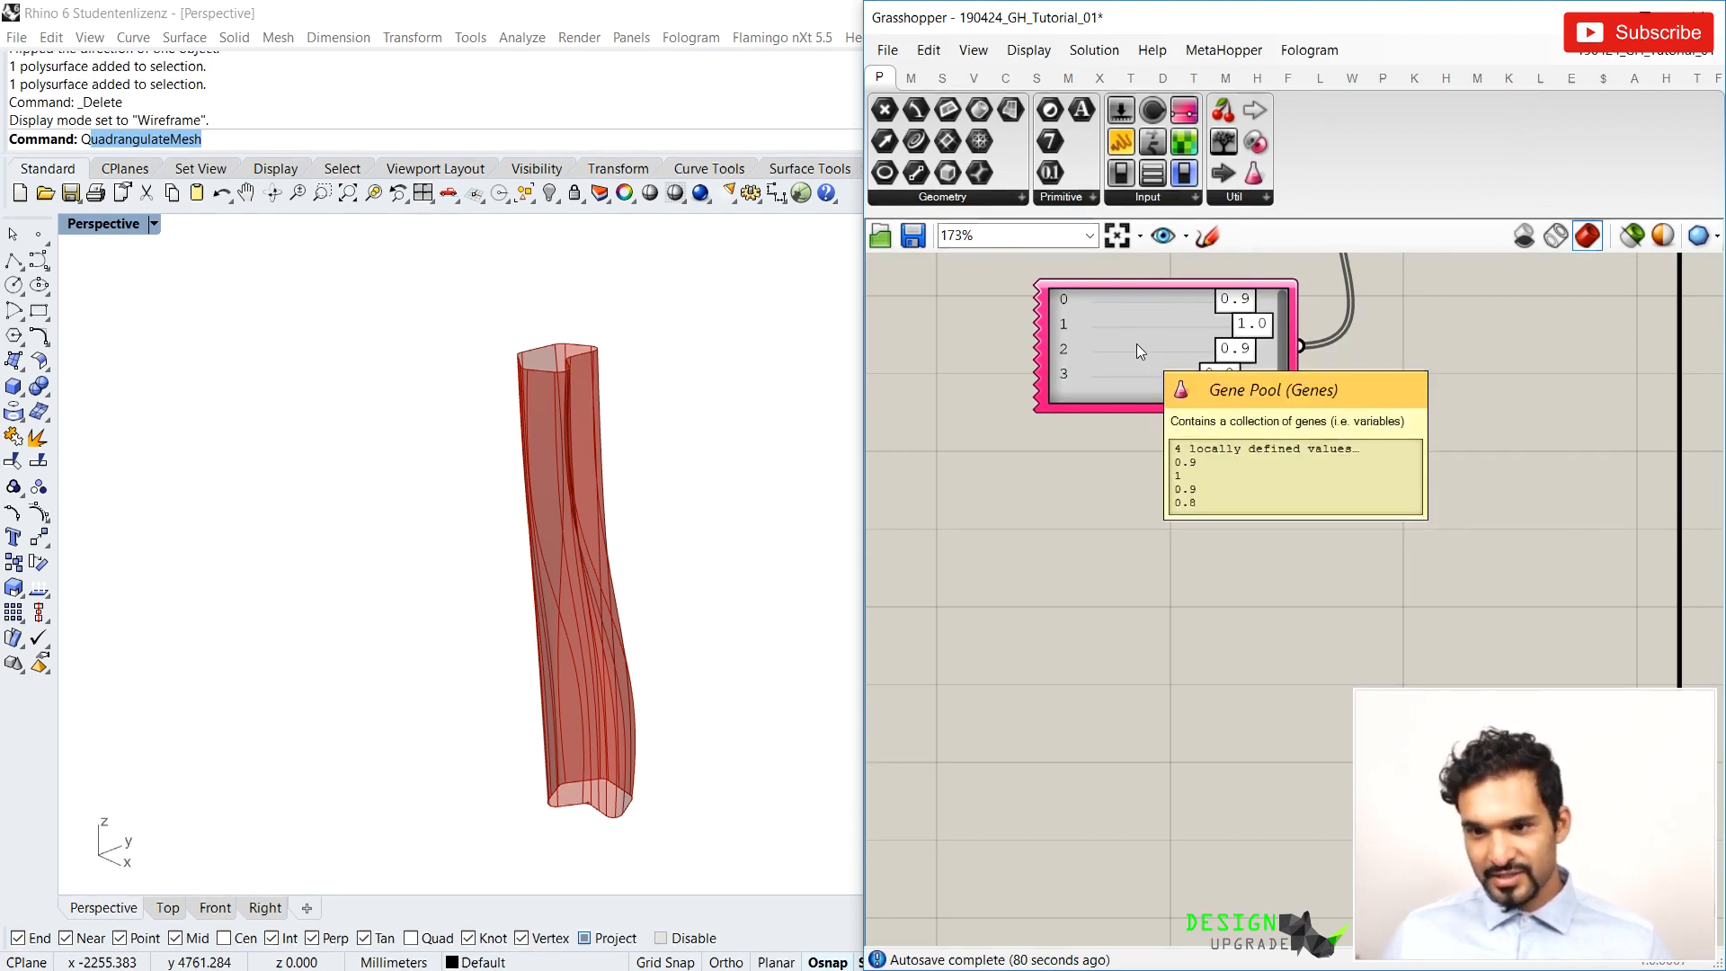
pyautogui.scroll(-5, 1136, 343)
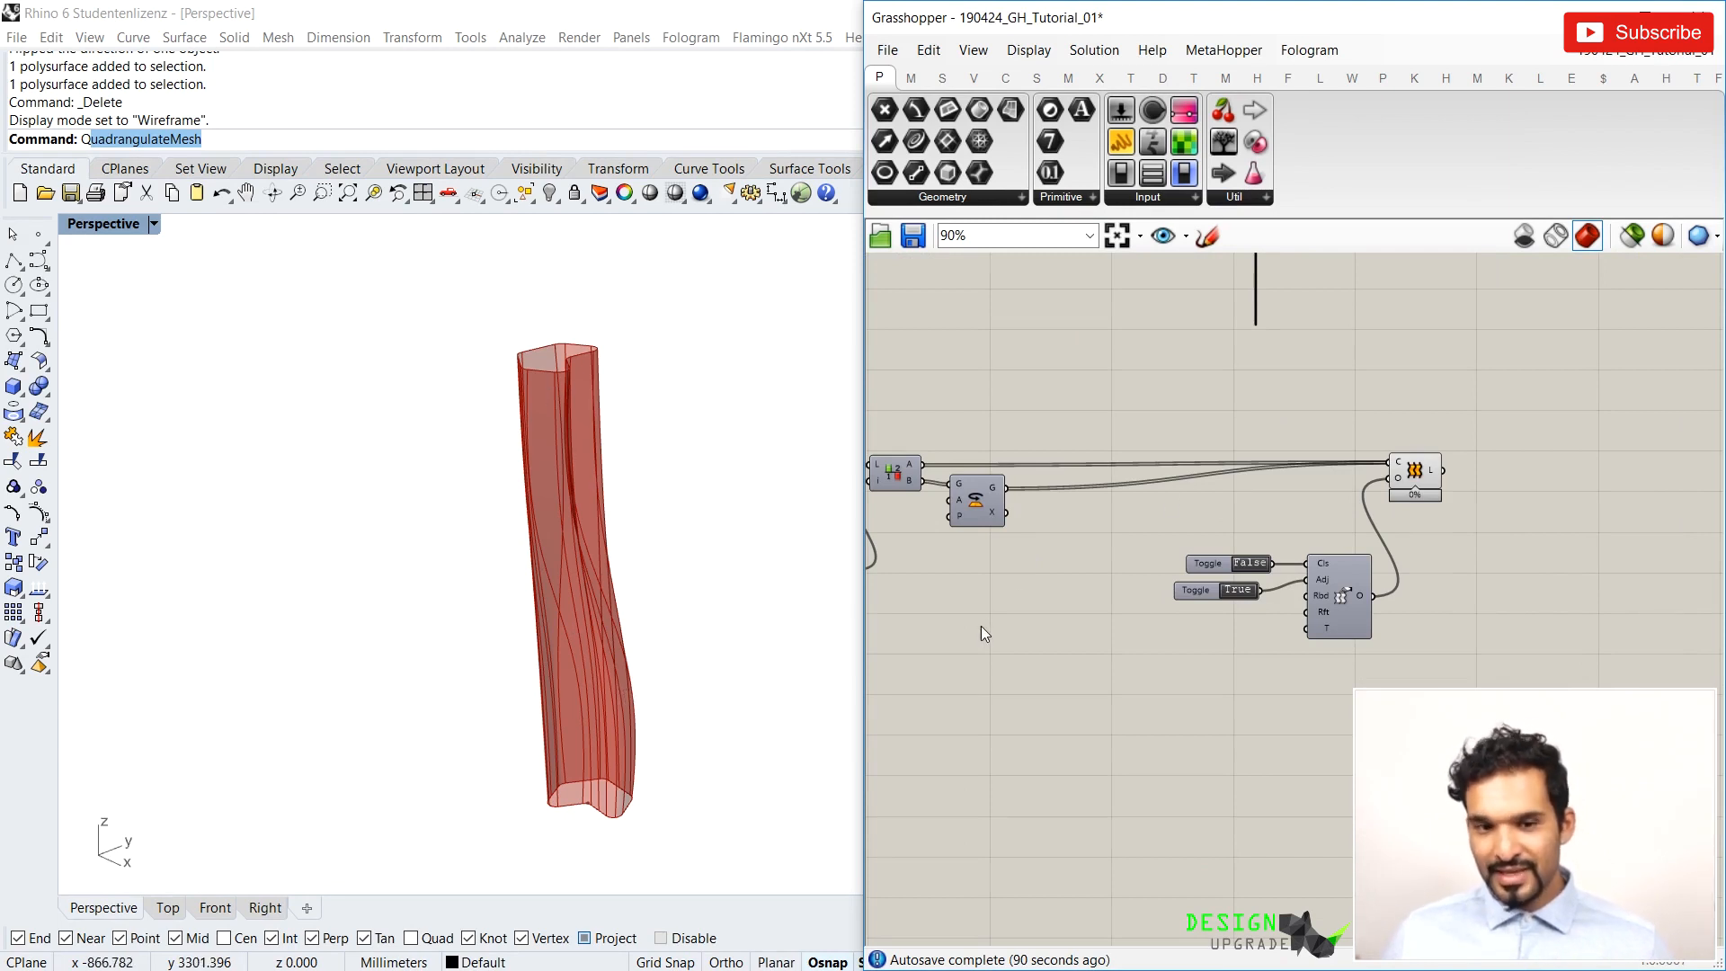
pyautogui.moveTo(1033, 575); pyautogui.dragTo(1065, 539, button='right')
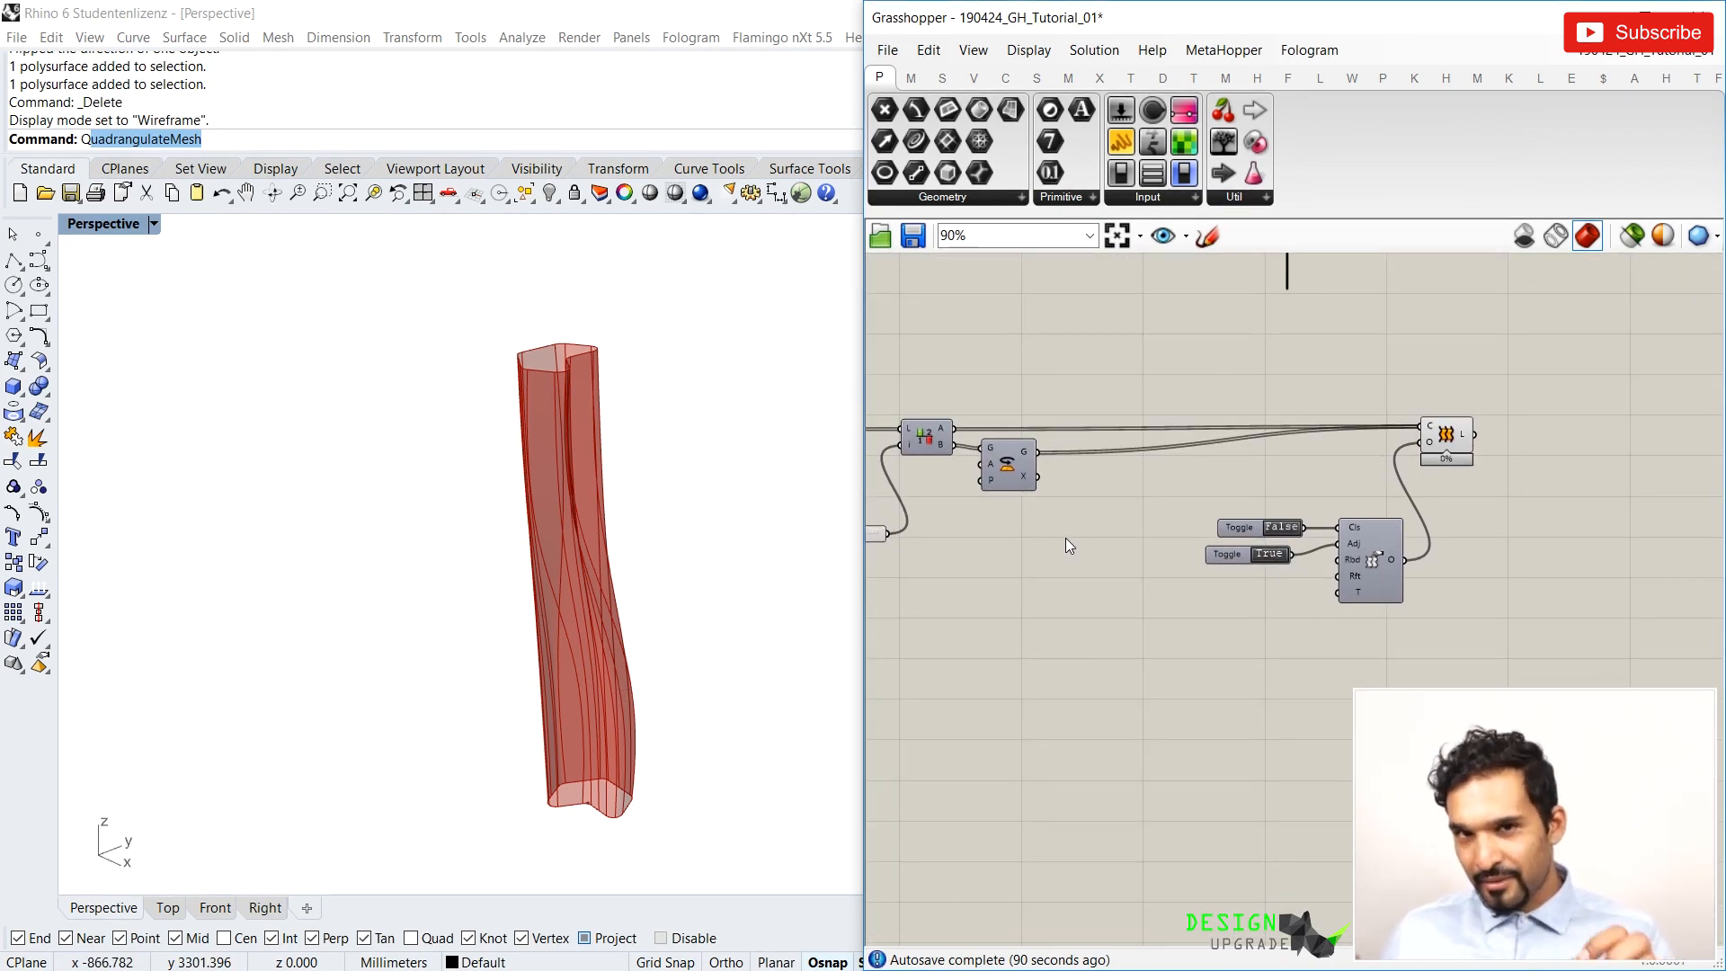
pyautogui.moveTo(1440, 443); pyautogui.dragTo(1443, 439)
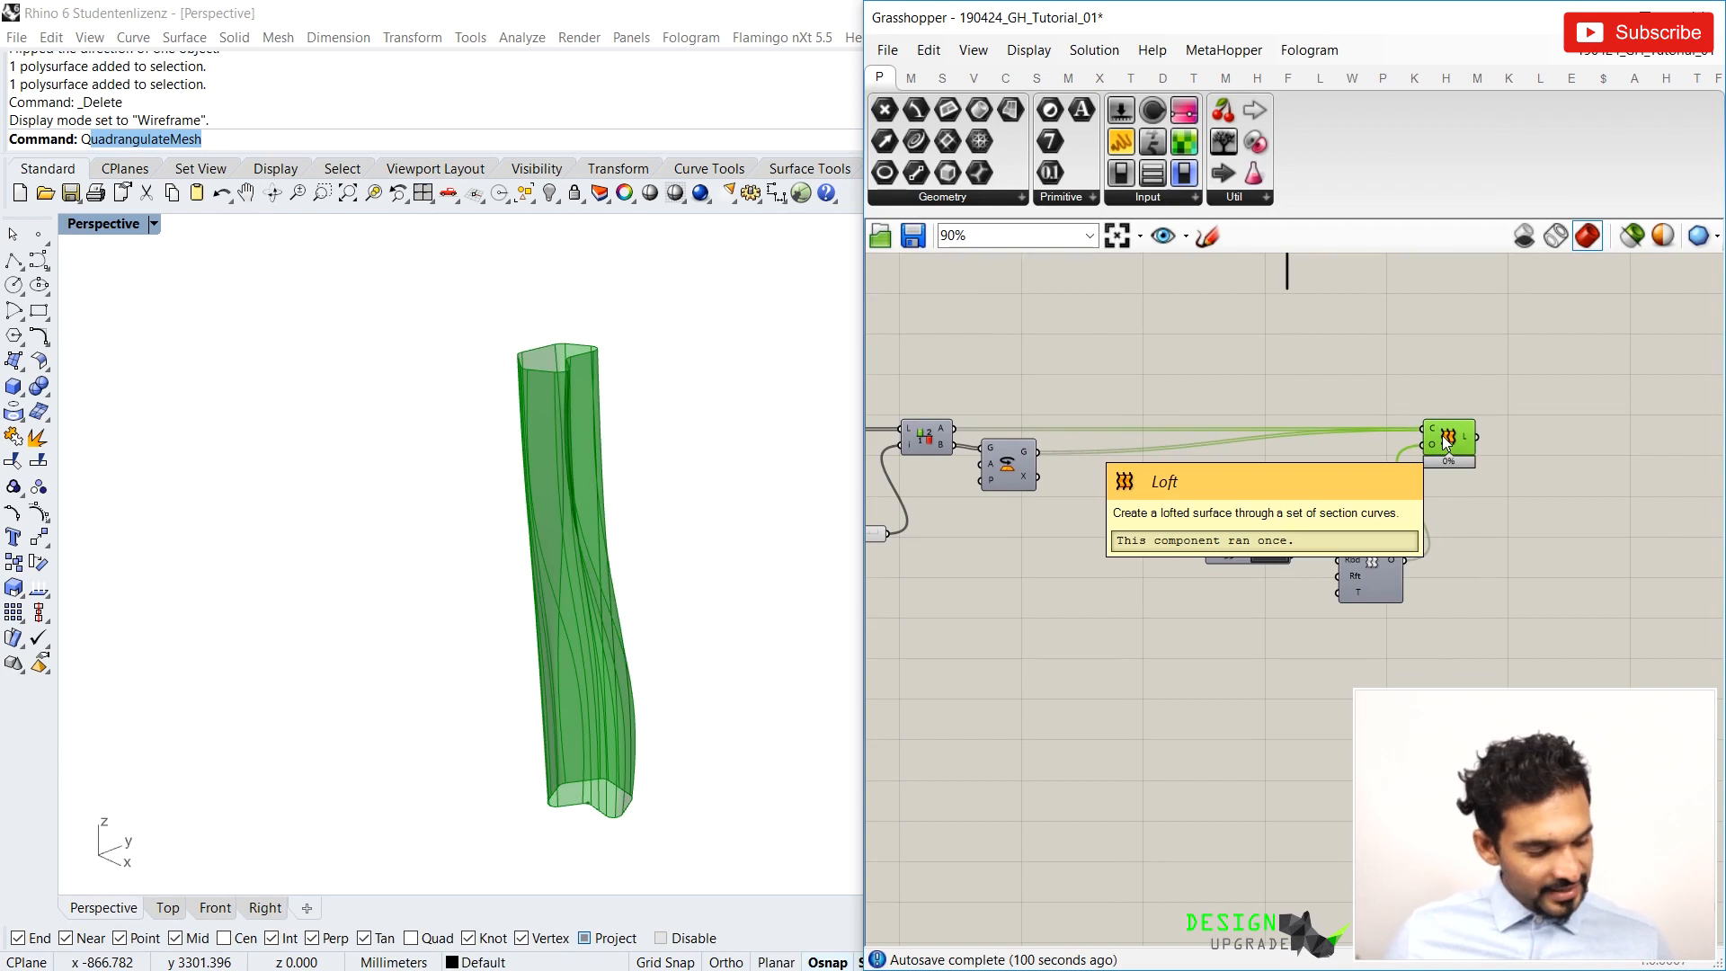
pyautogui.hotkey('ctrl', 'q')
pyautogui.moveTo(1018, 485); pyautogui.dragTo(1007, 488)
pyautogui.moveTo(941, 432)
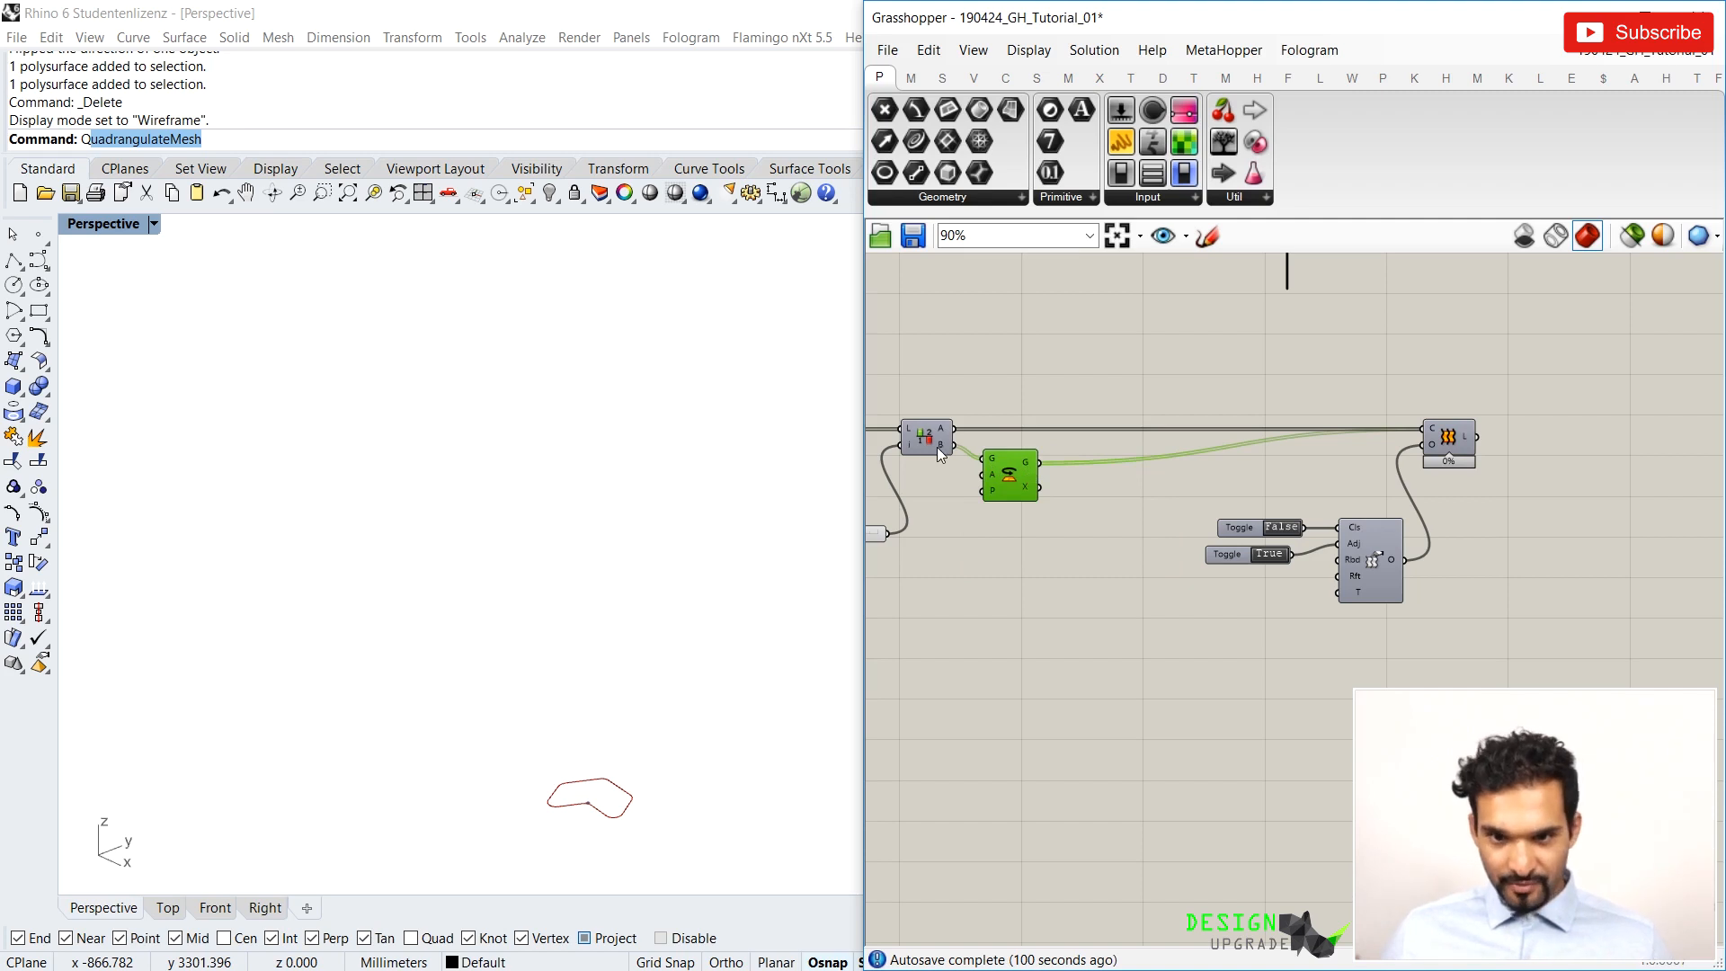
pyautogui.moveTo(1011, 473); pyautogui.dragTo(991, 482)
# Add a List Item component above the wires and connect Split List's A output to its List (L) input
pyautogui.doubleClick(1042, 397)
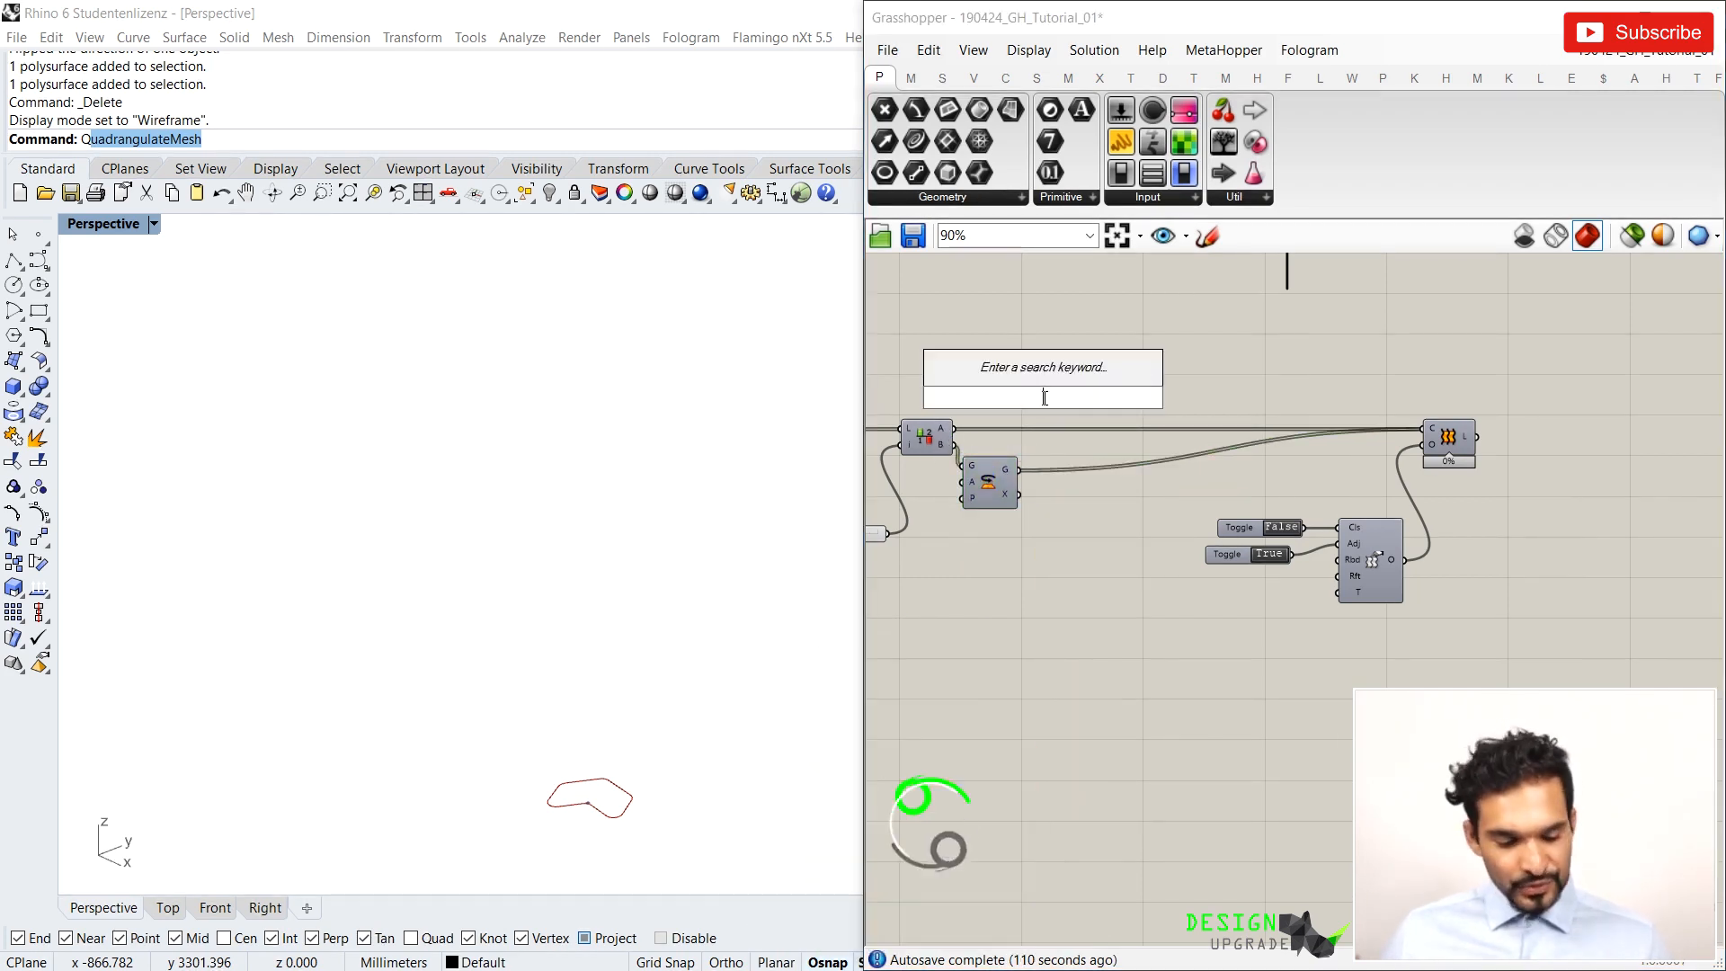
pyautogui.write('listitem')
pyautogui.click(1037, 373)
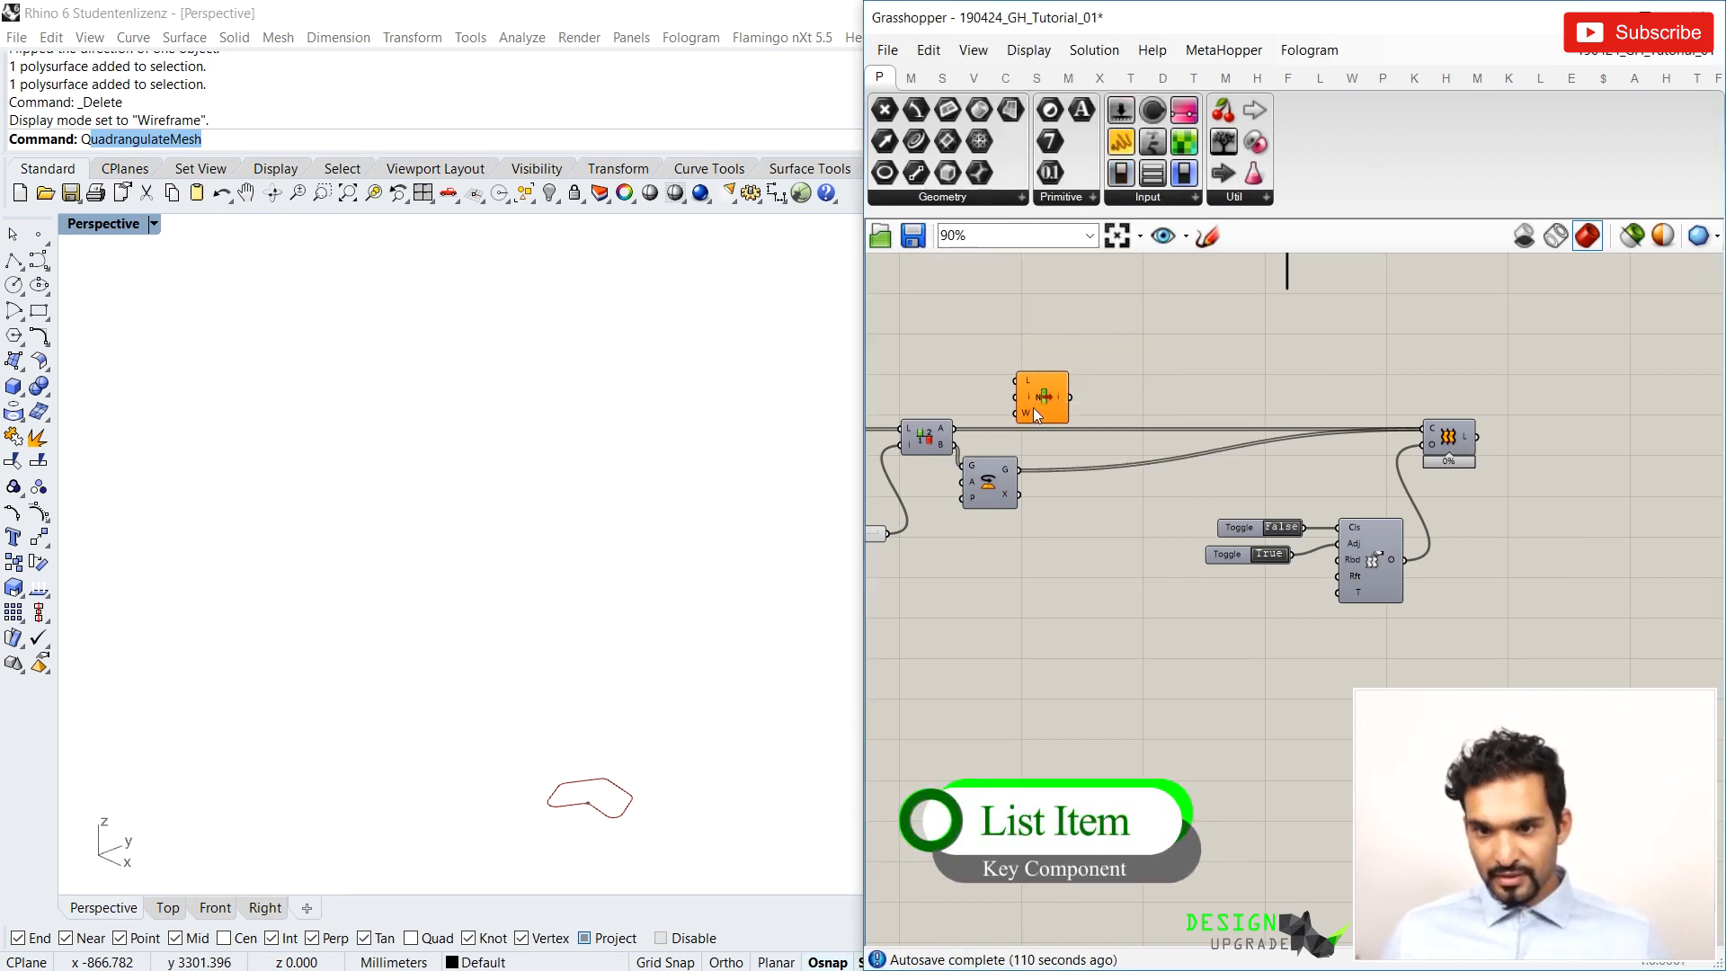
pyautogui.moveTo(955, 429); pyautogui.dragTo(1073, 351)
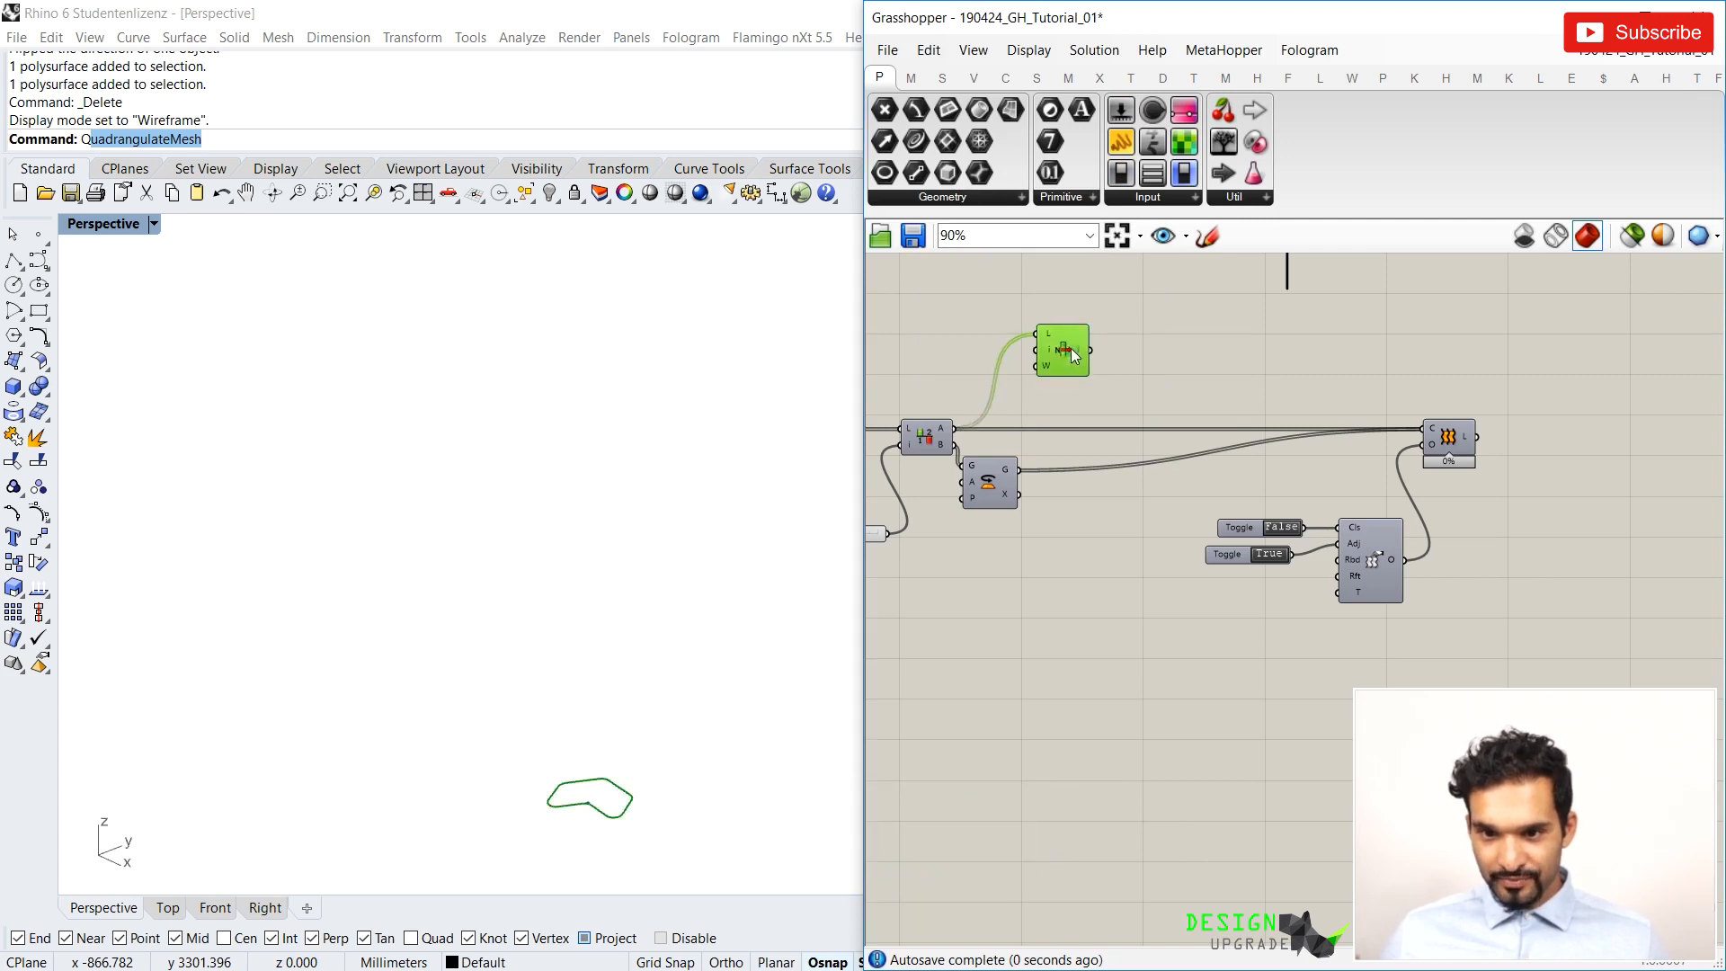
# Add a second item output (+1) to the List Item component
pyautogui.scroll(3, 1073, 352)
pyautogui.scroll(3, 1077, 361)
pyautogui.click(1063, 428)
pyautogui.scroll(-3, 1083, 468)
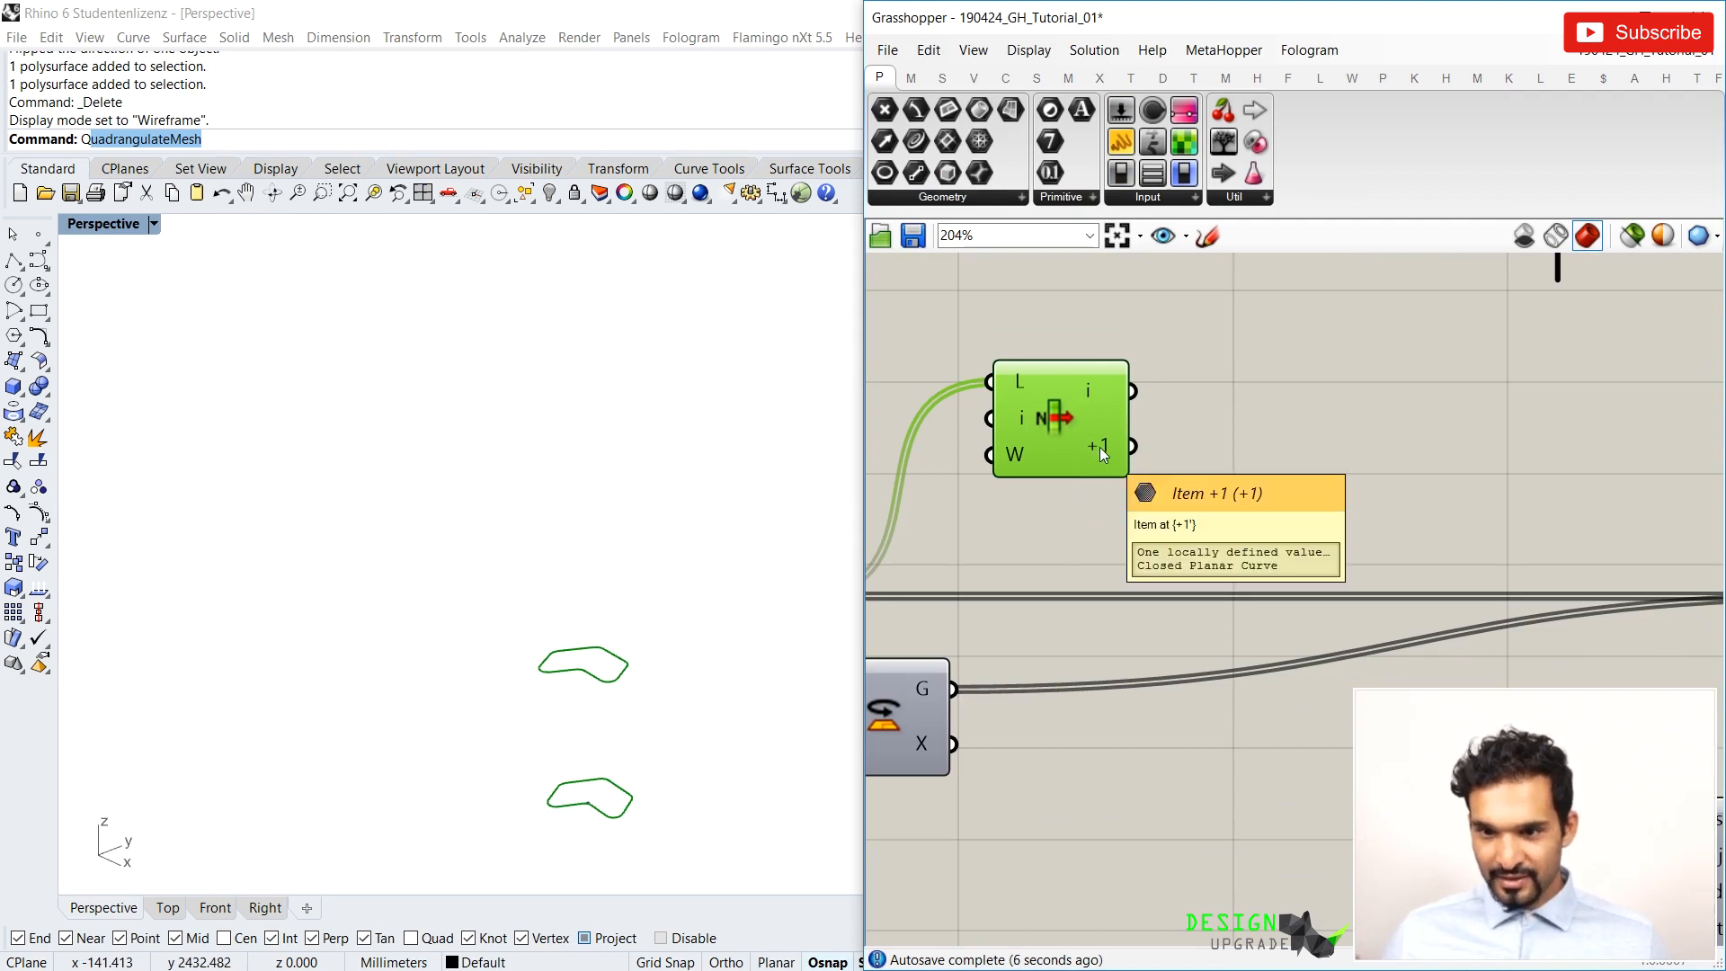
# Duplicate the List Item below the first and connect Rotate's Geometry output to the copy's List (L) input
pyautogui.scroll(-2, 1098, 450)
pyautogui.moveTo(1089, 451); pyautogui.dragTo(1103, 543)
pyautogui.hotkey('ctrl', 'c')
pyautogui.hotkey('ctrl', 'v')
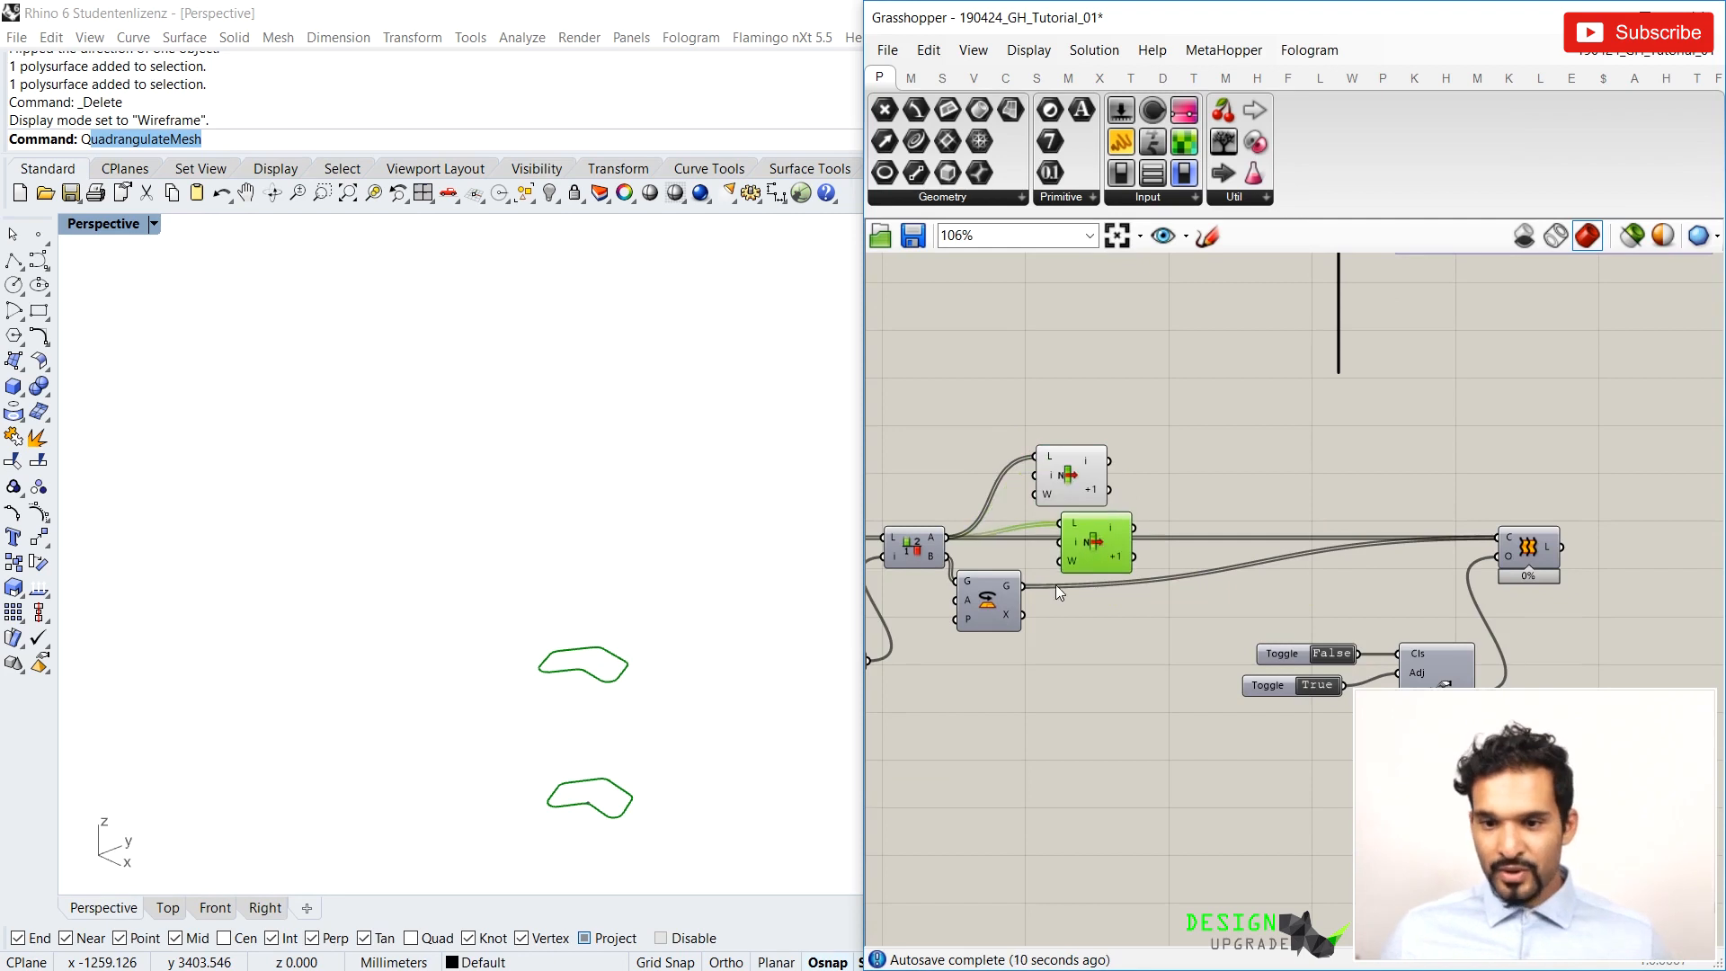
pyautogui.moveTo(1023, 586); pyautogui.dragTo(1054, 544)
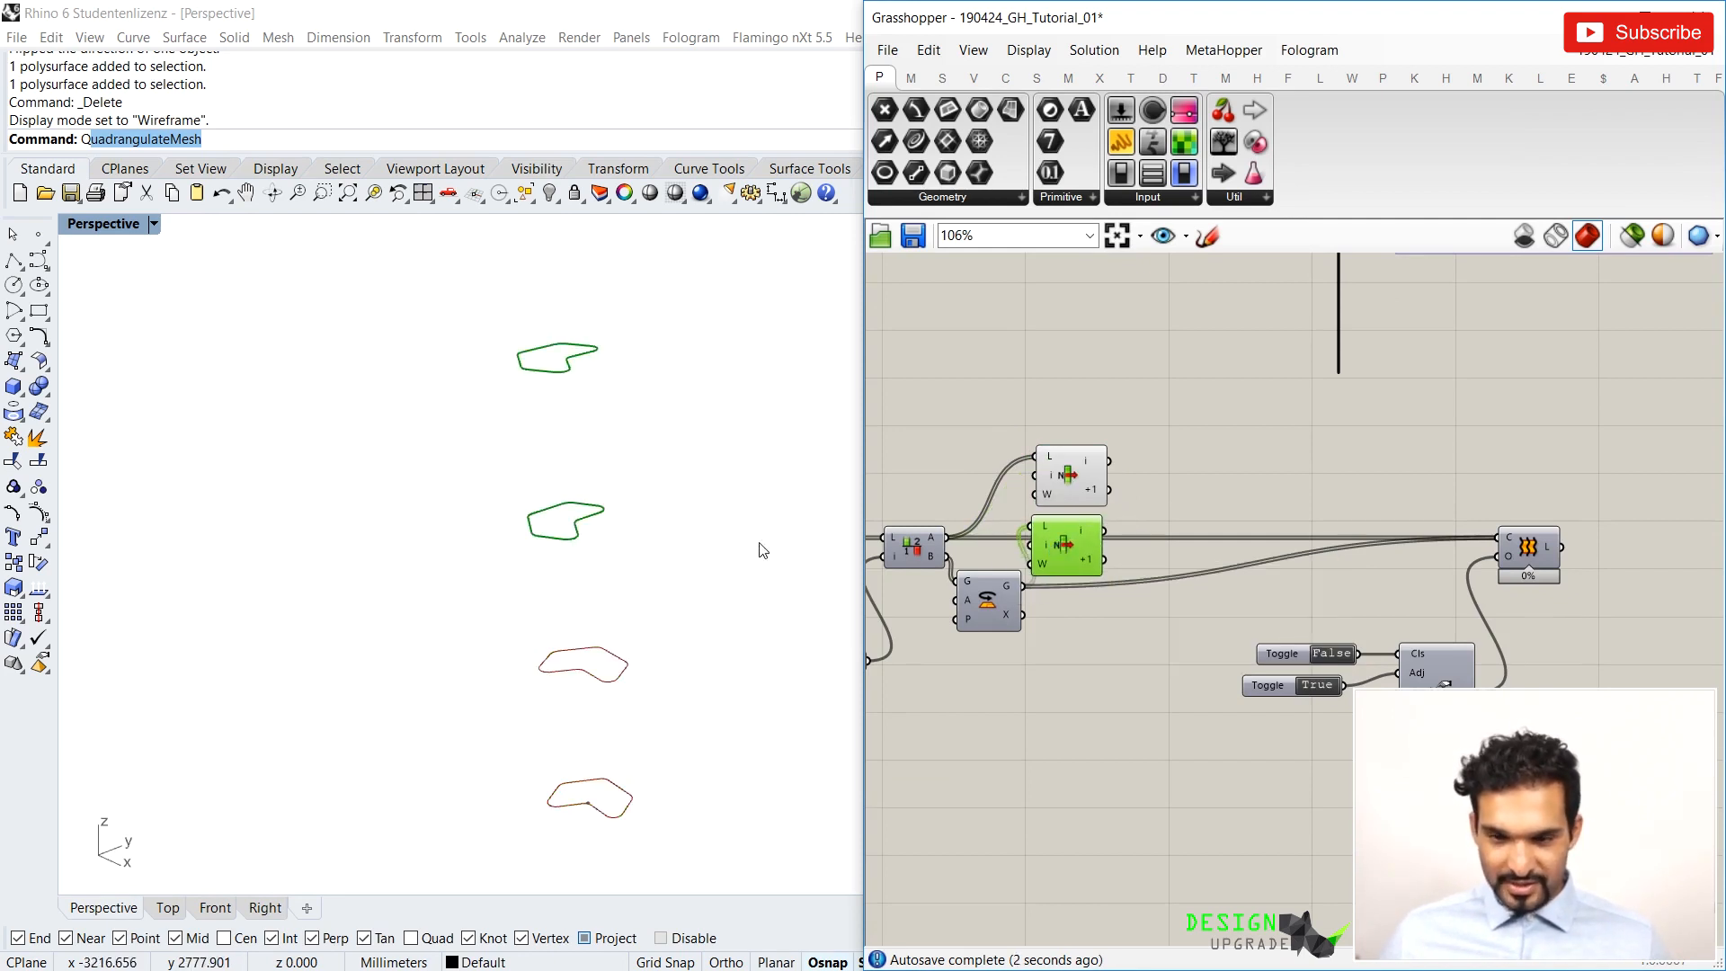
# Shift both List Items slightly away from Rotate, and move Loft, Loft Options and the toggles much farther along the definition
pyautogui.scroll(-1, 1158, 481)
pyautogui.moveTo(1155, 402); pyautogui.dragTo(1098, 567)
pyautogui.click(1172, 460)
pyautogui.moveTo(1113, 507); pyautogui.dragTo(1112, 511, button='right')
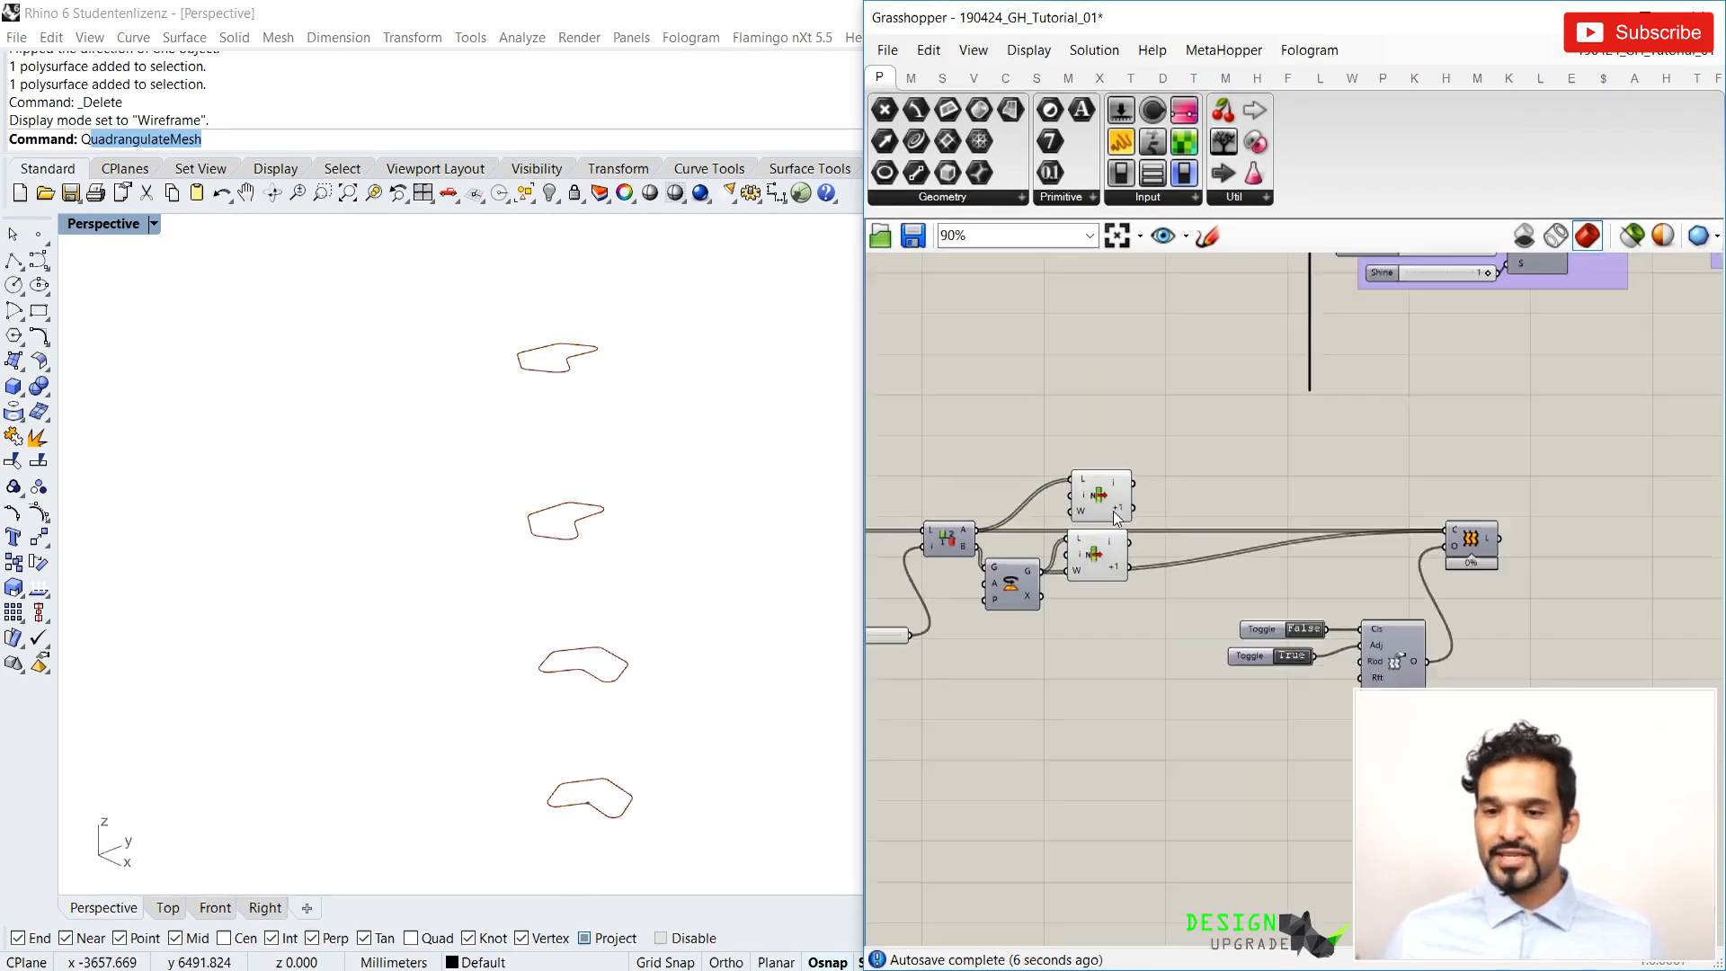
pyautogui.scroll(-2, 1113, 511)
pyautogui.moveTo(1271, 486); pyautogui.dragTo(1337, 611)
pyautogui.moveTo(998, 585); pyautogui.dragTo(1123, 621, button='right')
pyautogui.click(1125, 620)
pyautogui.scroll(4, 1166, 620)
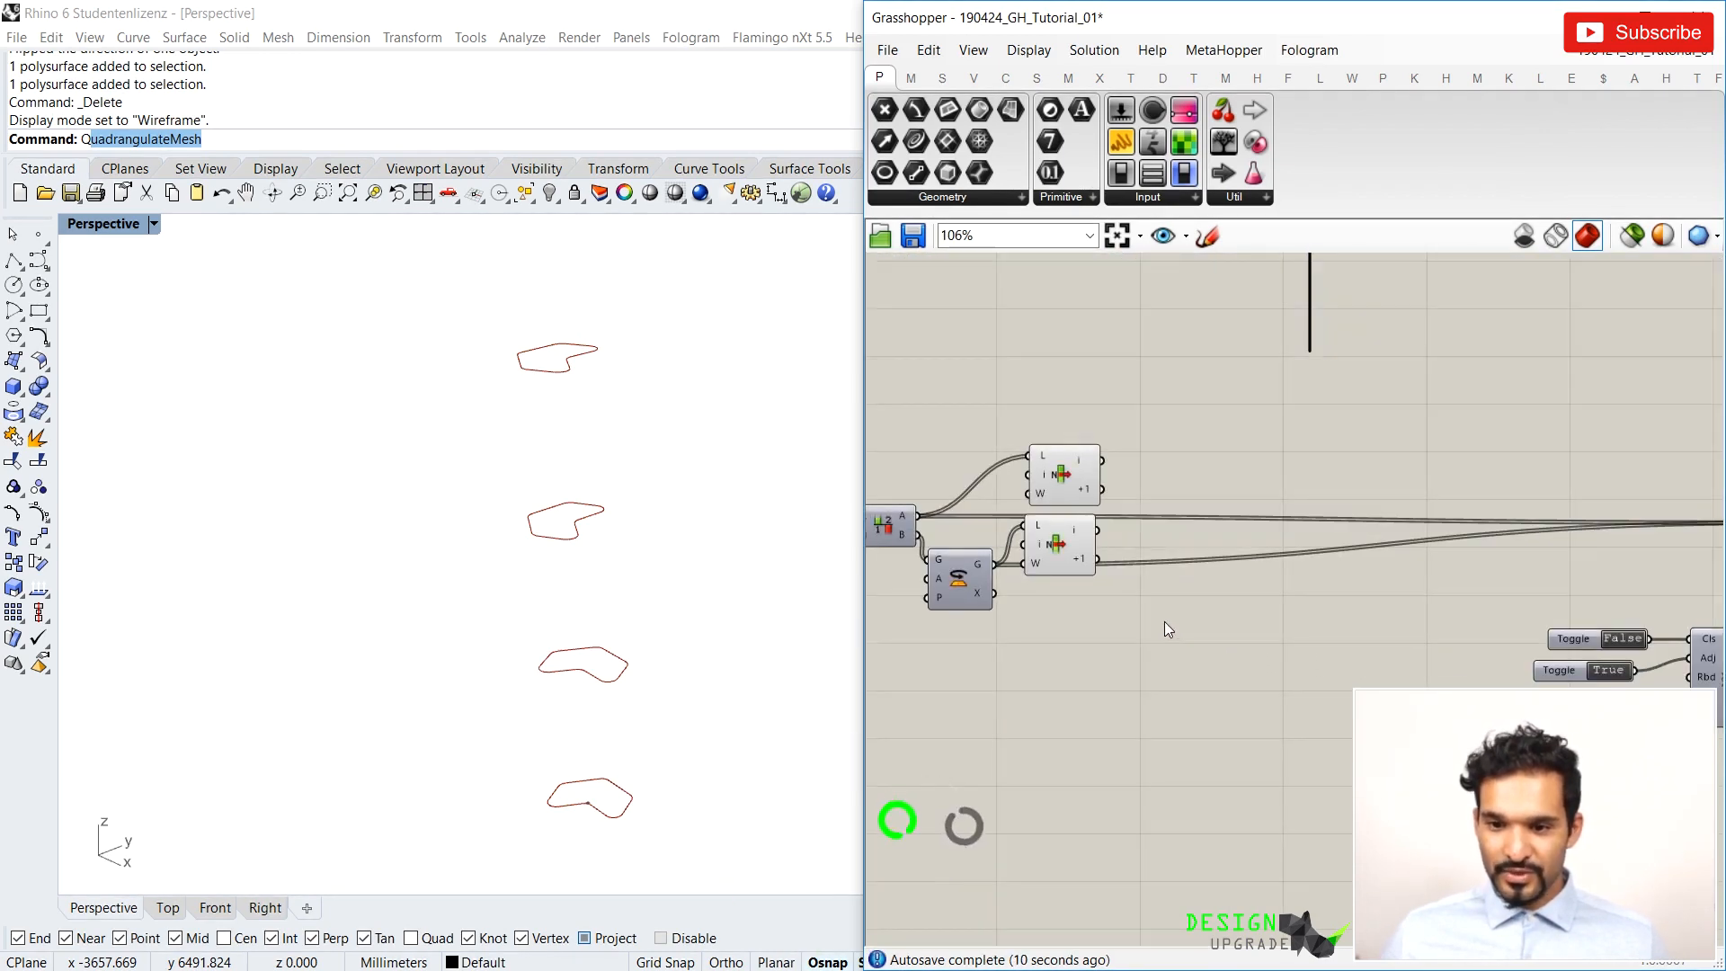
# Add a Scale component and place it beside the first List Item, in the space before Loft
pyautogui.doubleClick(1167, 629)
pyautogui.write('scal')
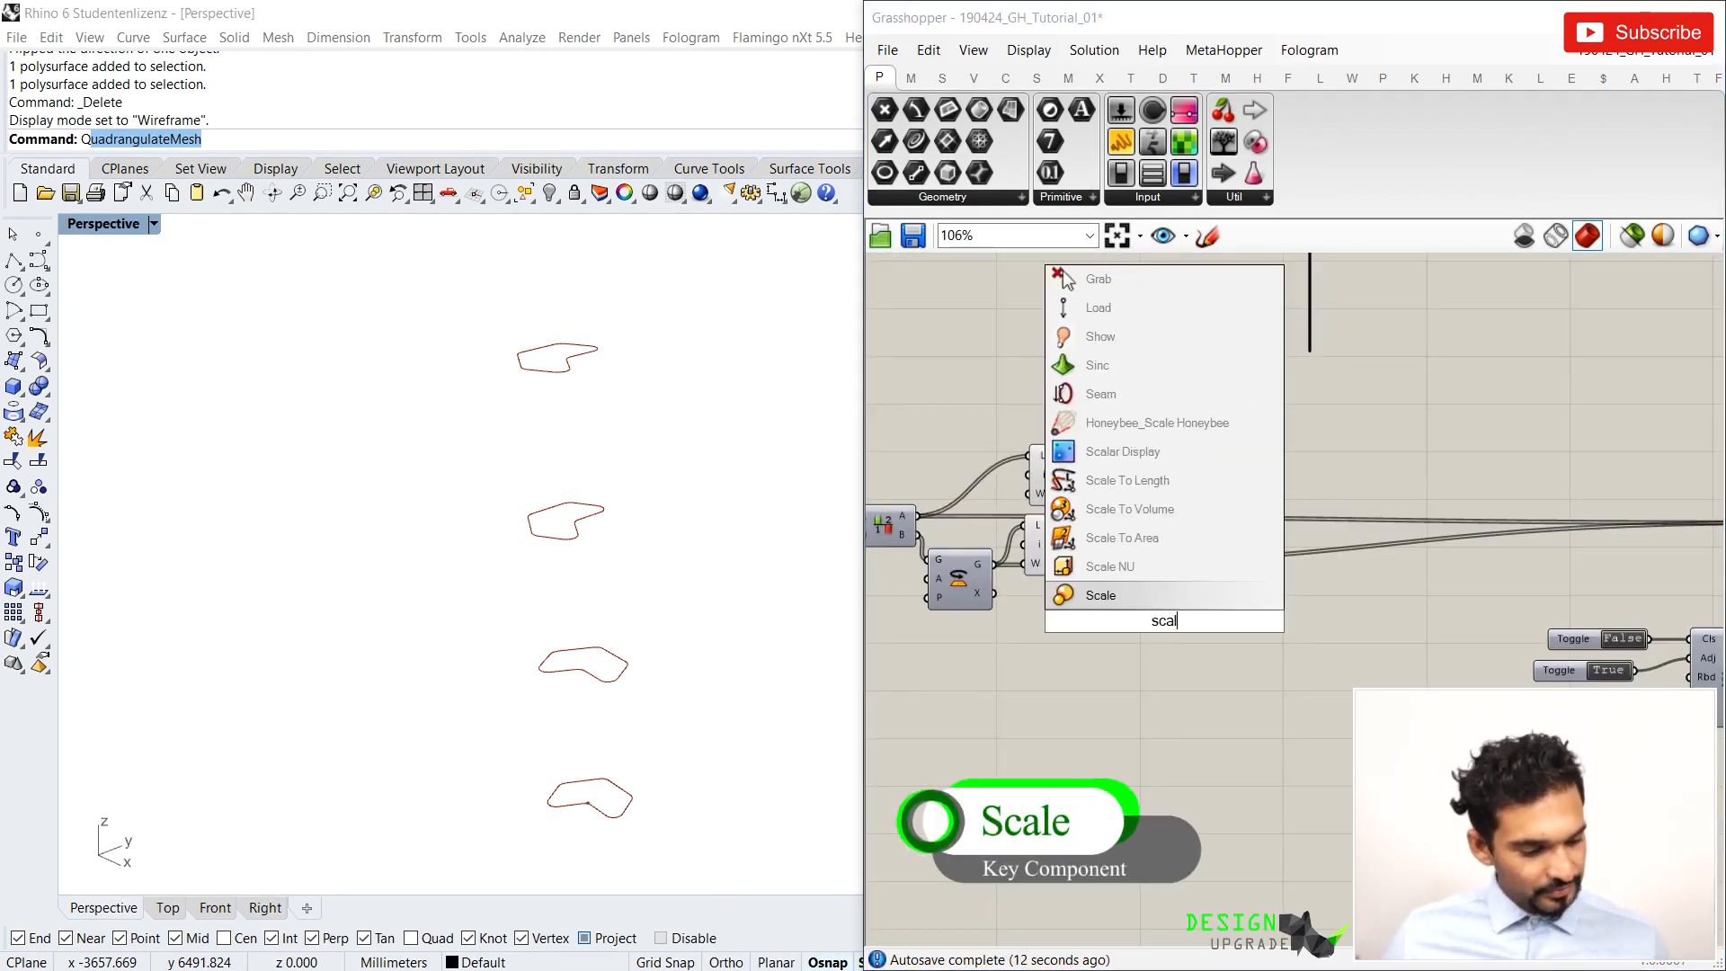
pyautogui.write('e')
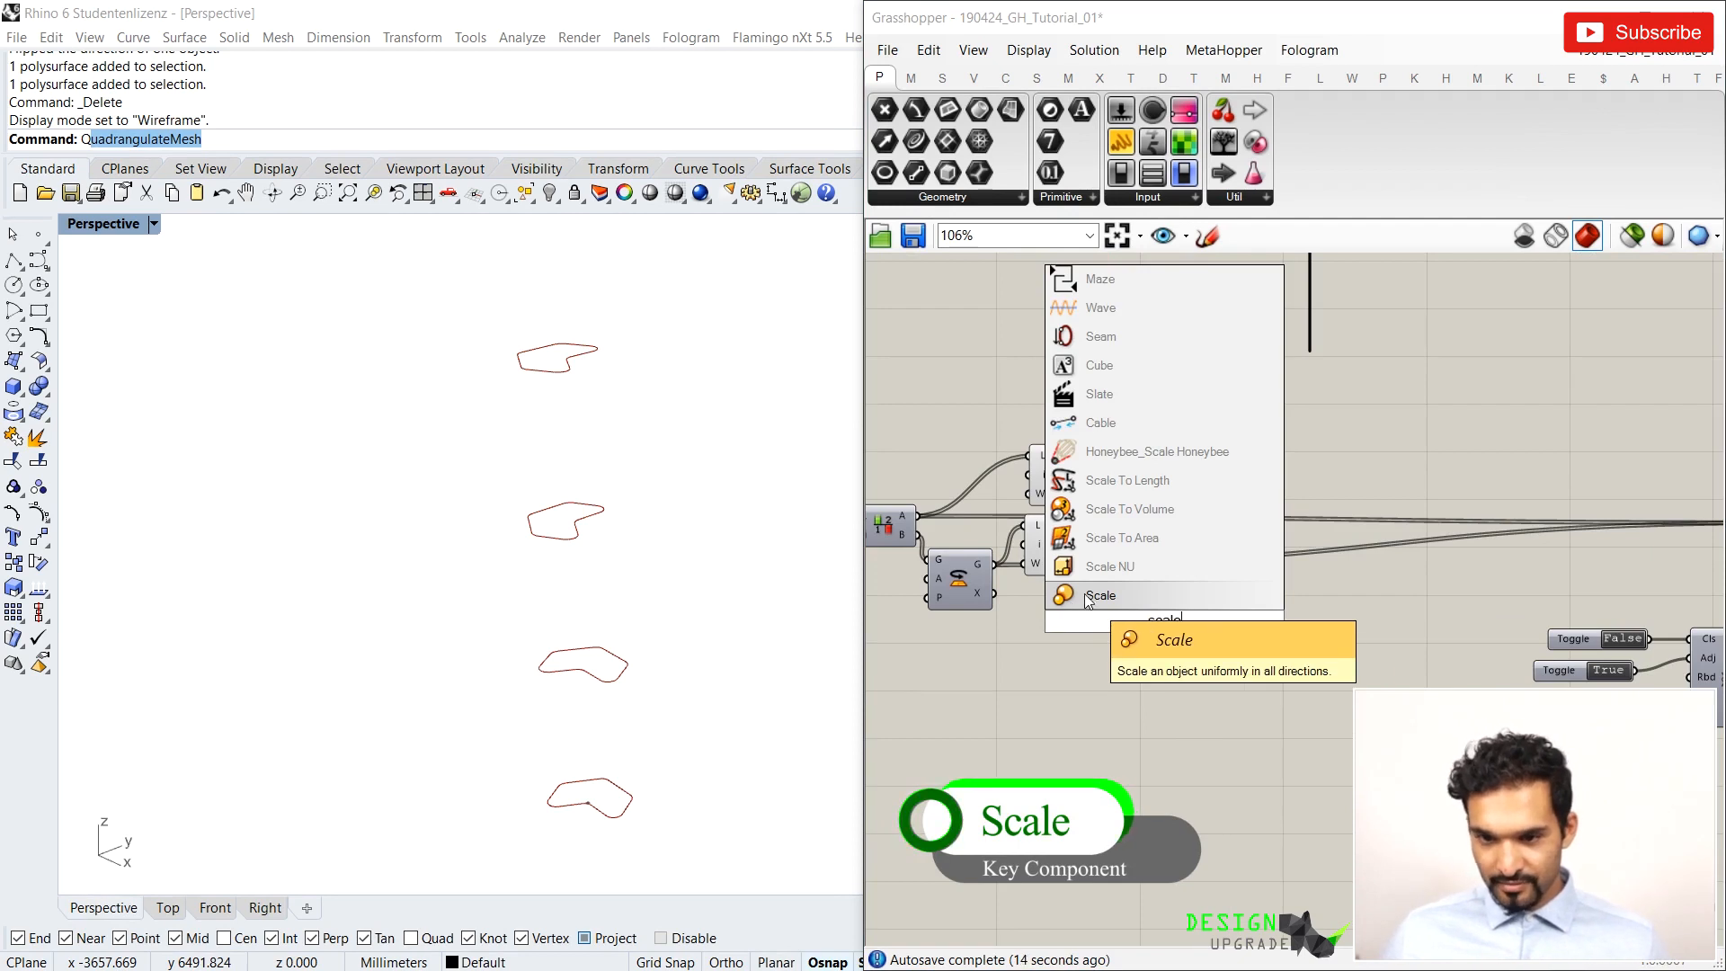
pyautogui.click(1101, 594)
pyautogui.moveTo(1207, 571); pyautogui.dragTo(1260, 482)
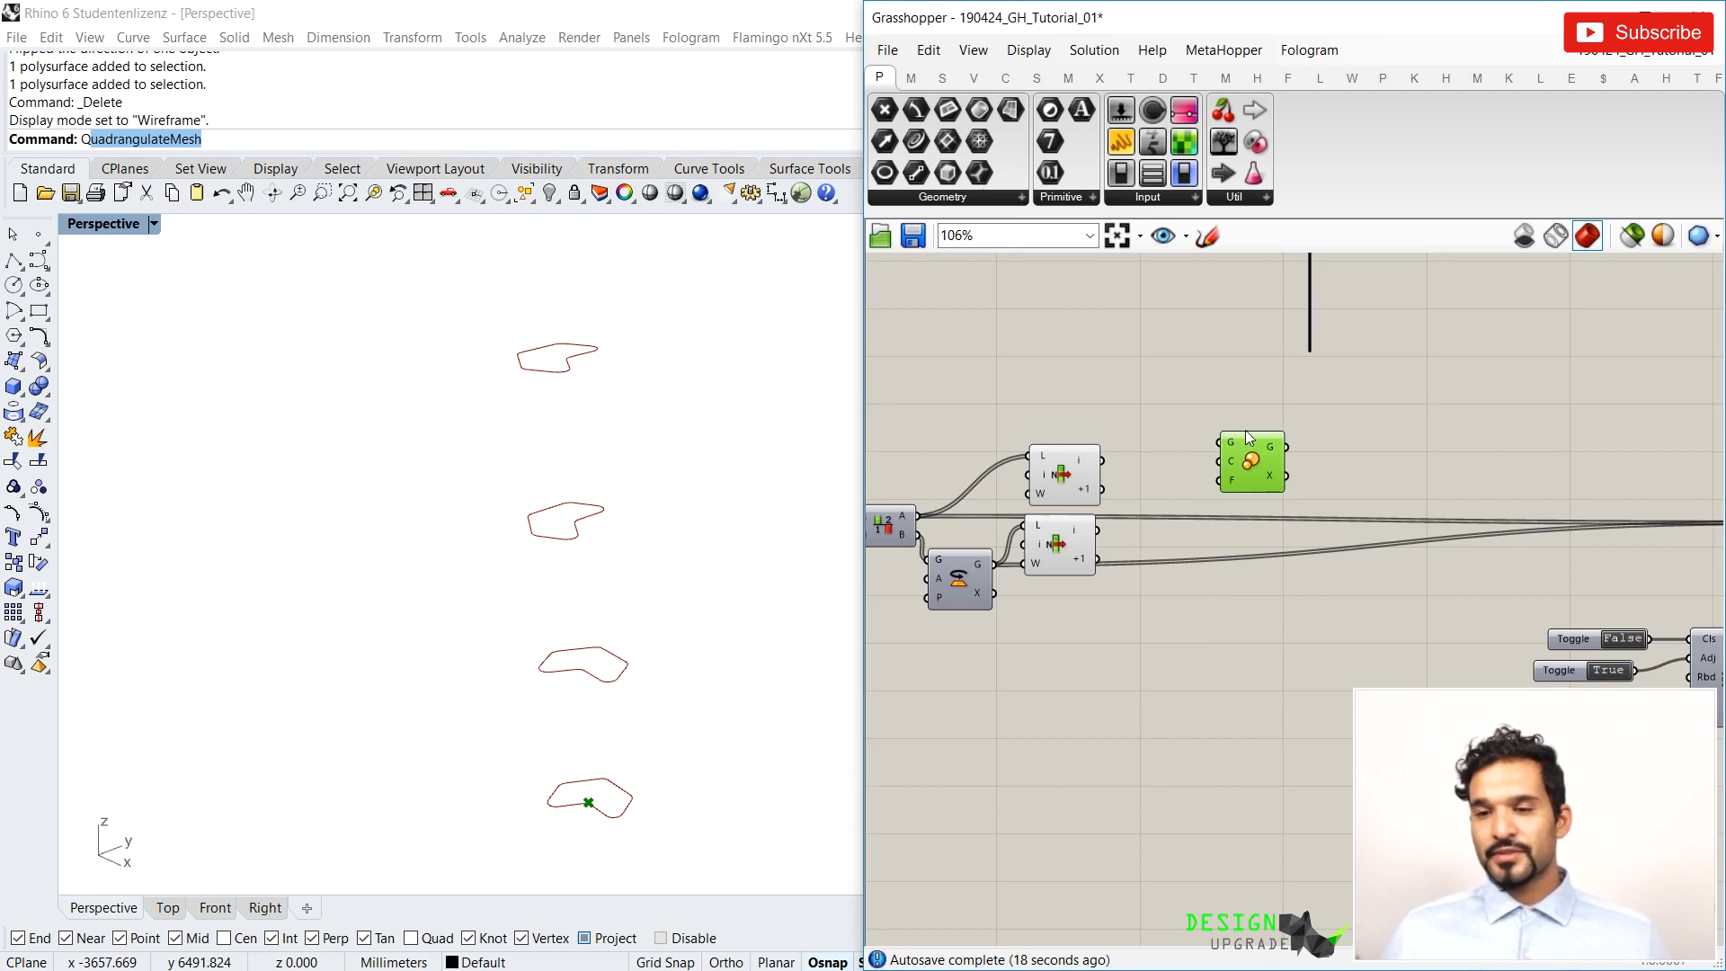
# Try scaling the lowest section by connecting the first List Item's i output to Scale's Geometry input, inspect it, and disconnect the wire
pyautogui.moveTo(1234, 444)
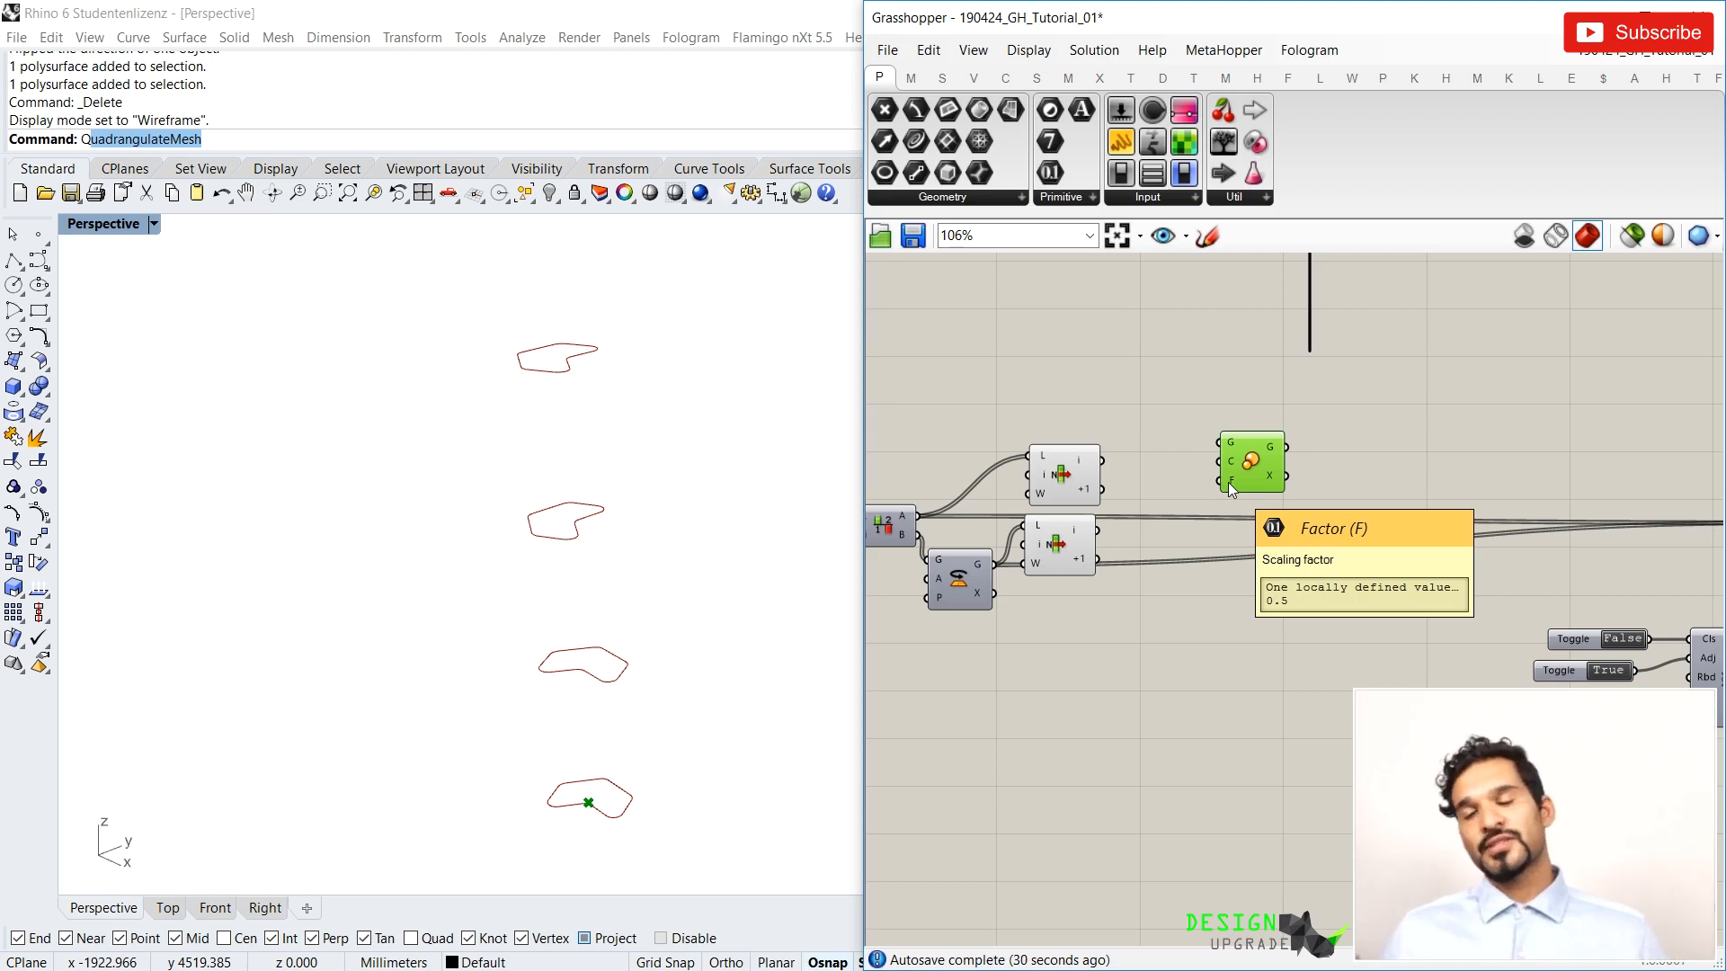
pyautogui.moveTo(1102, 460); pyautogui.dragTo(1221, 442)
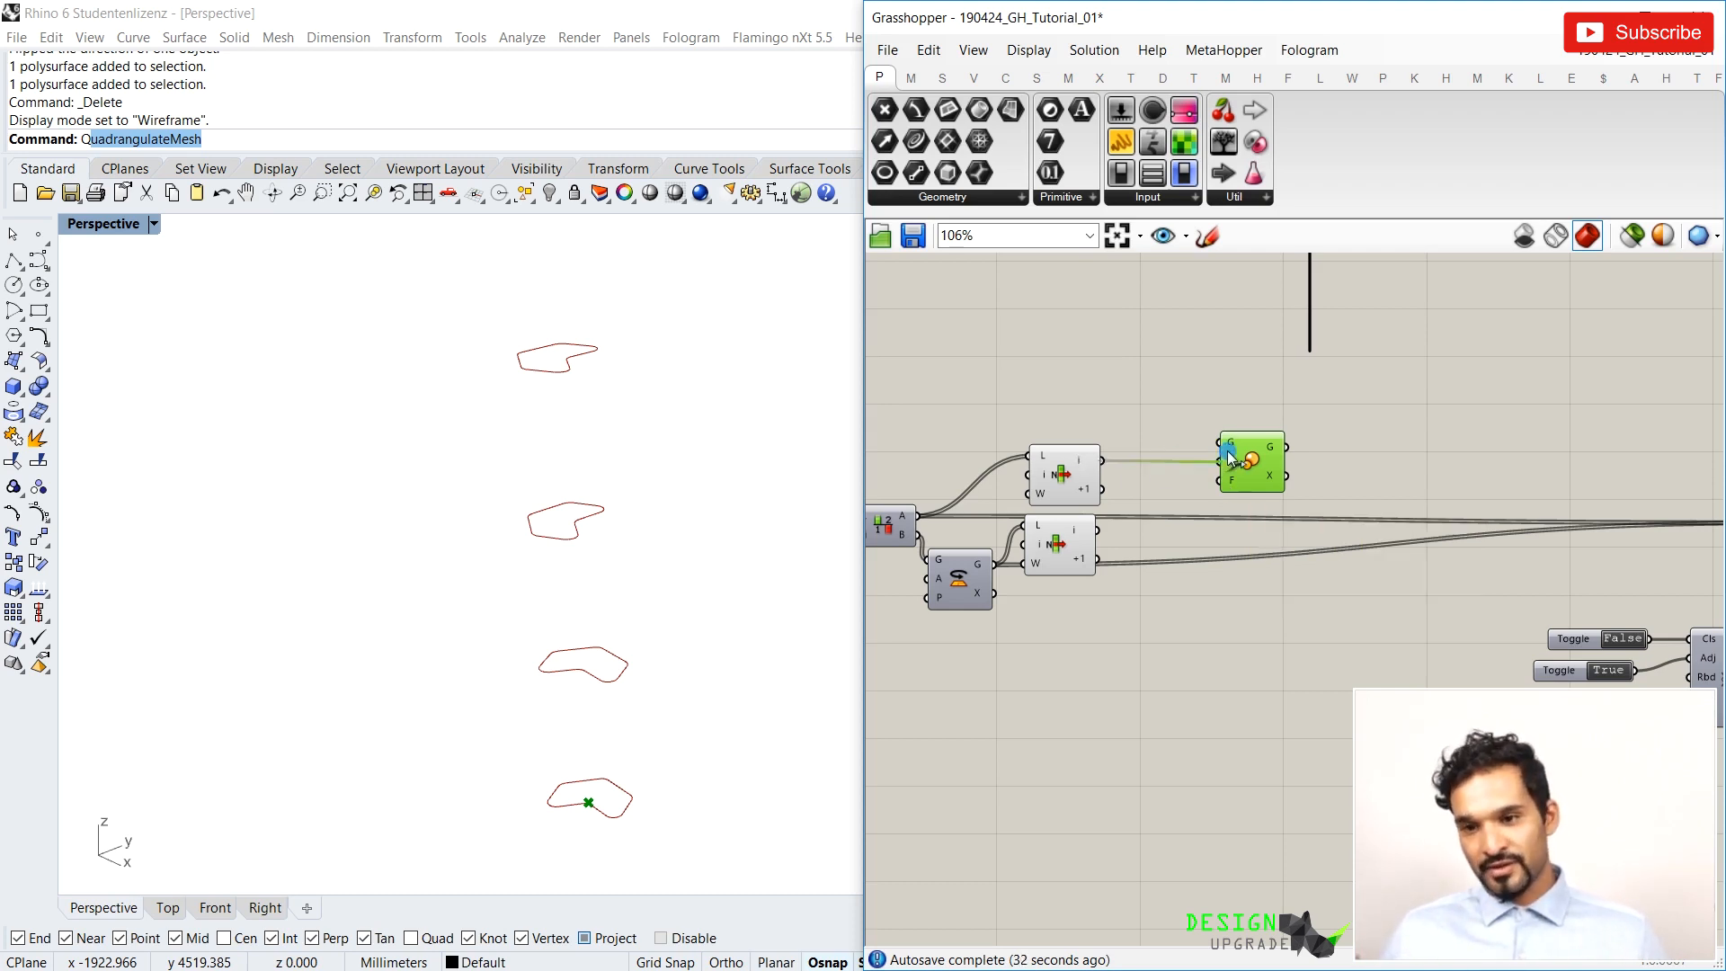
pyautogui.scroll(10, 644, 800)
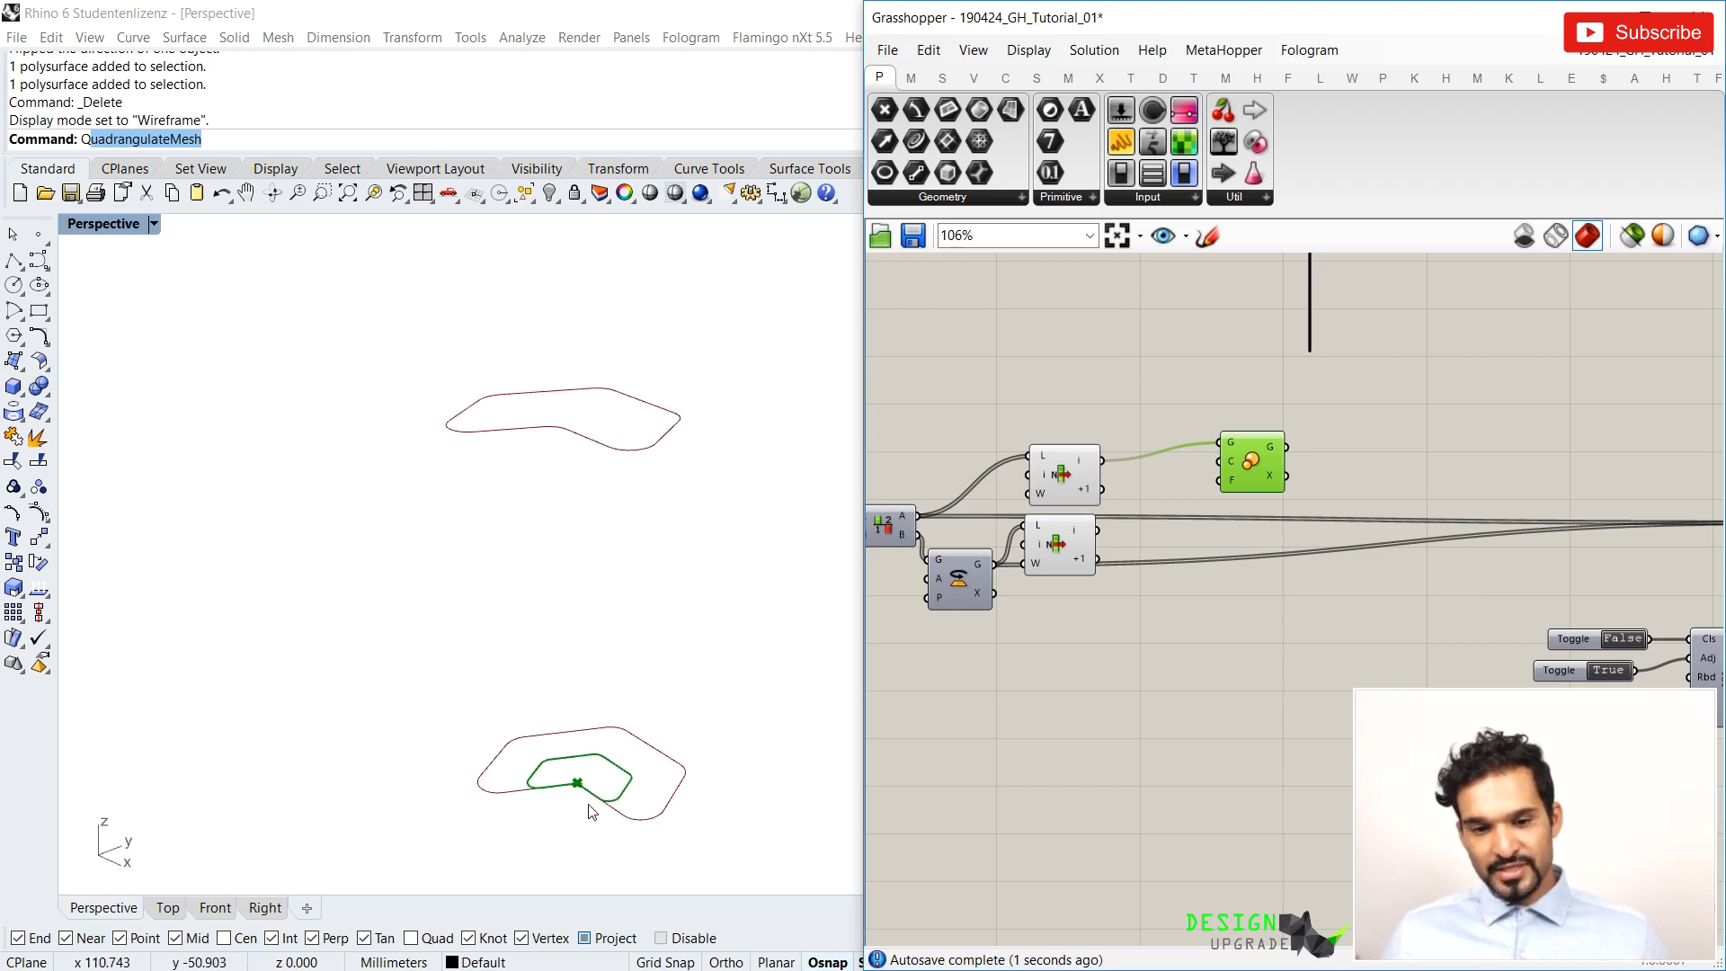
pyautogui.scroll(1, 647, 580)
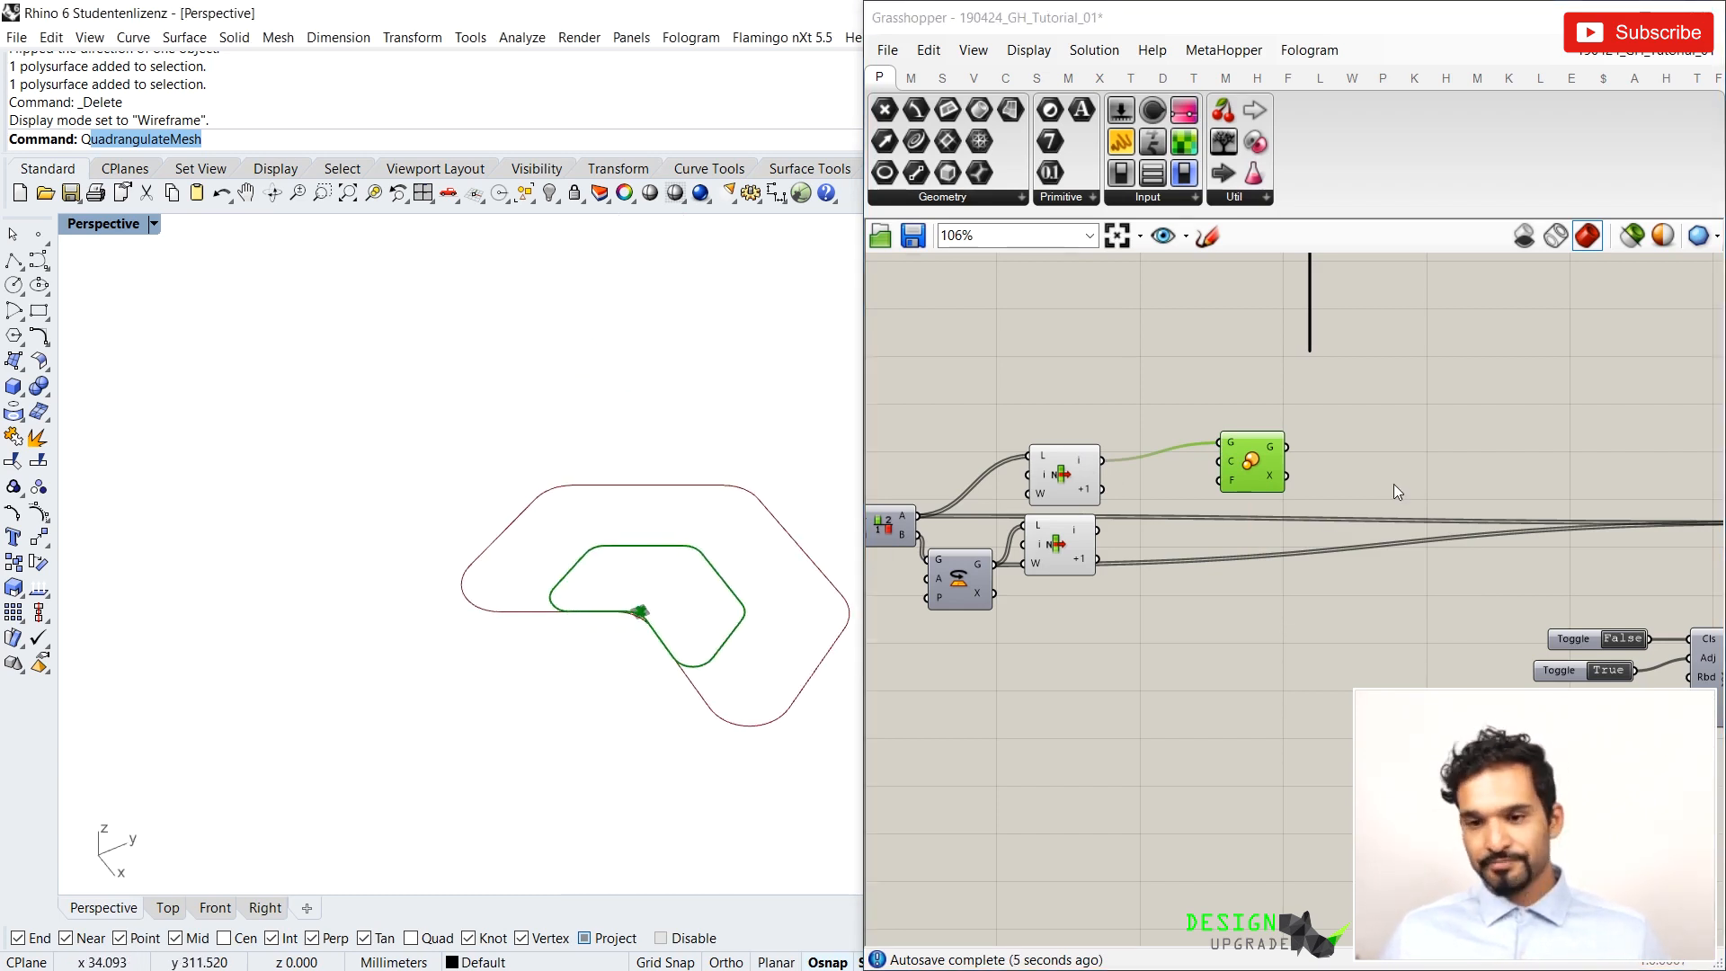
pyautogui.scroll(-2, 1393, 483)
pyautogui.moveTo(1305, 481); pyautogui.dragTo(1328, 481)
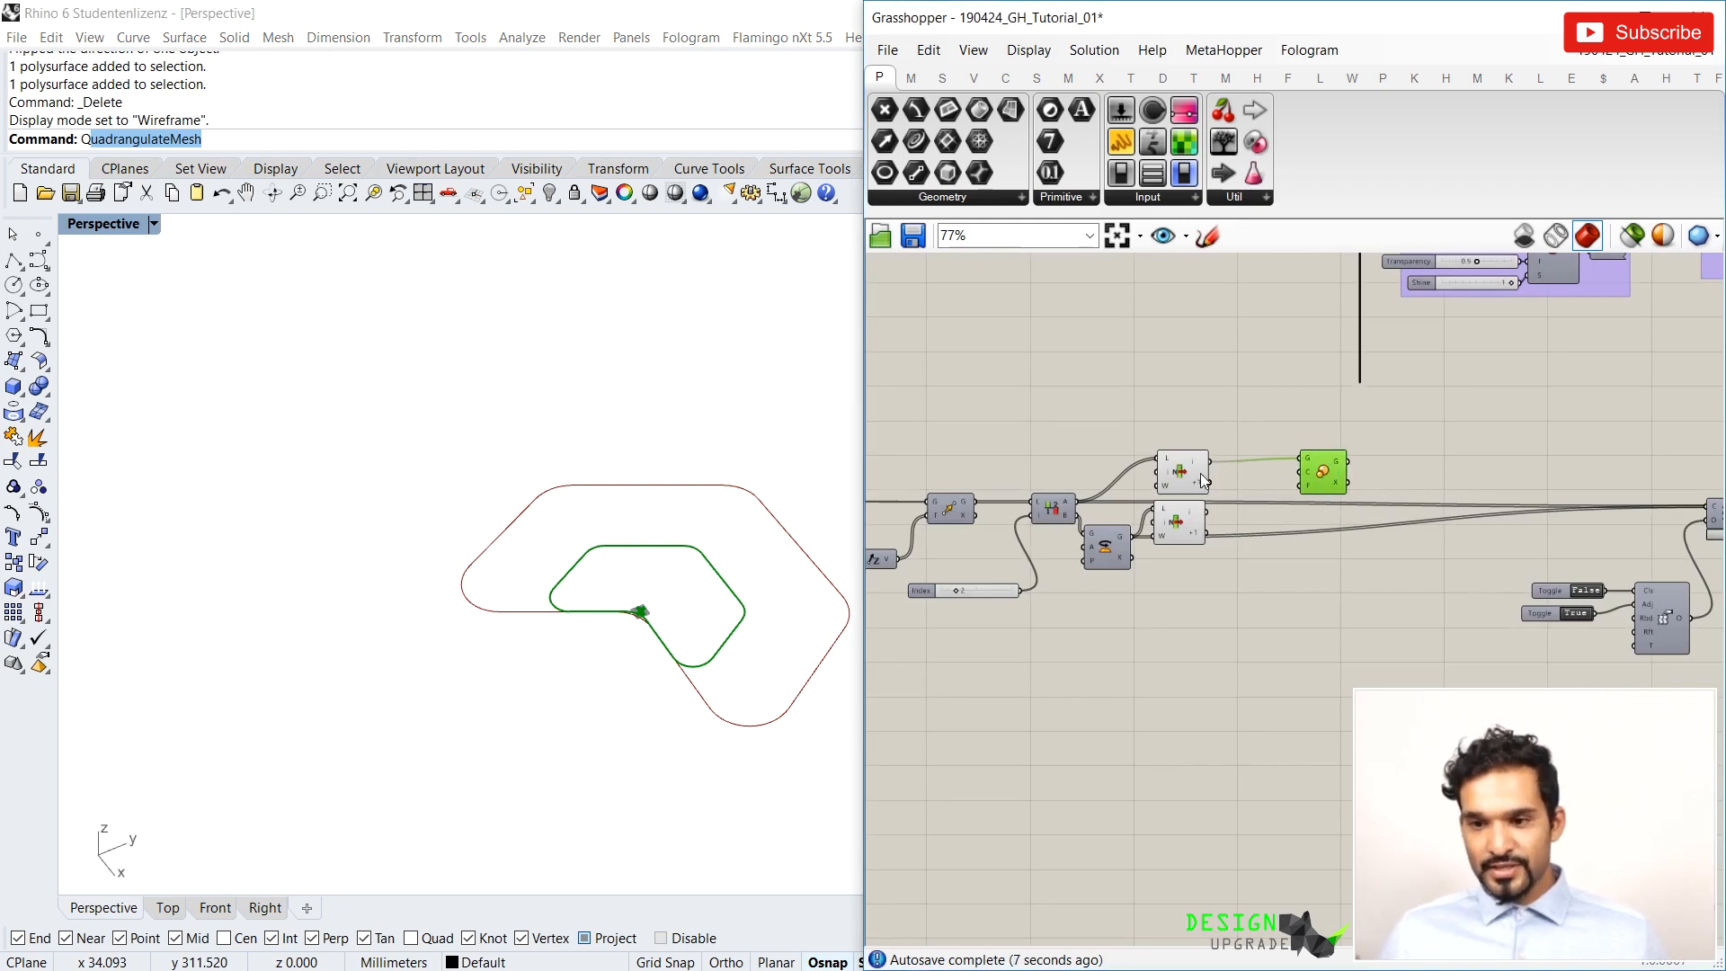
pyautogui.keyDown('ctrl'); pyautogui.moveTo(1215, 468); pyautogui.dragTo(1328, 488); pyautogui.keyUp('ctrl')
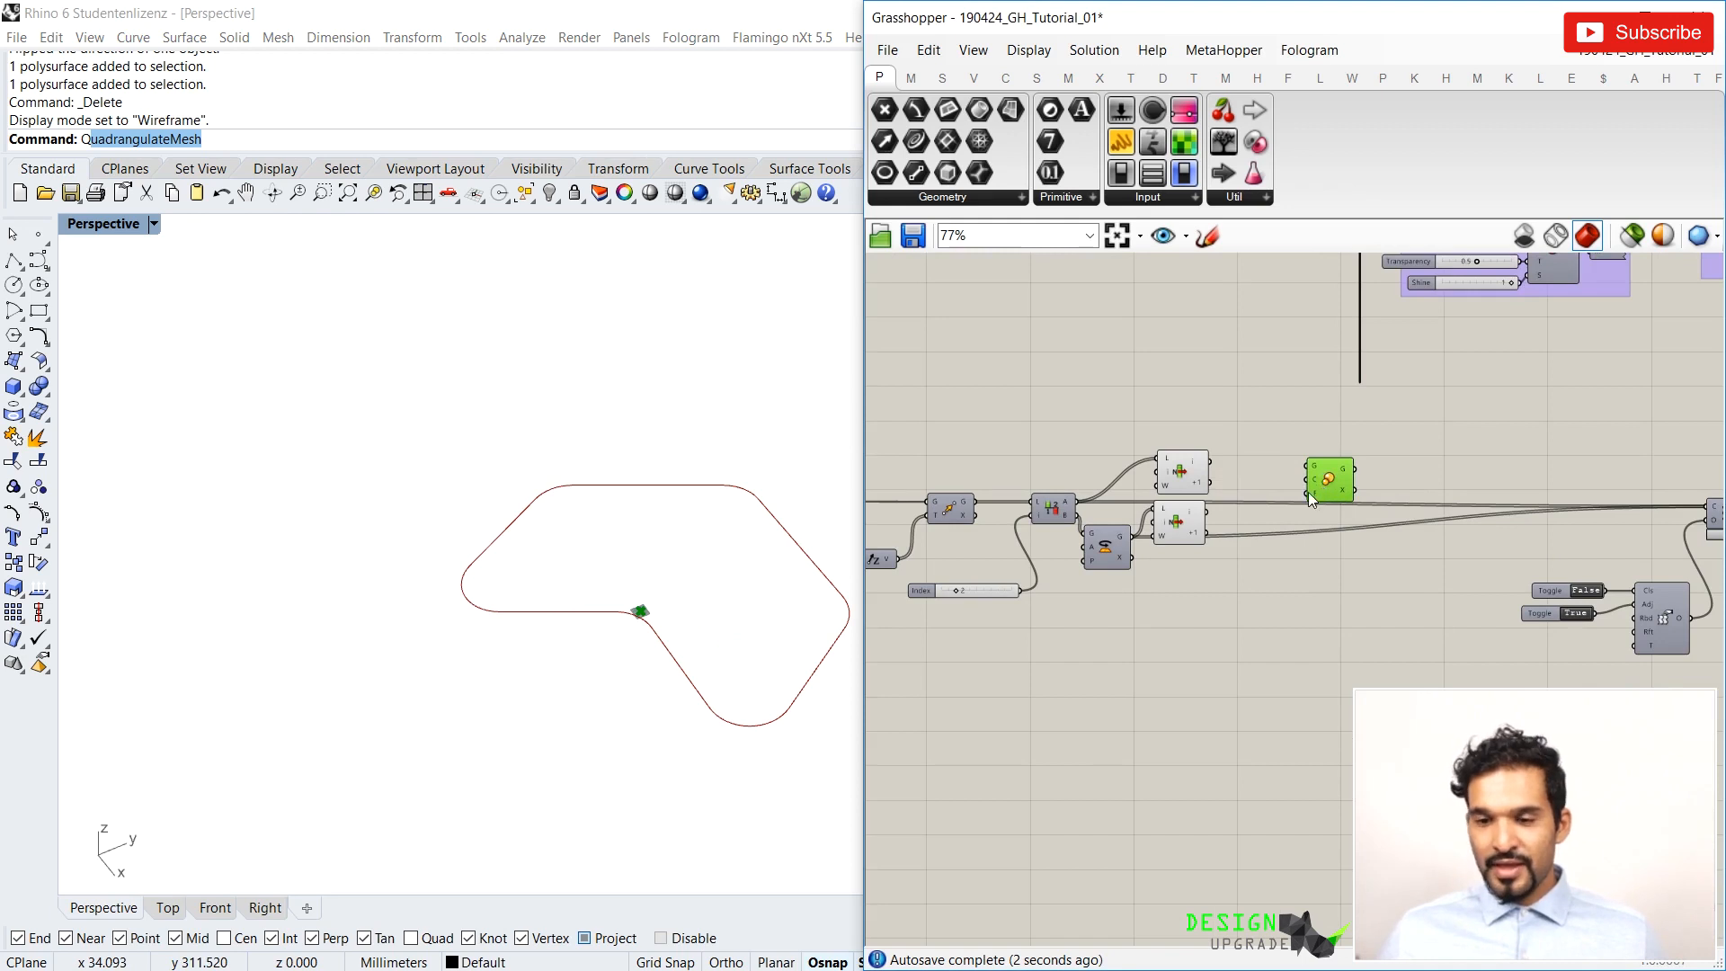
# Add a Gene Pool component below the two List Items
pyautogui.scroll(3, 1469, 669)
pyautogui.doubleClick(1078, 618)
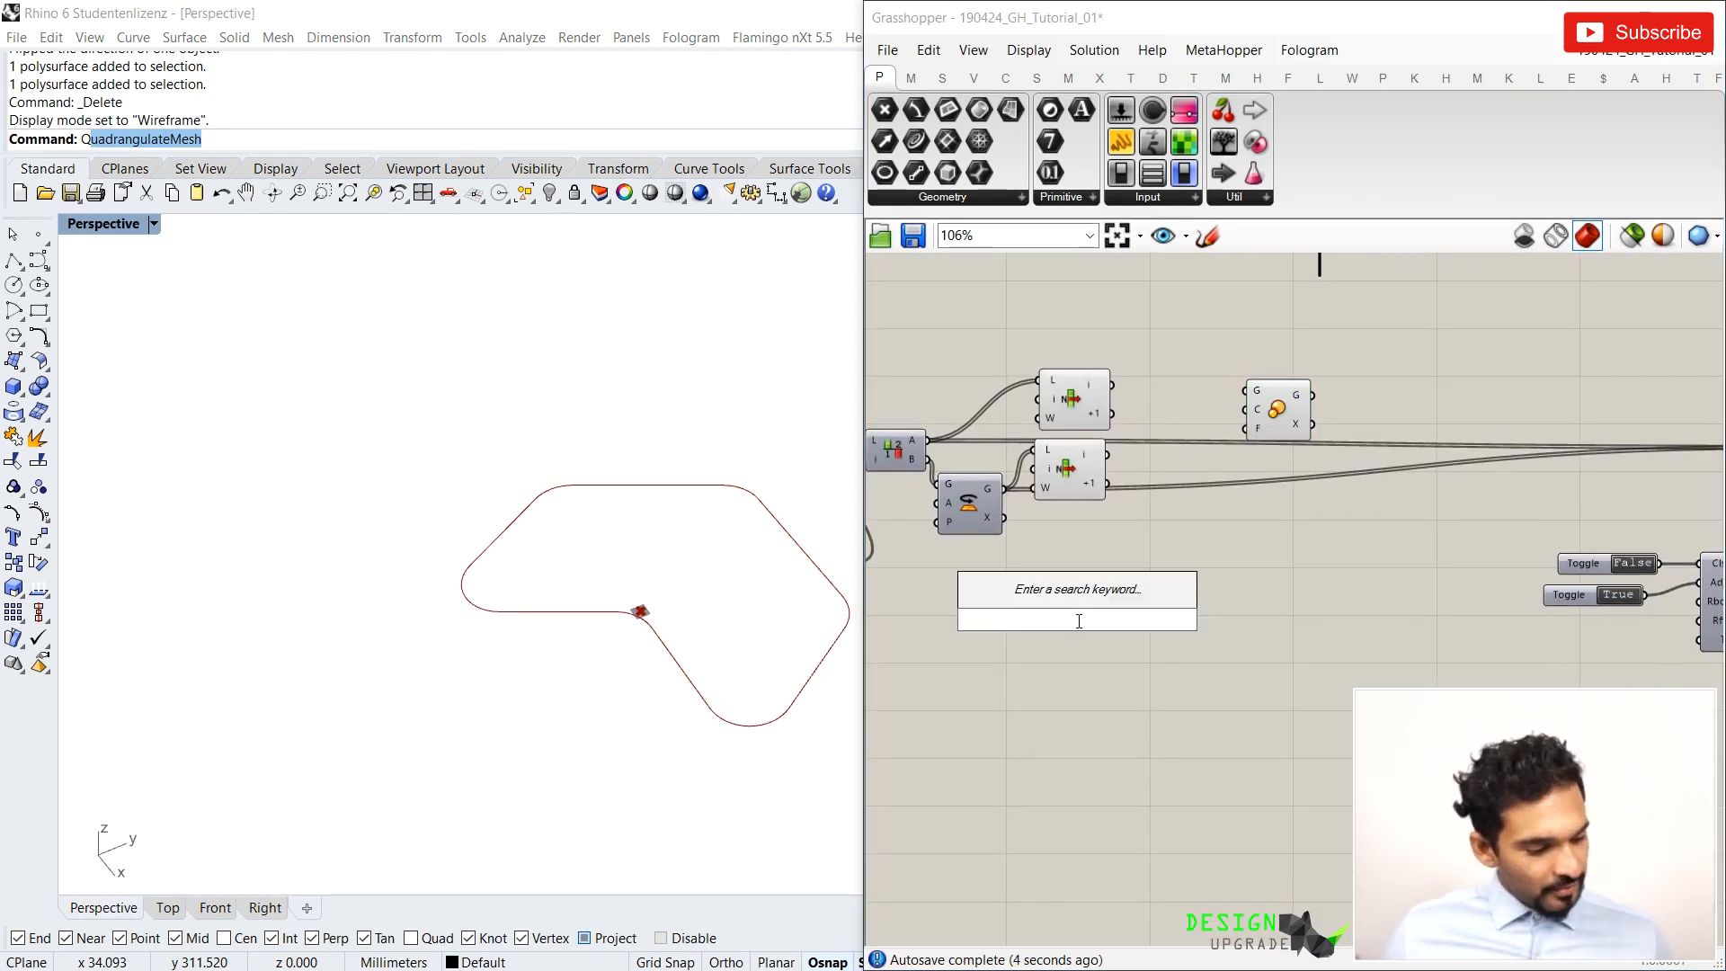
pyautogui.write('genep')
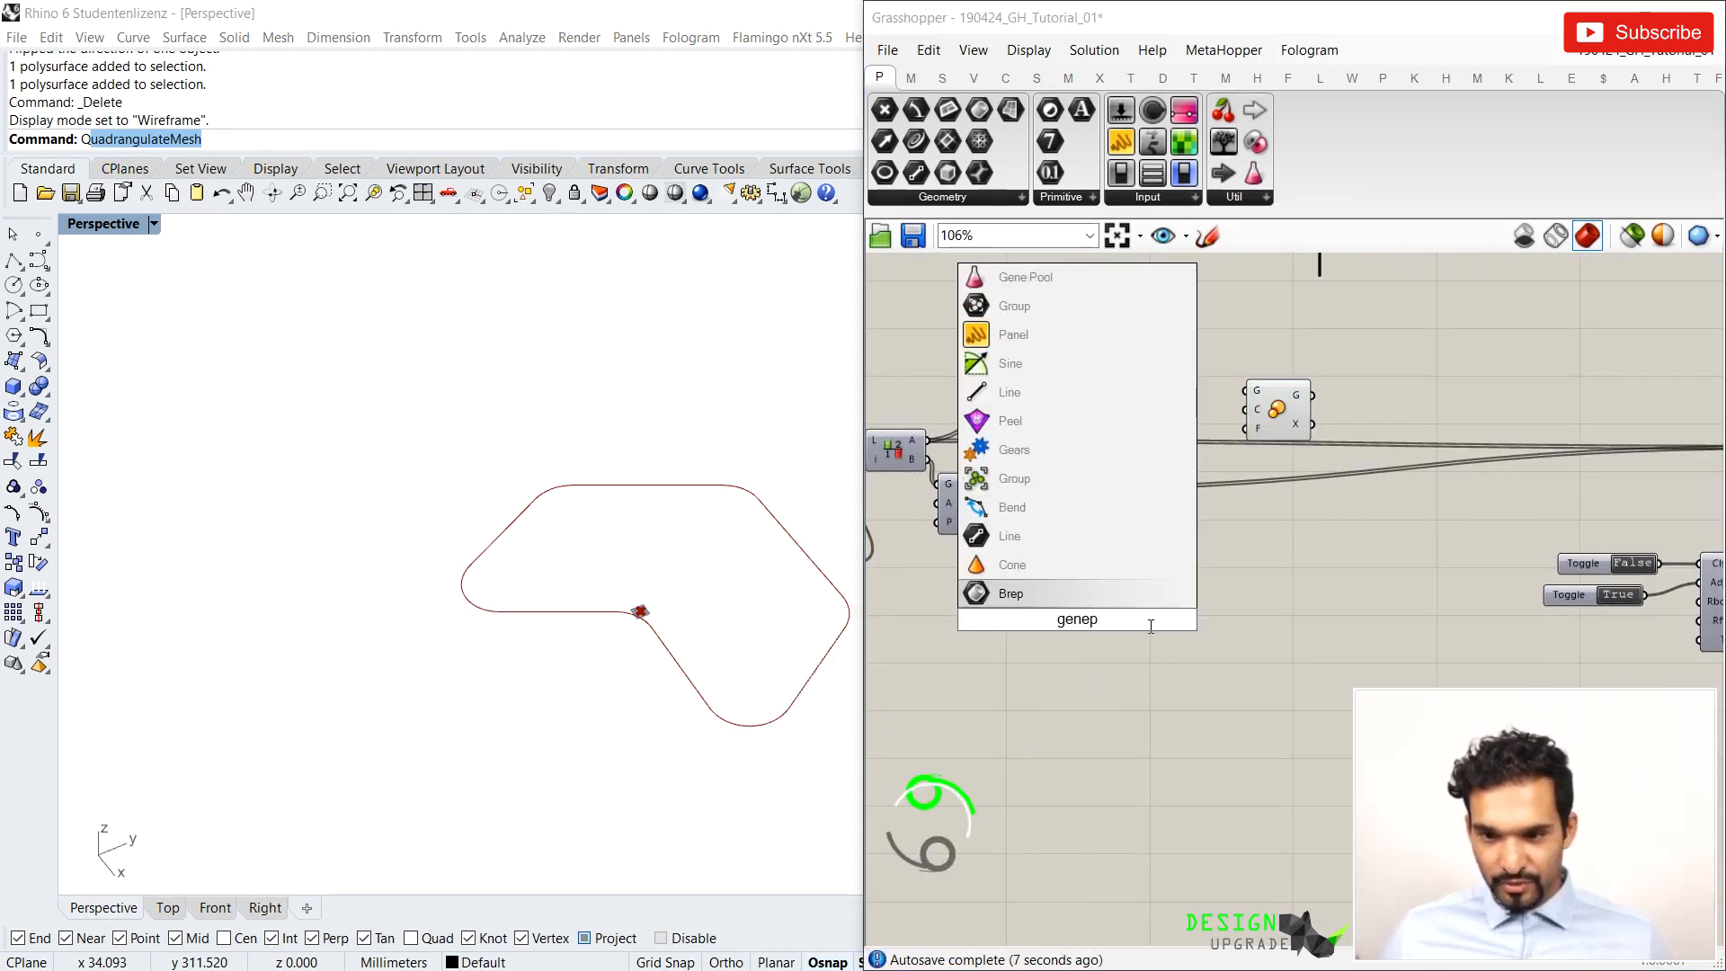
pyautogui.press('BackSpace')
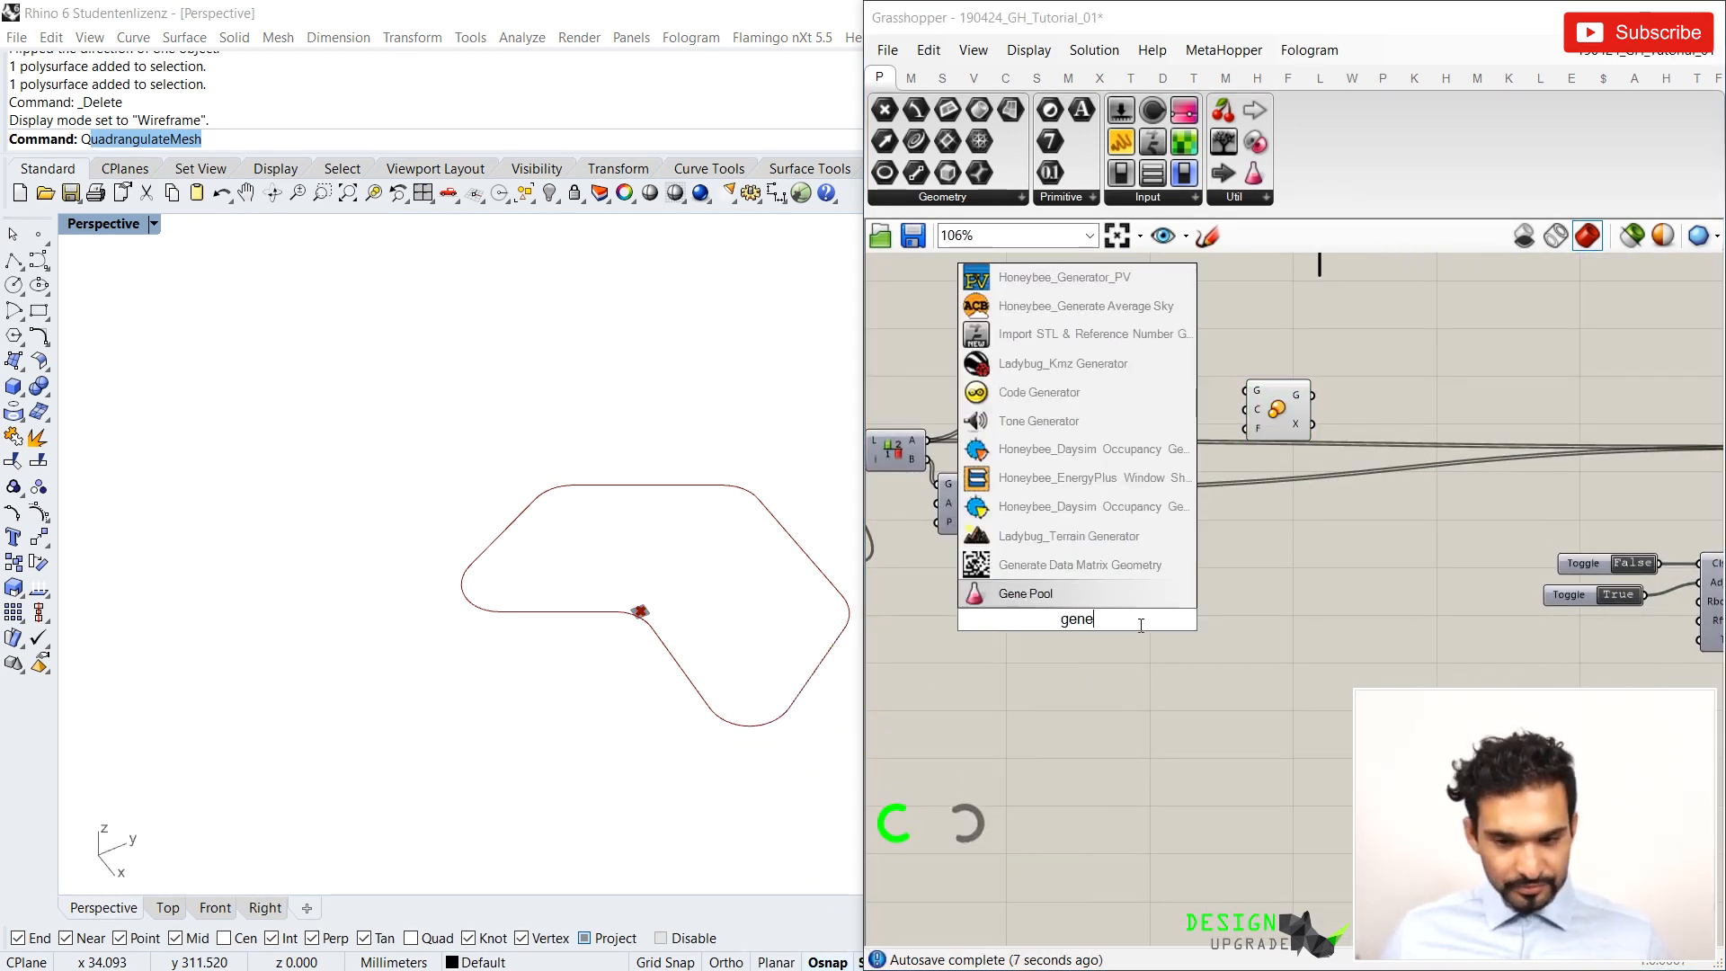
pyautogui.click(1023, 597)
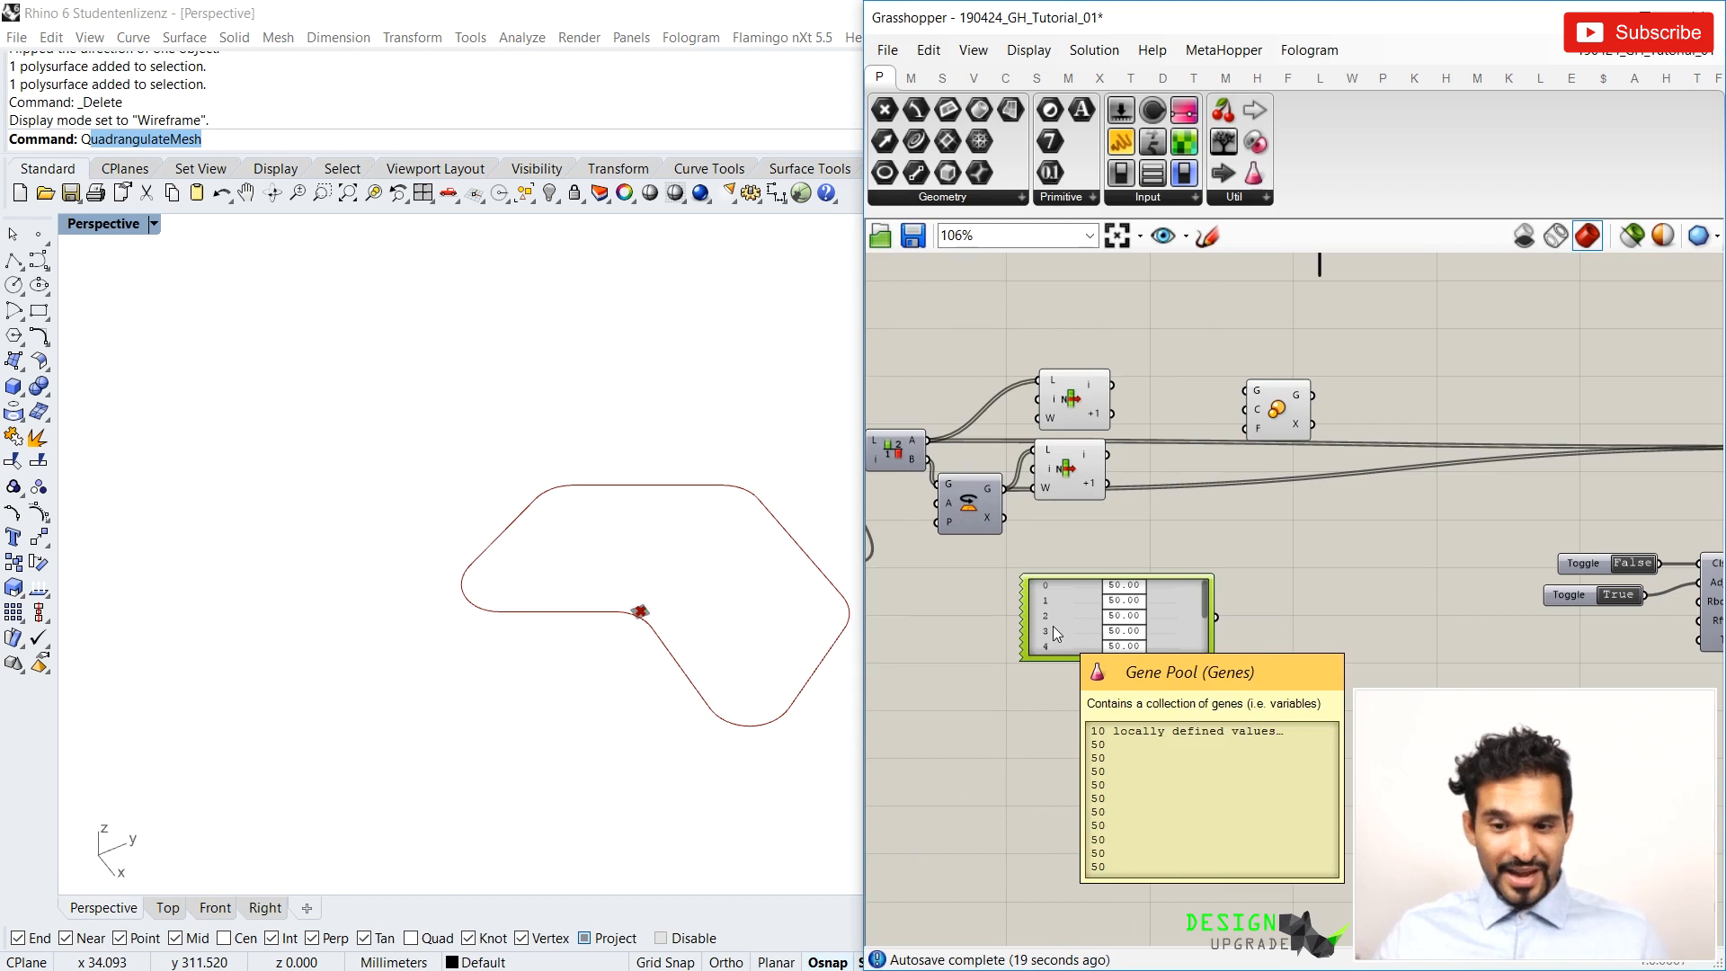
pyautogui.doubleClick(1089, 746)
pyautogui.write('4')
pyautogui.press('Return')
pyautogui.click(1091, 747)
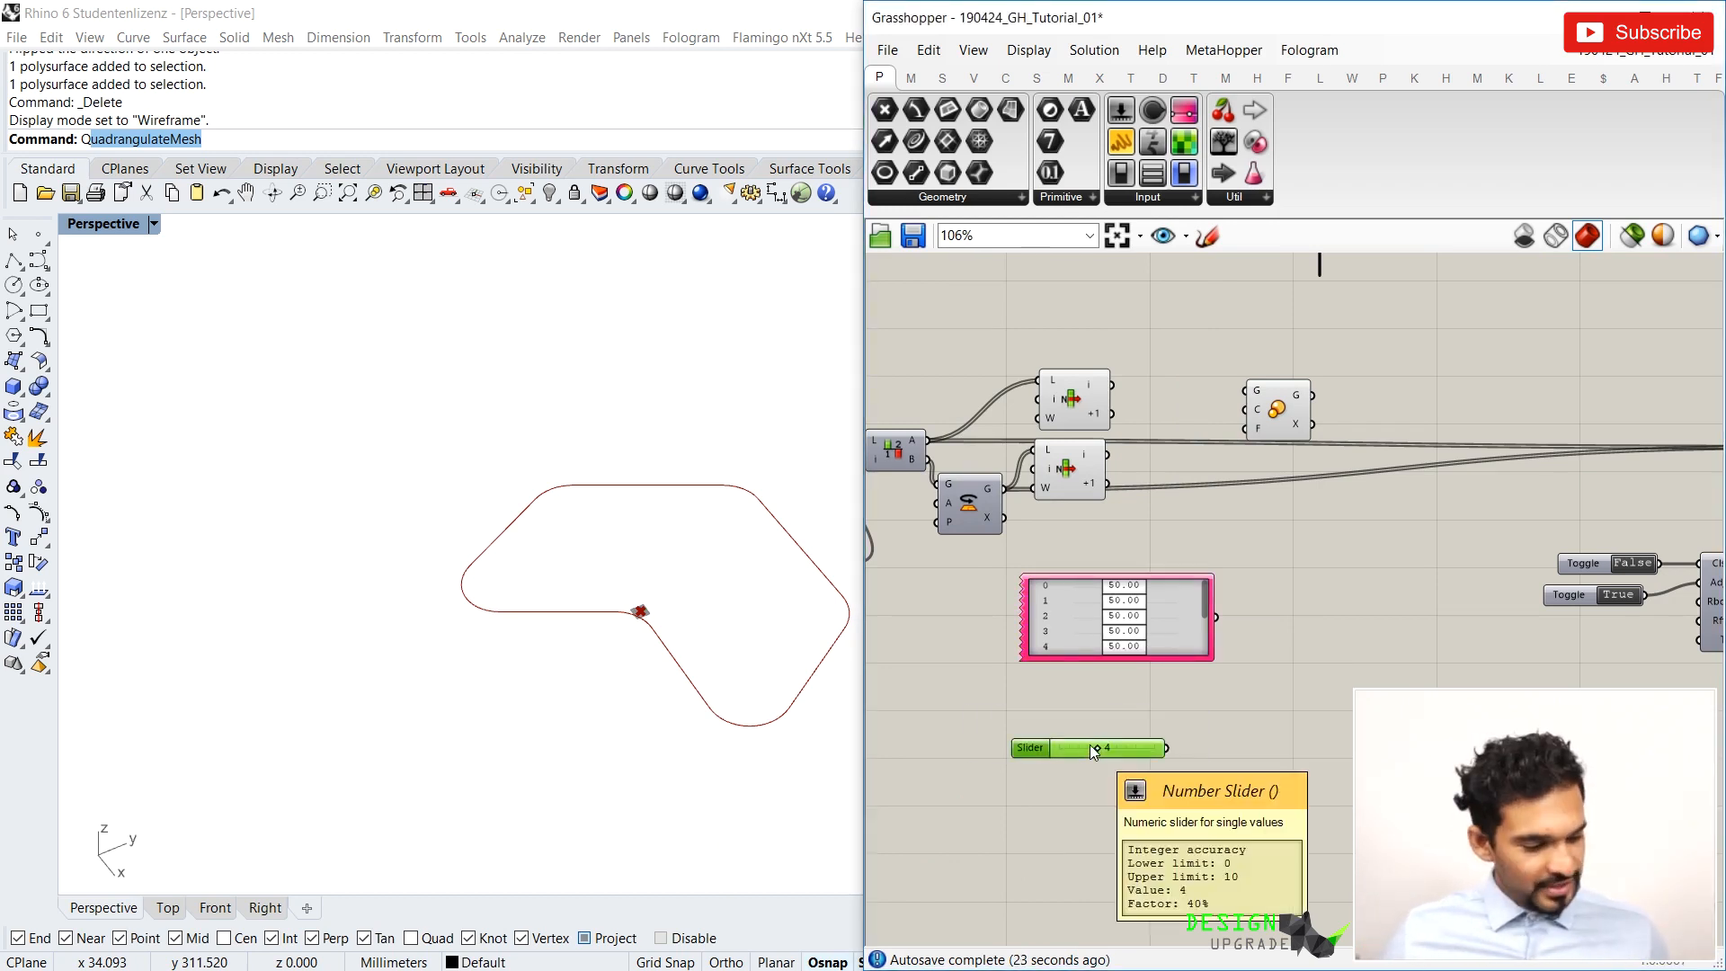
pyautogui.hotkey('ctrl', 'c')
pyautogui.hotkey('ctrl', 'v')
pyautogui.hotkey('ctrl', 'v')
pyautogui.hotkey('ctrl', 'v')
pyautogui.moveTo(1139, 834); pyautogui.dragTo(1050, 719)
pyautogui.press('Delete')
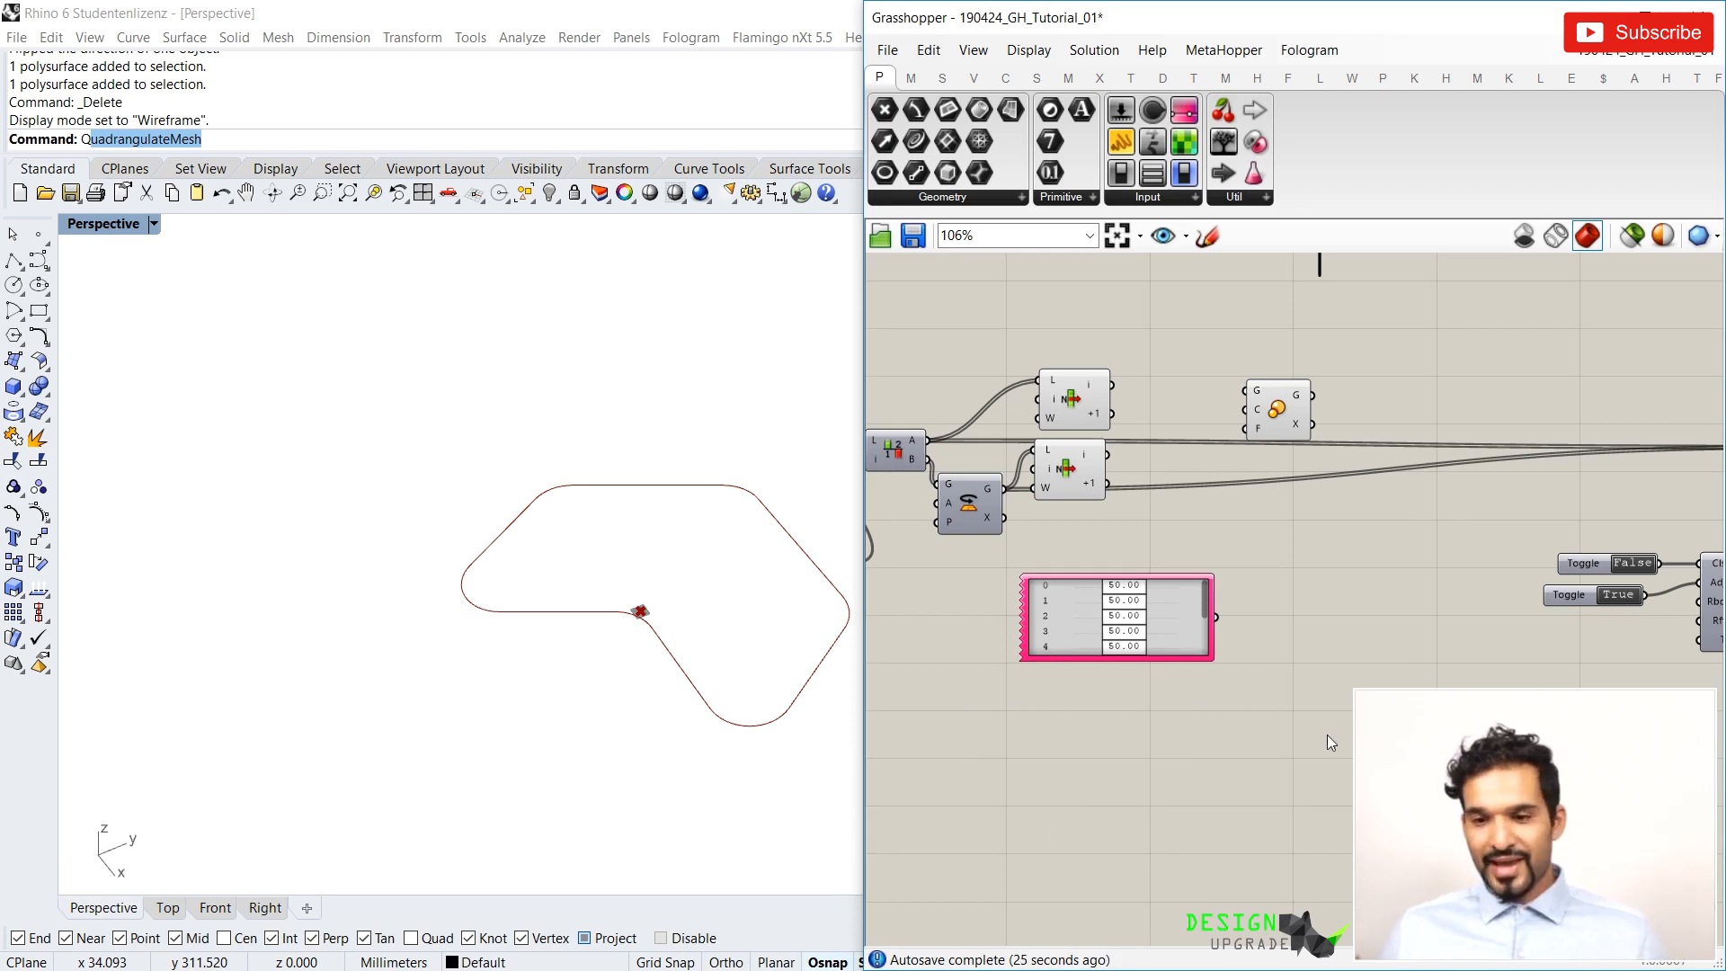
# Configure the Gene Pool with a gene count of 4, 1 decimal and a maximum of 1, and set all four genes to 1.0
pyautogui.doubleClick(1176, 609)
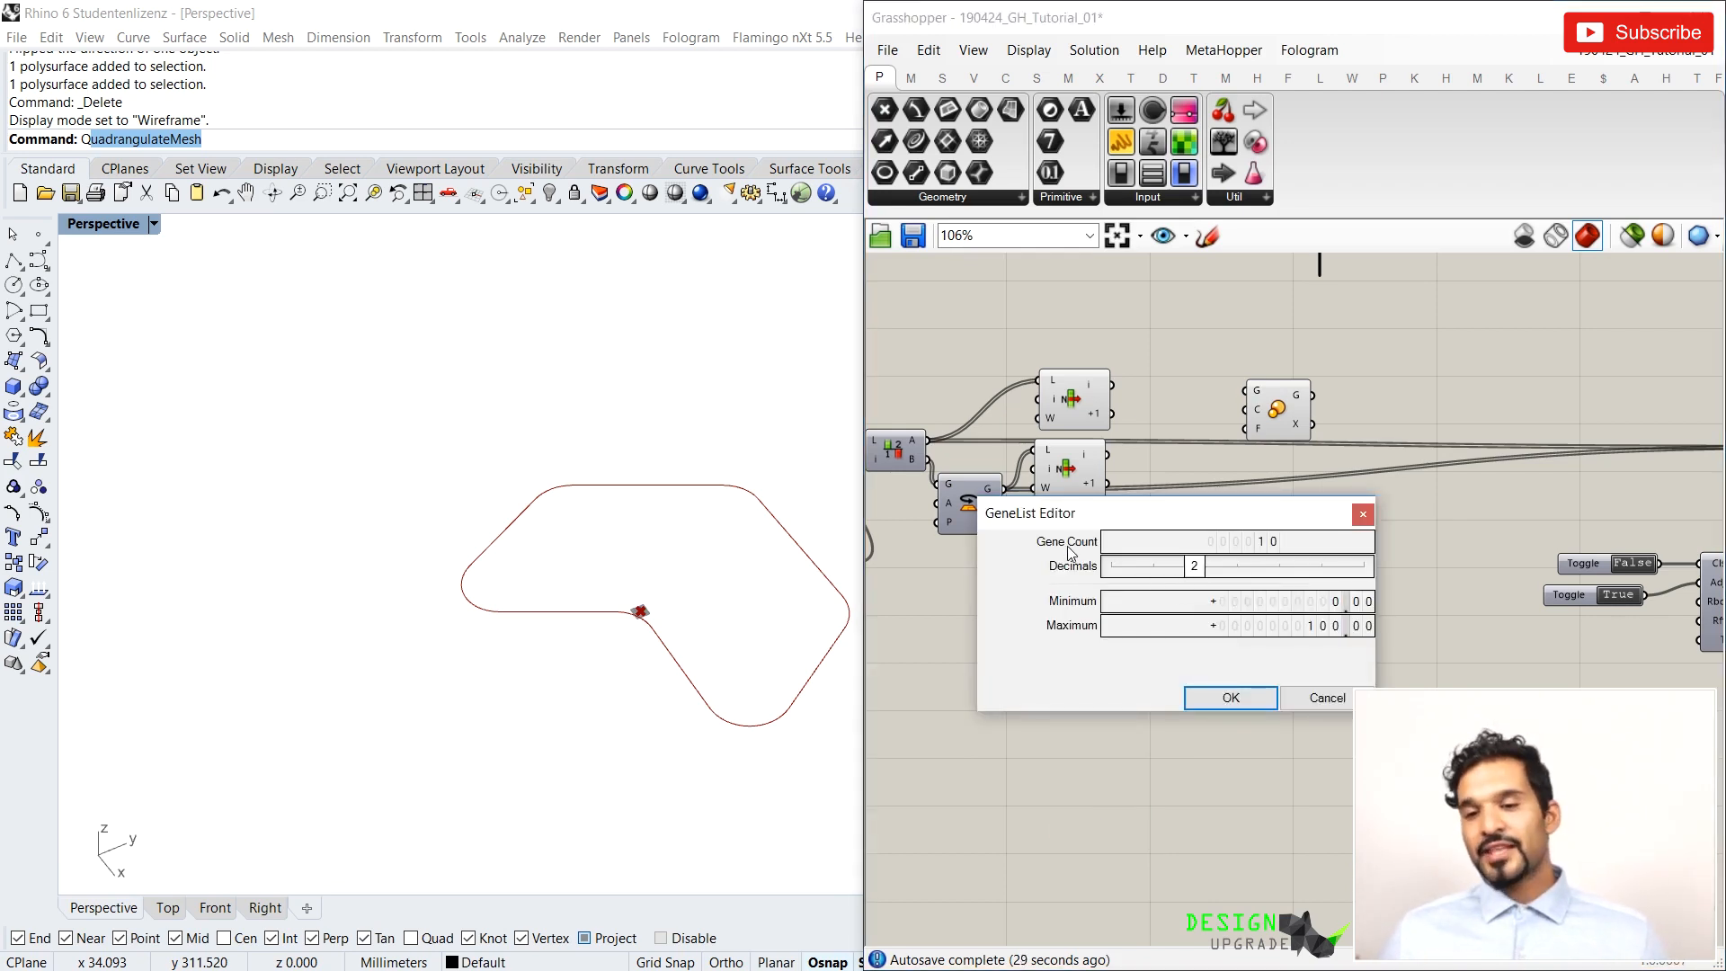
pyautogui.doubleClick(1260, 545)
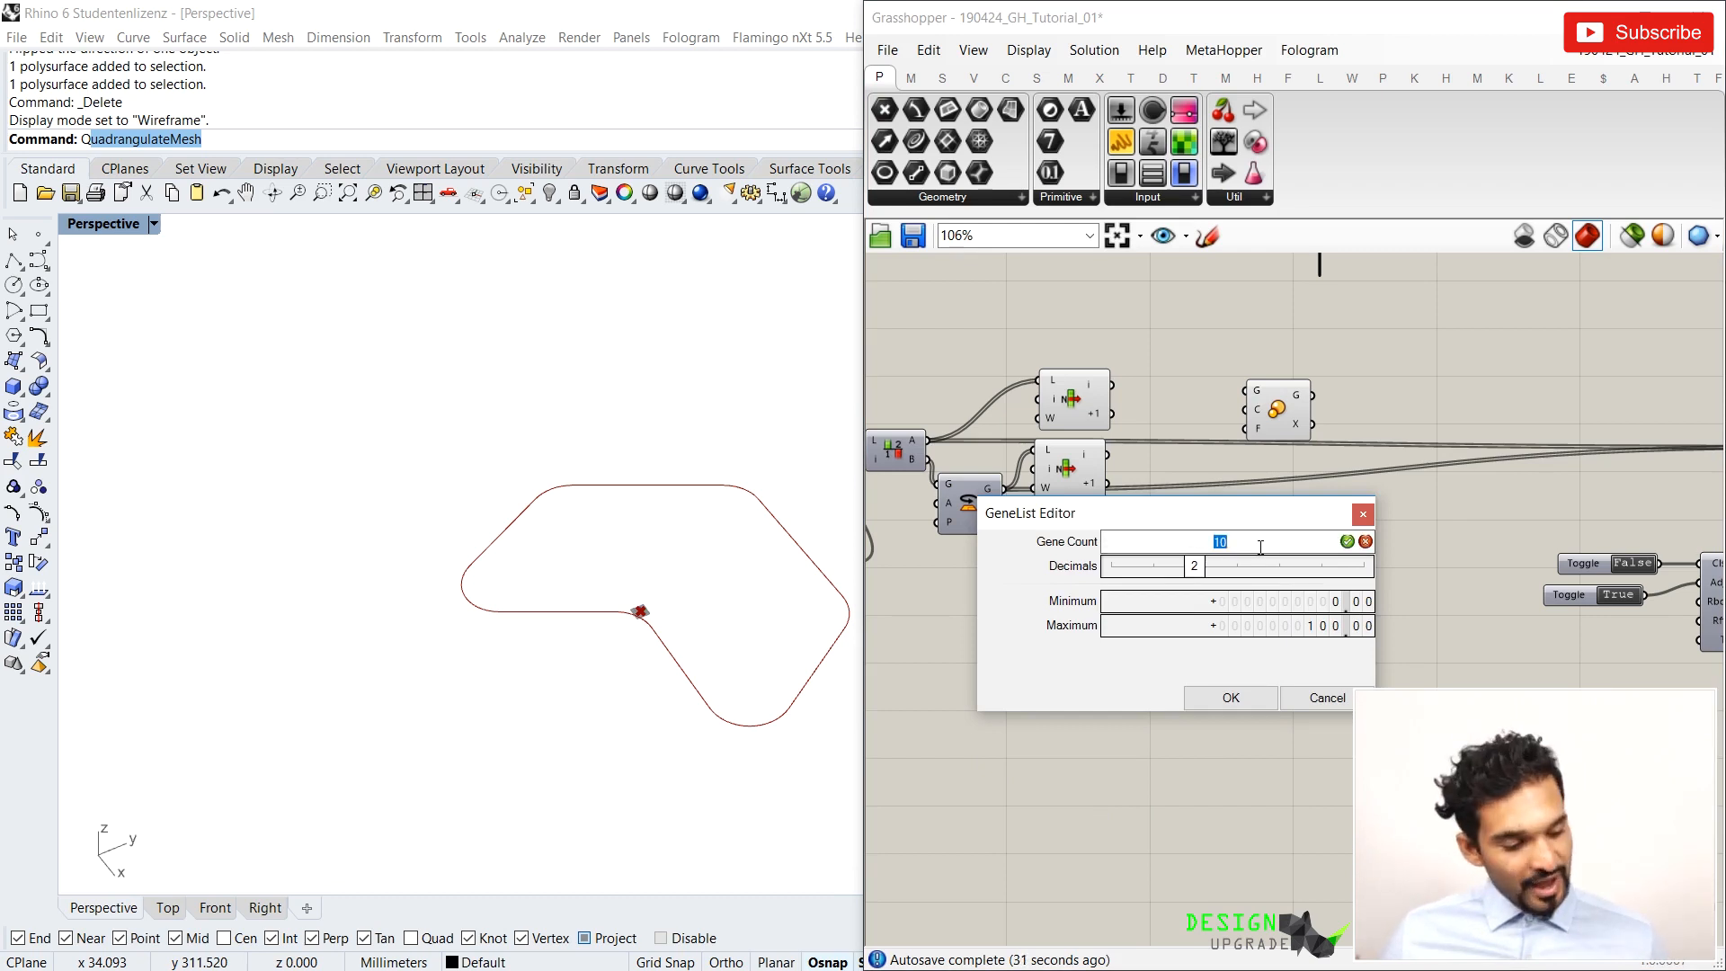
pyautogui.click(1346, 542)
pyautogui.click(1194, 567)
pyautogui.moveTo(1175, 572); pyautogui.dragTo(1106, 584)
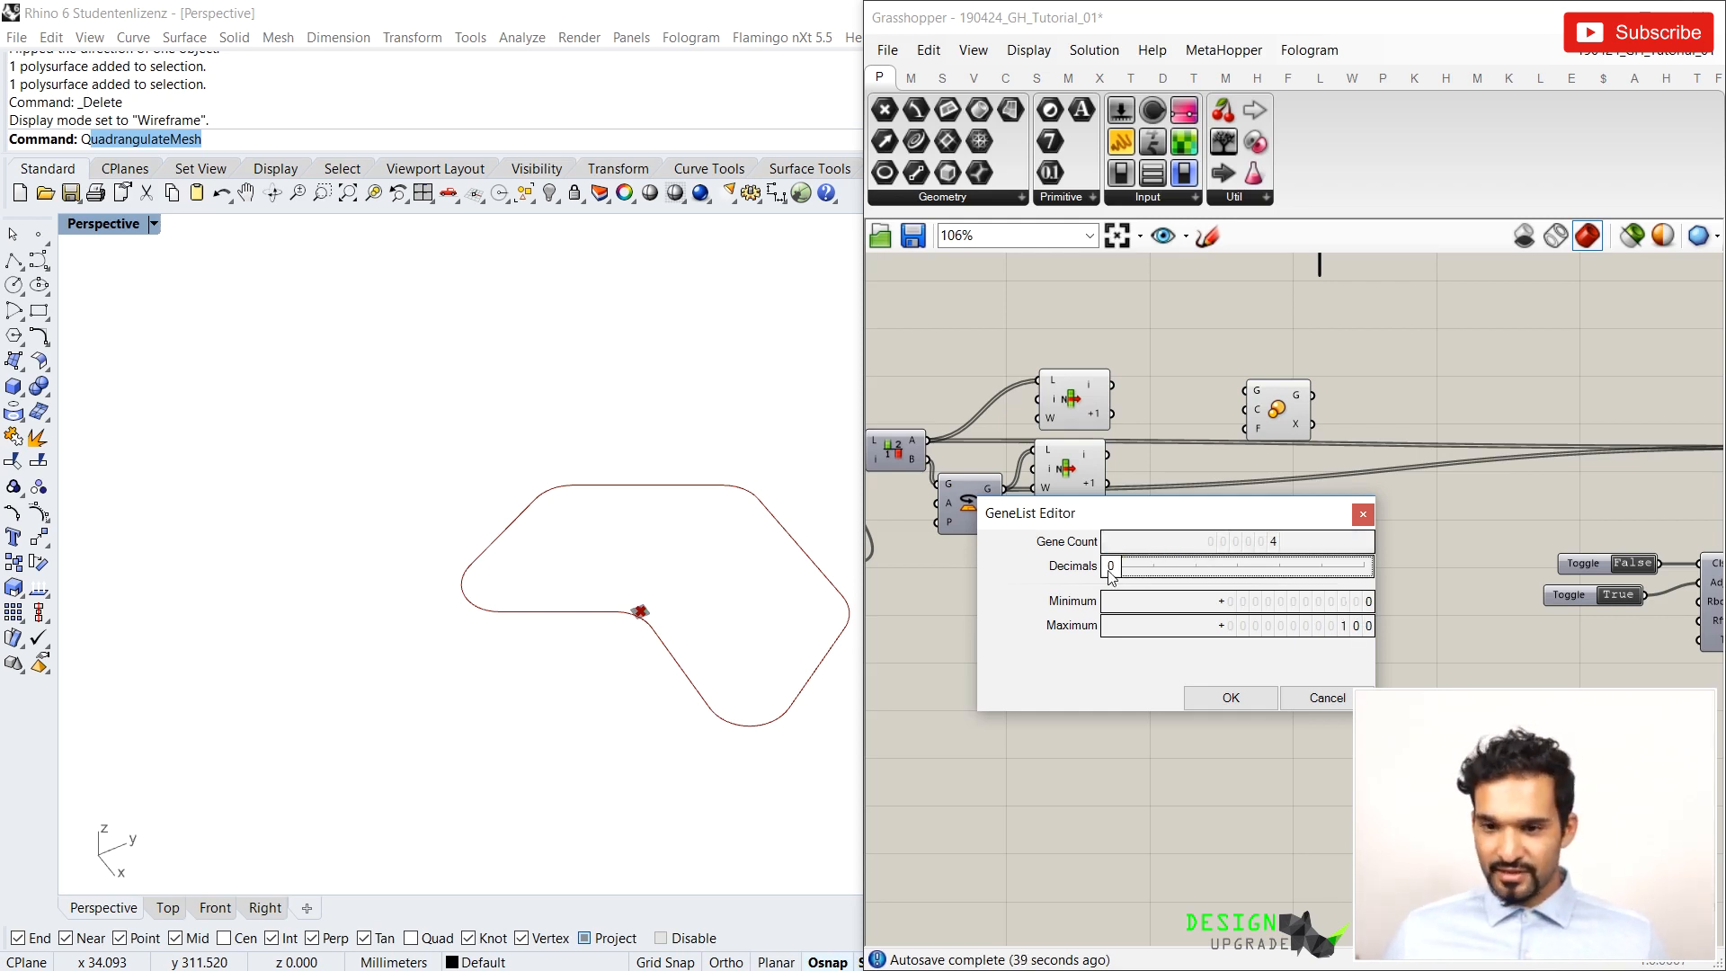
pyautogui.doubleClick(1302, 627)
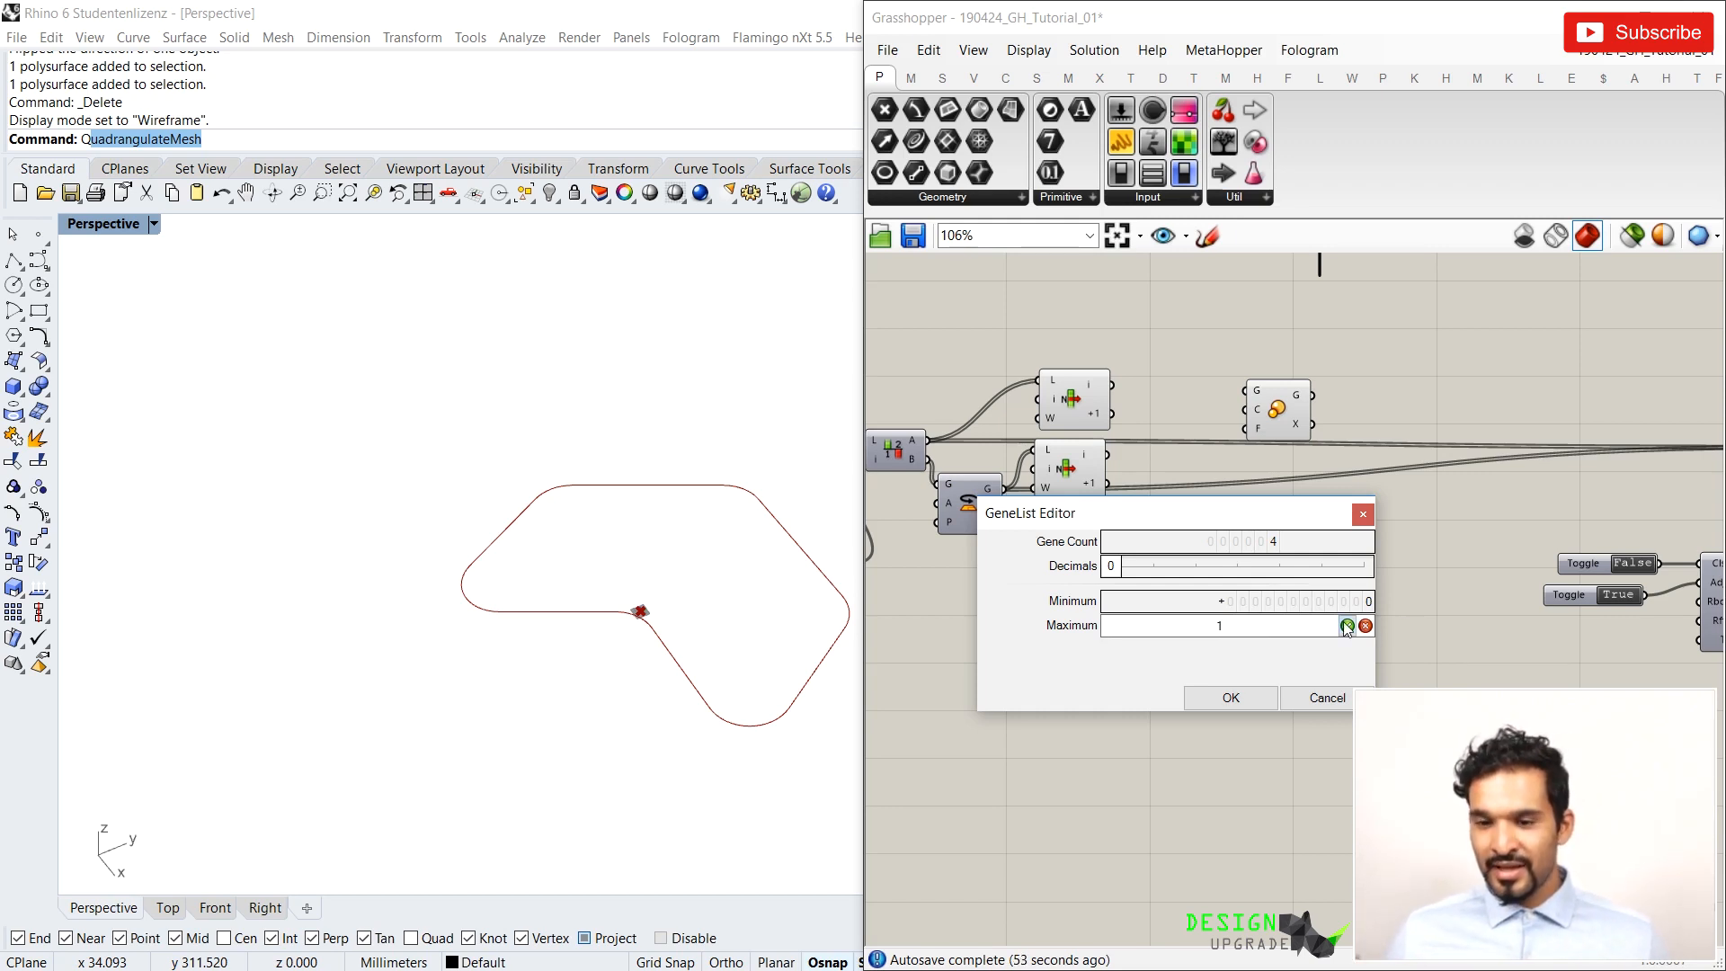
pyautogui.moveTo(1115, 572); pyautogui.dragTo(1146, 580)
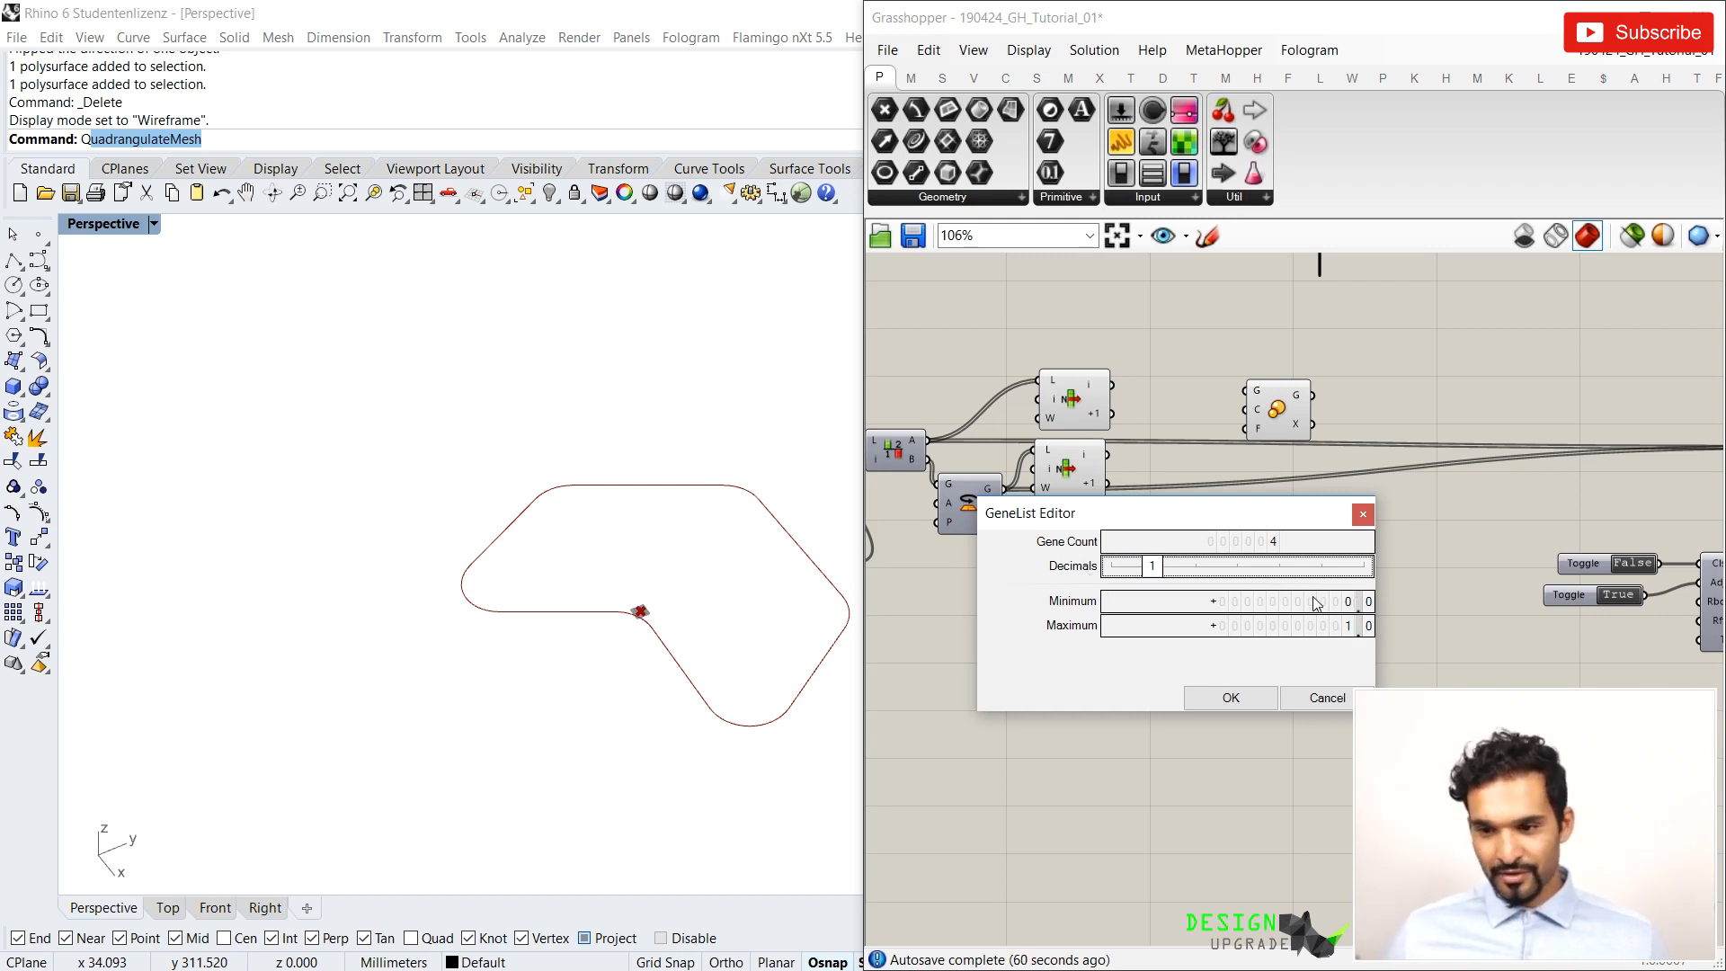
pyautogui.click(1226, 698)
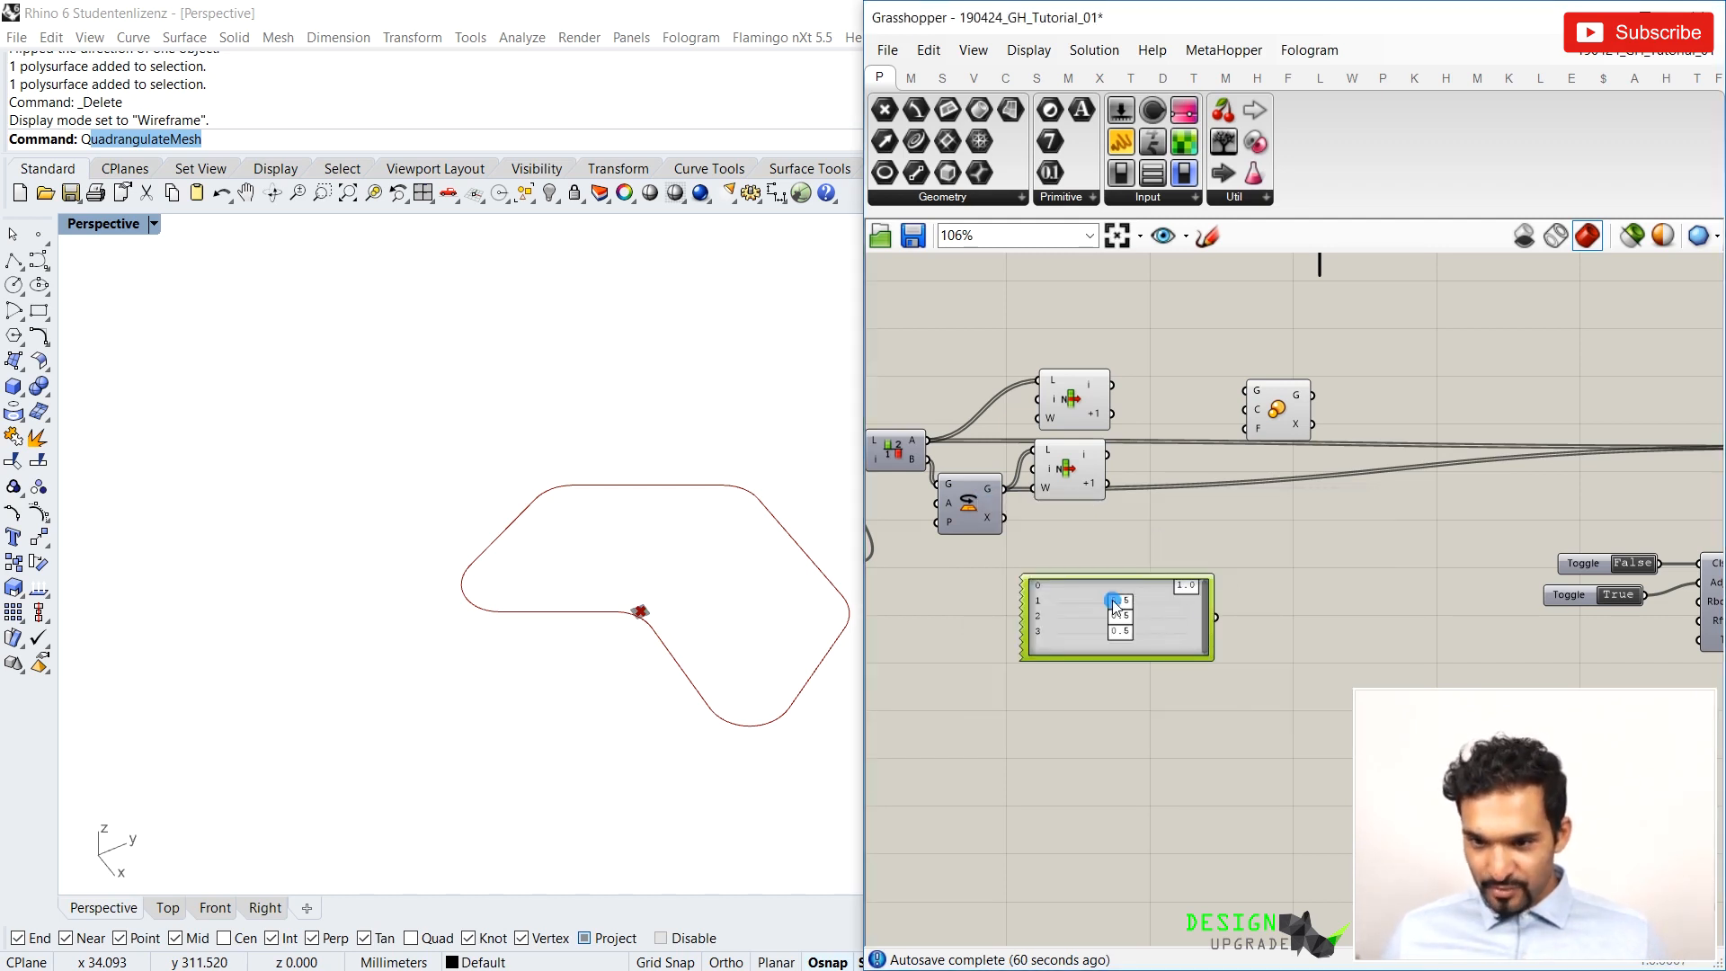
pyautogui.moveTo(1124, 616); pyautogui.dragTo(1283, 634)
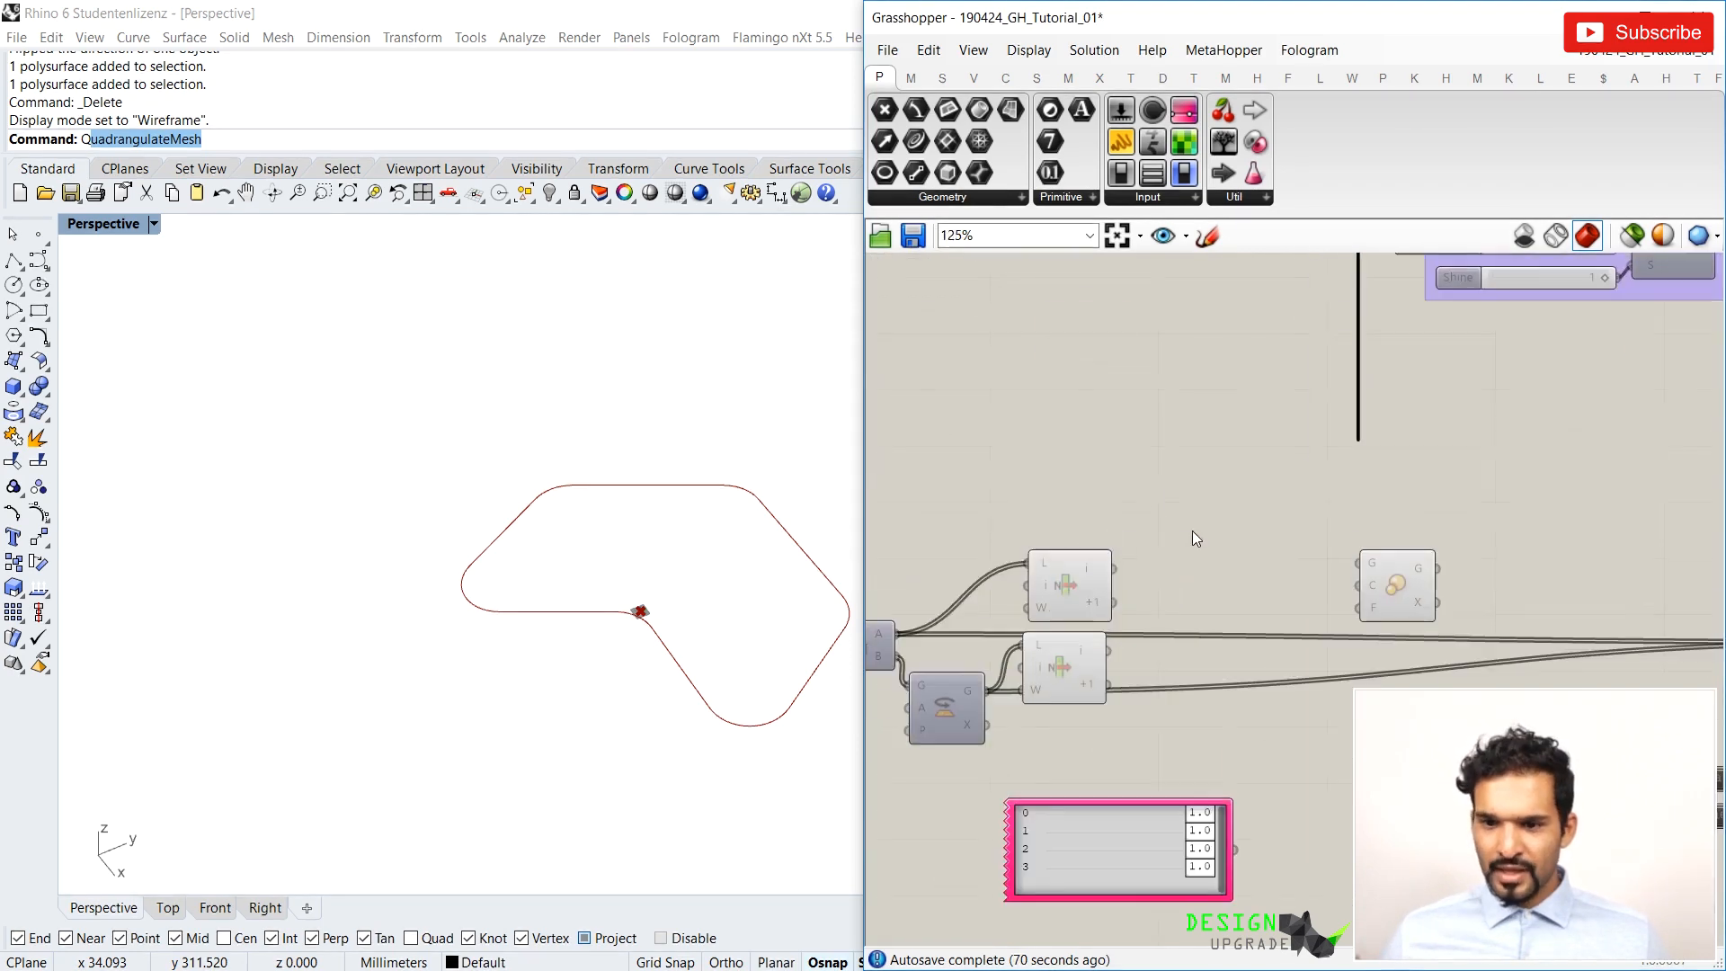
# Add a Merge component between the first List Item and Scale
pyautogui.scroll(2, 1168, 543)
pyautogui.moveTo(1163, 545); pyautogui.dragTo(1178, 466, button='right')
pyautogui.scroll(-3, 1255, 512)
pyautogui.scroll(3, 1220, 453)
pyautogui.moveTo(1057, 411); pyautogui.dragTo(1053, 404)
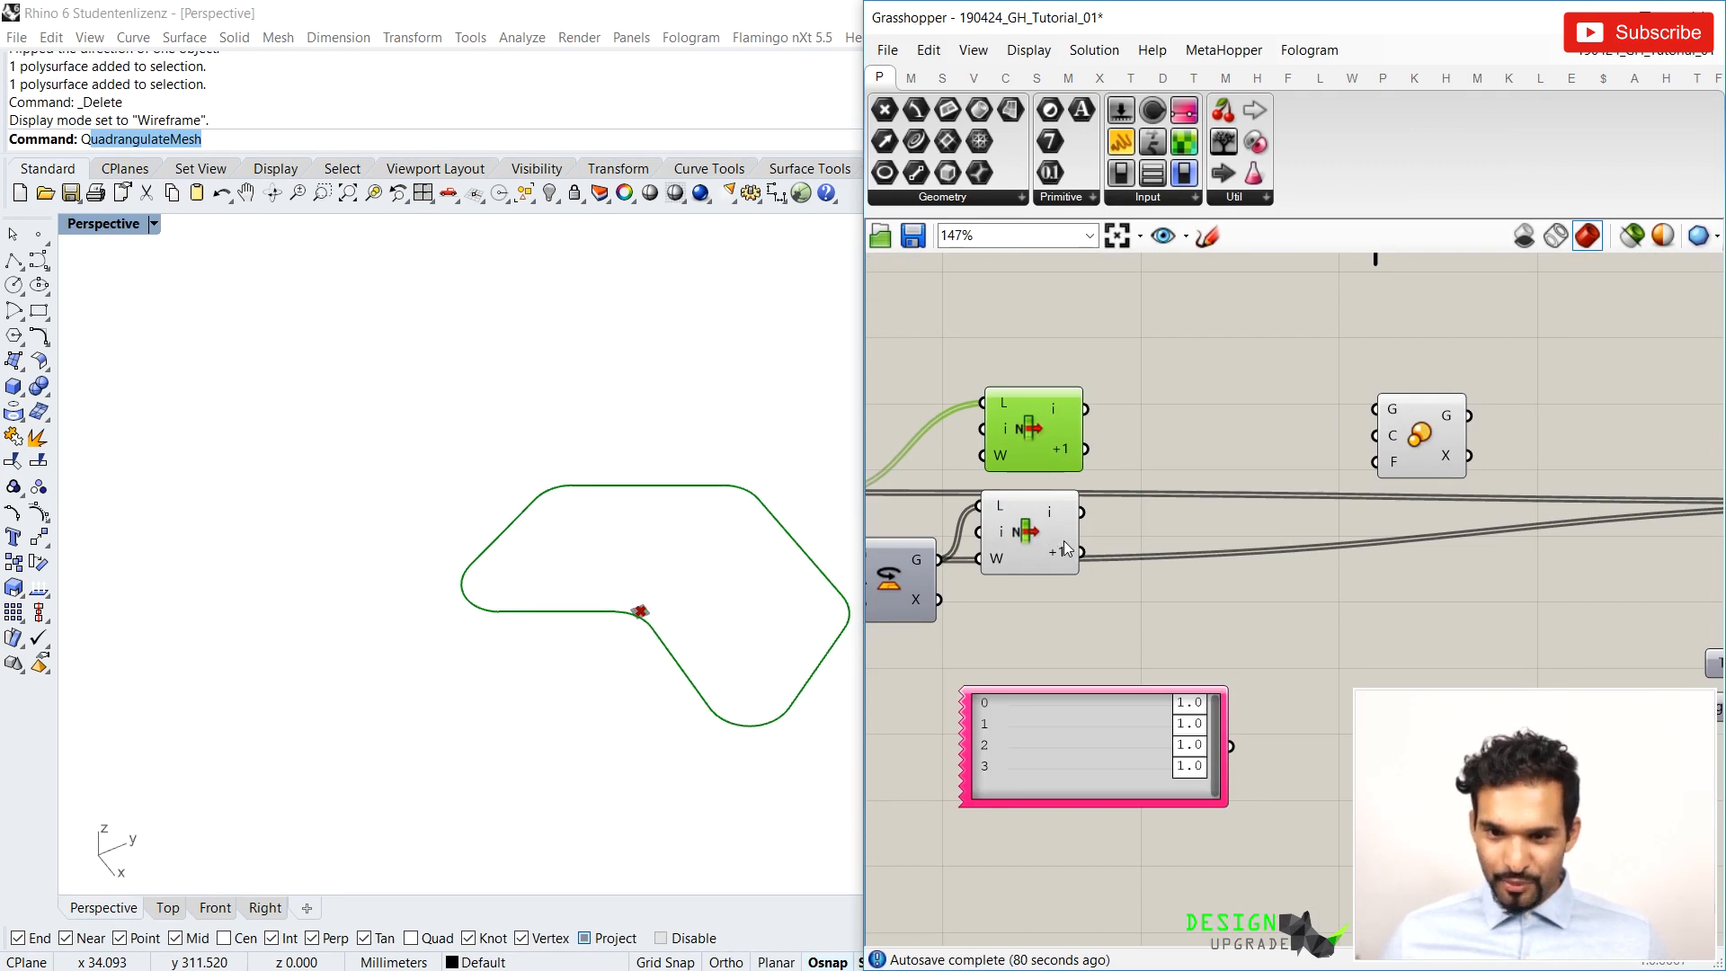
pyautogui.doubleClick(1174, 418)
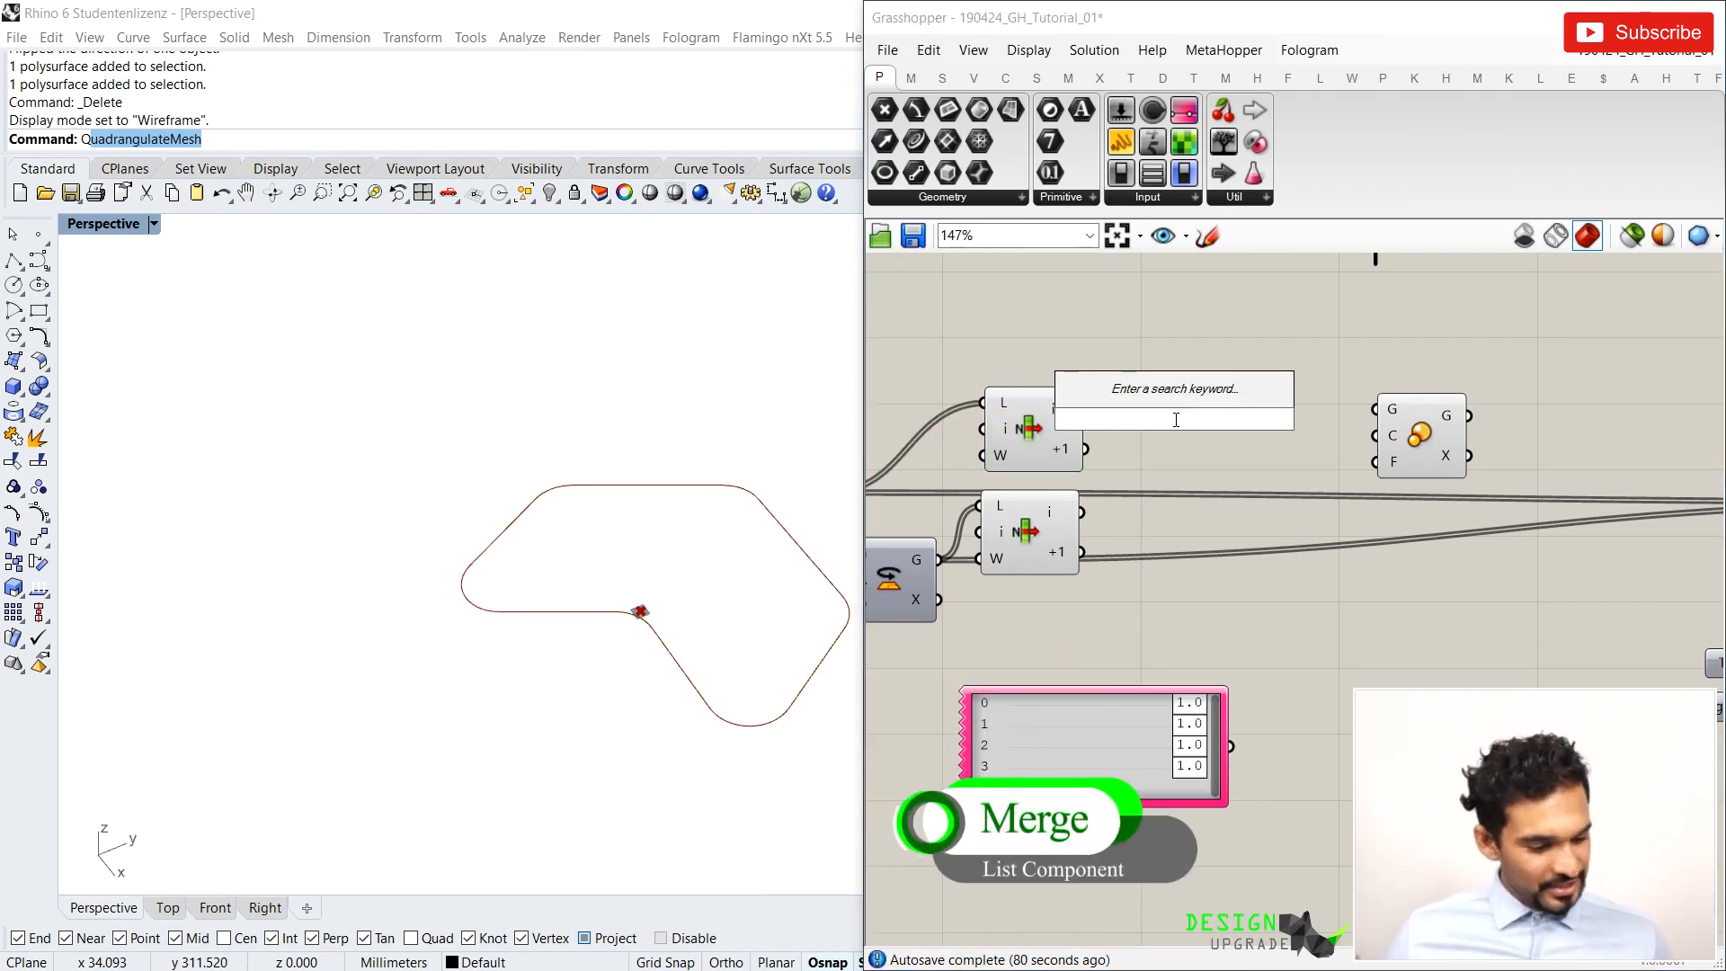
pyautogui.write('merge')
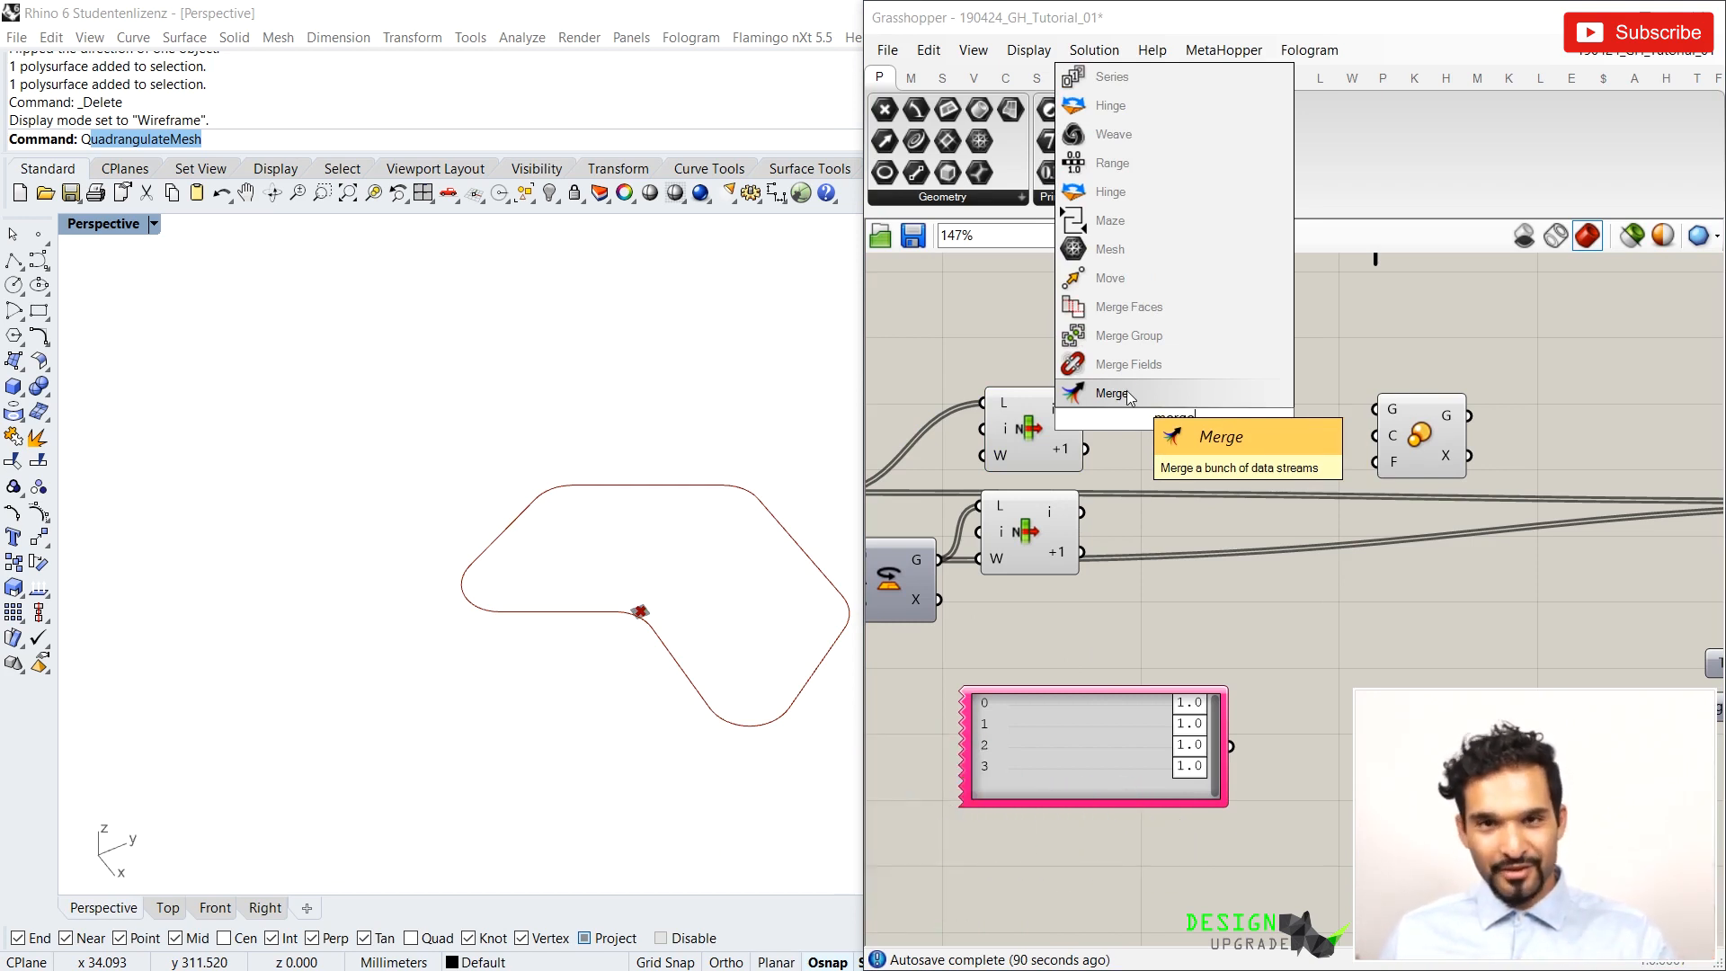
pyautogui.click(1130, 395)
# Connect the first List Item's i and +1 outputs to Merge's D1 and D2, and the second's to D3 and D4
pyautogui.moveTo(1085, 409); pyautogui.dragTo(1146, 397)
pyautogui.moveTo(1085, 448); pyautogui.dragTo(1148, 437)
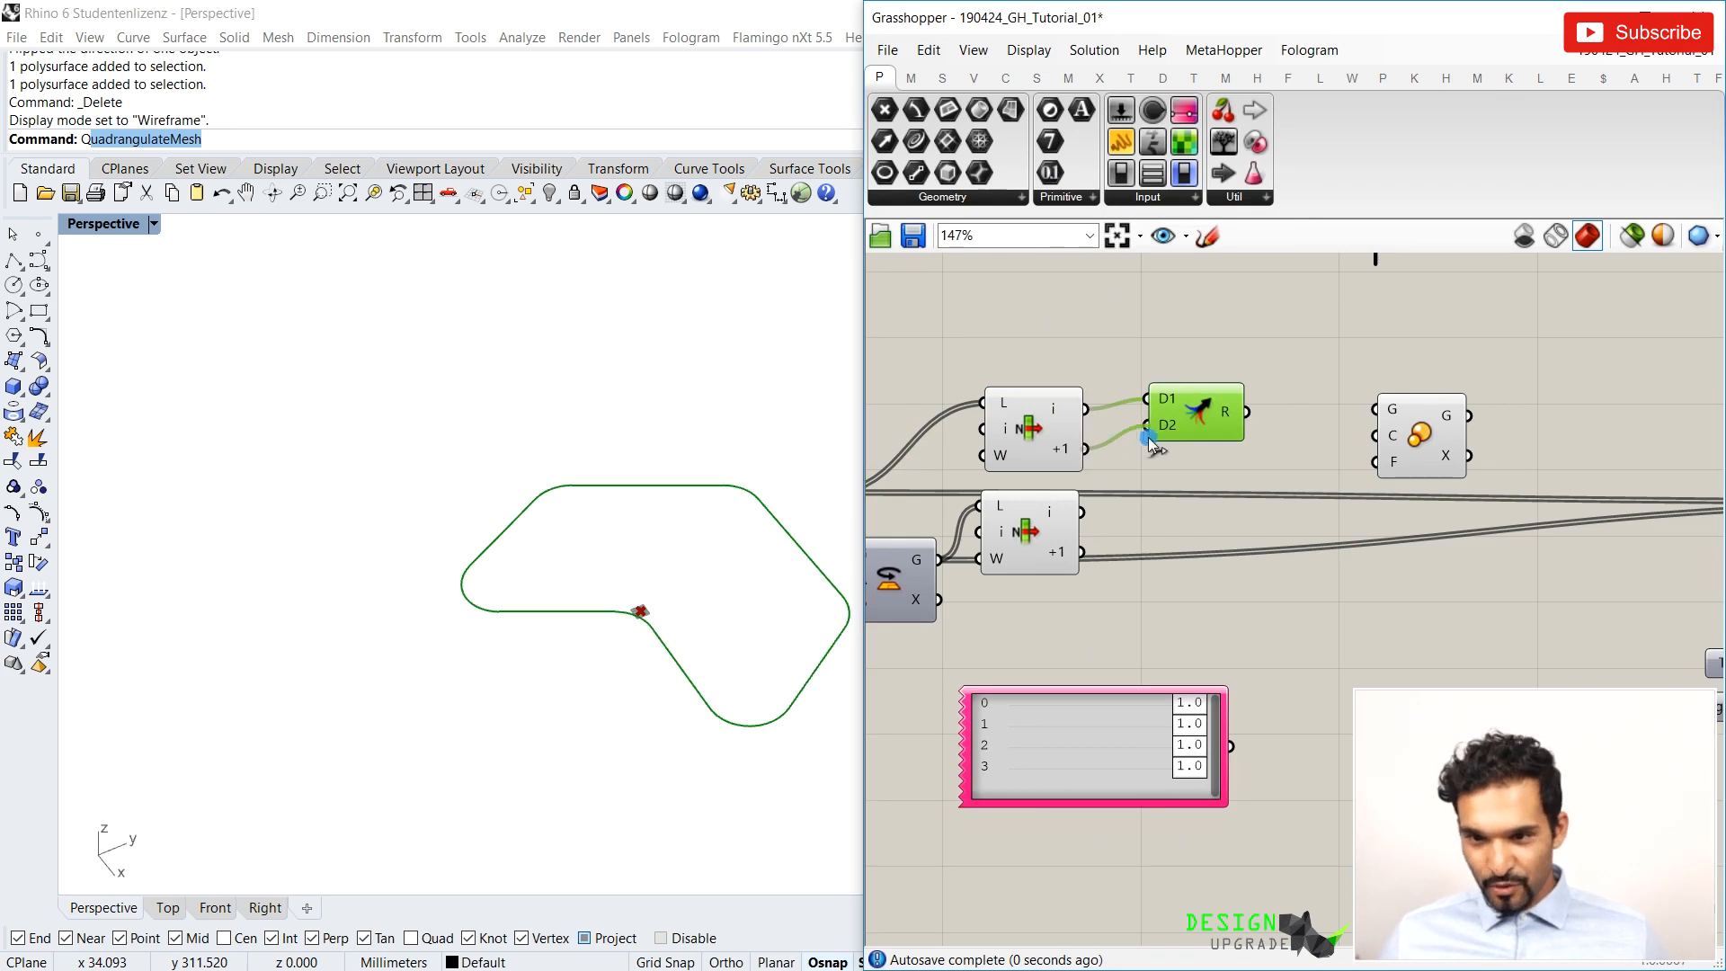
pyautogui.moveTo(1081, 513); pyautogui.dragTo(1148, 440)
pyautogui.moveTo(1081, 552); pyautogui.dragTo(1198, 480)
pyautogui.scroll(6, 1182, 467)
pyautogui.click(1188, 462)
pyautogui.scroll(-4, 1203, 530)
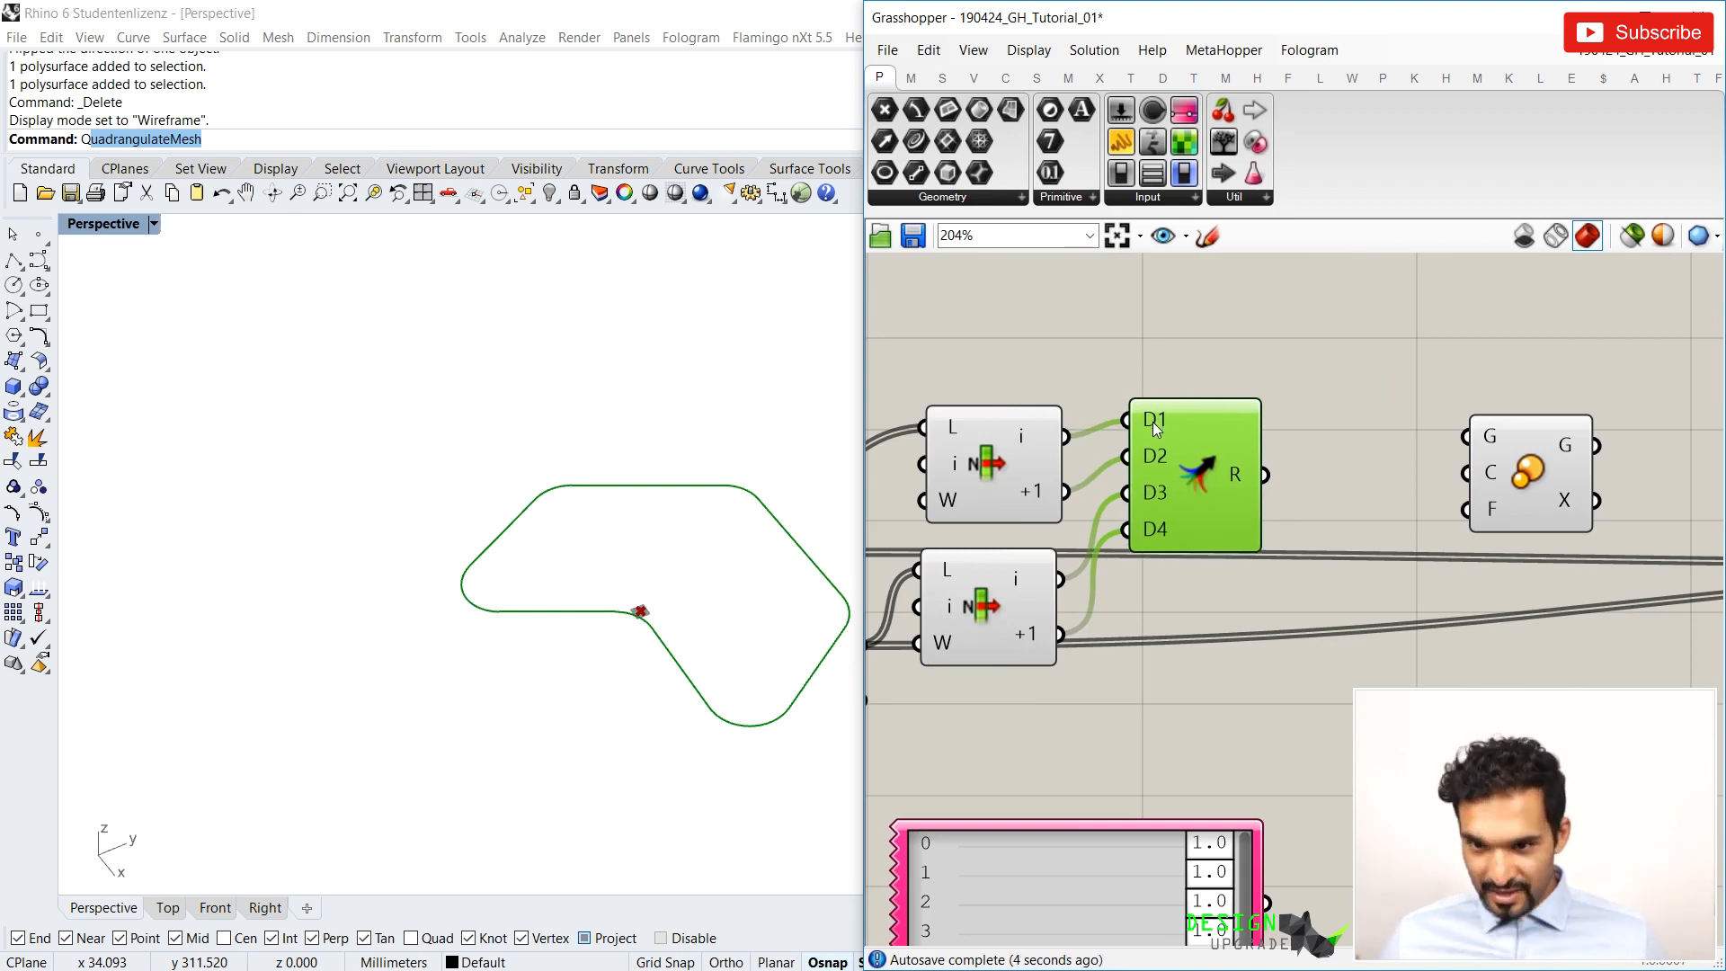
# Tidy the two List Items beside Merge and turn off their preview
pyautogui.scroll(-2, 1166, 472)
pyautogui.scroll(2, 1159, 430)
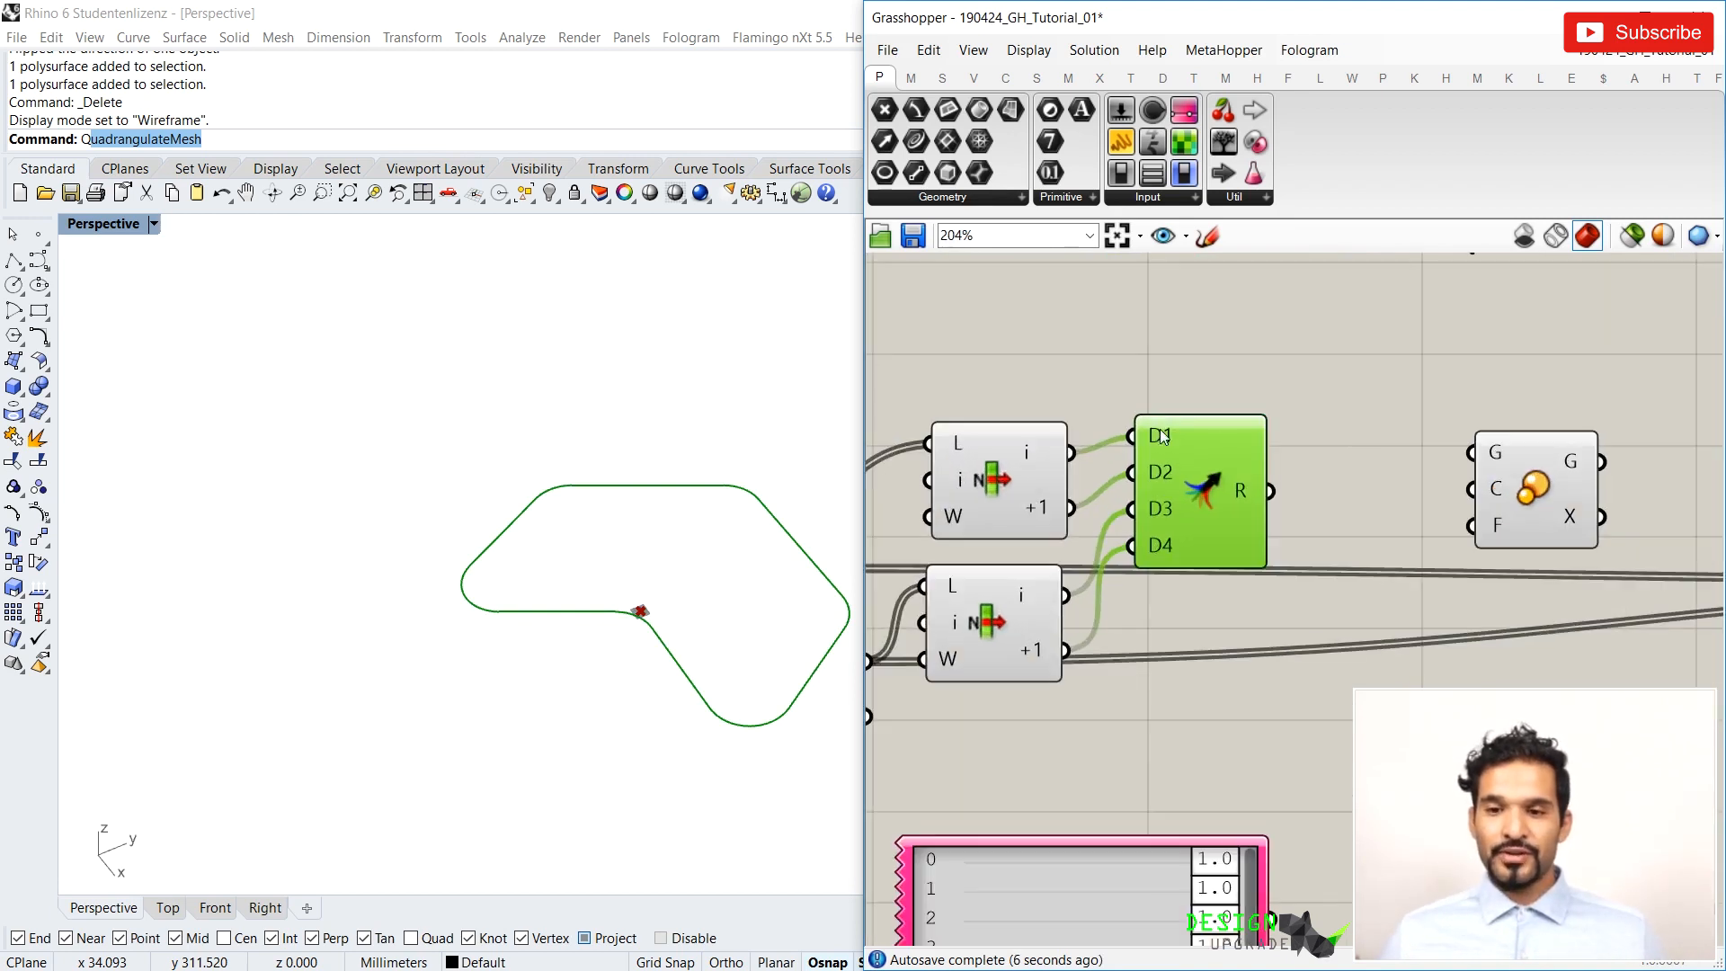
pyautogui.scroll(-4, 1158, 491)
pyautogui.scroll(2, 1164, 500)
pyautogui.moveTo(1042, 494); pyautogui.dragTo(1048, 459)
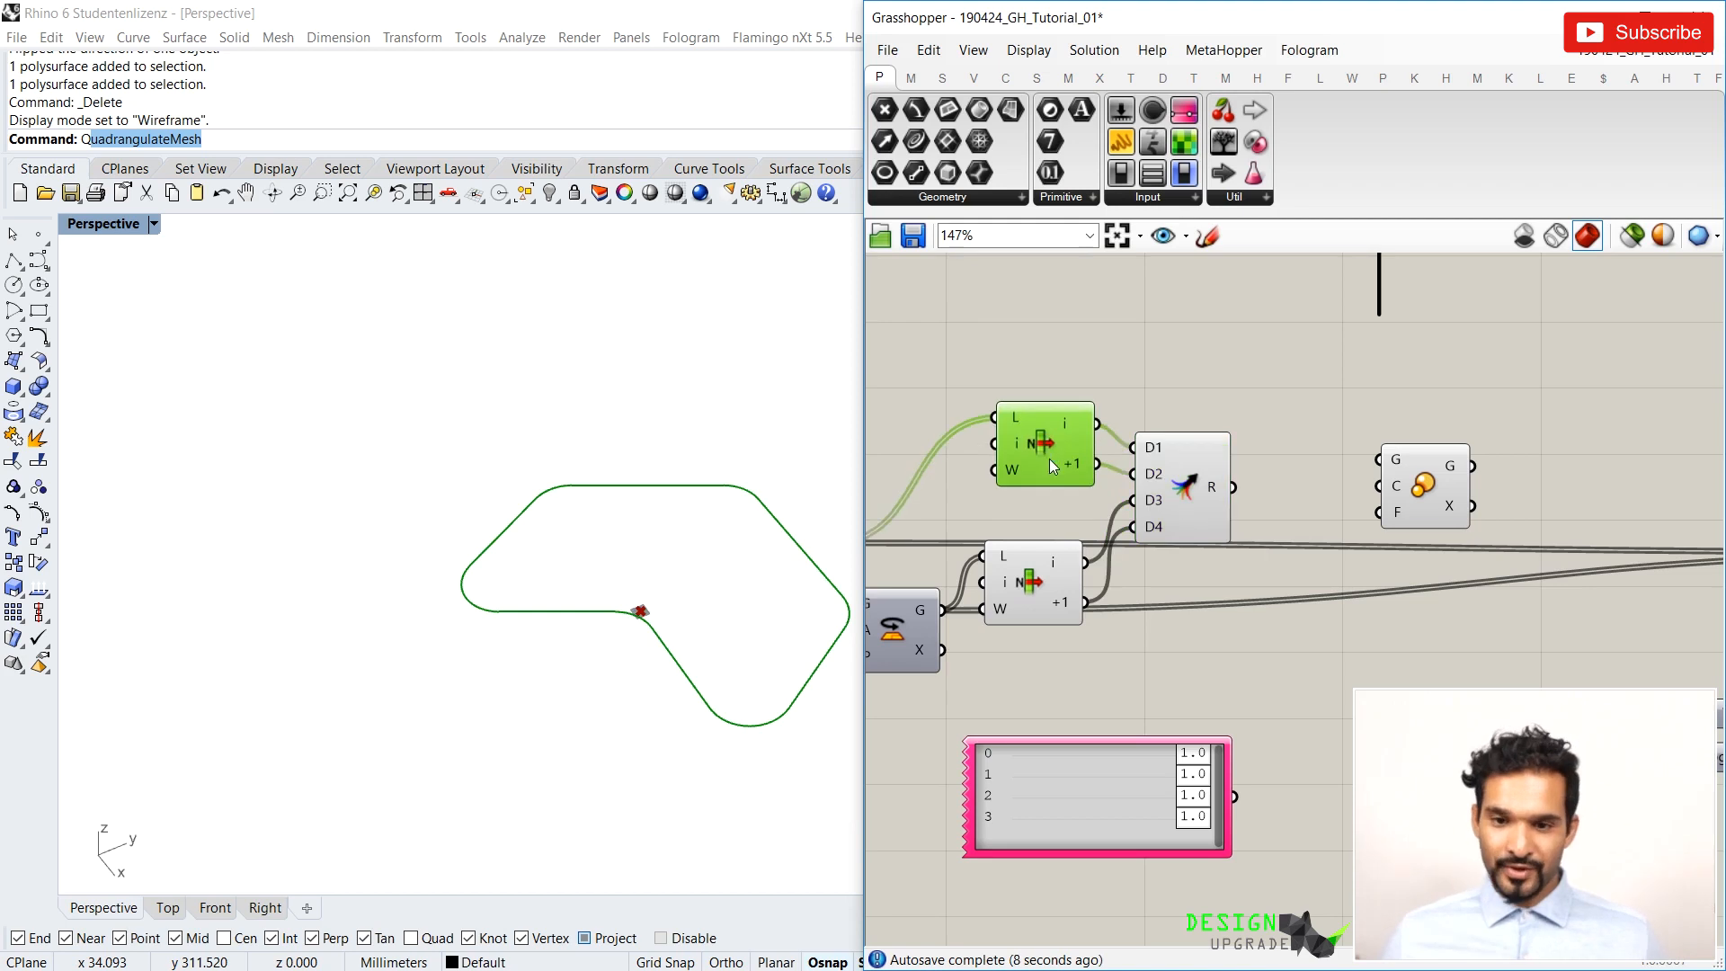
pyautogui.moveTo(1042, 555); pyautogui.dragTo(1043, 530)
pyautogui.moveTo(1050, 640); pyautogui.dragTo(1039, 409)
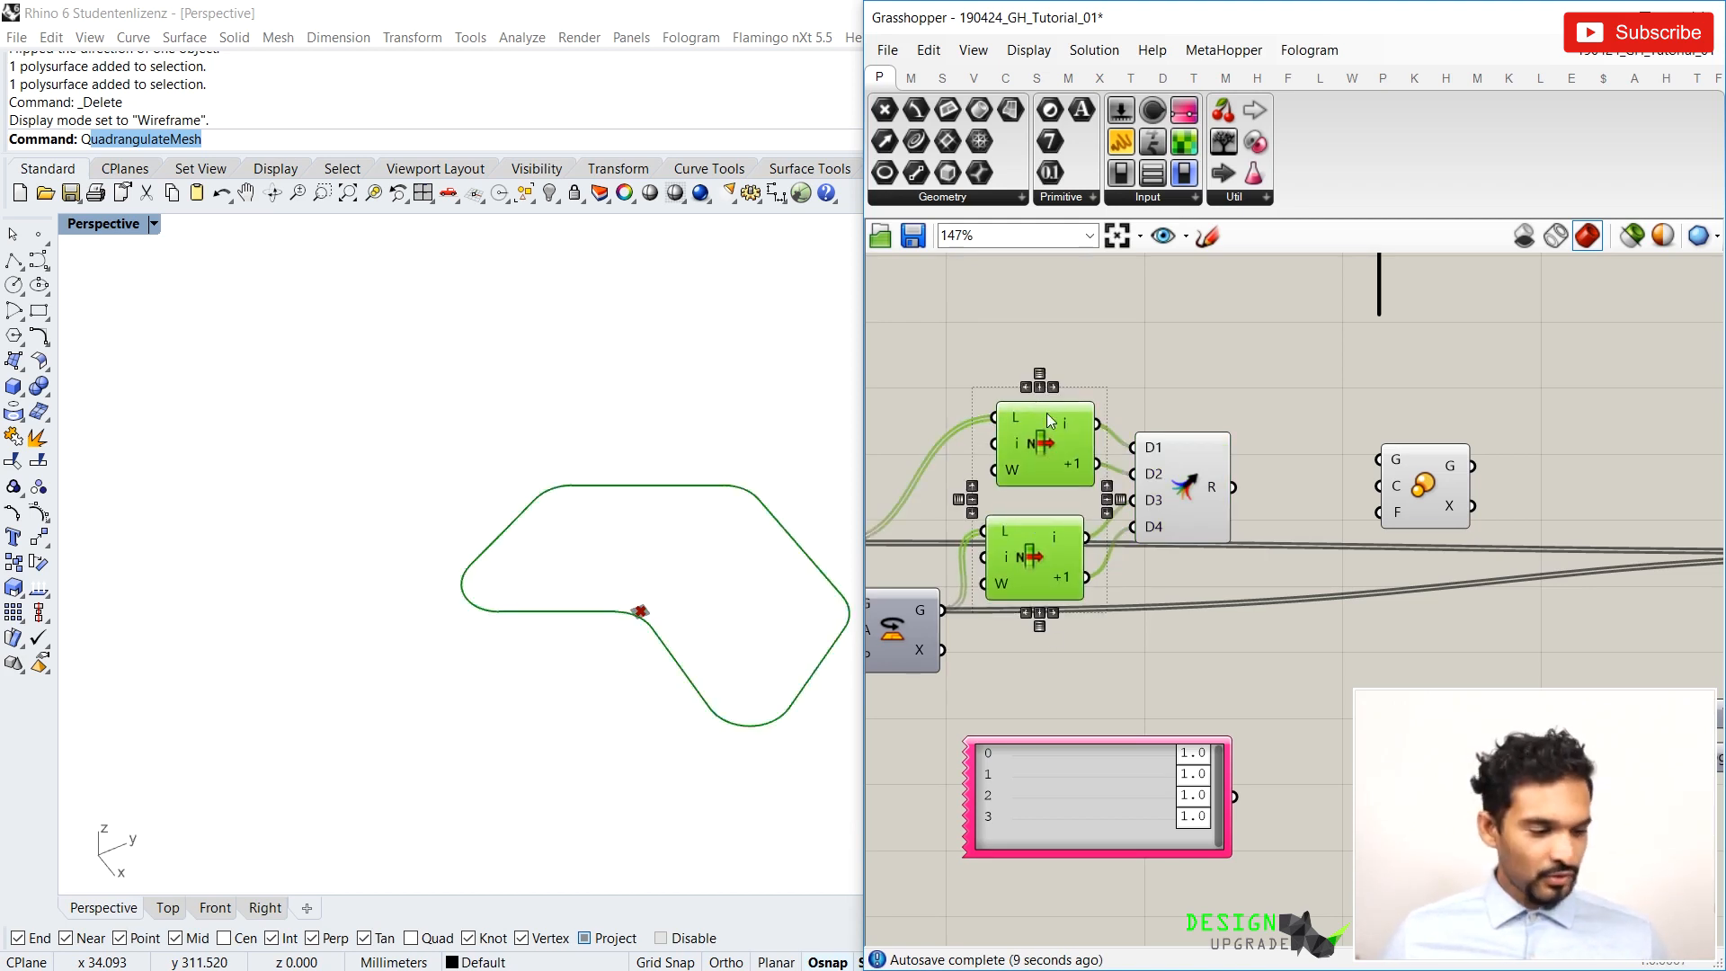
pyautogui.hotkey('ctrl', 'q')
# Connect Merge's R output to Scale's Geometry input and inspect the scaled sections and the center of scaling
pyautogui.scroll(-4, 1053, 417)
pyautogui.scroll(3, 1138, 475)
pyautogui.click(1127, 449)
pyautogui.moveTo(1158, 433)
pyautogui.moveTo(1162, 429); pyautogui.dragTo(1279, 414)
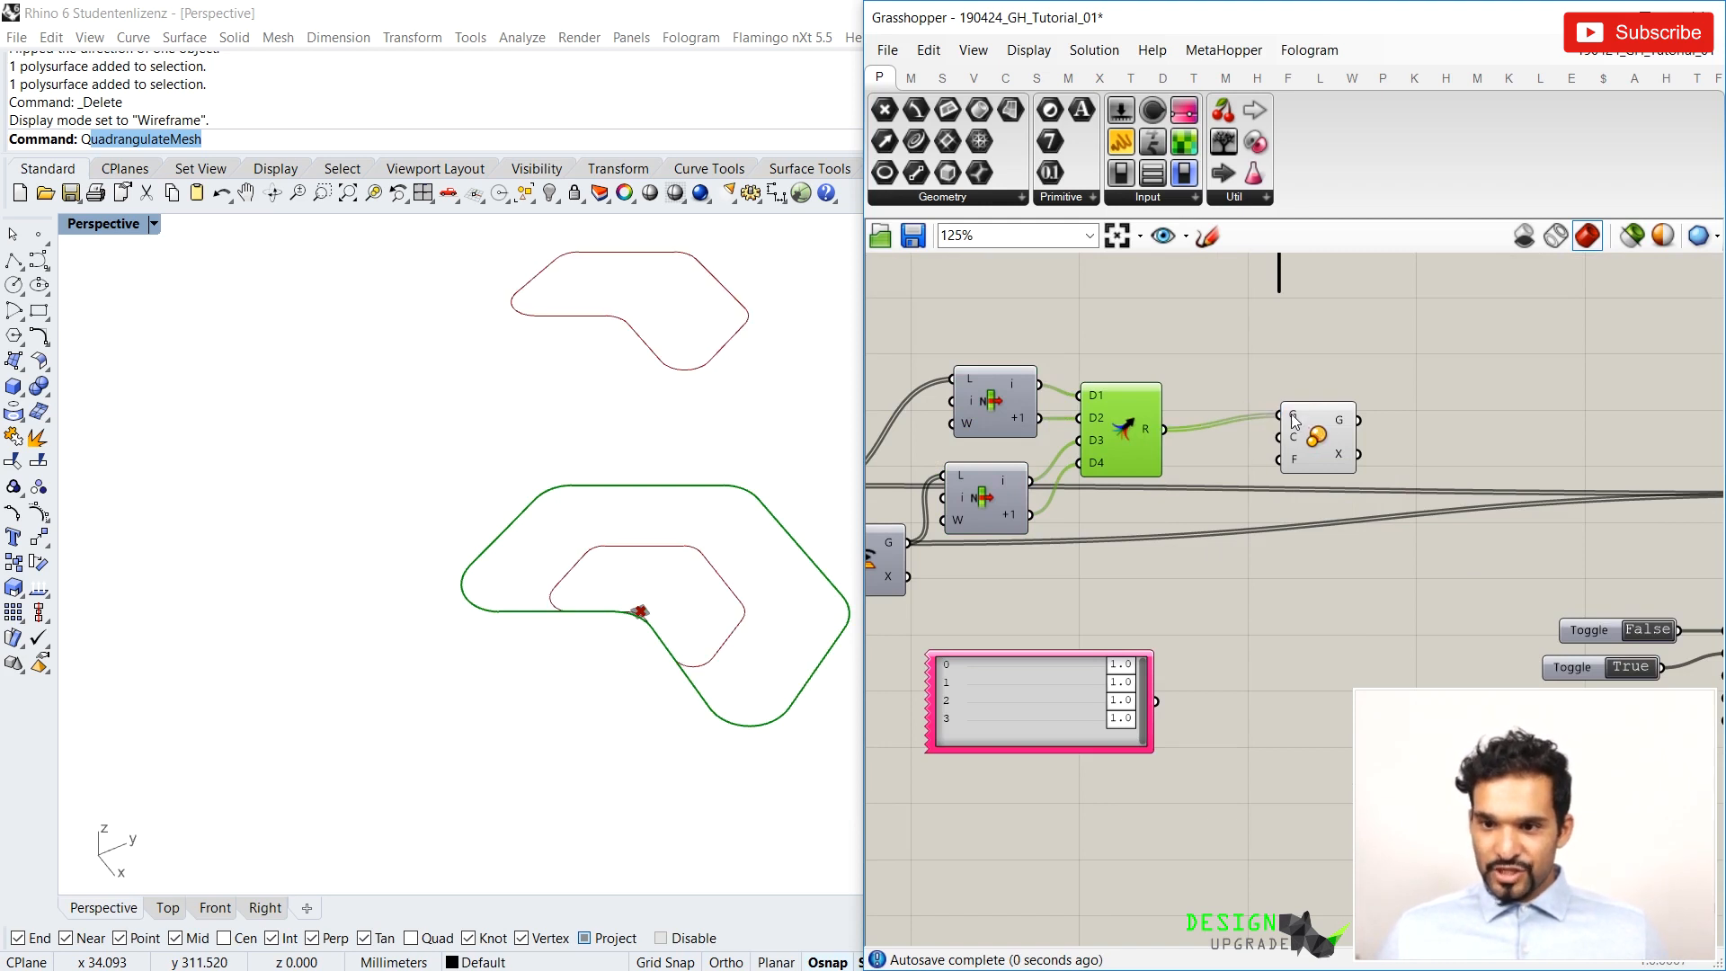
pyautogui.scroll(-4, 653, 665)
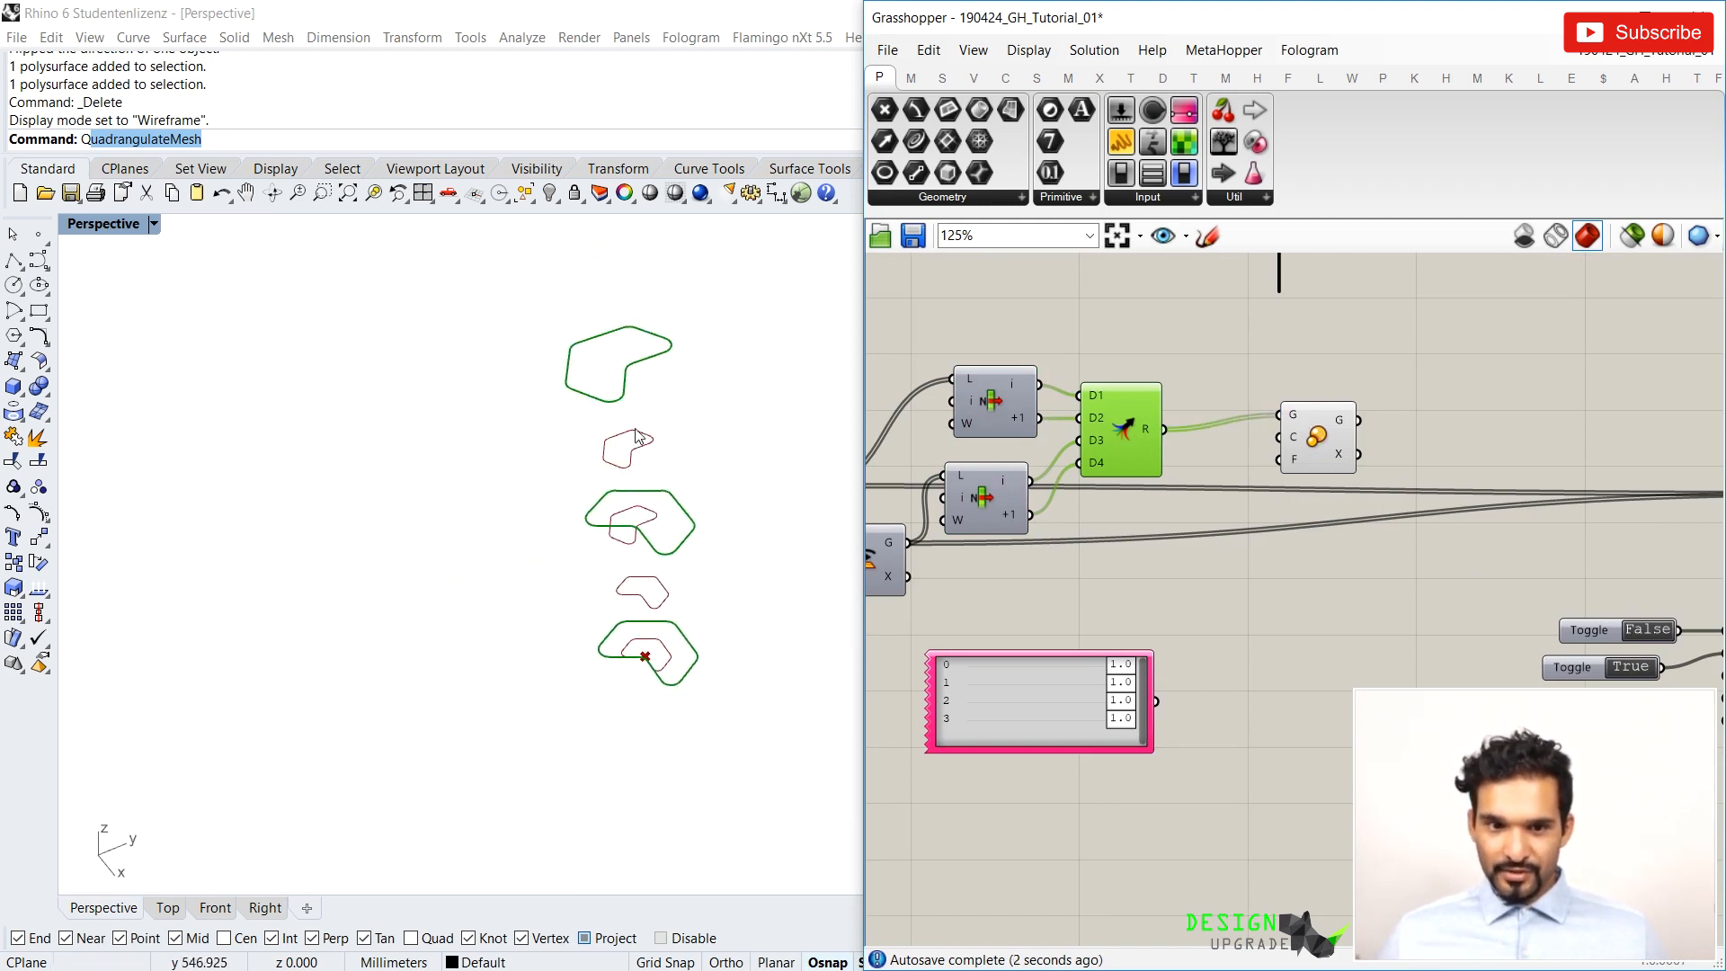
pyautogui.moveTo(649, 608); pyautogui.dragTo(651, 529, button='right')
pyautogui.scroll(6, 652, 741)
pyautogui.moveTo(648, 750); pyautogui.dragTo(655, 777, button='right')
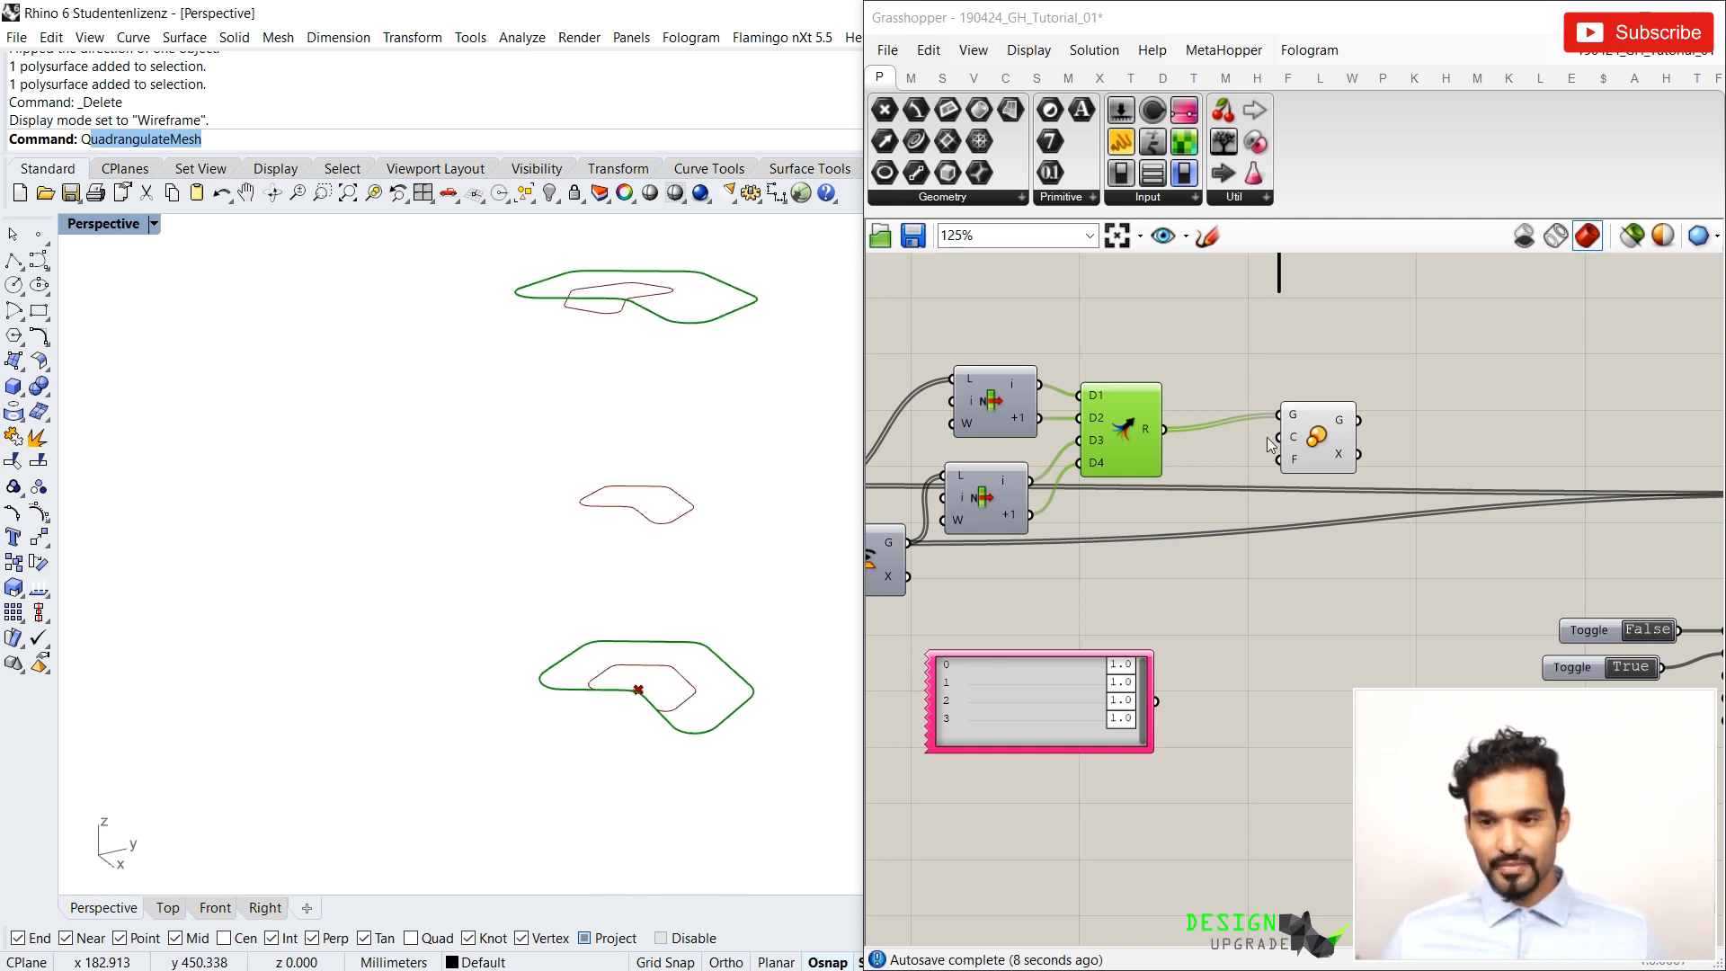
pyautogui.moveTo(1292, 440)
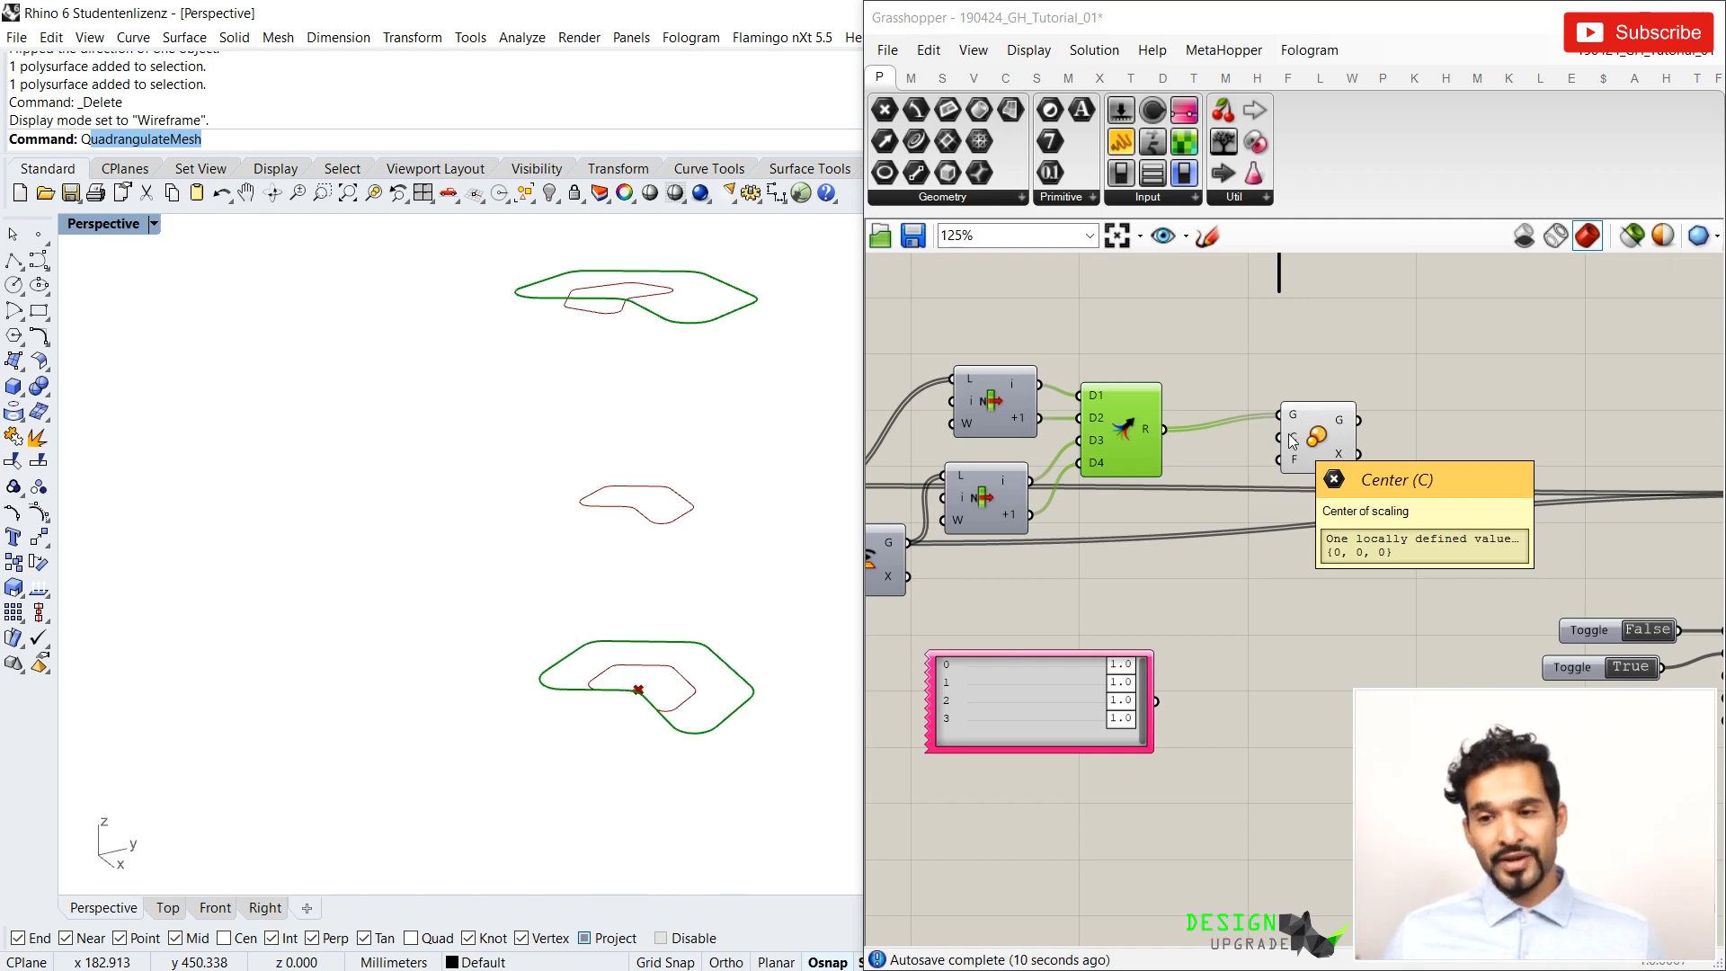
# Make room before Scale, add an Area component there, and connect Merge's R output to its G input
pyautogui.moveTo(1291, 439); pyautogui.dragTo(1337, 439)
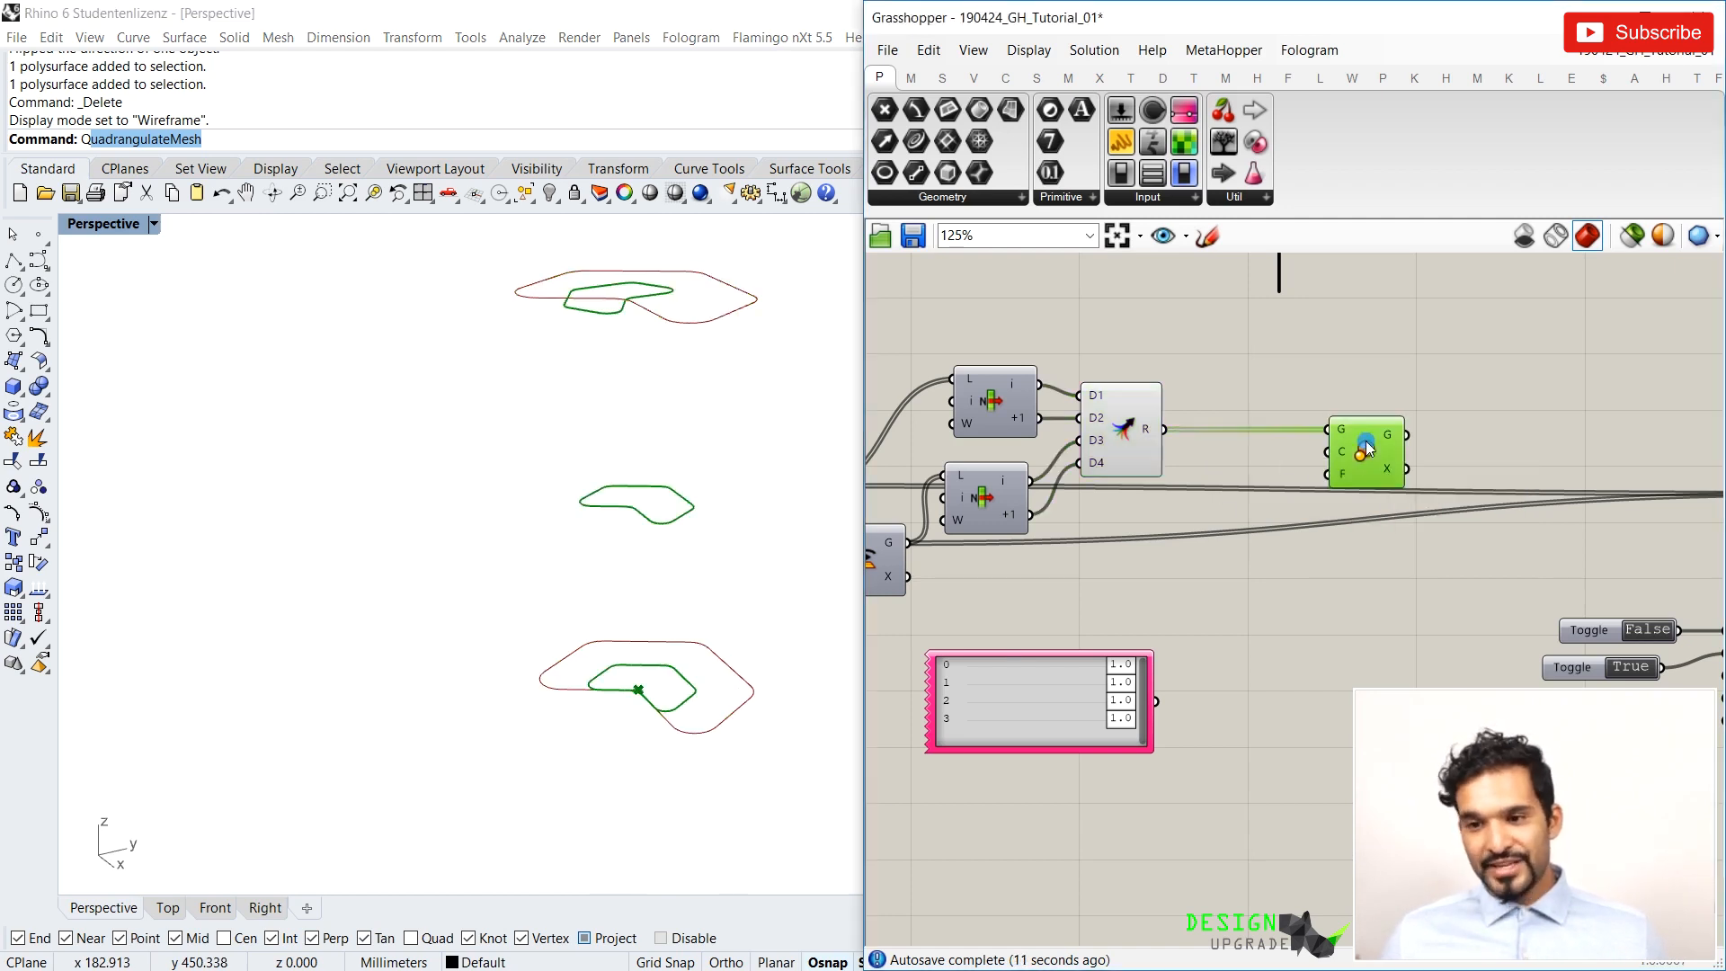
pyautogui.doubleClick(1251, 462)
pyautogui.write('area')
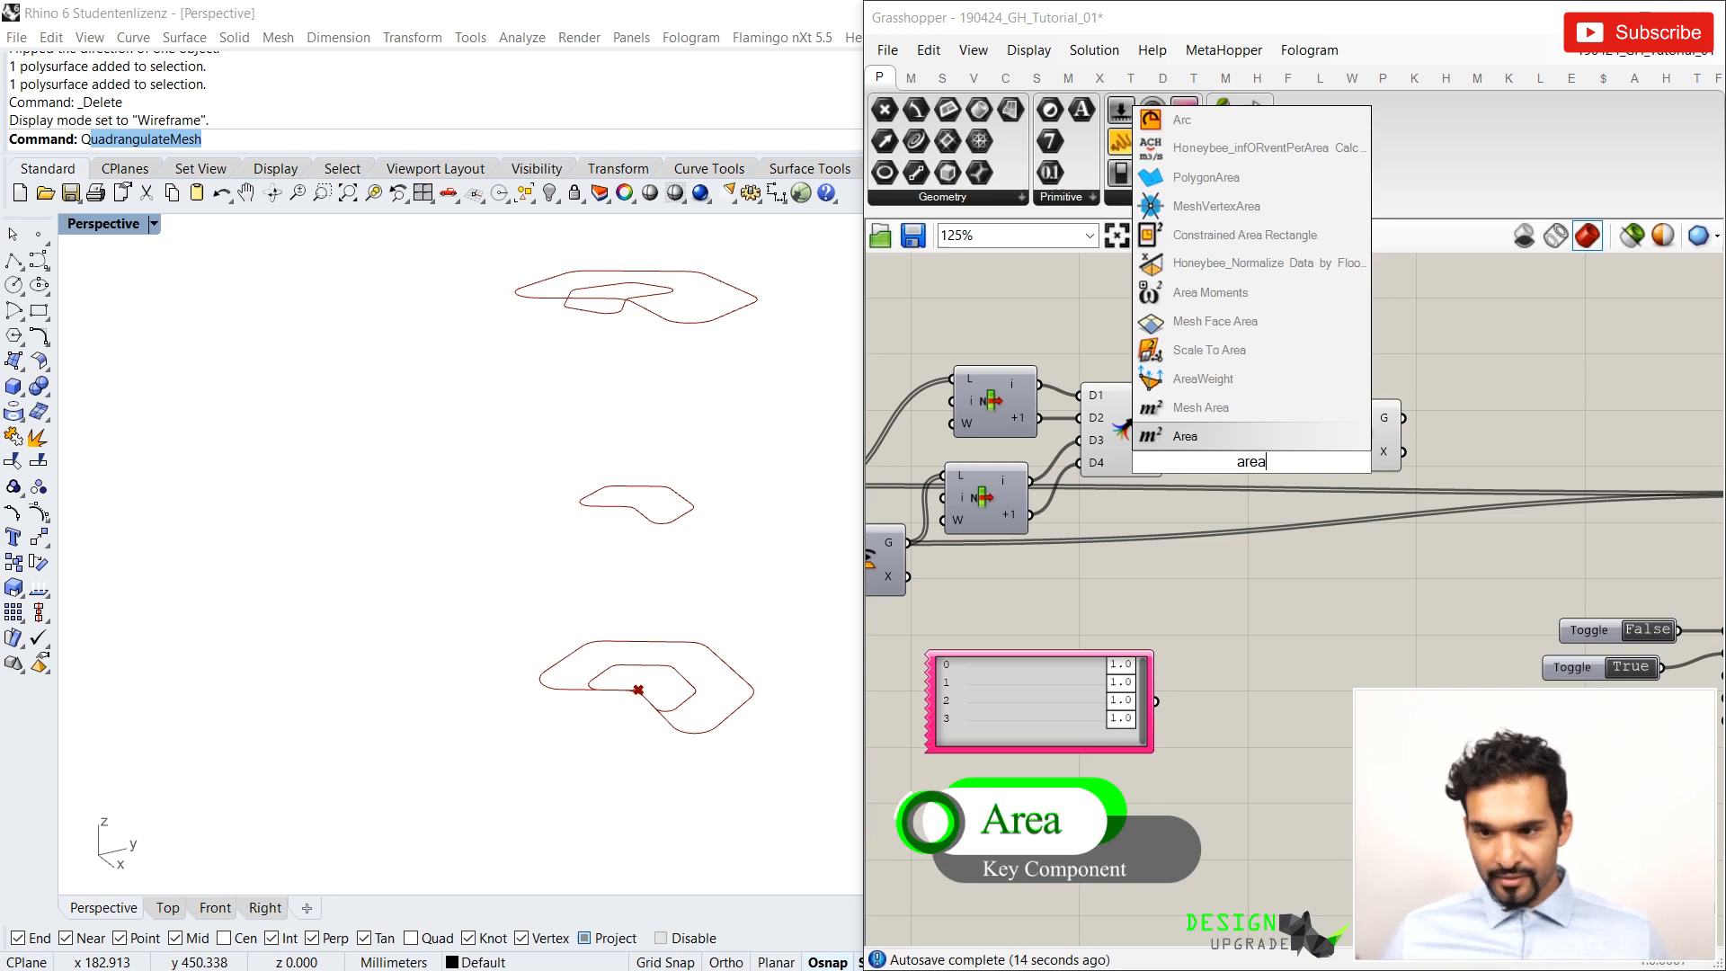
pyautogui.click(1153, 435)
pyautogui.moveTo(1162, 430); pyautogui.dragTo(1236, 478)
# Connect Area's C output to Scale's Center input and tidy the positions of both components
pyautogui.scroll(-9, 702, 602)
pyautogui.scroll(4, 702, 450)
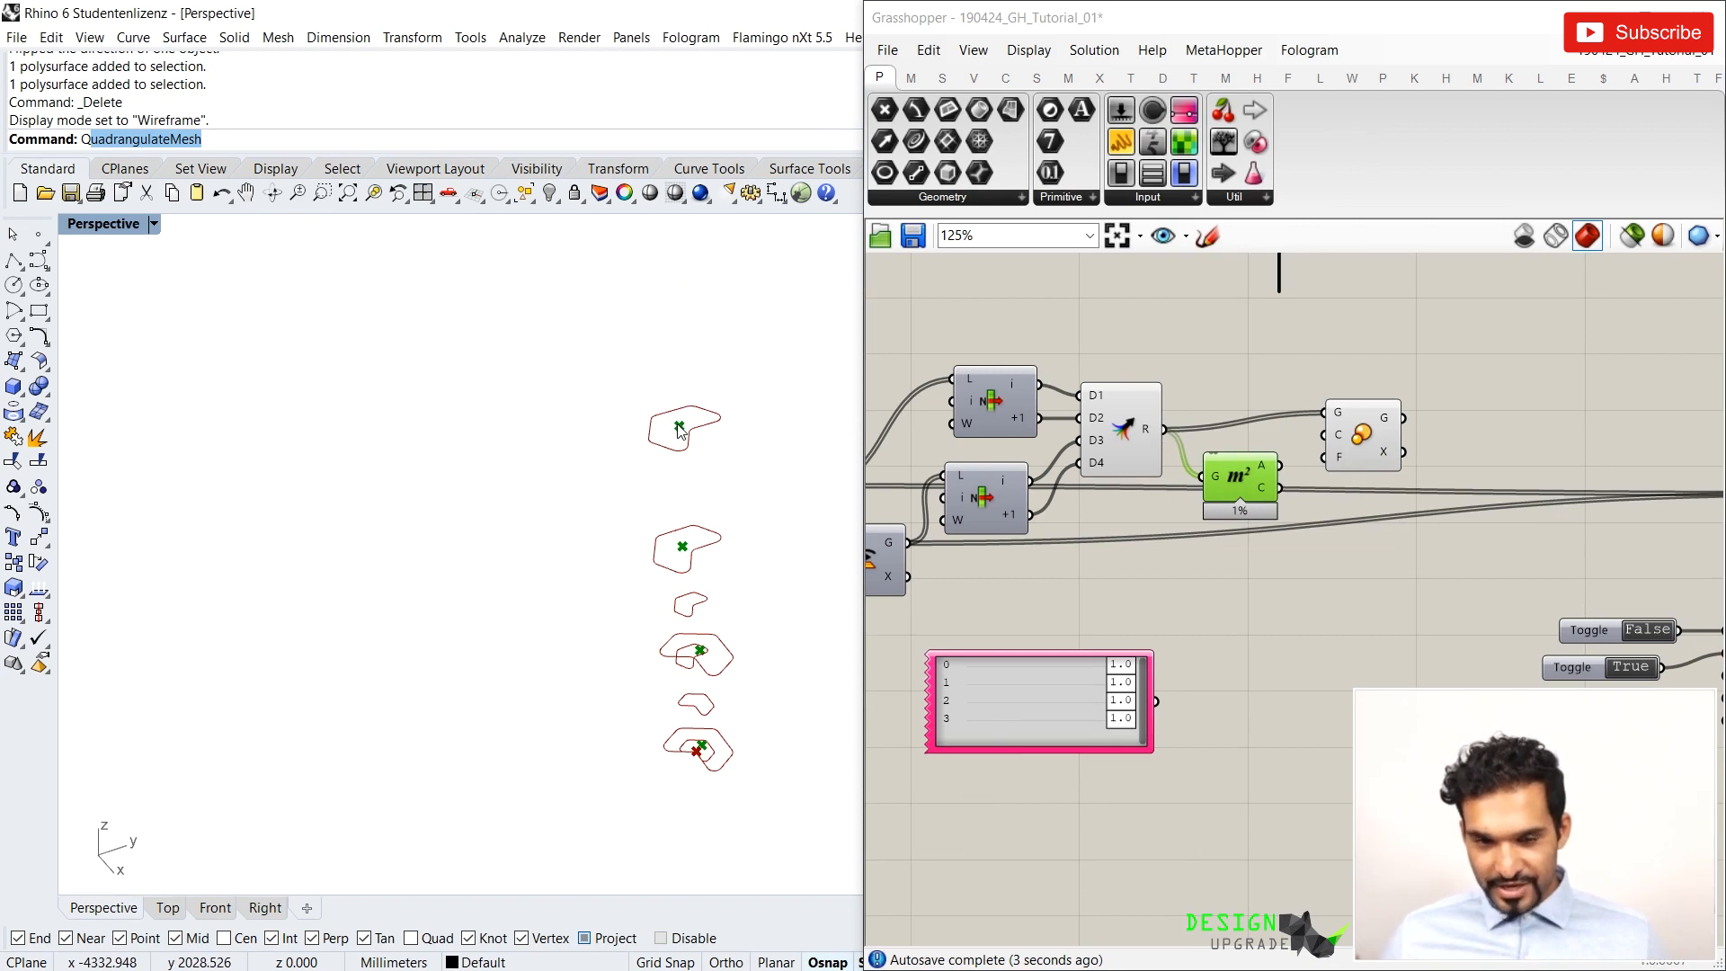
pyautogui.moveTo(1278, 488); pyautogui.dragTo(1323, 435)
pyautogui.moveTo(1222, 515); pyautogui.dragTo(1222, 500)
pyautogui.moveTo(1362, 435); pyautogui.dragTo(1377, 439)
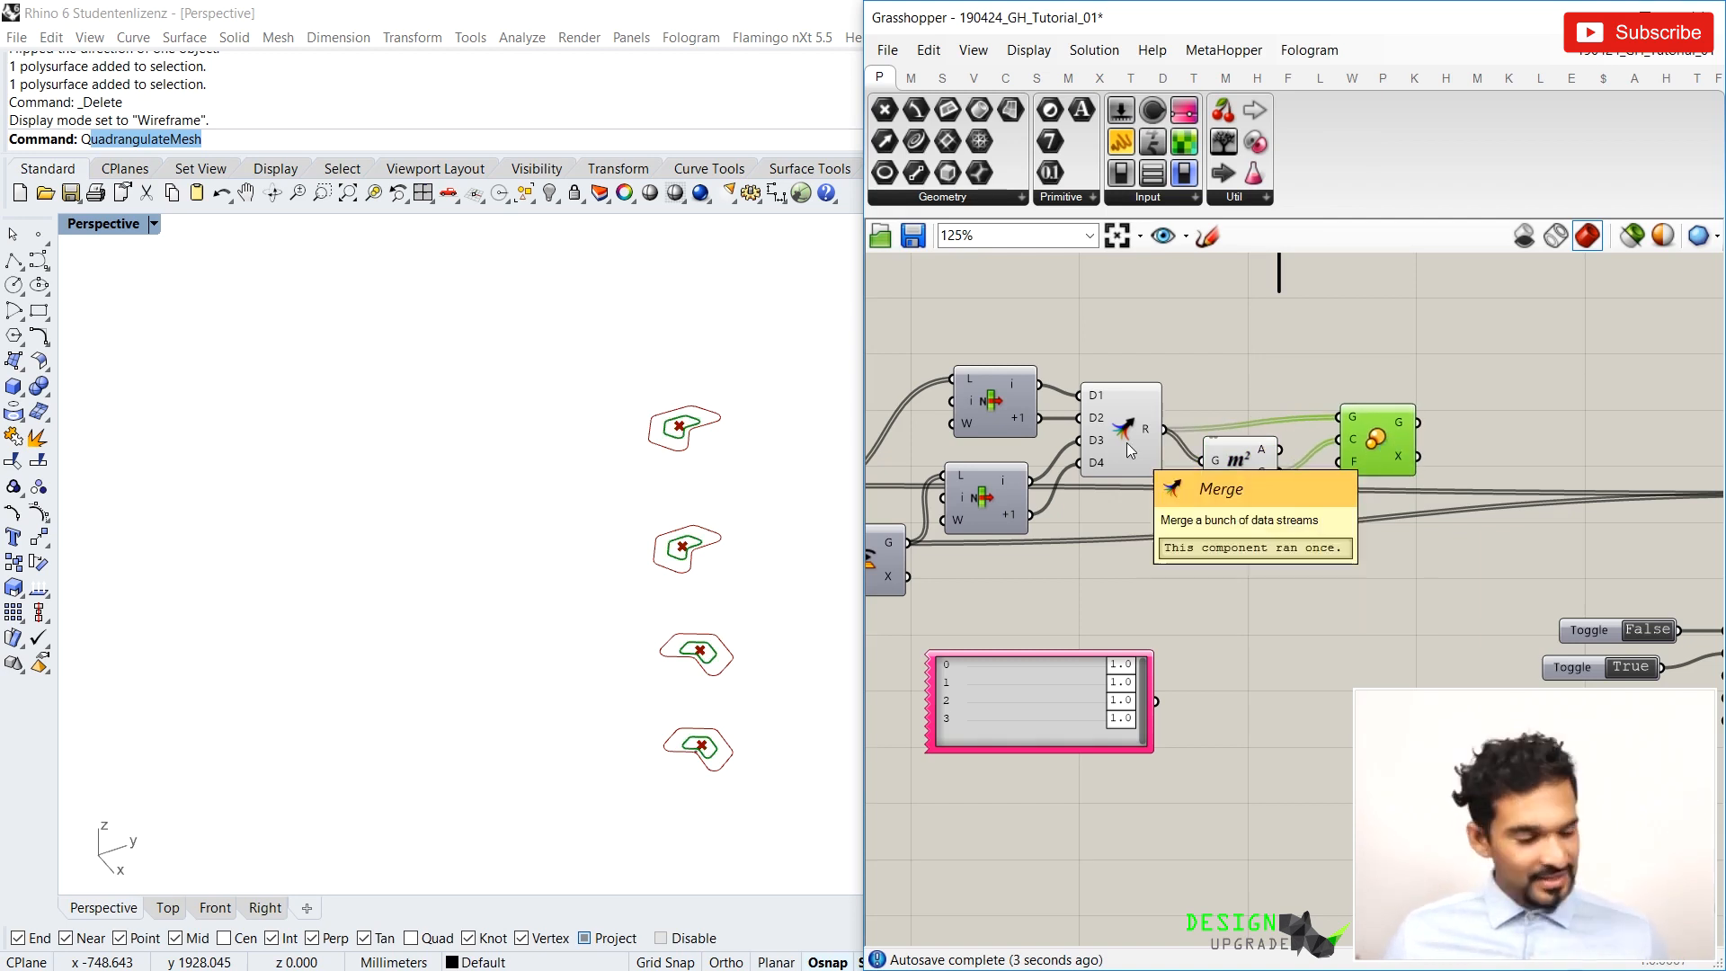
# Turn off the preview of Merge, Area and the upstream component still showing the unscaled lowest section
pyautogui.click(1125, 444)
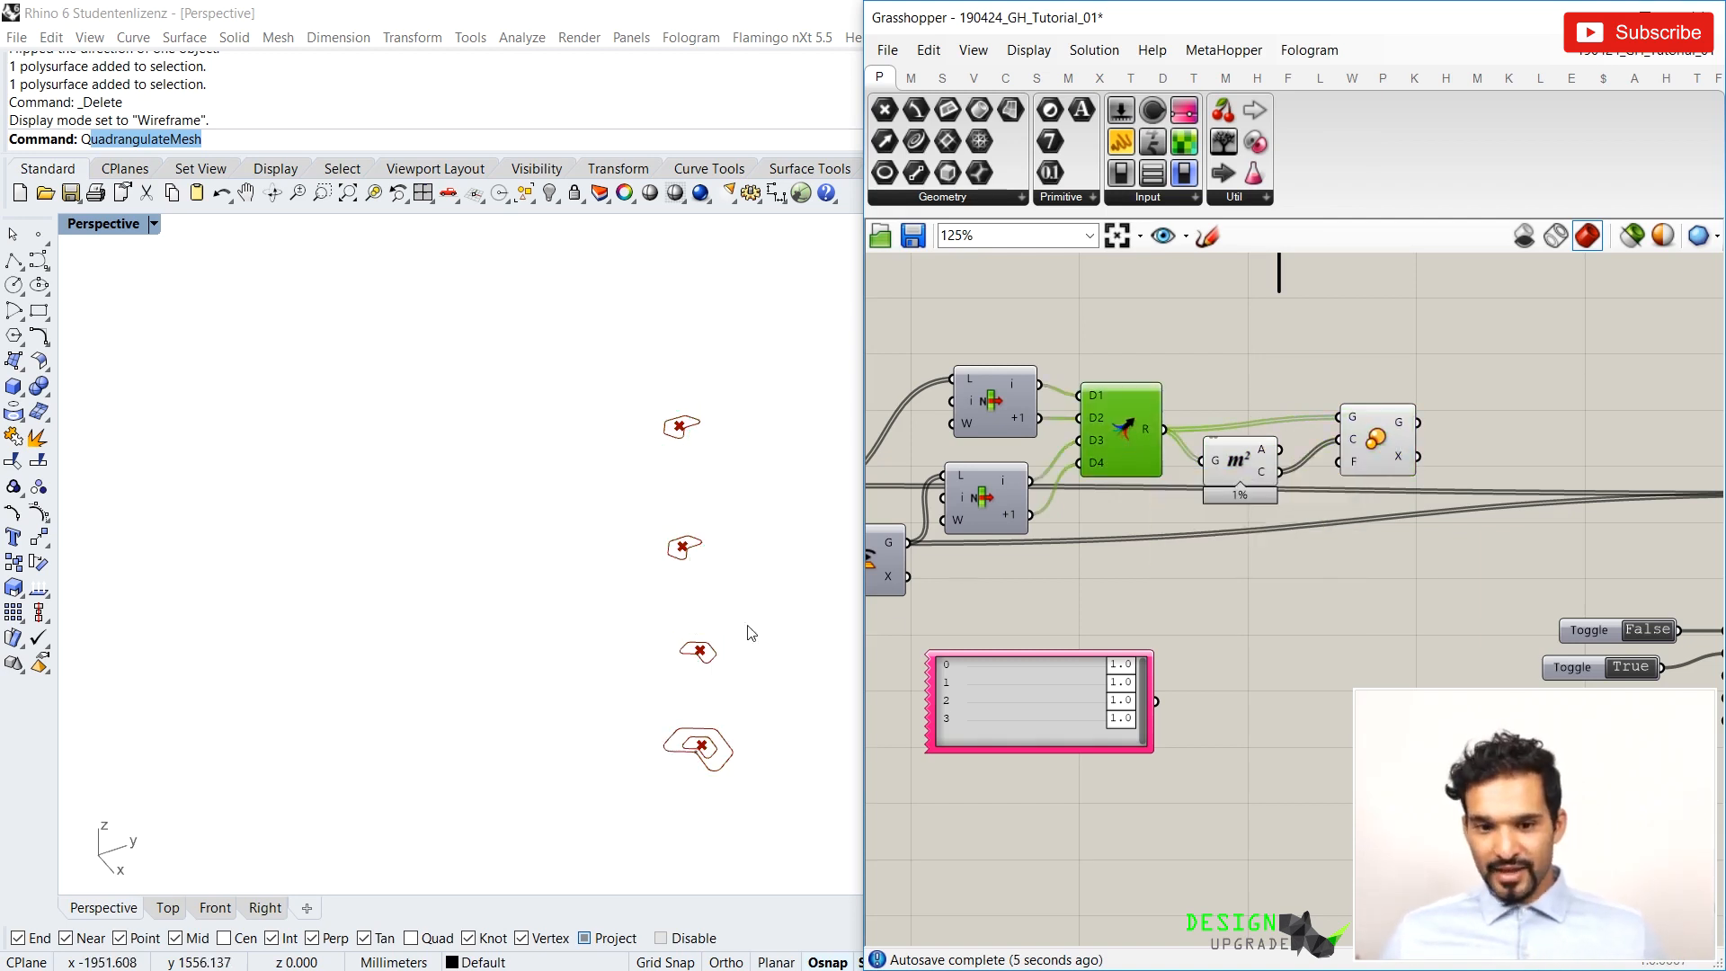
pyautogui.scroll(-3, 1258, 555)
pyautogui.click(1282, 490)
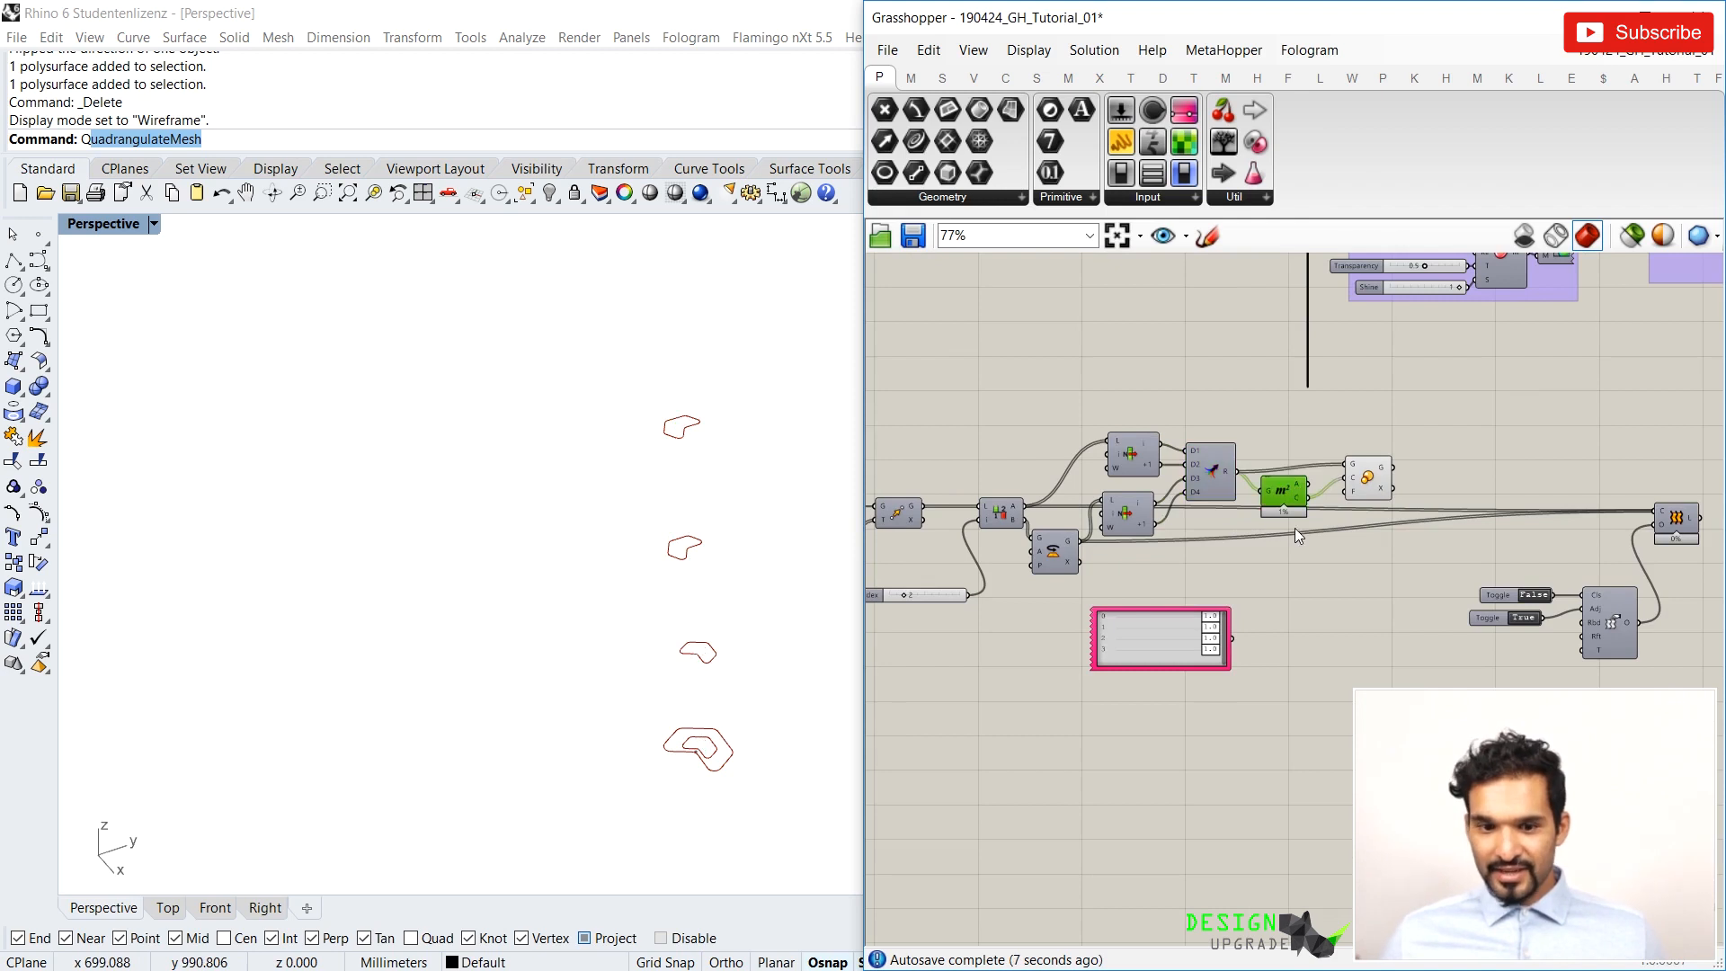
pyautogui.scroll(-3, 1384, 530)
pyautogui.scroll(1, 1014, 533)
pyautogui.click(949, 513)
pyautogui.scroll(6, 719, 690)
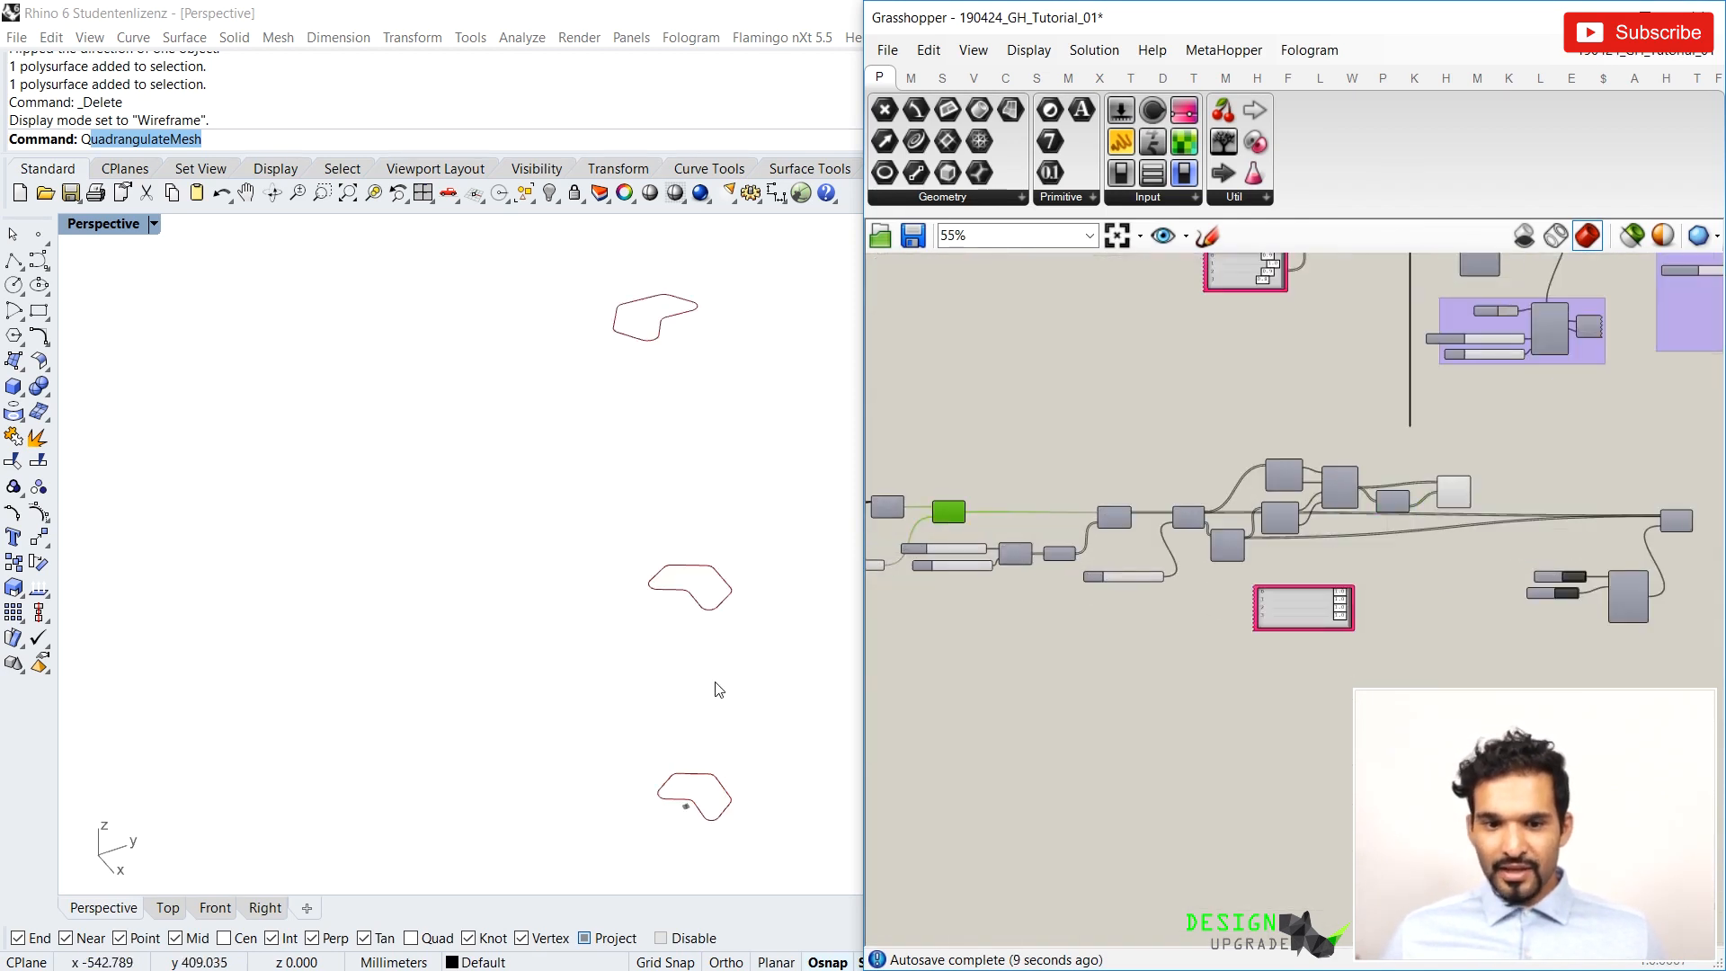
pyautogui.scroll(-5, 696, 649)
pyautogui.scroll(2, 685, 643)
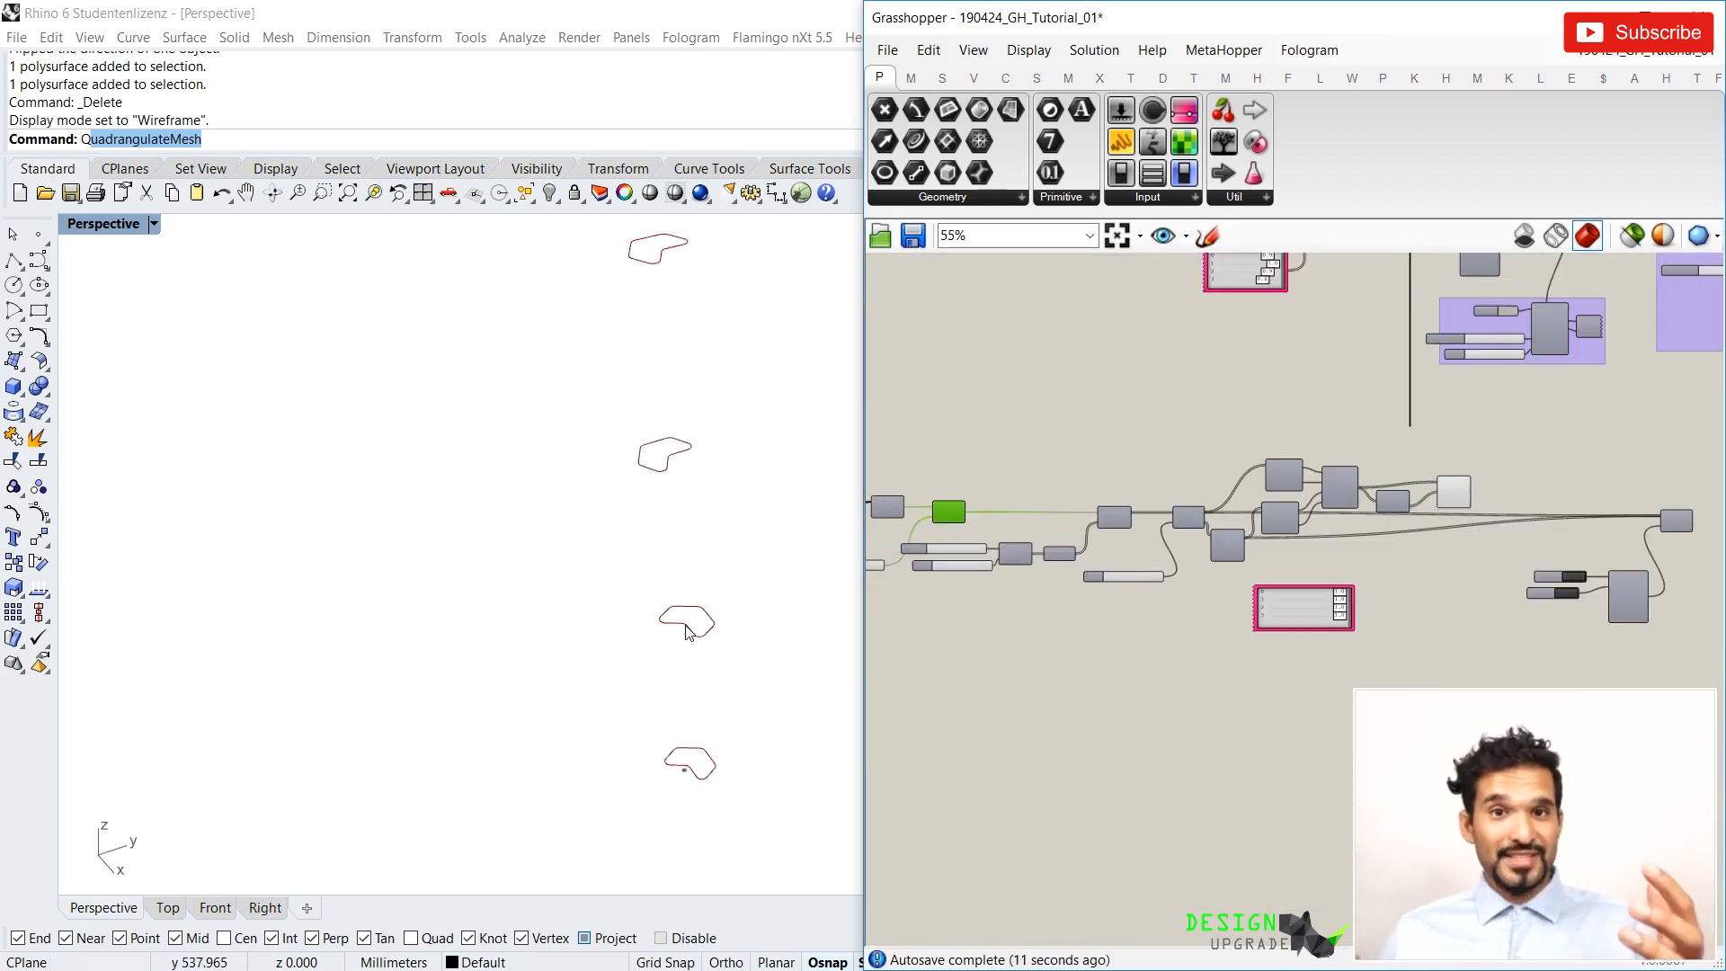
# Move the Gene Pool below Area and connect its output to Scale's F input
pyautogui.scroll(3, 1384, 570)
pyautogui.moveTo(1386, 559); pyautogui.dragTo(1094, 521, button='right')
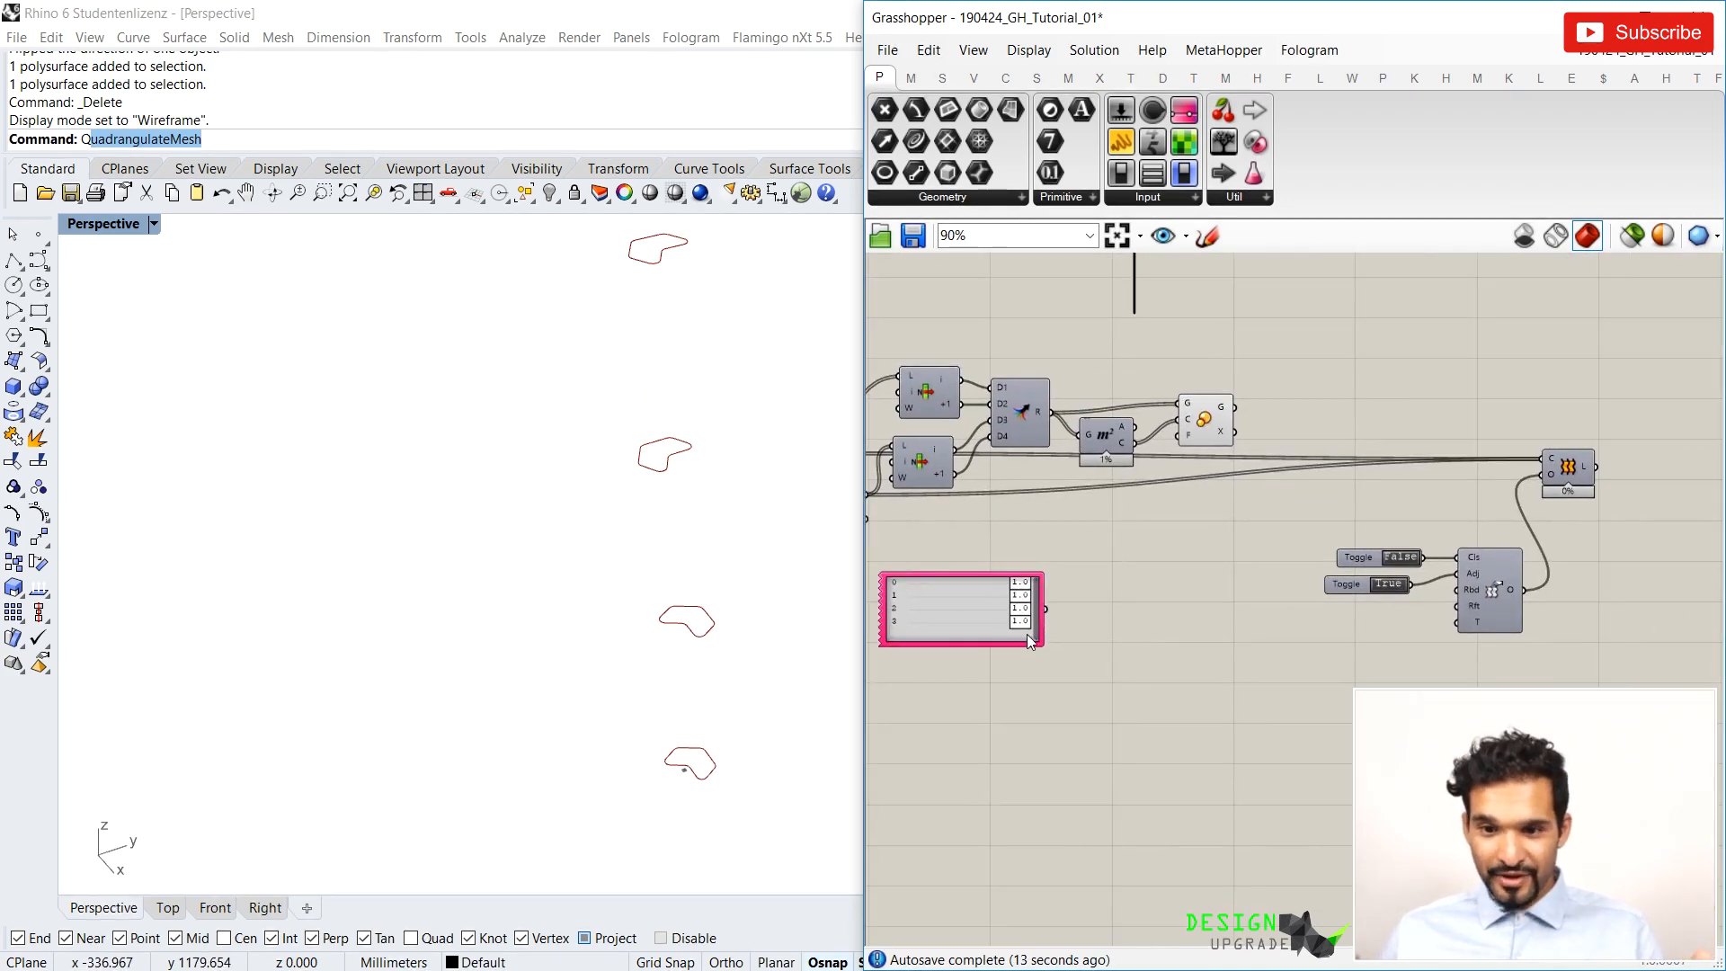
pyautogui.moveTo(961, 623); pyautogui.dragTo(1050, 553)
pyautogui.scroll(2, 1142, 485)
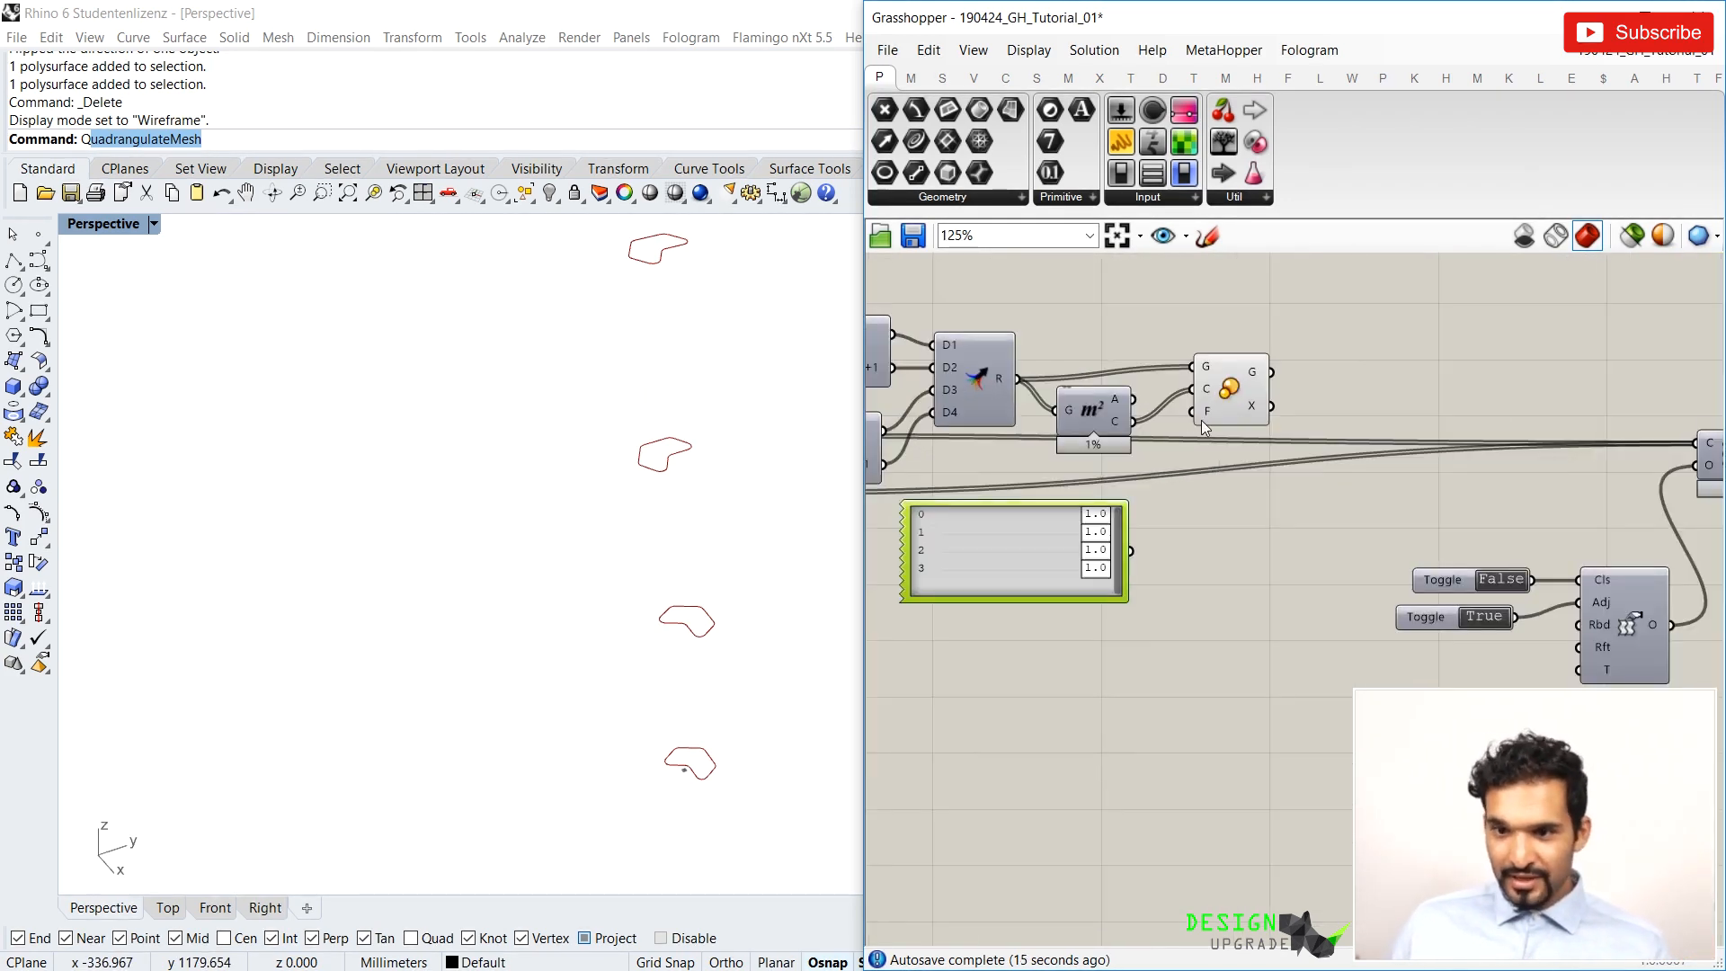
pyautogui.moveTo(1194, 495); pyautogui.dragTo(1186, 422)
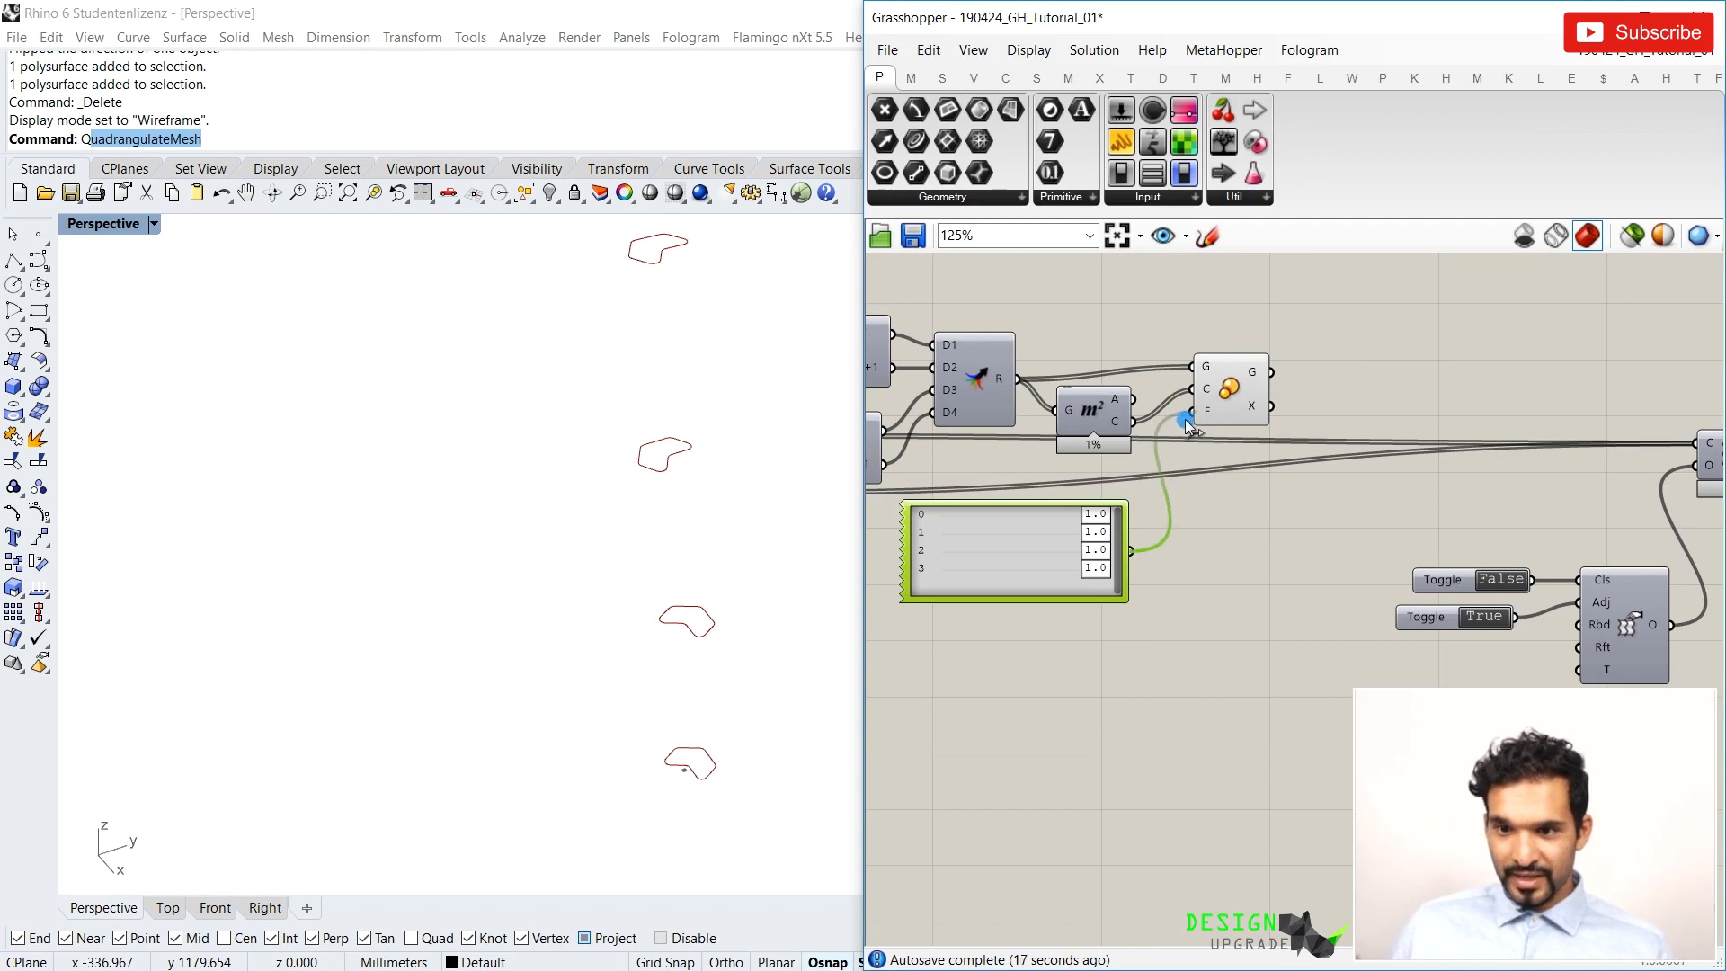
# Try scaling the upper sections by setting genes 1, 2 and 3 to 0.9
pyautogui.scroll(-1, 1104, 710)
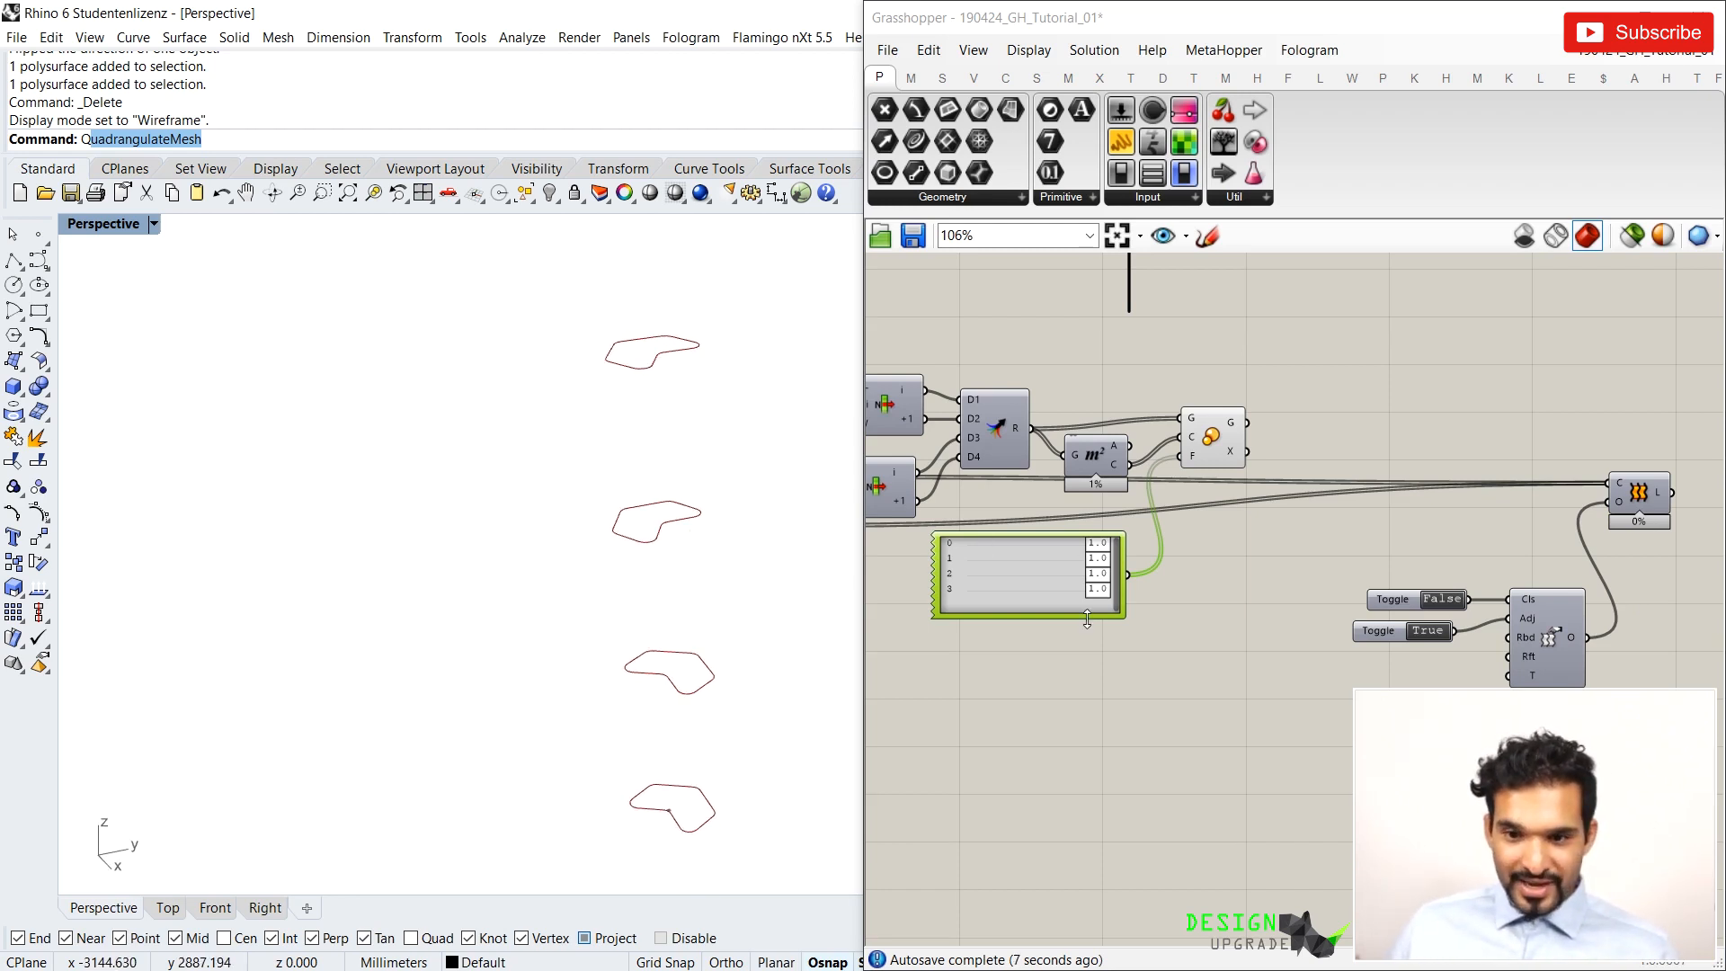
pyautogui.scroll(2, 1086, 619)
pyautogui.moveTo(1098, 586); pyautogui.dragTo(1081, 544)
pyautogui.moveTo(1099, 521)
pyautogui.mouseDown()
pyautogui.moveTo(1043, 530)
pyautogui.moveTo(1103, 518)
pyautogui.mouseUp()
pyautogui.scroll(-2, 1118, 516)
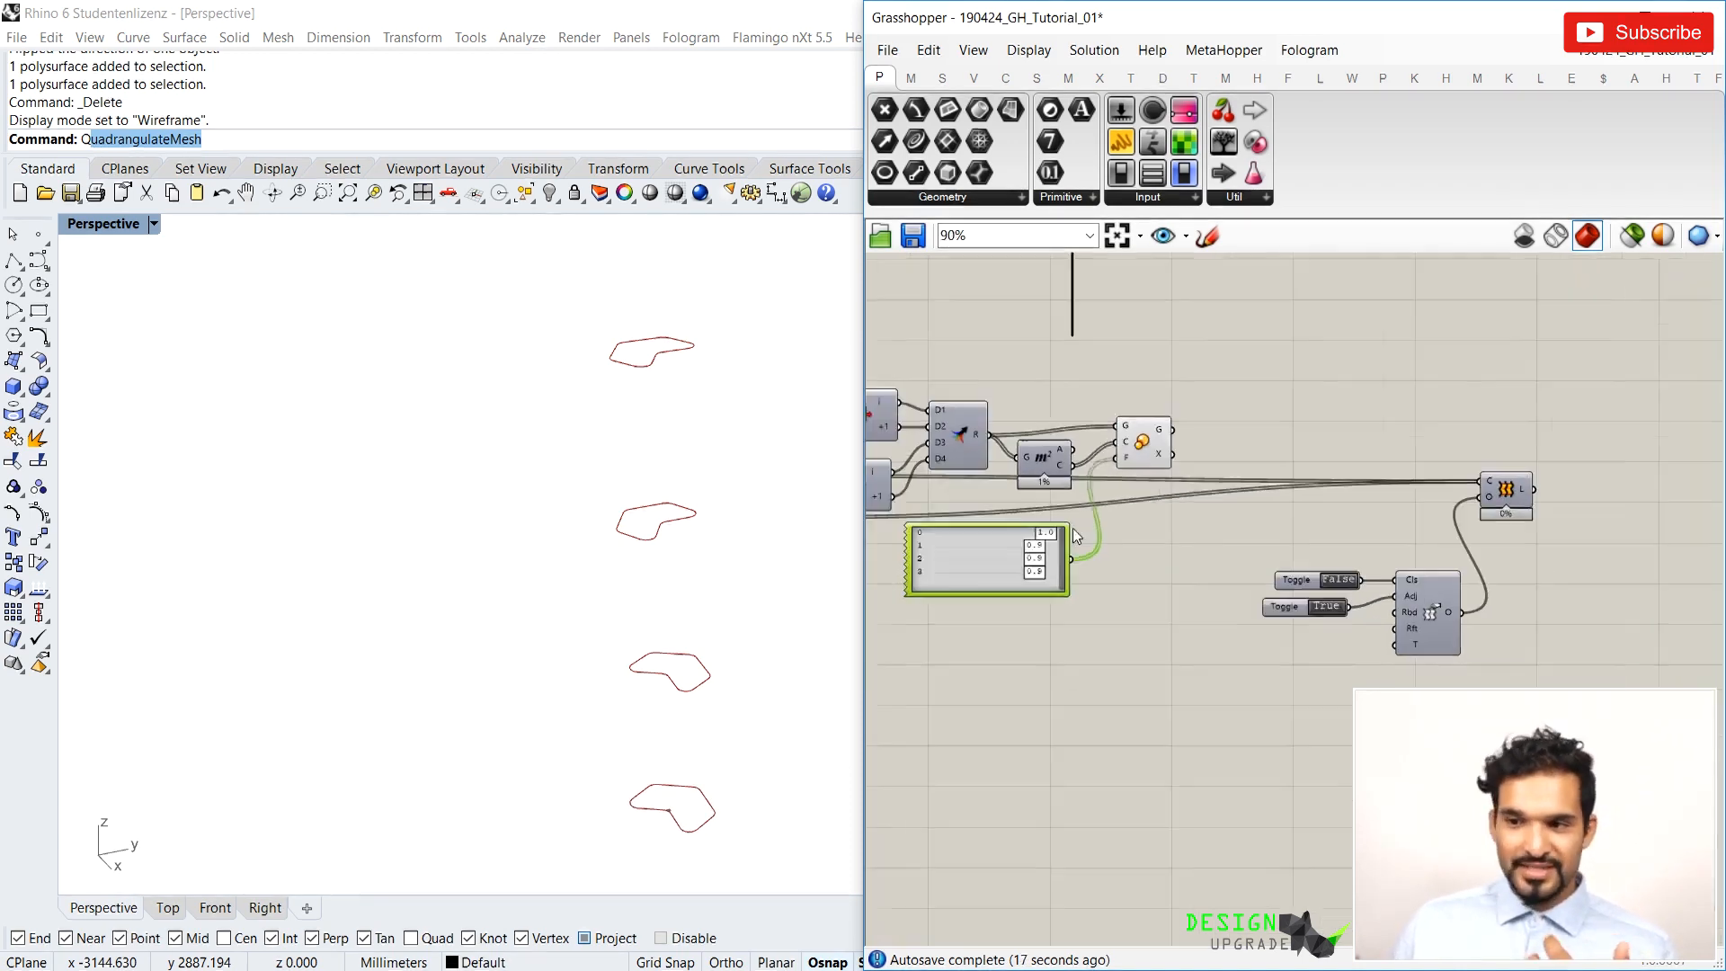
# Connect Scale's G output to Loft's C input in place of the existing wires, and turn on Loft's preview
pyautogui.moveTo(1151, 438)
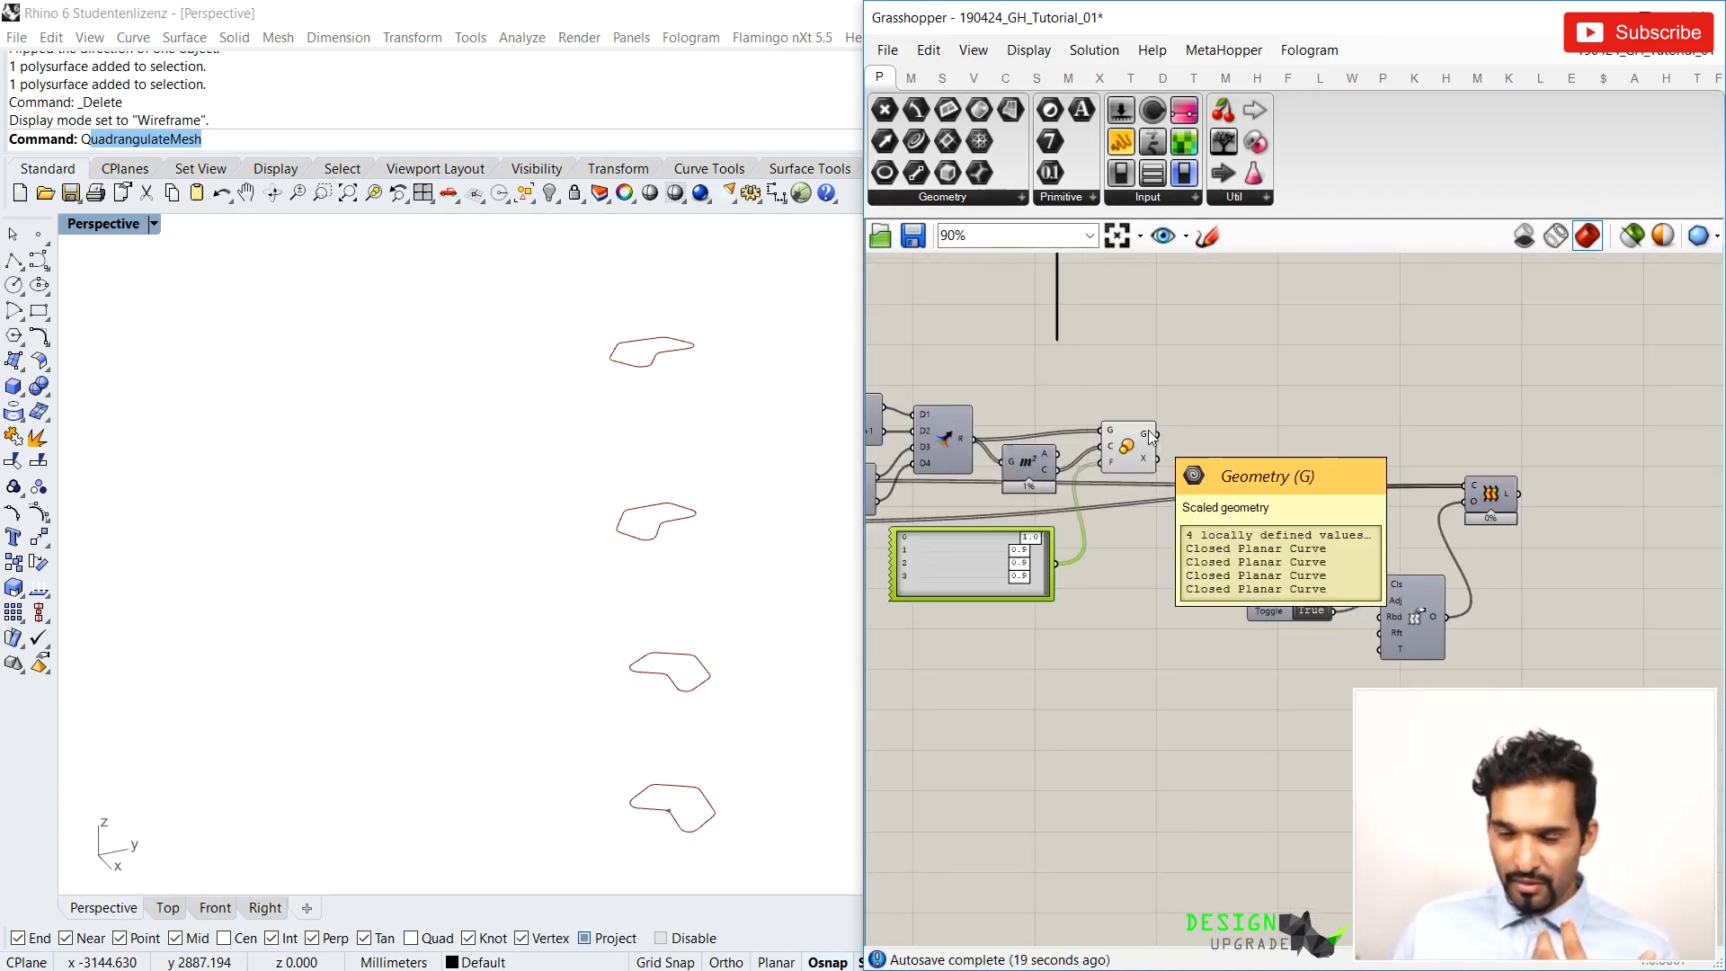
pyautogui.moveTo(1154, 435); pyautogui.dragTo(1447, 459)
pyautogui.hotkey('ctrl', 'q')
pyautogui.click(1372, 381)
pyautogui.moveTo(671, 463)
pyautogui.mouseDown(button='right')
pyautogui.moveTo(663, 622)
pyautogui.moveTo(693, 482)
pyautogui.mouseUp(button='right')
pyautogui.moveTo(701, 678); pyautogui.dragTo(727, 631, button='right')
# Set all four genes to 1.0 and inspect the lofted column
pyautogui.scroll(2, 1013, 534)
pyautogui.scroll(1, 1011, 562)
pyautogui.moveTo(1018, 551); pyautogui.dragTo(1056, 596)
pyautogui.scroll(-6, 495, 593)
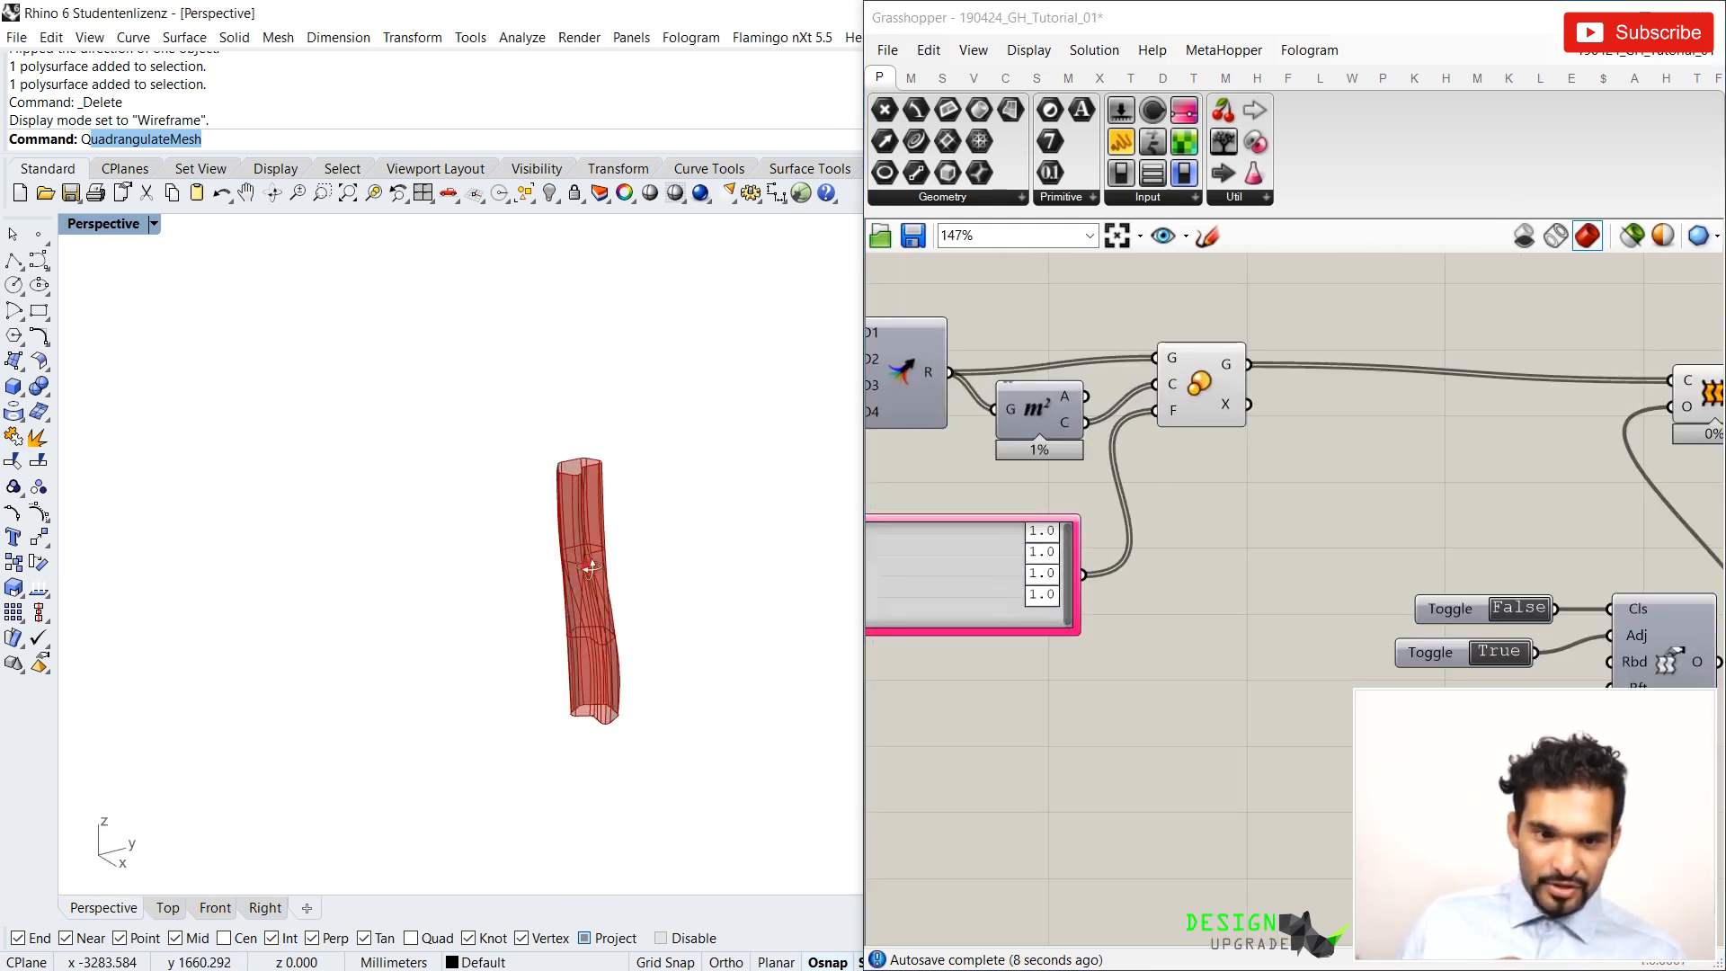
pyautogui.scroll(6, 580, 629)
pyautogui.moveTo(584, 623); pyautogui.dragTo(593, 588, button='right')
# Taper the column by setting genes 0 and 1 to 1.0, gene 2 to 0.9 and gene 3 to 0.8
pyautogui.moveTo(1053, 594); pyautogui.dragTo(1026, 534)
pyautogui.moveTo(606, 616); pyautogui.dragTo(544, 622, button='right')
pyautogui.scroll(2, 633, 722)
pyautogui.moveTo(633, 729); pyautogui.dragTo(633, 491, button='right')
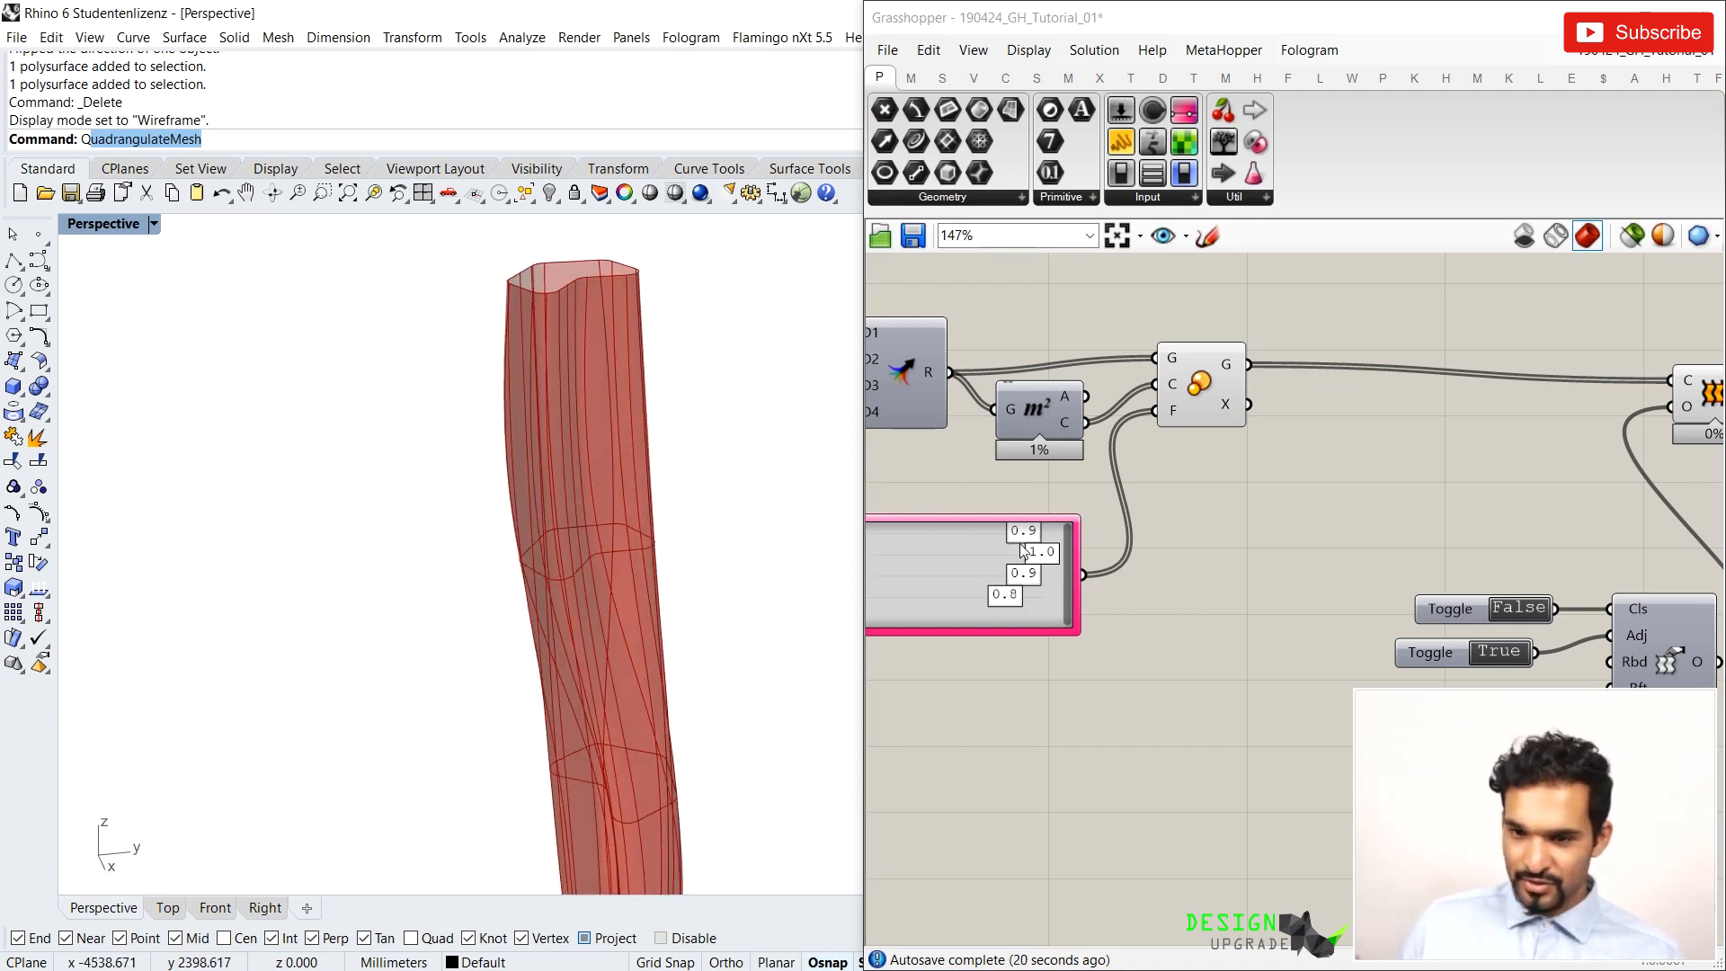
pyautogui.moveTo(1024, 539); pyautogui.dragTo(1052, 542)
pyautogui.scroll(-4, 402, 544)
pyautogui.moveTo(468, 575); pyautogui.dragTo(566, 575, button='right')
pyautogui.scroll(-2, 519, 555)
pyautogui.scroll(-2, 1256, 450)
# Turn off Scale's preview, and move Loft, Loft Options and its two toggles closer to Scale
pyautogui.click(1173, 388)
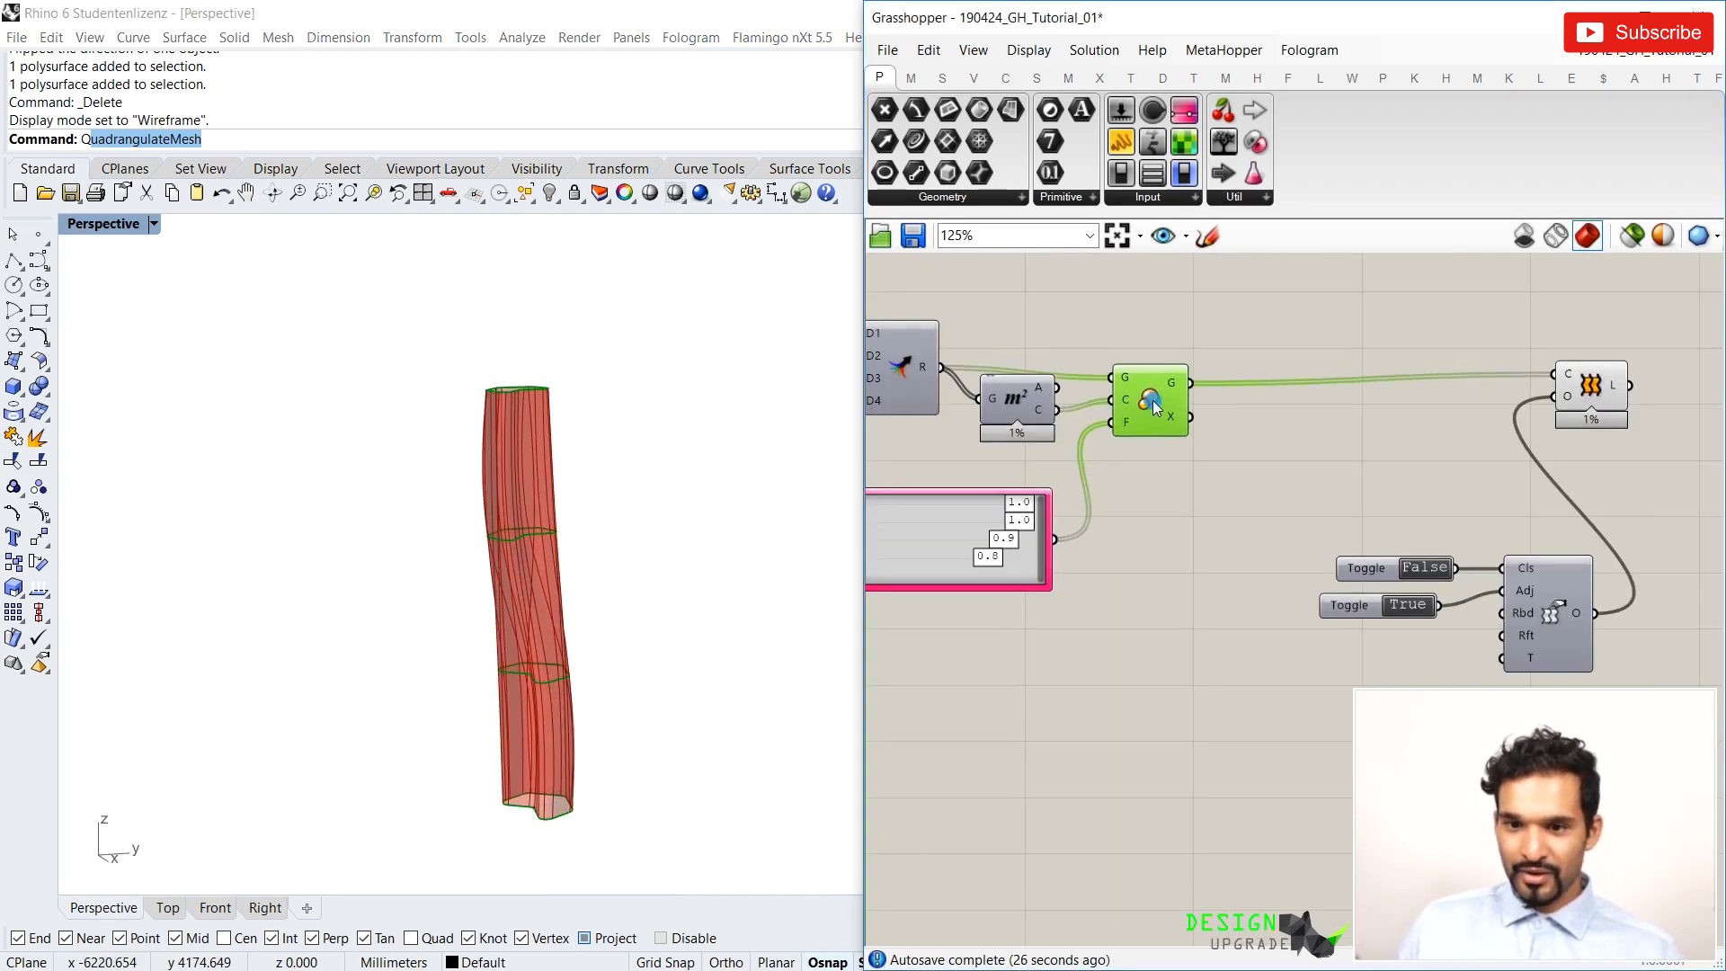
pyautogui.scroll(-3, 1032, 419)
pyautogui.moveTo(1034, 419); pyautogui.dragTo(1007, 417, button='right')
pyautogui.scroll(1, 1438, 467)
pyautogui.scroll(-2, 1231, 471)
pyautogui.scroll(1, 1231, 471)
pyautogui.moveTo(1264, 559); pyautogui.dragTo(1120, 502)
pyautogui.moveTo(1220, 546); pyautogui.dragTo(1004, 600)
pyautogui.moveTo(1249, 405); pyautogui.dragTo(1087, 406)
pyautogui.click(1146, 456)
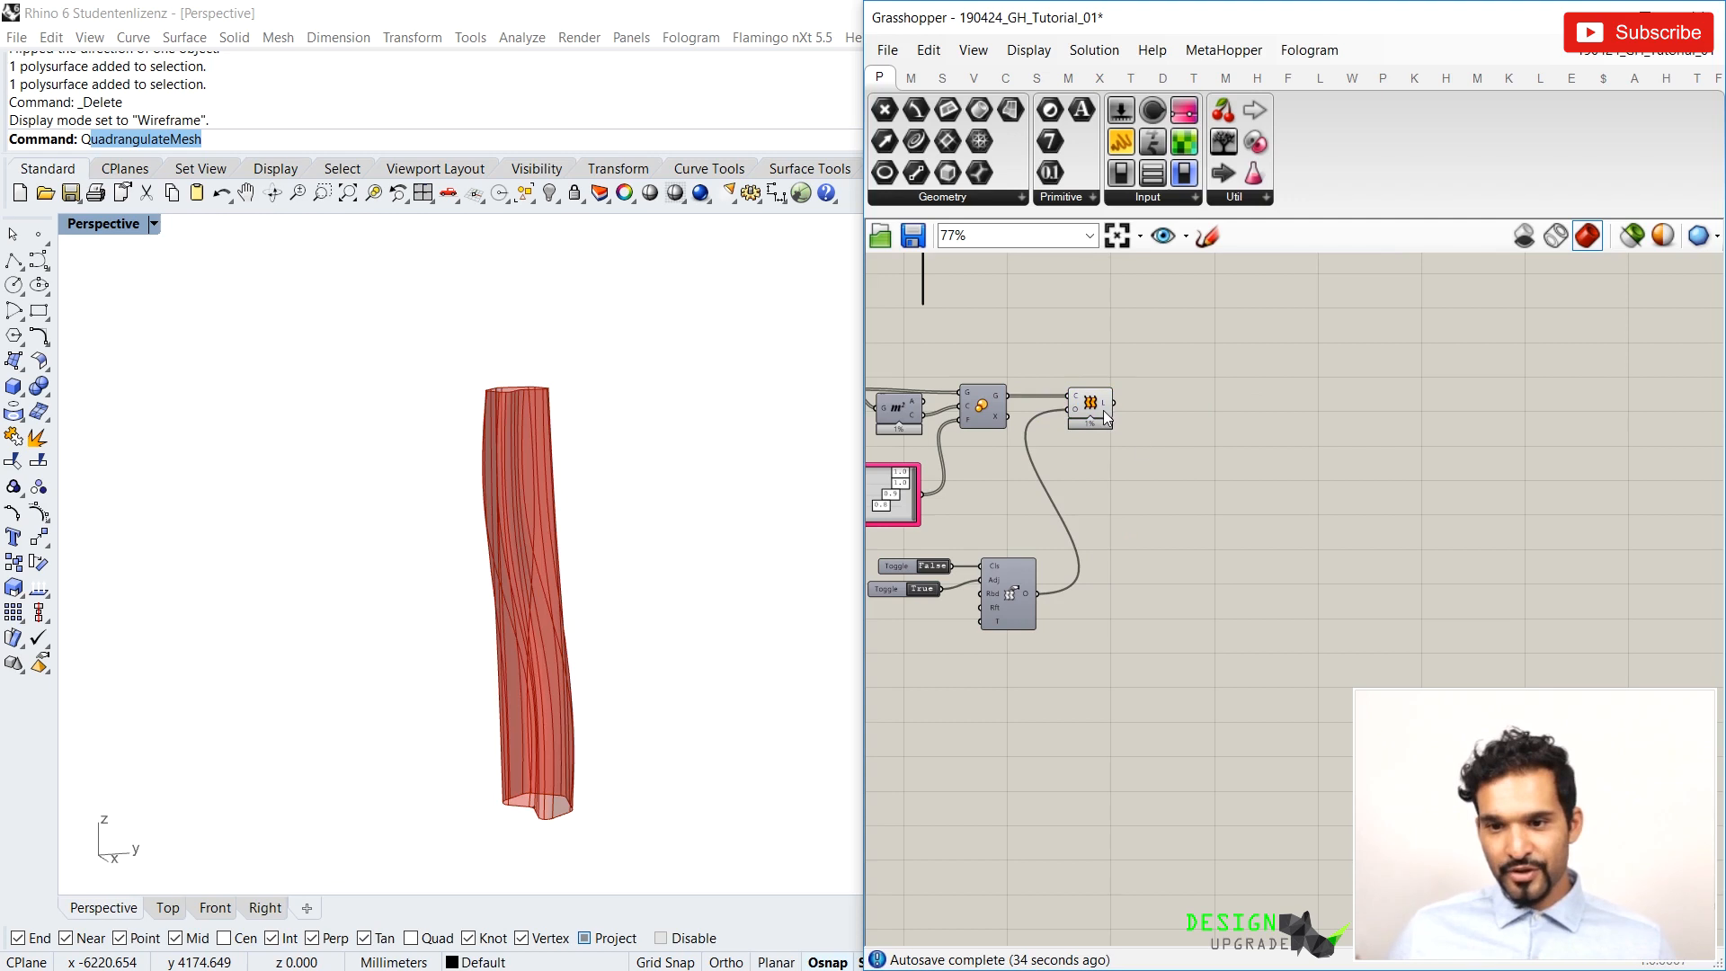
# Add a Custom Preview component and place it beyond Loft, level with it
pyautogui.doubleClick(1217, 490)
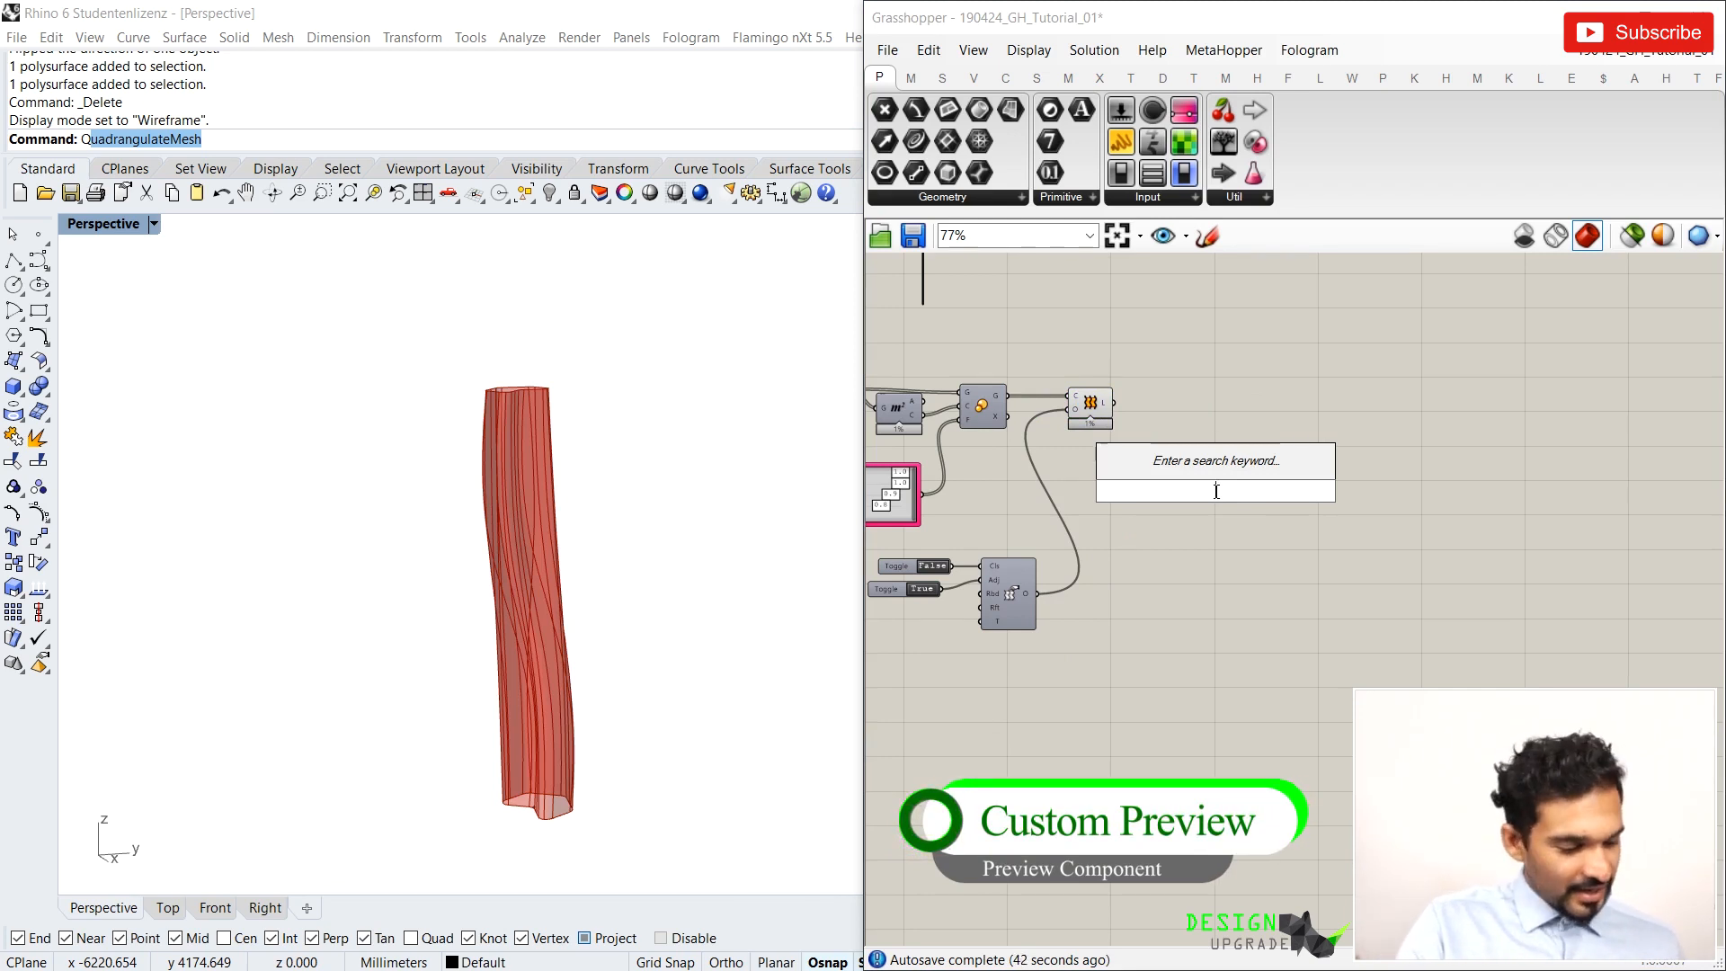
pyautogui.write('custompreview')
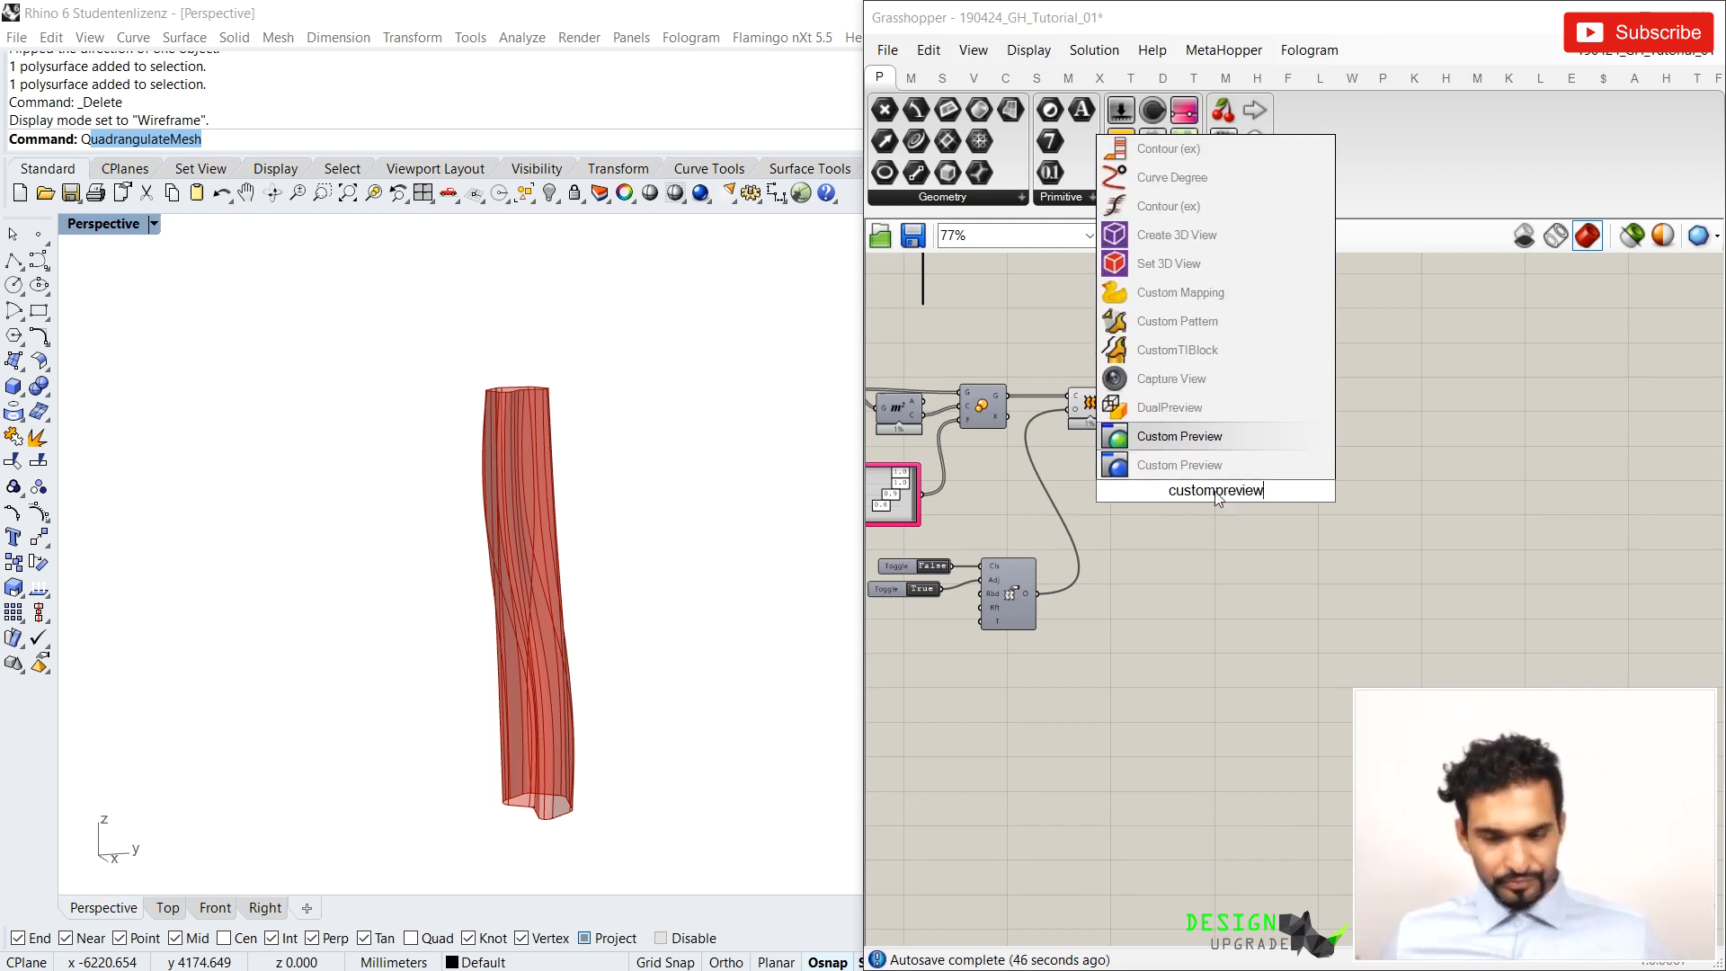
pyautogui.press('Return')
pyautogui.moveTo(1223, 487); pyautogui.dragTo(1283, 403)
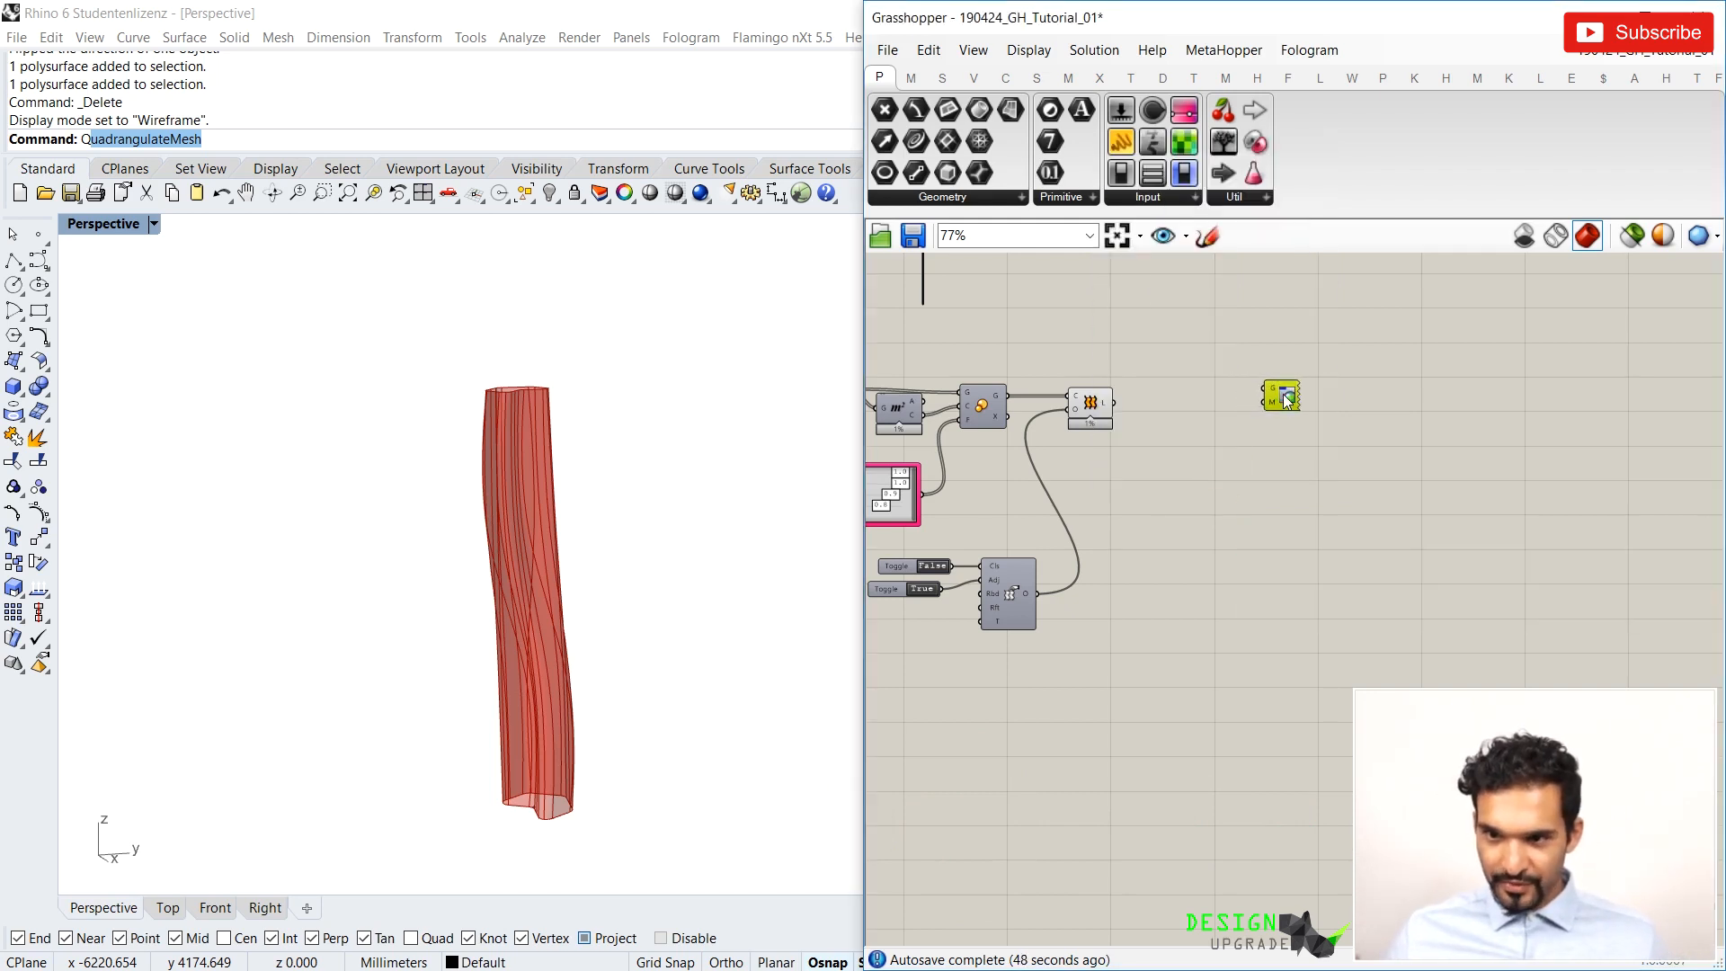
# Connect Loft's L output to Custom Preview's G input, align the preview component with Loft, and select Loft
pyautogui.scroll(2, 1214, 440)
pyautogui.moveTo(1259, 388)
pyautogui.mouseDown()
pyautogui.moveTo(1277, 394)
pyautogui.moveTo(1207, 415)
pyautogui.moveTo(1235, 406)
pyautogui.mouseUp()
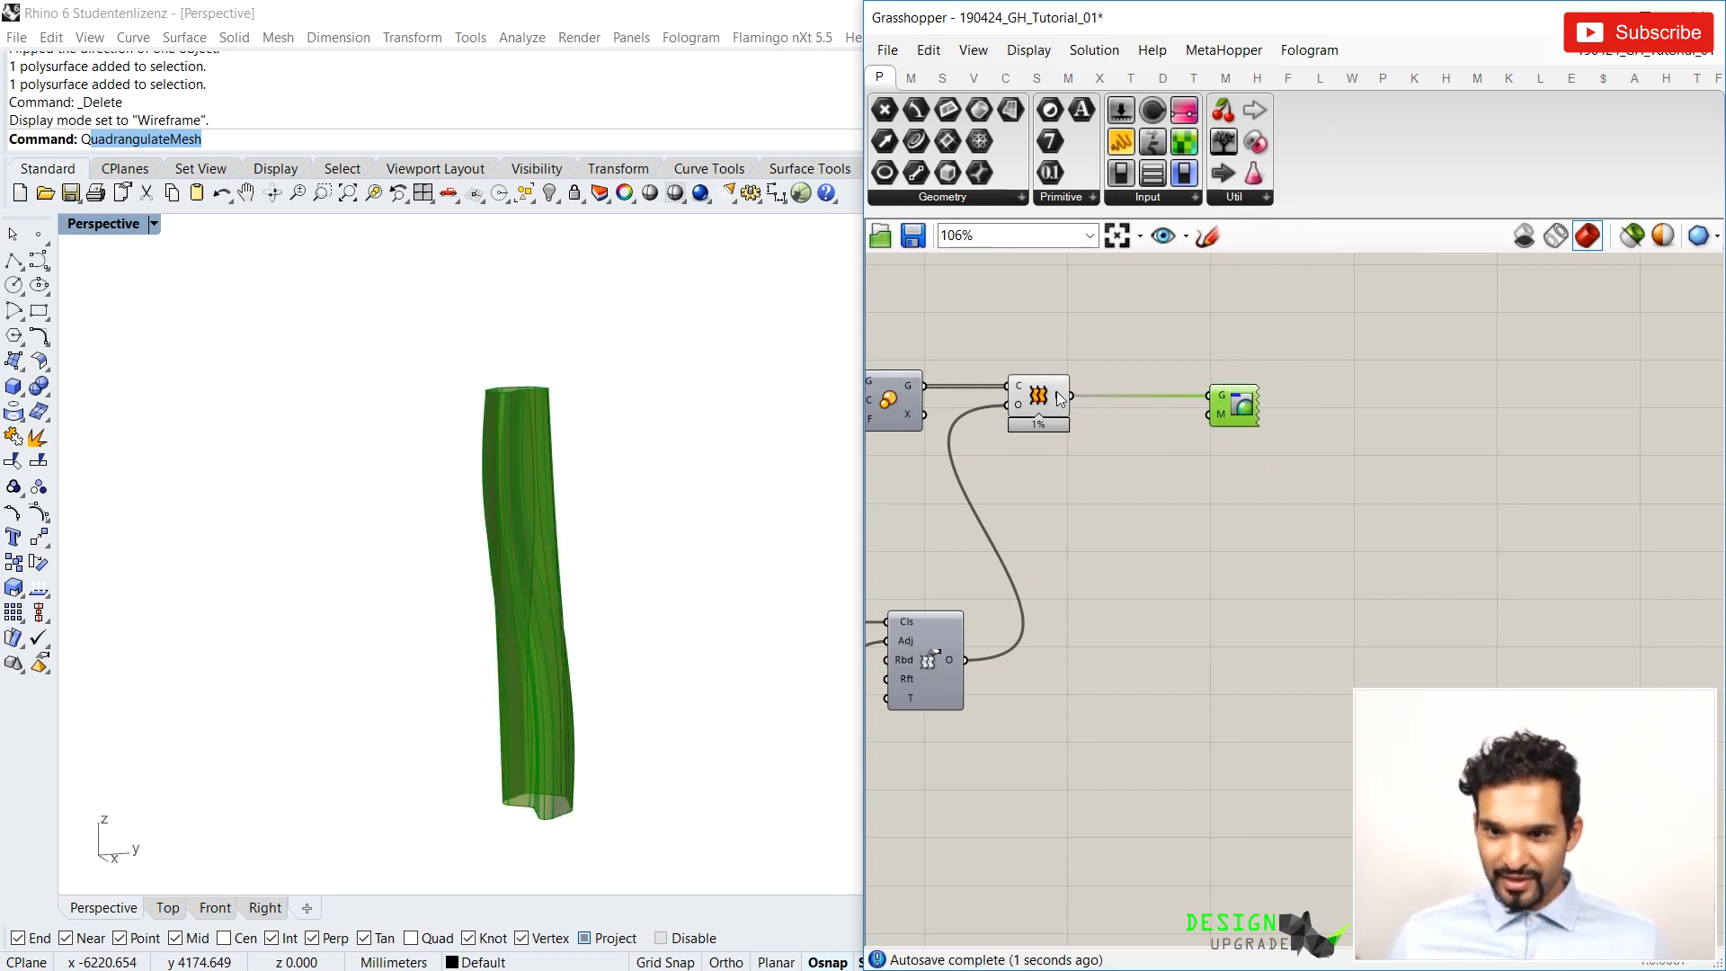
pyautogui.click(1025, 398)
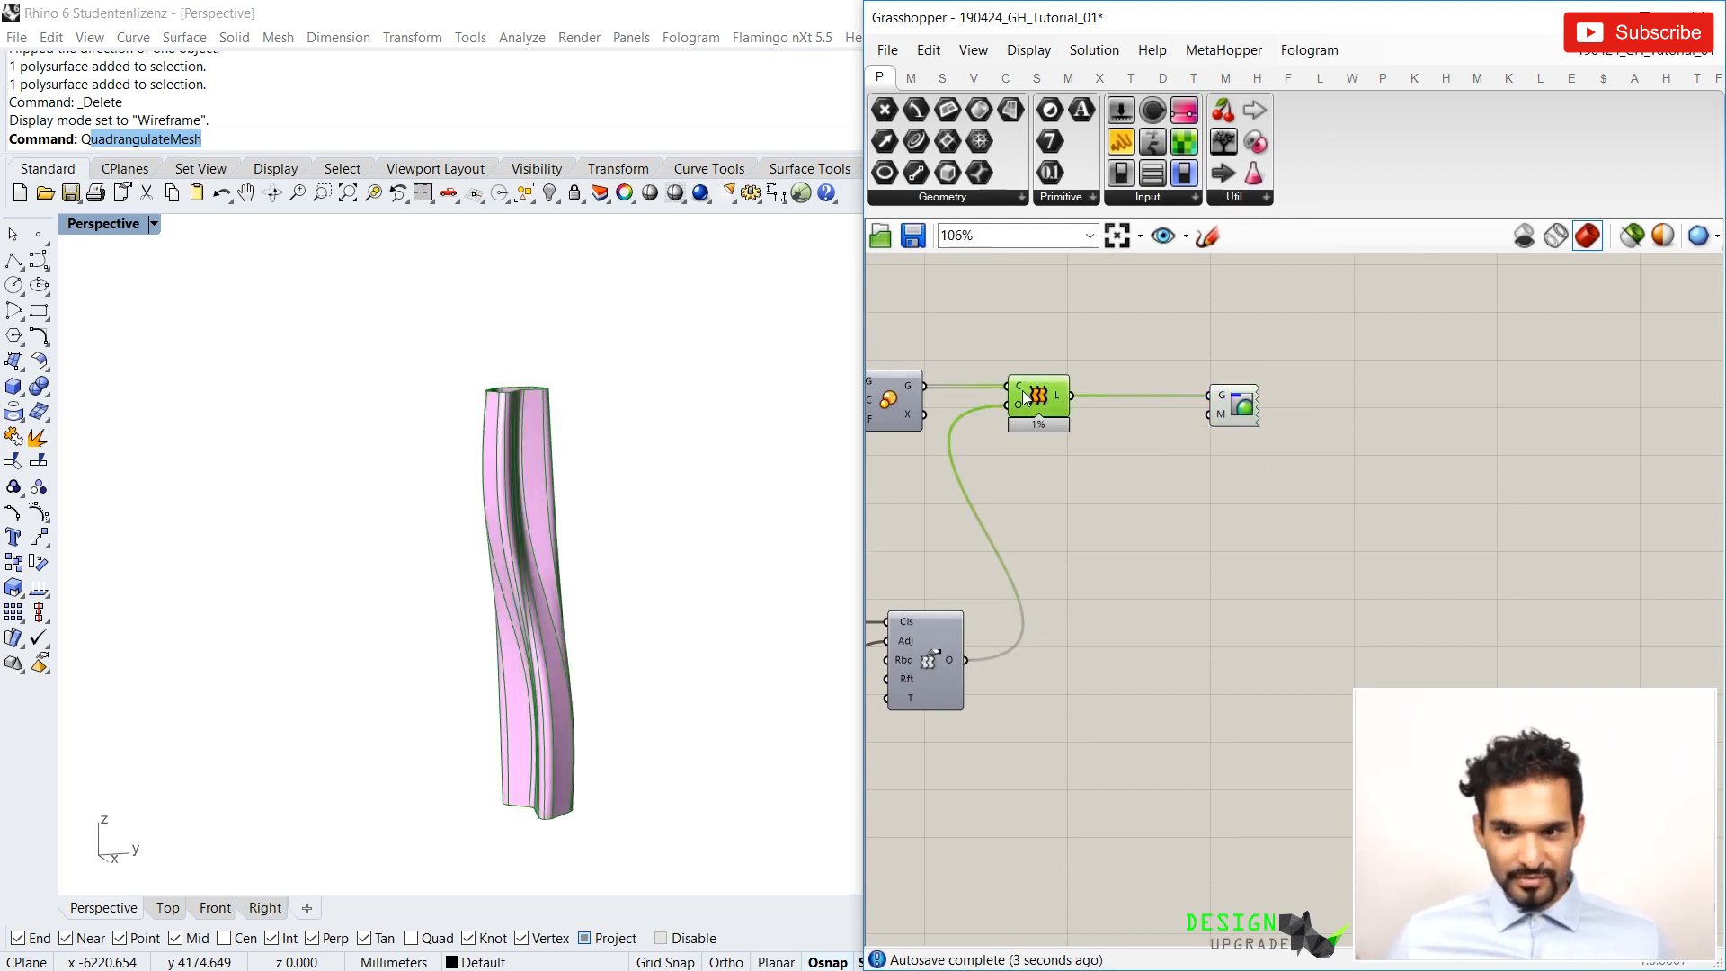
# Deselect Loft and inspect the twisted column's open end and side surfaces in the Perspective view
pyautogui.click(1085, 354)
pyautogui.scroll(5, 553, 569)
pyautogui.moveTo(554, 570); pyautogui.dragTo(502, 584, button='right')
pyautogui.scroll(-4, 497, 621)
pyautogui.scroll(-4, 505, 462)
pyautogui.scroll(6, 507, 405)
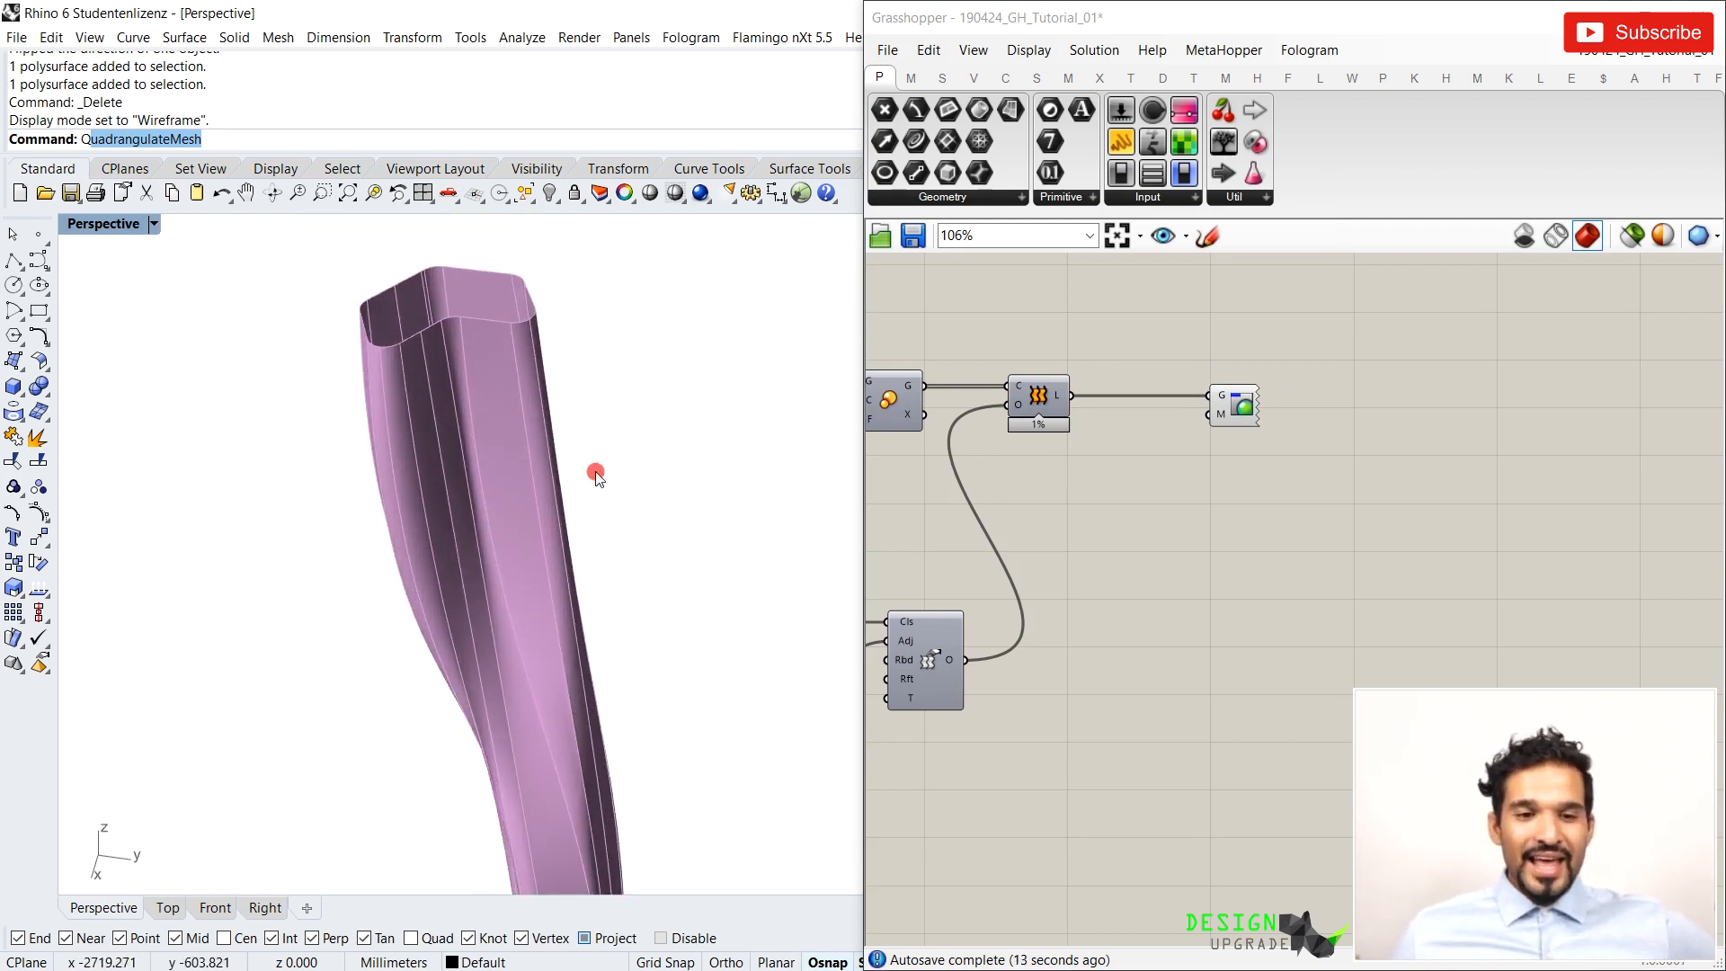
pyautogui.scroll(-4, 595, 476)
pyautogui.moveTo(578, 450); pyautogui.dragTo(677, 587, button='right')
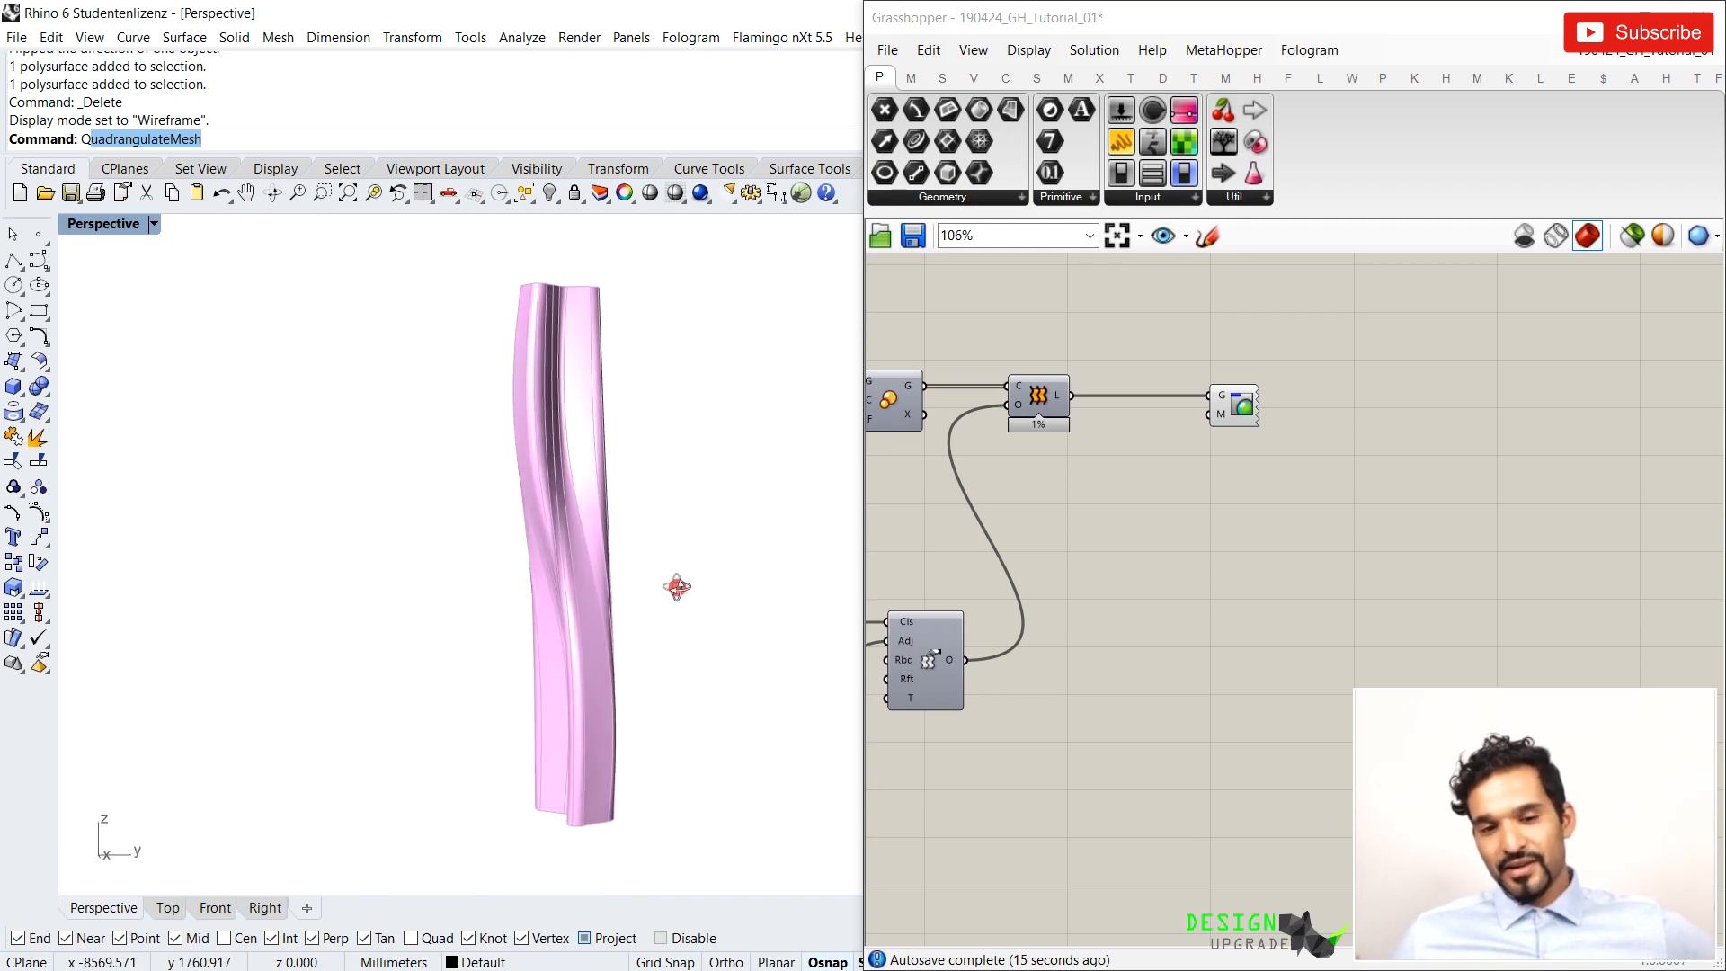
# Add a Colour Swatch component below the connection between Loft and Custom Preview
pyautogui.doubleClick(1091, 495)
pyautogui.write('swatch')
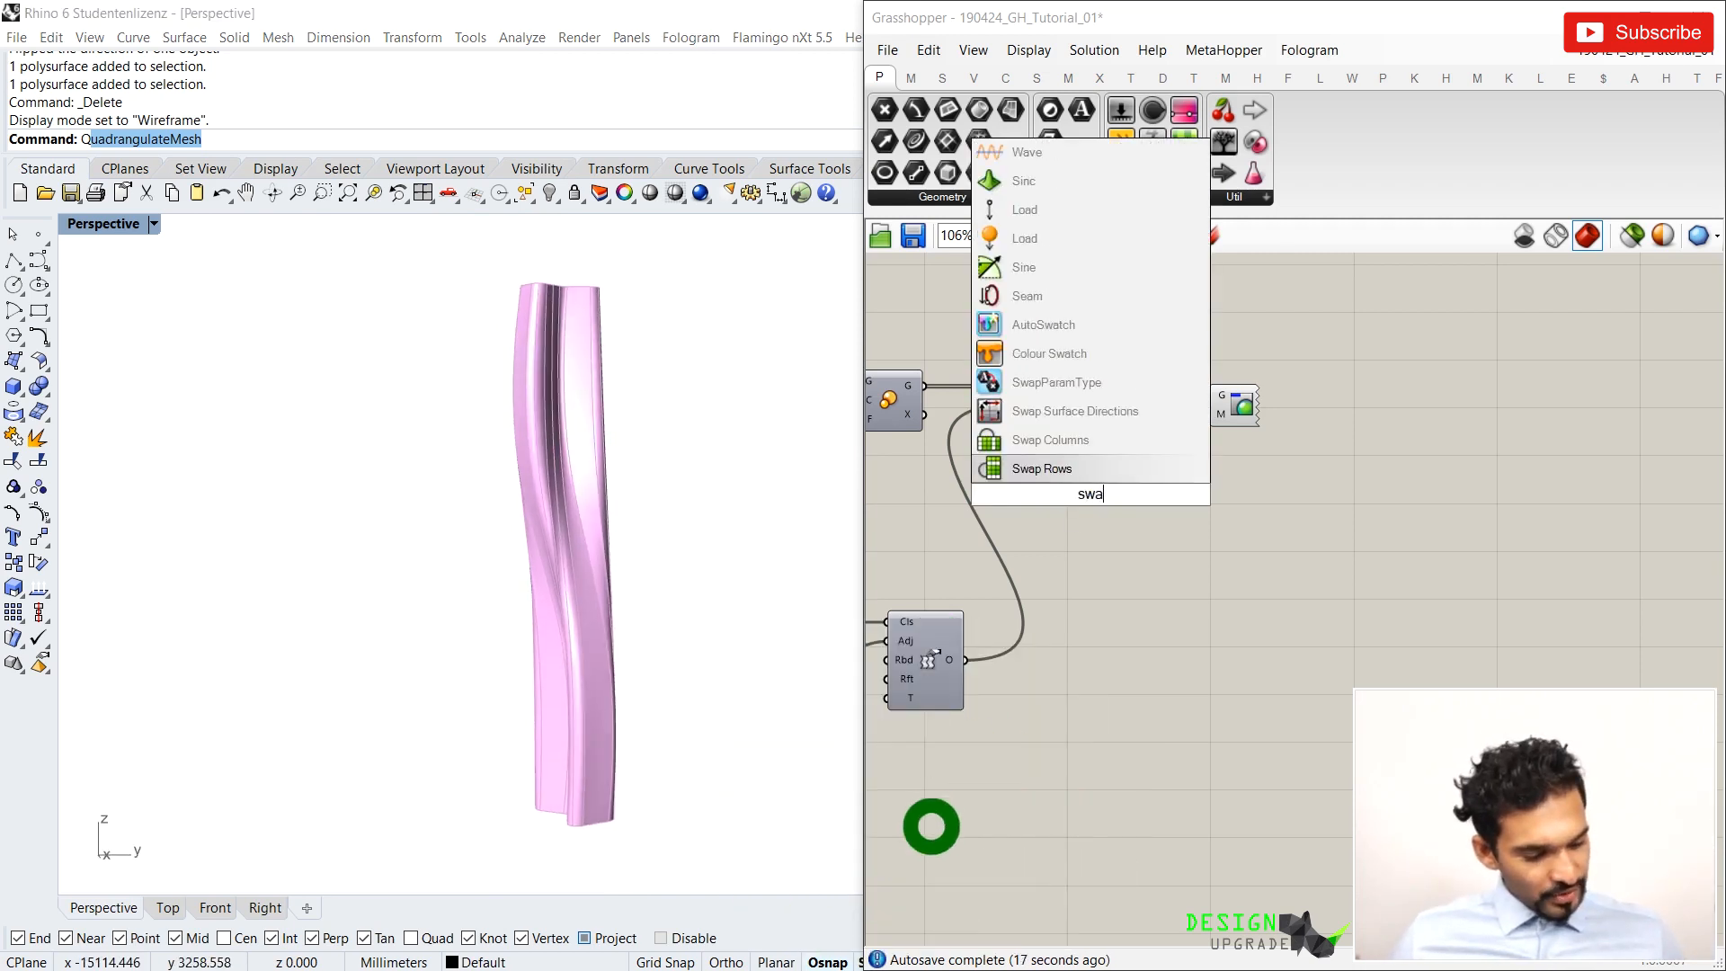
pyautogui.click(1055, 478)
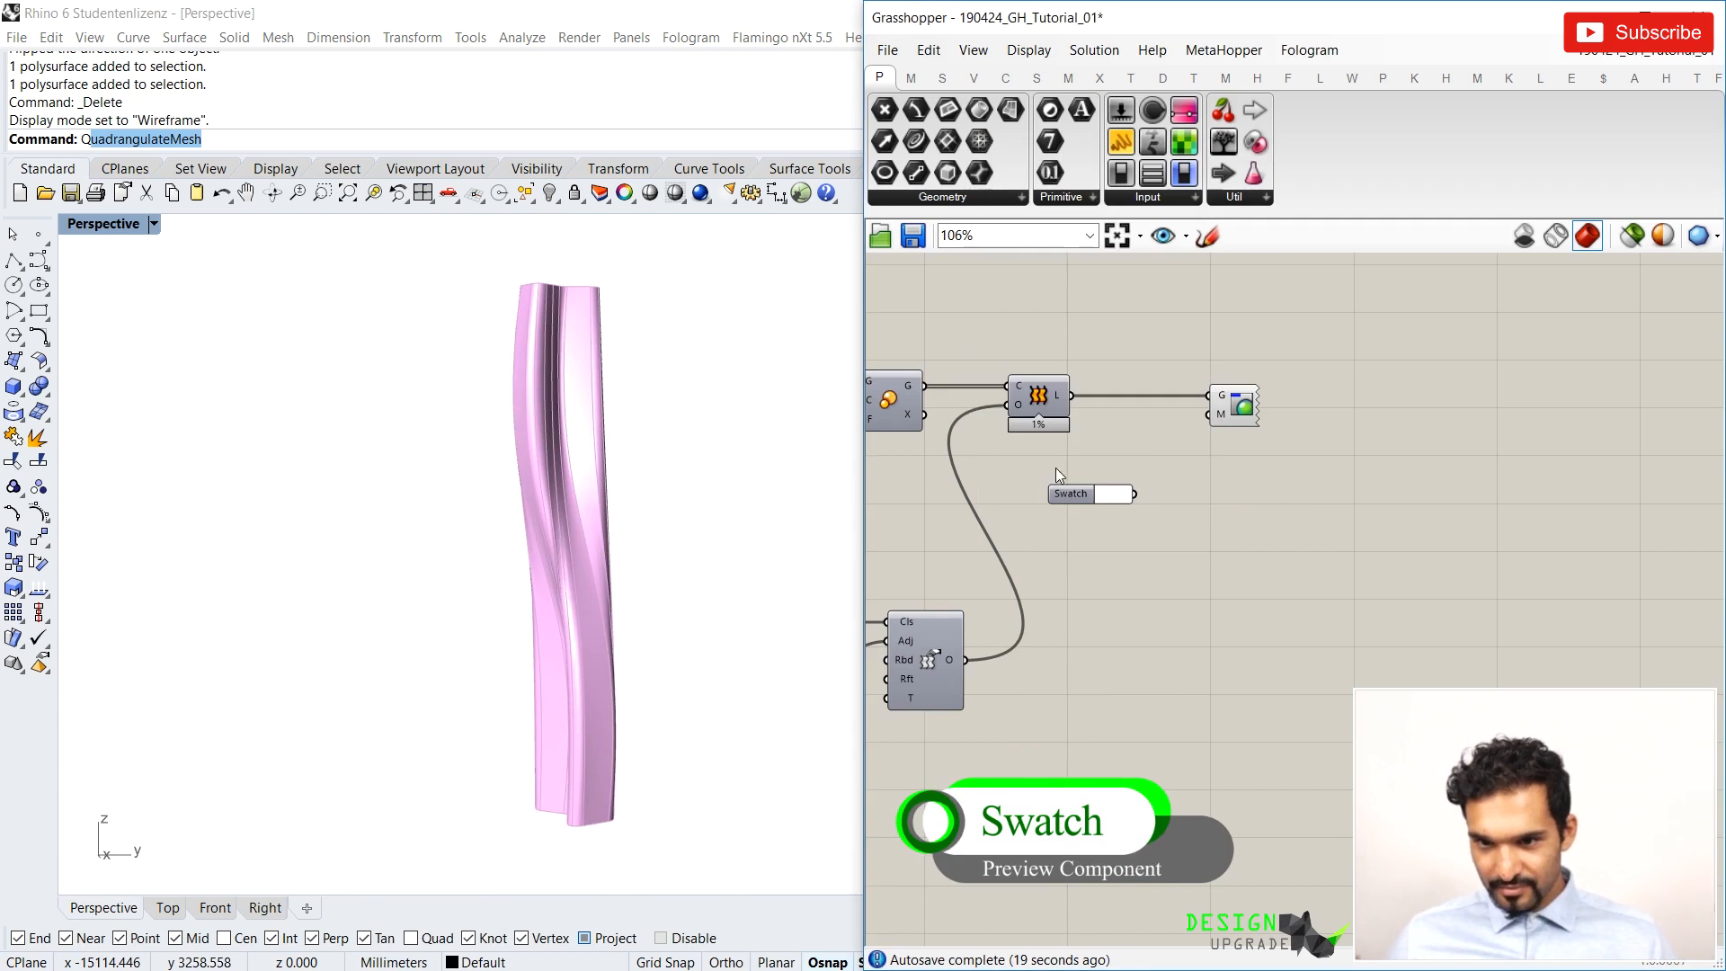
# Set the swatch to a bright blue with hue 195°, saturation 76 and value 95
pyautogui.click(1113, 493)
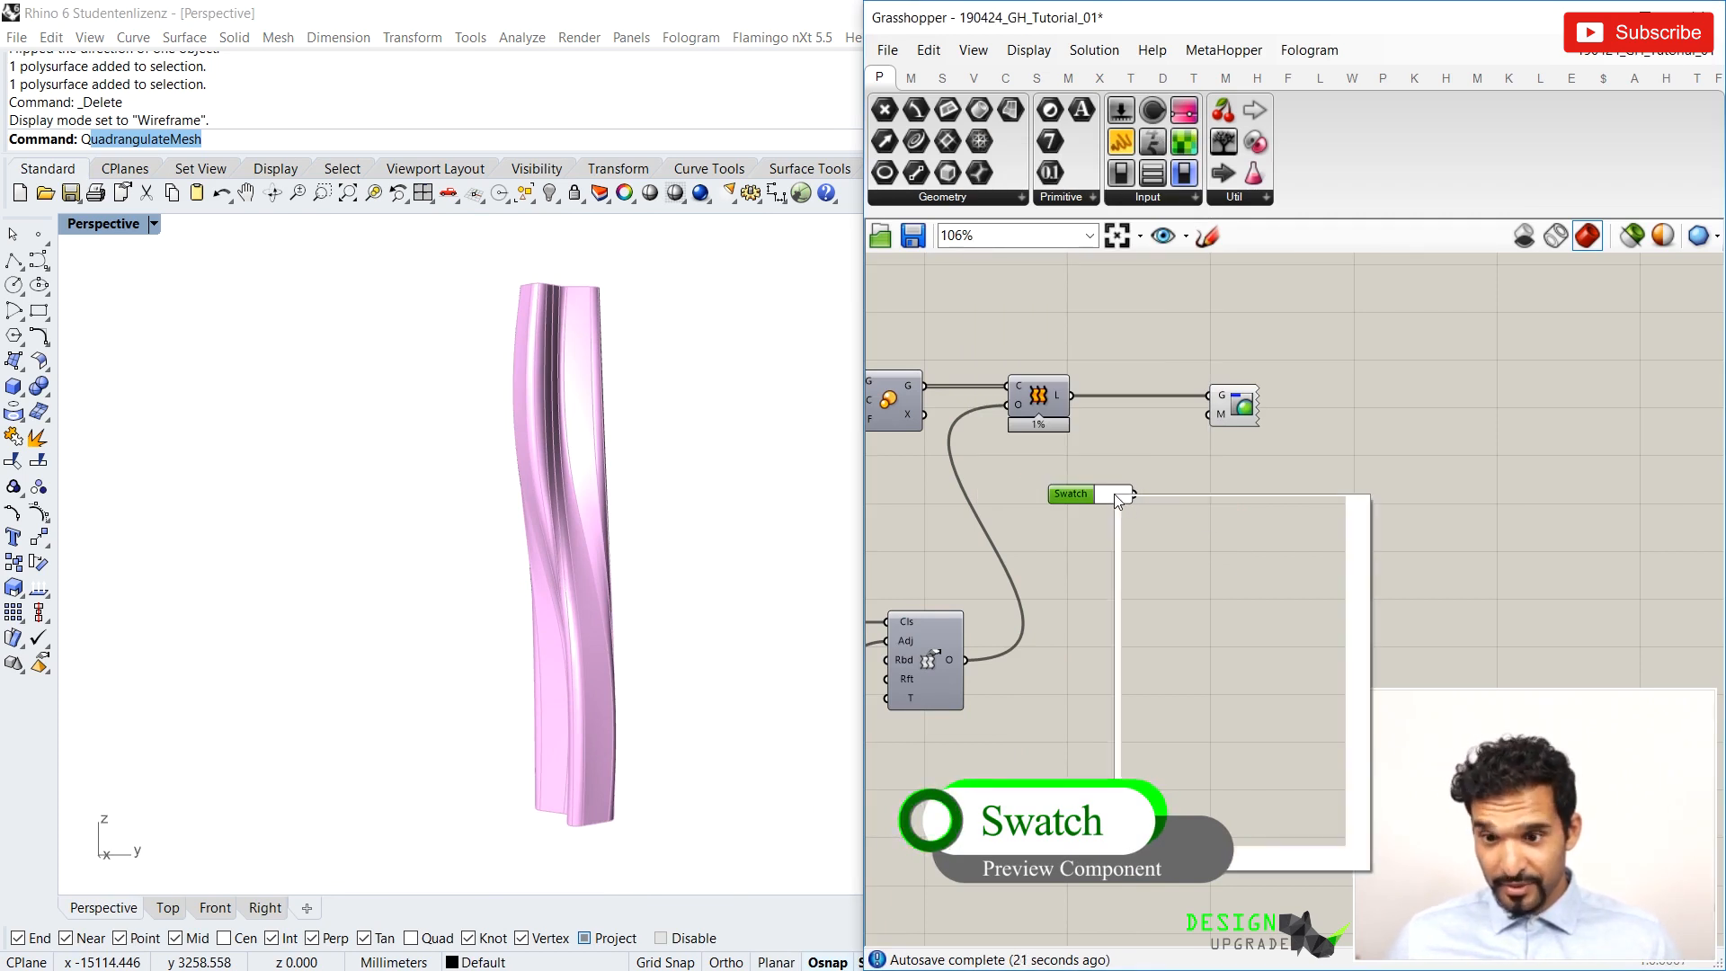
pyautogui.moveTo(1150, 732); pyautogui.dragTo(1244, 730)
pyautogui.click(1195, 579)
pyautogui.moveTo(1195, 579); pyautogui.dragTo(1186, 559)
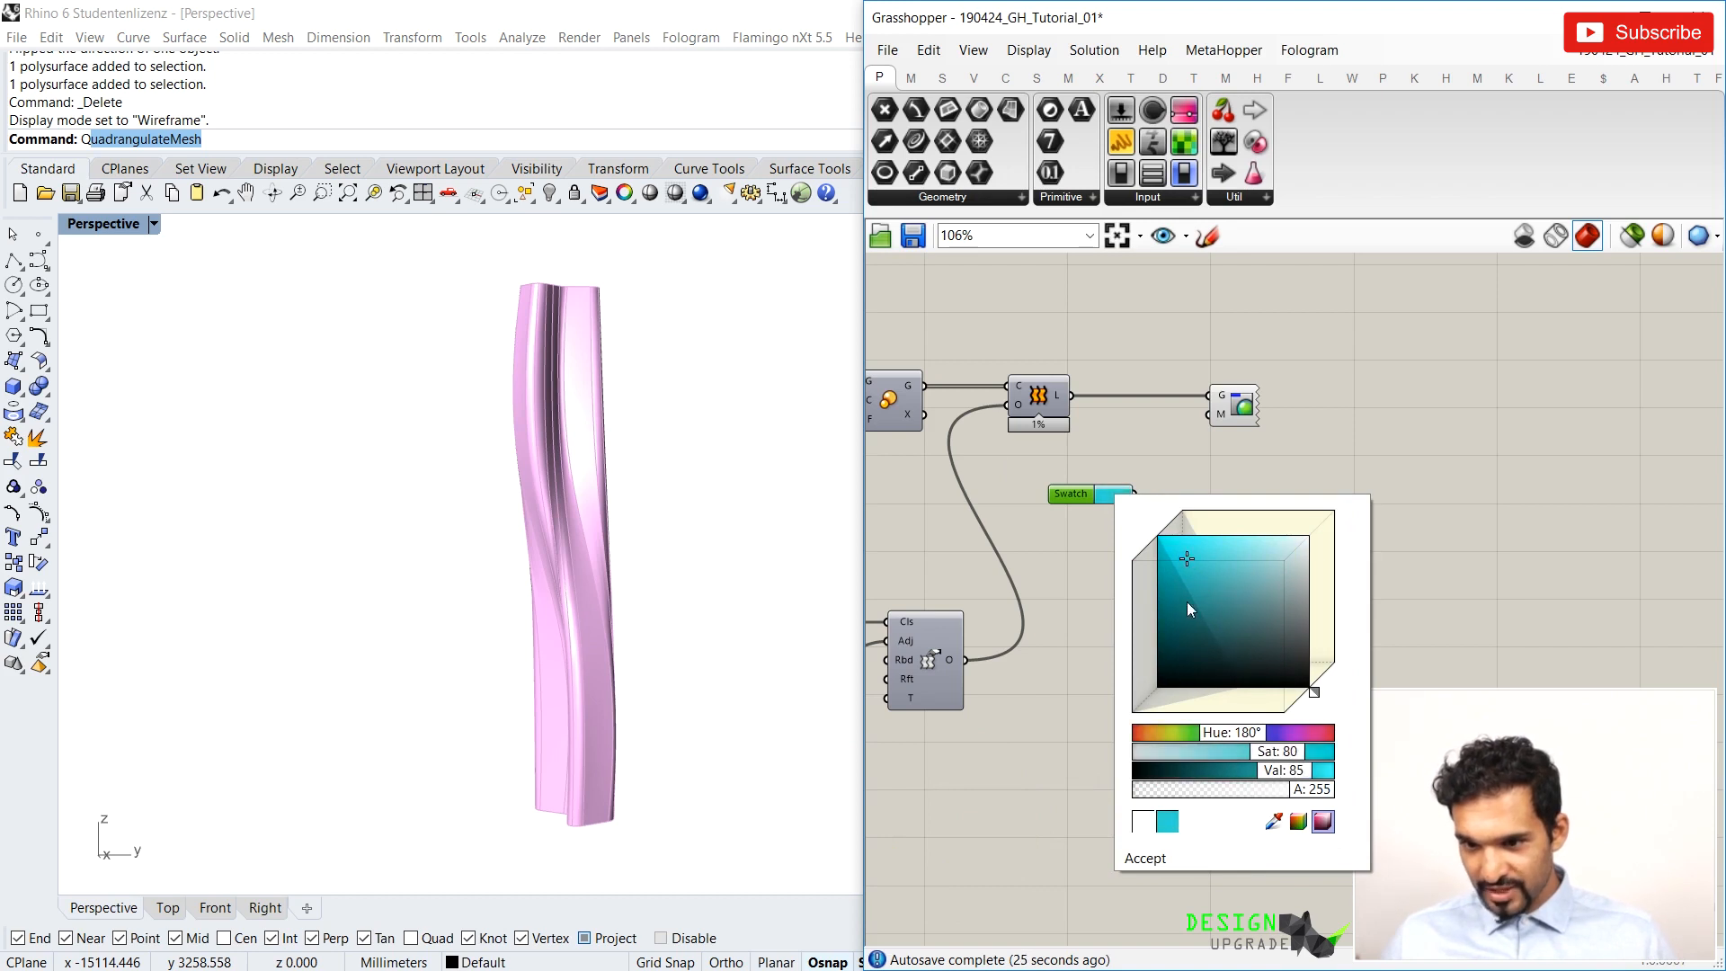
pyautogui.click(1297, 822)
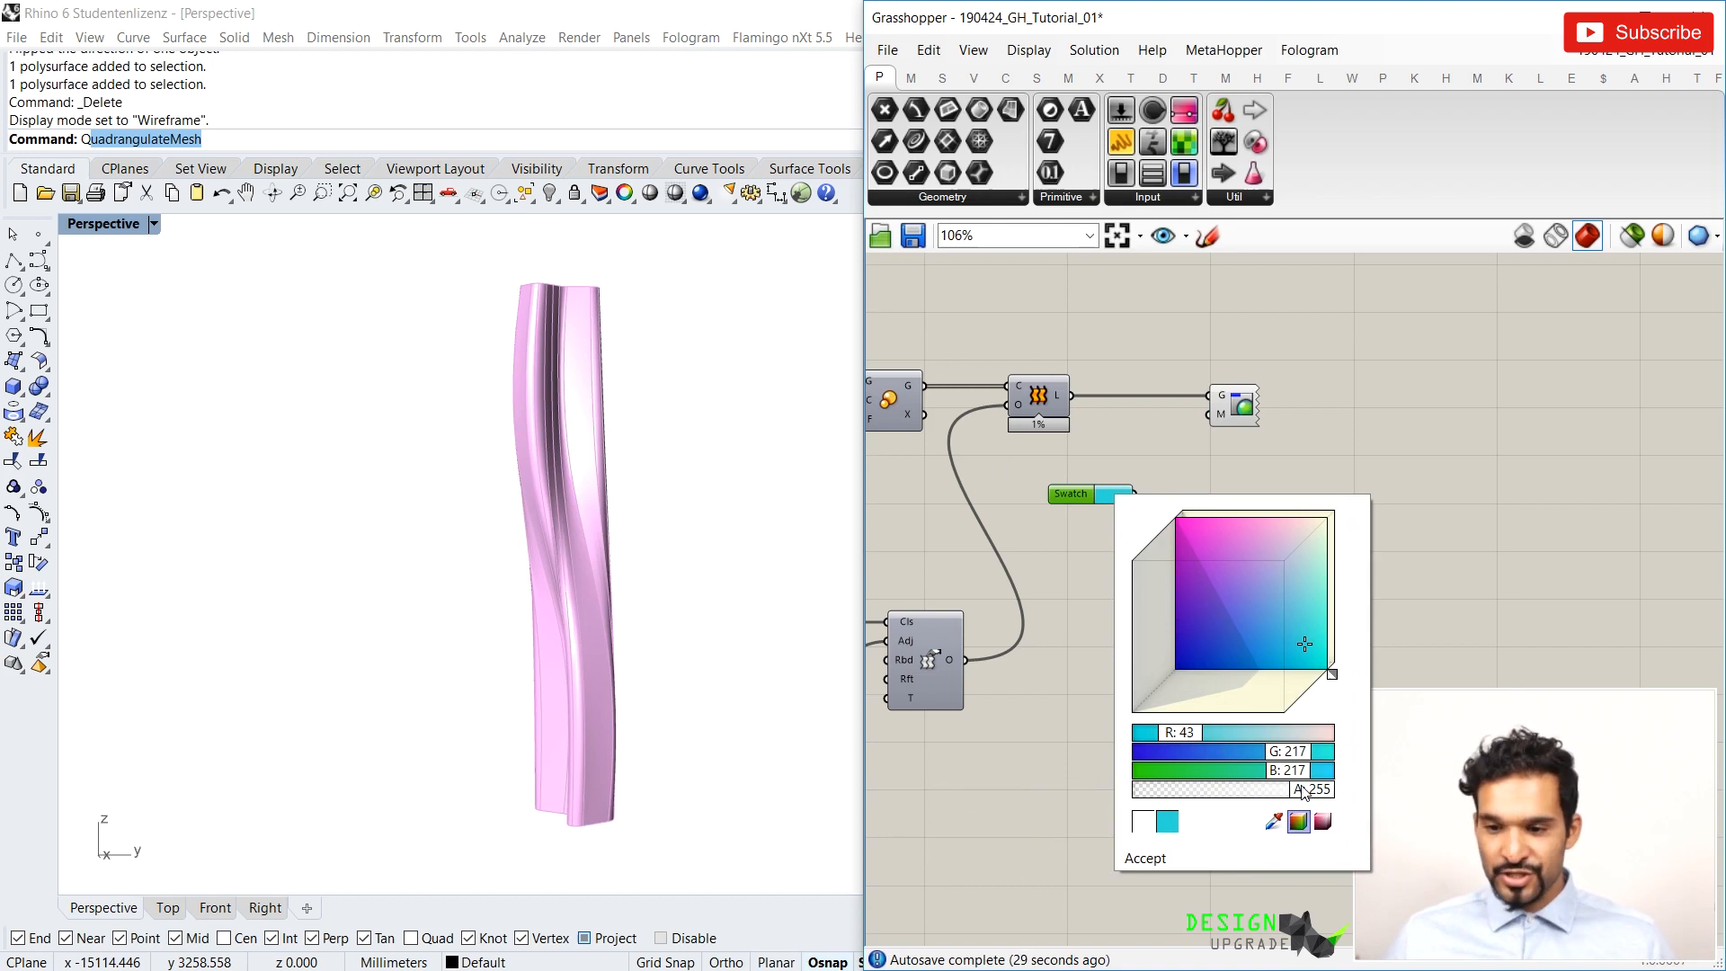
pyautogui.click(1322, 824)
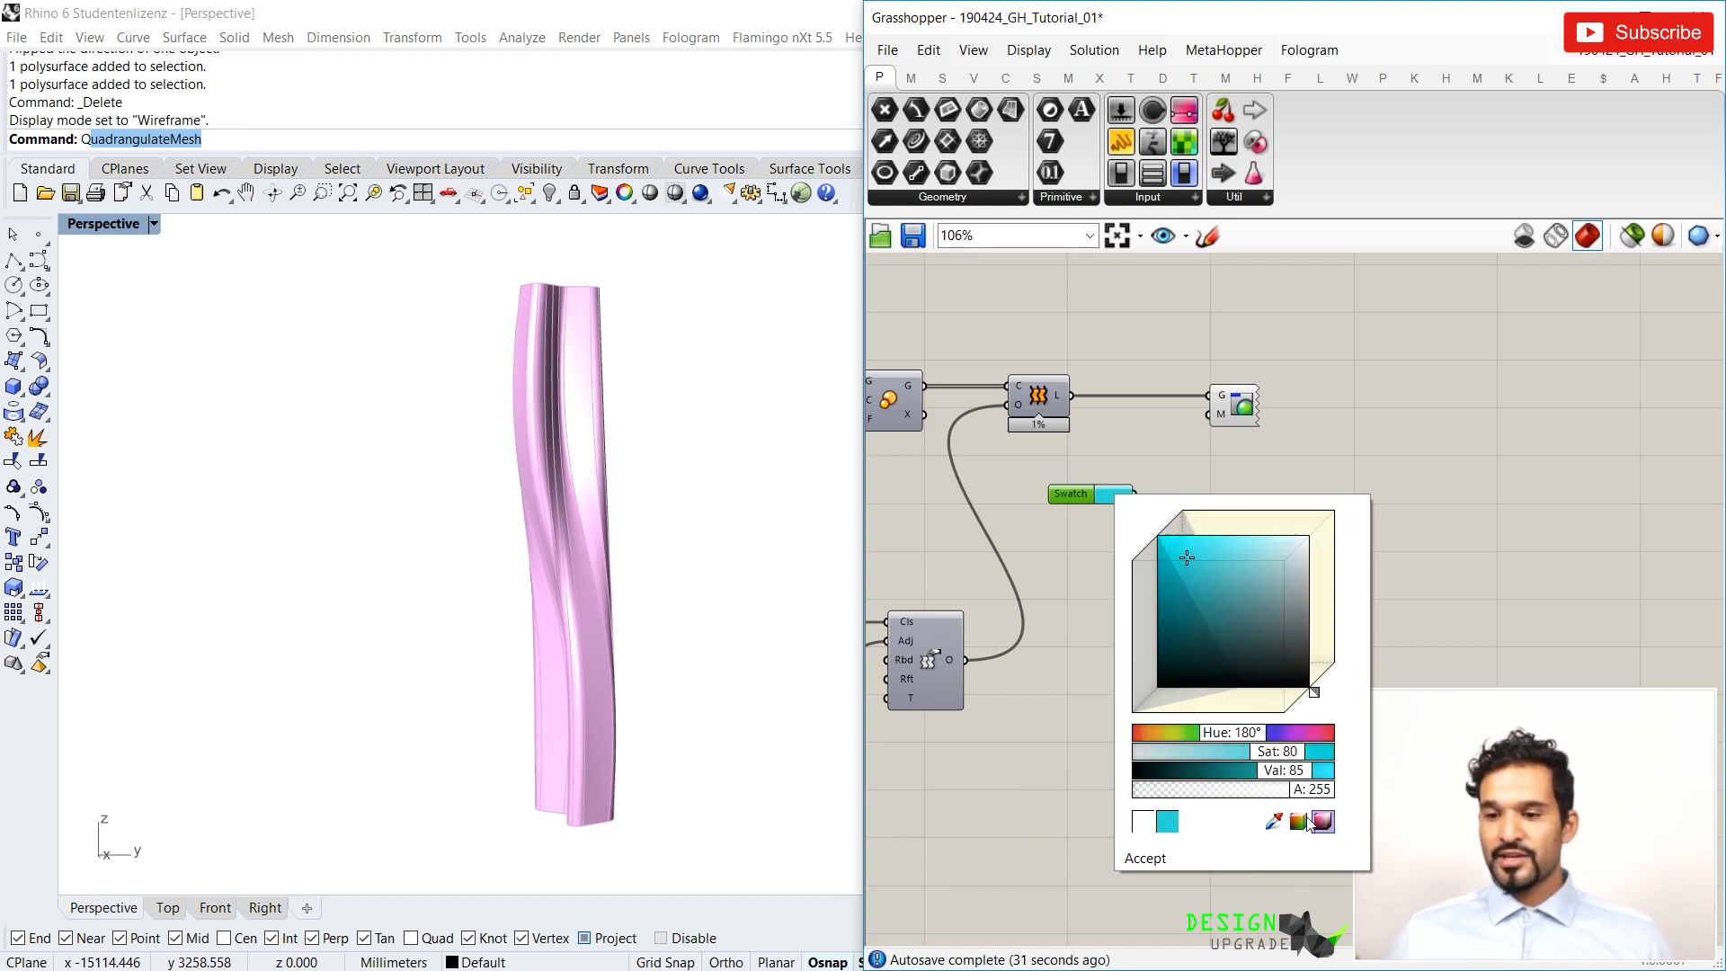
pyautogui.moveTo(1230, 737)
pyautogui.mouseDown()
pyautogui.moveTo(1255, 737)
pyautogui.moveTo(1227, 739)
pyautogui.mouseUp()
pyautogui.moveTo(1185, 555); pyautogui.dragTo(1208, 551)
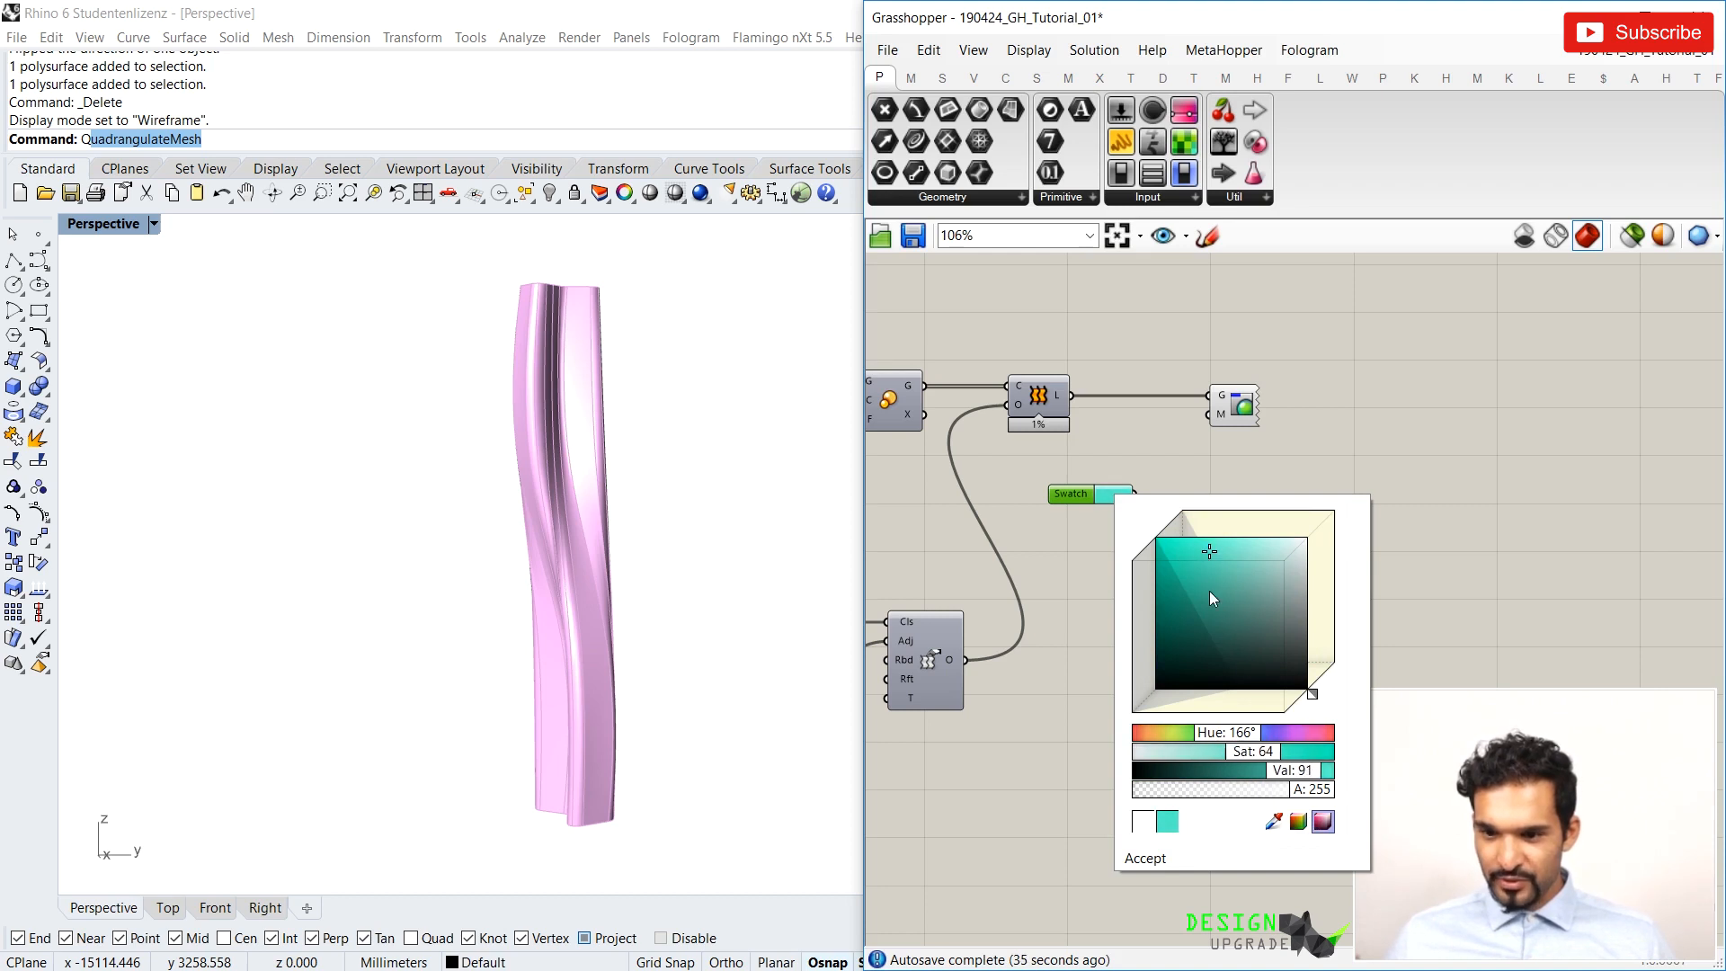
pyautogui.moveTo(1248, 735); pyautogui.dragTo(1288, 775)
# Connect the swatch's output to Custom Preview's M input and view the coloured column
pyautogui.moveTo(1134, 493); pyautogui.dragTo(1208, 414)
pyautogui.moveTo(589, 503)
pyautogui.mouseDown(button='right')
pyautogui.moveTo(585, 605)
pyautogui.moveTo(547, 504)
pyautogui.moveTo(576, 496)
pyautogui.mouseUp(button='right')
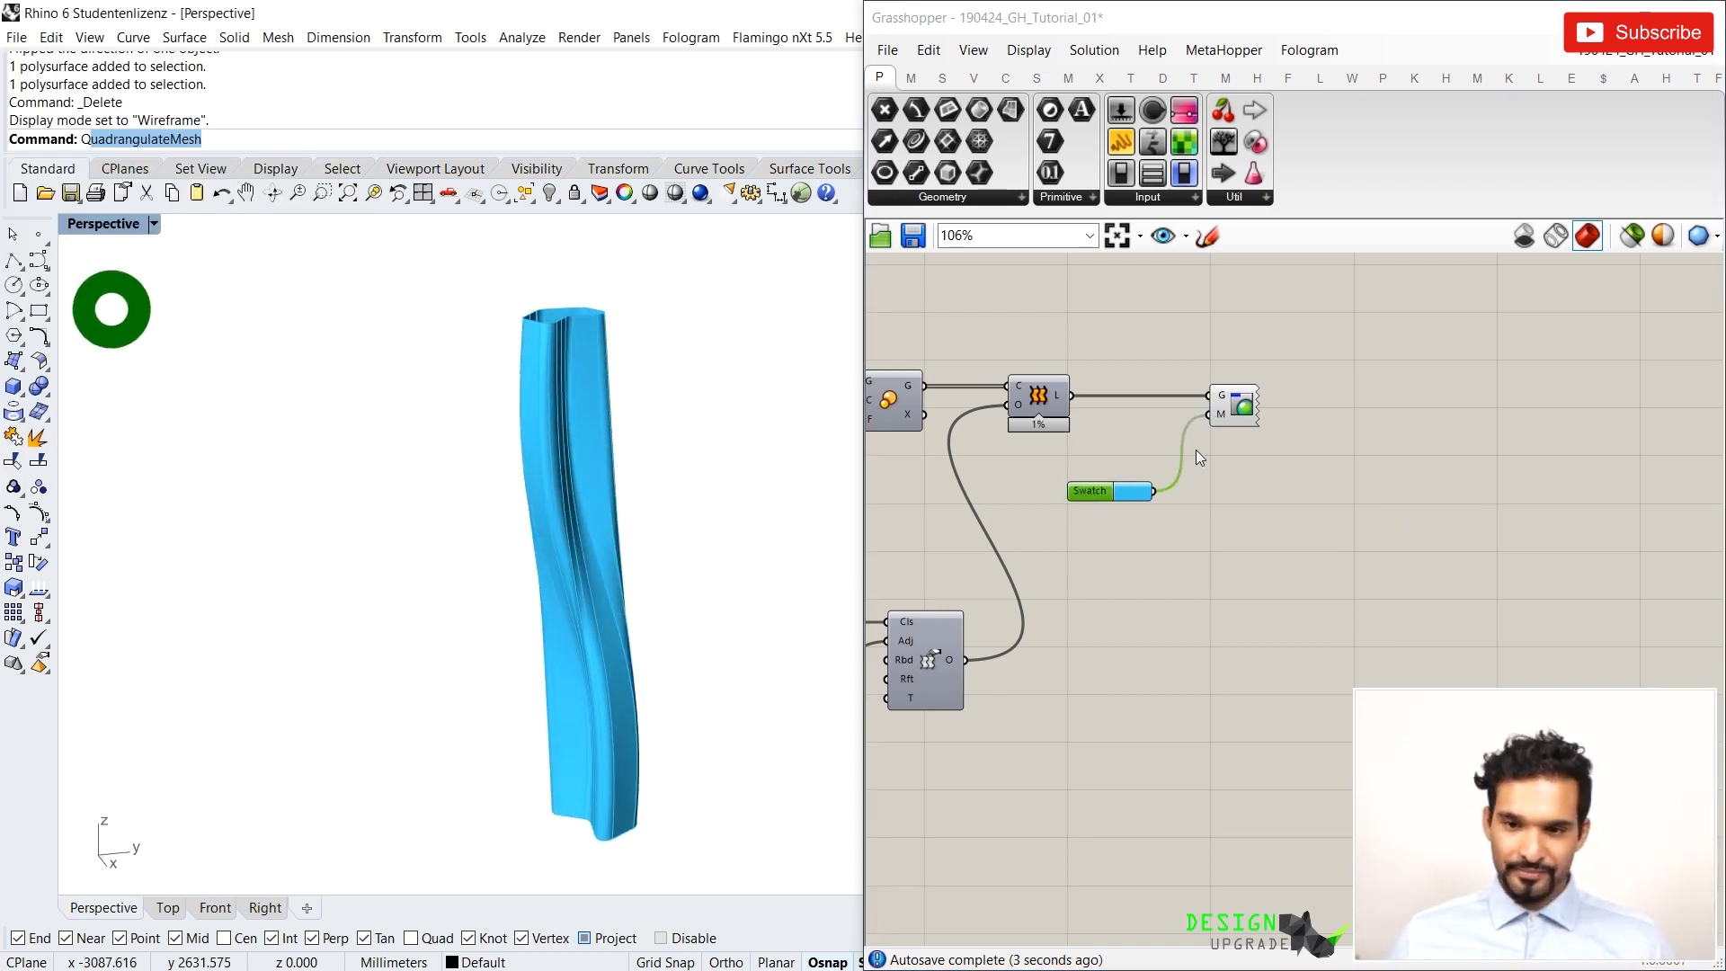
# Make the swatch colour semi-transparent with an alpha of about 126 and view the column from another angle
pyautogui.scroll(2, 1196, 454)
pyautogui.click(1113, 509)
pyautogui.moveTo(1313, 811); pyautogui.dragTo(1217, 812)
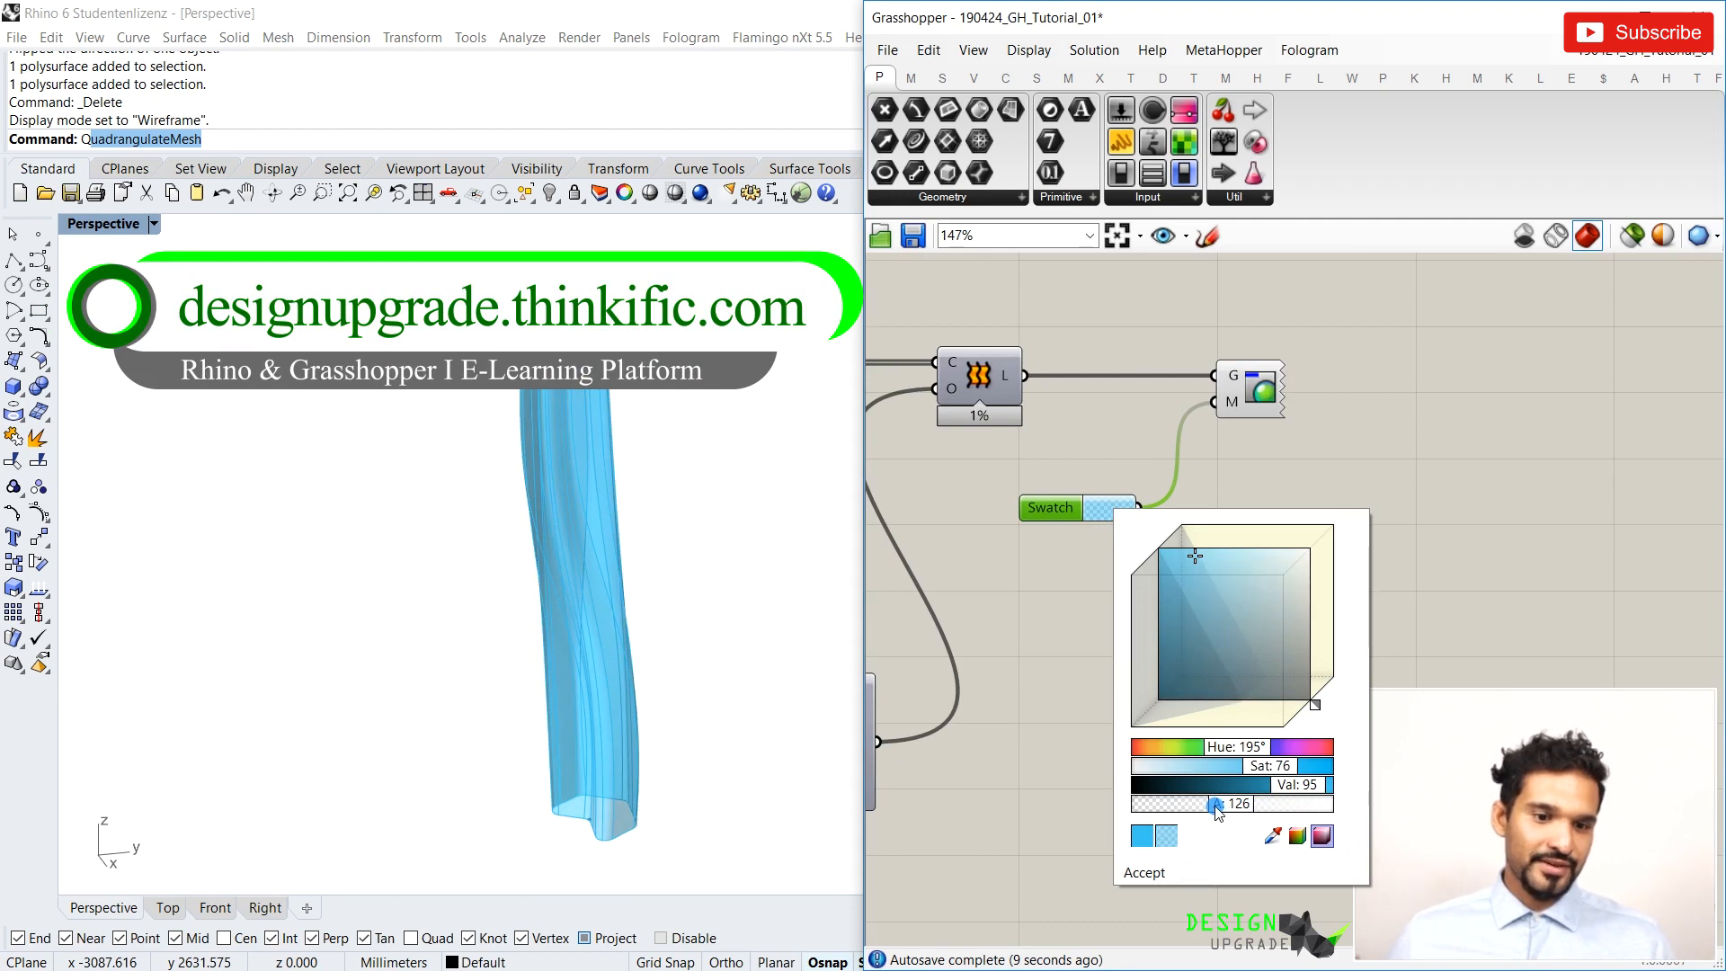
pyautogui.click(1366, 498)
pyautogui.moveTo(569, 527); pyautogui.dragTo(676, 658, button='right')
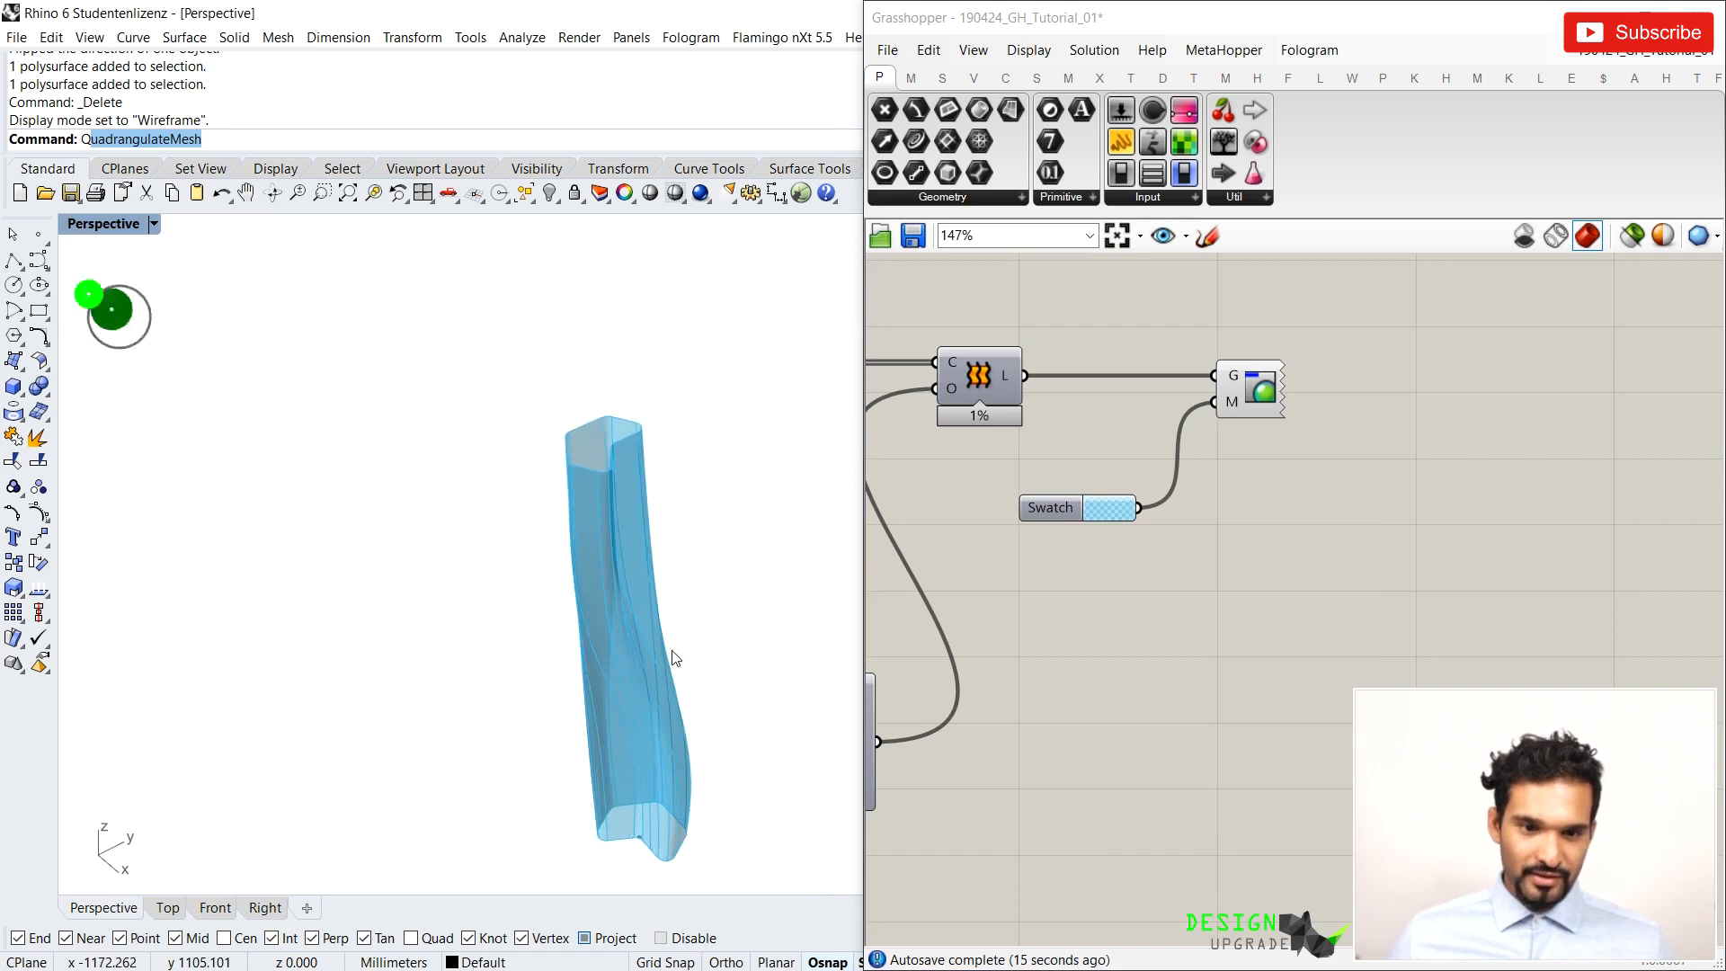